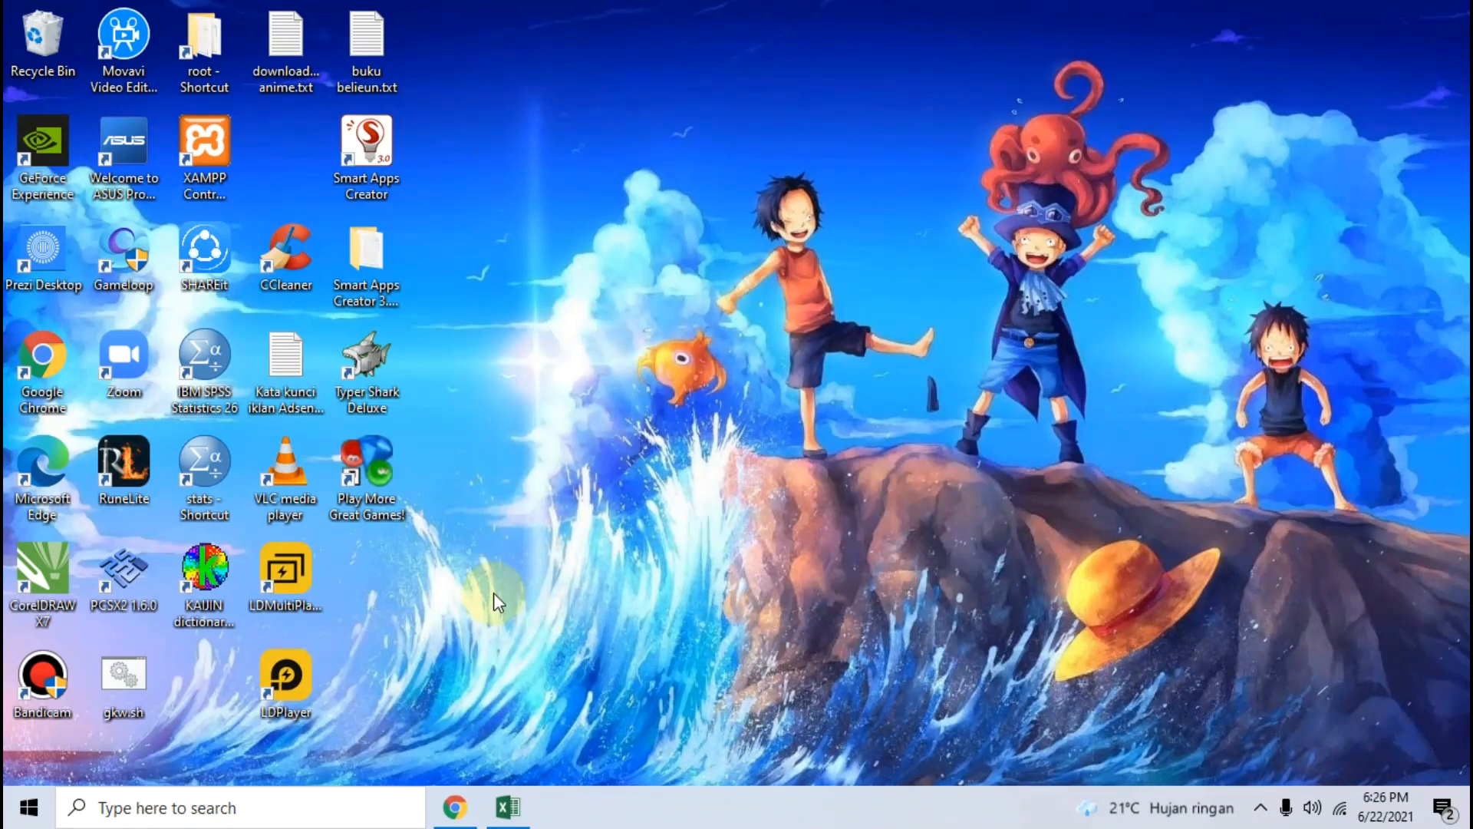
# Step: Switch to the aplikasi absensi otomatis workbook in Excel and view the entry hint on a day cell
pyautogui.click(498, 824)
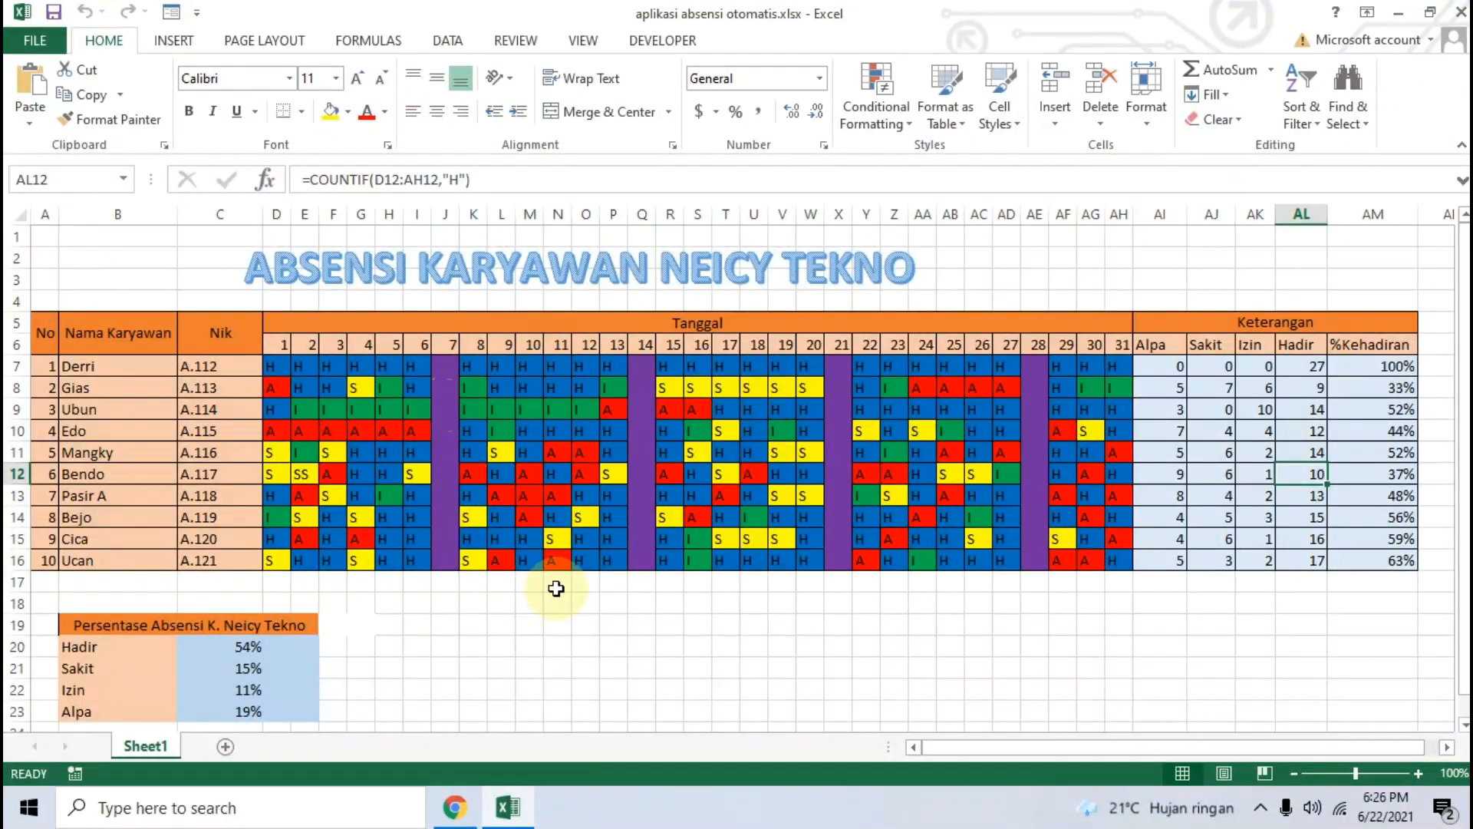
pyautogui.click(556, 588)
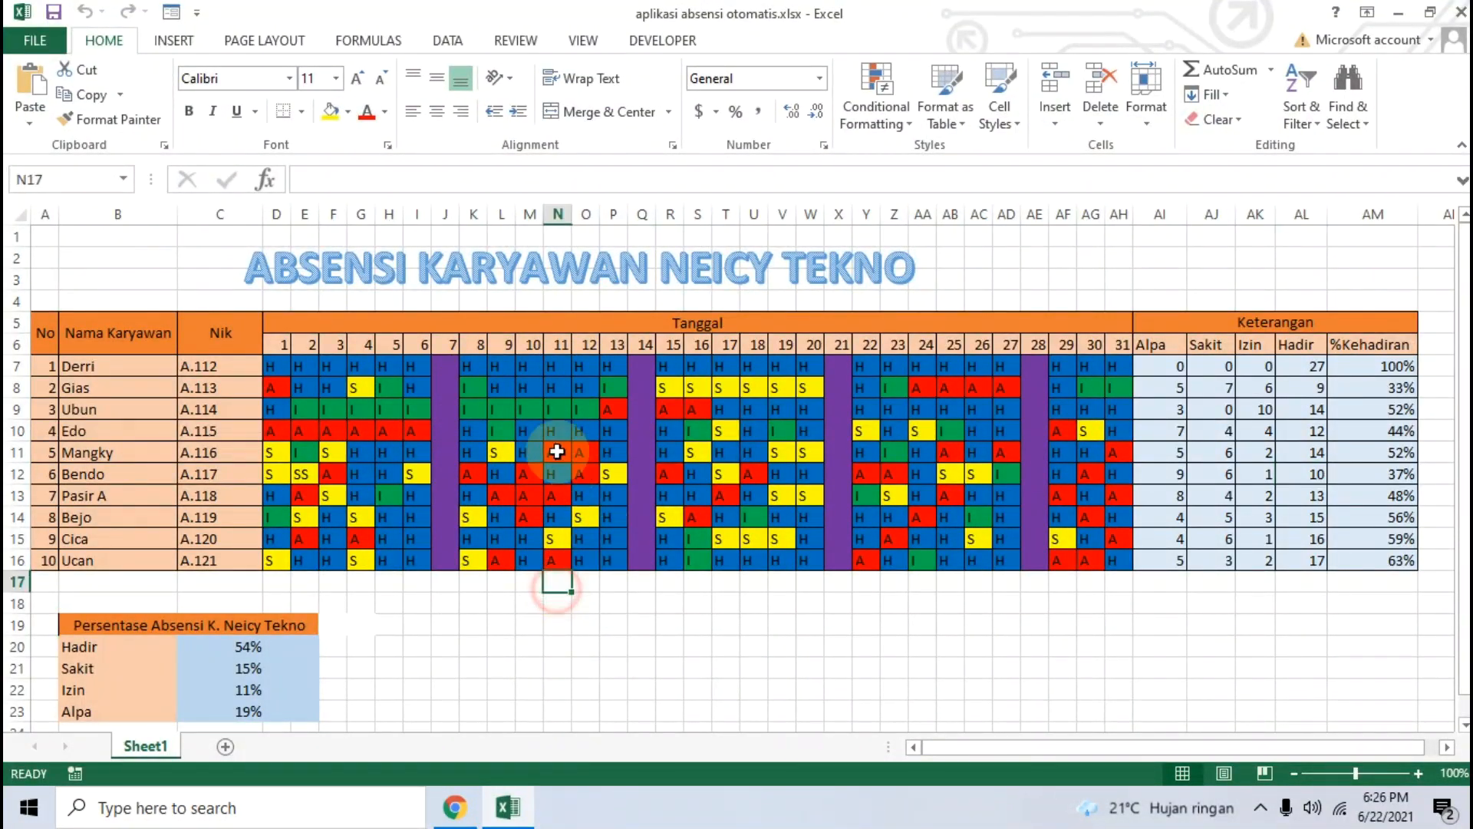
pyautogui.click(504, 454)
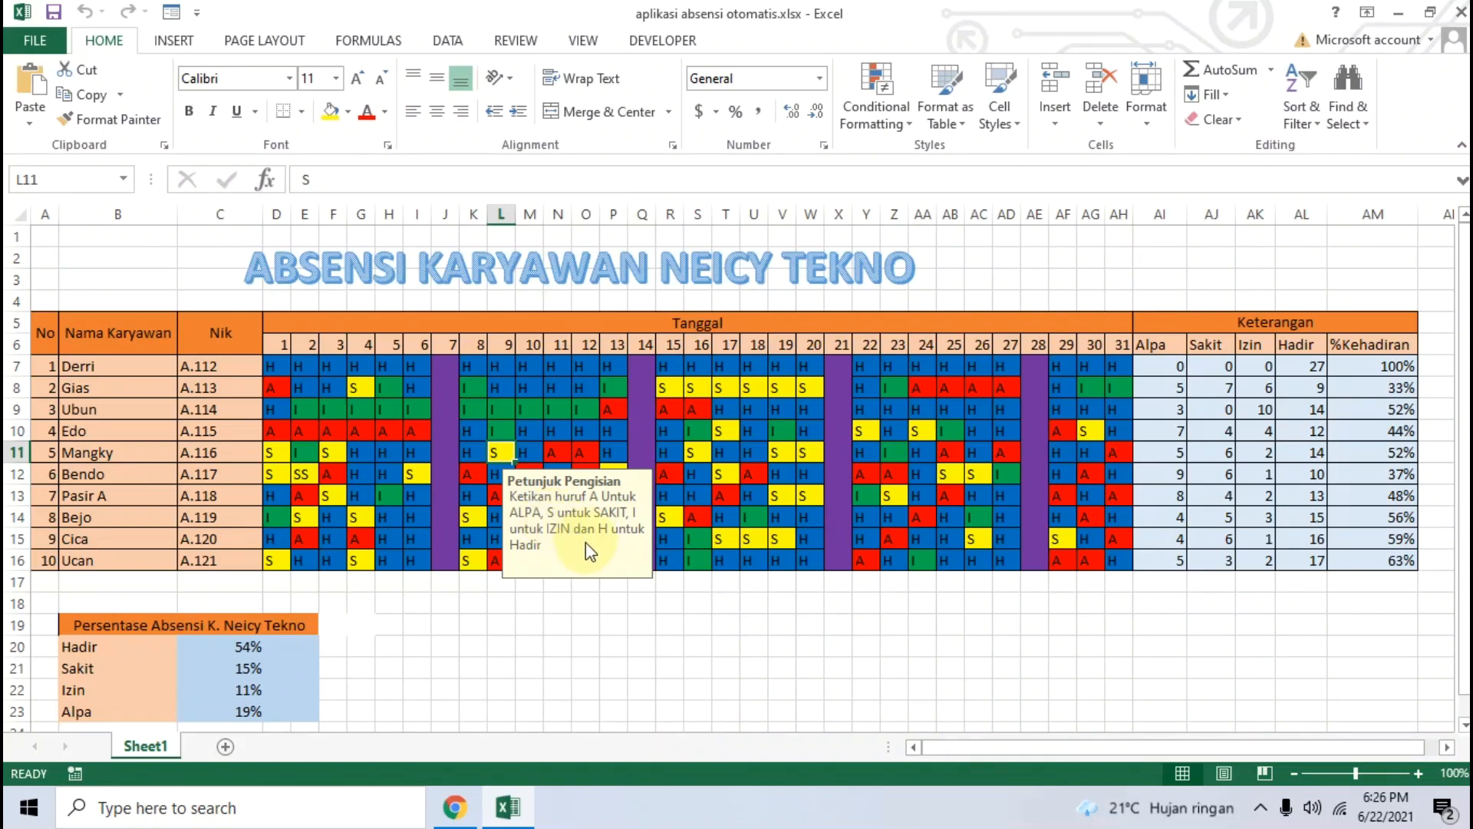
# Step: Set the attendance code in cell L9, day 9 of the third employee, to H
pyautogui.click(508, 412)
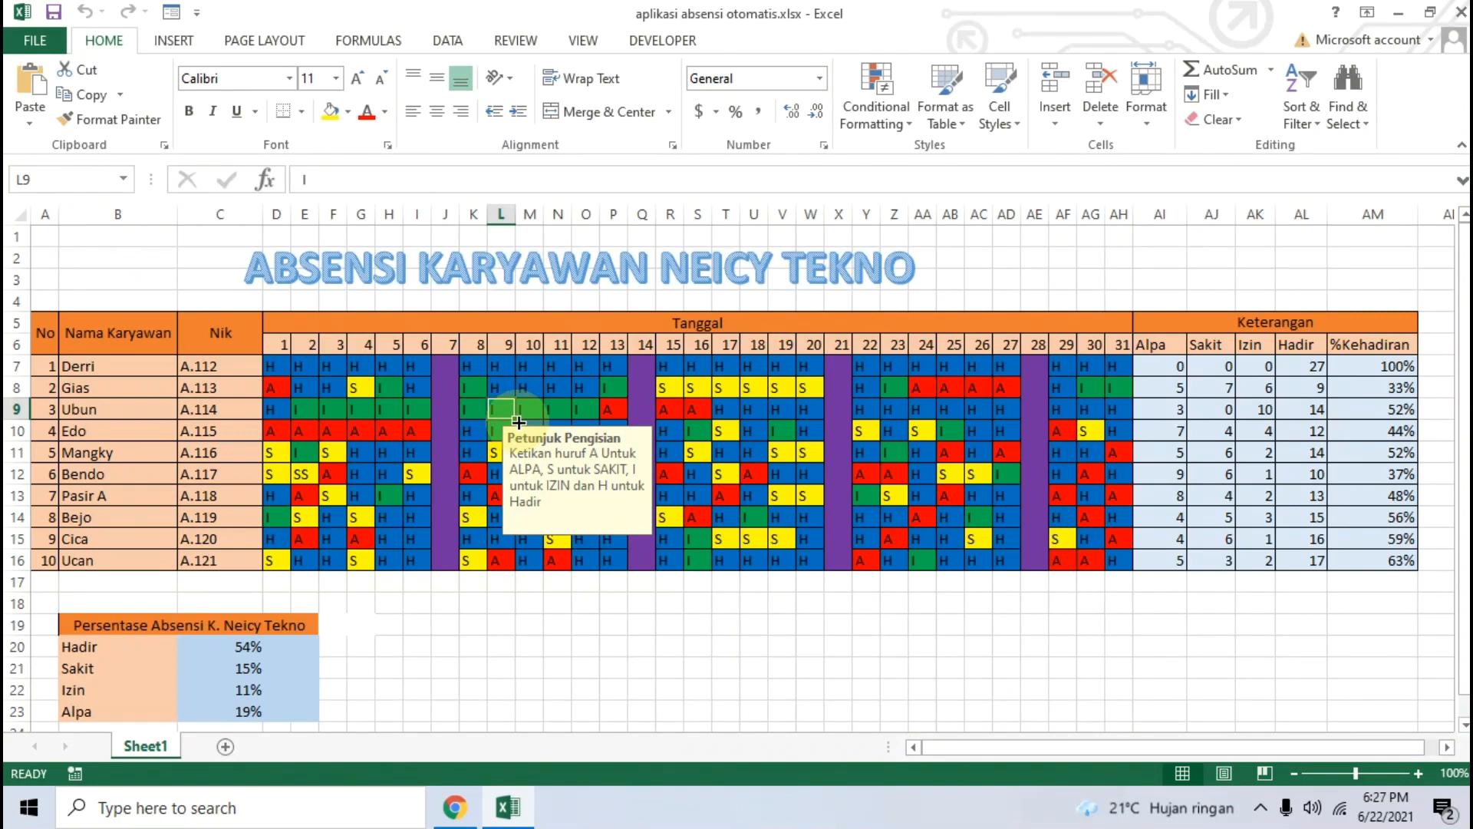
pyautogui.write('H')
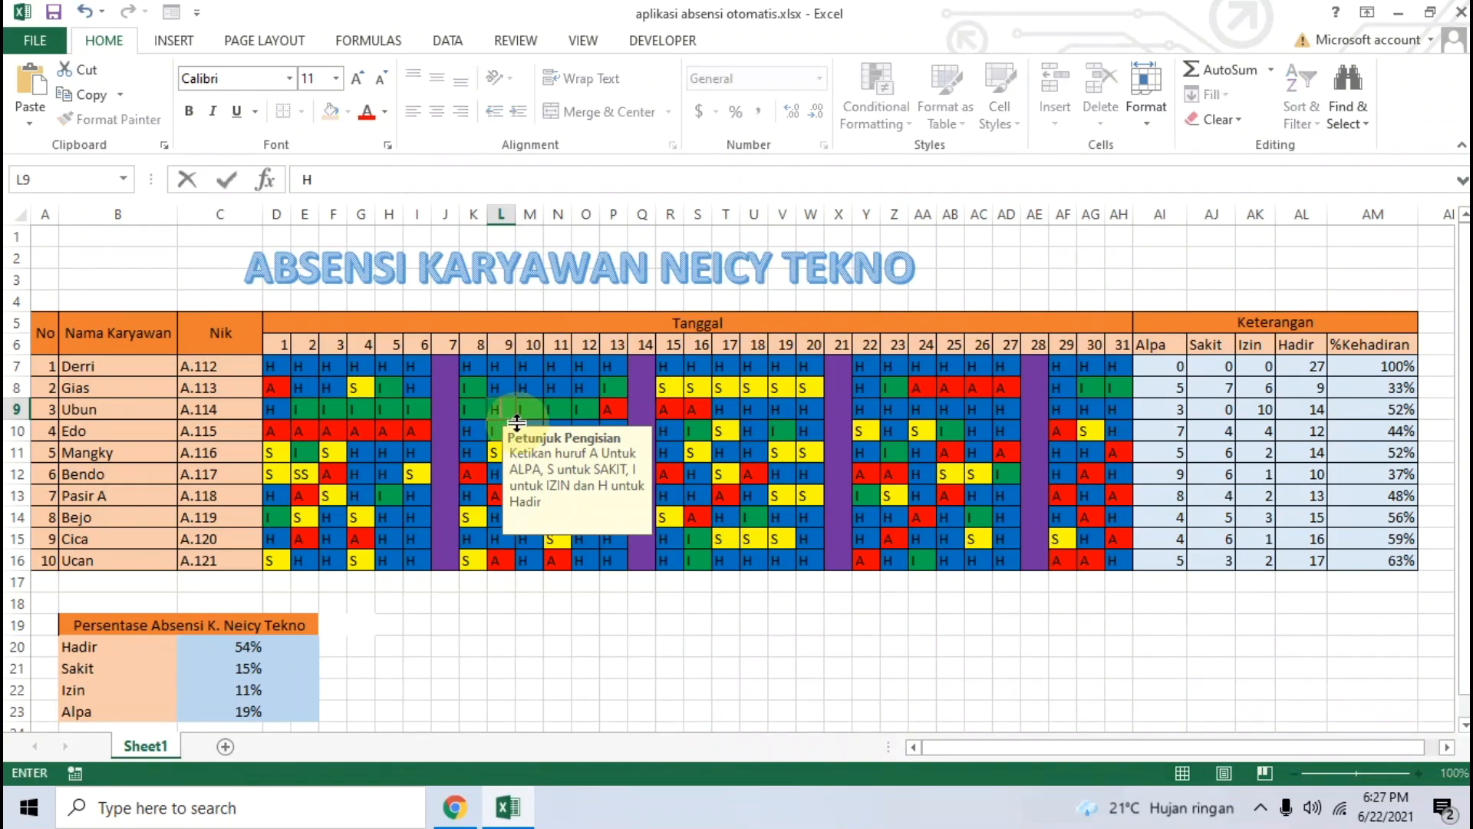
pyautogui.click(613, 624)
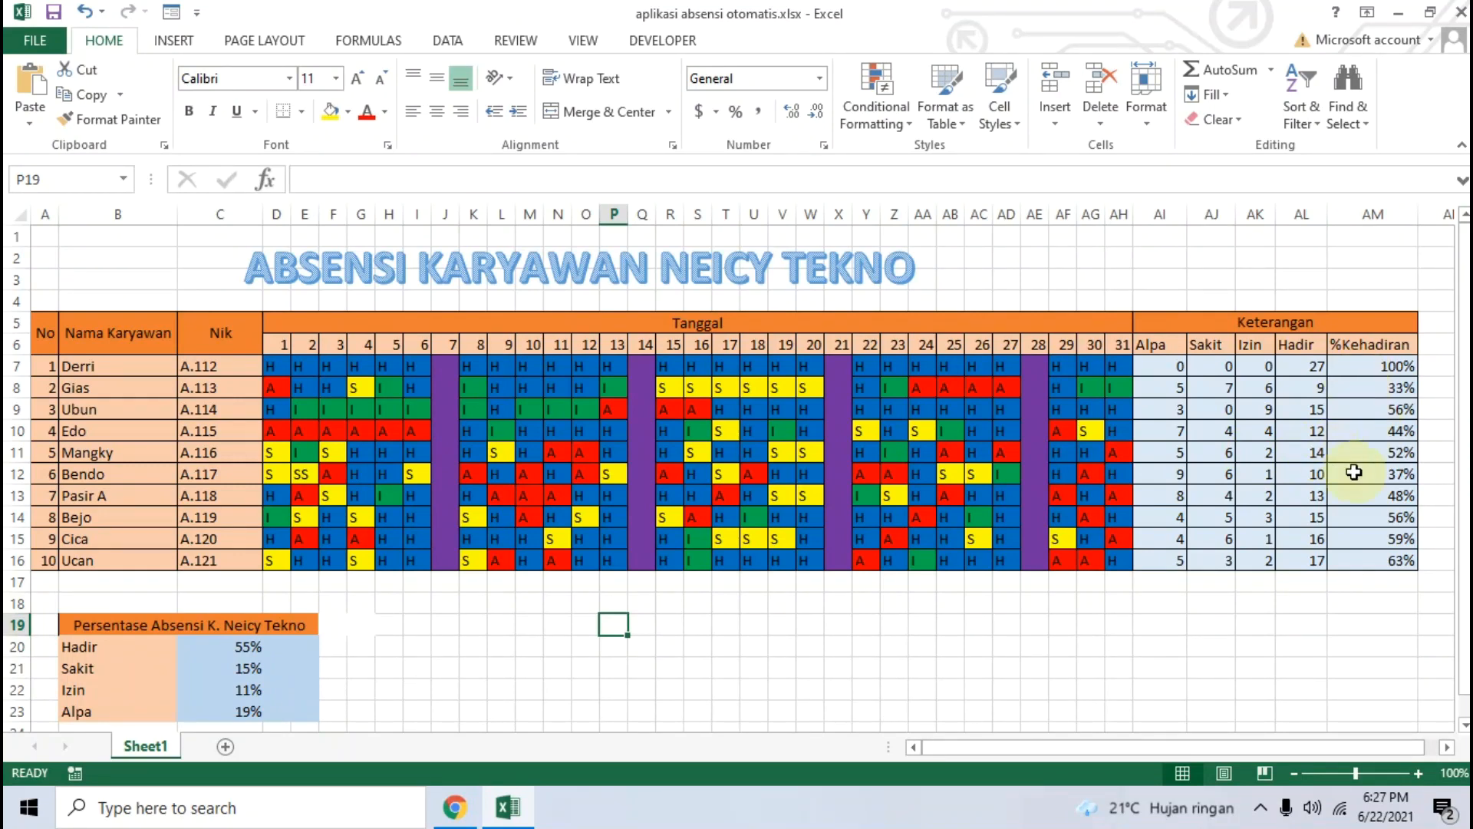
# Step: Examine the formulas behind the Hadir and Sakit percentages in the attendance summary table
pyautogui.scroll(-1, 464, 683)
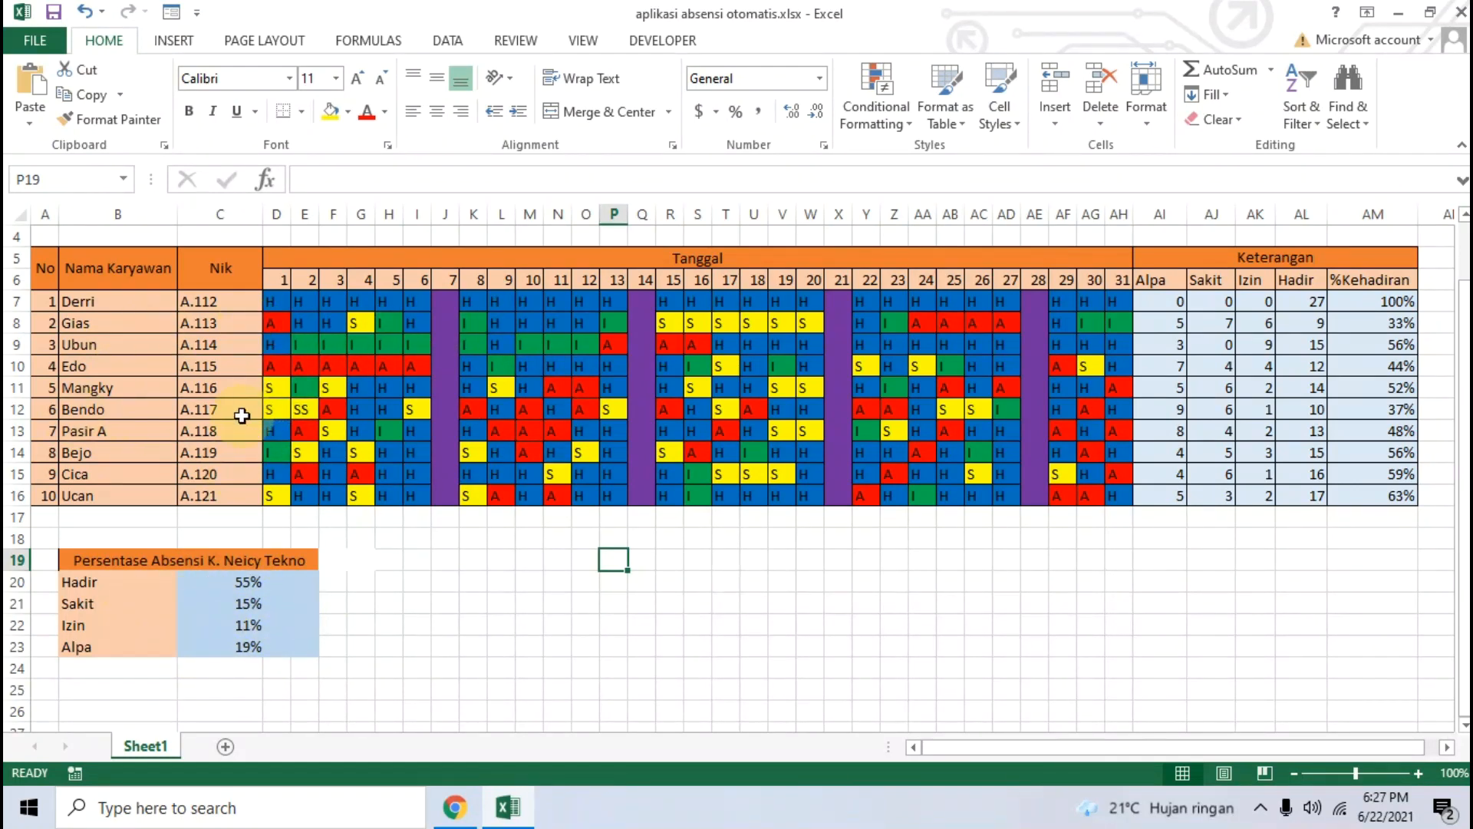
pyautogui.click(263, 582)
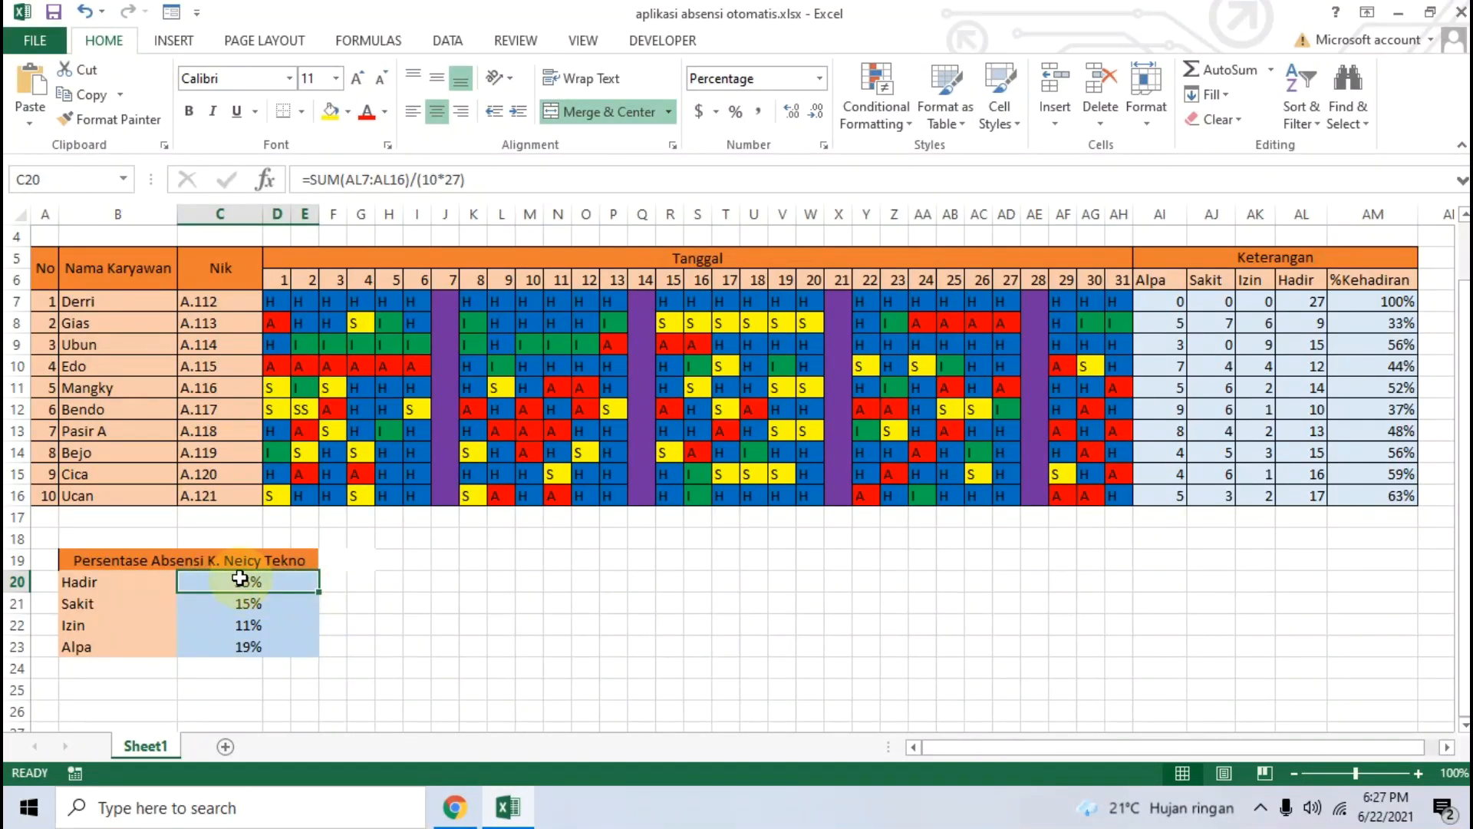
pyautogui.click(282, 601)
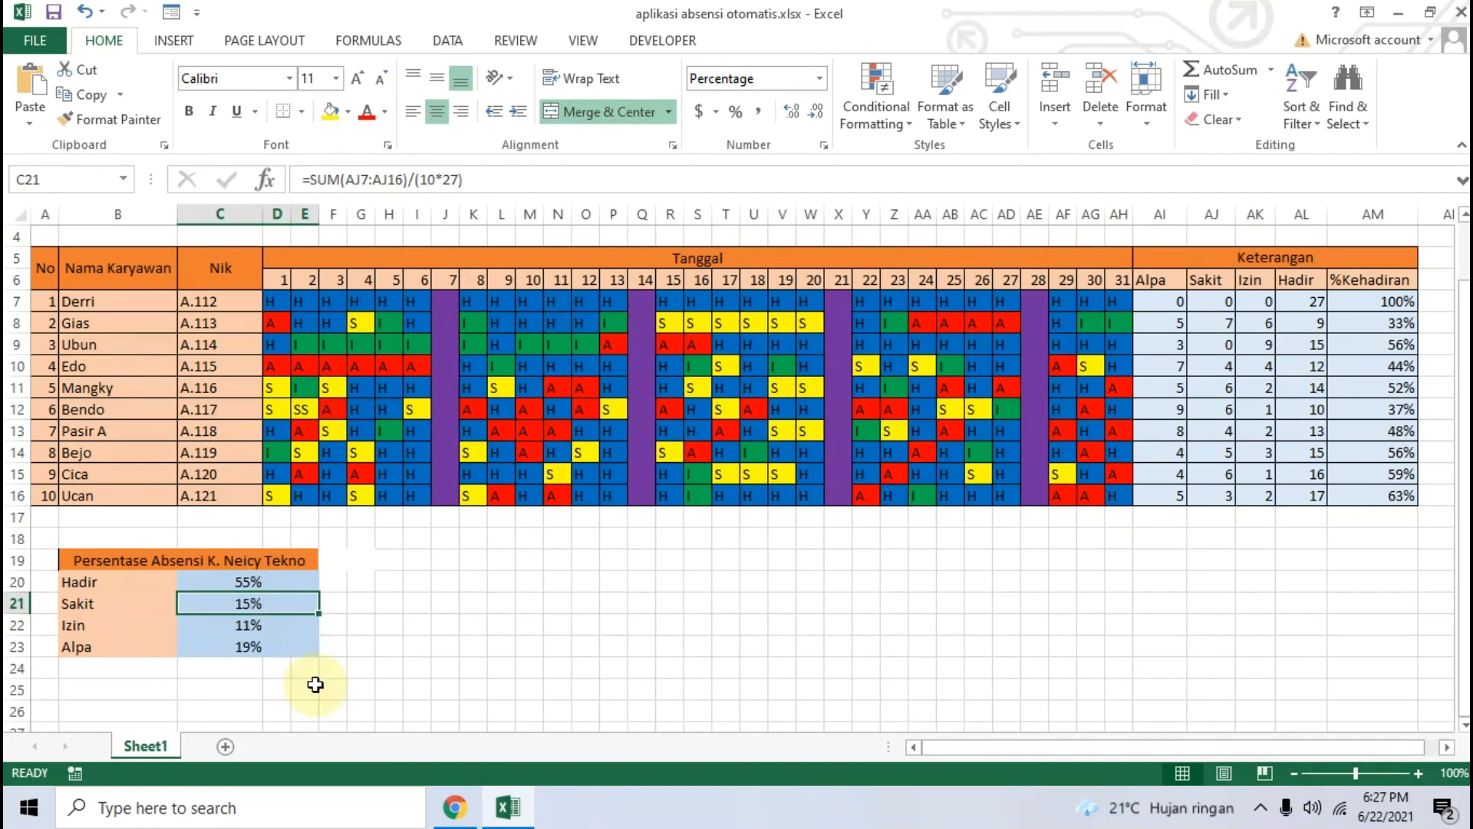
pyautogui.click(420, 650)
pyautogui.scroll(1, 430, 617)
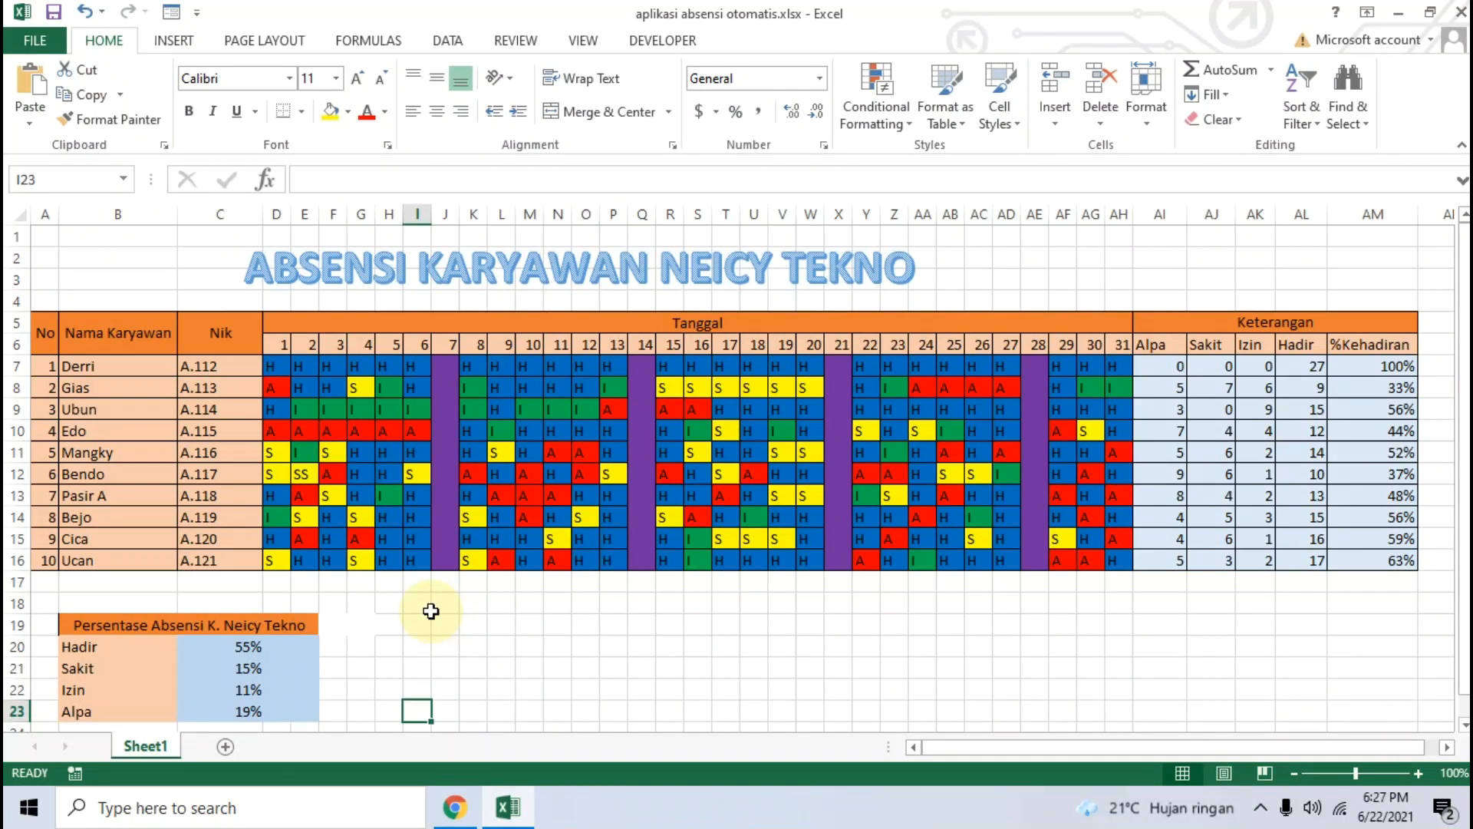
# Step: Switch to the Excel attendance tutorial in Chrome and read on to the "Langkah Pertama" design instructions
pyautogui.click(455, 808)
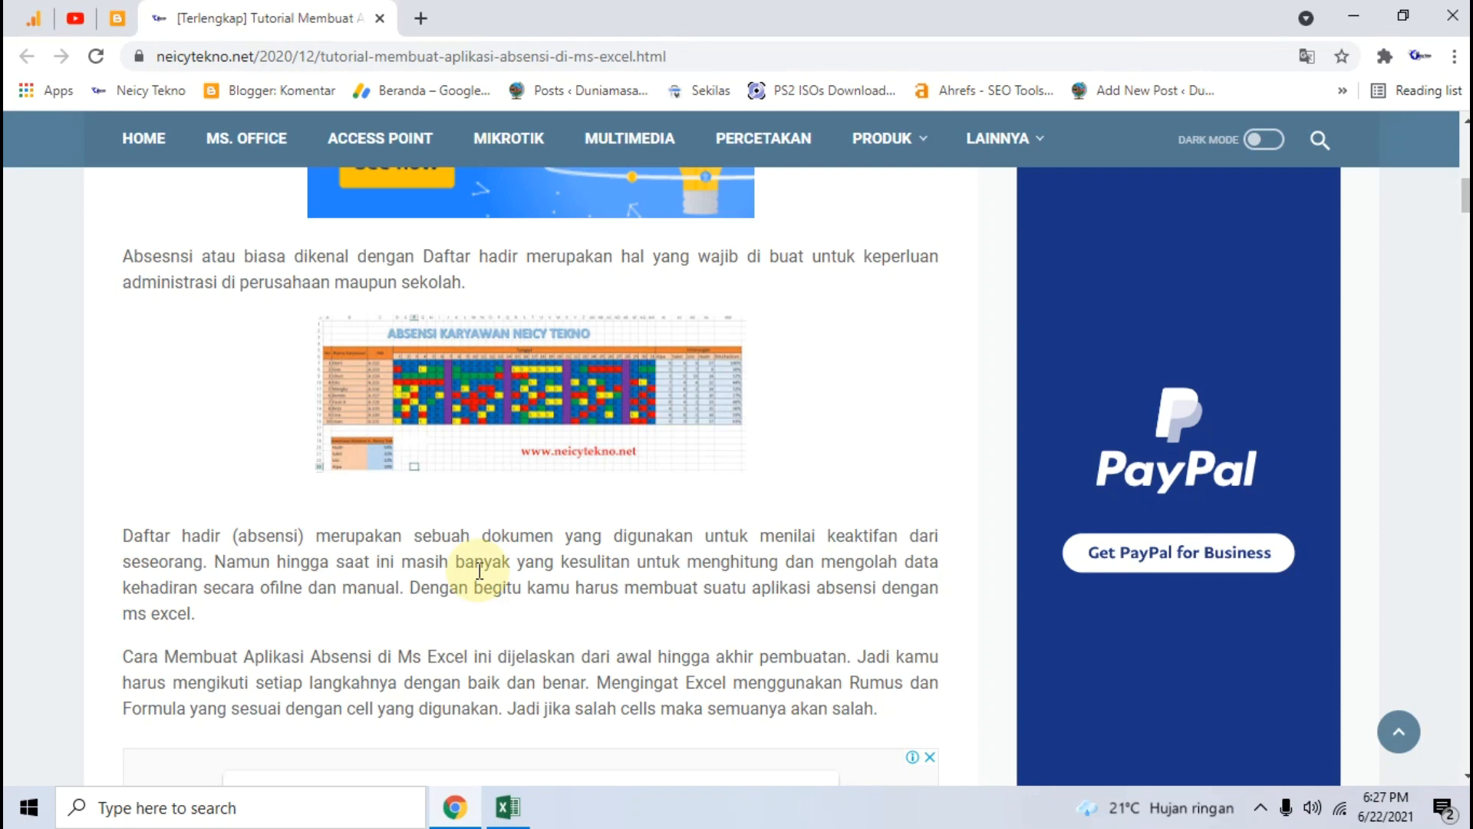
pyautogui.scroll(-10, 479, 570)
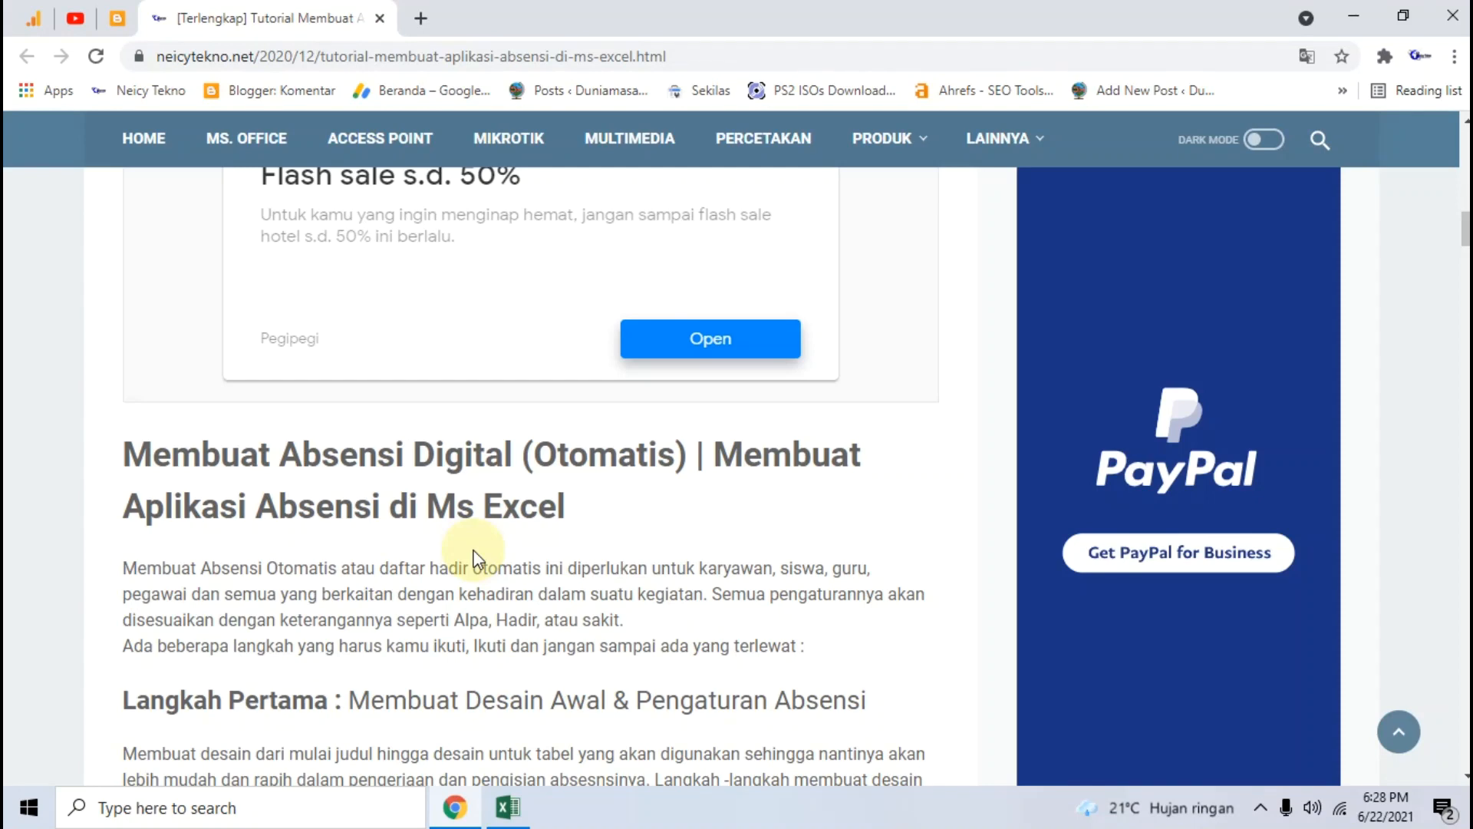
pyautogui.scroll(-3, 474, 551)
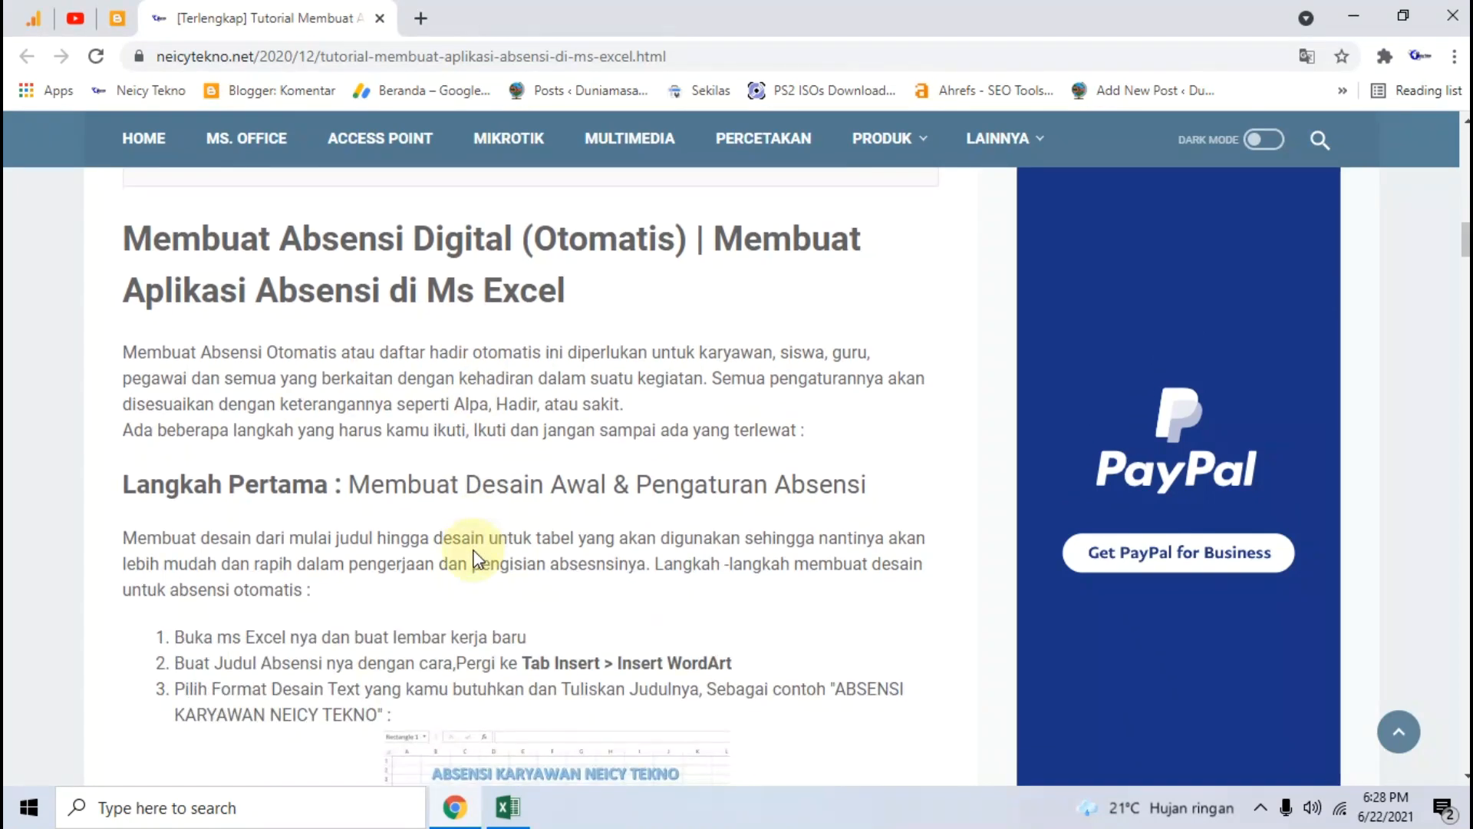
pyautogui.scroll(-3, 472, 546)
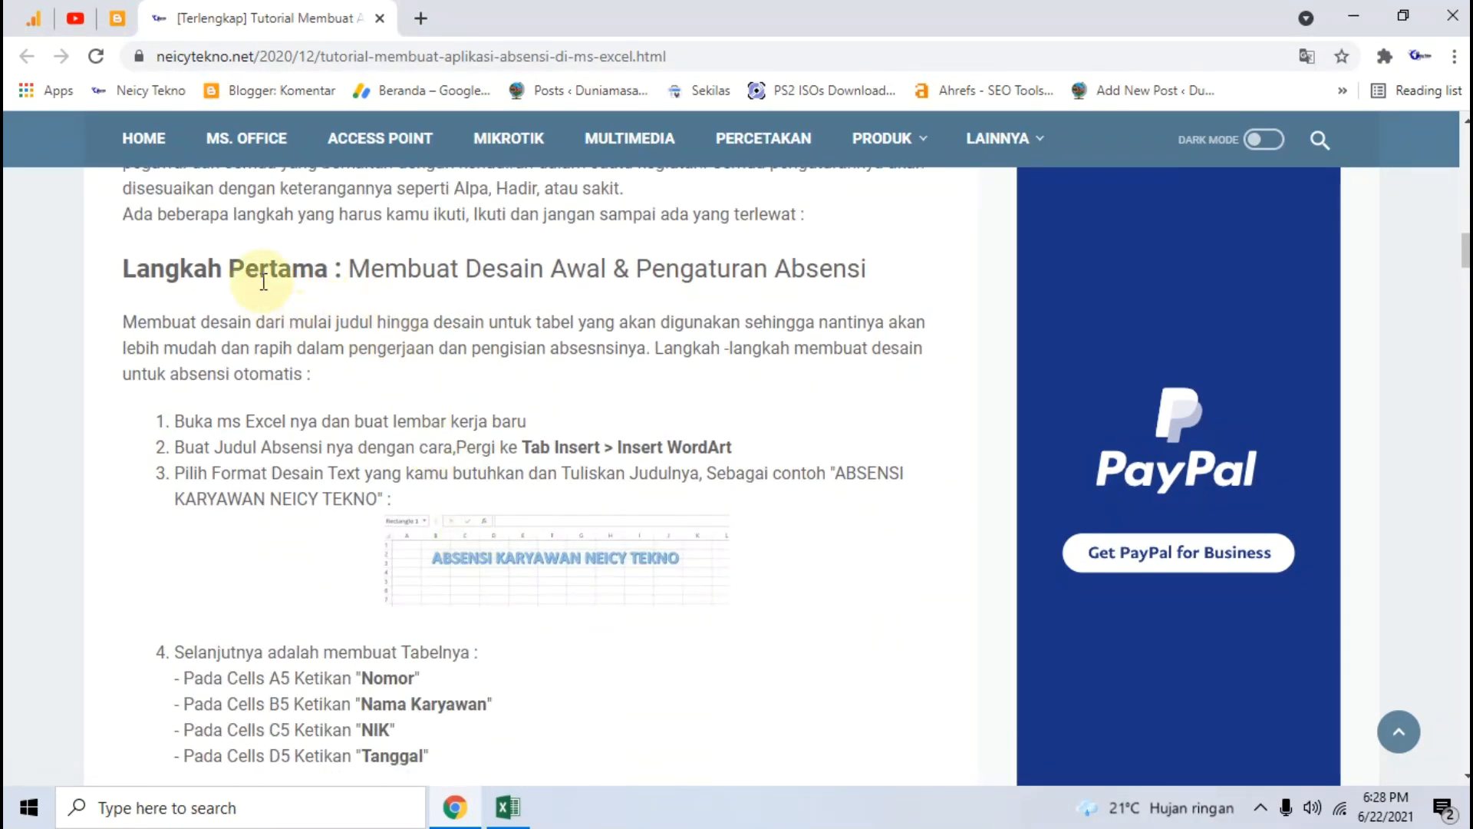
# Step: Return to the attendance workbook in Excel and add a new blank worksheet
pyautogui.click(507, 807)
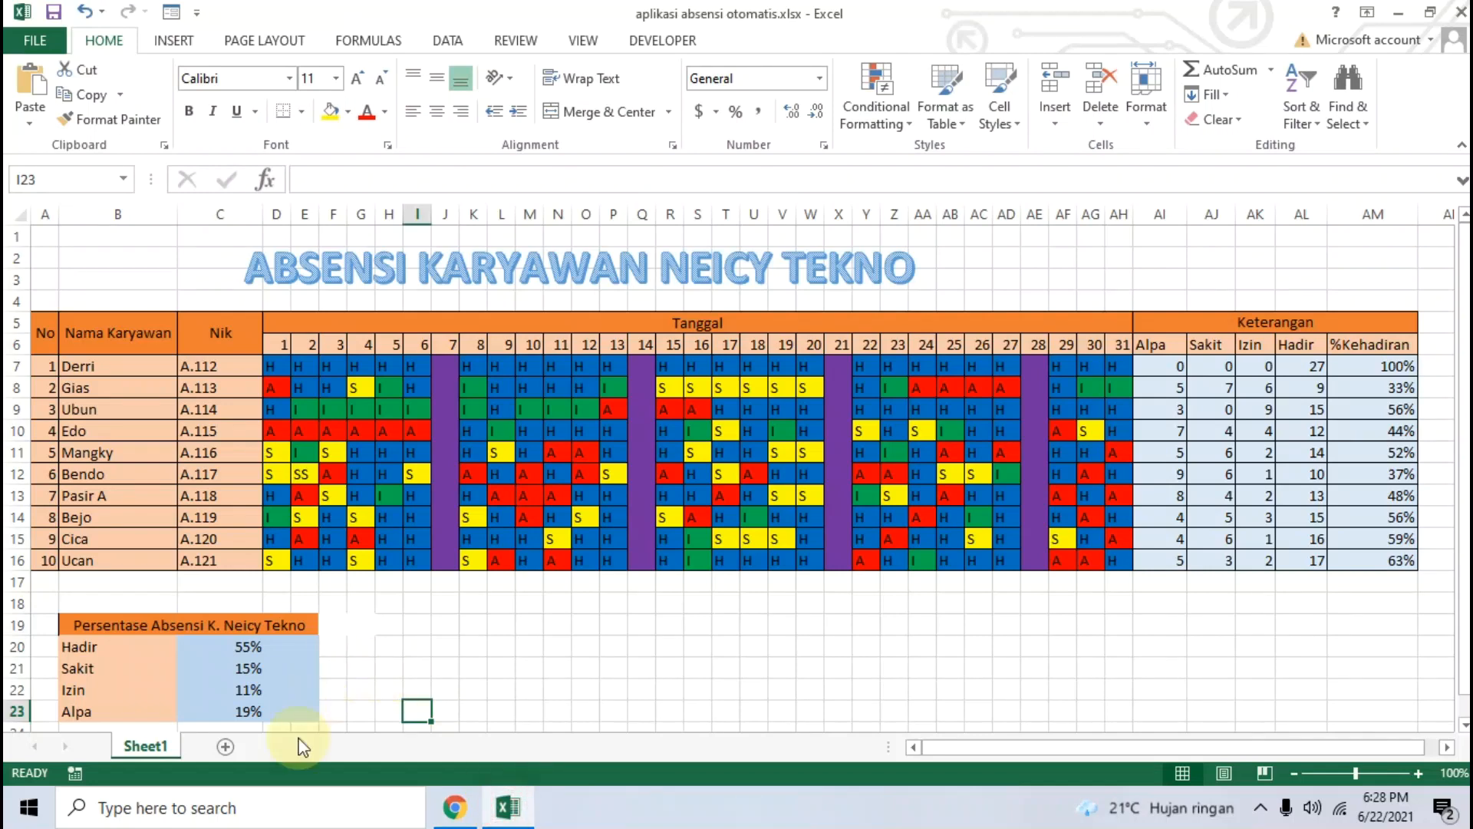
pyautogui.click(224, 749)
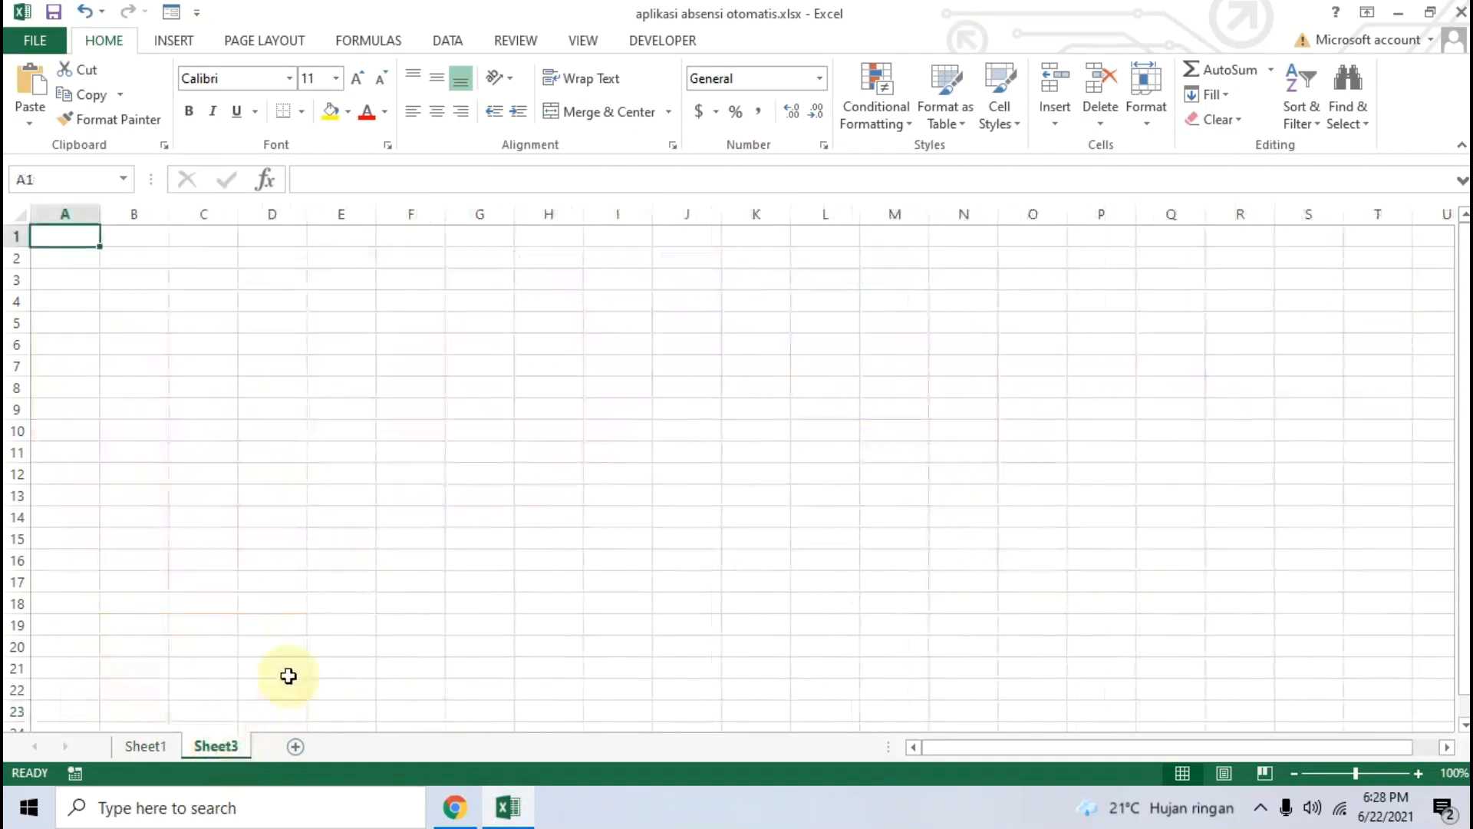
# Step: Switch to the Chrome tutorial, view the example title picture and copy the title text "ABSENSI KARYAWAN NEICY TEKNO"
pyautogui.click(456, 809)
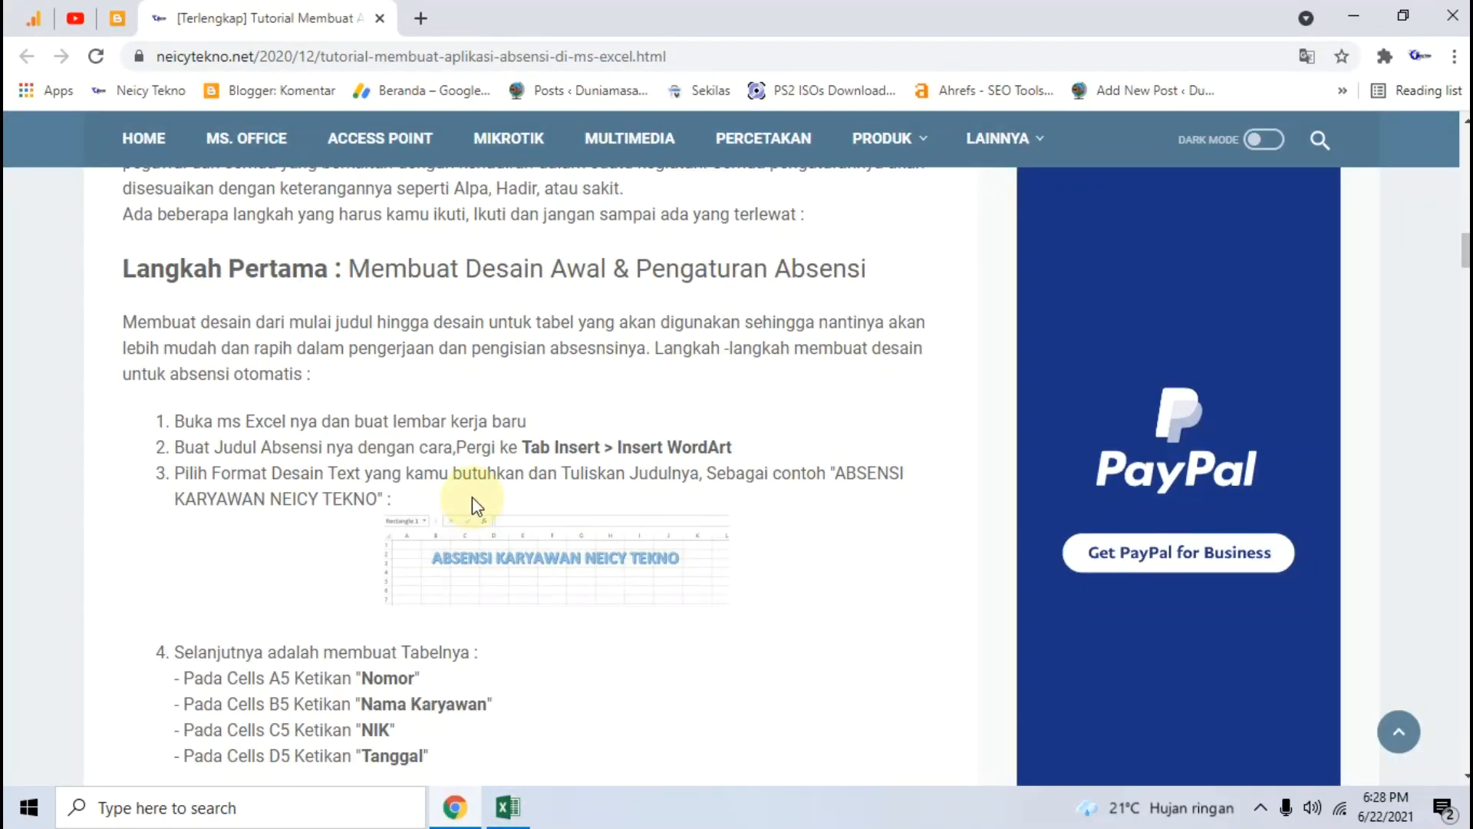
pyautogui.click(498, 559)
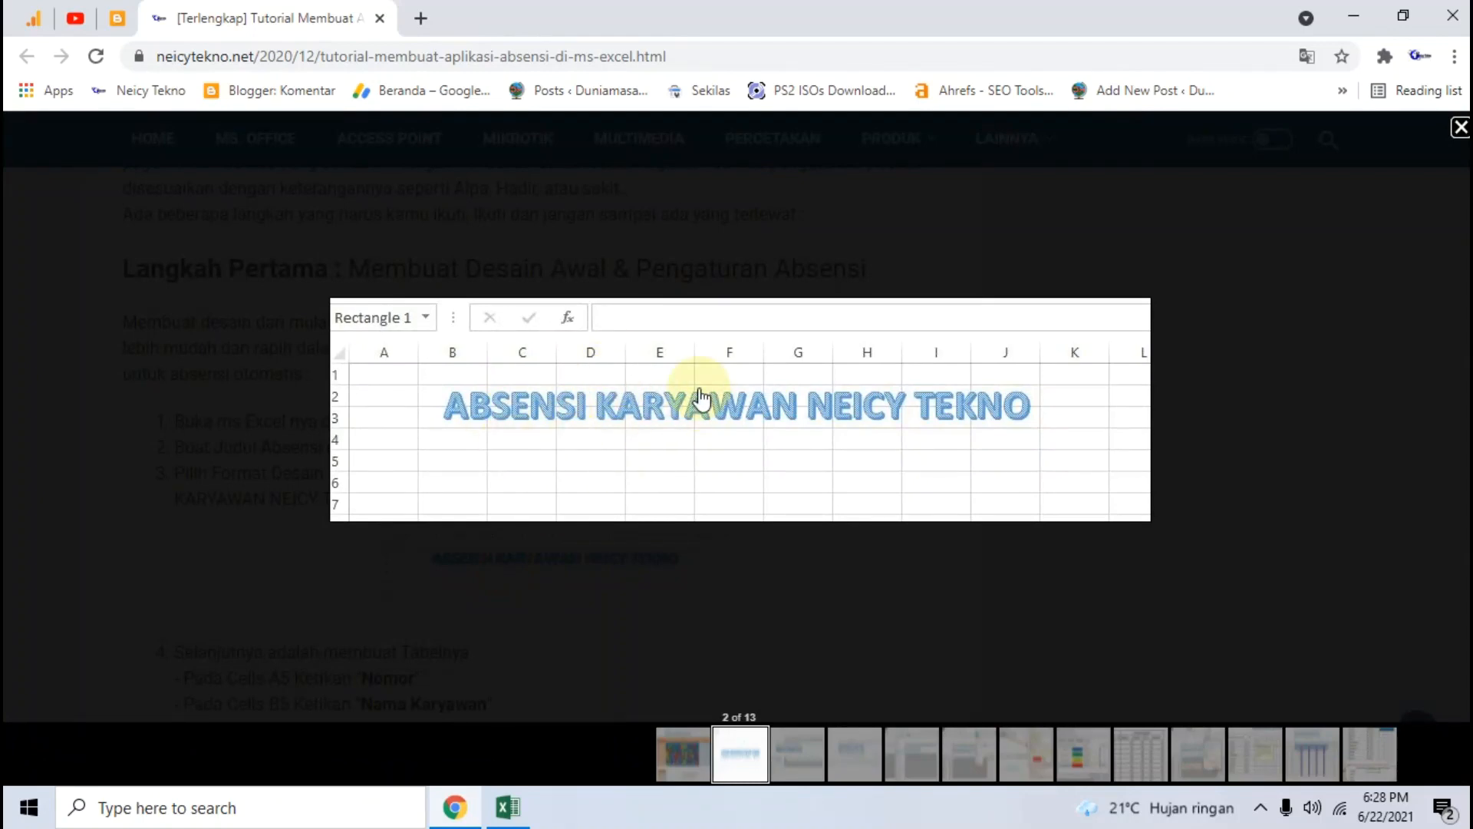
pyautogui.click(555, 562)
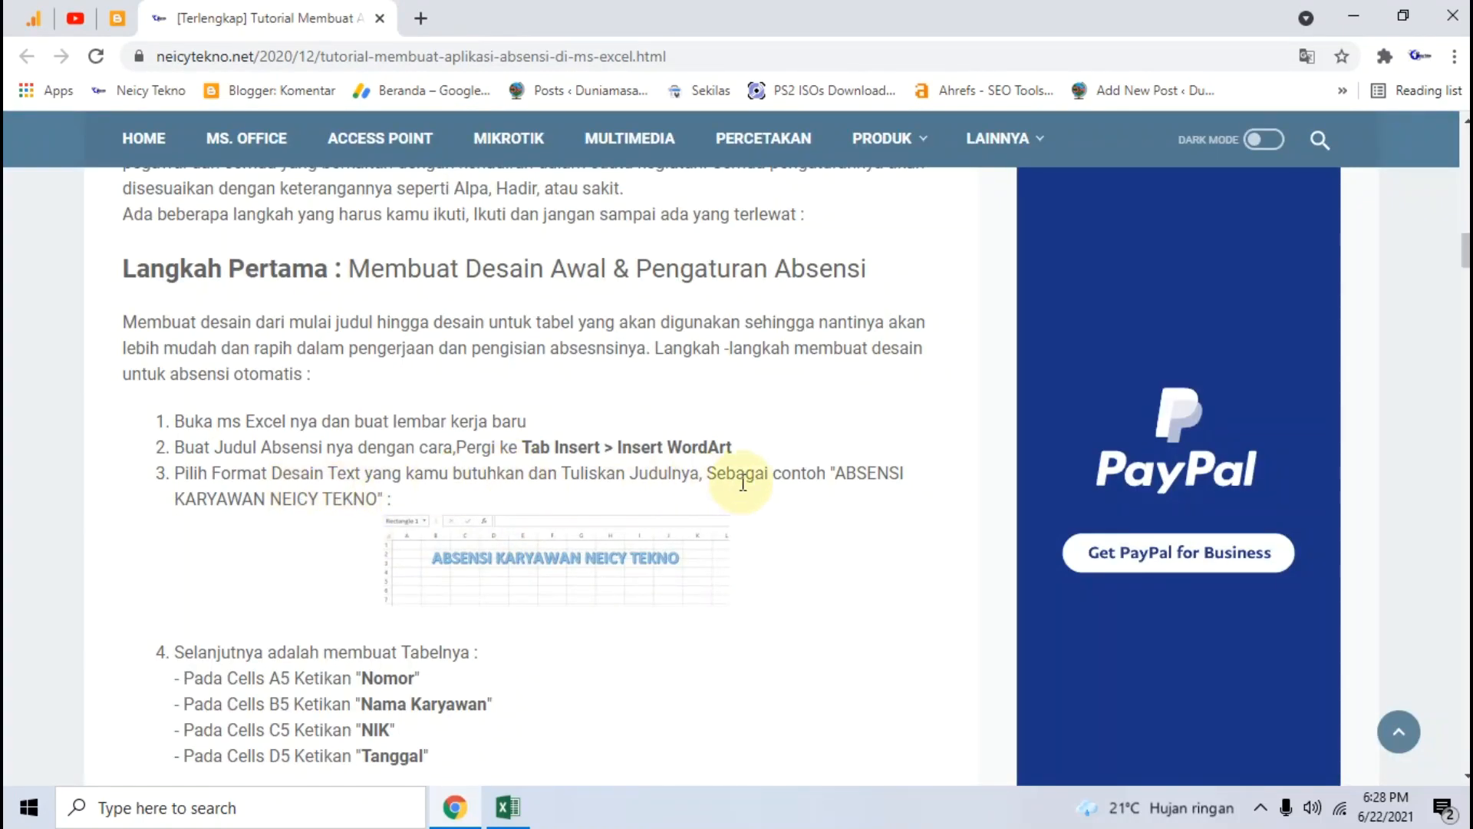
pyautogui.moveTo(839, 472); pyautogui.dragTo(384, 499)
pyautogui.hotkey('ctrl', 'c')
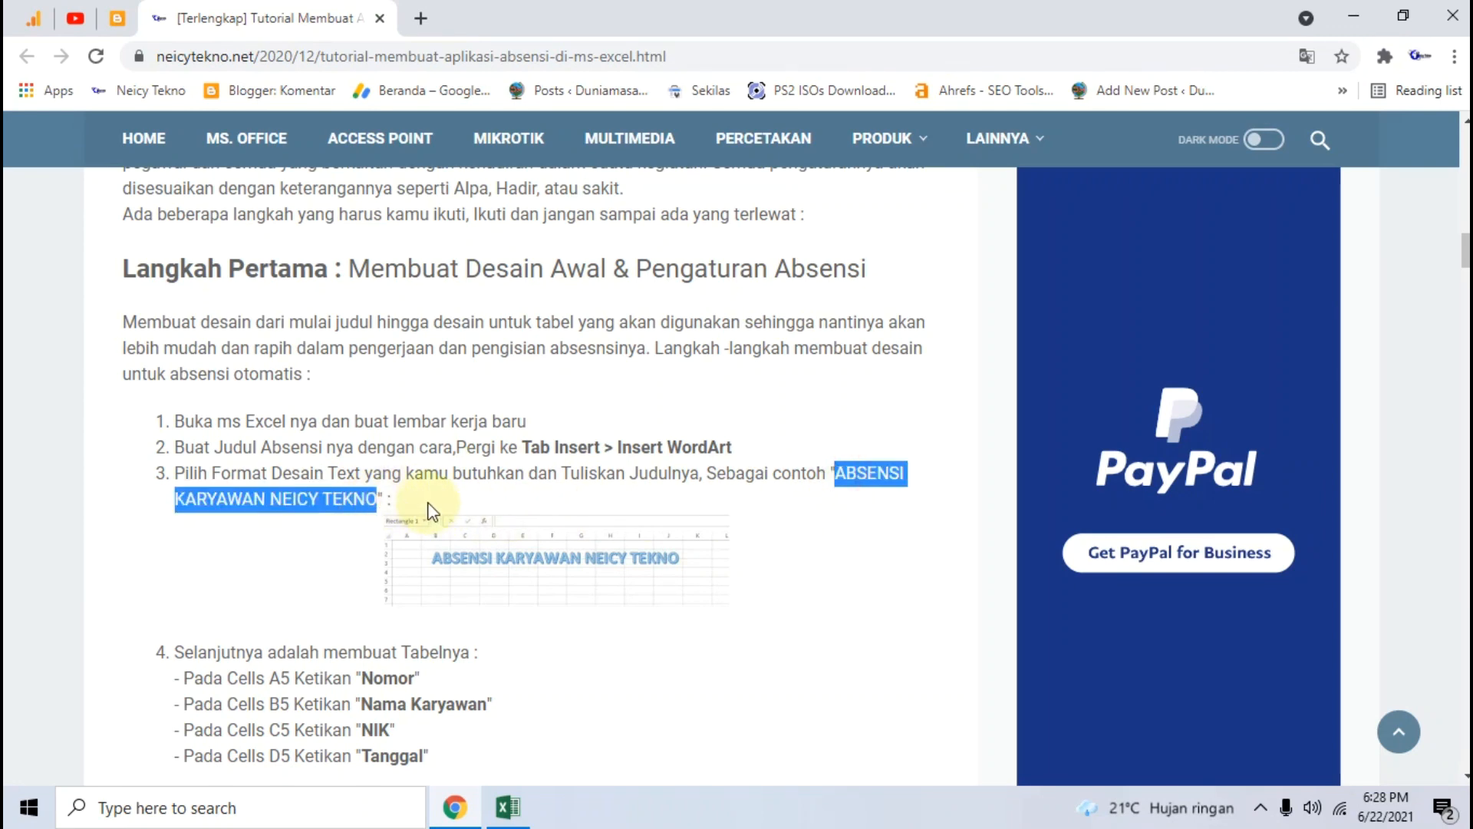
# Step: Switch back to Excel and insert a WordArt object in the blue outlined style with shadow on the new sheet
pyautogui.click(500, 802)
pyautogui.click(198, 263)
pyautogui.moveTo(145, 255); pyautogui.dragTo(618, 321)
pyautogui.click(669, 280)
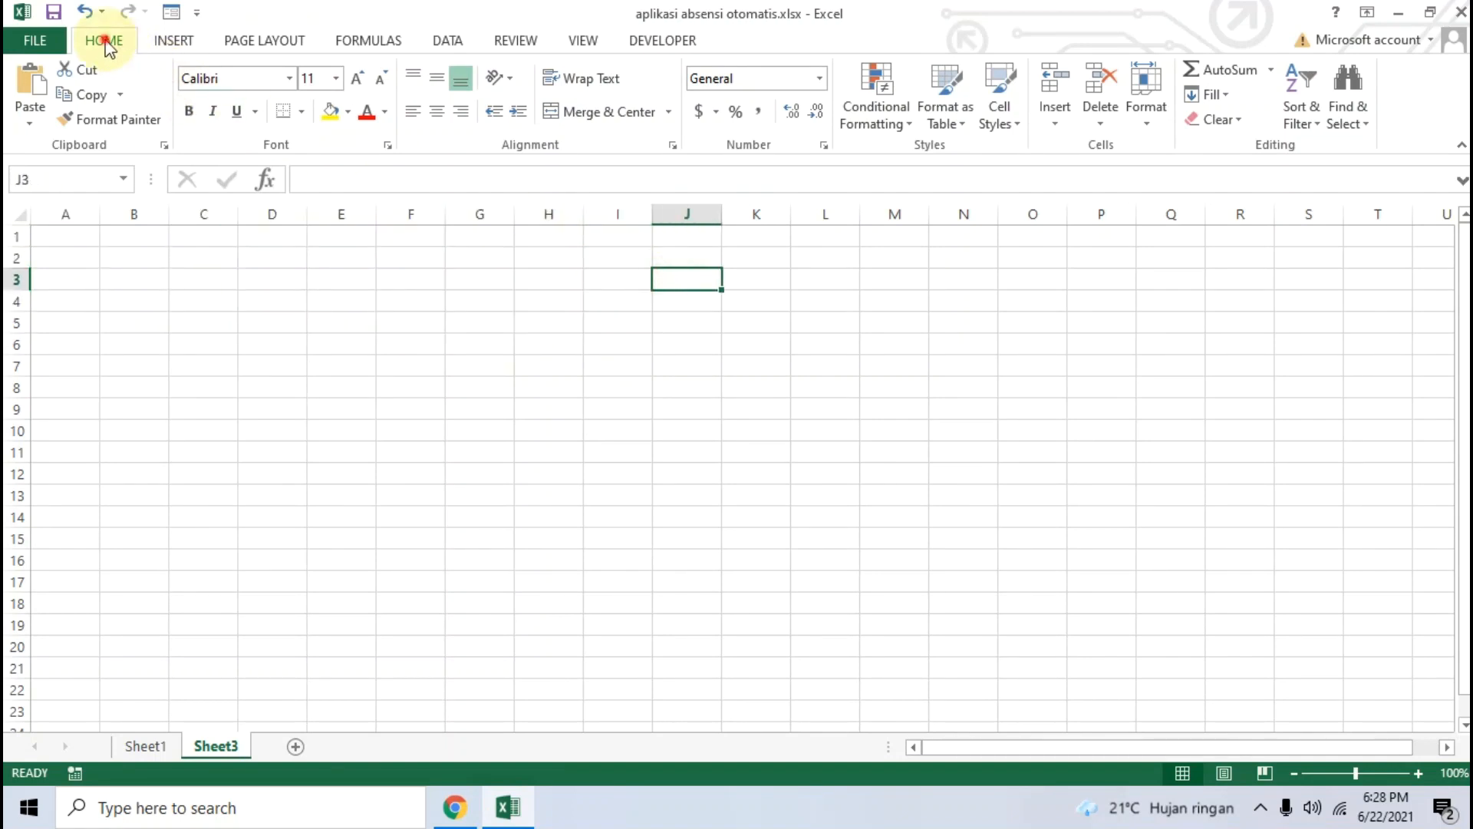
pyautogui.click(174, 39)
pyautogui.click(1262, 71)
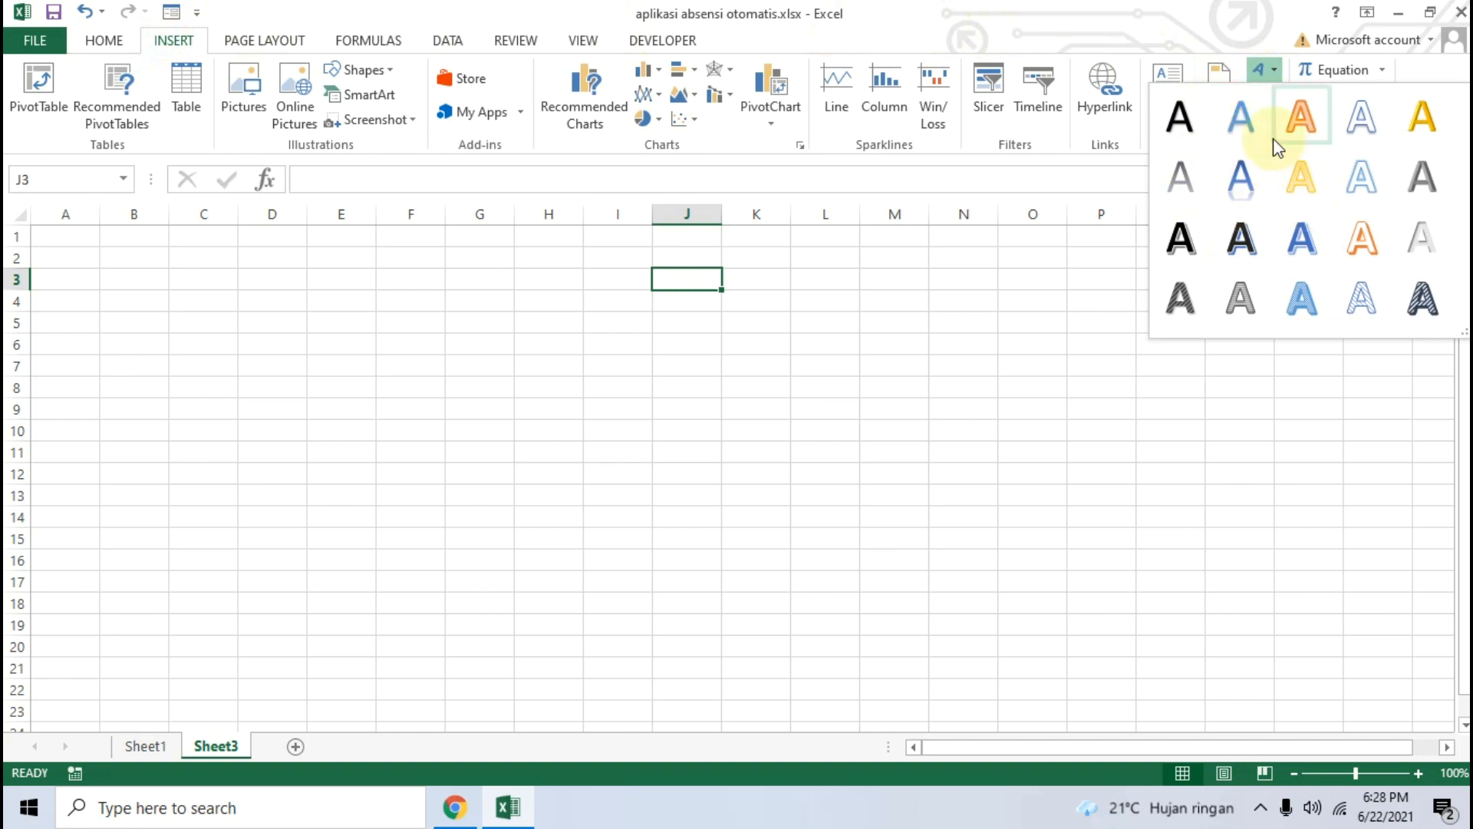
pyautogui.click(1326, 238)
# Step: Replace the WordArt placeholder text with the copied title "ABSENSI KARYAWAN NEICY TEKNO"
pyautogui.click(757, 489)
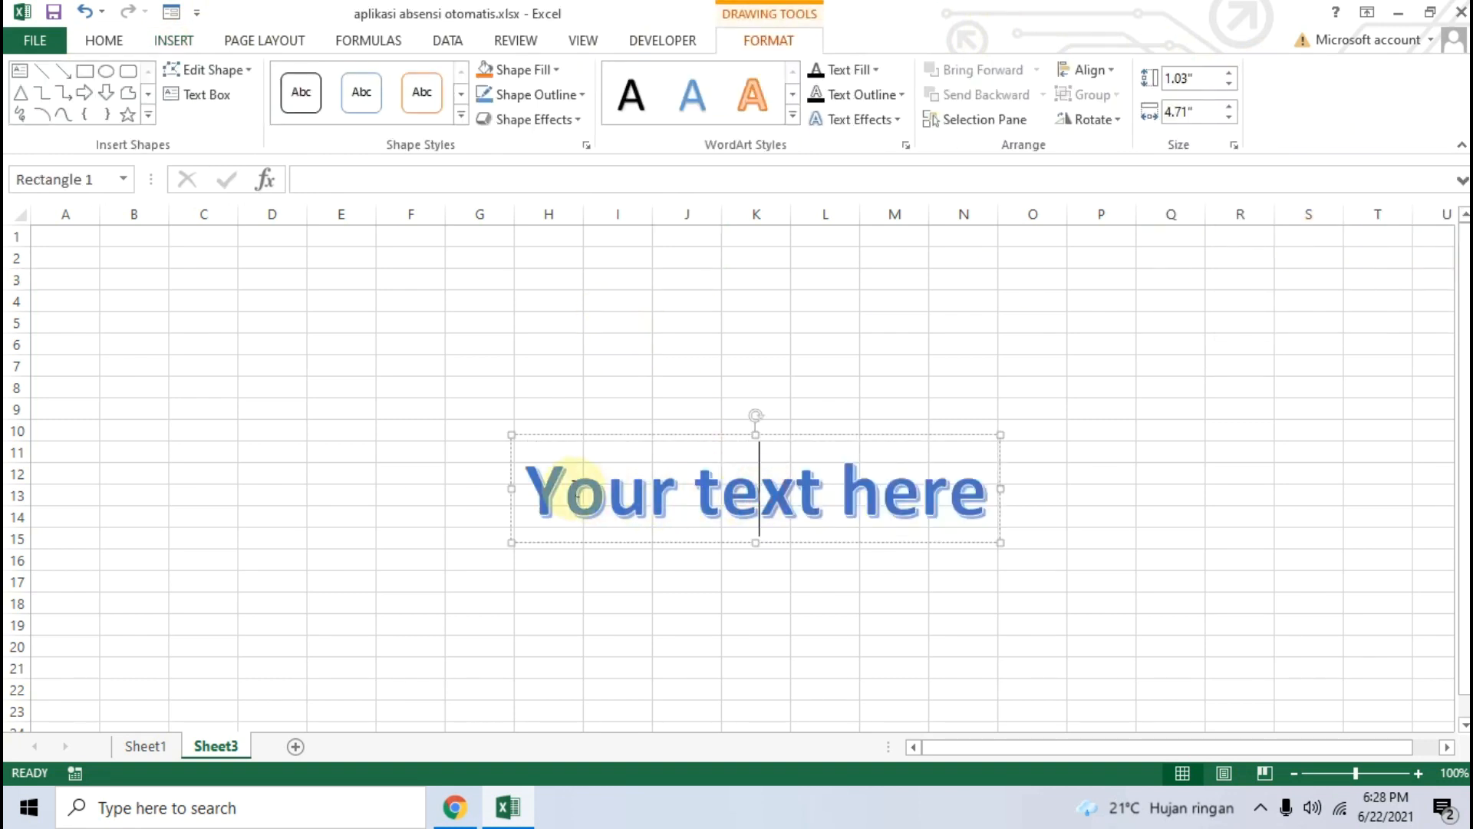
pyautogui.moveTo(541, 493); pyautogui.dragTo(913, 491)
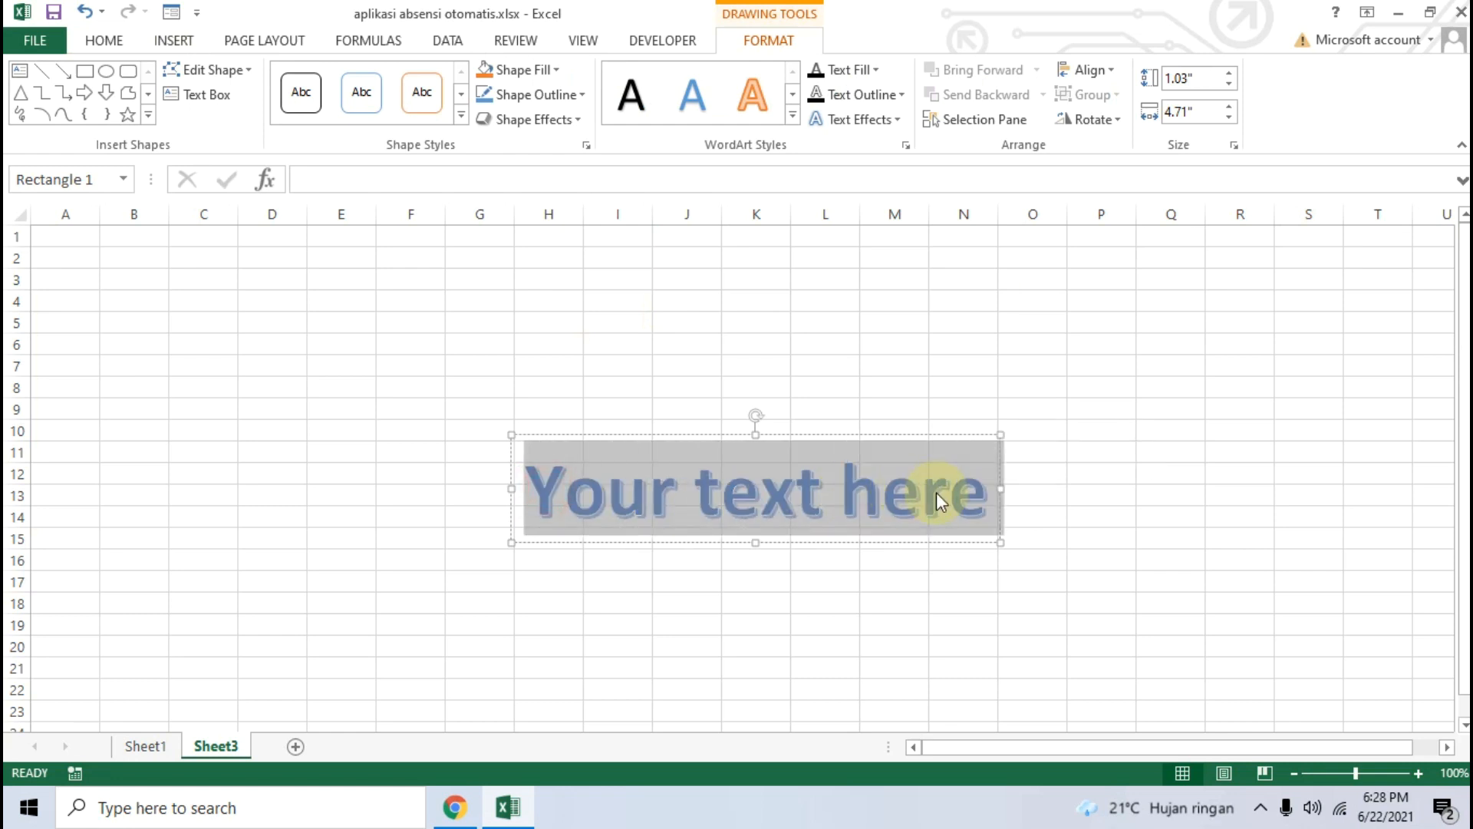
pyautogui.hotkey('ctrl', 'v')
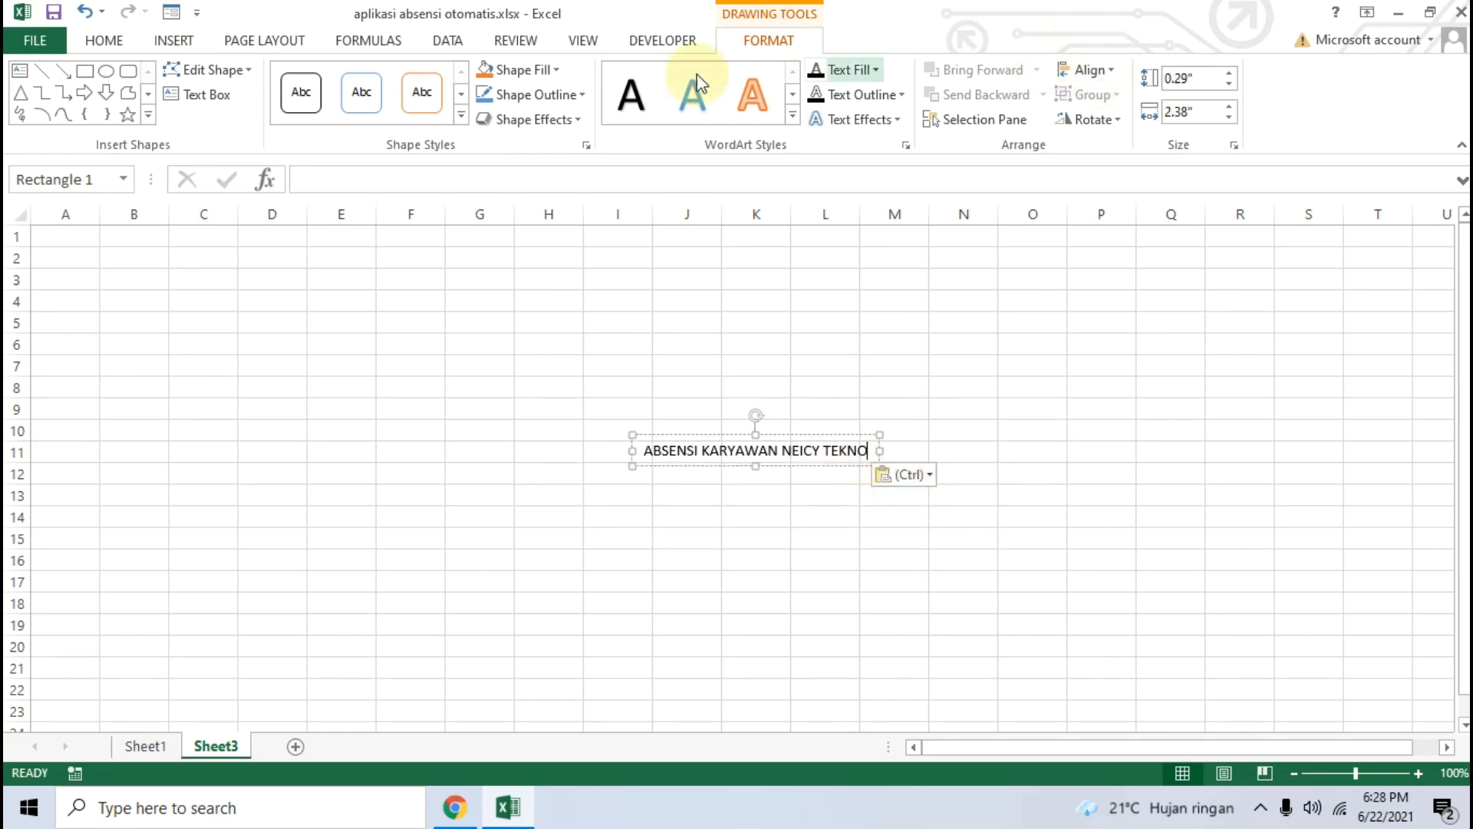
pyautogui.click(181, 43)
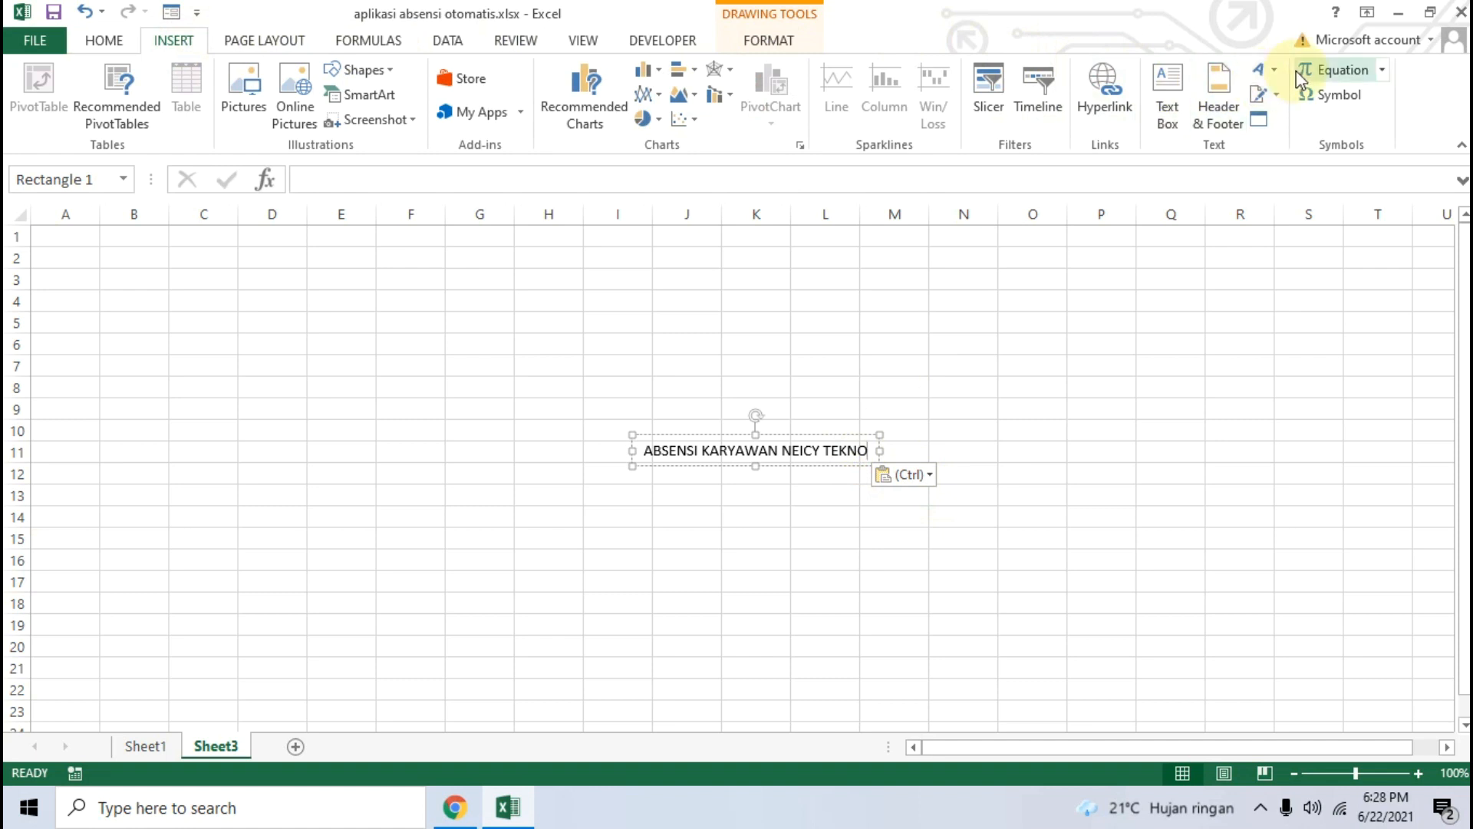
pyautogui.click(1263, 69)
pyautogui.click(1302, 239)
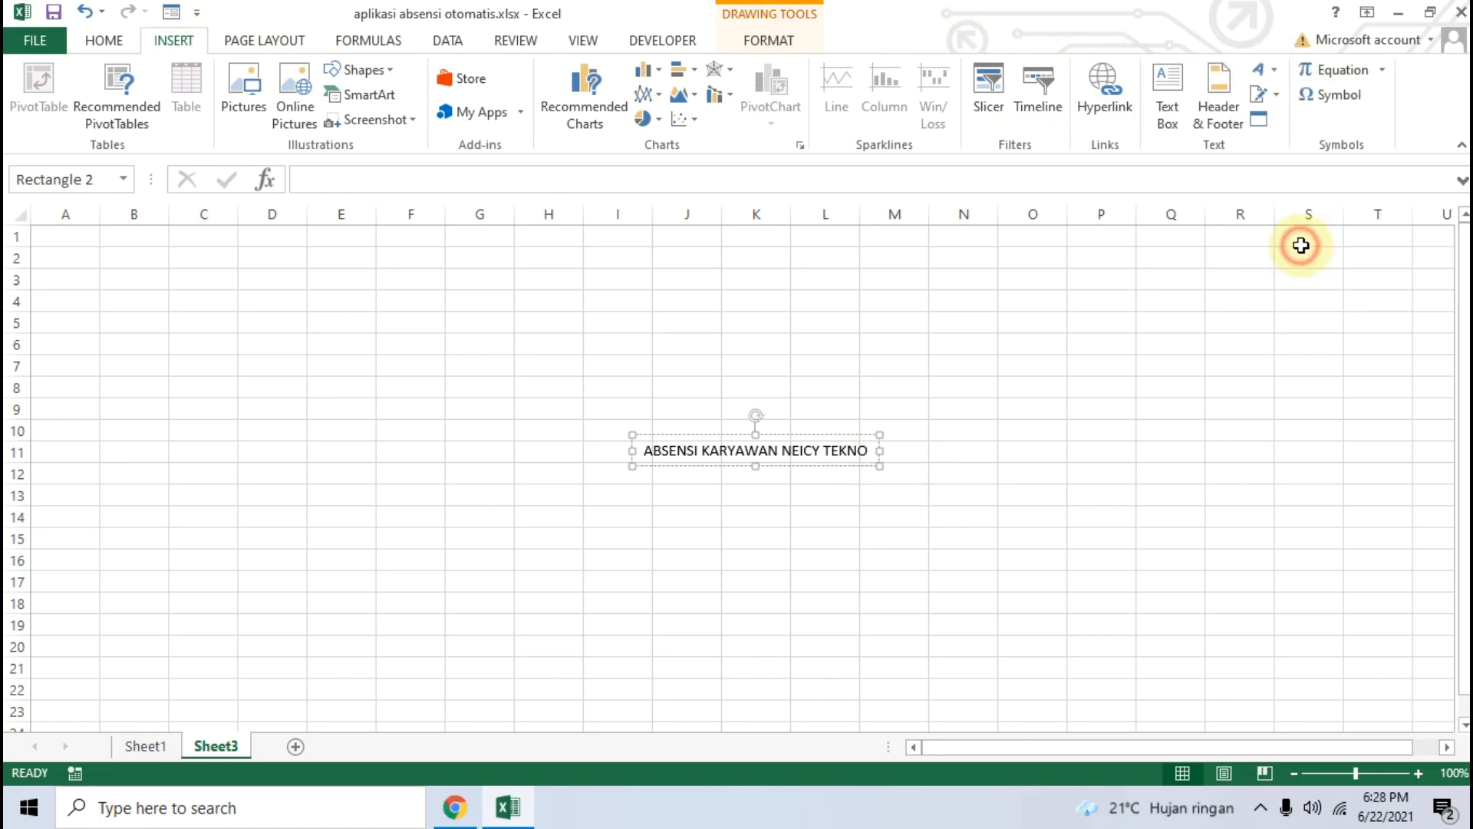
pyautogui.click(861, 495)
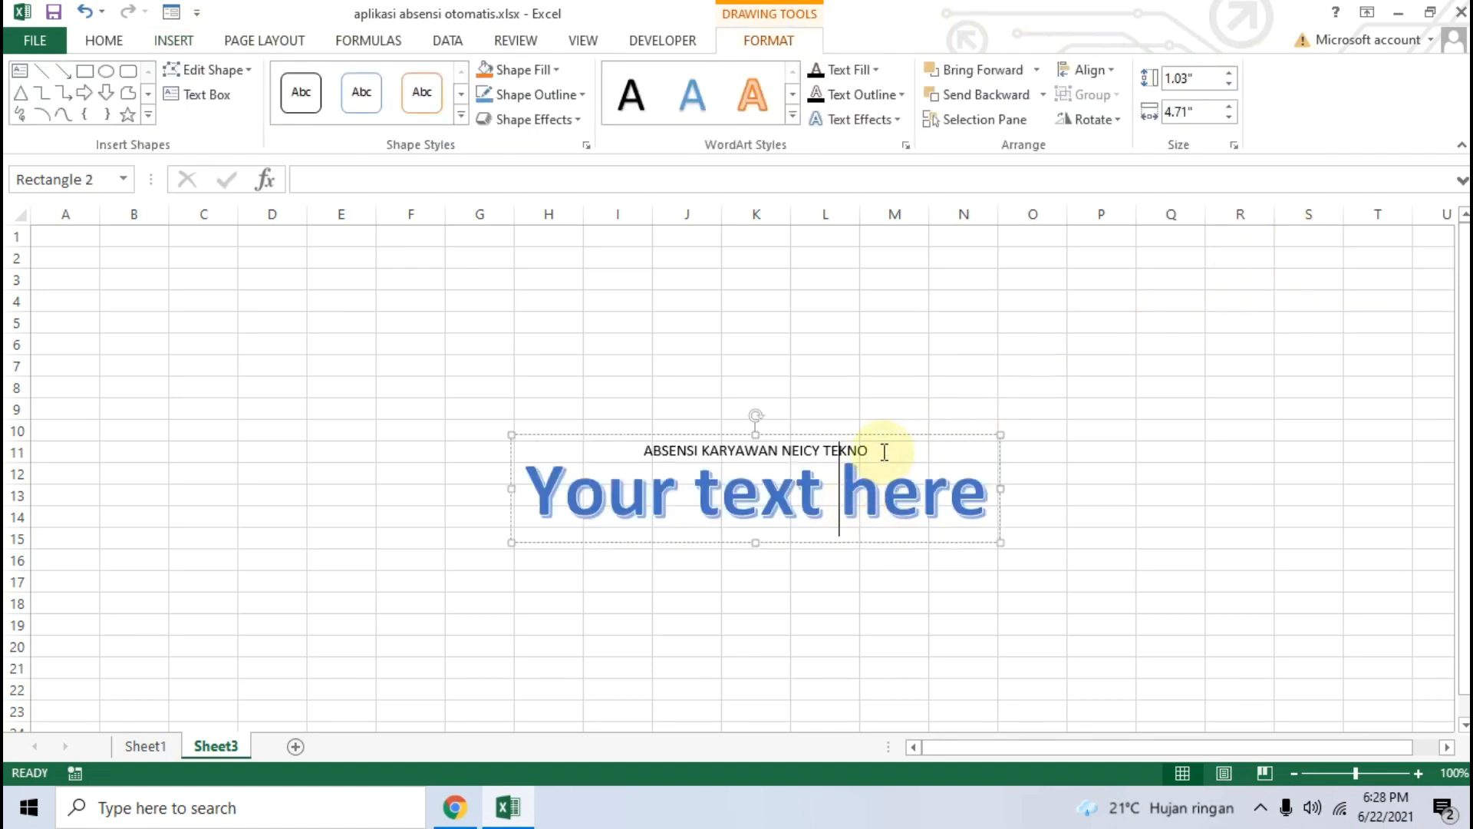
pyautogui.moveTo(849, 439); pyautogui.dragTo(817, 499)
pyautogui.click(880, 490)
pyautogui.click(944, 435)
pyautogui.press('Delete')
# Step: Apply the blue outlined WordArt style with shadow to the title and widen its box to about 3.05 inches
pyautogui.click(787, 501)
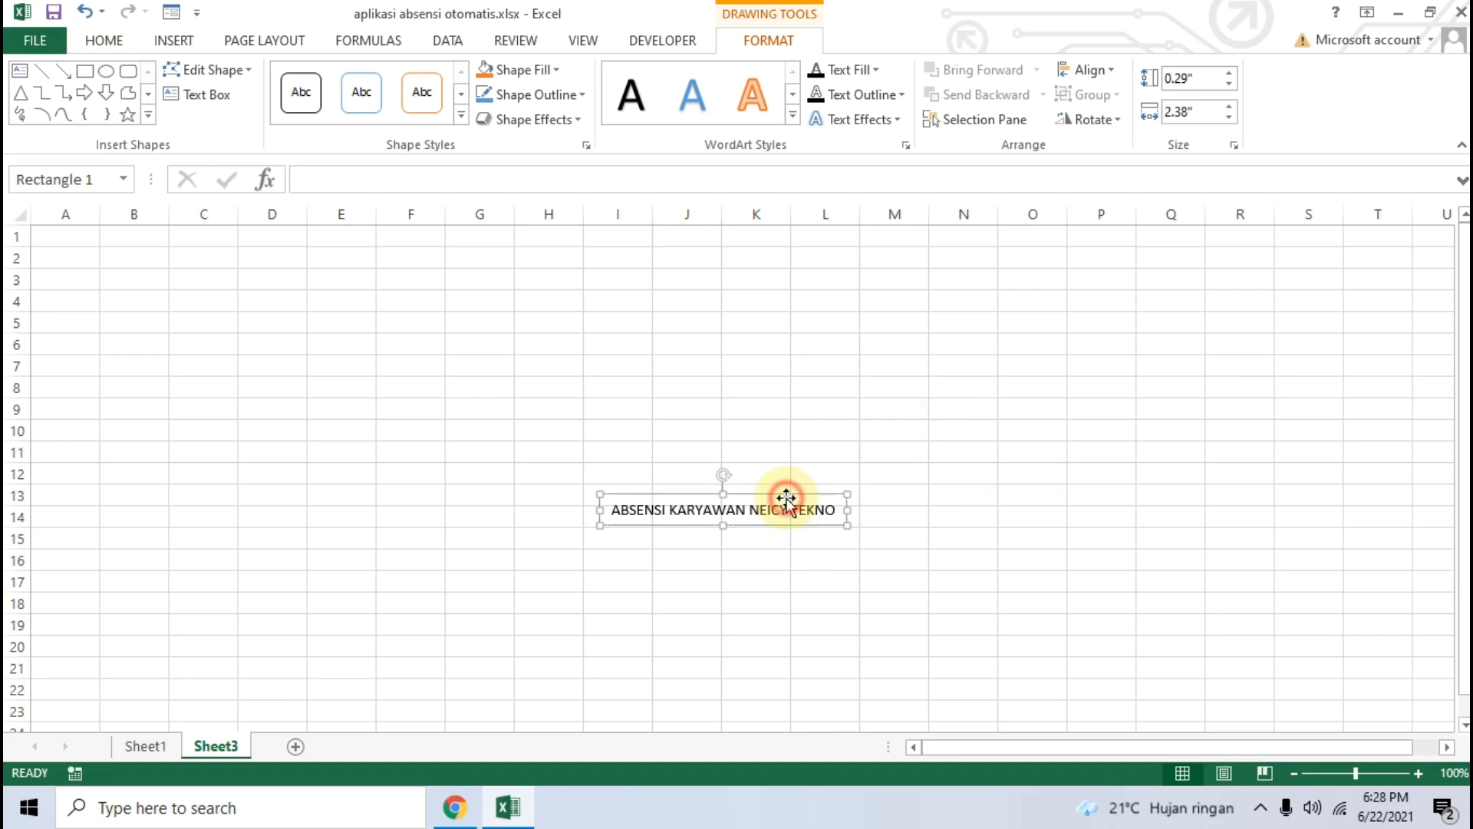
pyautogui.click(692, 93)
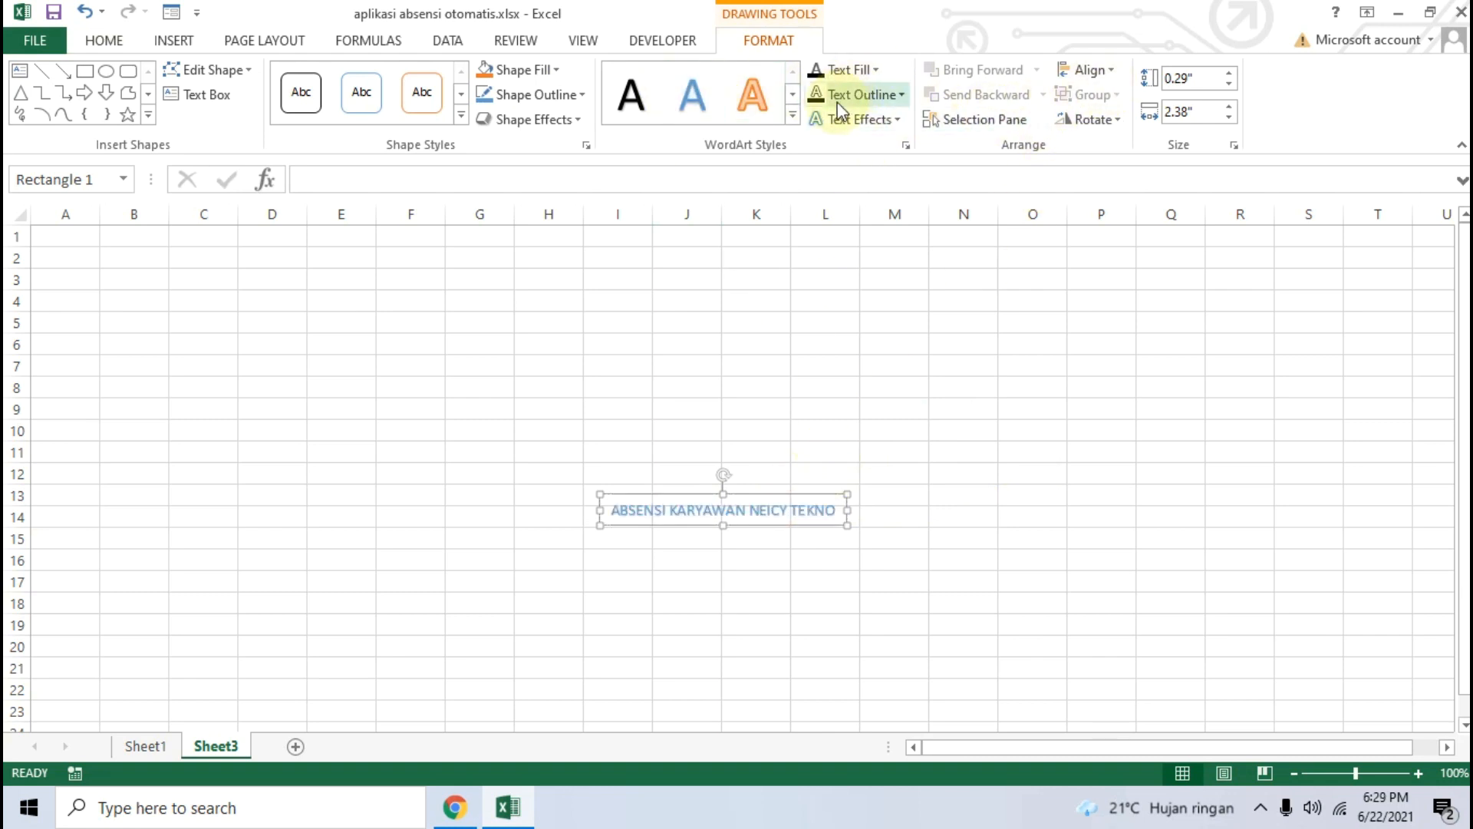
pyautogui.click(792, 115)
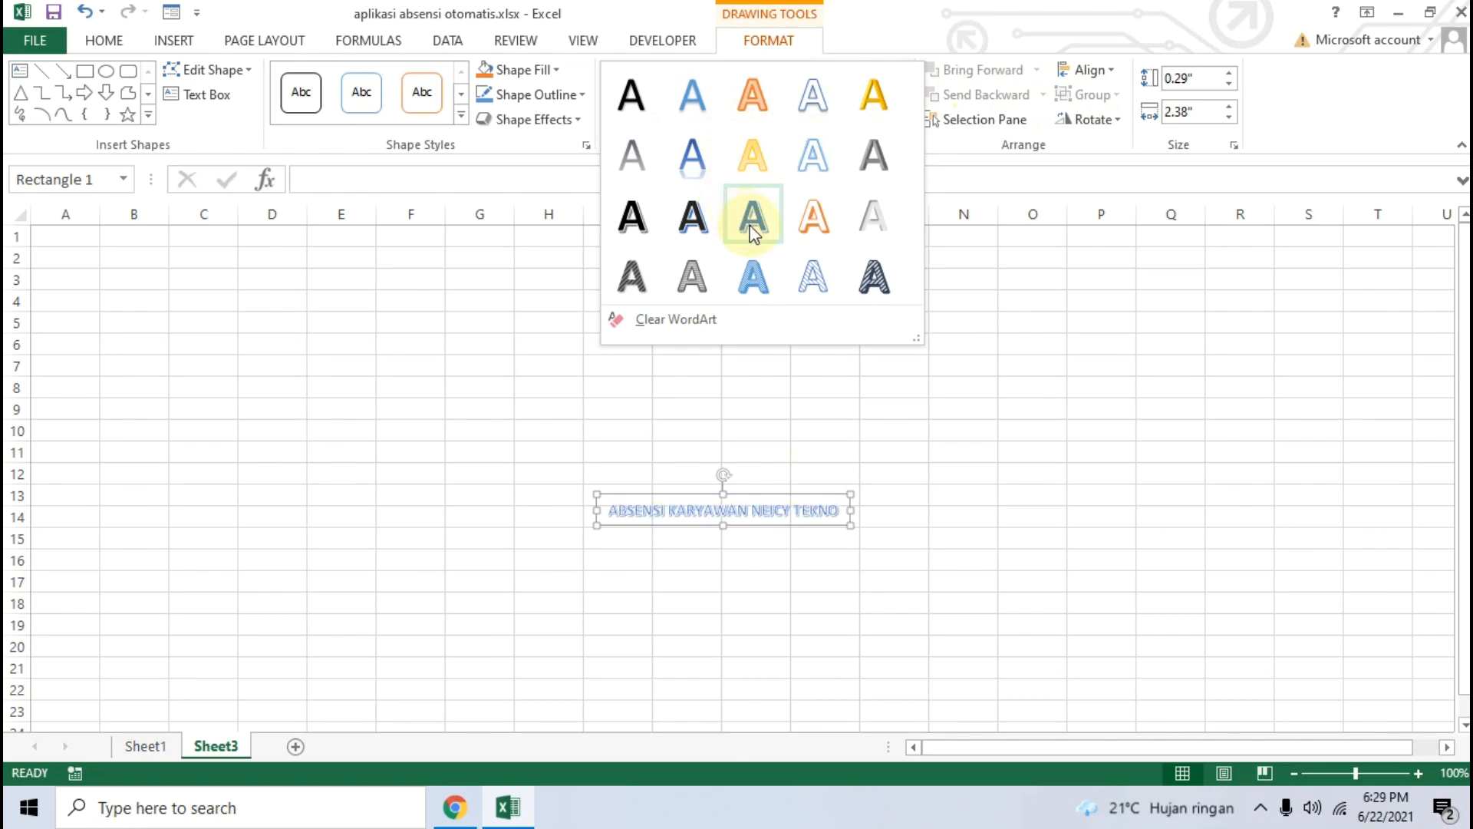
pyautogui.click(750, 216)
pyautogui.moveTo(852, 496); pyautogui.dragTo(913, 419)
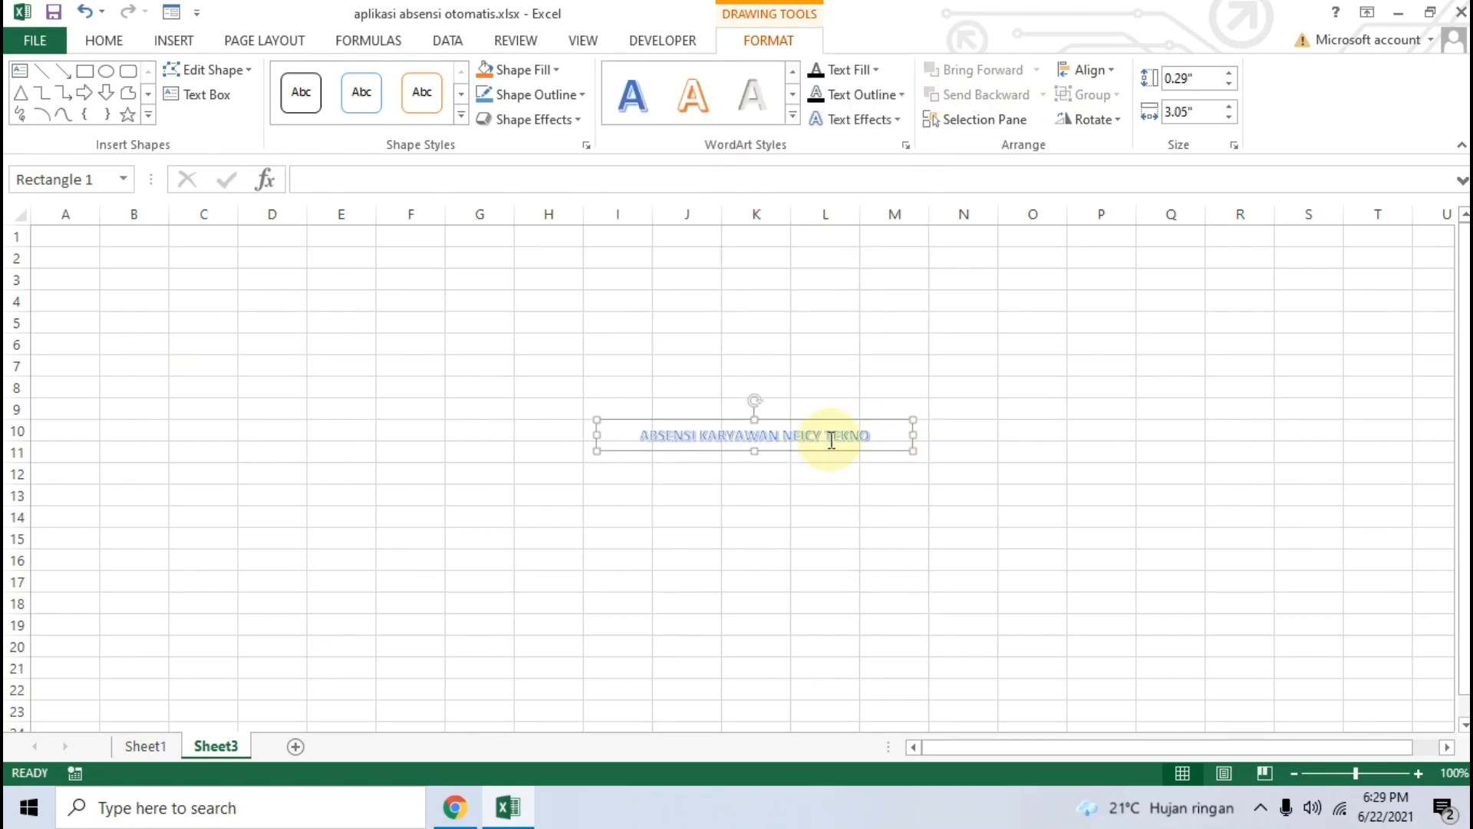
# Step: Increase the font size of the whole WordArt title text to 28
pyautogui.tripleClick(880, 432)
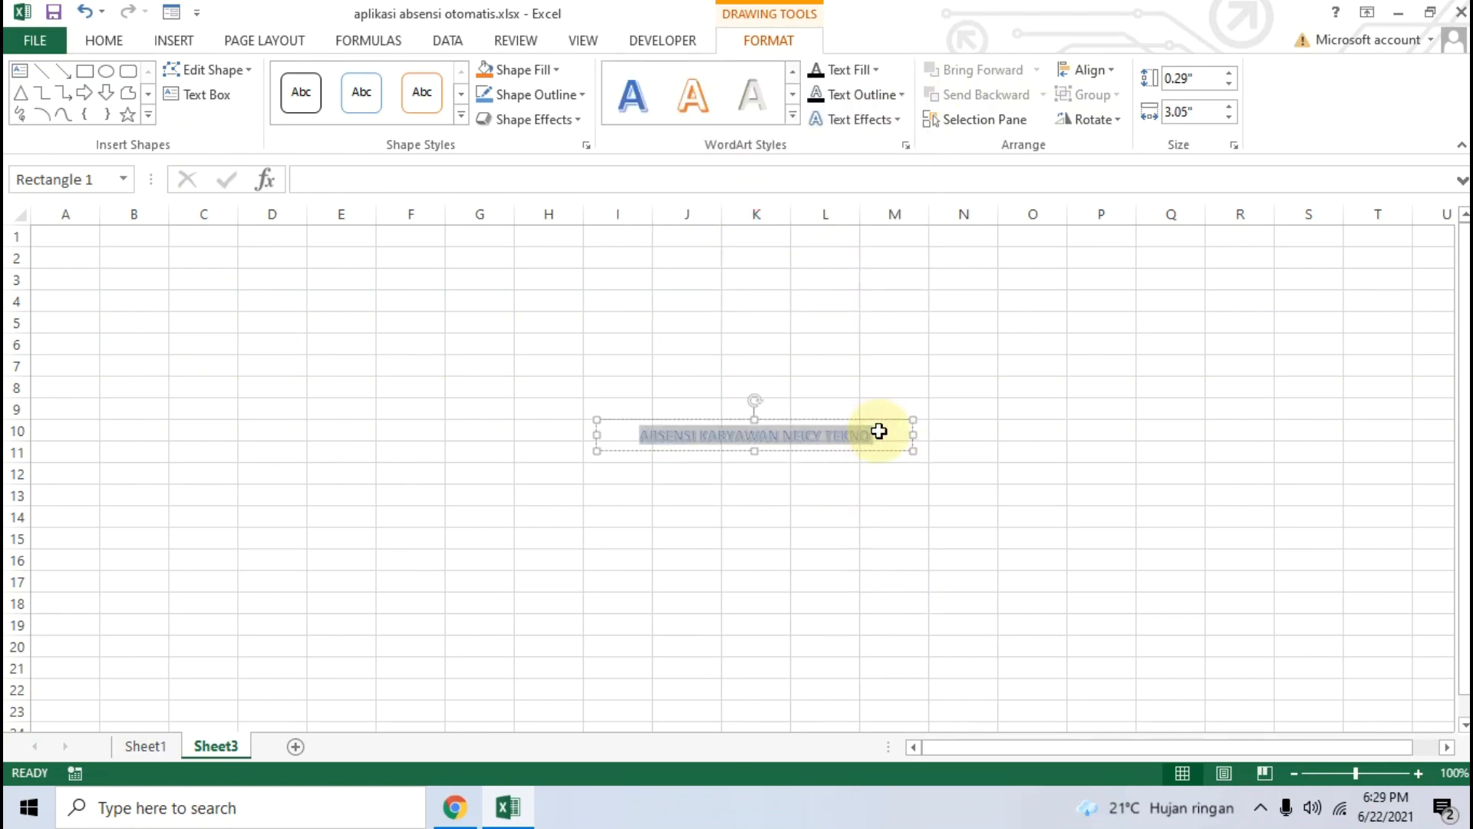
pyautogui.click(104, 40)
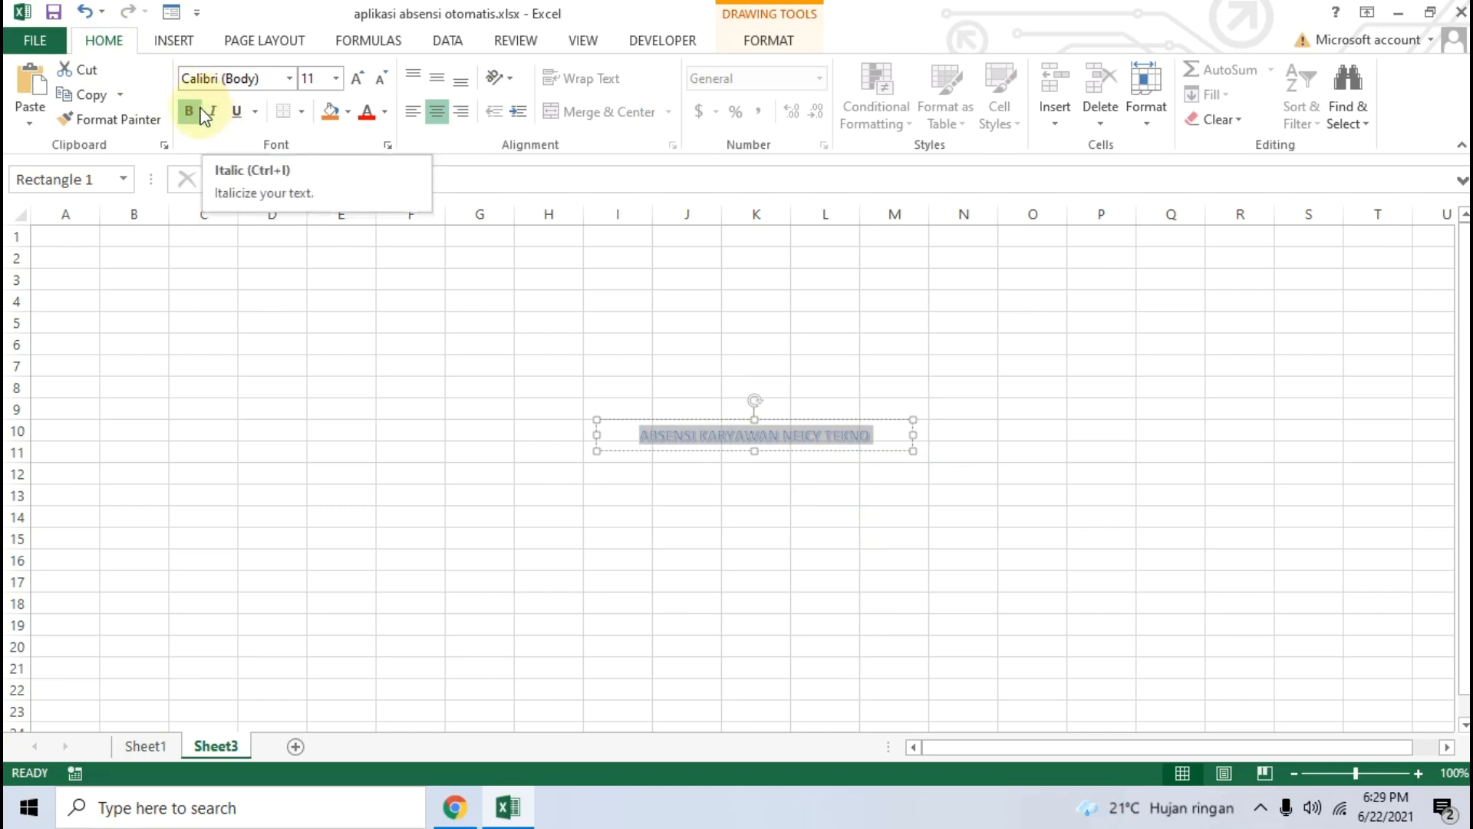
pyautogui.click(363, 79)
pyautogui.click(363, 80)
pyautogui.click(364, 80)
pyautogui.click(364, 81)
pyautogui.click(364, 81)
pyautogui.click(363, 80)
pyautogui.click(364, 80)
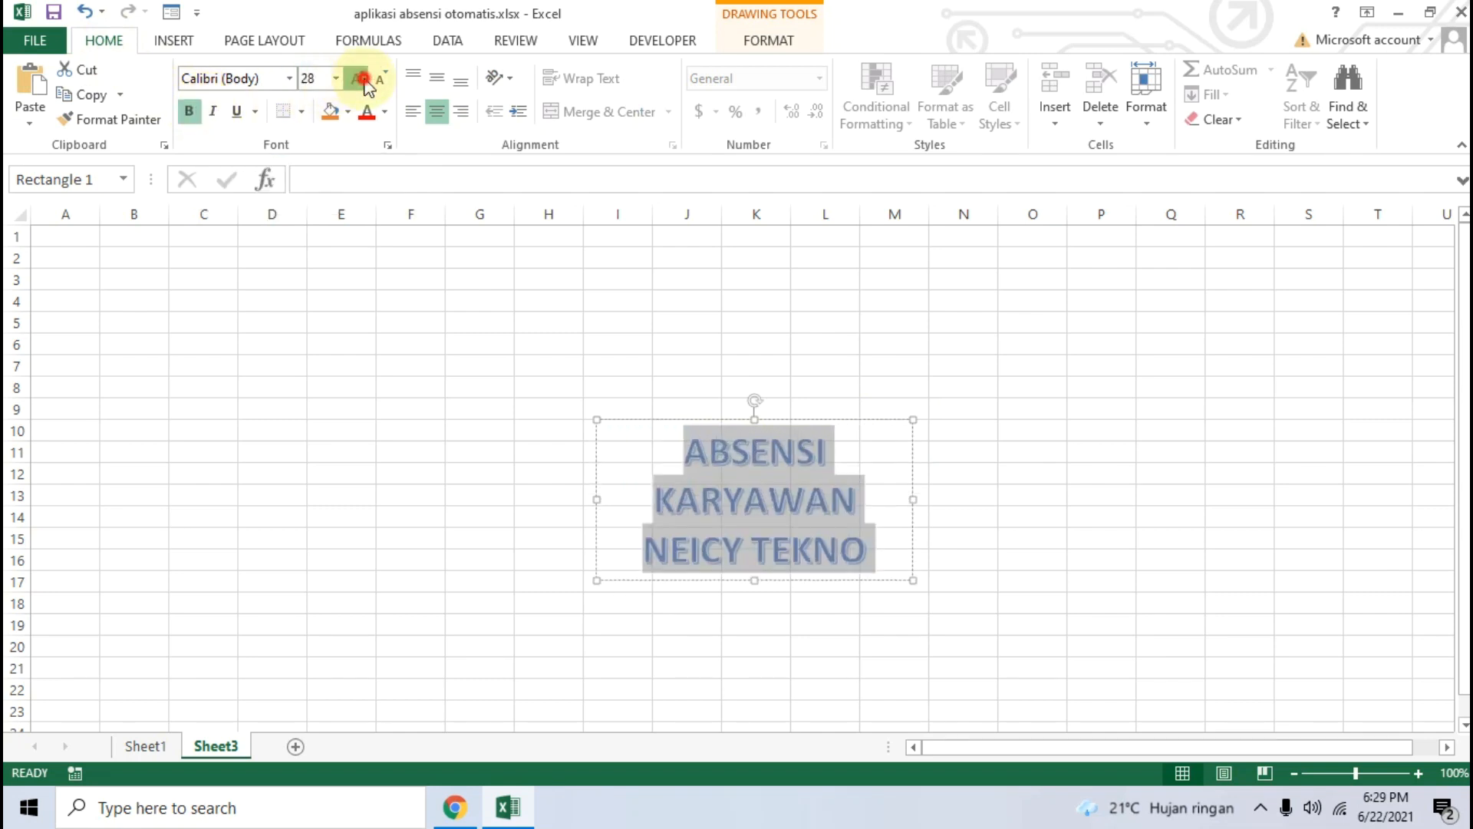
# Step: Widen the WordArt title box so the text fits on one line and move it over rows 2 and 3
pyautogui.click(364, 80)
pyautogui.moveTo(913, 601); pyautogui.dragTo(1328, 488)
pyautogui.moveTo(1021, 422); pyautogui.dragTo(571, 228)
pyautogui.click(475, 360)
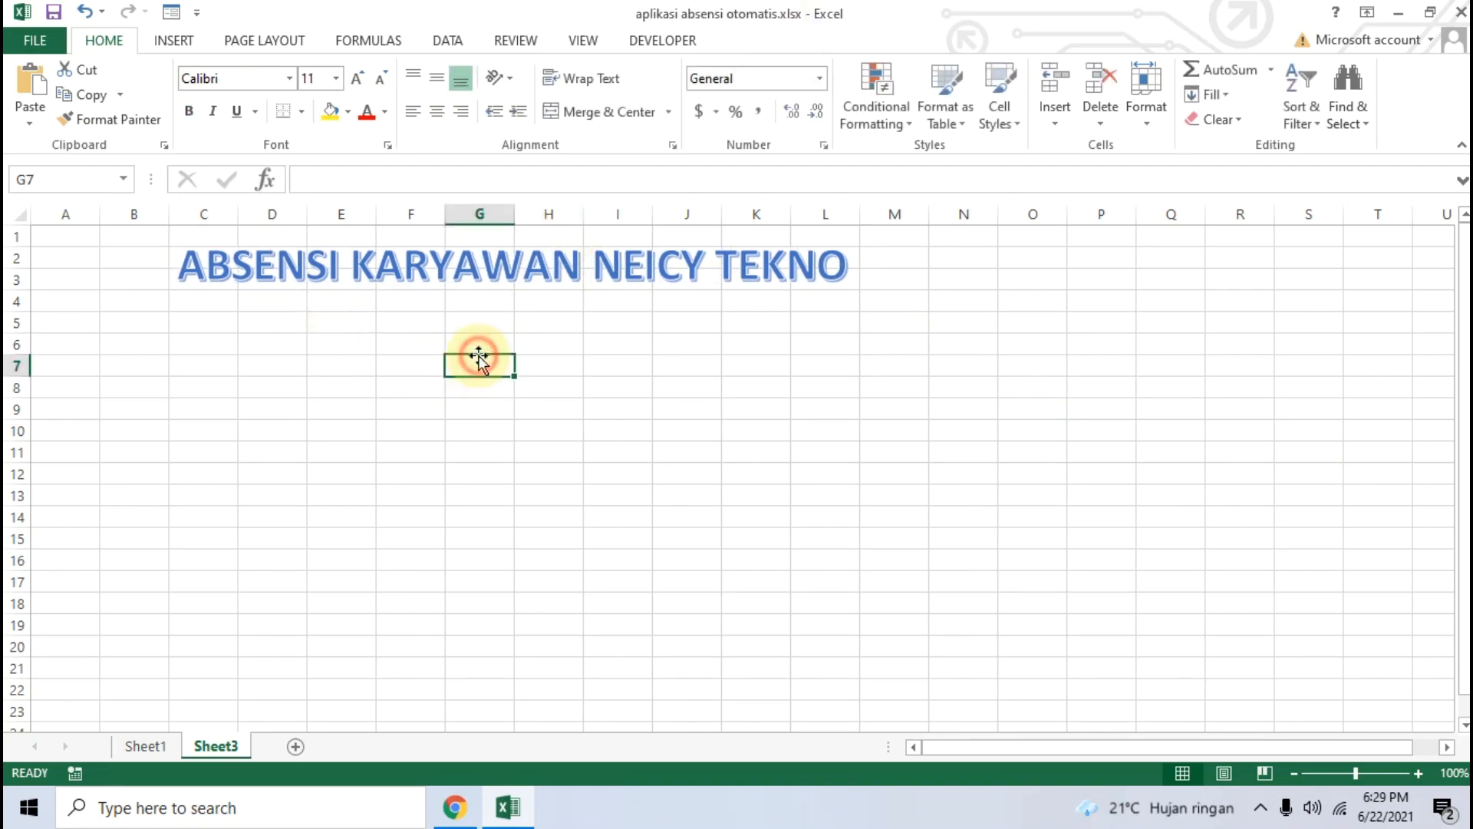
# Step: Switch to the browser tutorial and review the heading texts for cells A5 to D5 in step 4
pyautogui.click(469, 815)
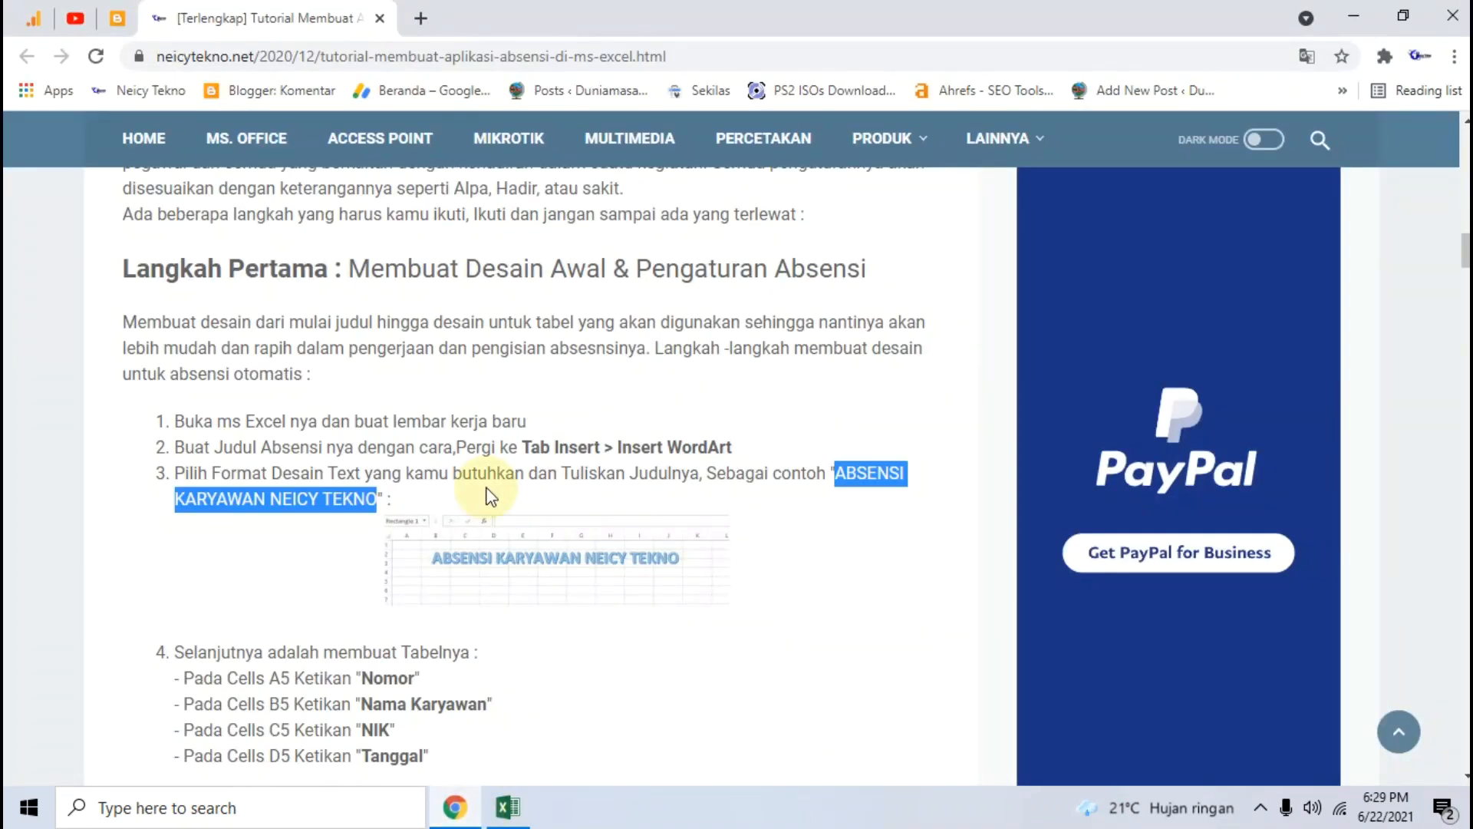
pyautogui.scroll(-4, 486, 487)
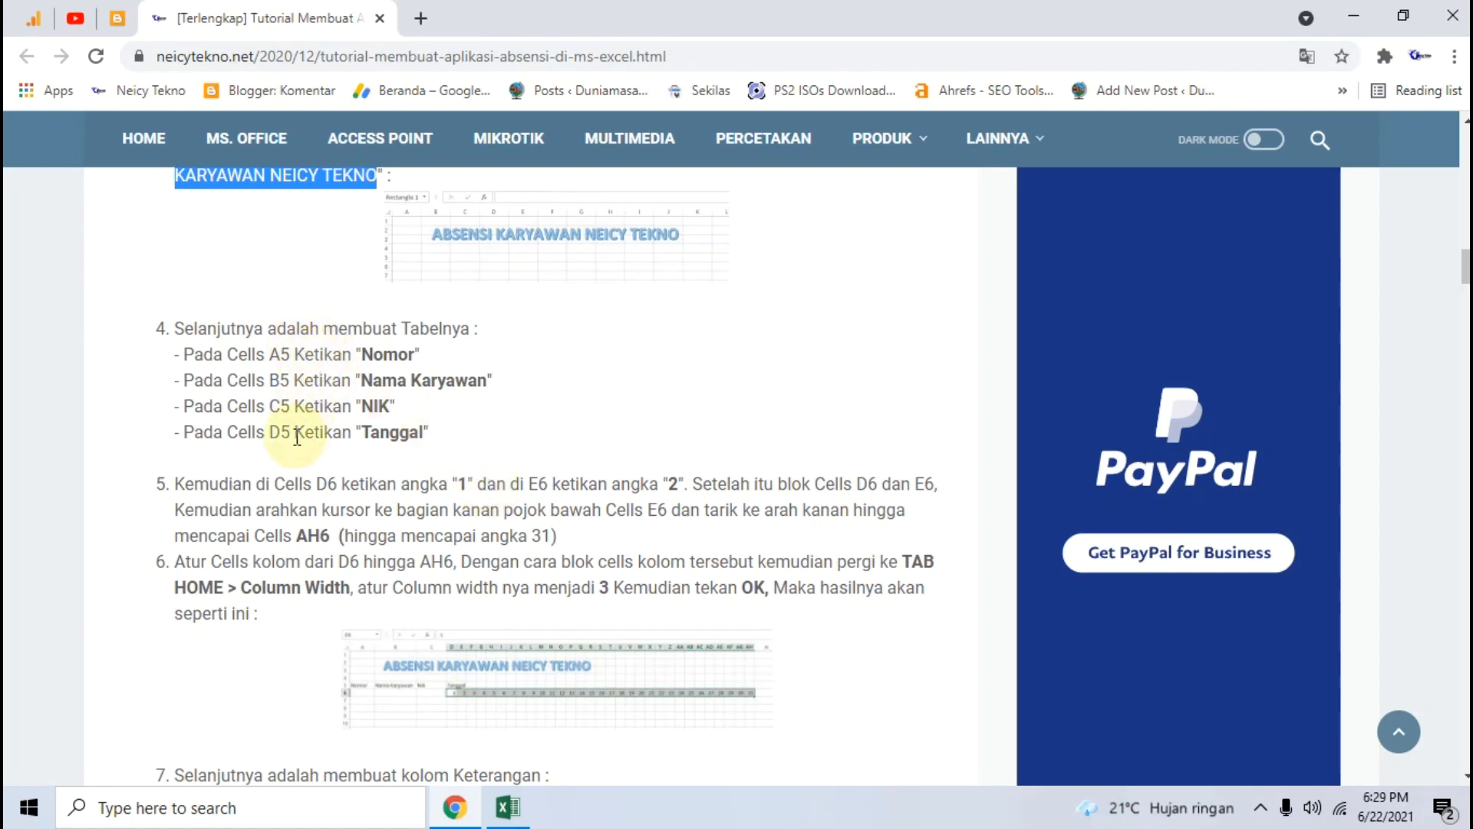
pyautogui.moveTo(440, 436); pyautogui.dragTo(193, 355)
pyautogui.click(450, 430)
# Step: Switch back to Excel and enter the headings "No" in A5 and "Nama Karyawan" in B5
pyautogui.click(507, 807)
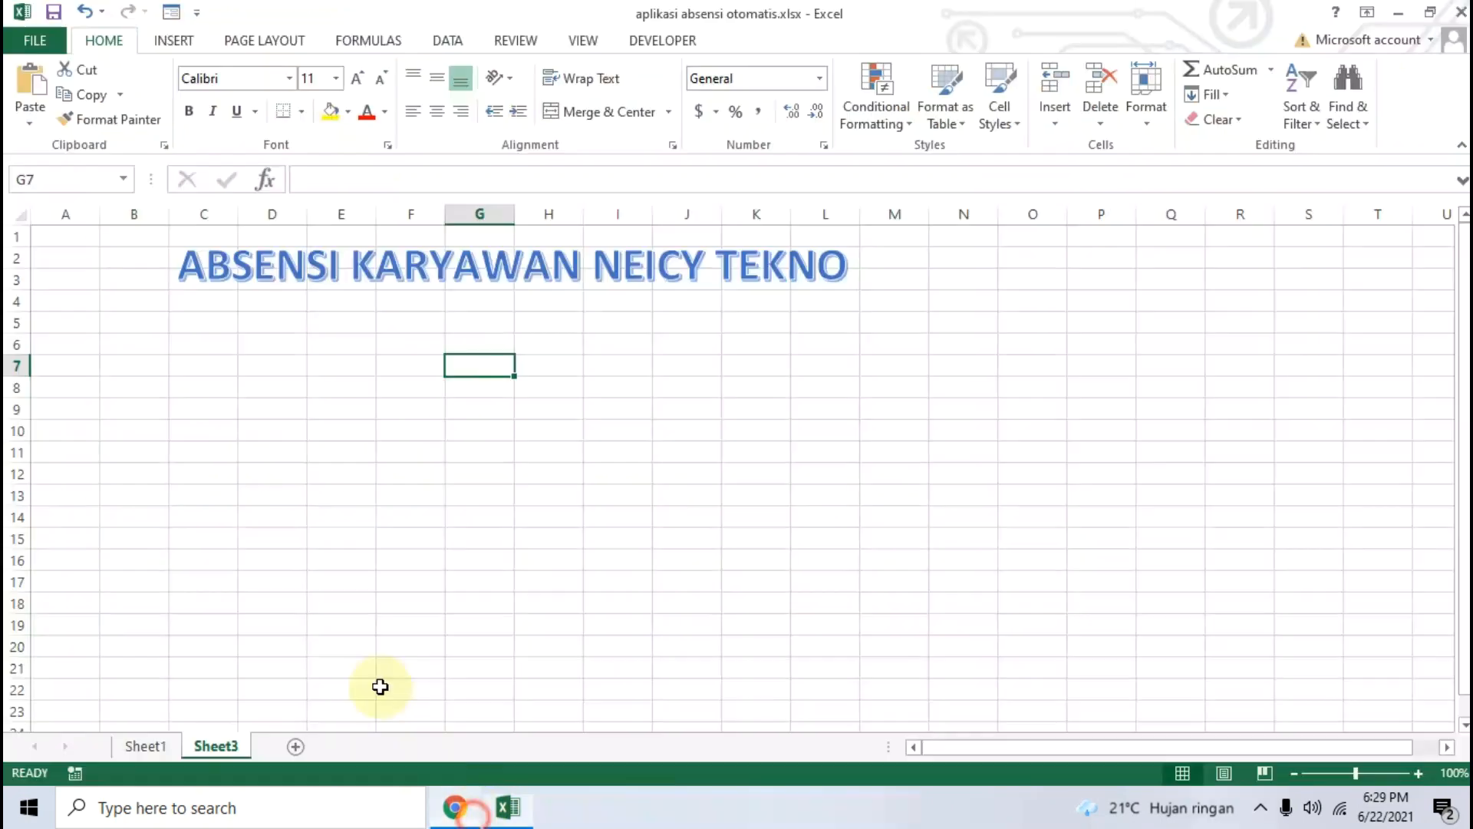
pyautogui.click(61, 322)
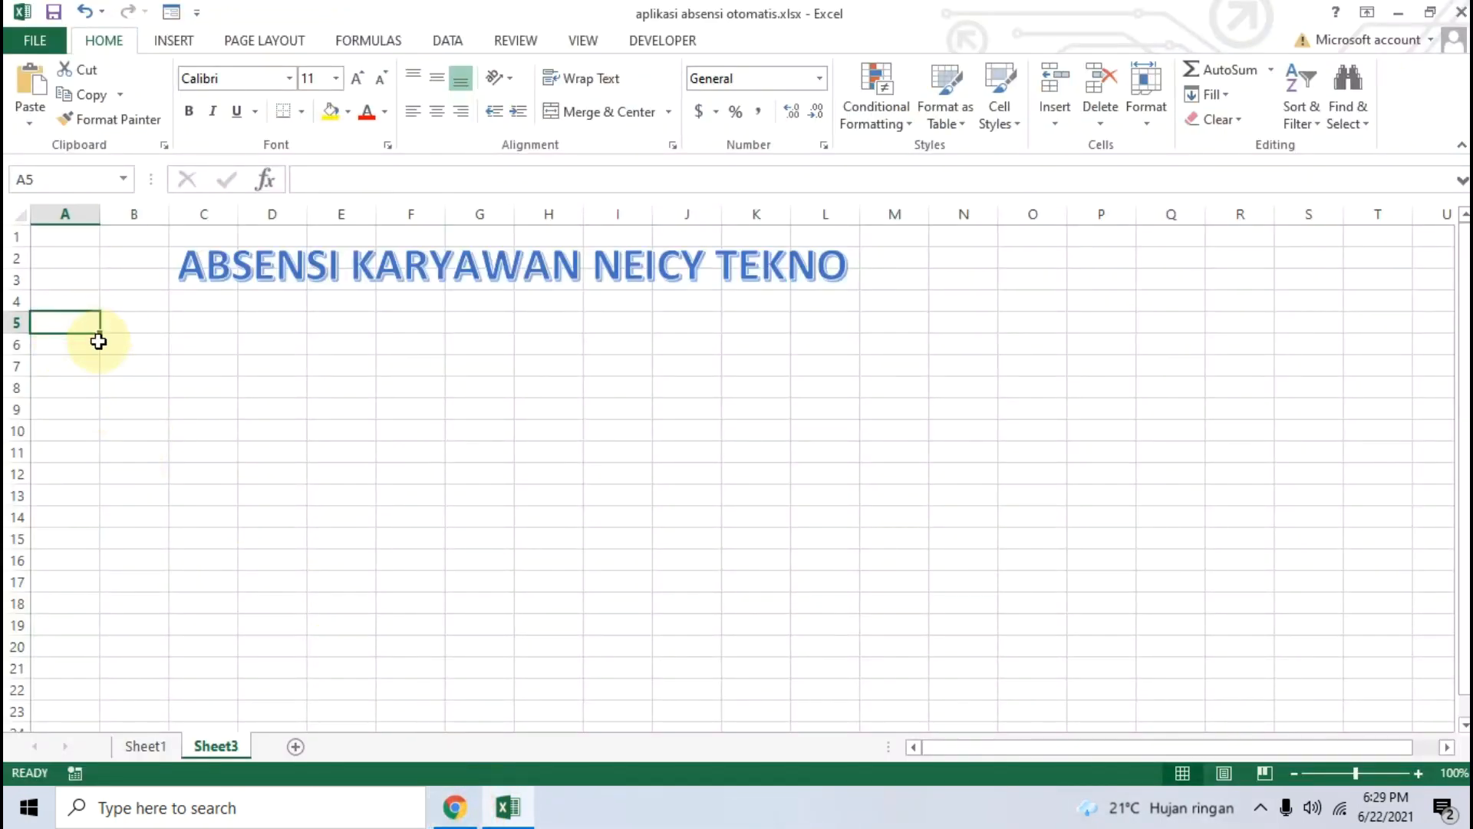
pyautogui.write('No')
pyautogui.press('Tab')
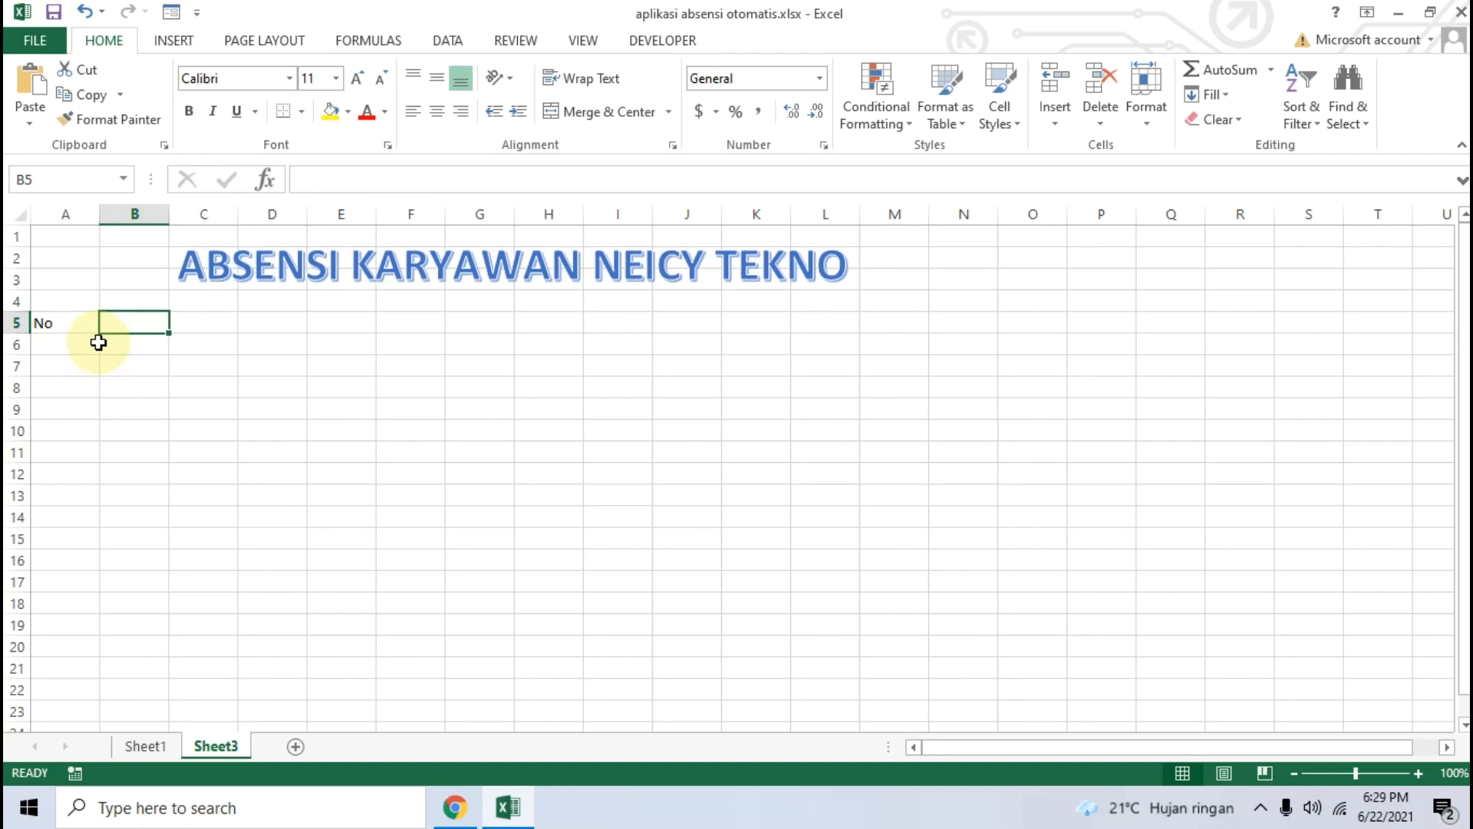
pyautogui.write('Nama Ka')
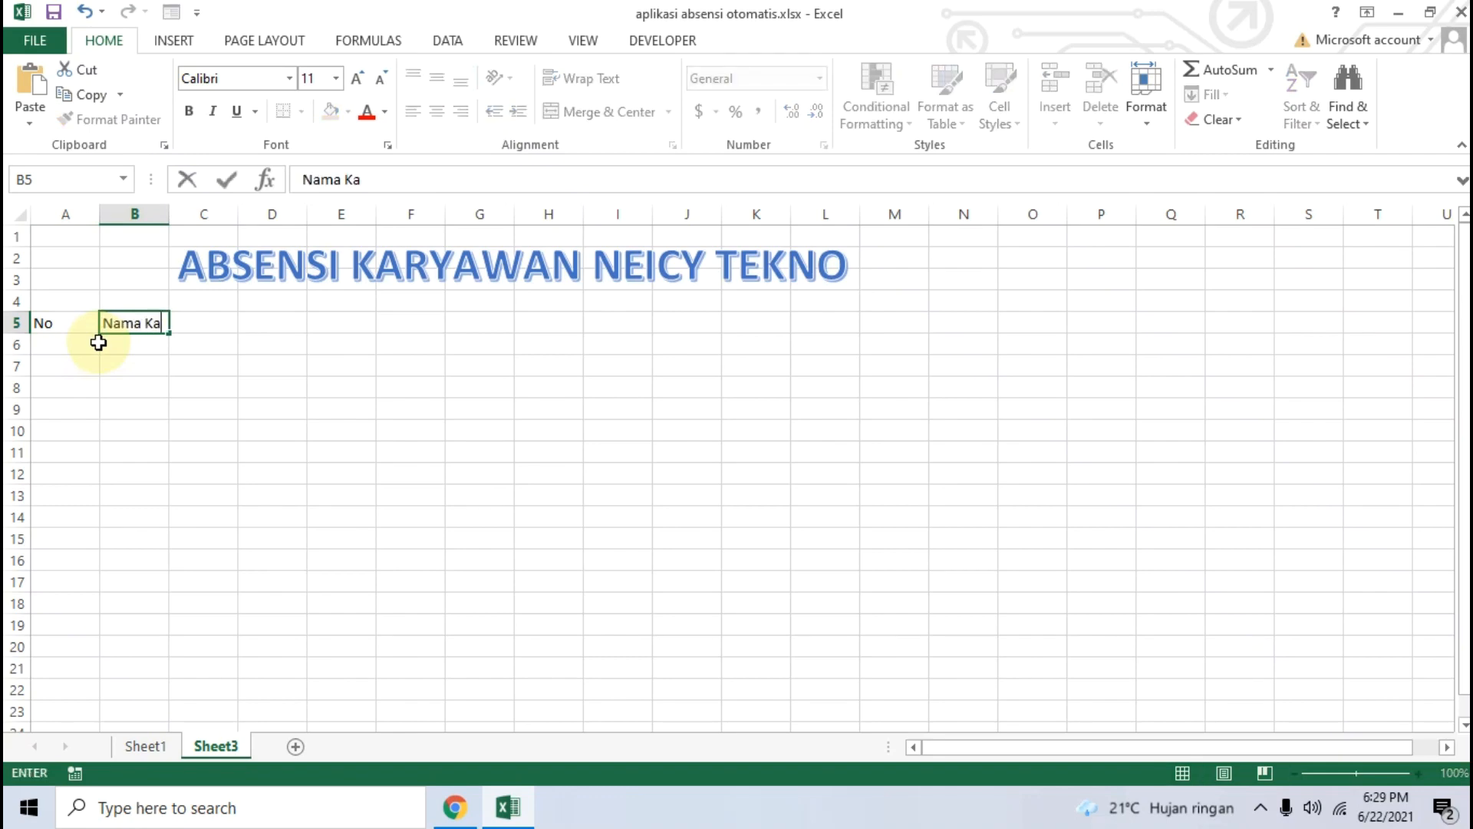
pyautogui.write('ryawan')
pyautogui.press('Return')
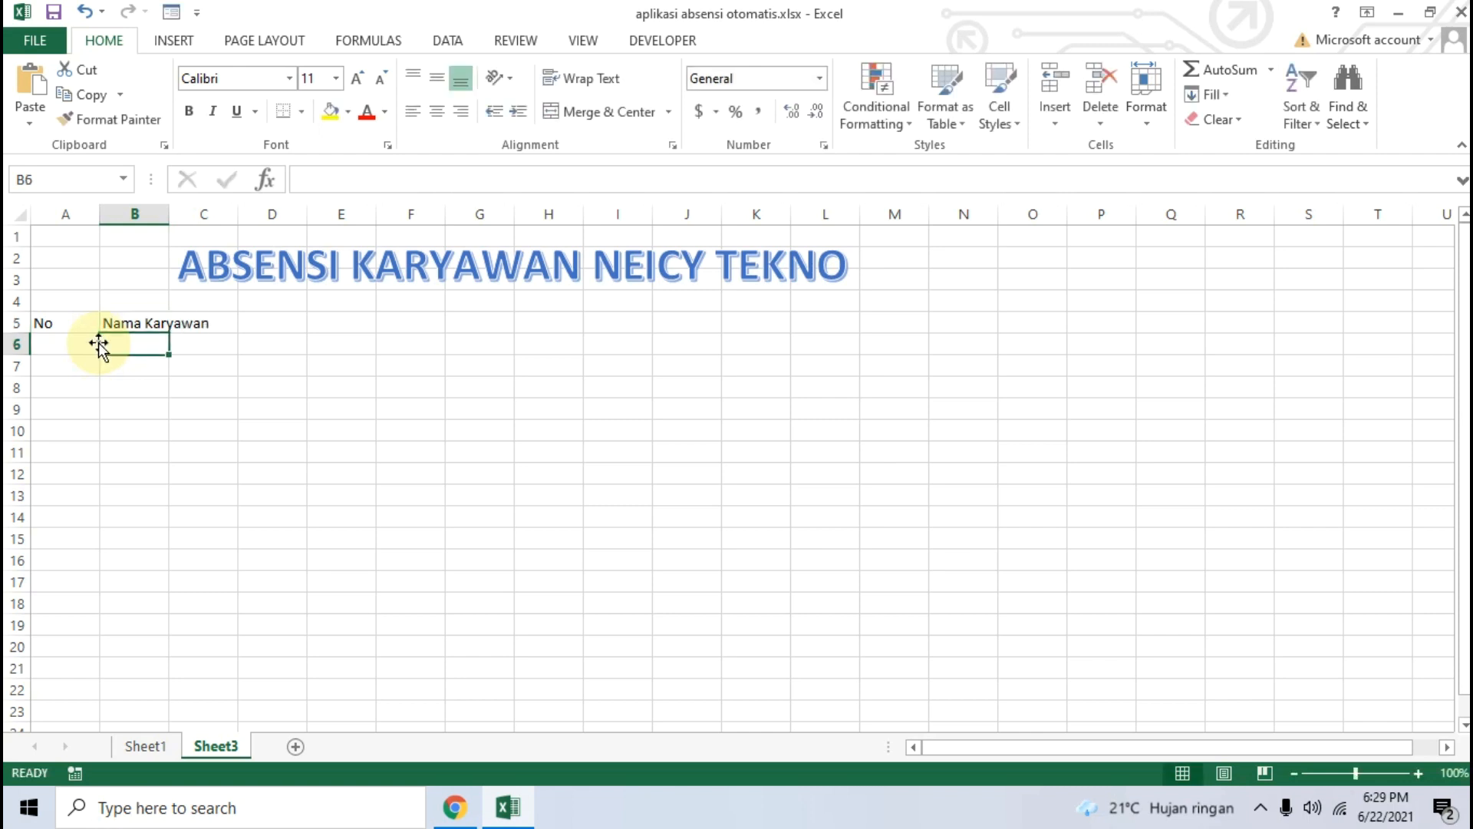
# Step: Enter the headings "NIK" in C5 and "Tanggal" in D5
pyautogui.press('Up')
pyautogui.press('Right')
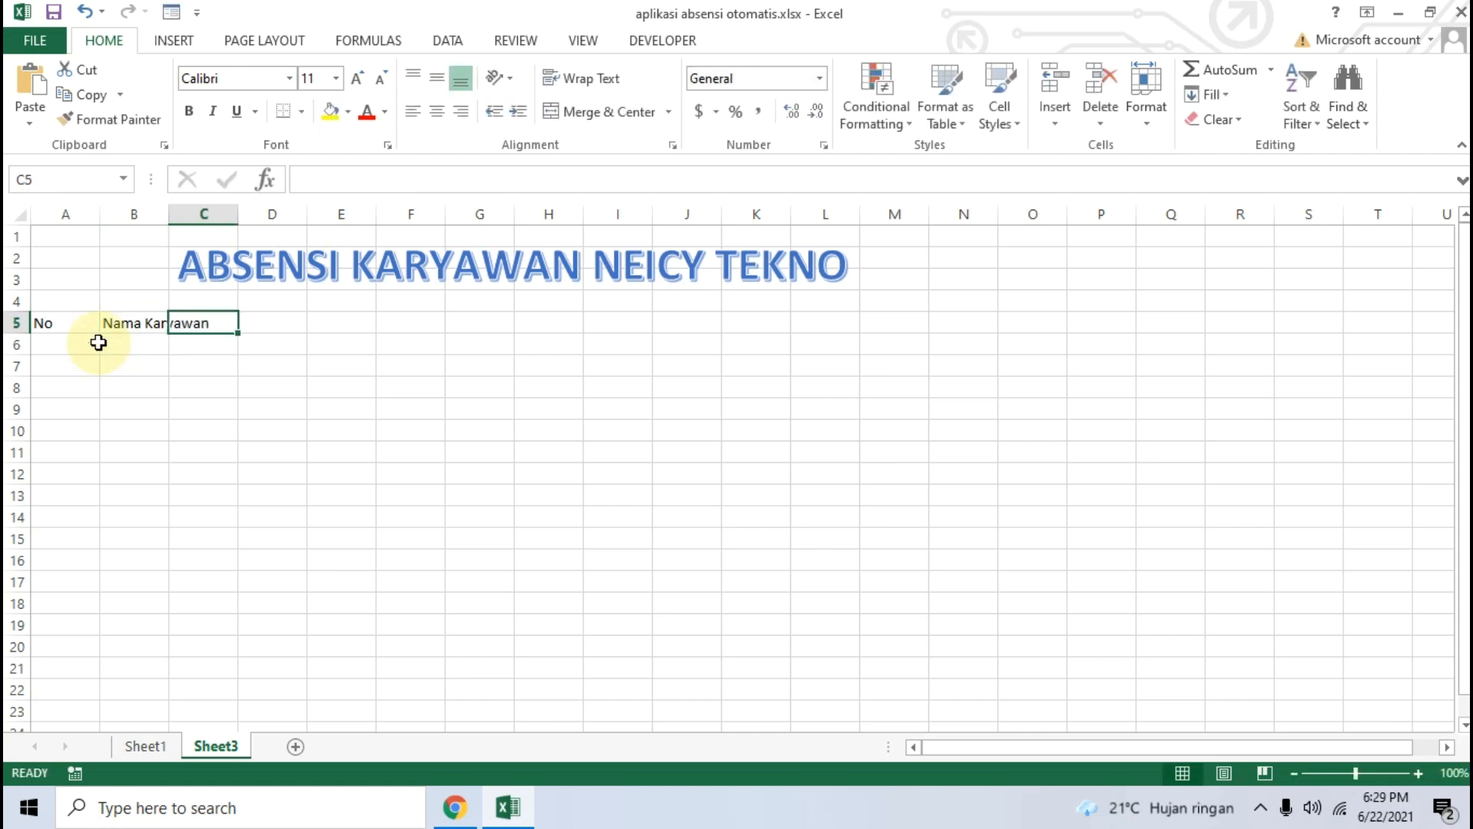
pyautogui.write('NIK')
pyautogui.press('Right')
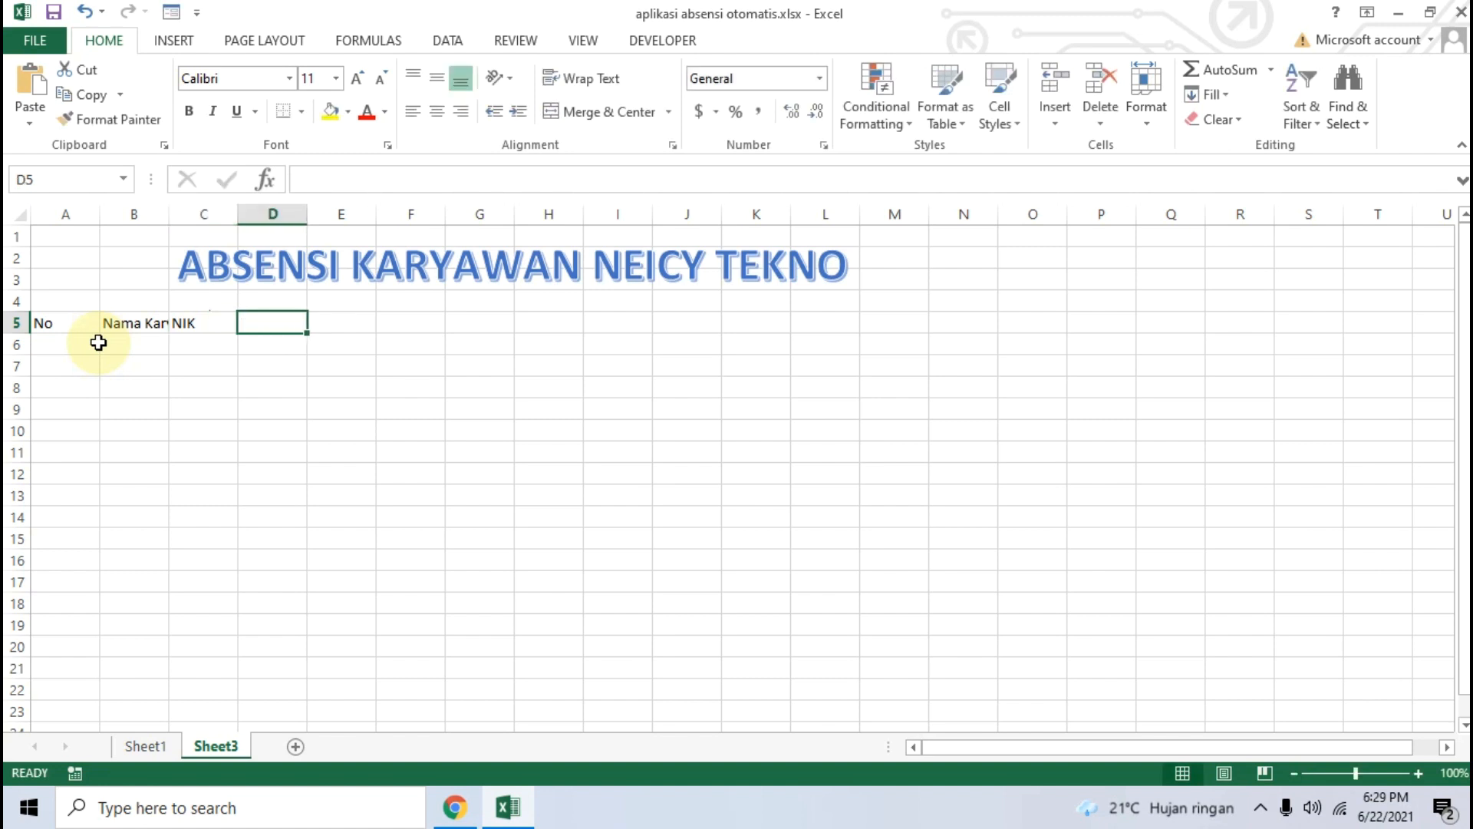
pyautogui.write('Tanggal')
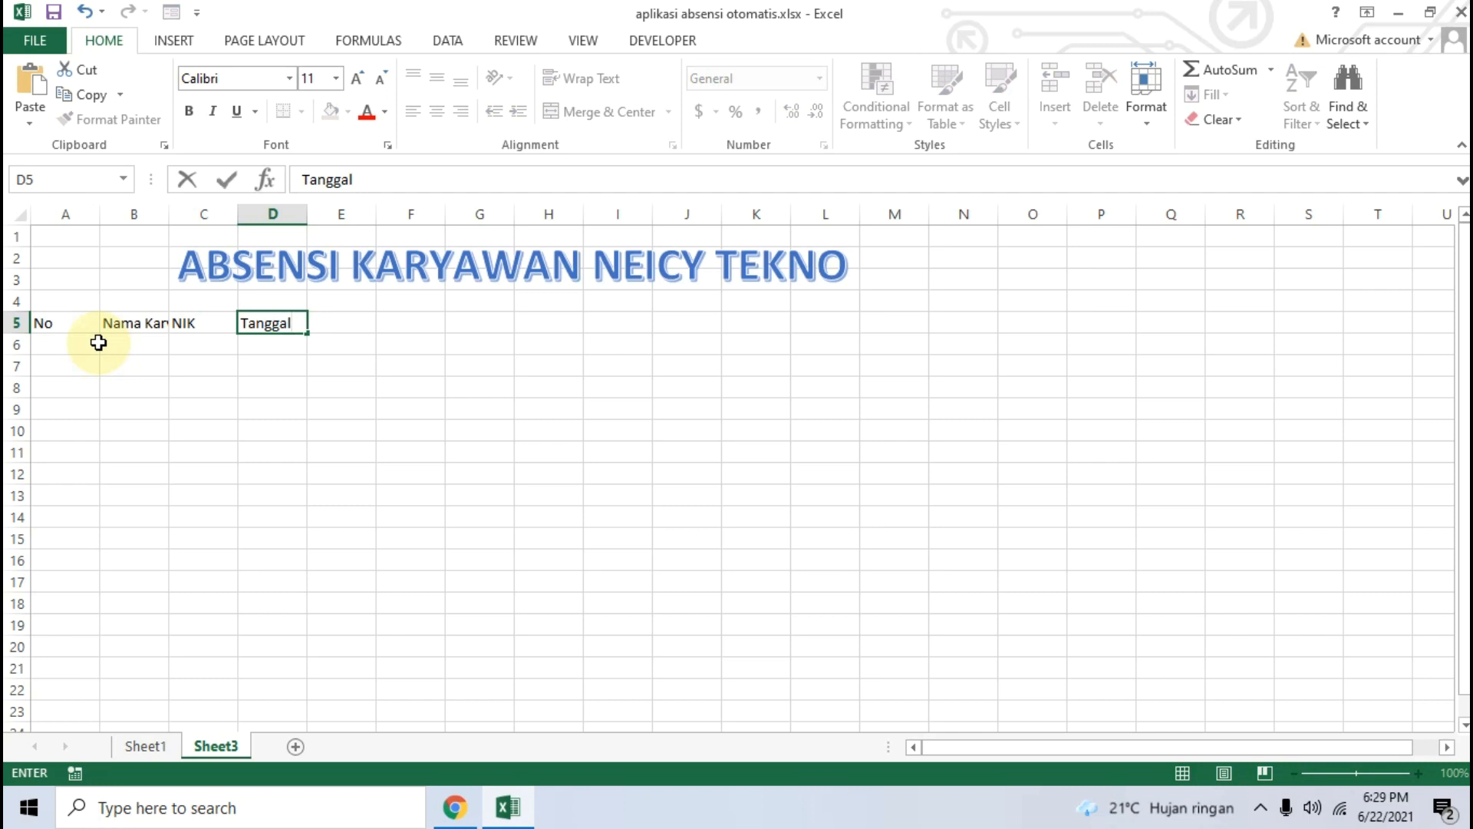
pyautogui.click(312, 407)
# Step: Widen column B to fit "Nama Karyawan", narrow column A to fit "No", and slightly widen column C
pyautogui.moveTo(169, 212); pyautogui.dragTo(256, 214)
pyautogui.moveTo(102, 215); pyautogui.dragTo(65, 215)
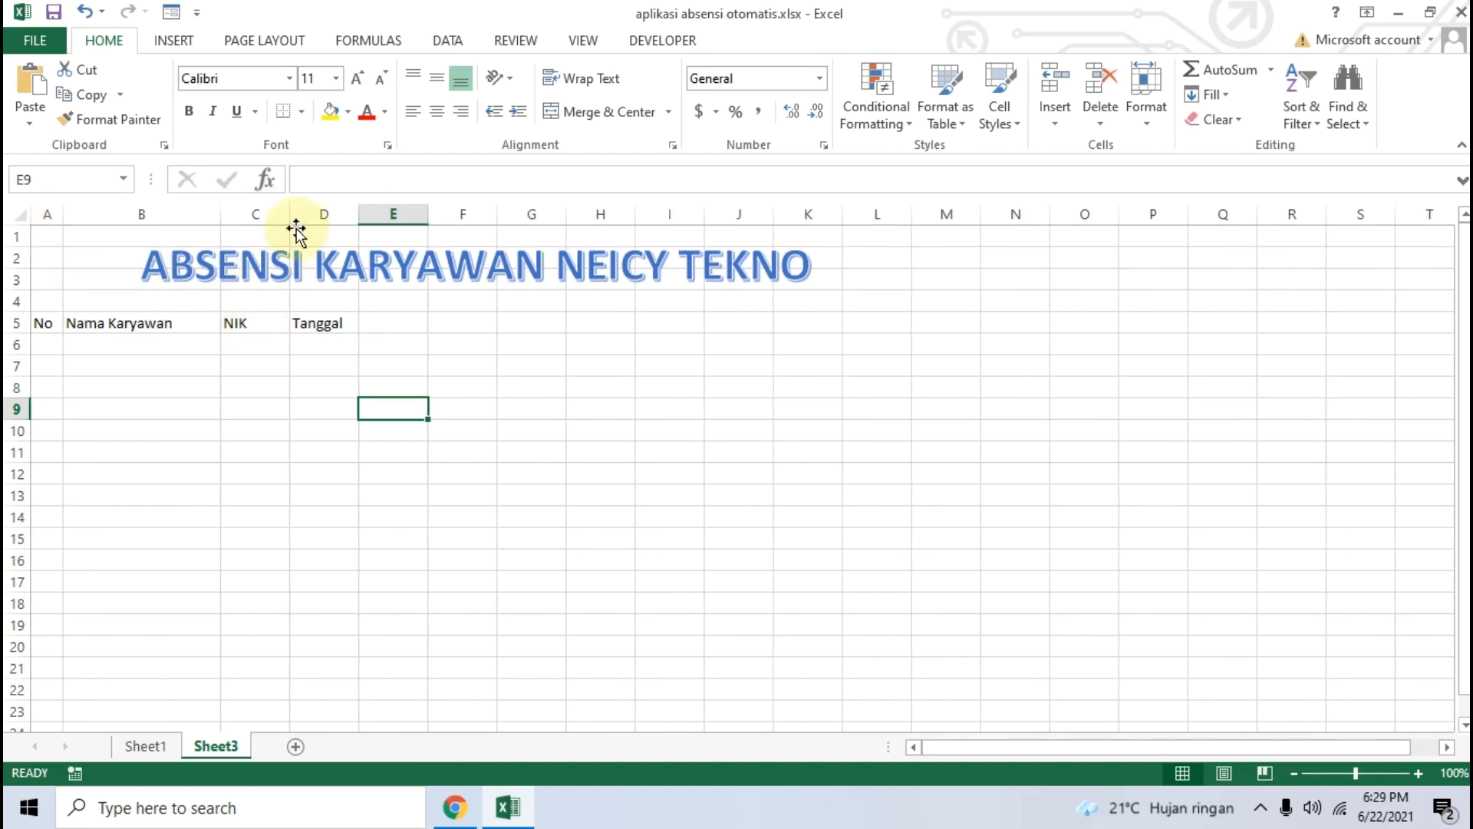
pyautogui.moveTo(288, 215); pyautogui.dragTo(305, 215)
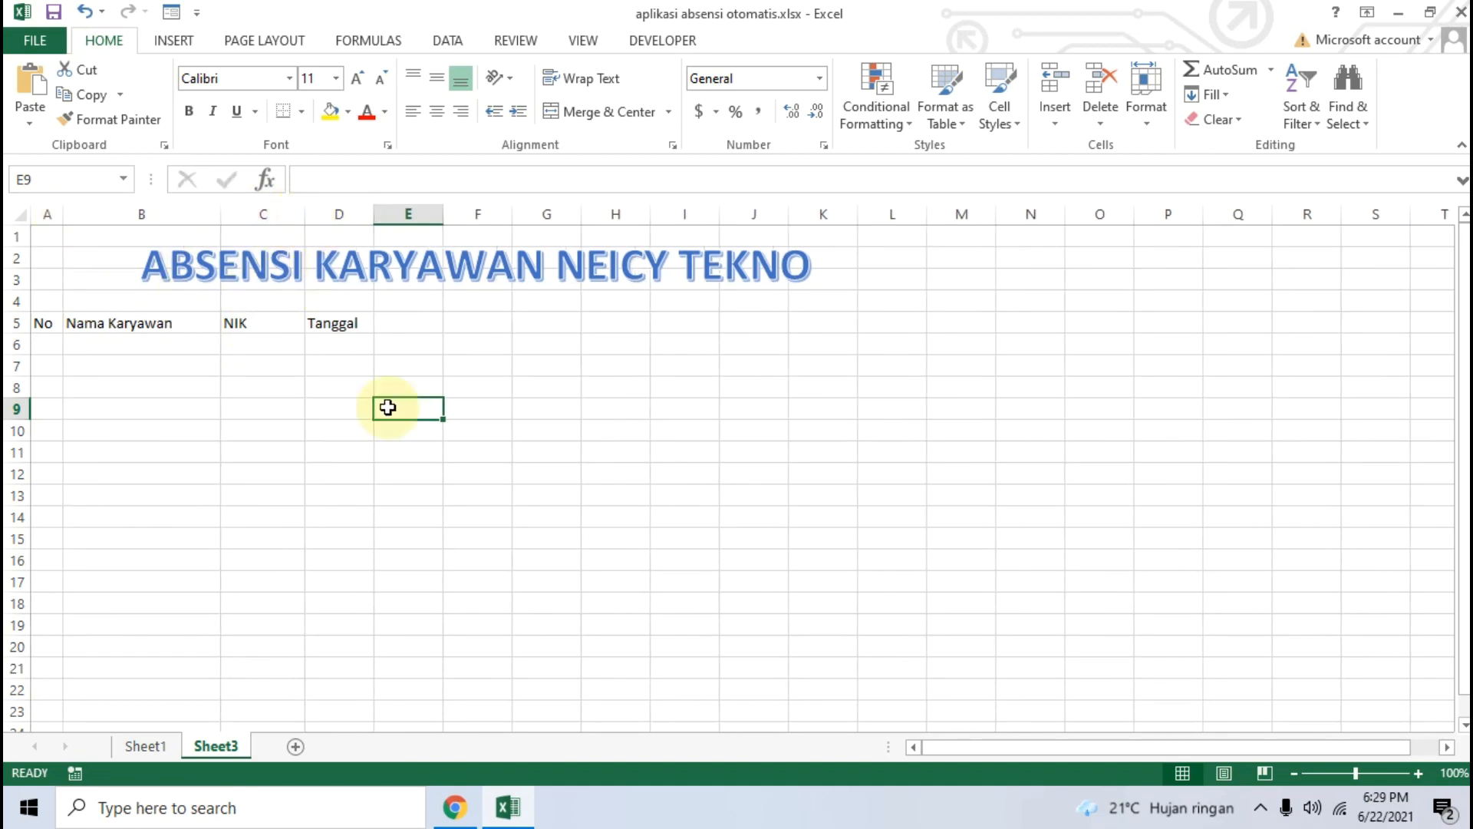
# Step: Switch to the browser tutorial and enlarge the step 6 sample image to examine the date row
pyautogui.click(455, 807)
pyautogui.scroll(-3, 469, 516)
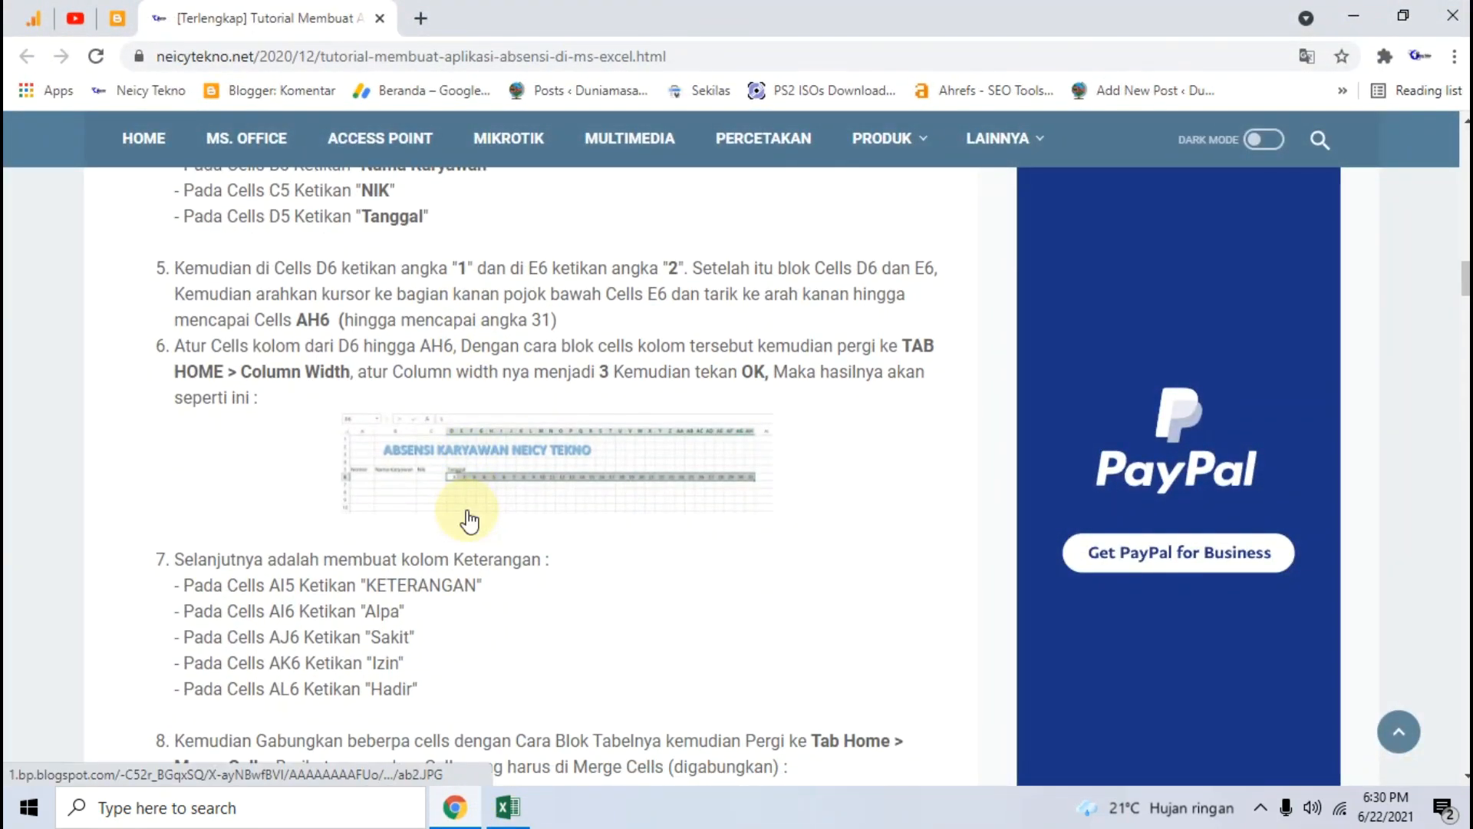
pyautogui.click(499, 462)
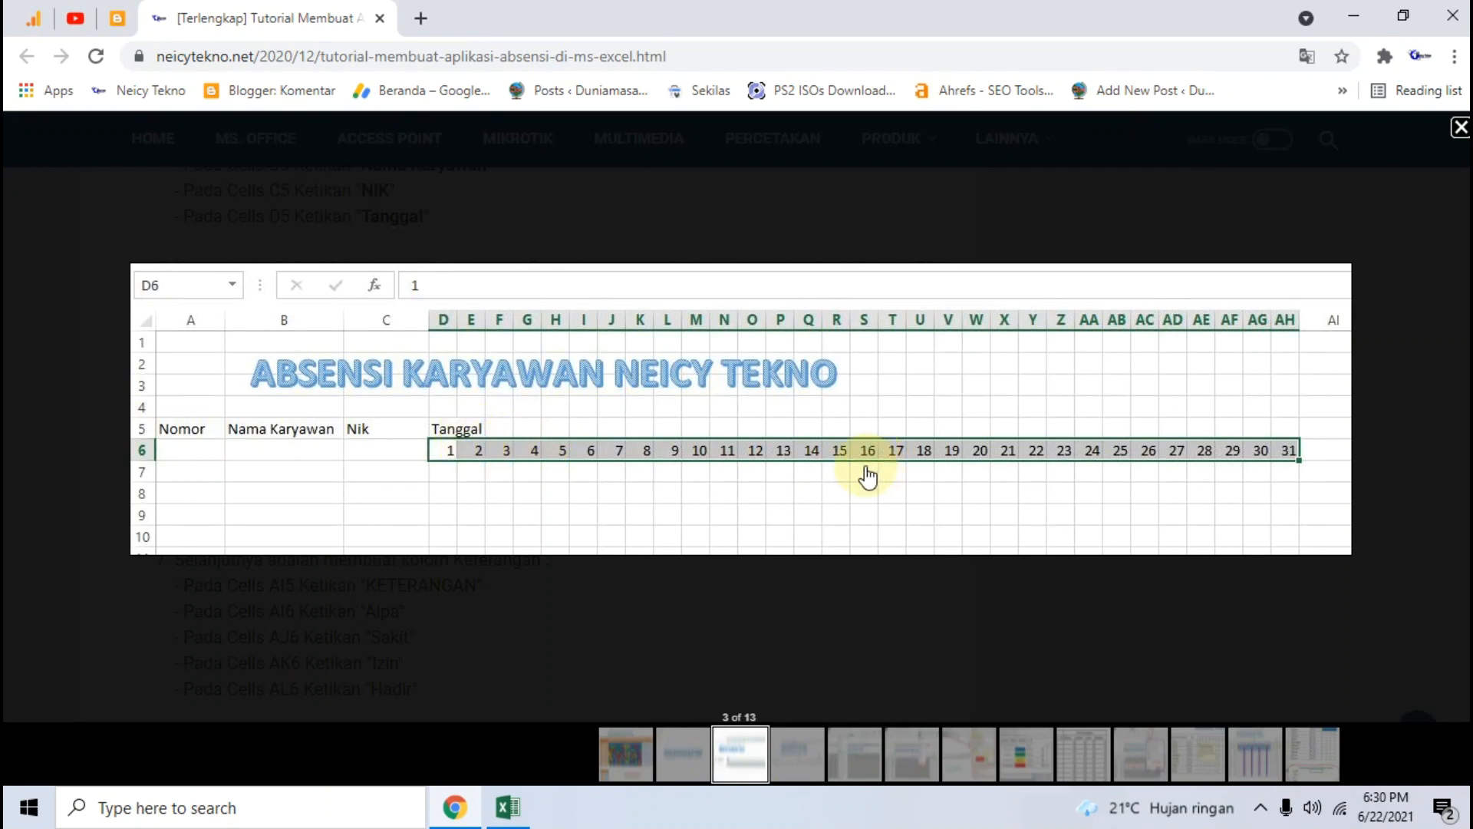
# Step: Switch back to Excel, enter 1 in D6 and 2 in E6, and extend the series to 31 in AH6
pyautogui.click(508, 807)
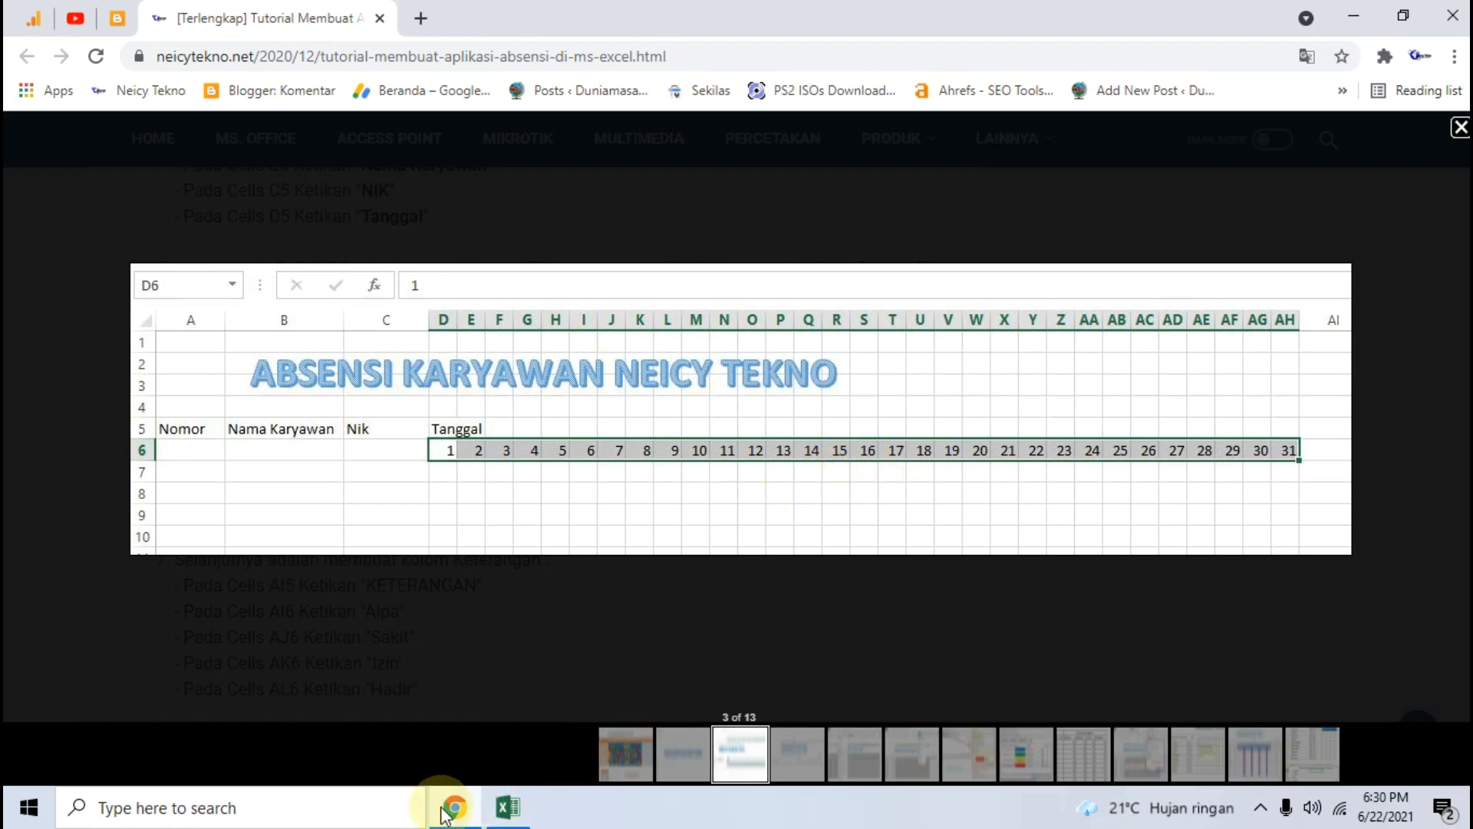
pyautogui.click(405, 342)
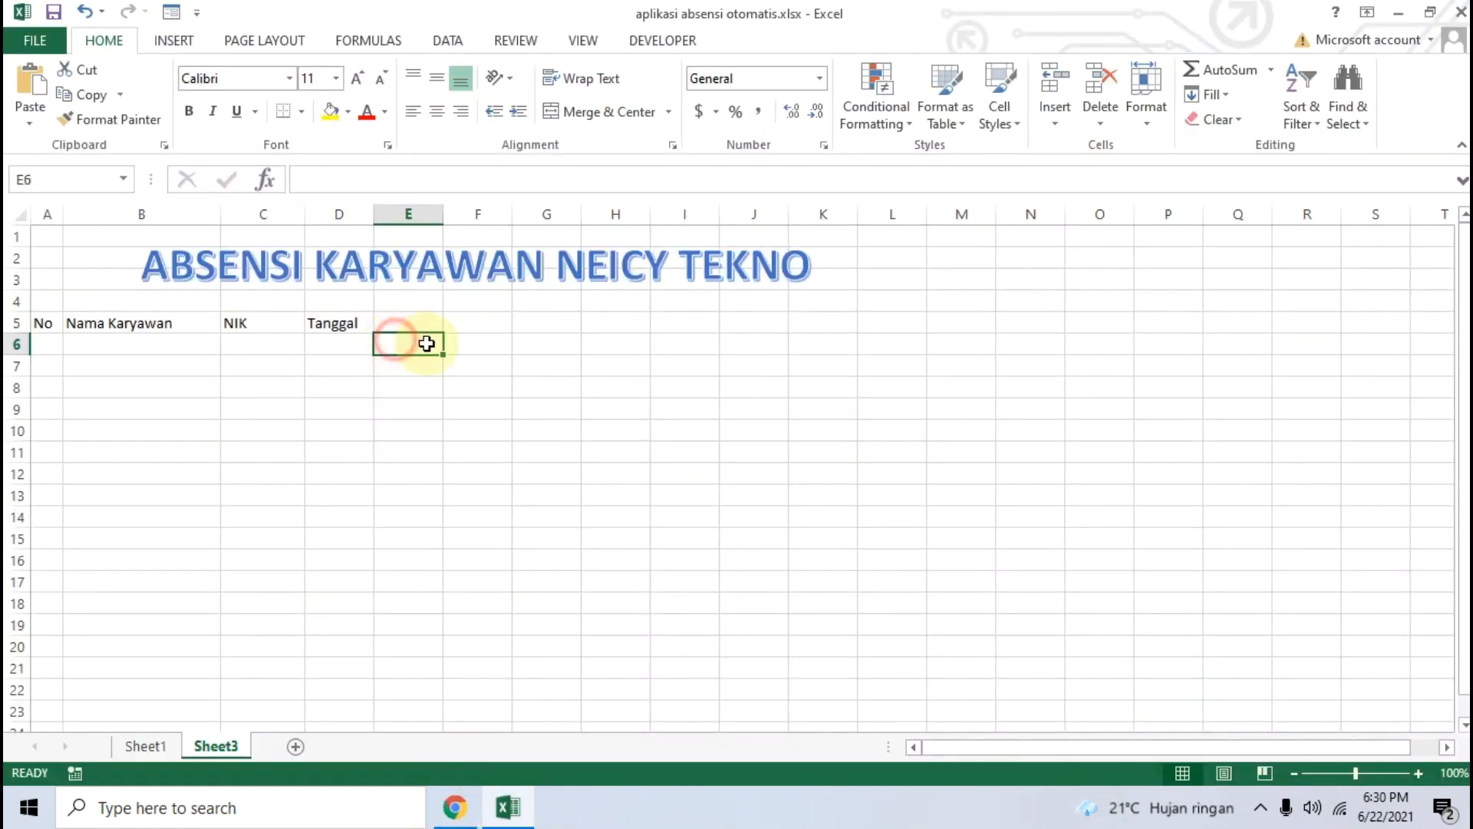
pyautogui.click(343, 347)
pyautogui.write('1')
pyautogui.click(399, 346)
pyautogui.write('2')
pyautogui.click(516, 346)
pyautogui.click(366, 344)
pyautogui.moveTo(411, 345); pyautogui.dragTo(421, 343)
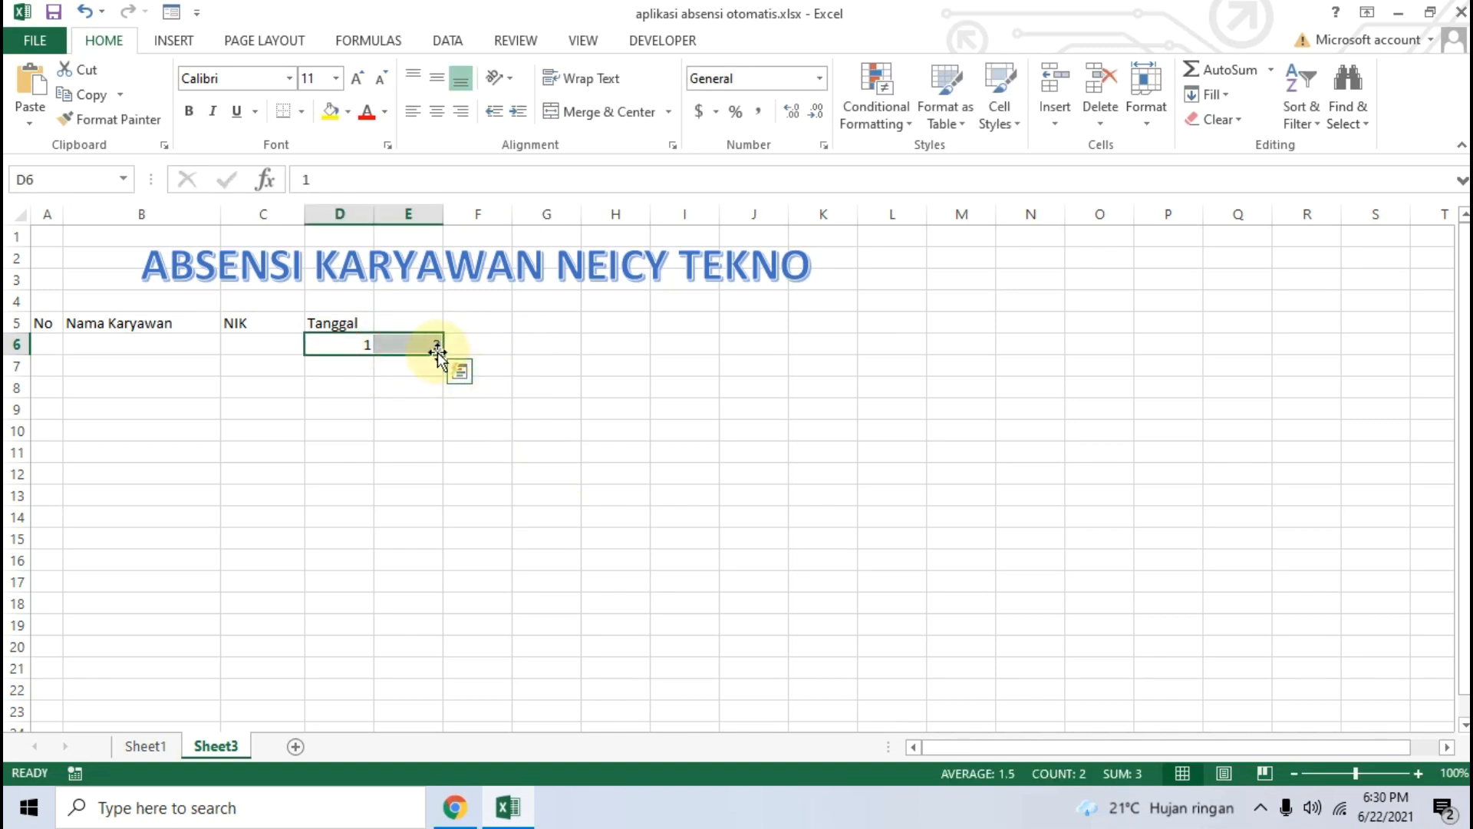
pyautogui.moveTo(440, 351); pyautogui.dragTo(1395, 342)
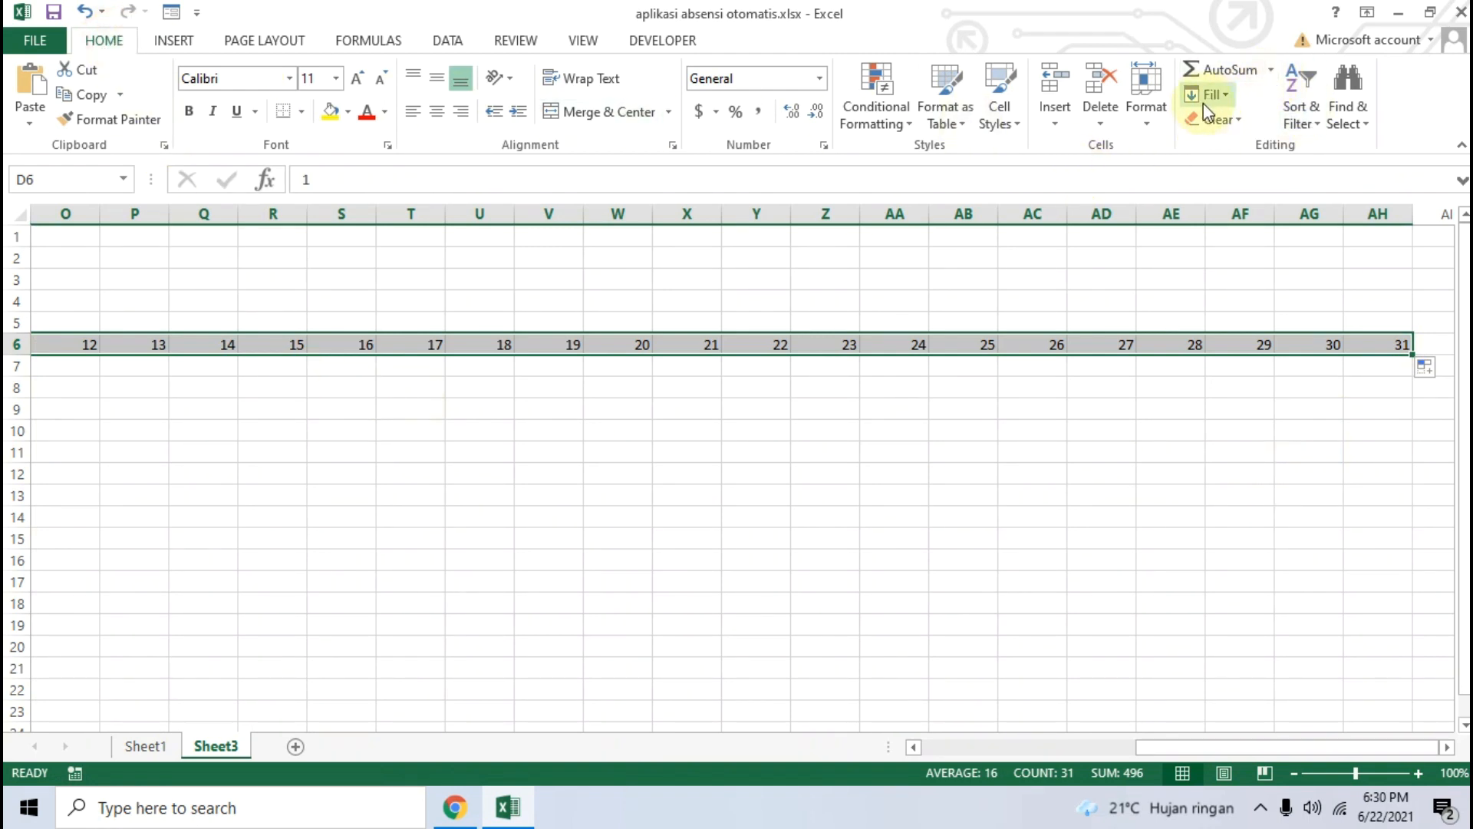
# Step: Set the column width of D through AH to 3
pyautogui.click(1155, 125)
pyautogui.click(1201, 225)
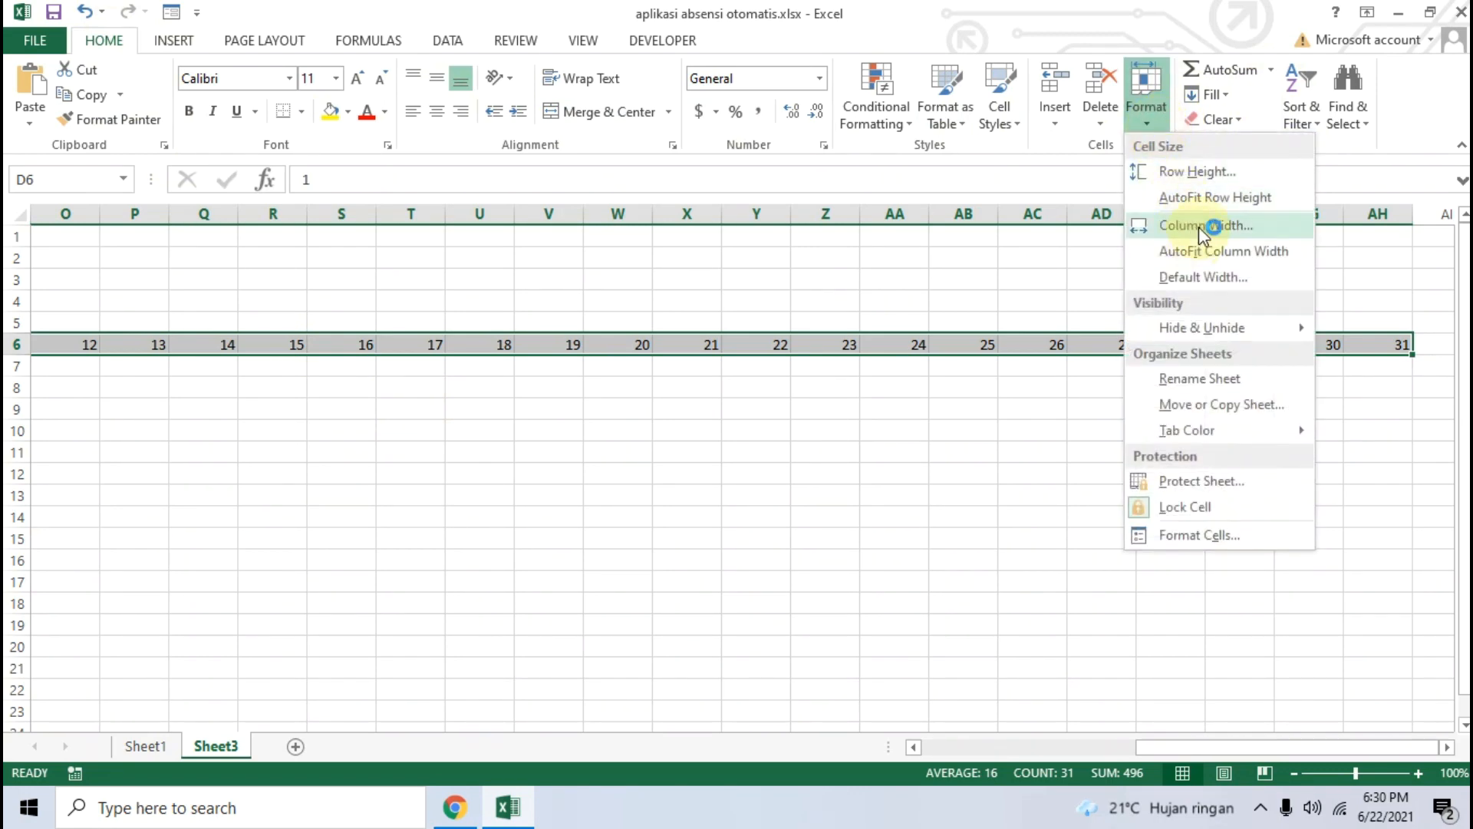
pyautogui.click(1259, 228)
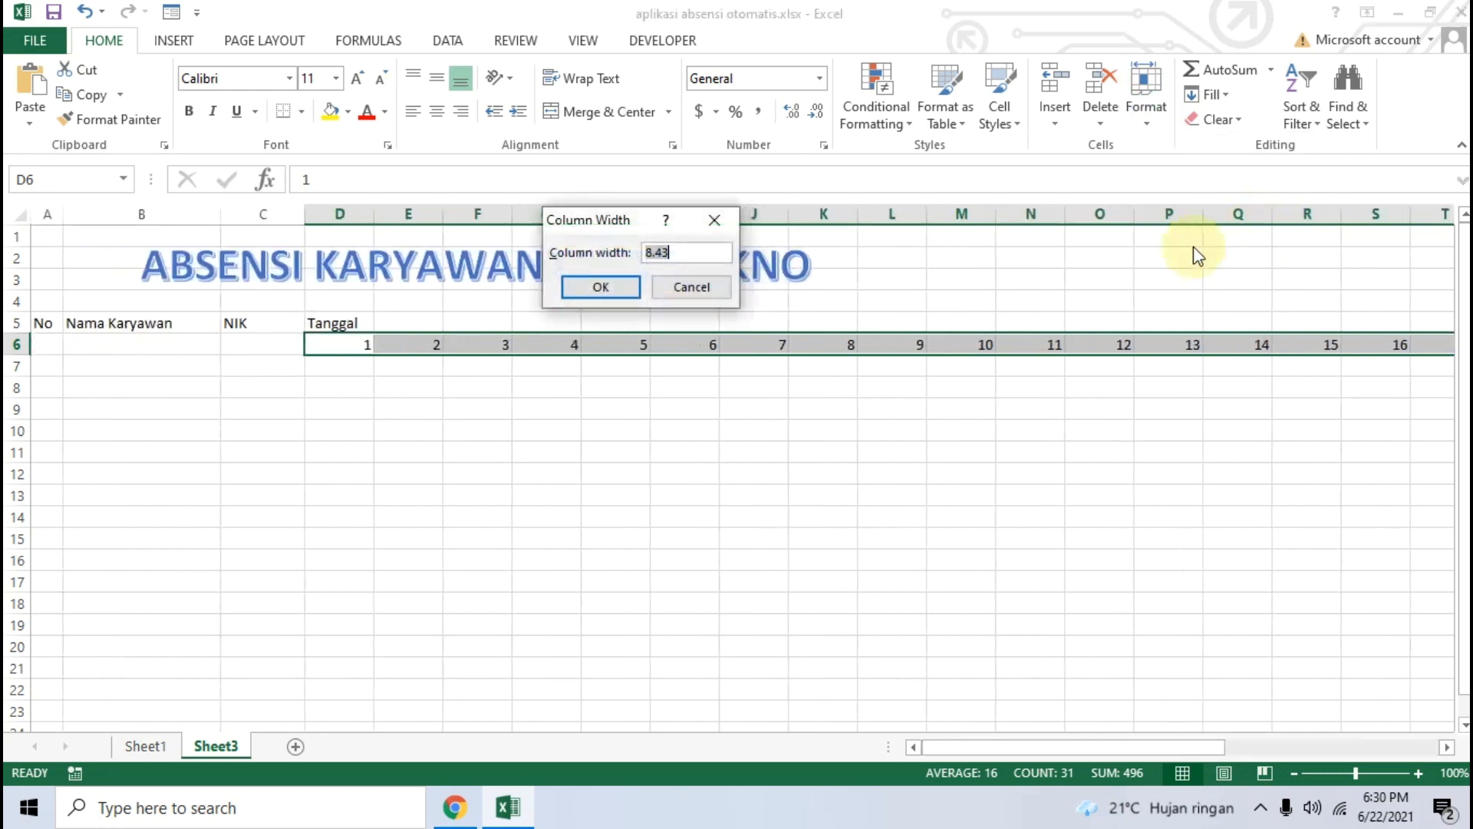
pyautogui.moveTo(693, 250); pyautogui.dragTo(641, 253)
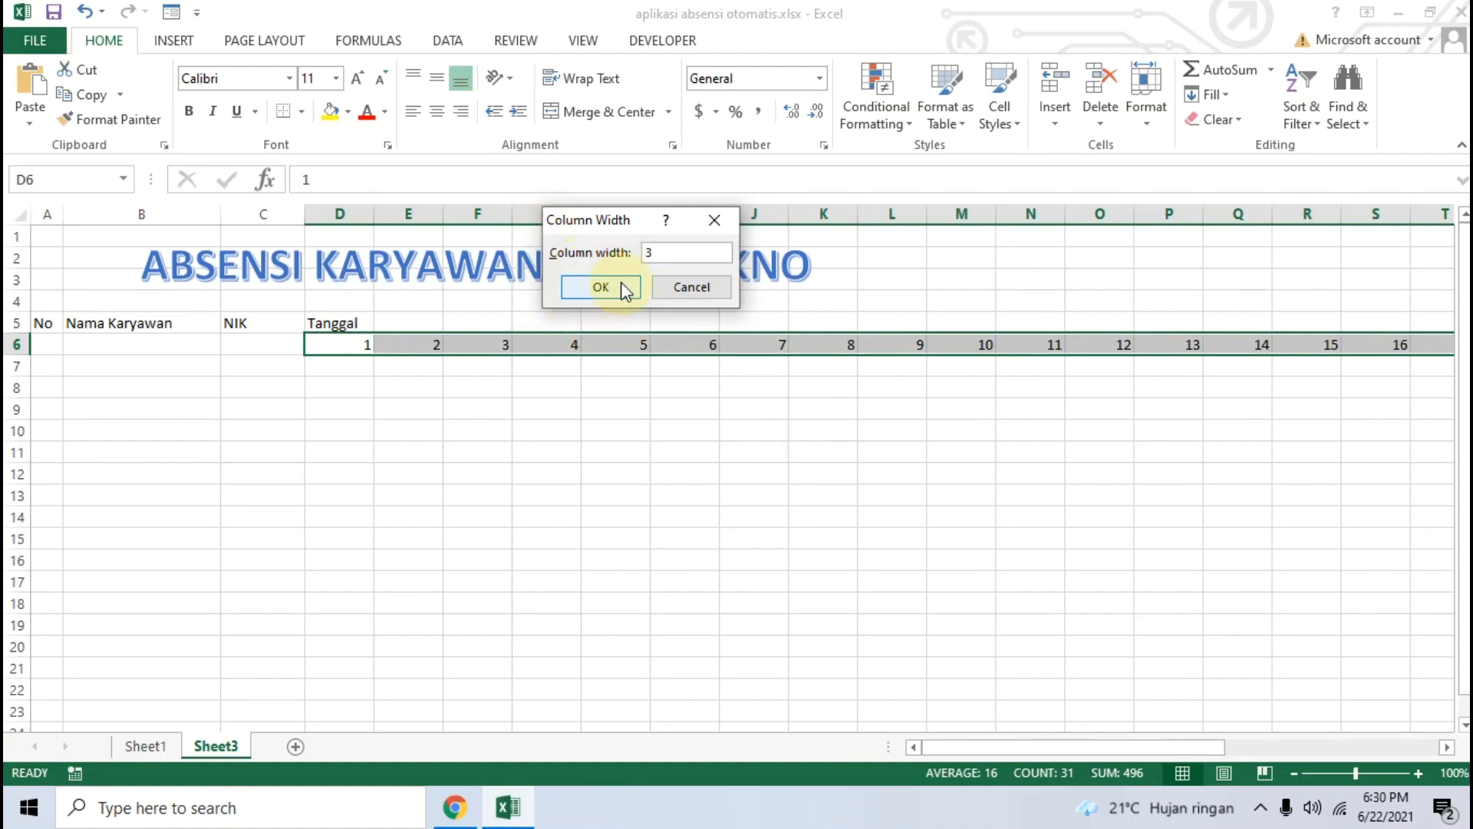
pyautogui.click(601, 287)
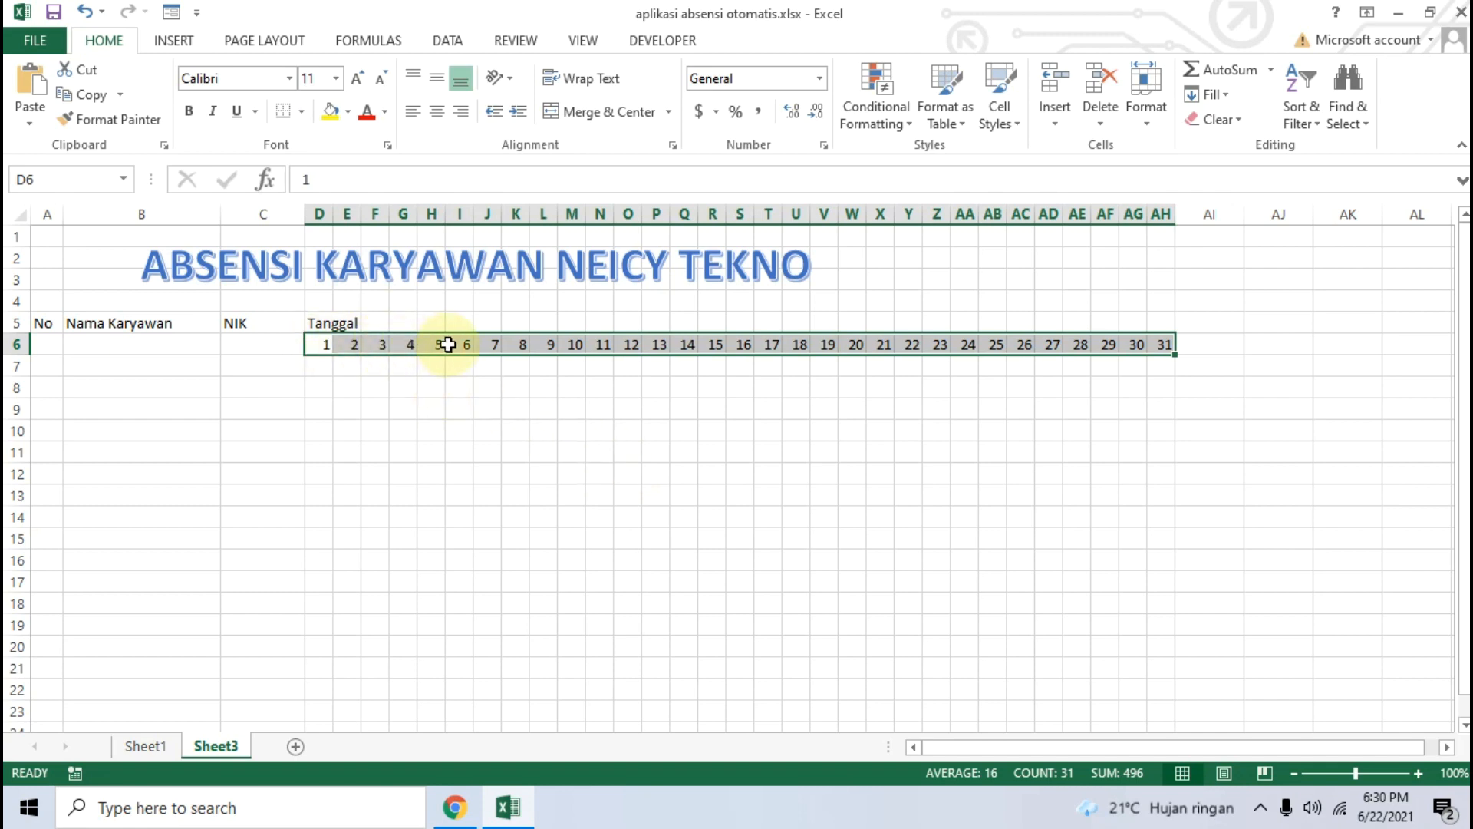
# Step: Center the day numbers 1 to 31 horizontally in cells D6:AH6
pyautogui.click(321, 345)
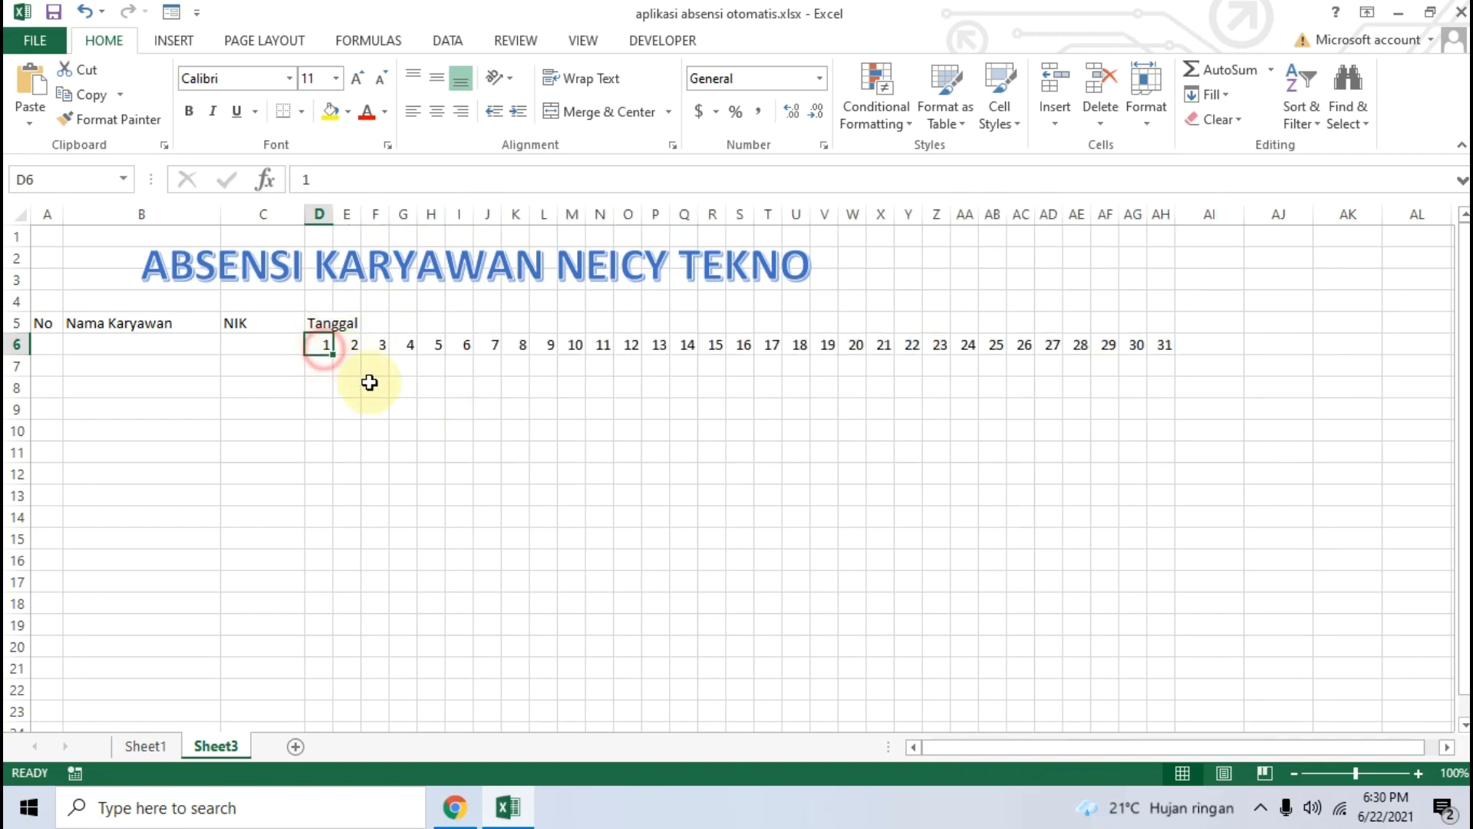
pyautogui.moveTo(314, 344); pyautogui.dragTo(1164, 342)
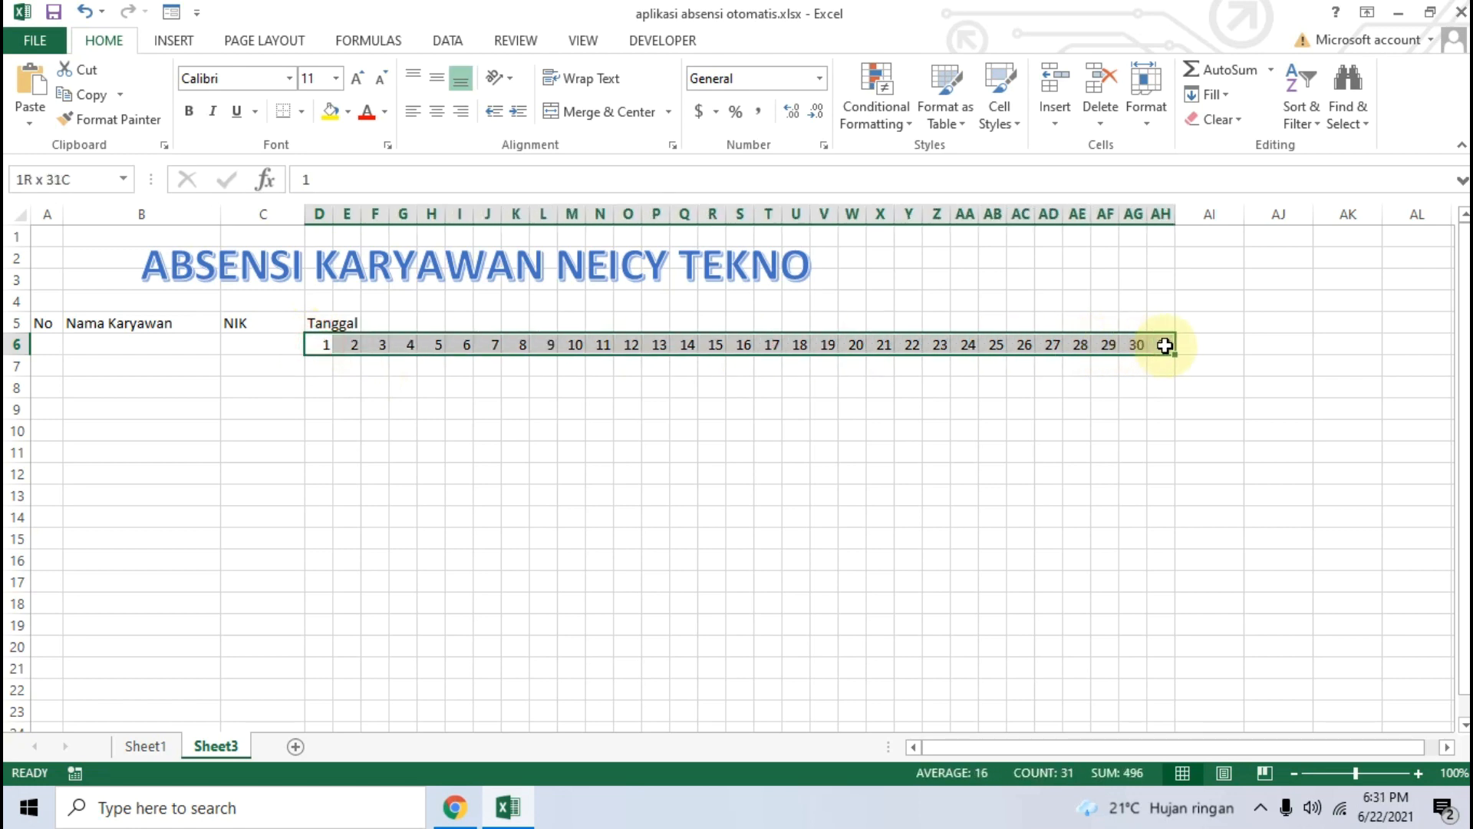
pyautogui.click(440, 113)
pyautogui.click(625, 494)
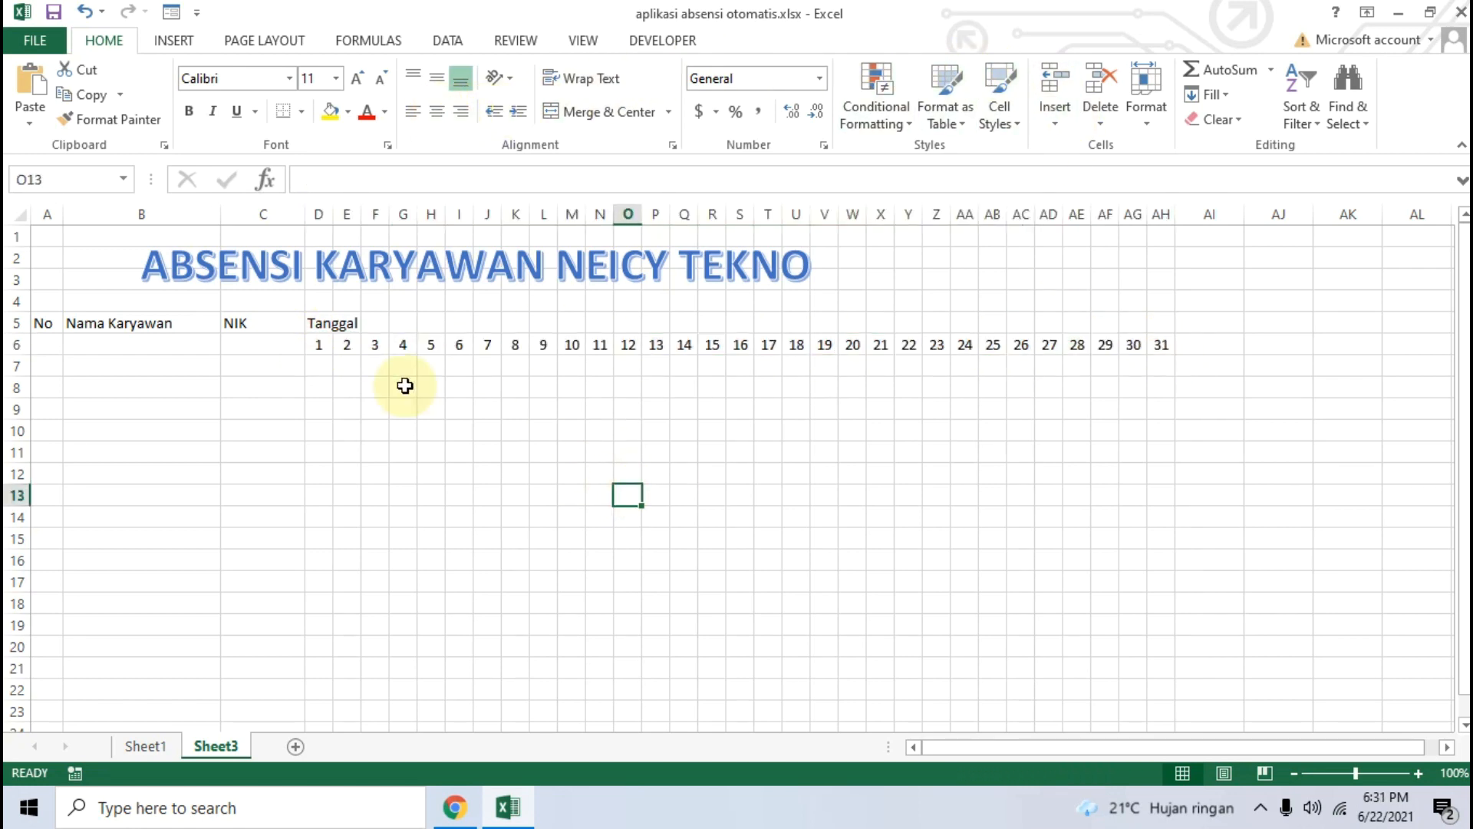
# Step: Merge and center the "Tanggal" heading across D5:AH5, checking the tutorial's sample layout in the browser
pyautogui.moveTo(345, 328); pyautogui.dragTo(1160, 321)
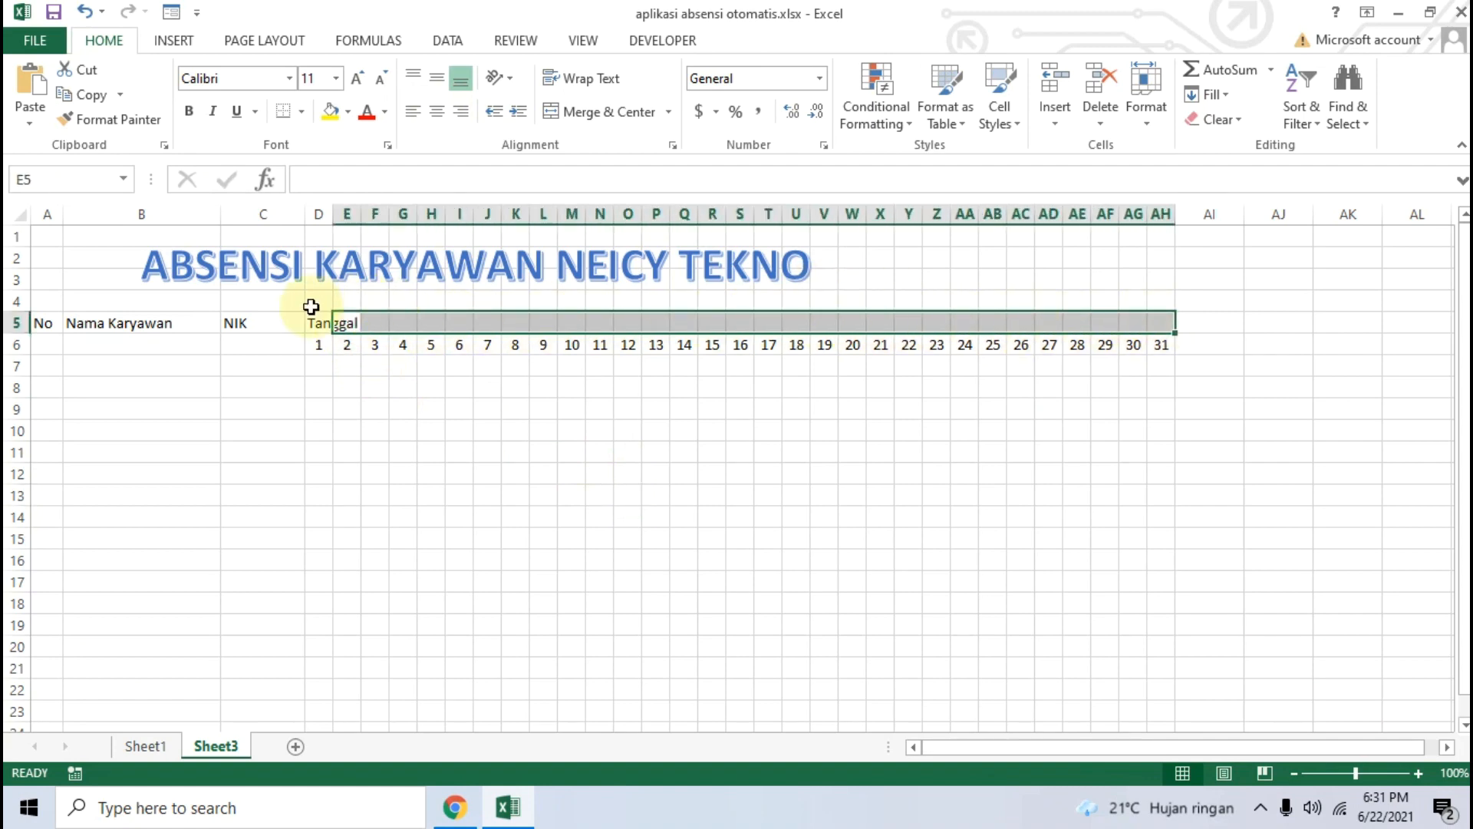
pyautogui.click(323, 326)
pyautogui.moveTo(322, 326); pyautogui.dragTo(1159, 326)
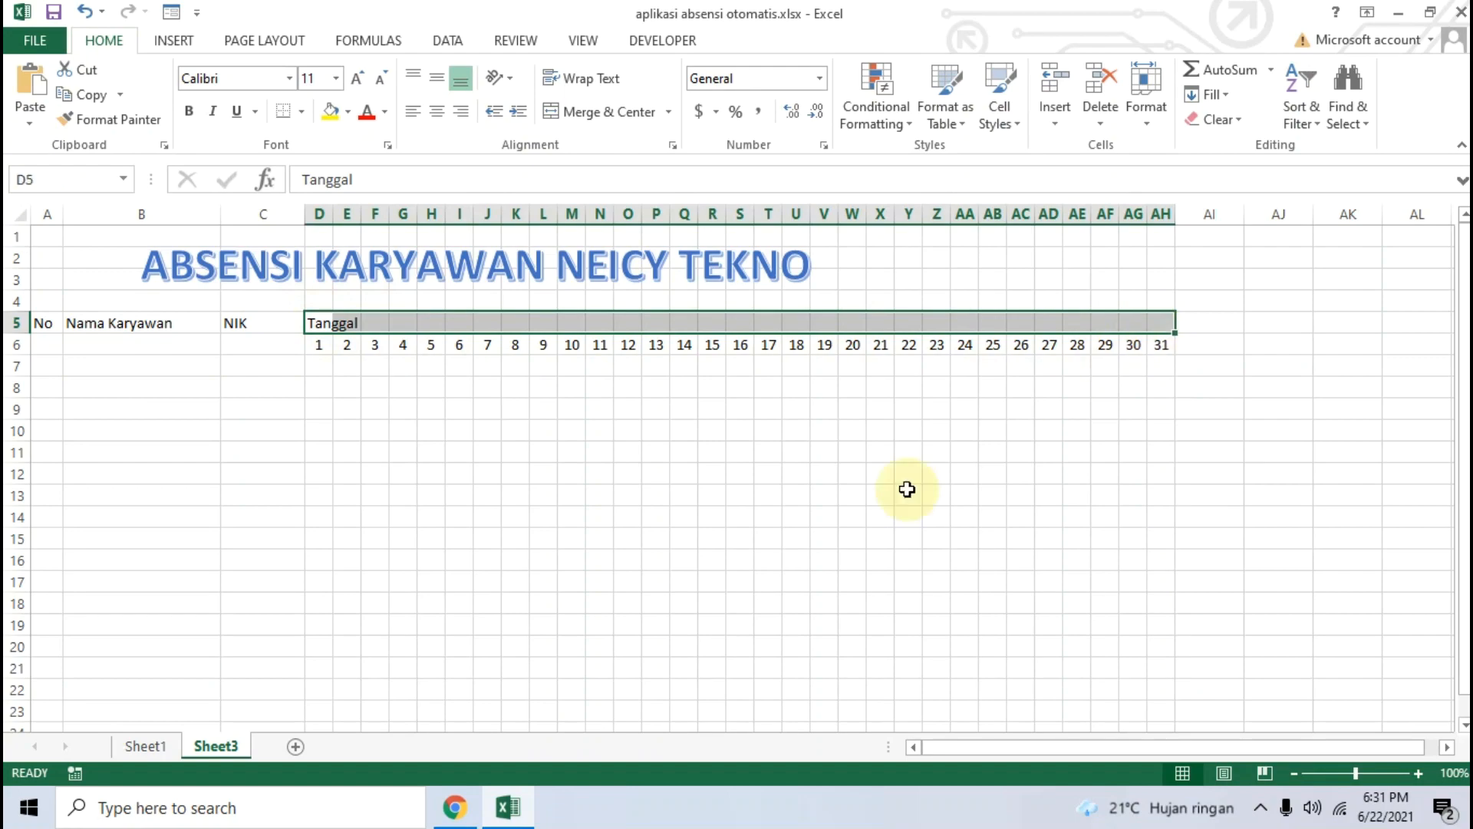
pyautogui.click(459, 806)
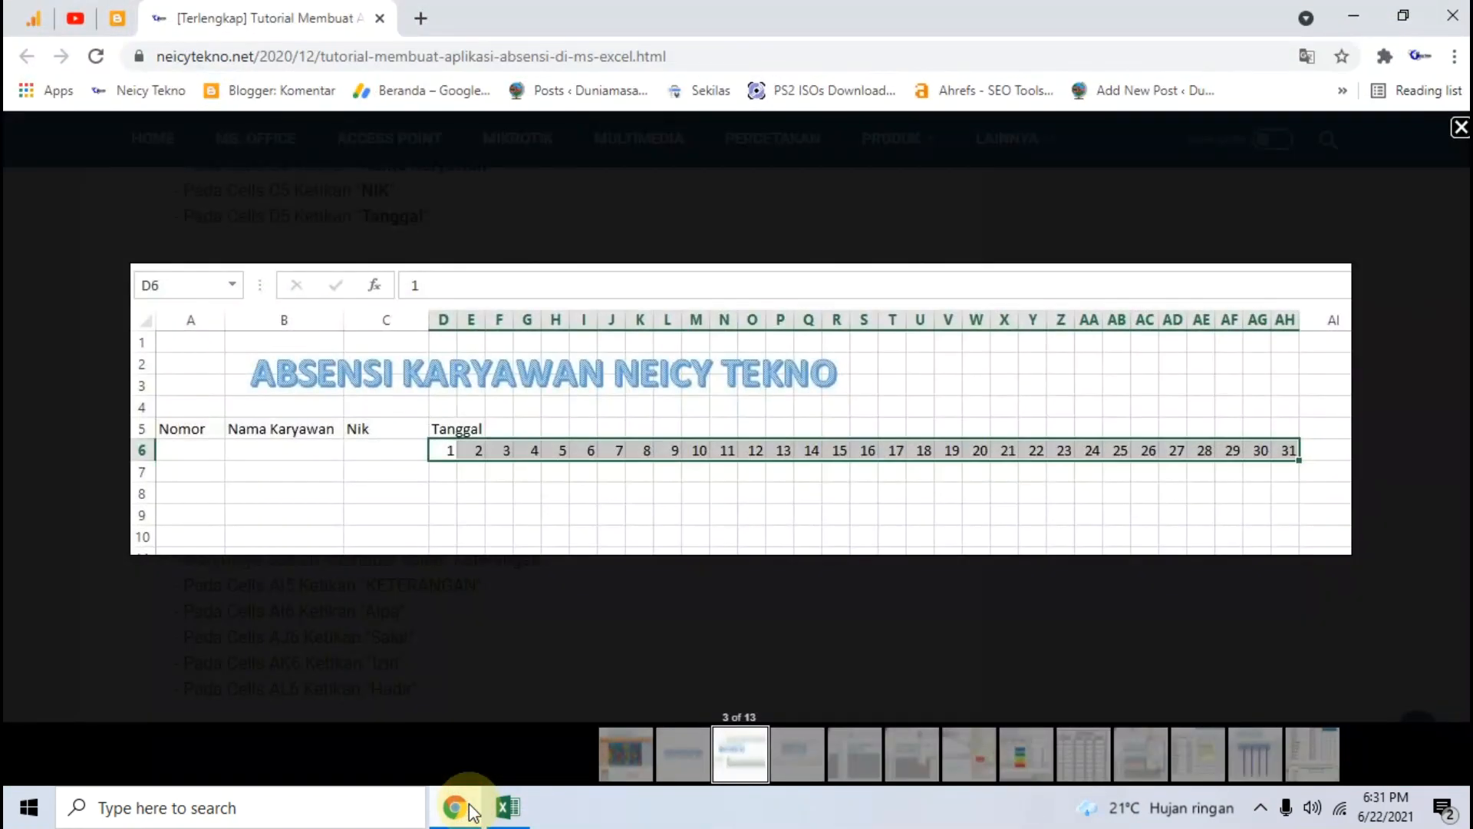
pyautogui.click(793, 746)
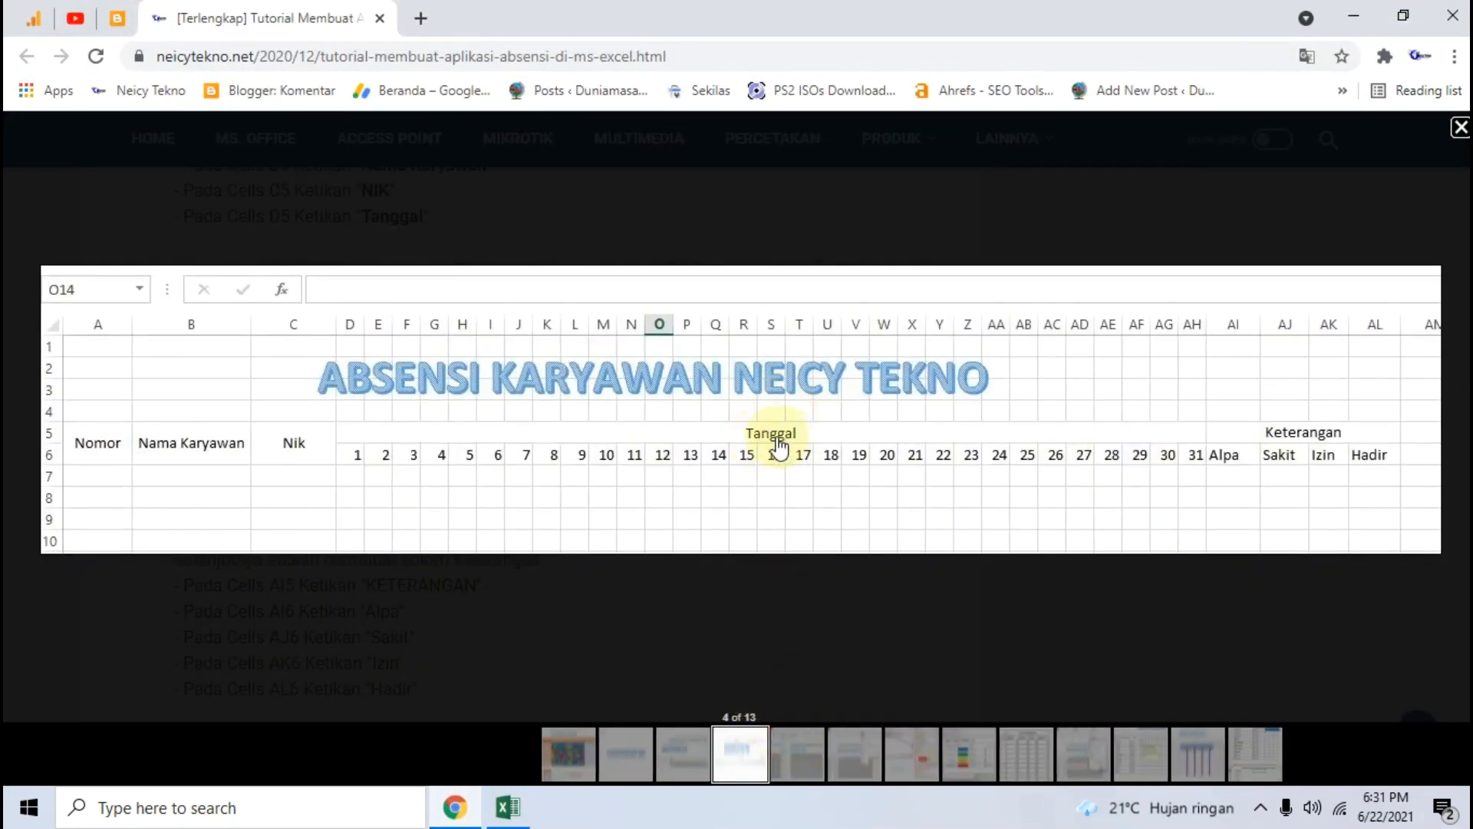
pyautogui.click(705, 755)
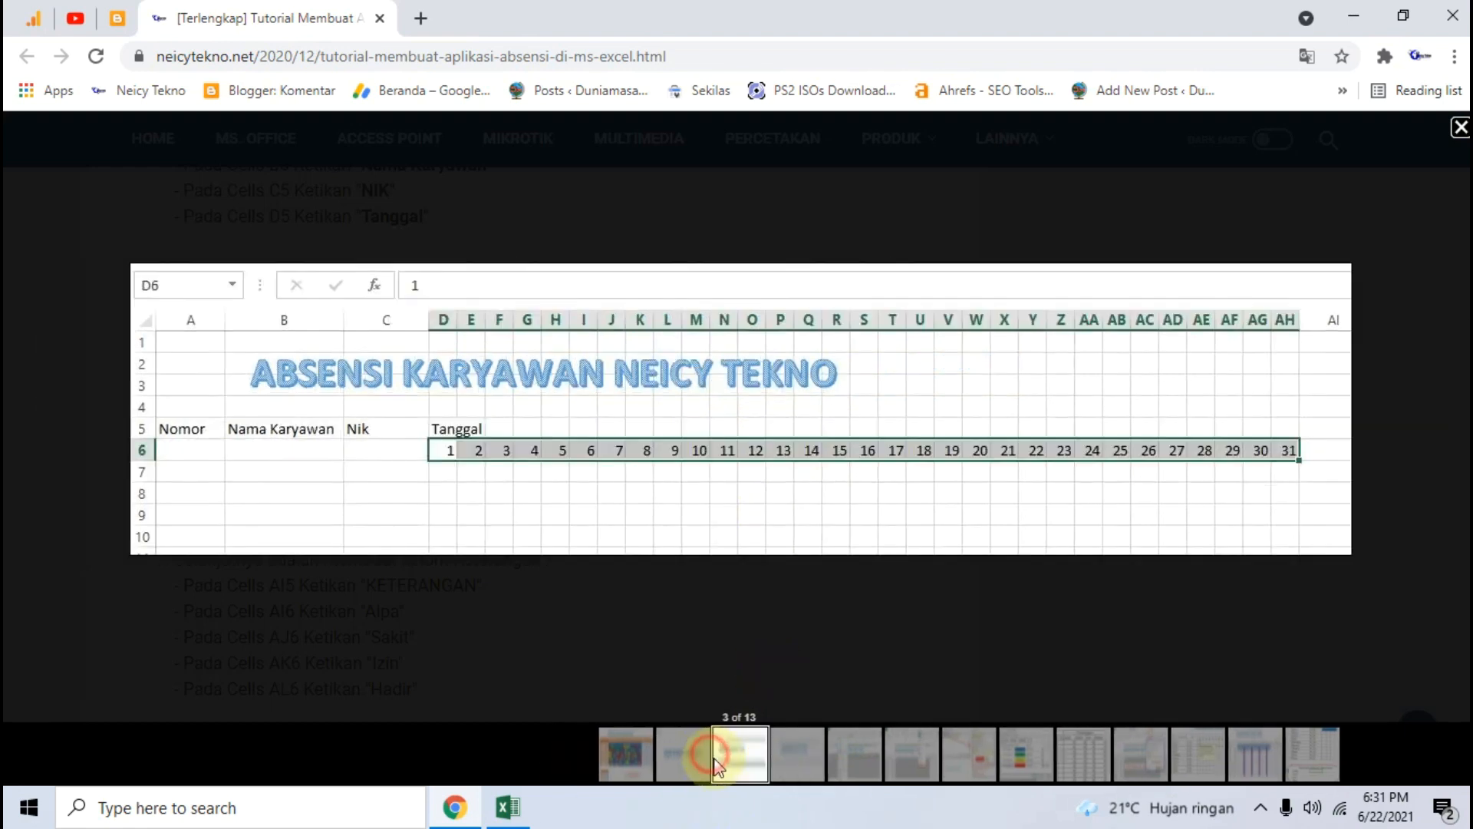
pyautogui.click(507, 806)
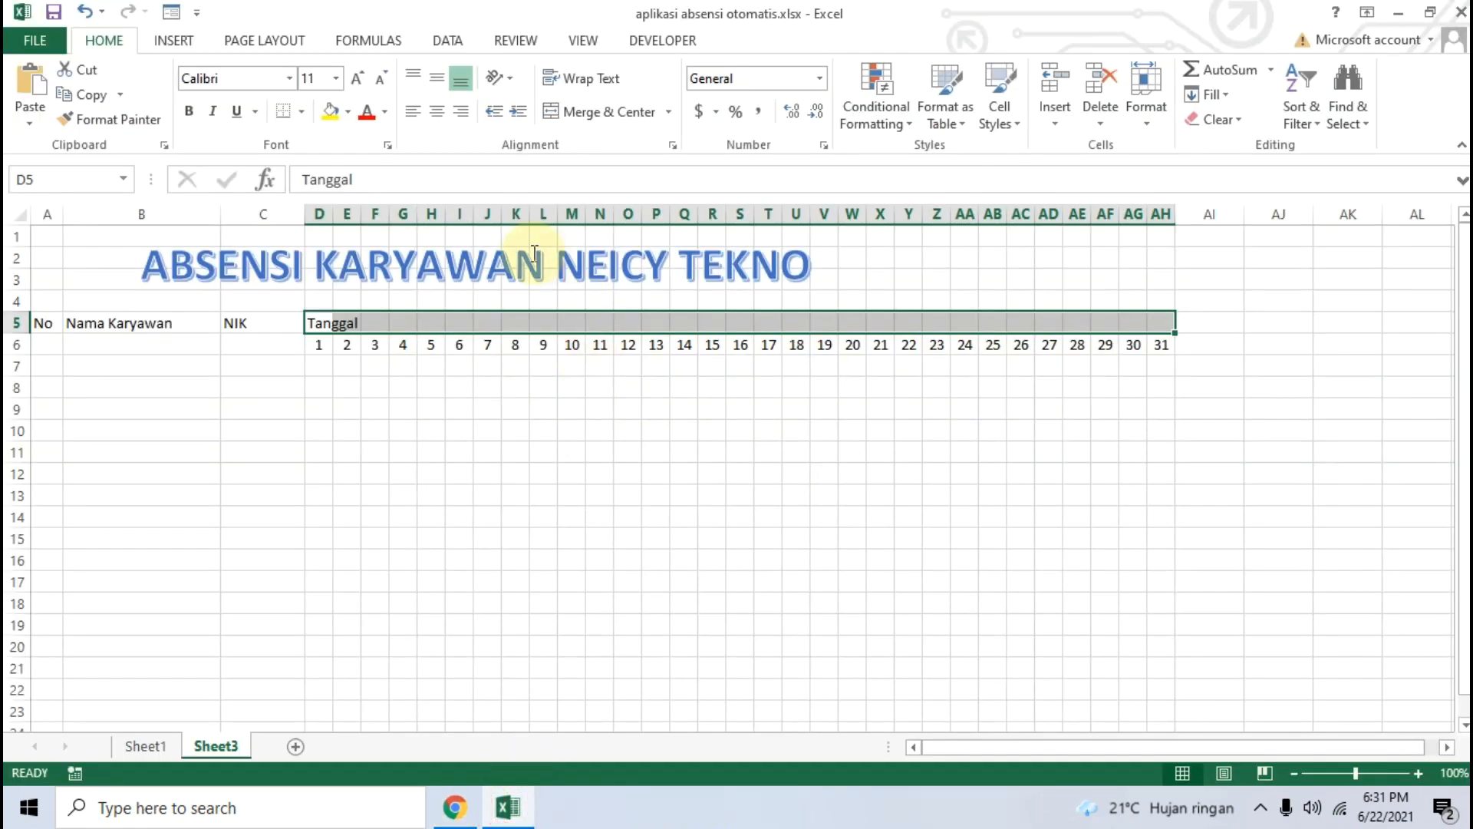
pyautogui.click(634, 122)
pyautogui.click(740, 560)
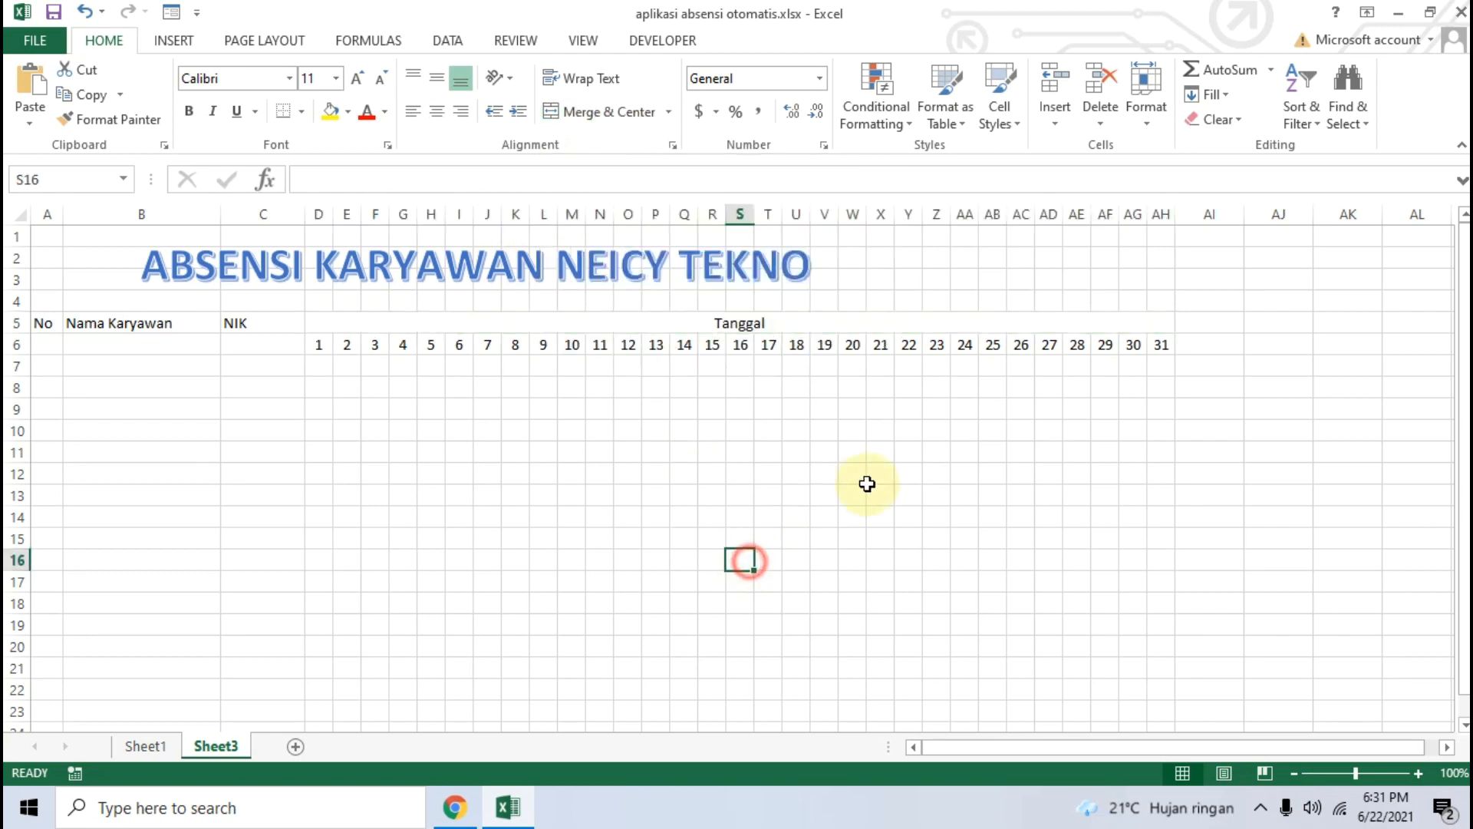
# Step: Switch to the browser tutorial, close the enlarged image and review the Keterangan column labels in step 7
pyautogui.moveTo(943, 749); pyautogui.dragTo(1043, 752)
pyautogui.click(455, 807)
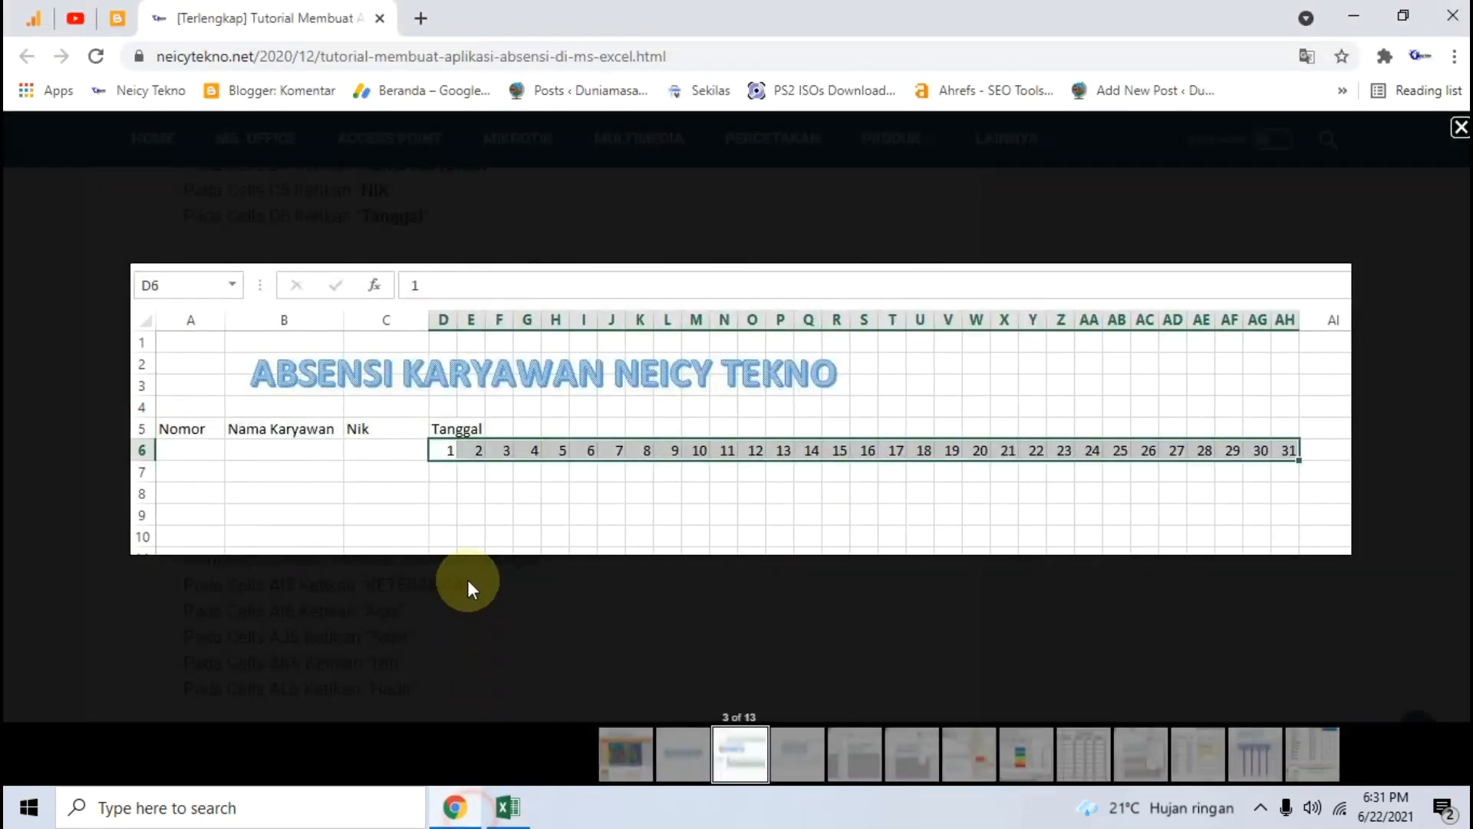
pyautogui.click(364, 606)
pyautogui.scroll(-1, 382, 611)
pyautogui.moveTo(437, 577); pyautogui.dragTo(194, 479)
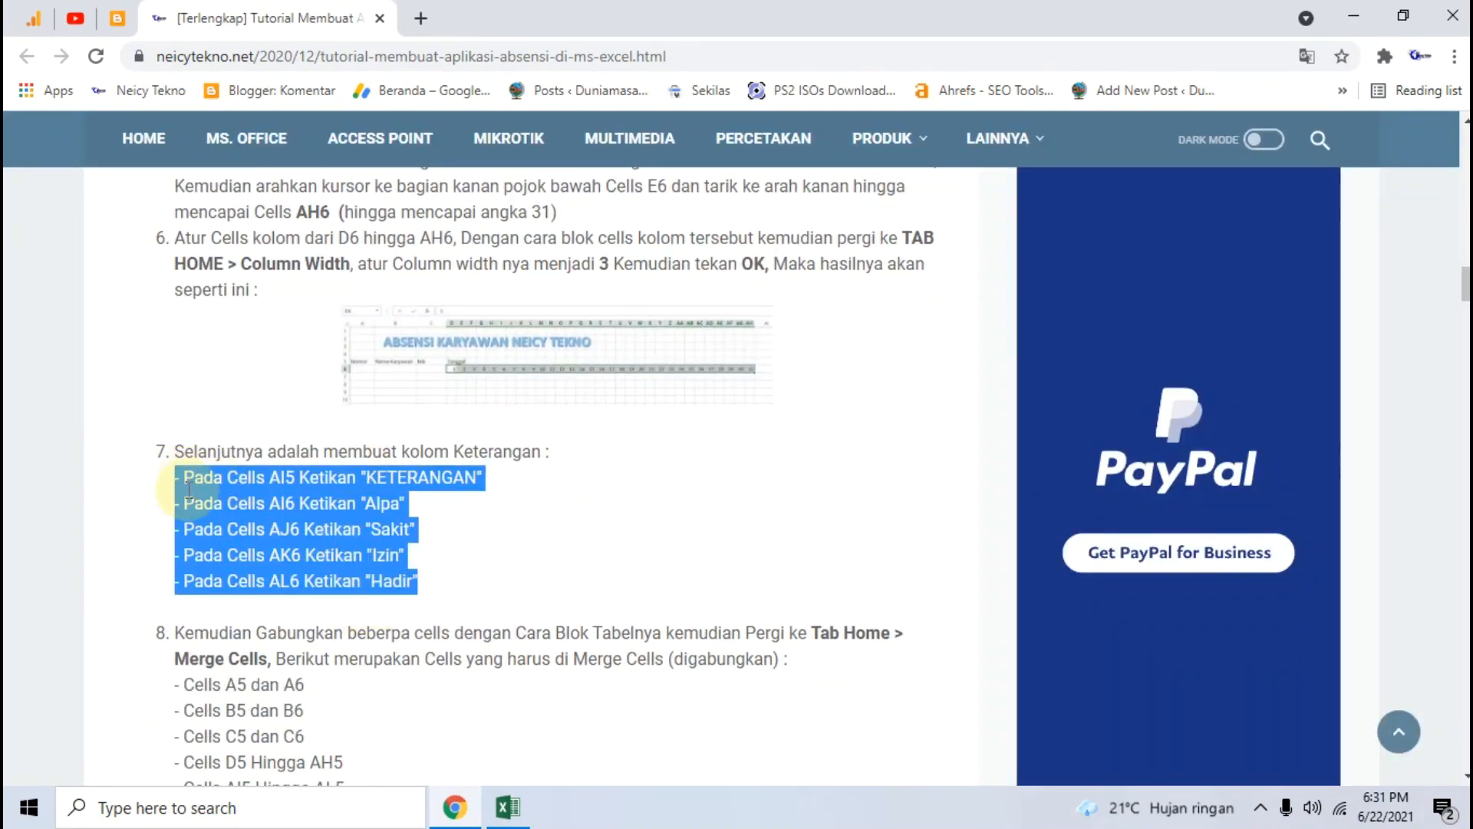
# Step: Switch back to the workbook and enter the heading "Keterangan" in cell AI5
pyautogui.click(508, 807)
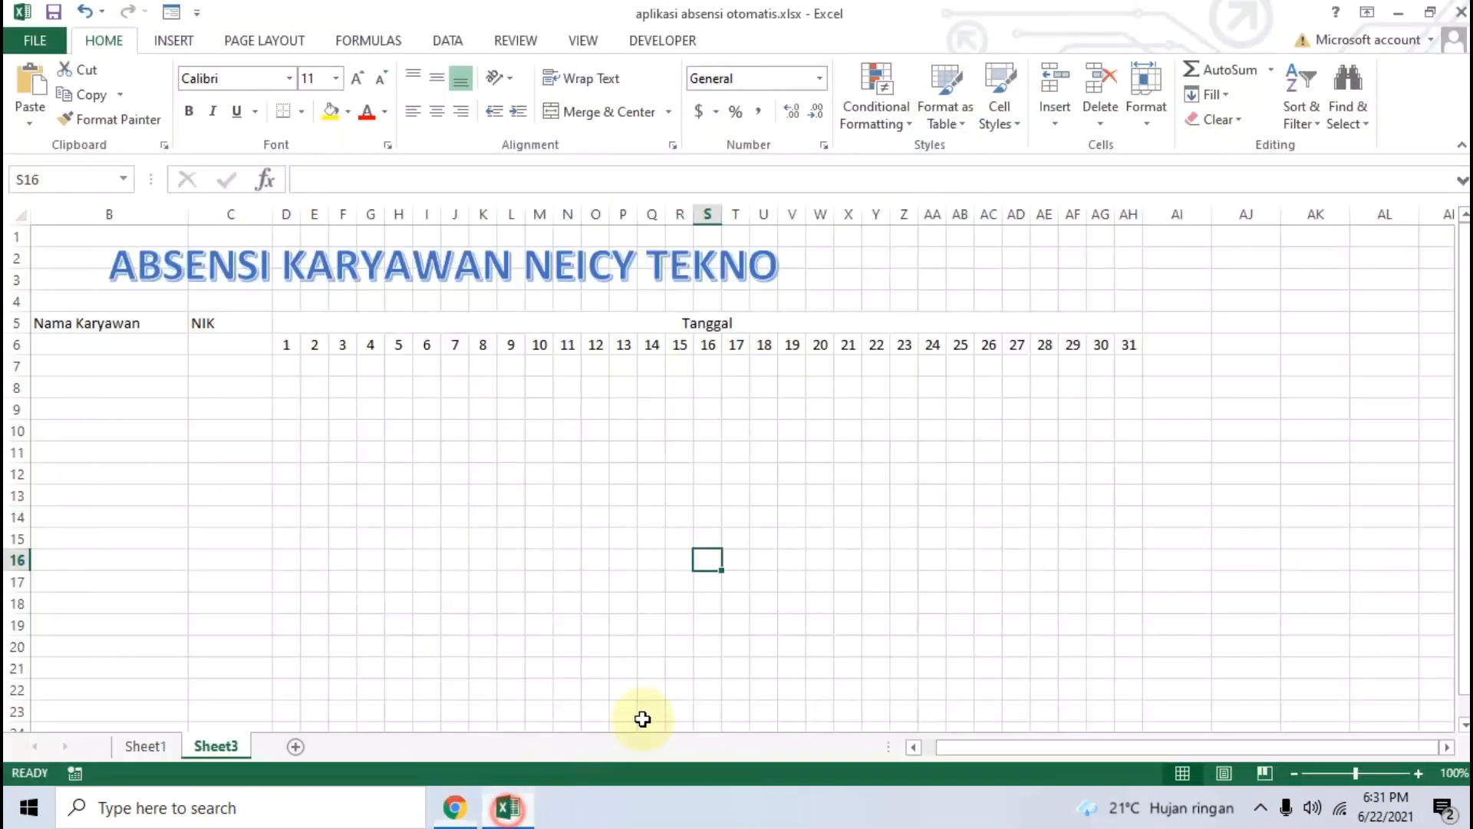
pyautogui.click(1200, 320)
pyautogui.write('Keterangan')
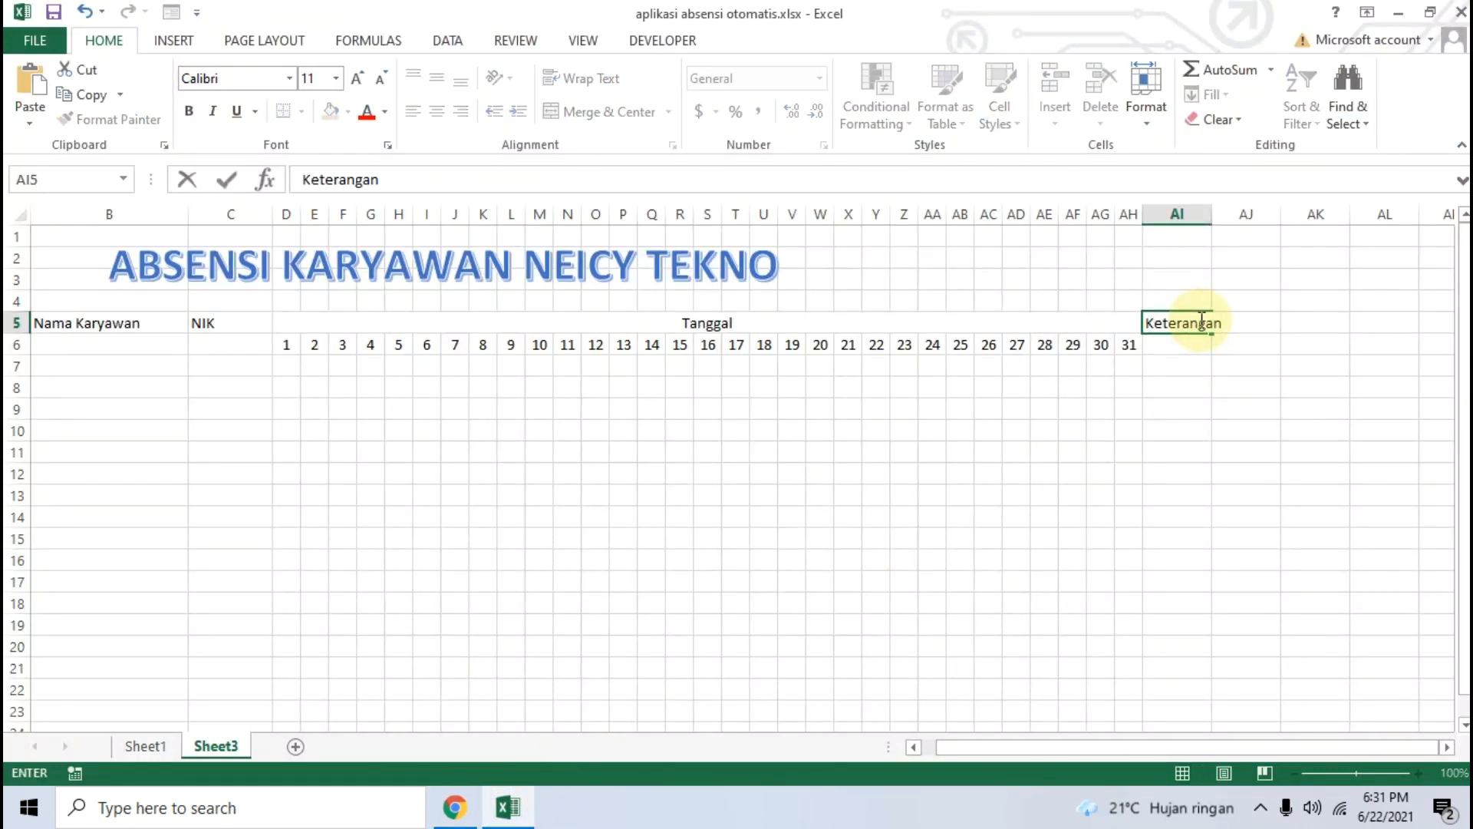
pyautogui.press('Return')
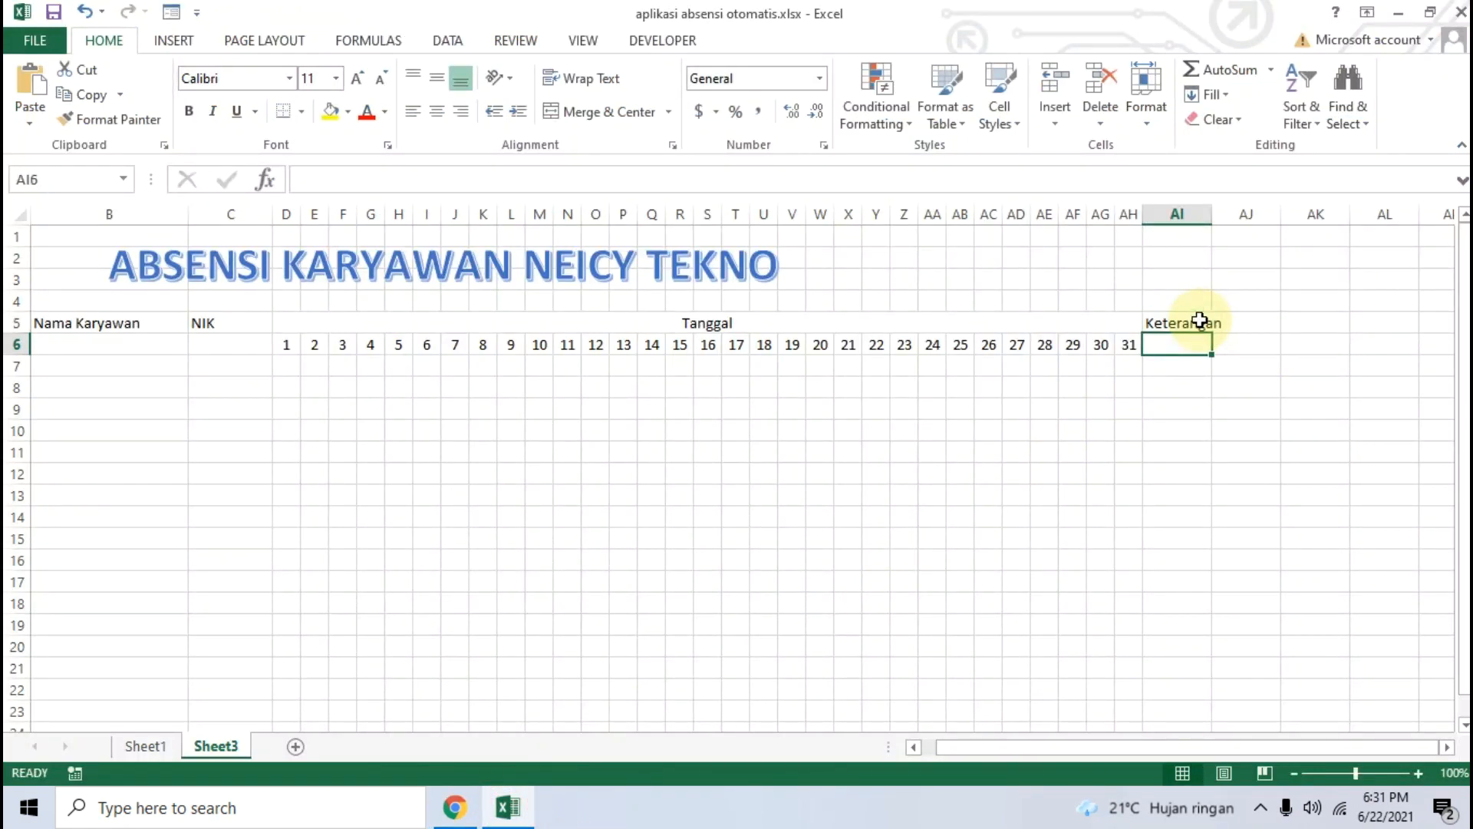
# Step: Enter the labels Alpa, Sakit, Izin and Hadir in cells AI6 to AL6, checking the wording against the browser tutorial
pyautogui.click(452, 812)
pyautogui.click(452, 821)
pyautogui.write('AI')
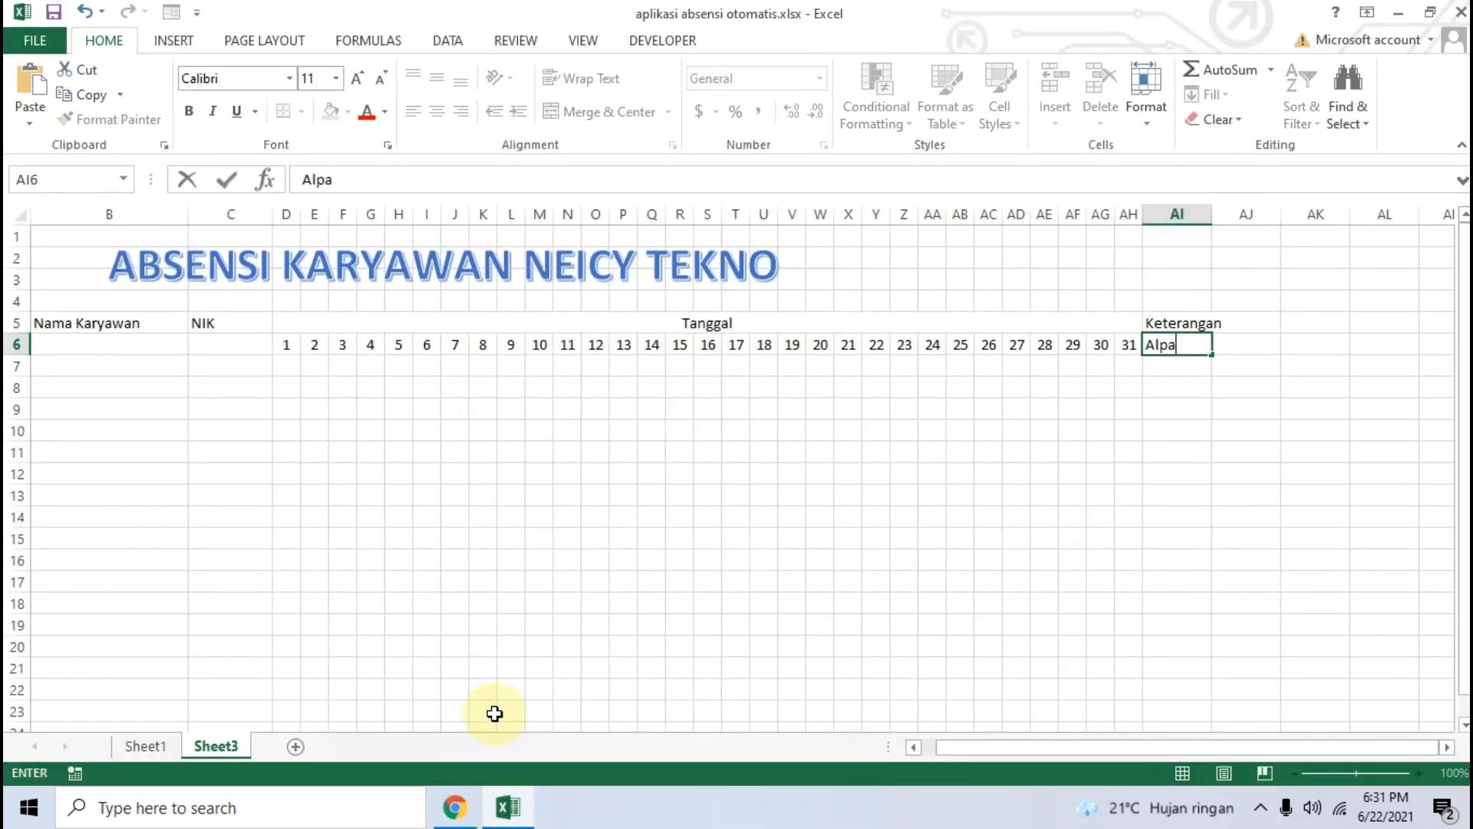
pyautogui.press('Tab')
pyautogui.write('S')
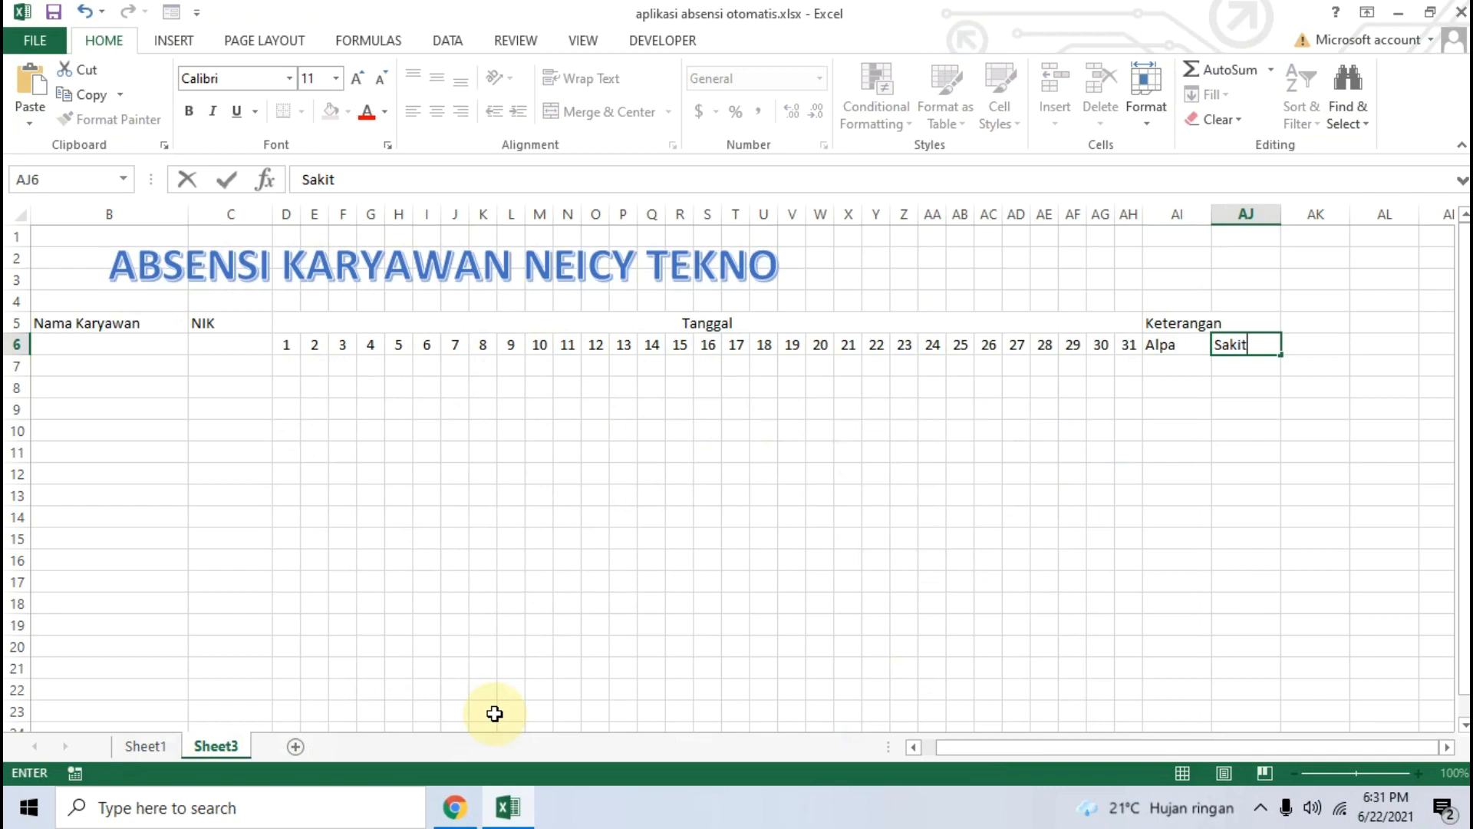
pyautogui.press('Tab')
pyautogui.click(454, 809)
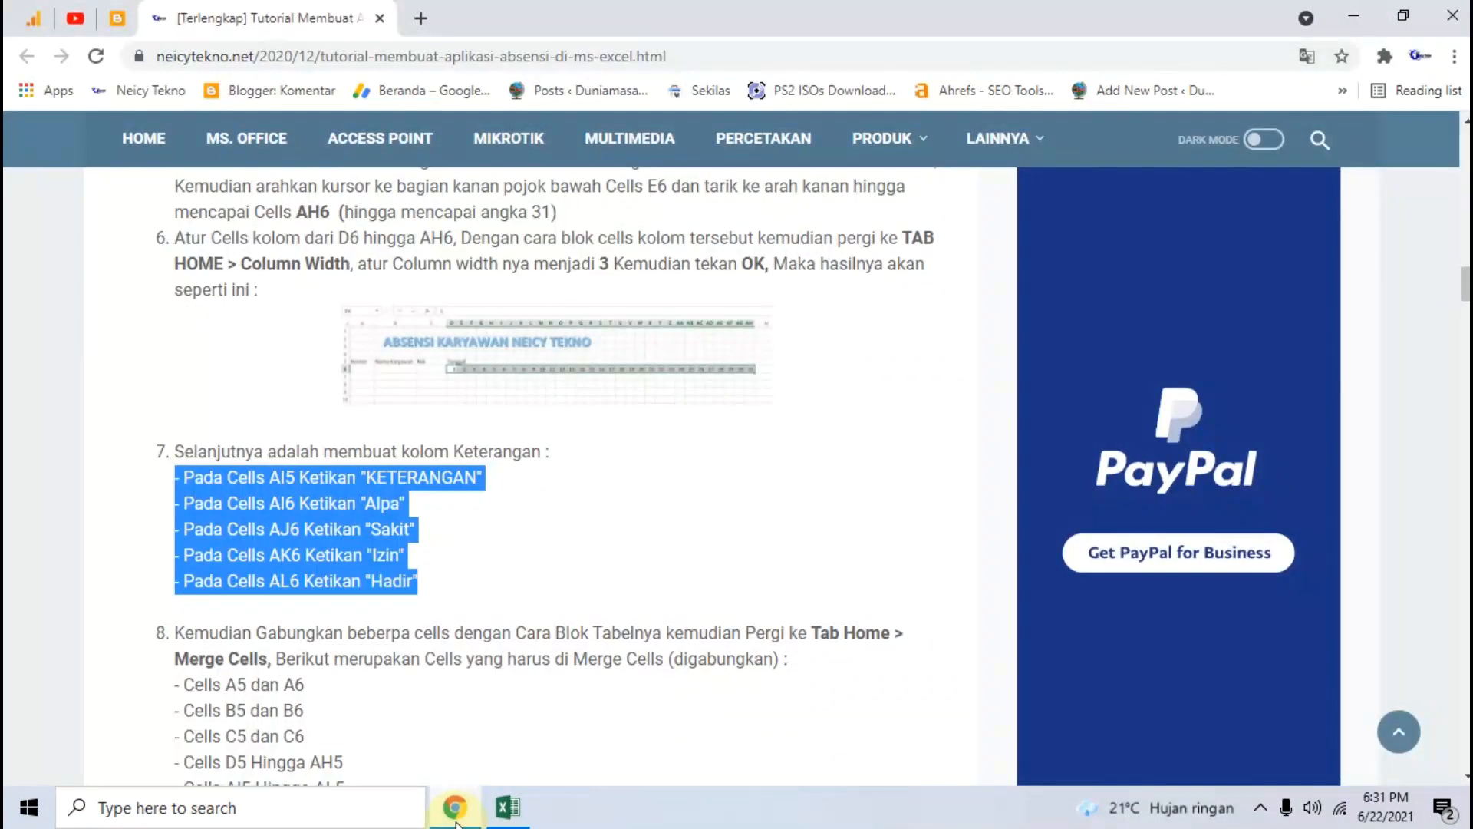
pyautogui.click(455, 821)
pyautogui.write('I')
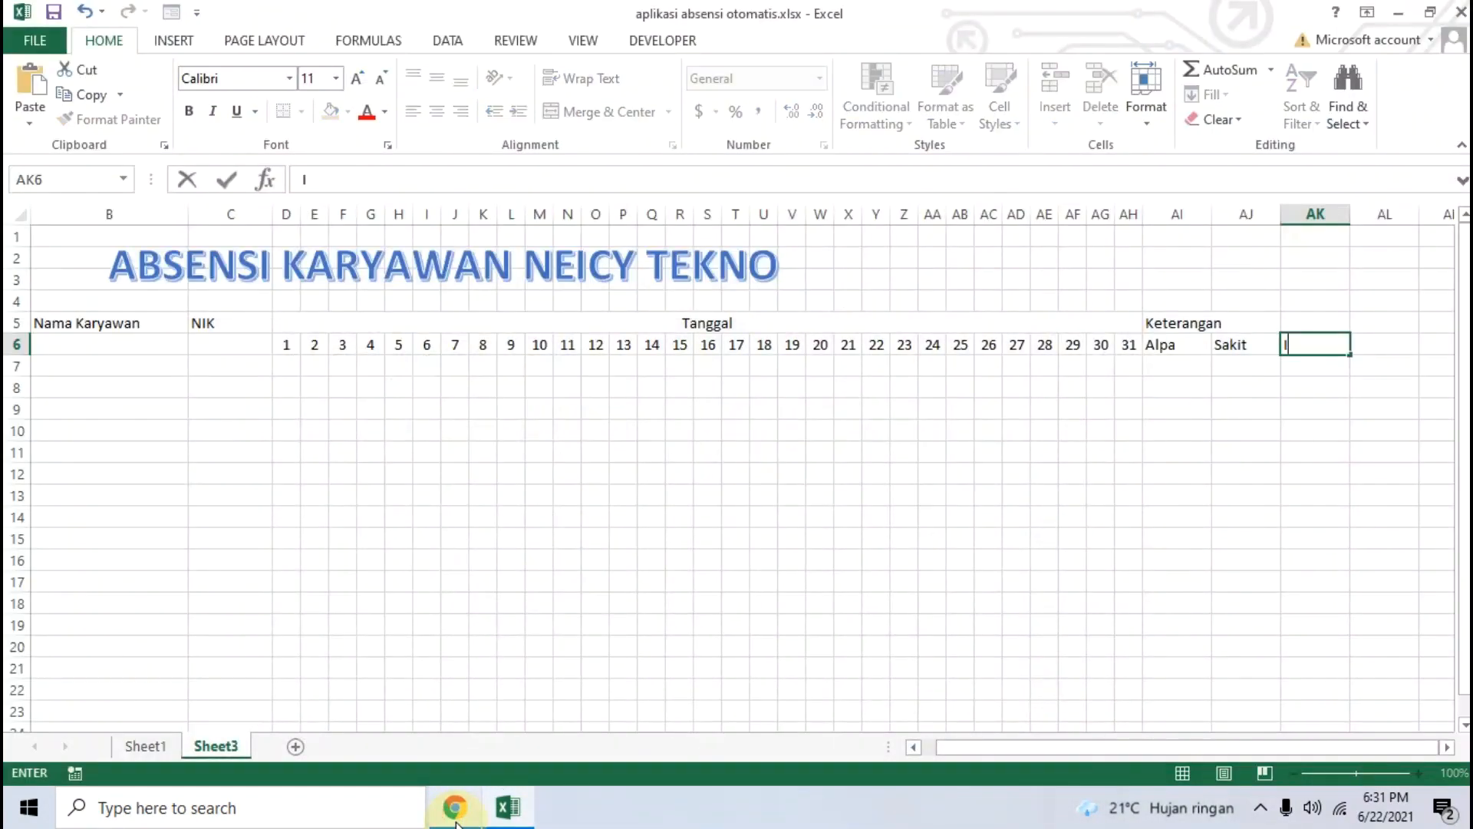
pyautogui.press('Tab')
pyautogui.write('Hadir')
# Step: Check the tutorial's merge instructions and enlarged sample layout, and merge and center the "Keterangan" heading across AI5:AL5 in the workbook
pyautogui.click(458, 804)
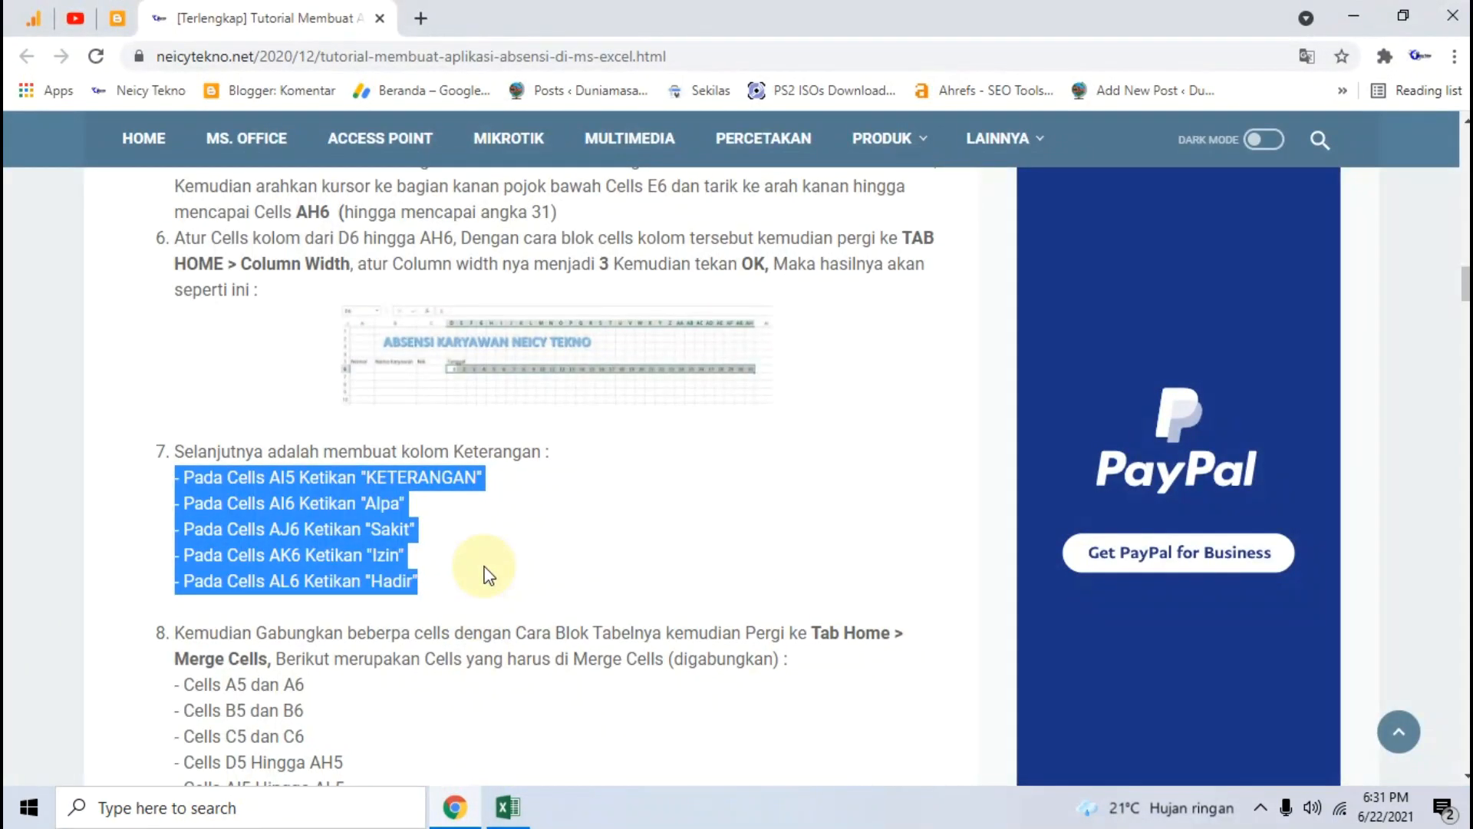
pyautogui.scroll(-1, 485, 576)
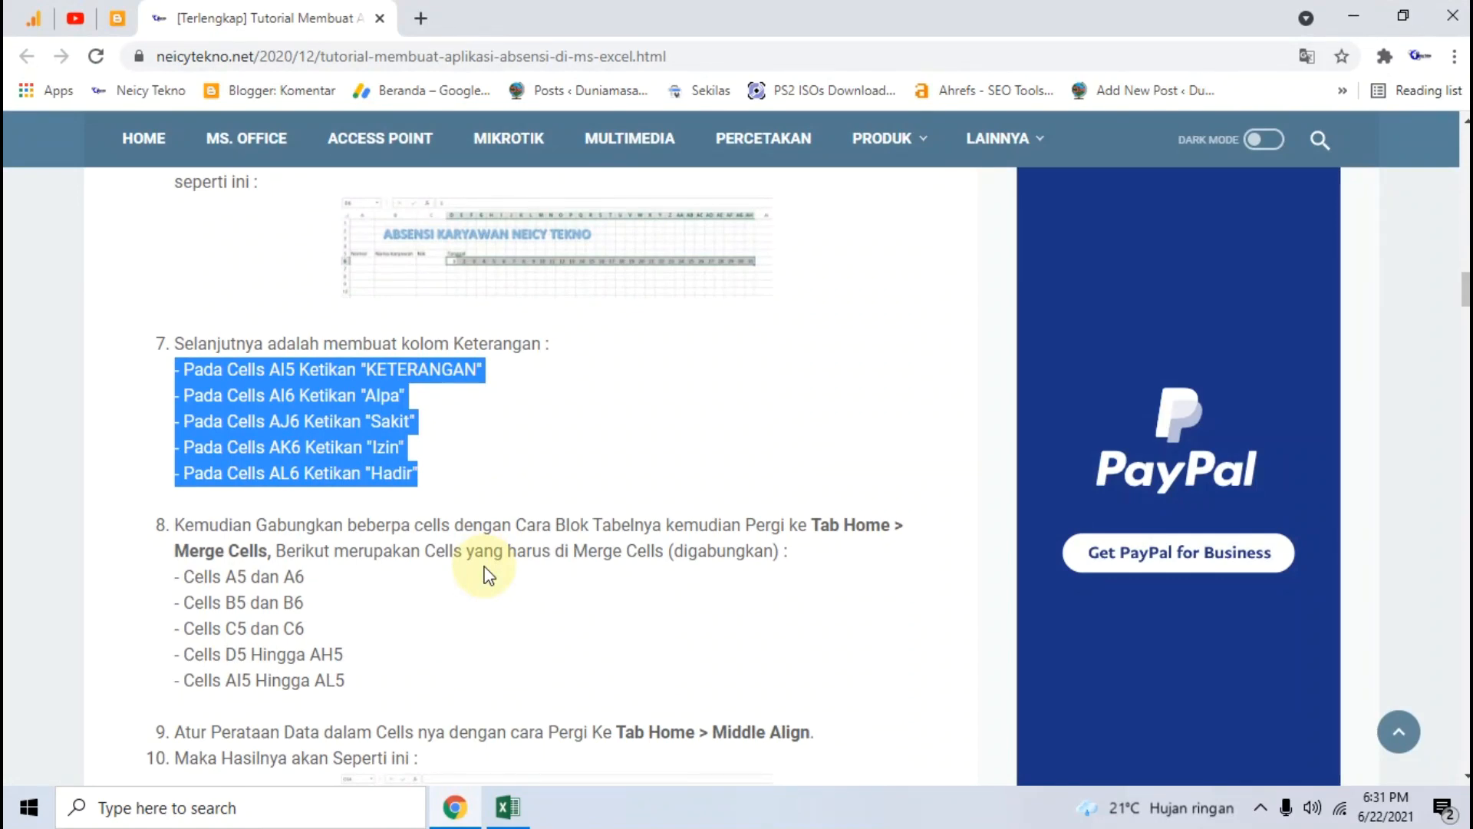
pyautogui.scroll(1, 543, 566)
pyautogui.scroll(-3, 614, 513)
pyautogui.click(612, 591)
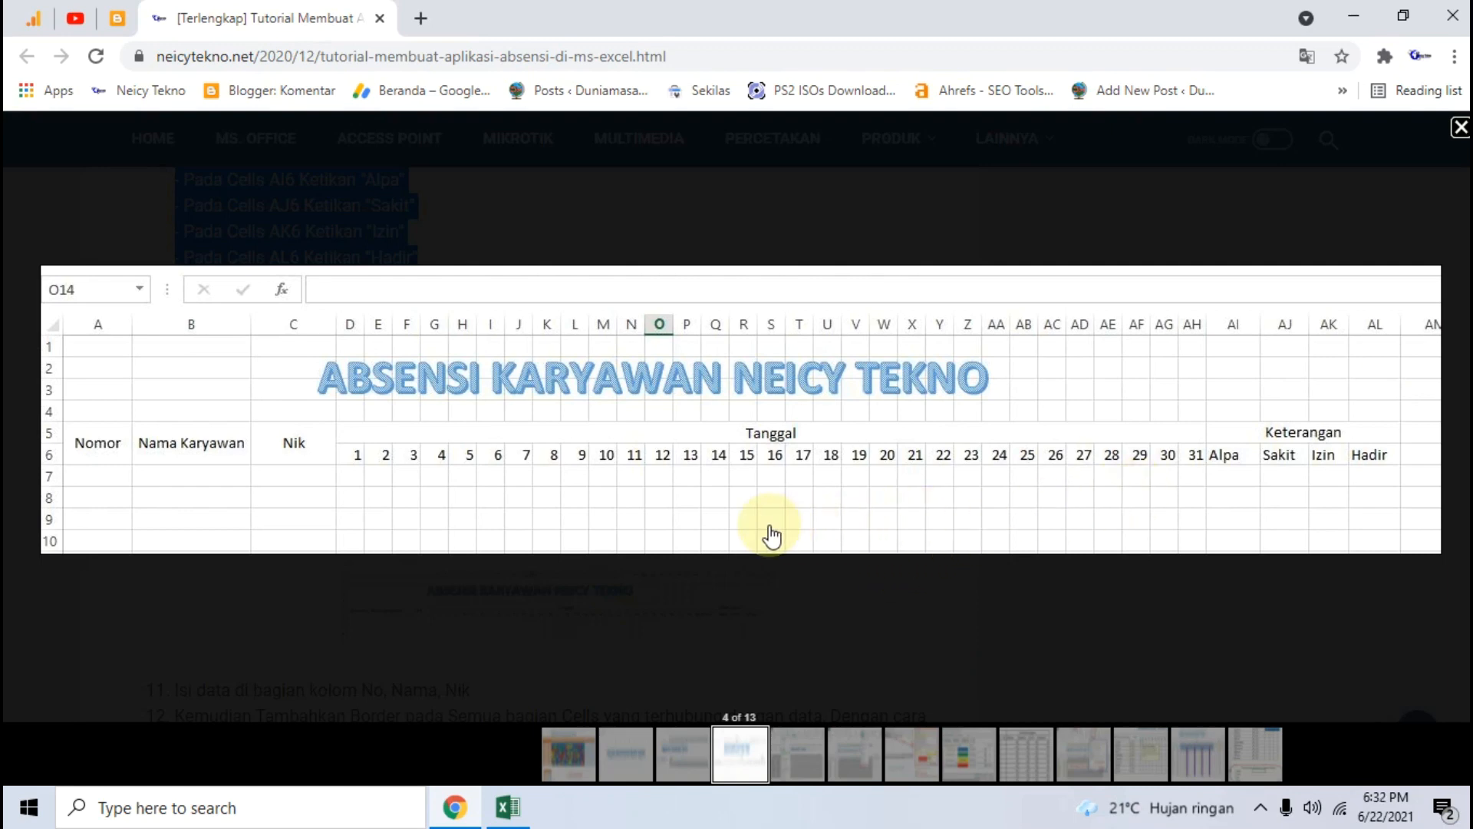
pyautogui.click(507, 806)
pyautogui.moveTo(1161, 323); pyautogui.dragTo(1369, 319)
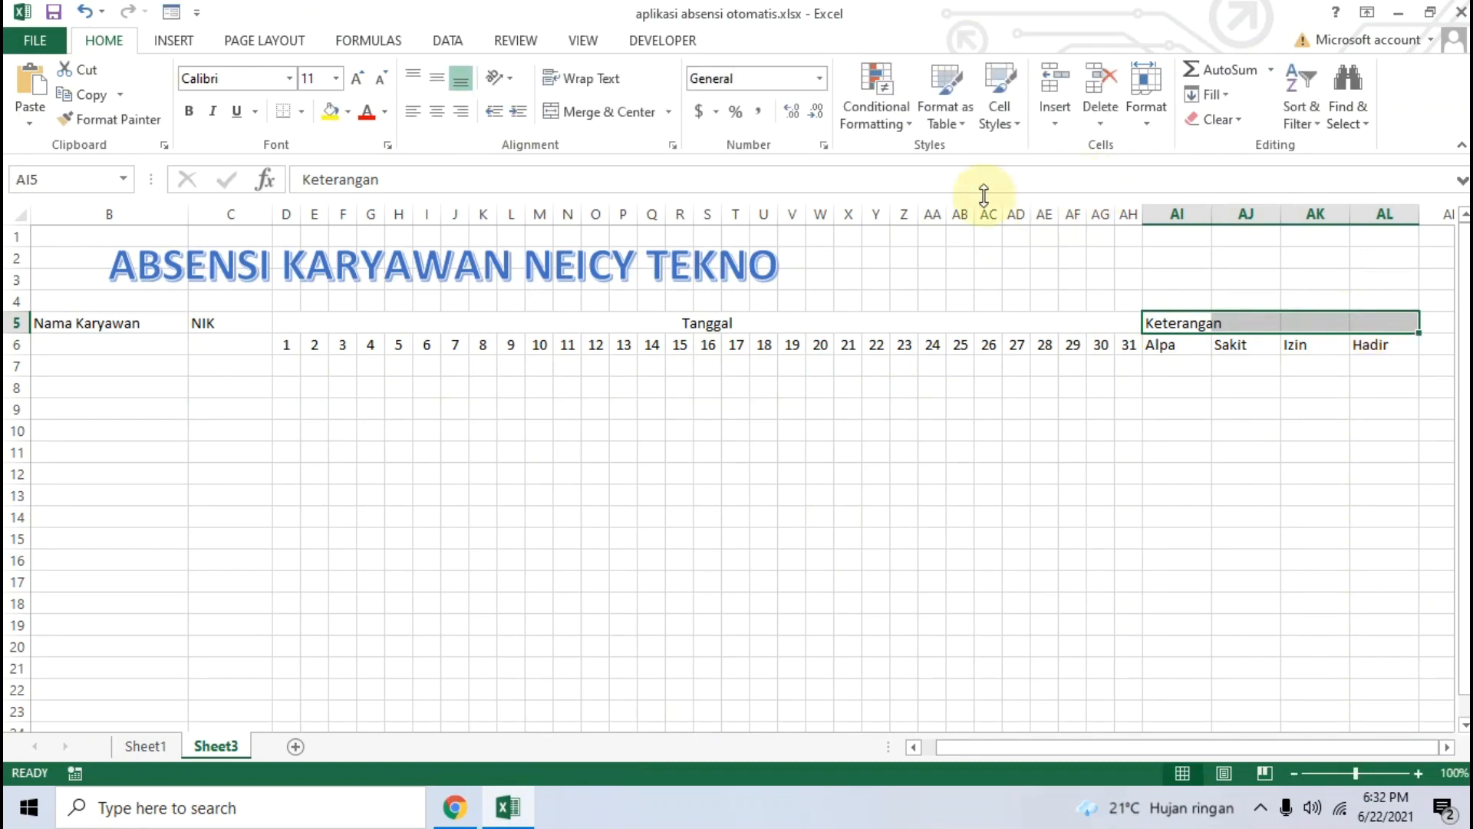
pyautogui.click(592, 115)
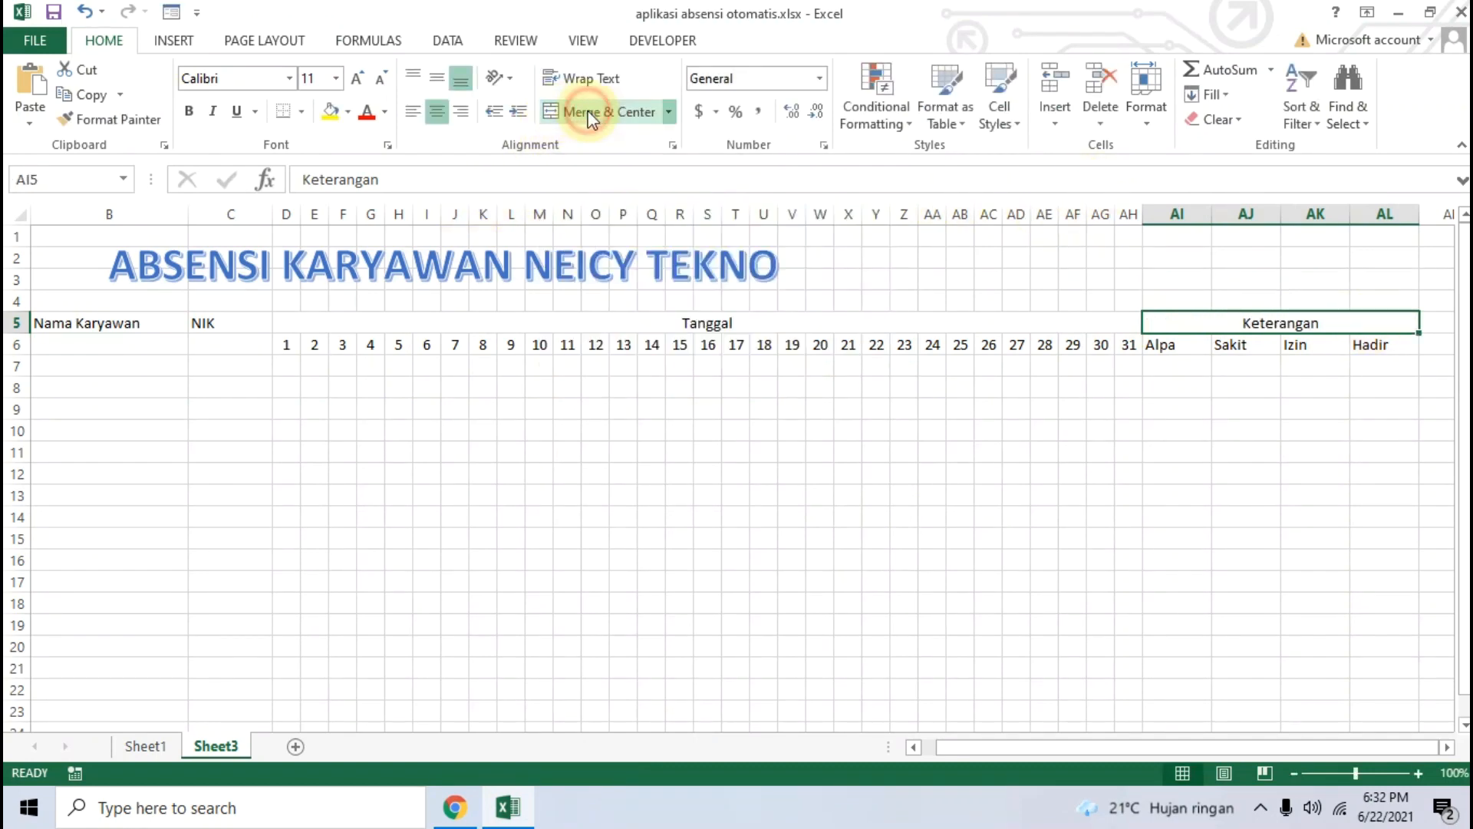
pyautogui.click(1358, 427)
# Step: Center the Alpa, Sakit, Izin and Hadir labels in AI6:AL6 and narrow columns AI through AL
pyautogui.moveTo(1170, 345); pyautogui.dragTo(1364, 343)
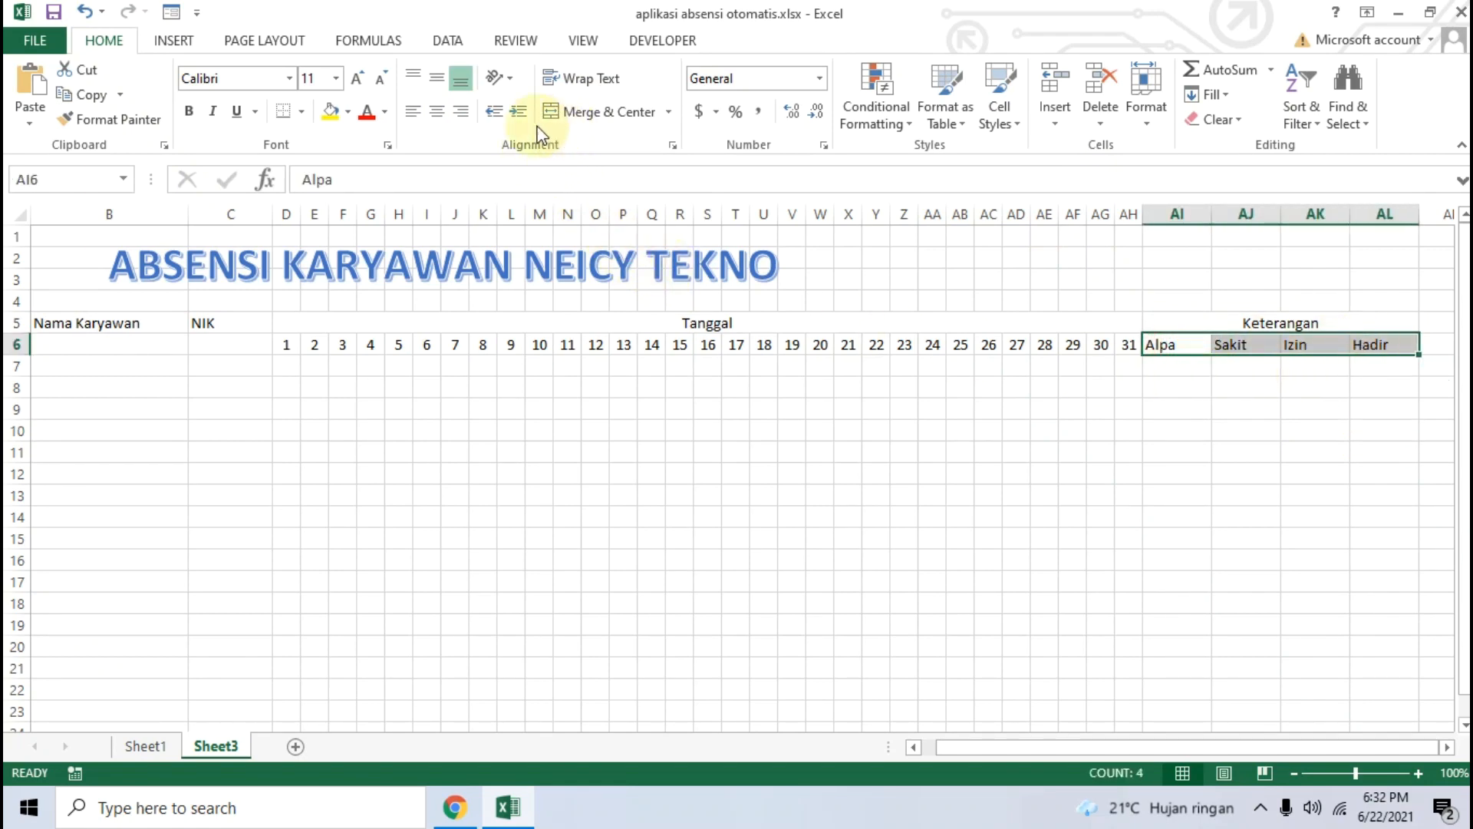
pyautogui.click(438, 112)
pyautogui.click(1245, 451)
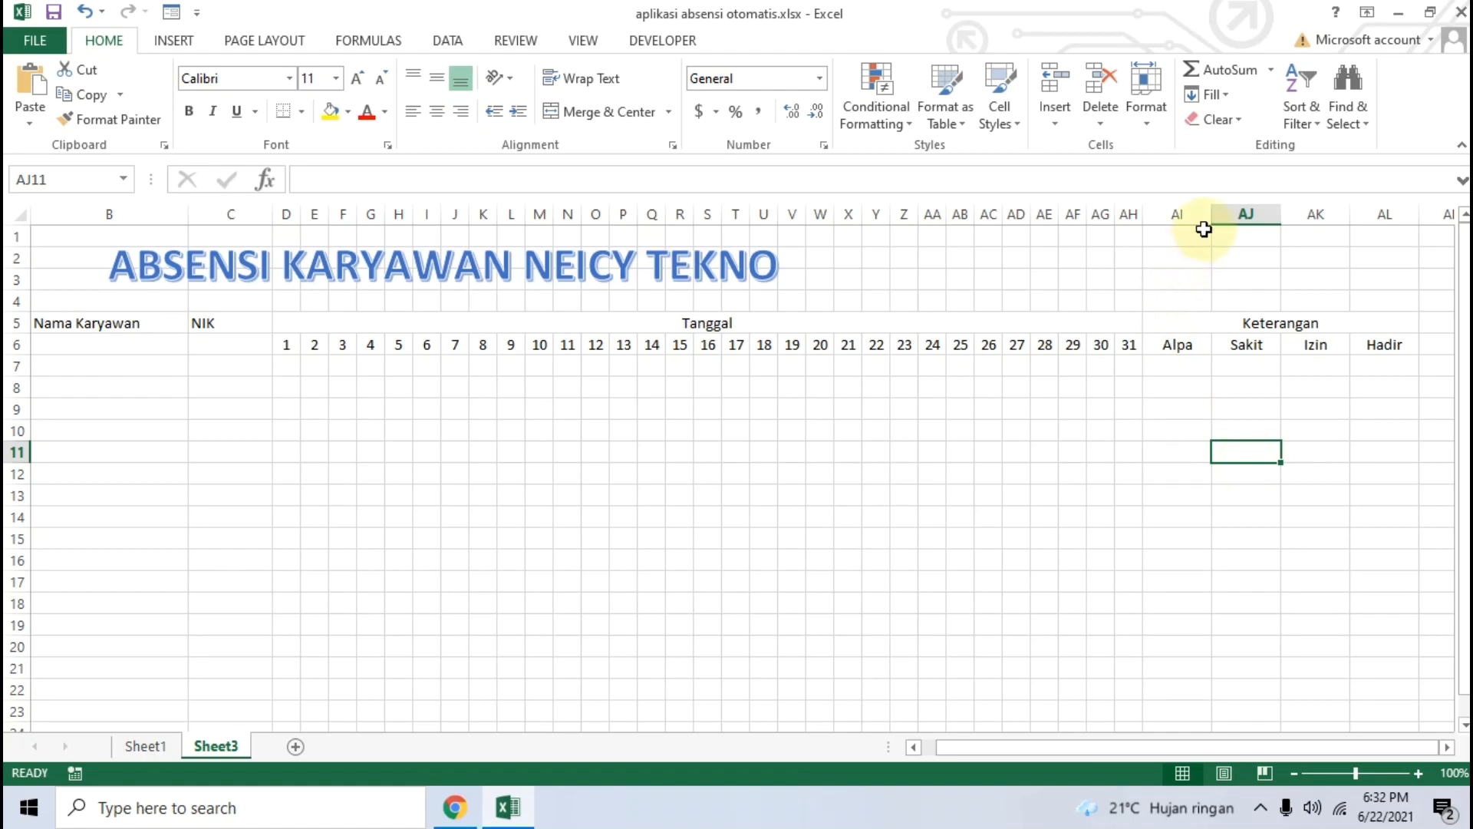
pyautogui.moveTo(1208, 215); pyautogui.dragTo(1361, 224)
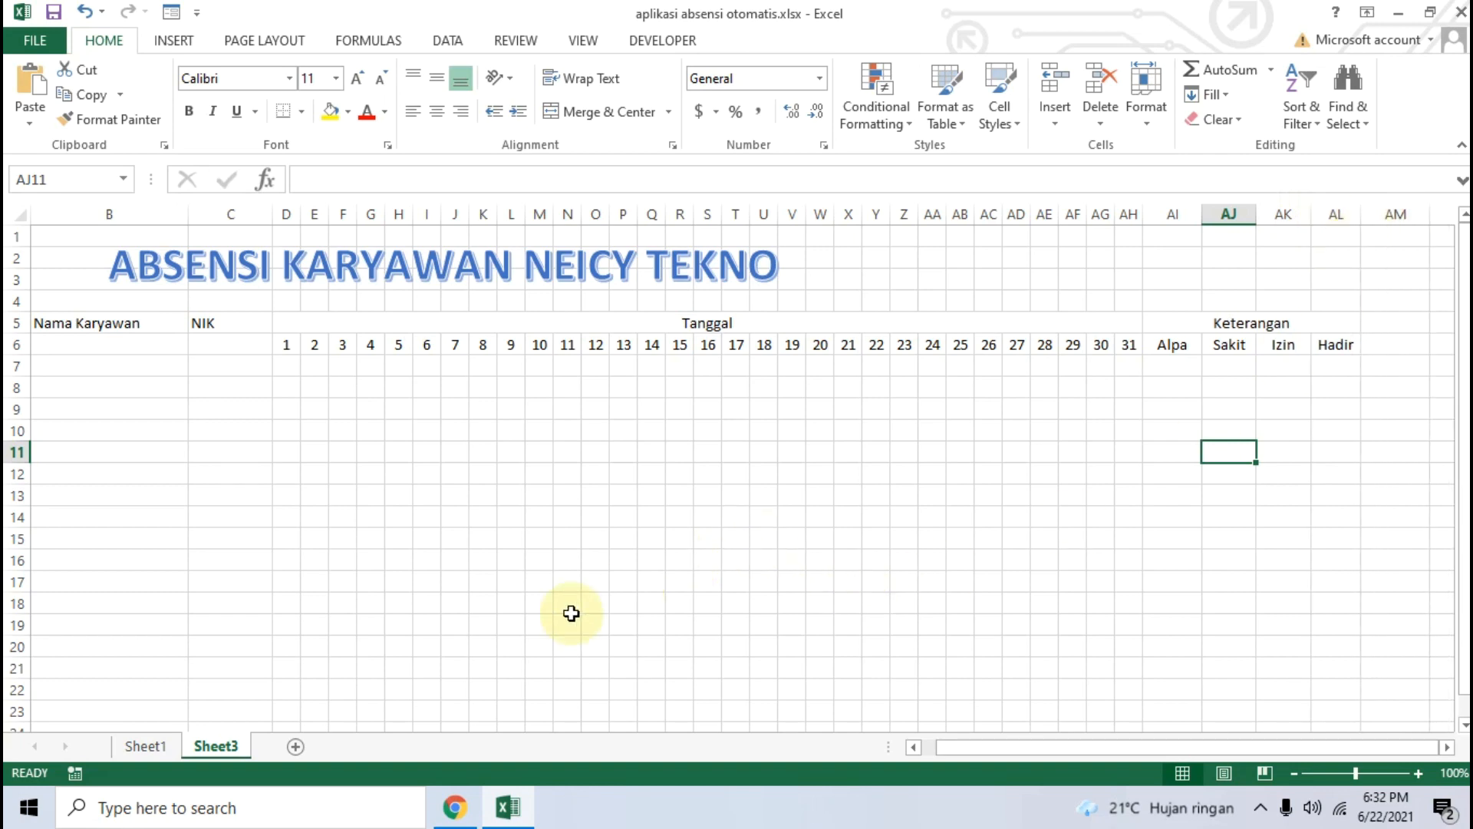
# Step: Apply all borders to the table range A5:AL16, using the border sample image in the browser tutorial as reference
pyautogui.click(457, 810)
pyautogui.click(593, 535)
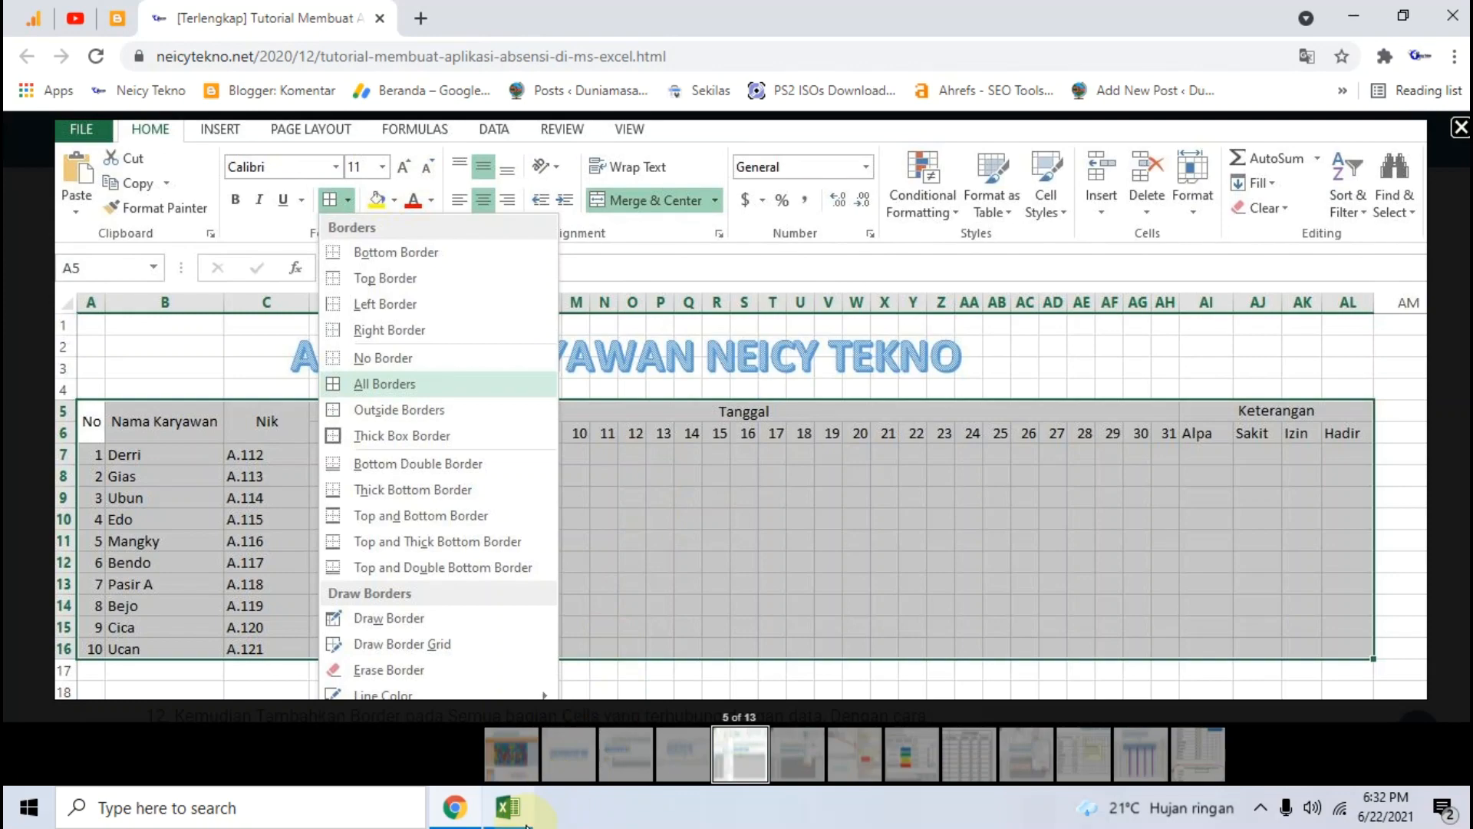
pyautogui.click(507, 807)
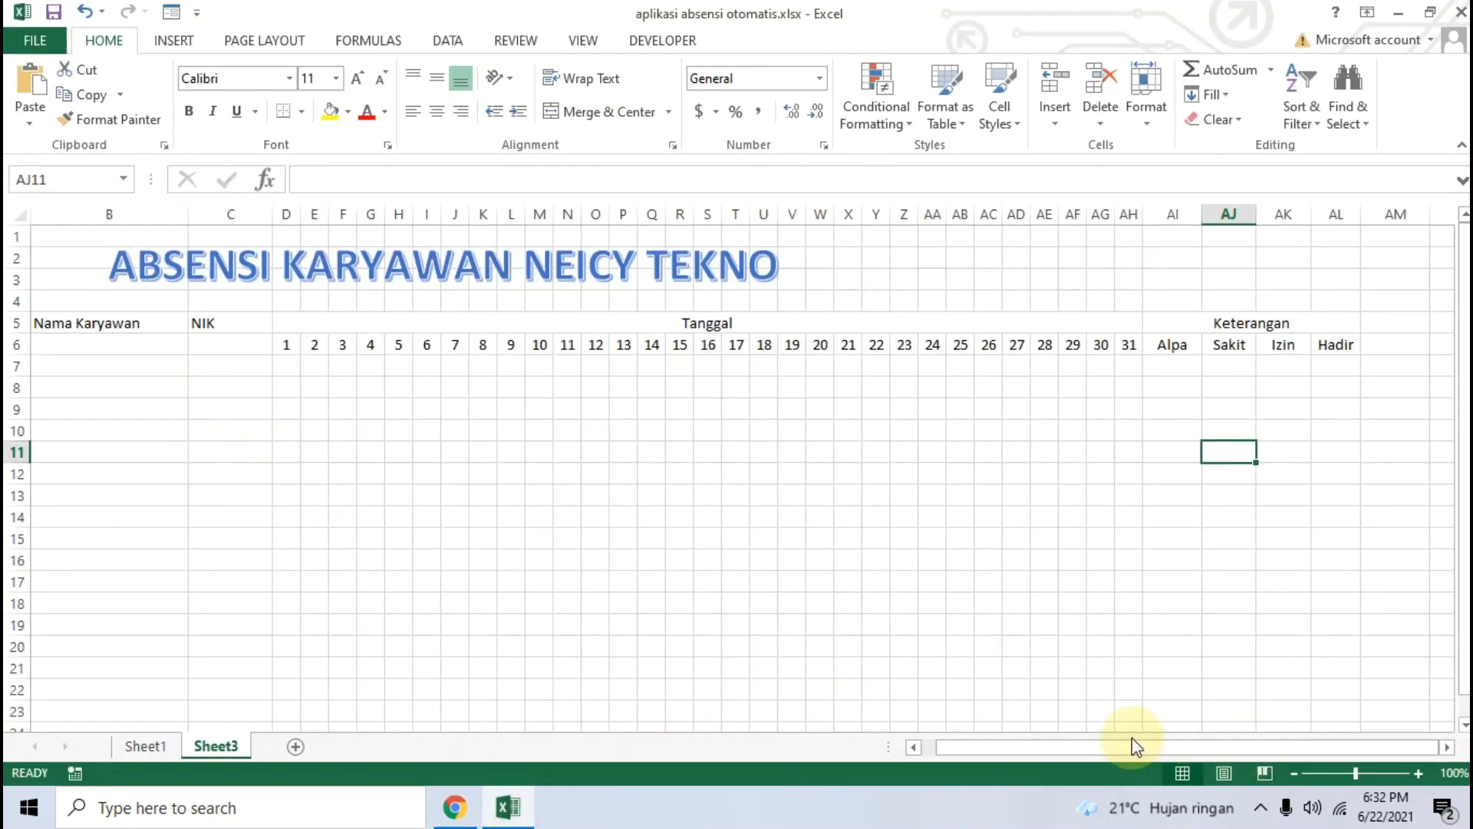
pyautogui.moveTo(1131, 746); pyautogui.dragTo(1105, 744)
pyautogui.click(42, 325)
pyautogui.moveTo(44, 328); pyautogui.dragTo(1294, 518)
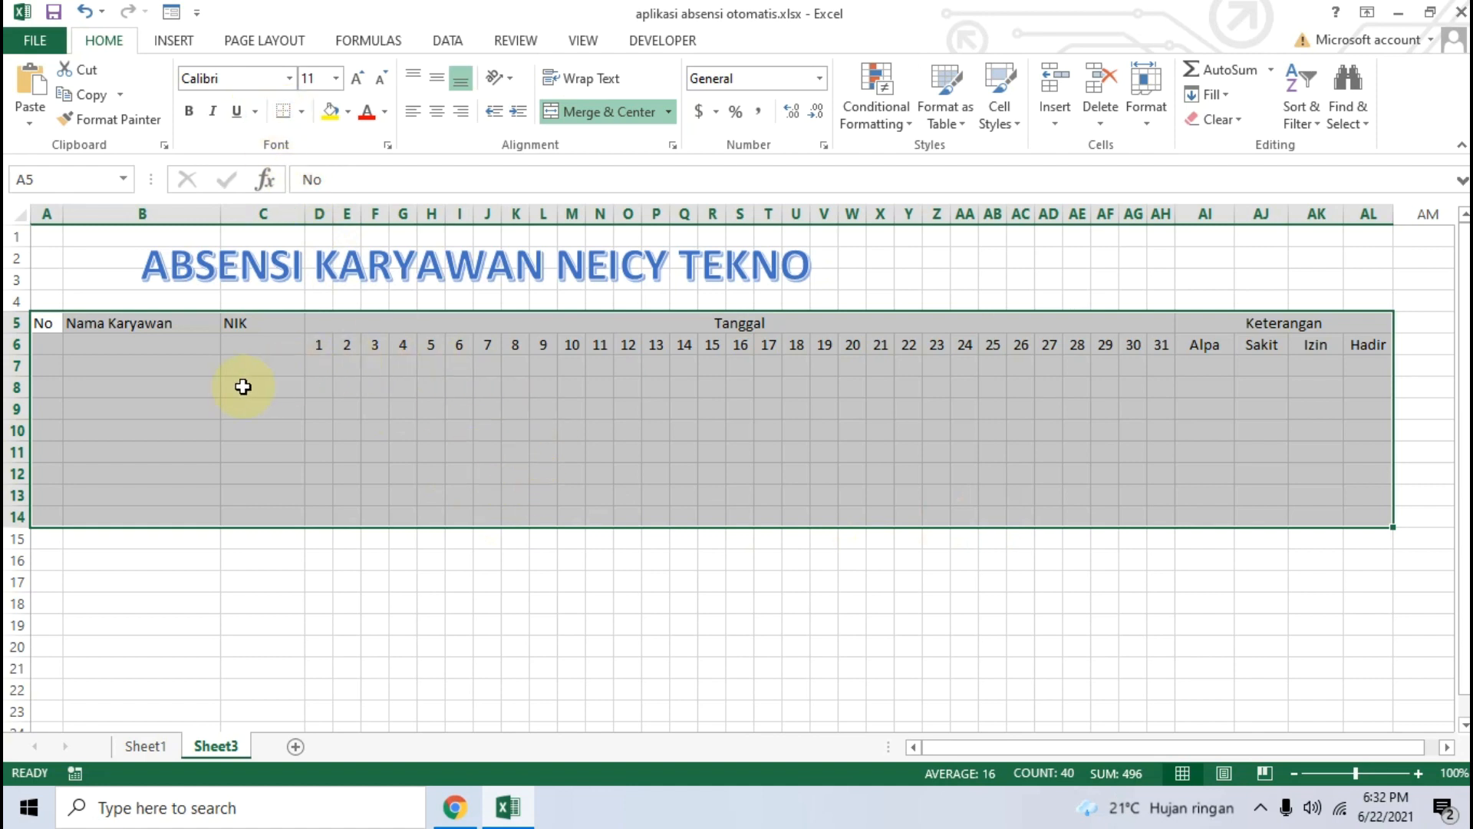
pyautogui.click(454, 808)
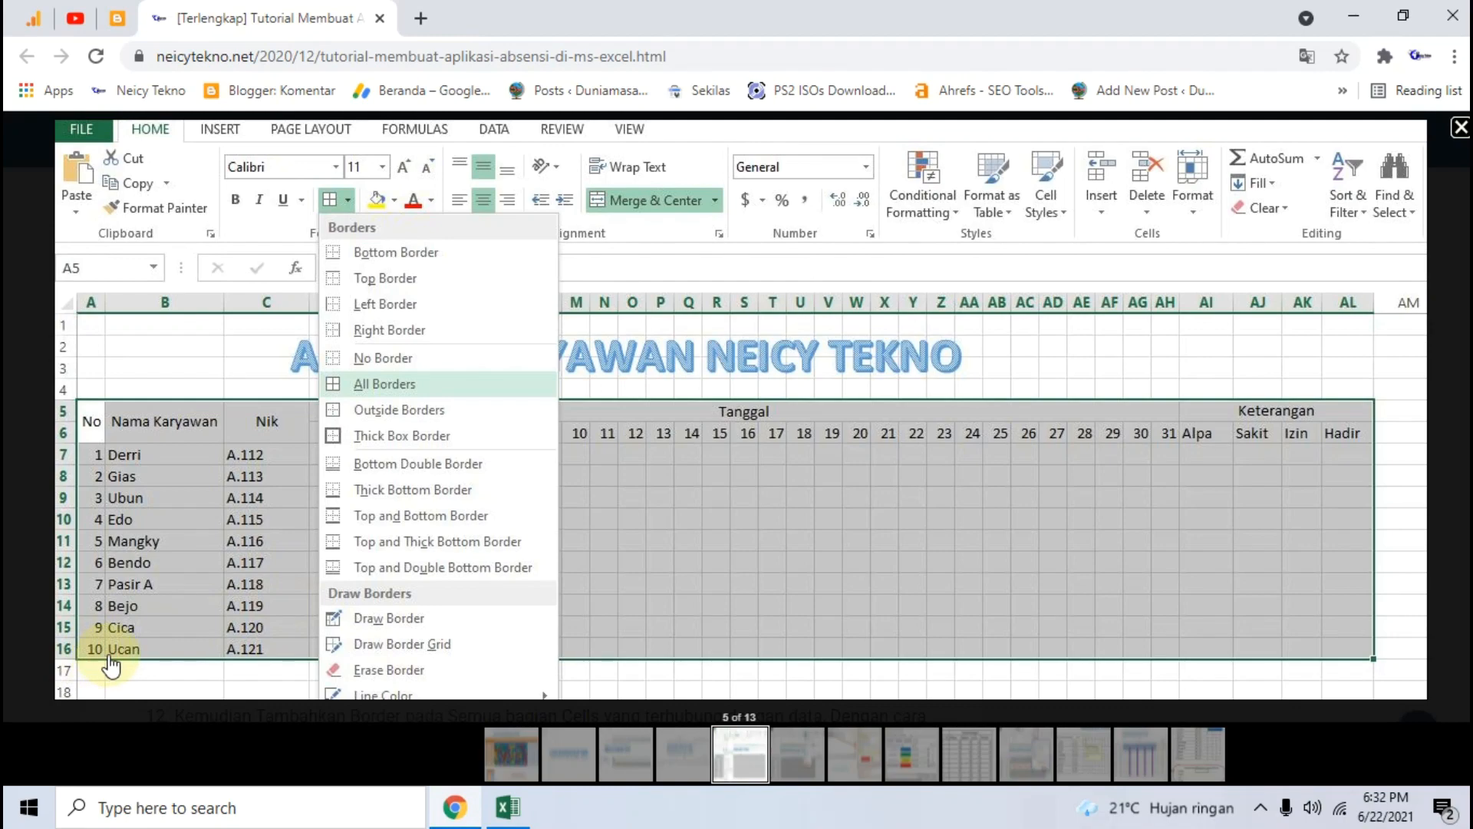
pyautogui.click(507, 805)
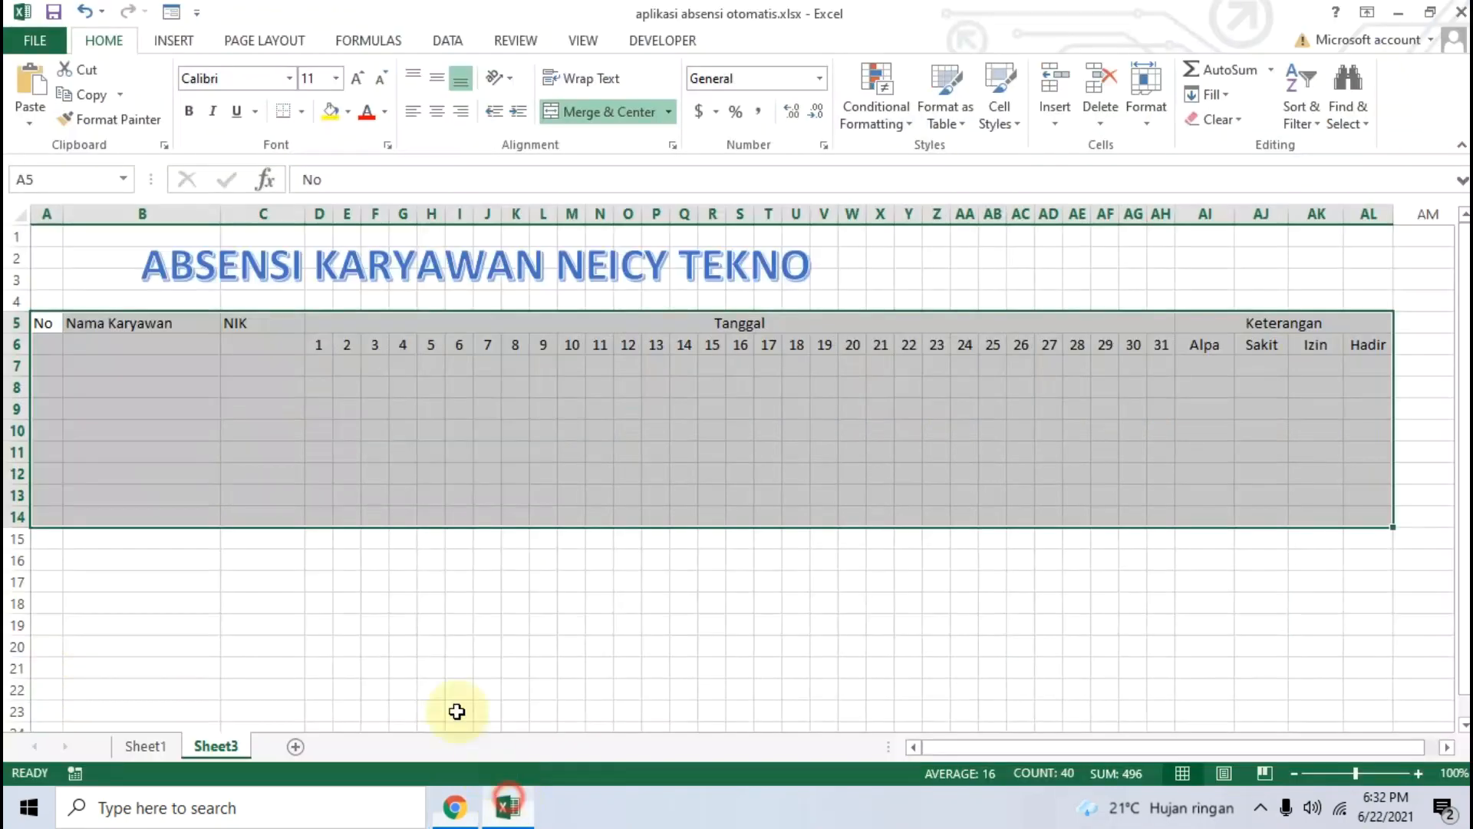
pyautogui.moveTo(46, 322); pyautogui.dragTo(1367, 558)
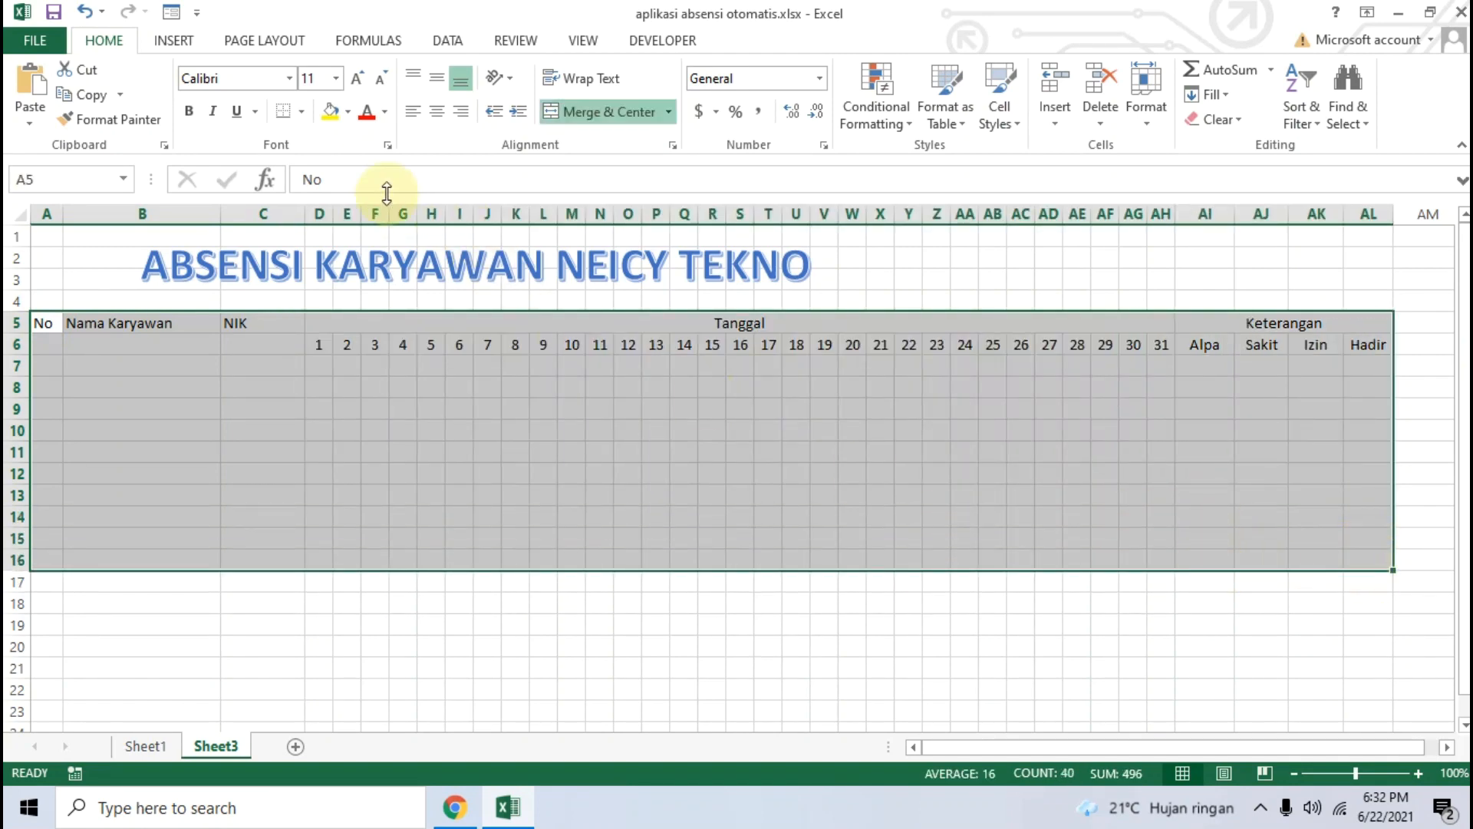
pyautogui.click(304, 113)
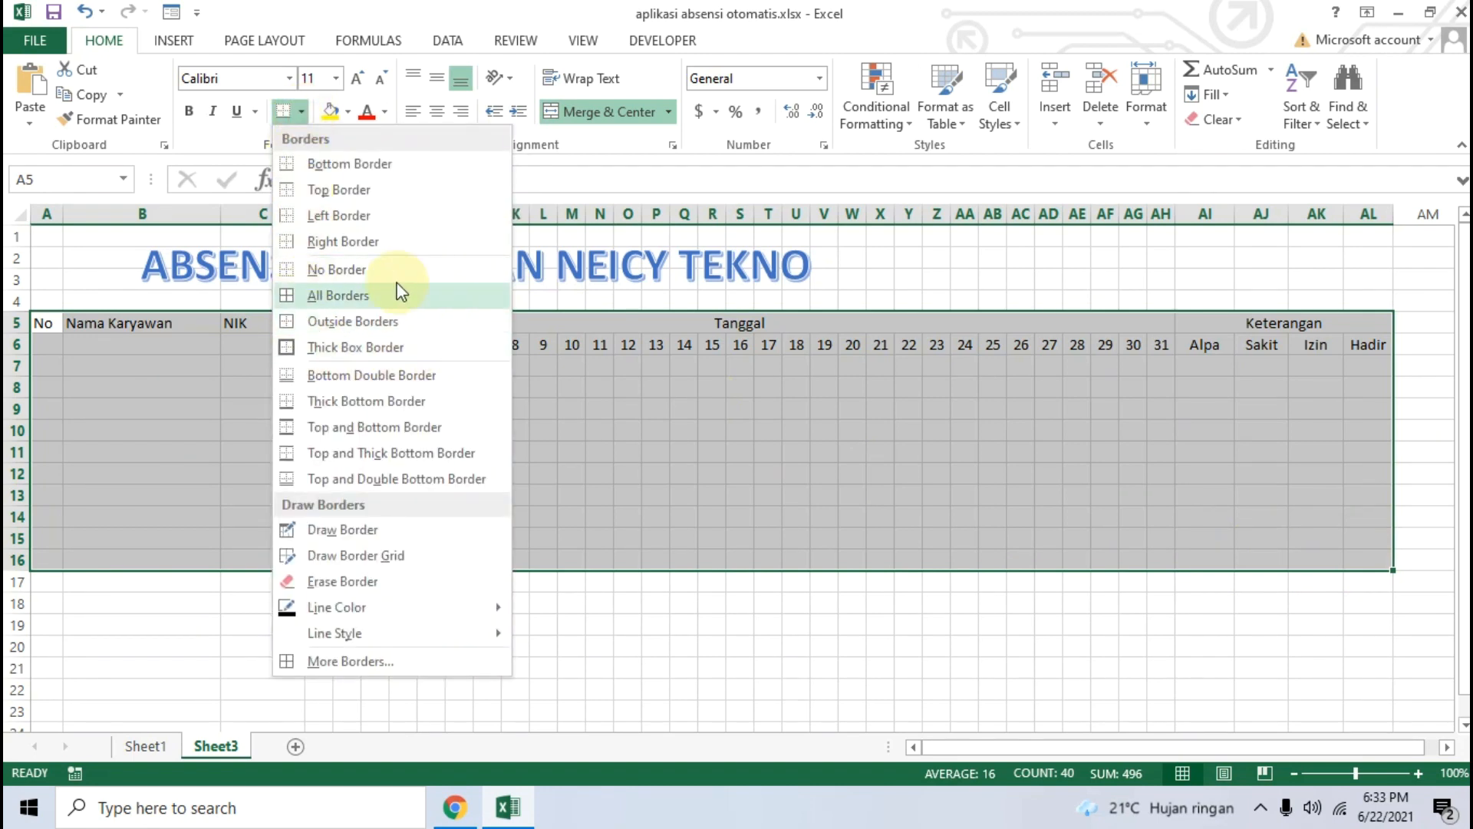
pyautogui.click(347, 301)
pyautogui.click(344, 449)
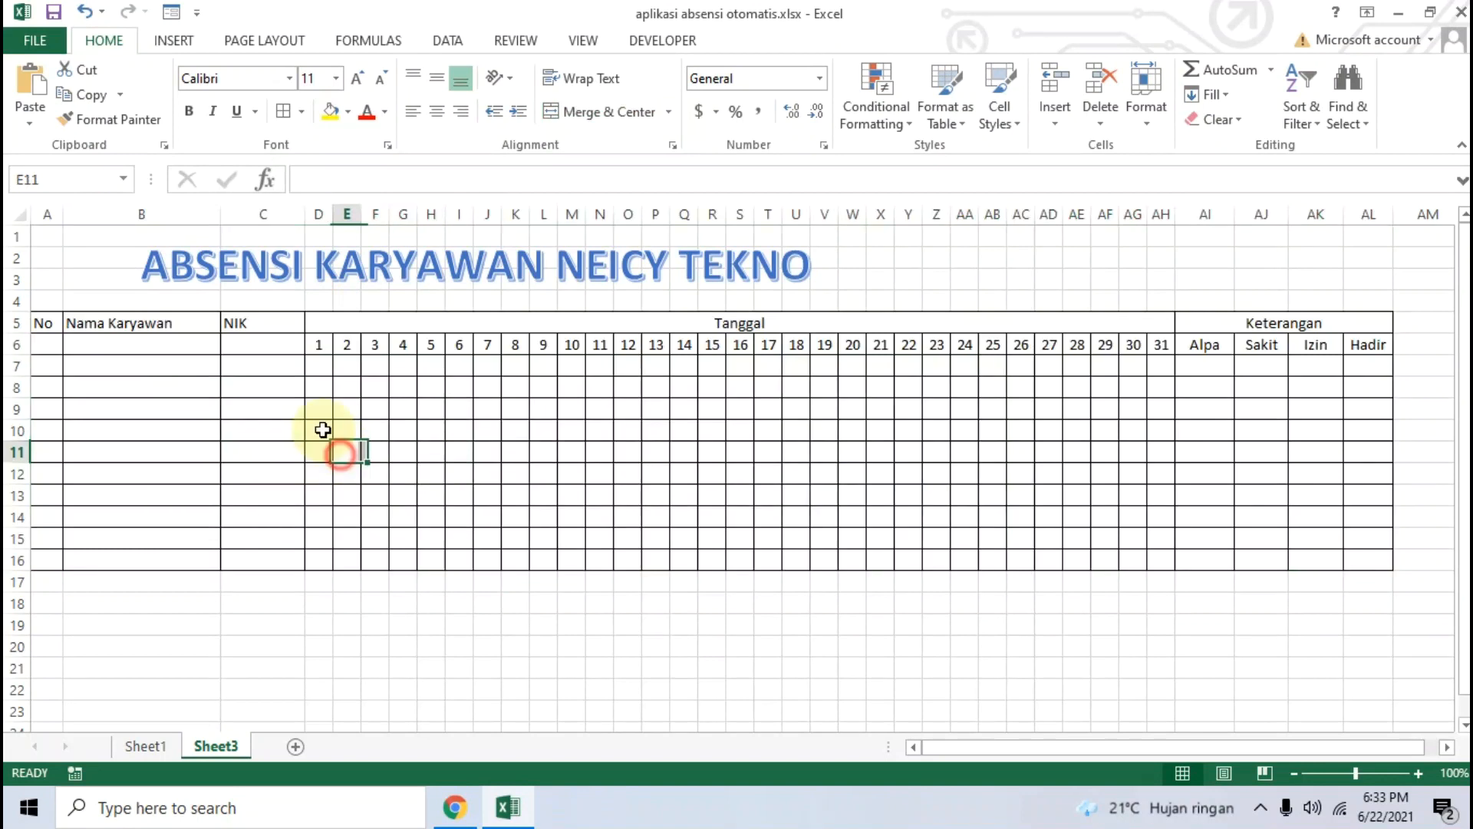
# Step: Center the No, Nama Karyawan and NIK headings horizontally in A5:C5
pyautogui.moveTo(50, 324); pyautogui.dragTo(246, 322)
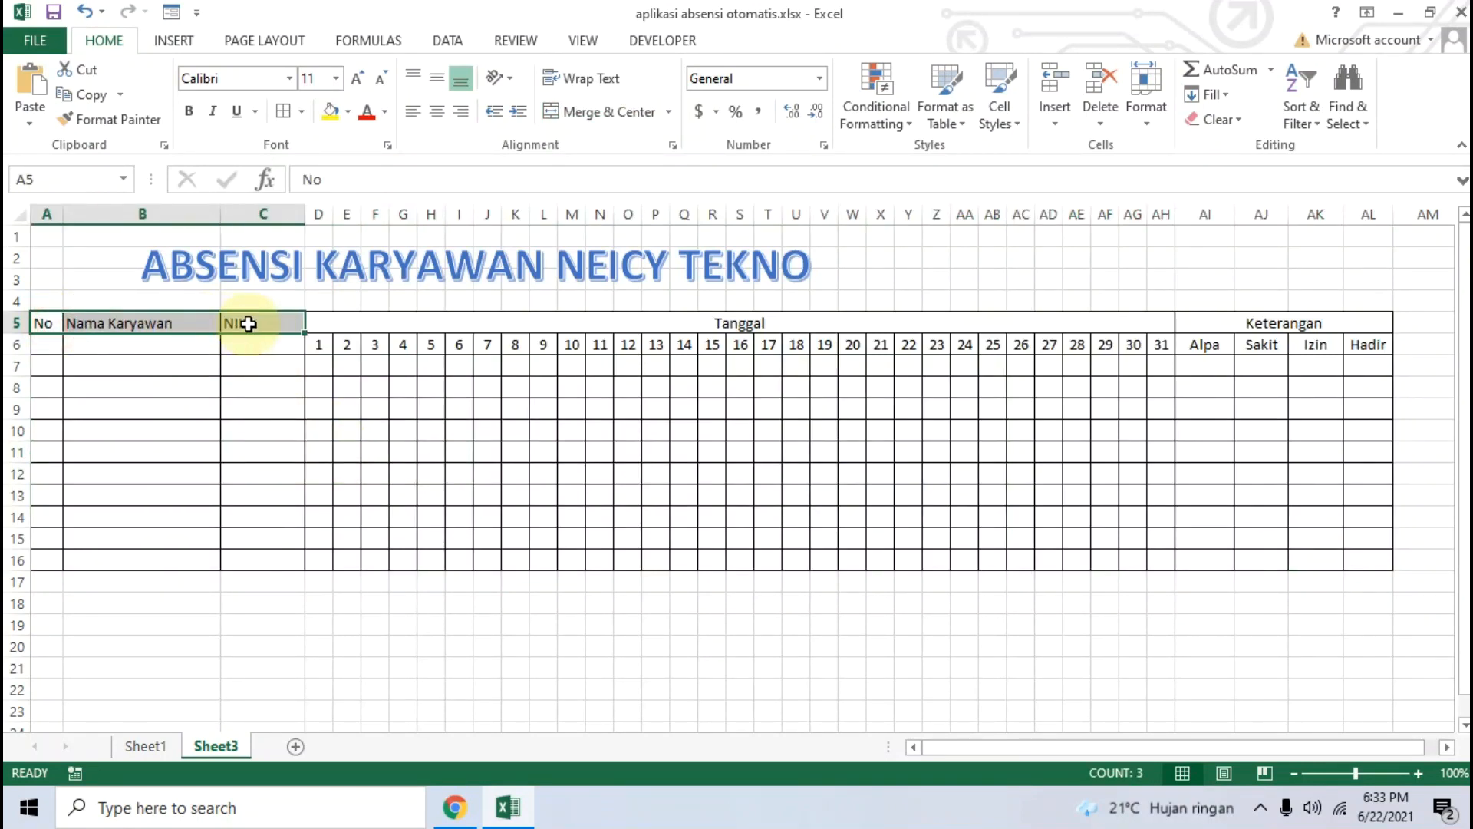
pyautogui.click(439, 114)
pyautogui.click(414, 620)
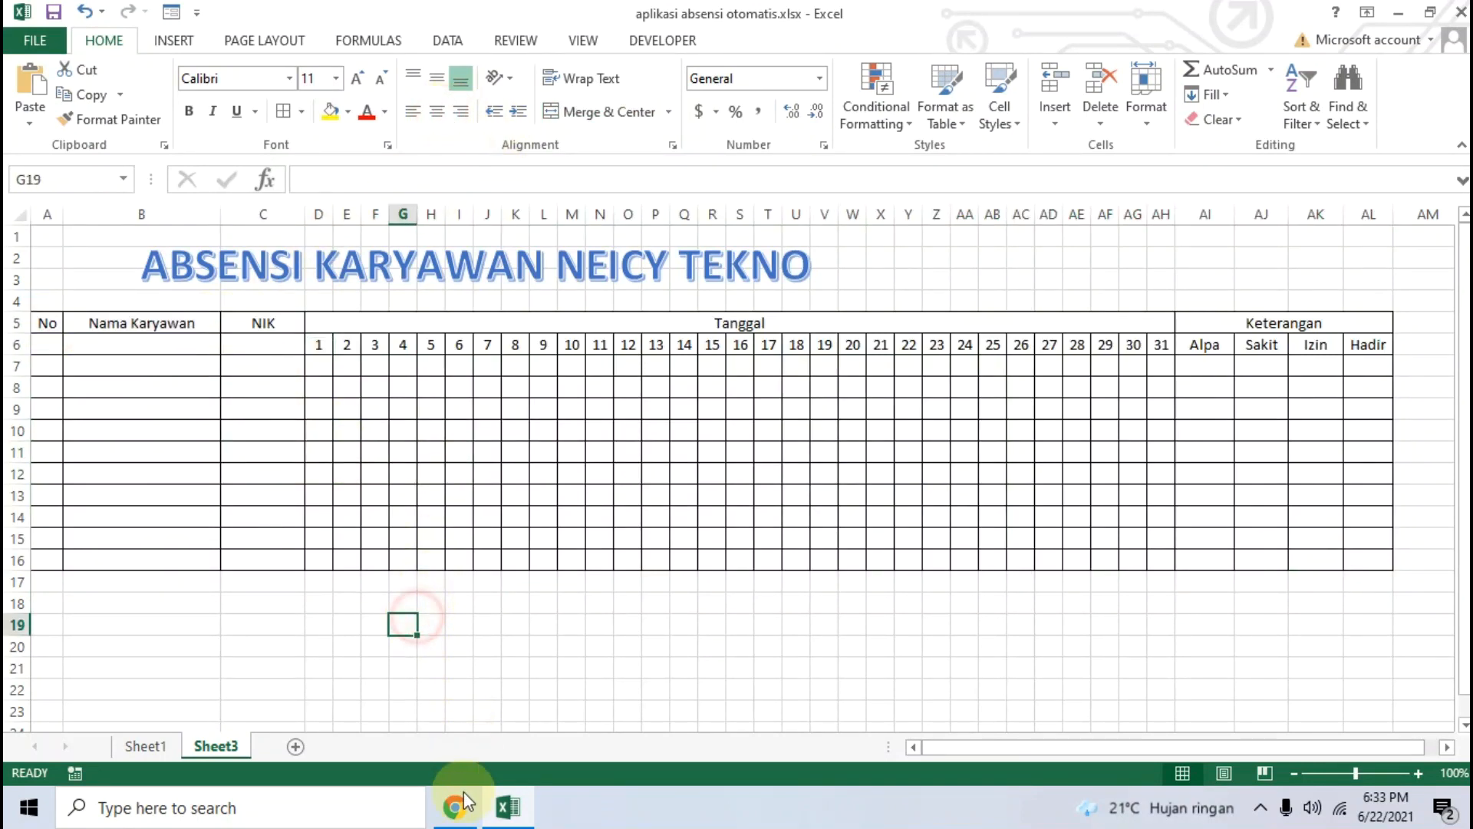
# Step: View the tutorial's filled-in sample table, and number the rows in A6:A16 of the workbook from 1 to 11
pyautogui.click(461, 804)
pyautogui.click(779, 756)
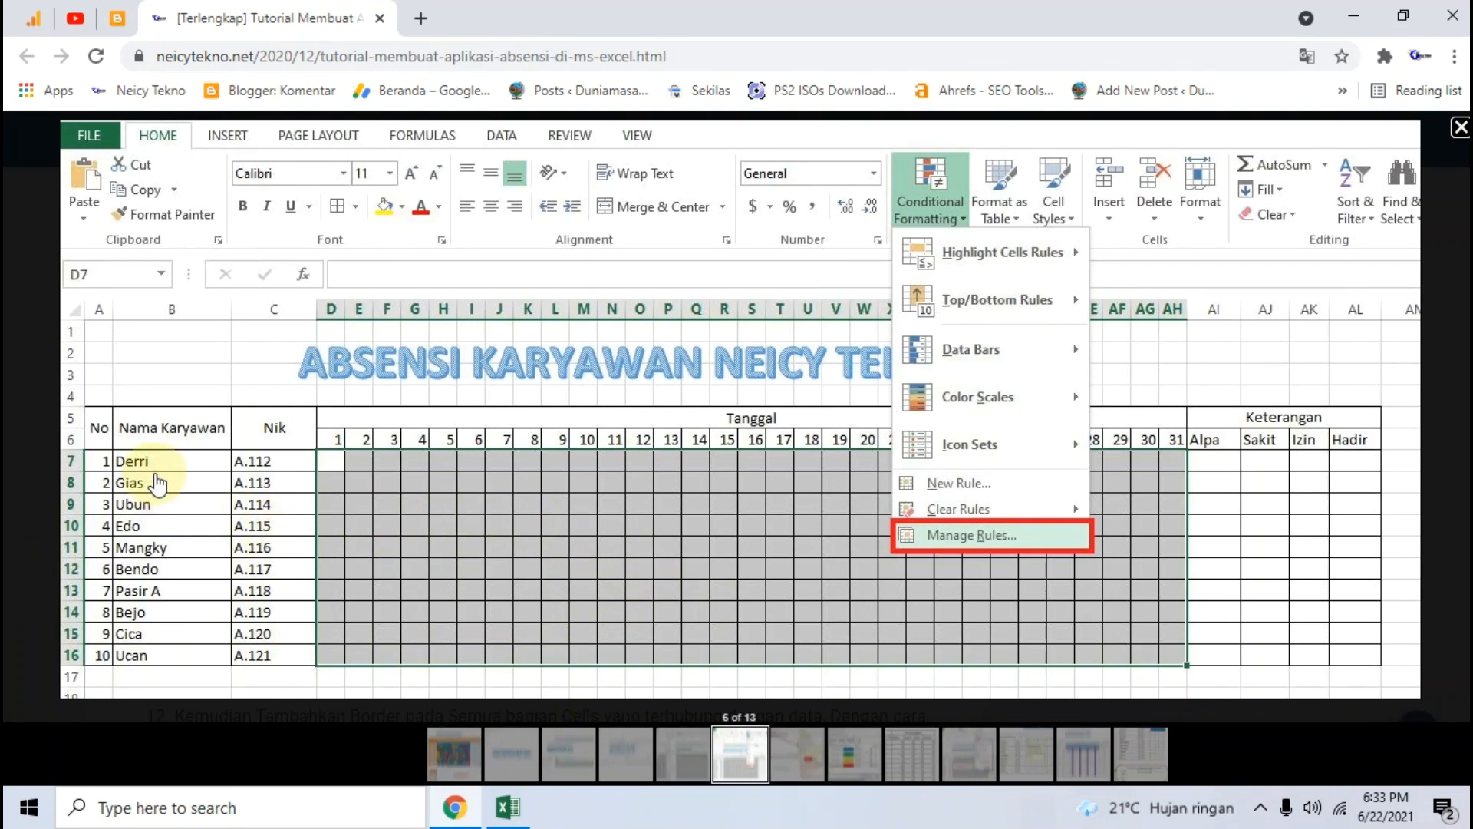
pyautogui.click(511, 813)
pyautogui.click(45, 355)
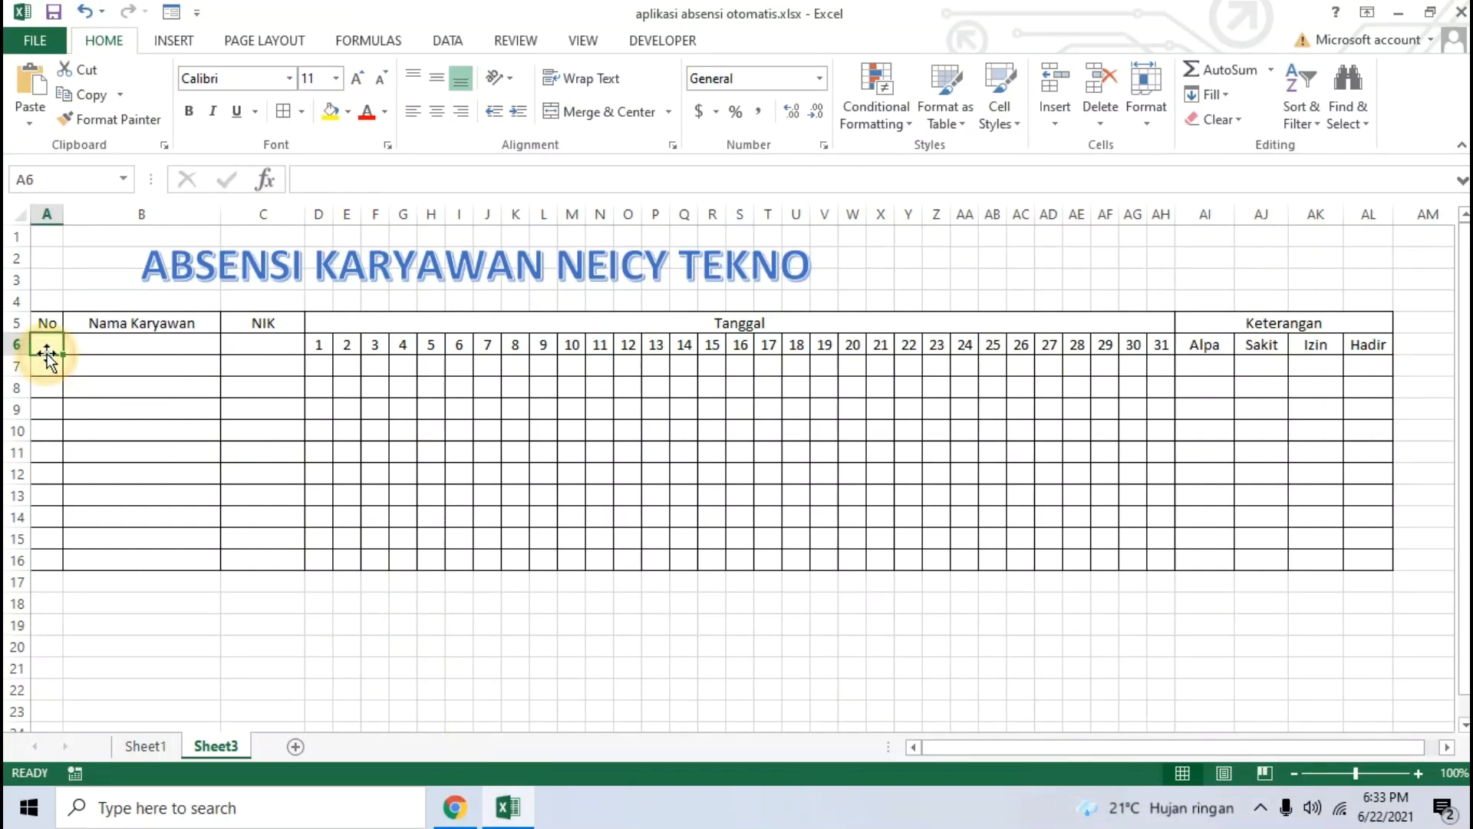
pyautogui.write('1')
pyautogui.press('Return')
pyautogui.write('2')
pyautogui.press('Tab')
pyautogui.moveTo(56, 347); pyautogui.dragTo(65, 566)
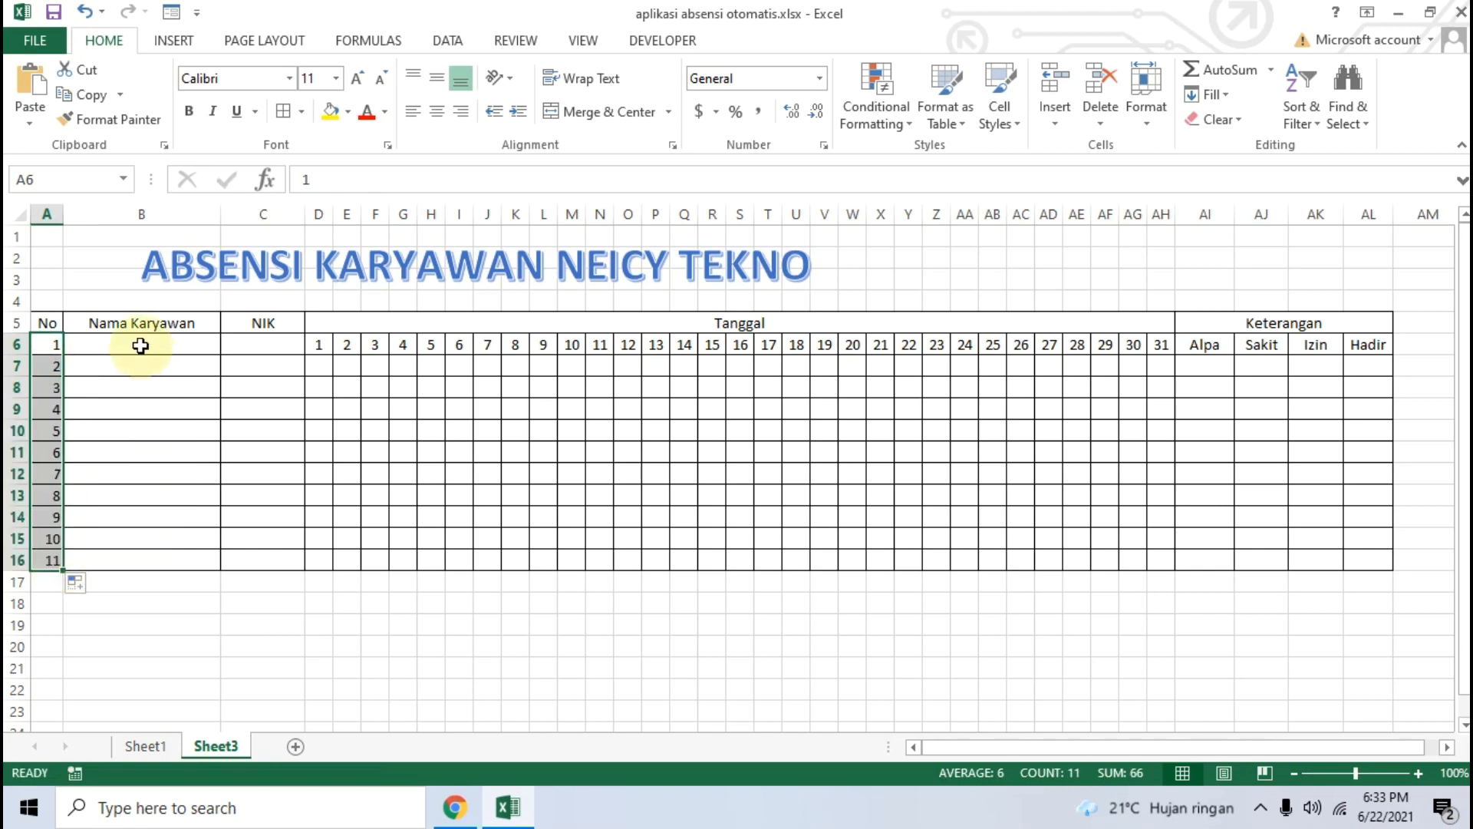
# Step: Enter the first three employees' names under Nama Karyawan in cells B6 to B8
pyautogui.click(145, 352)
pyautogui.write('Der')
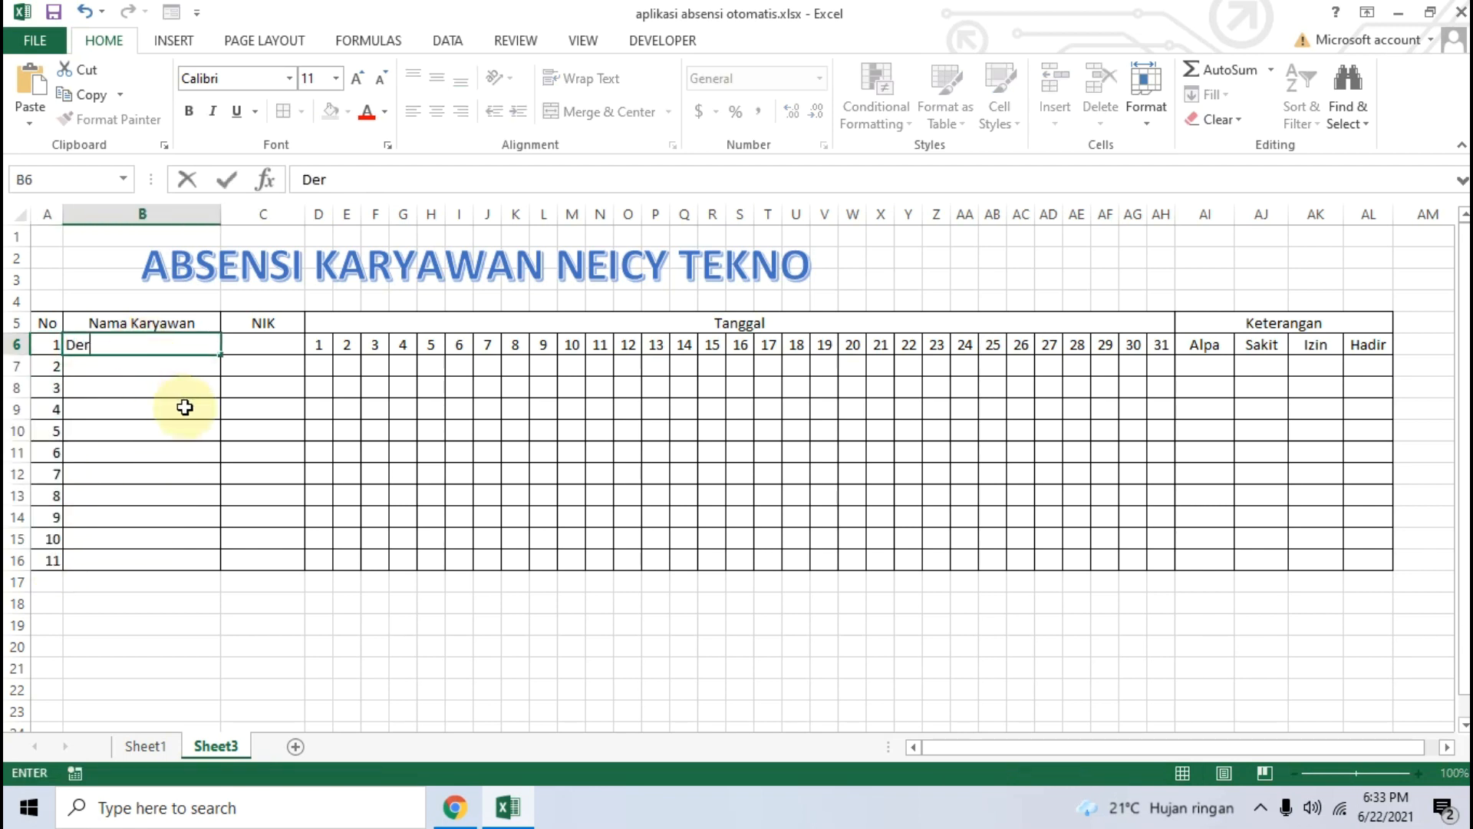
pyautogui.write('i')
pyautogui.press('Return')
pyautogui.write('Gu')
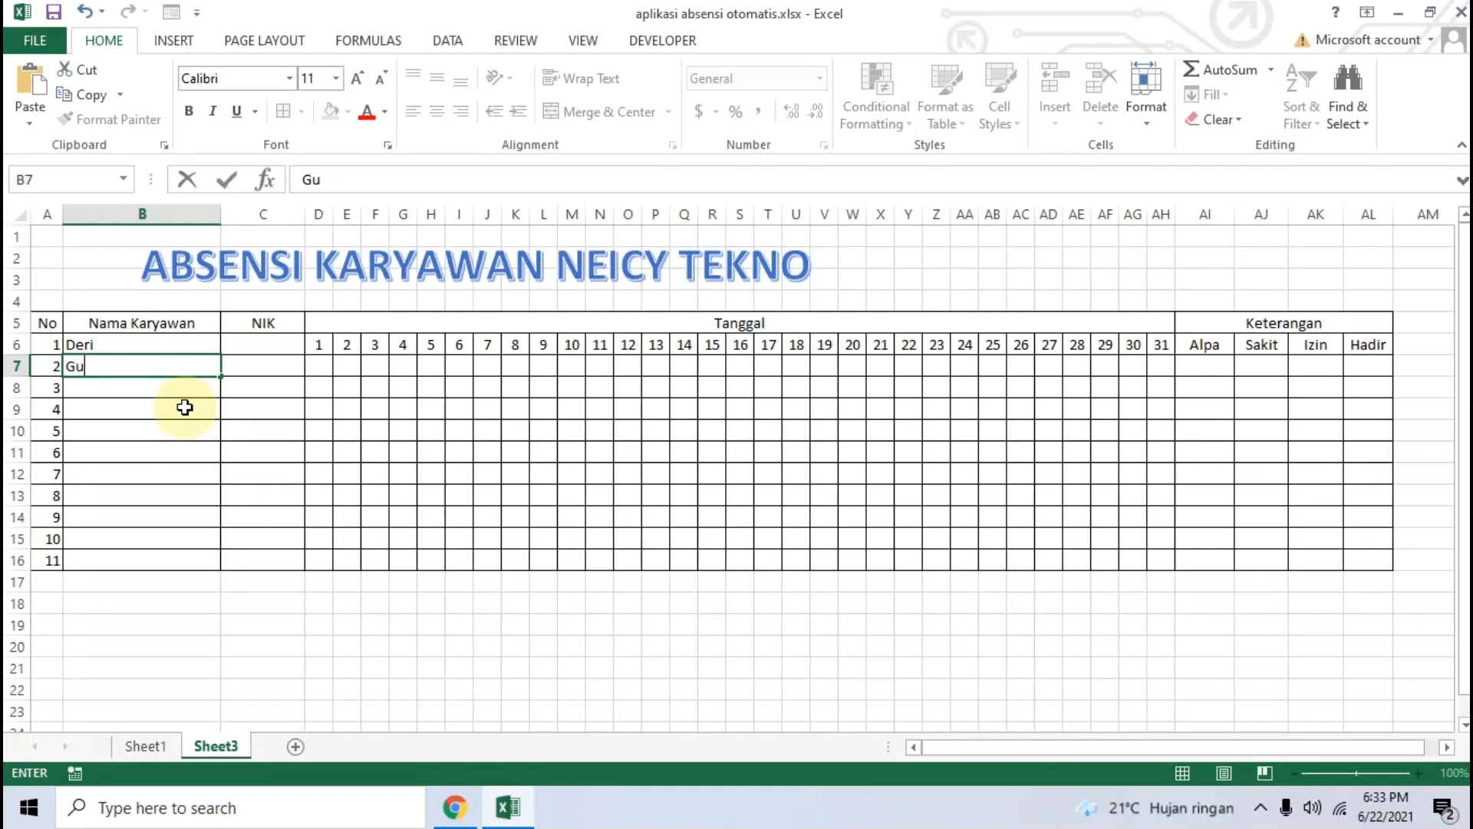
pyautogui.write('yas')
pyautogui.press('Return')
pyautogui.write('Gyast')
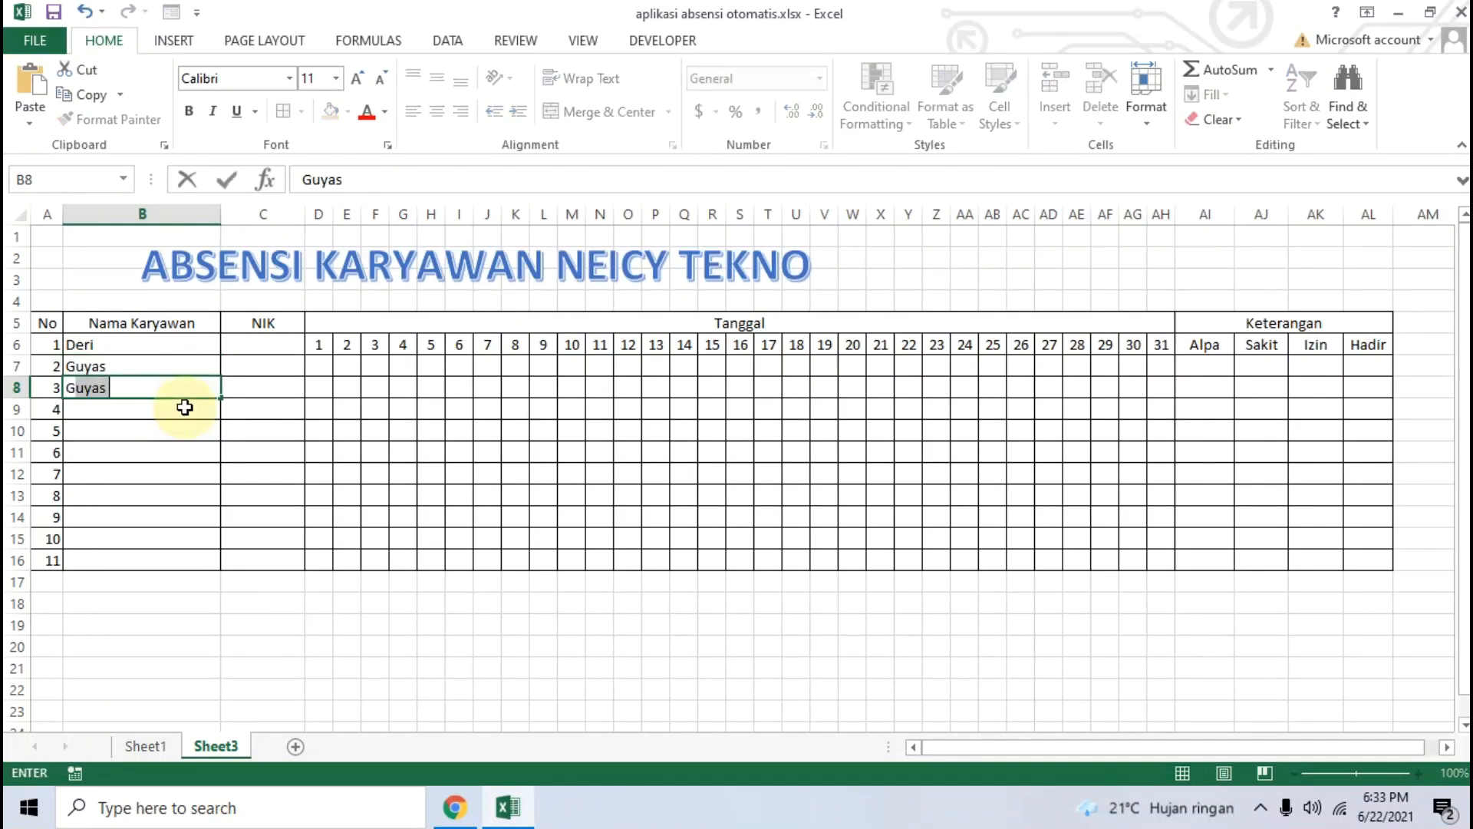
pyautogui.press('Left')
pyautogui.write('Eddo')
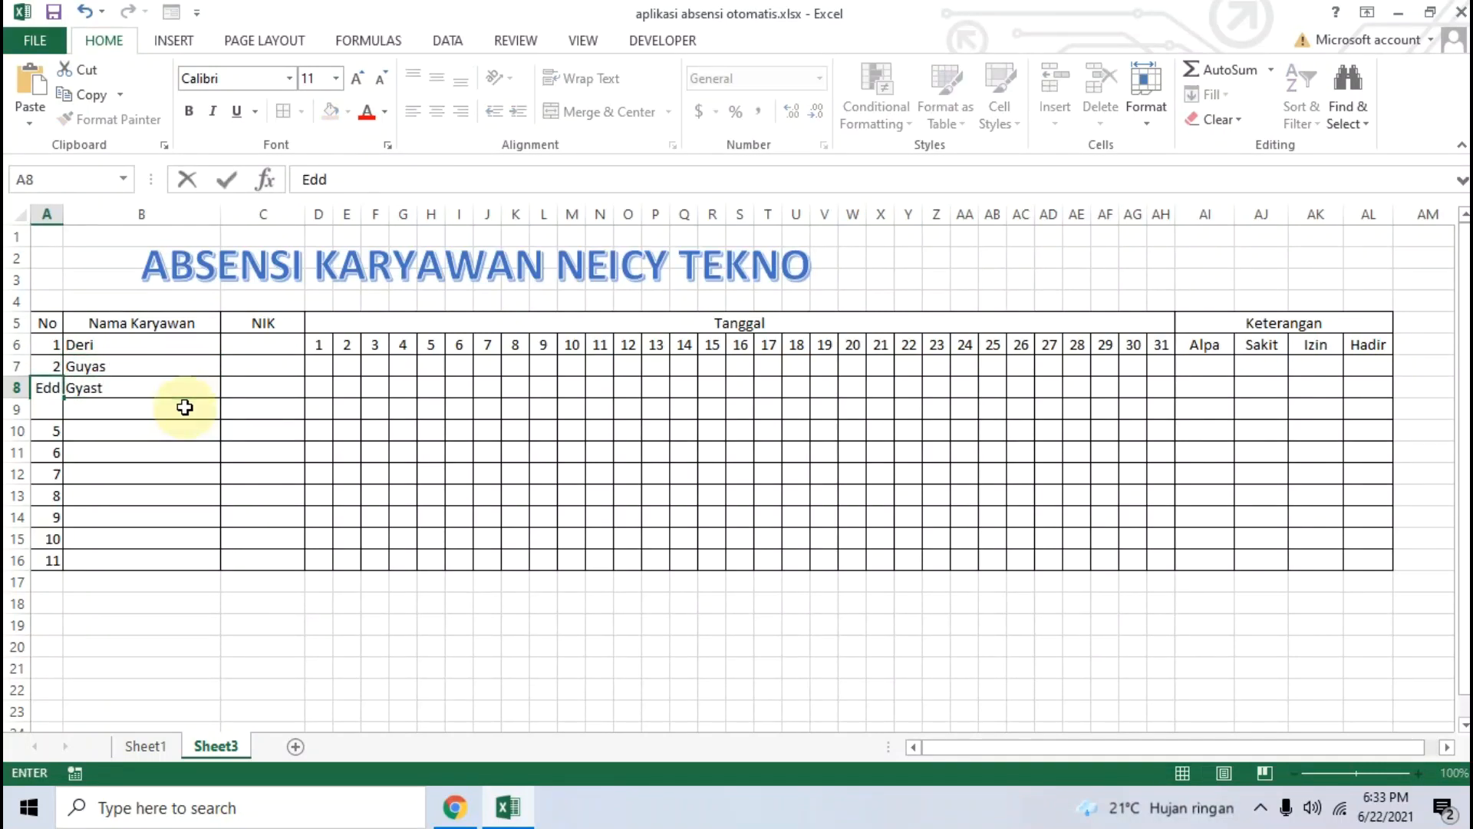
pyautogui.press('Return')
pyautogui.press('Down')
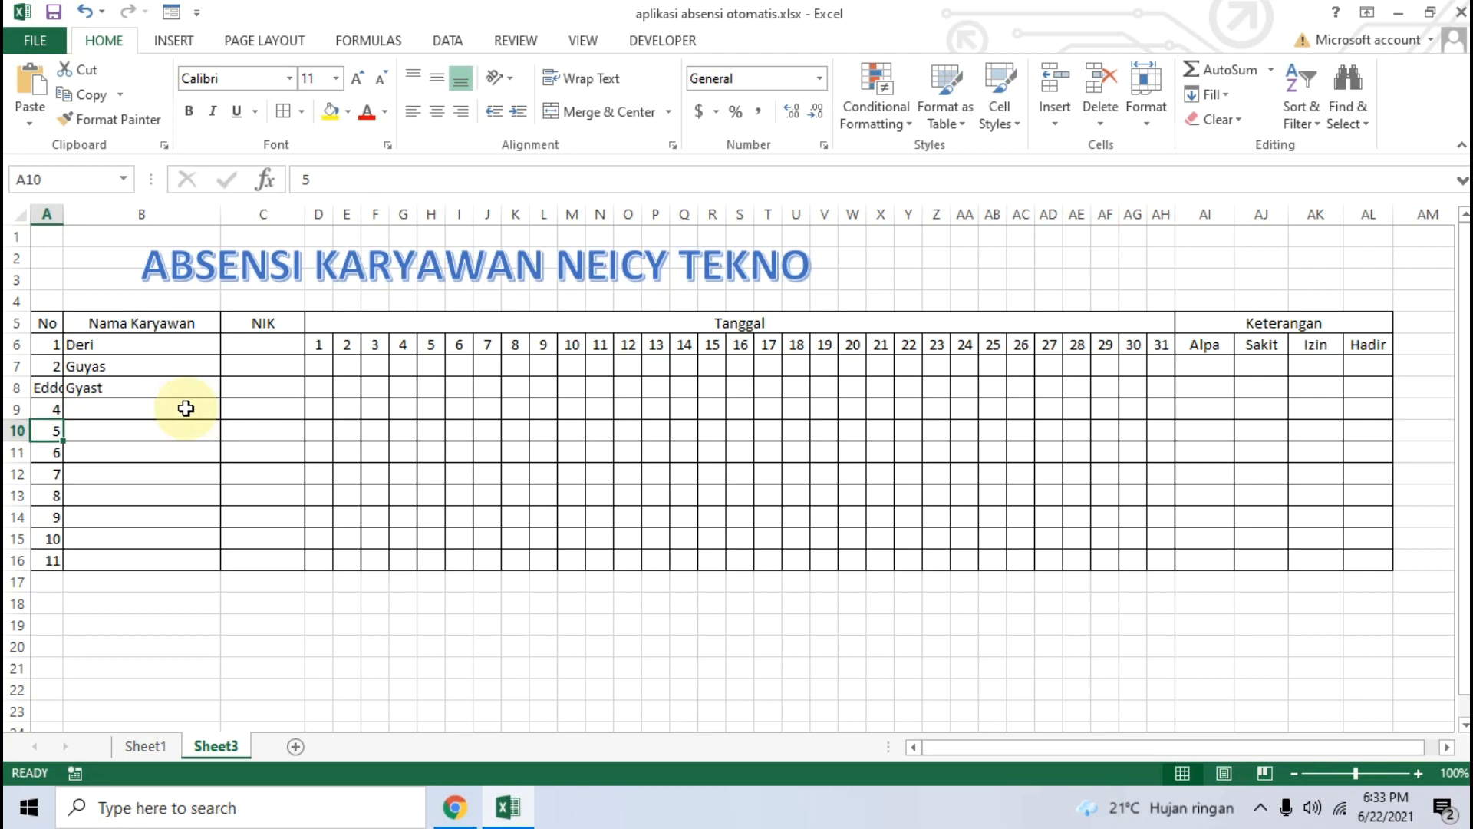
pyautogui.press('Up')
pyautogui.press('Up')
pyautogui.hotkey('ctrl', 'z')
pyautogui.press('Right')
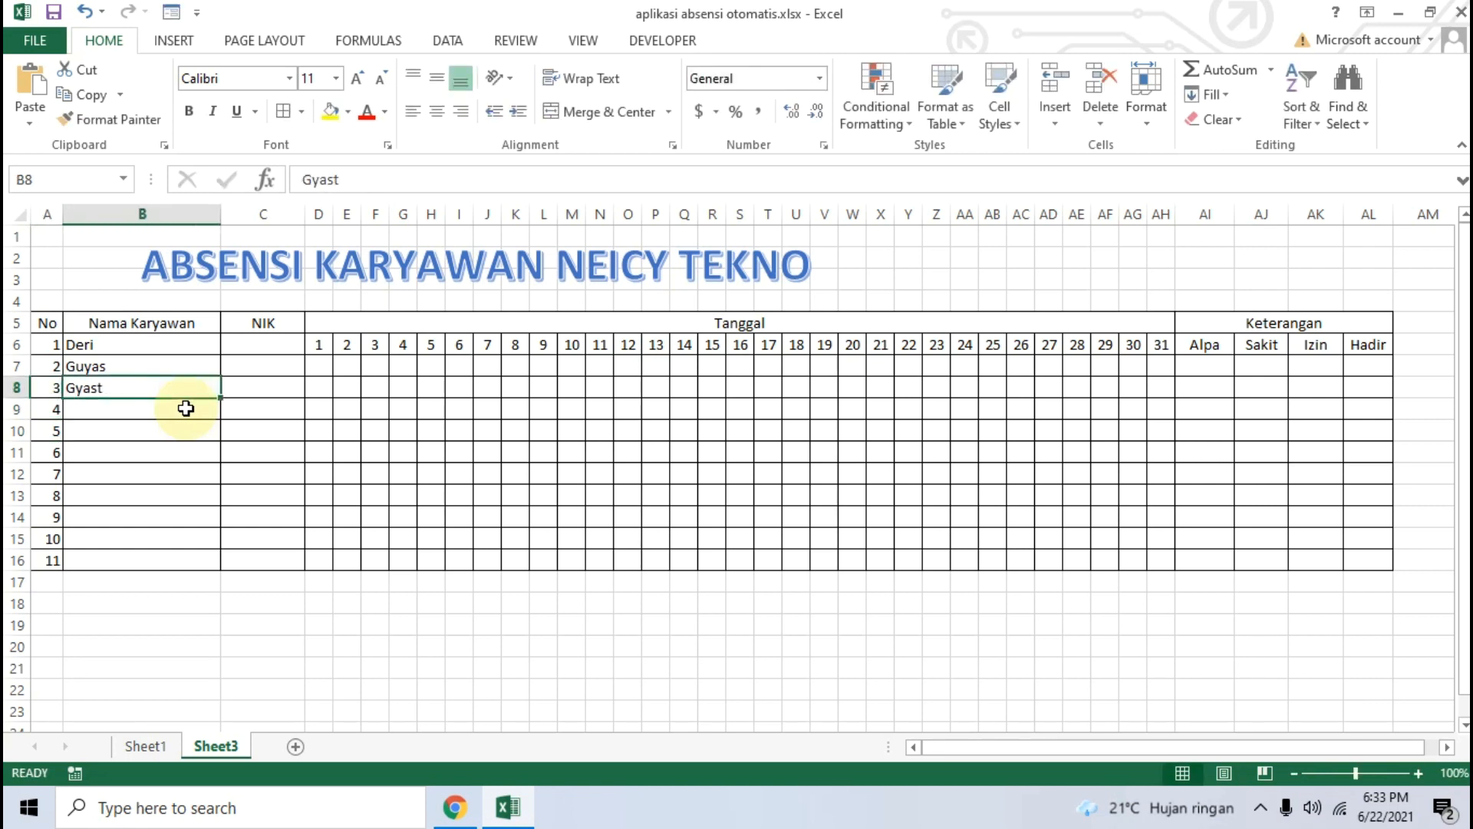
# Step: Enter the next three employees' names under Nama Karyawan in cells B9 to B11
pyautogui.click(186, 408)
pyautogui.write('Edd')
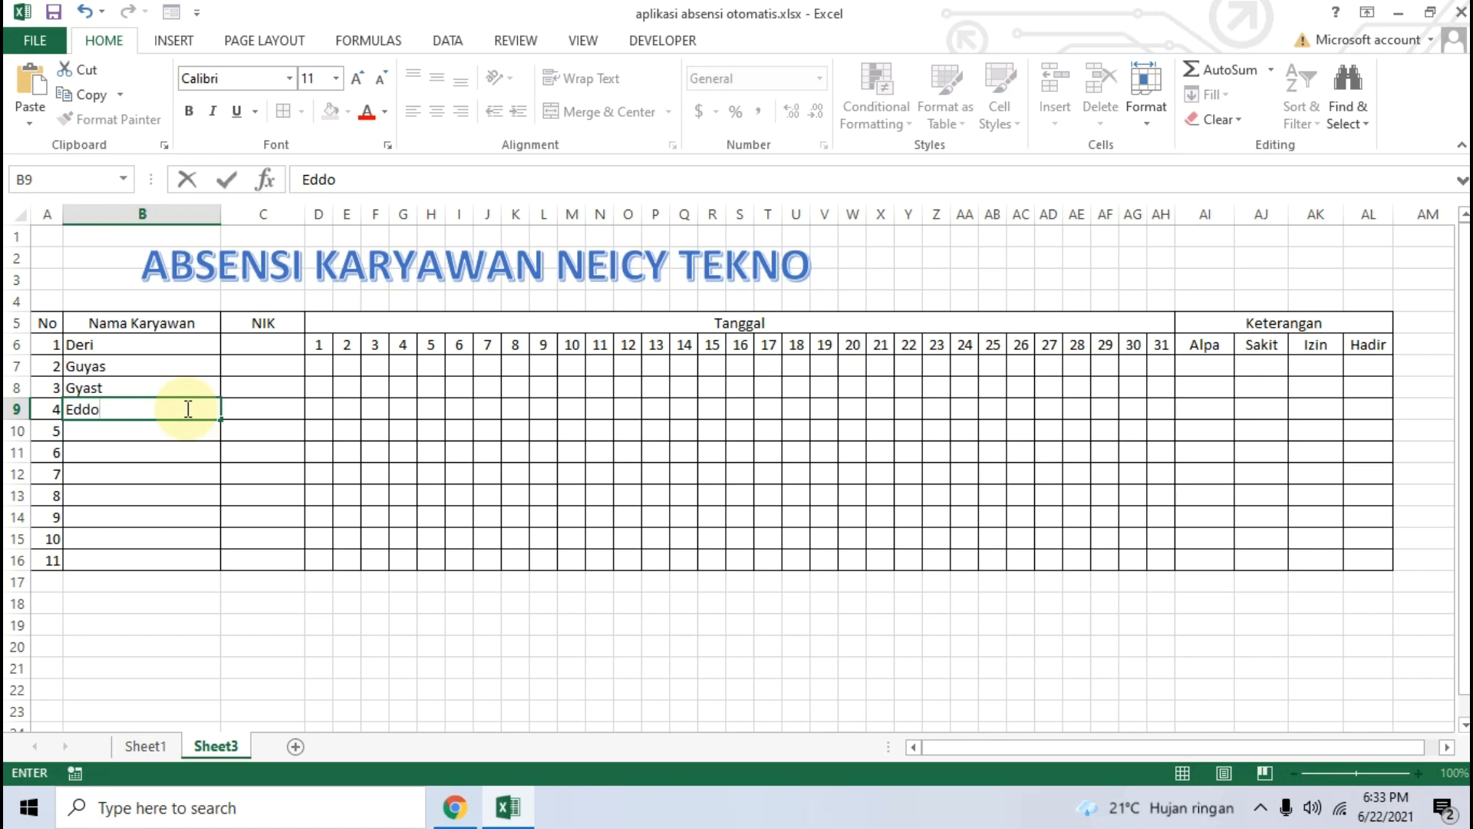
pyautogui.write('o')
pyautogui.press('Return')
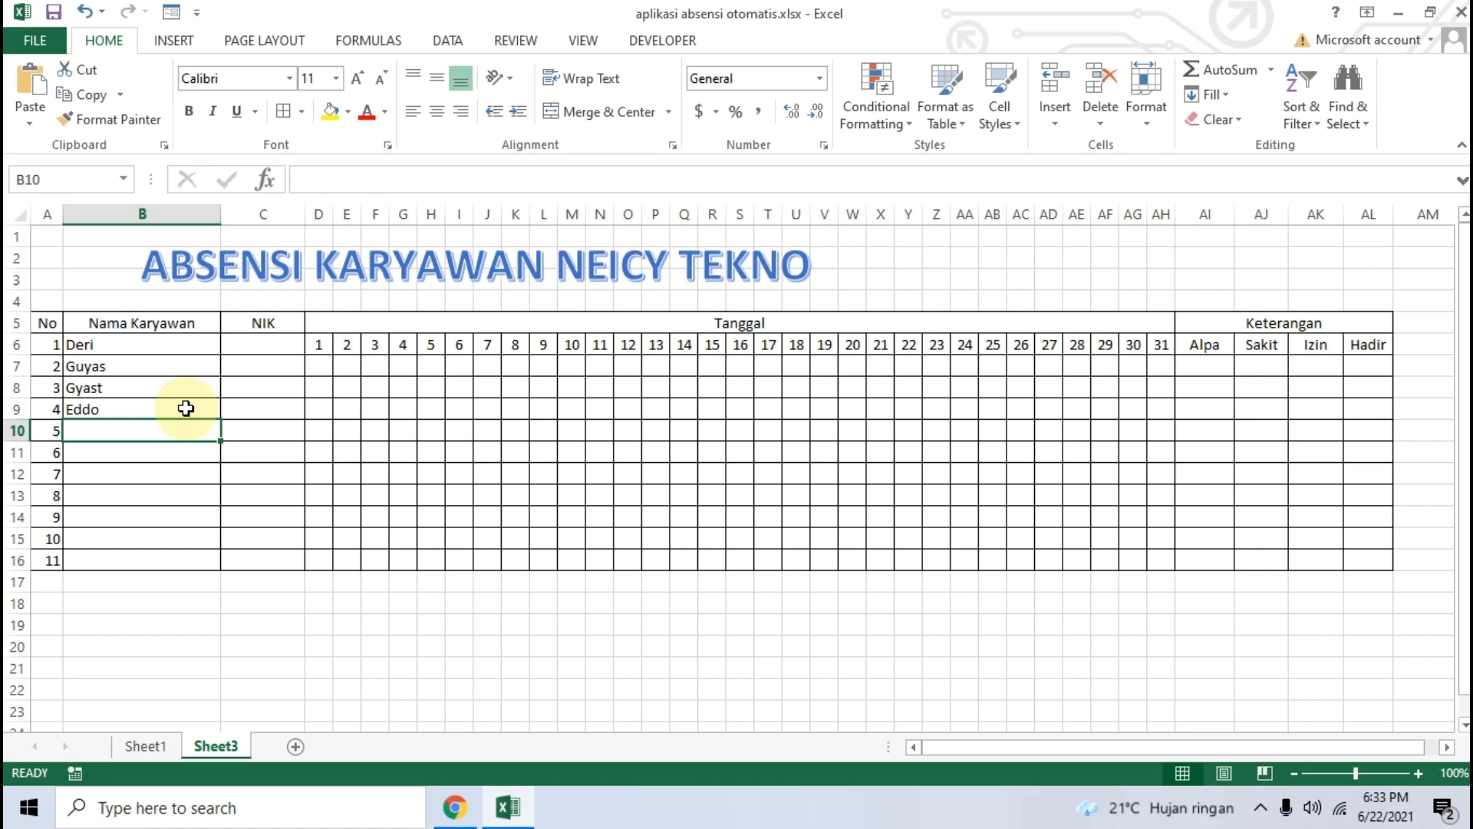
pyautogui.write('Diki')
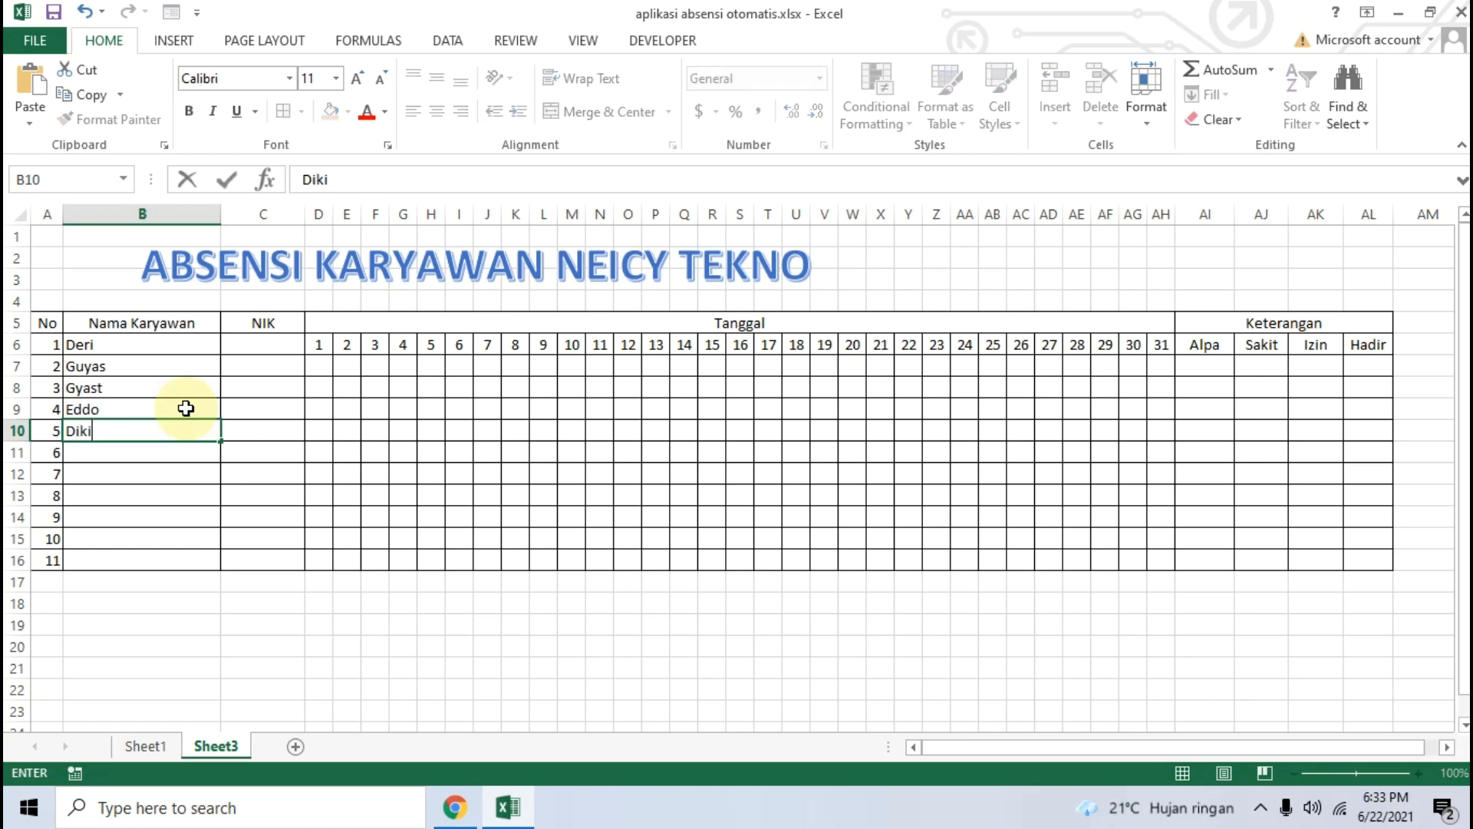
pyautogui.press('Return')
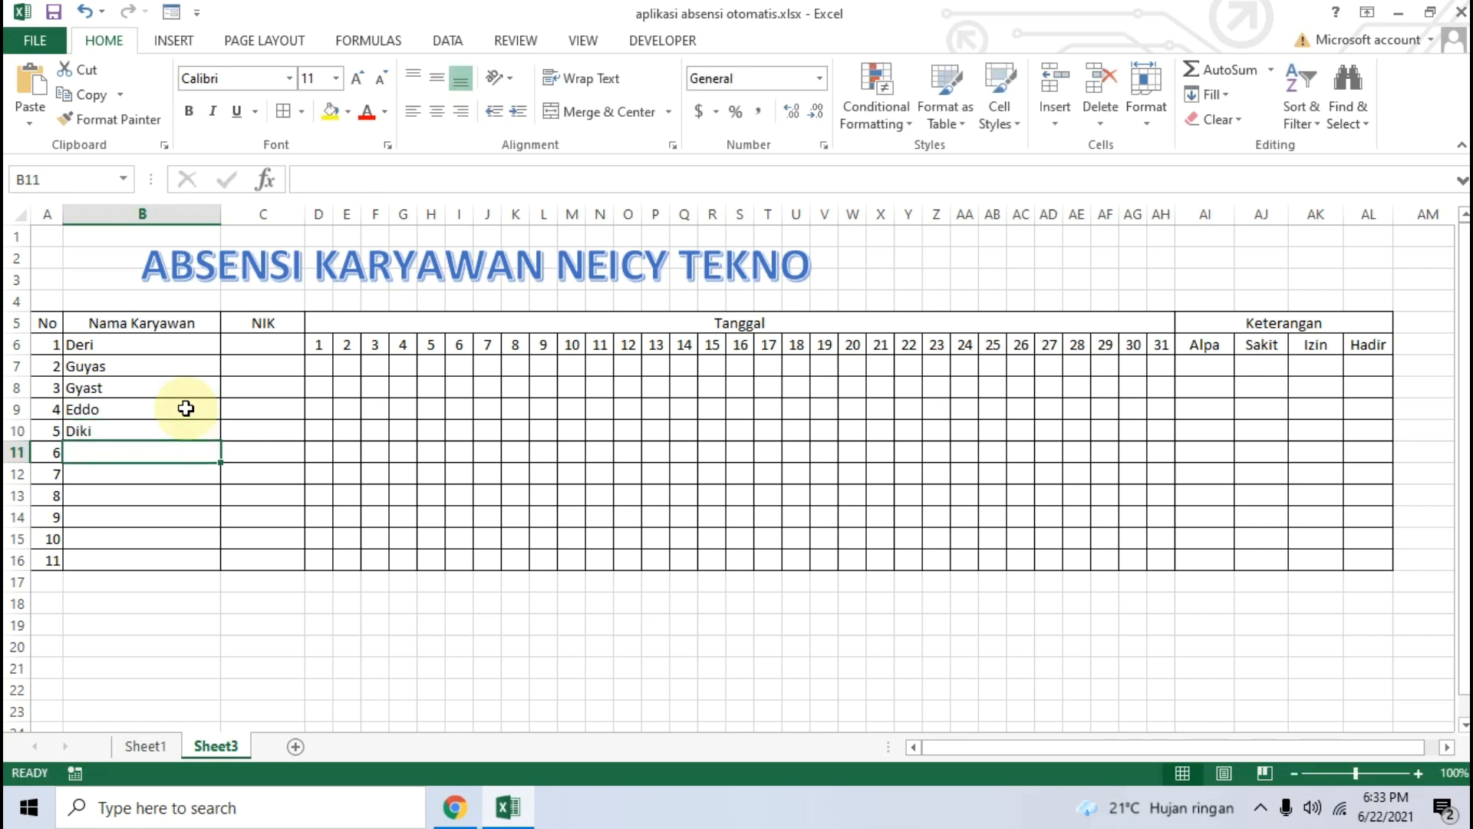
pyautogui.write('Okky')
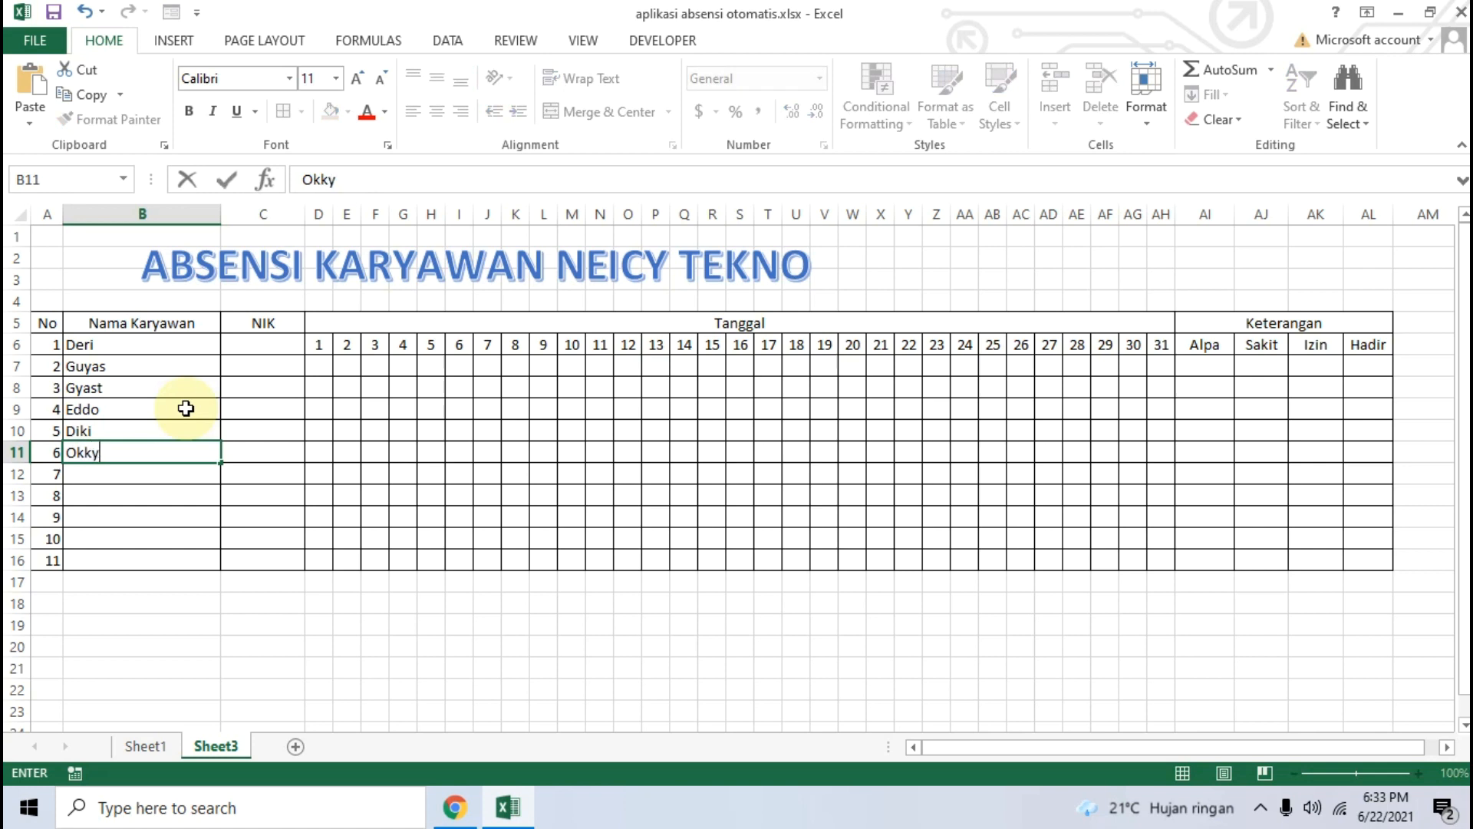
pyautogui.press('Return')
# Step: Fill in the remaining five employees' names under Nama Karyawan in cells B12 to B16
pyautogui.write('H')
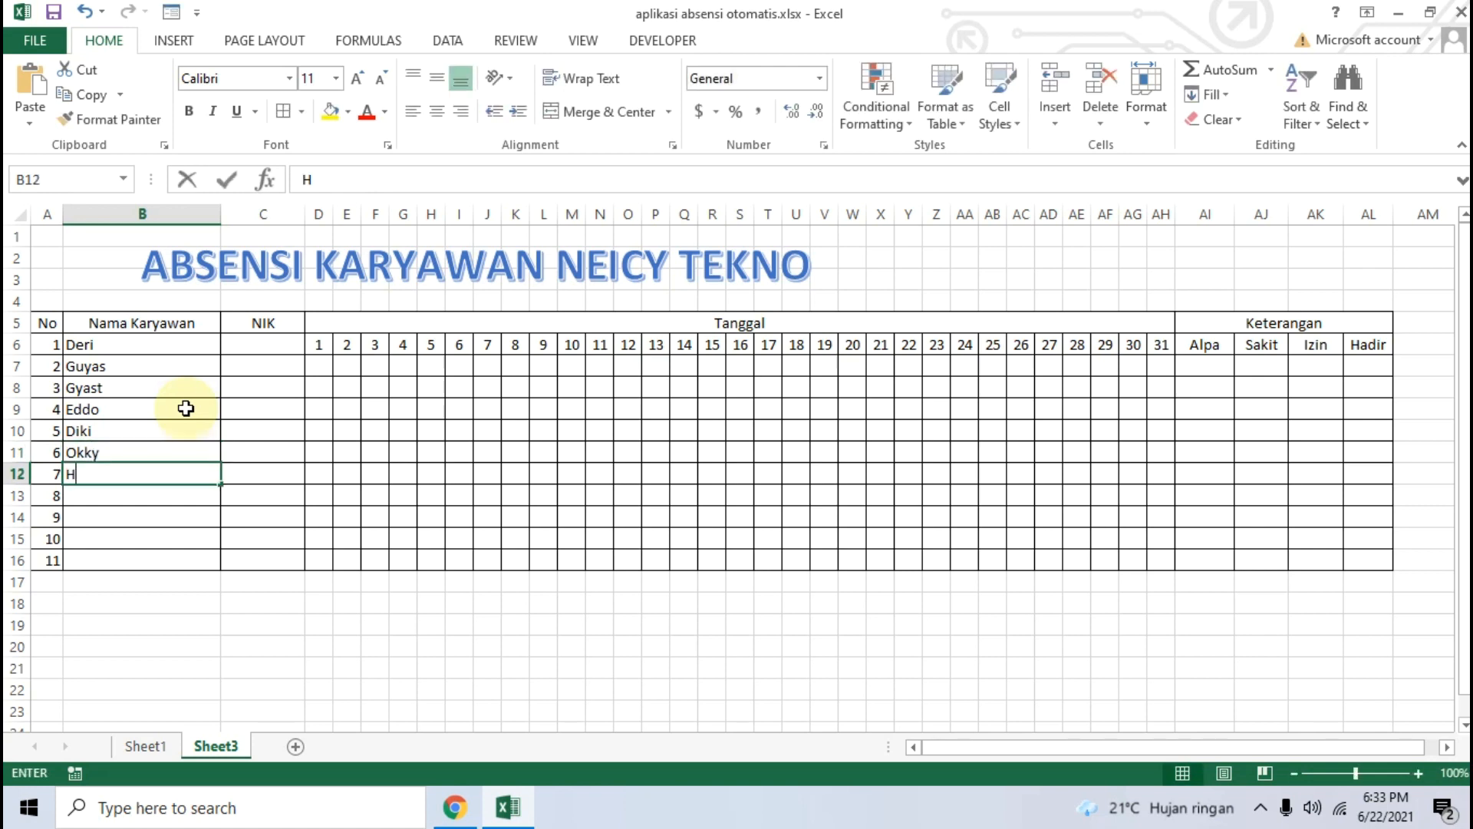
pyautogui.write('endro')
pyautogui.press('Return')
pyautogui.write('Bendo')
pyautogui.press('Return')
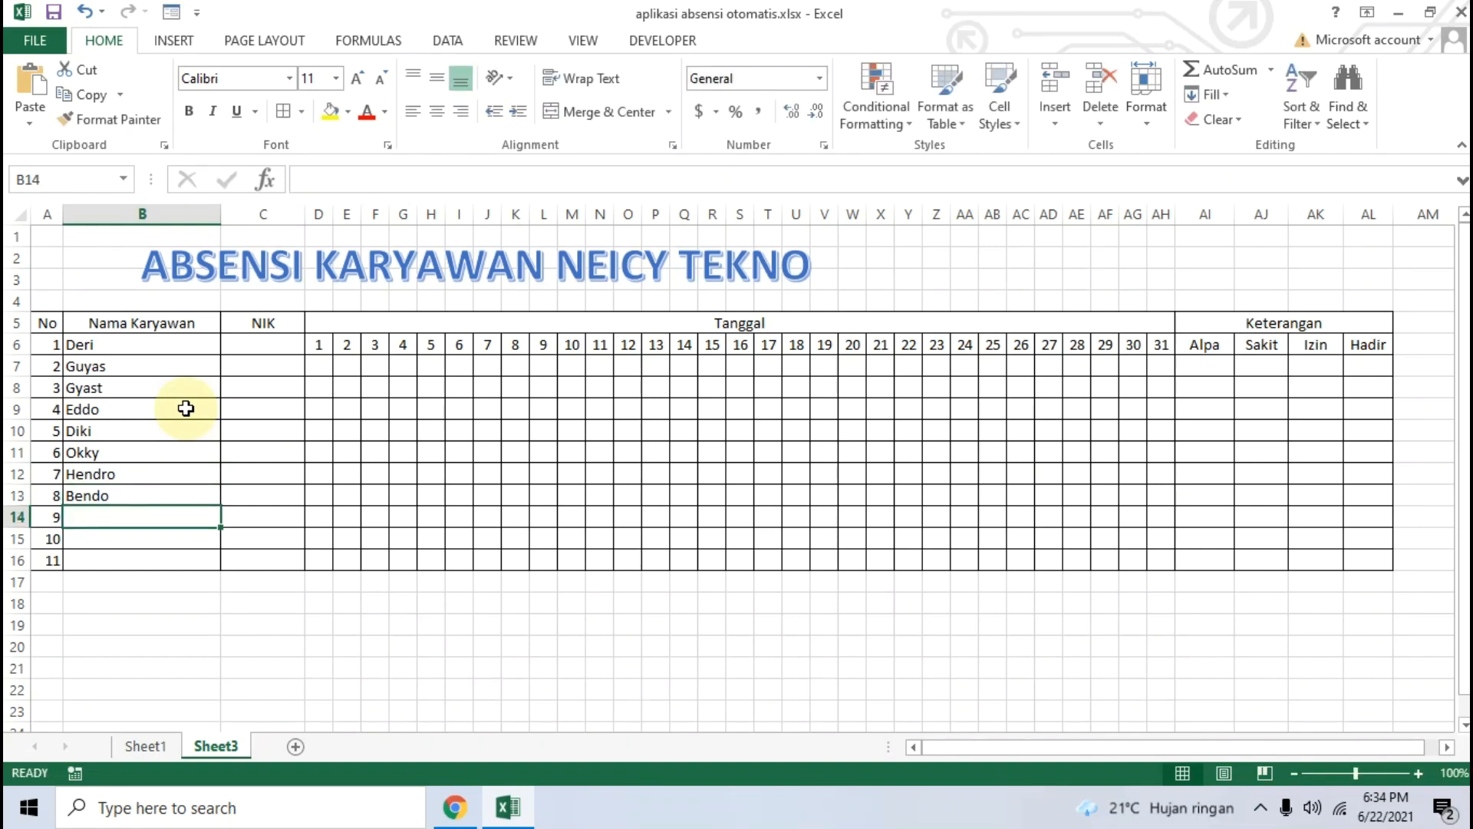
pyautogui.write('Bejo')
pyautogui.press('Return')
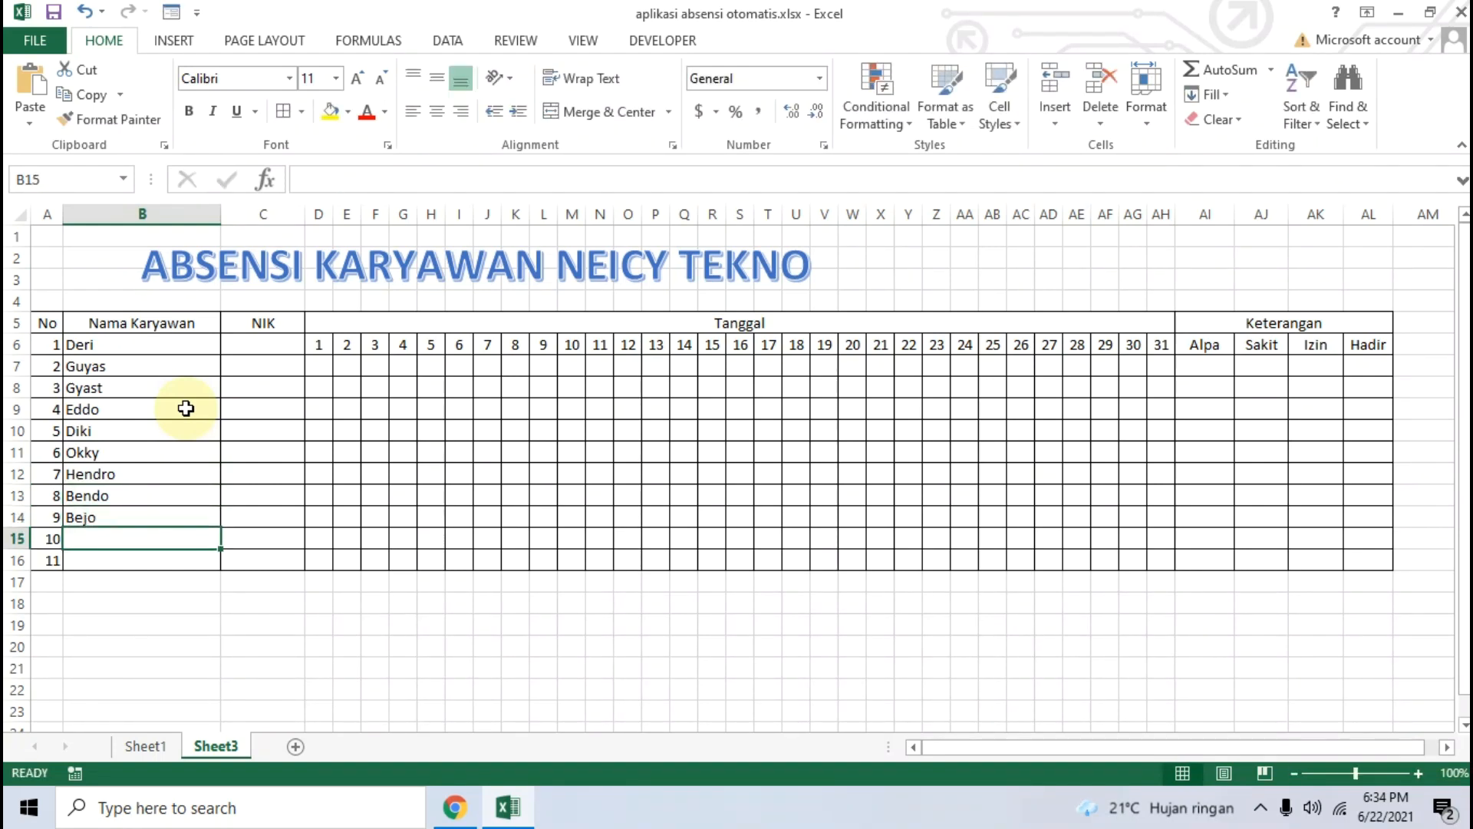
pyautogui.write('Efef')
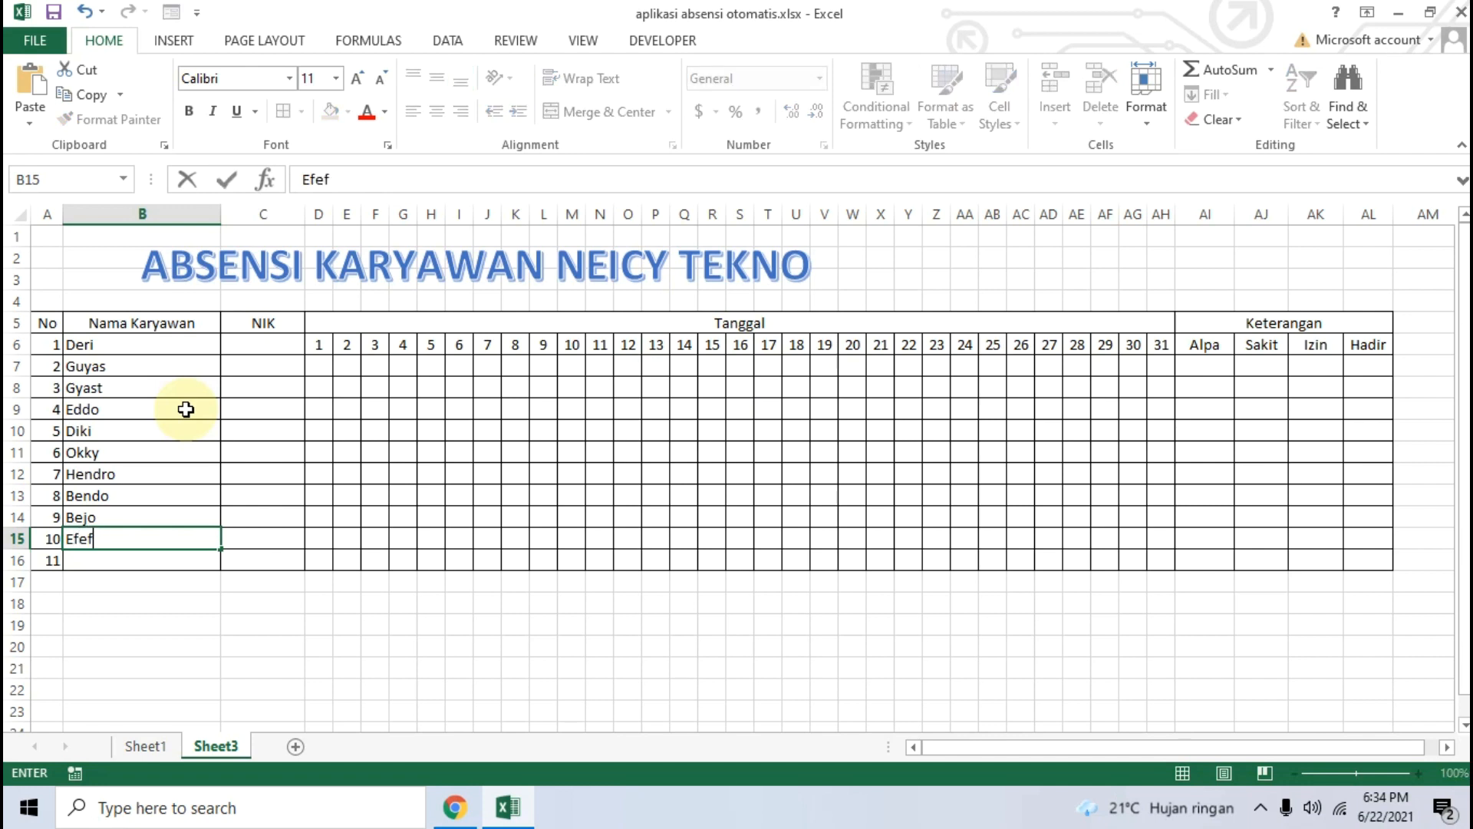
pyautogui.press('Return')
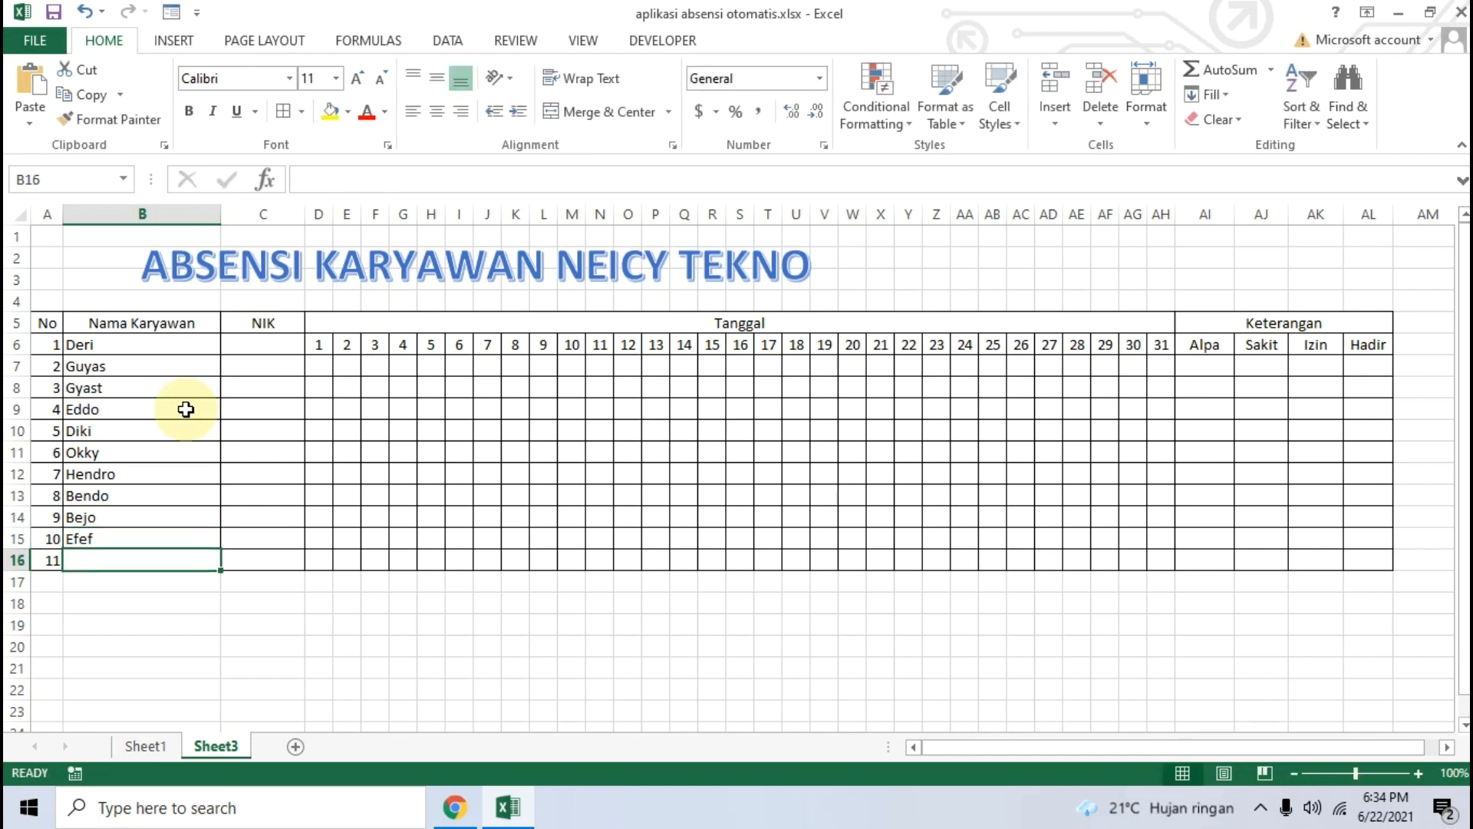
pyautogui.write('Pabji')
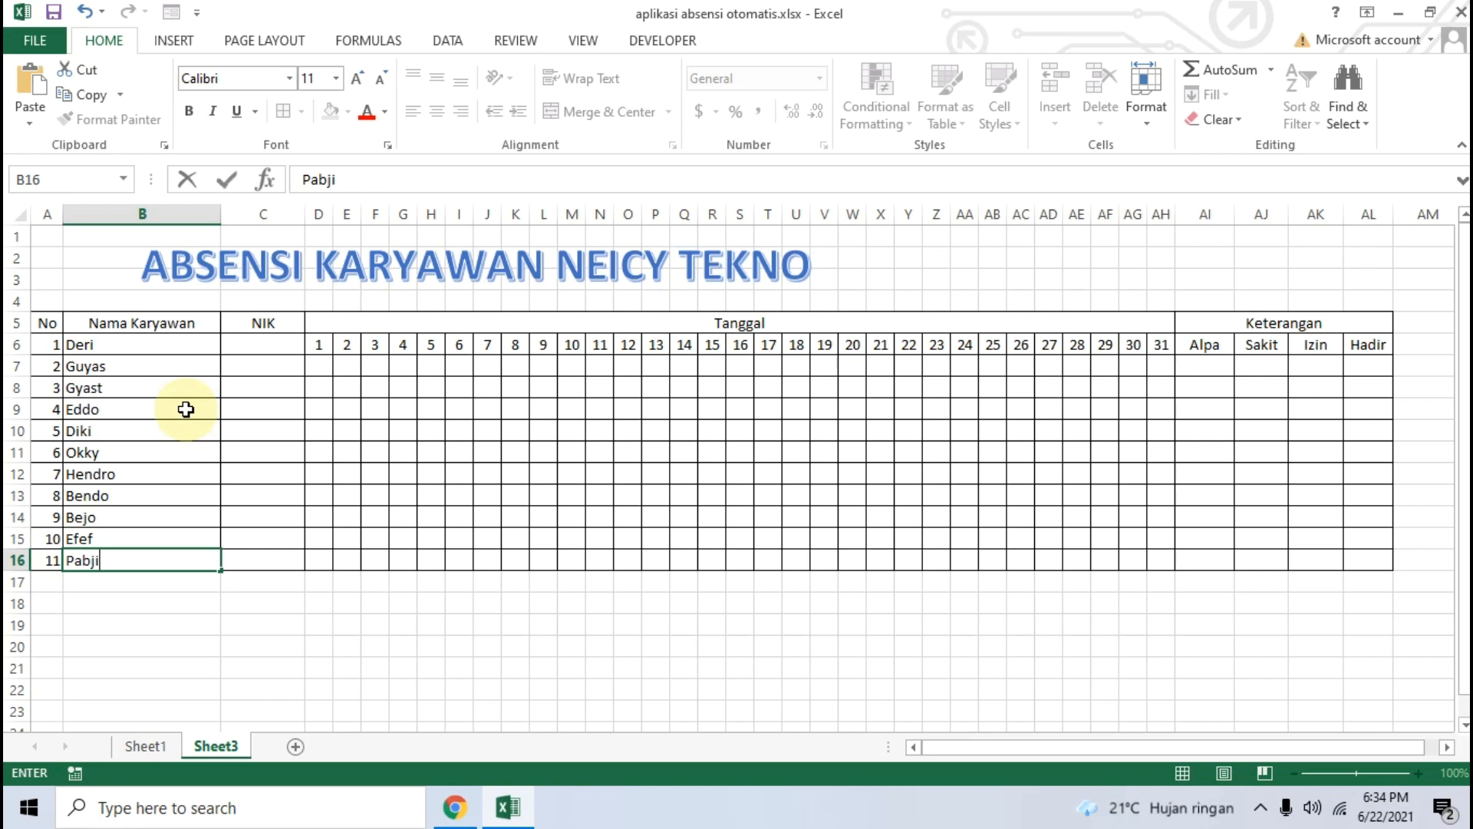
pyautogui.press('Tab')
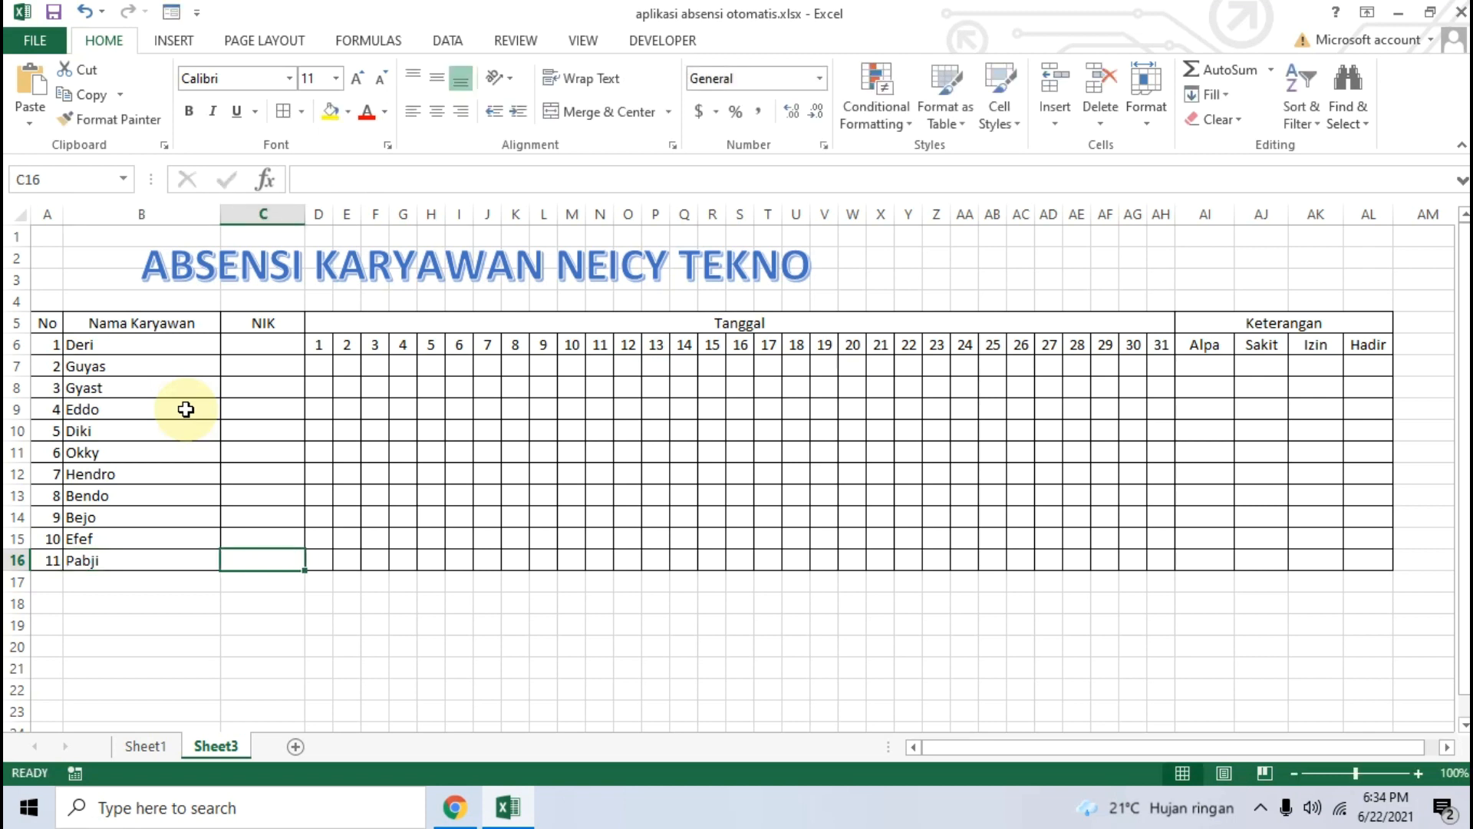
# Step: Clear the first employee's name in B6 and the row number in A6
pyautogui.click(269, 343)
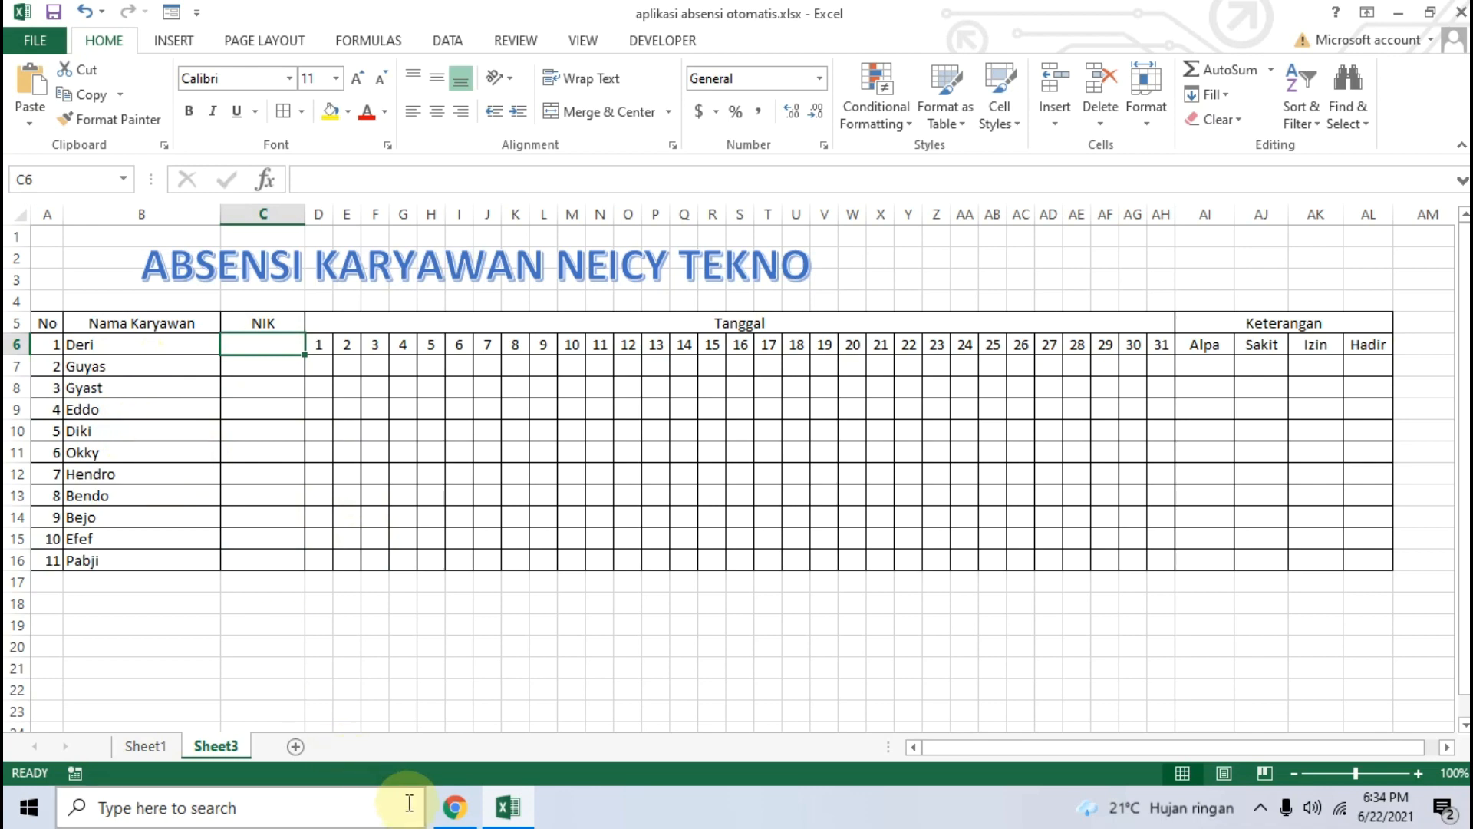
pyautogui.click(453, 819)
pyautogui.click(452, 819)
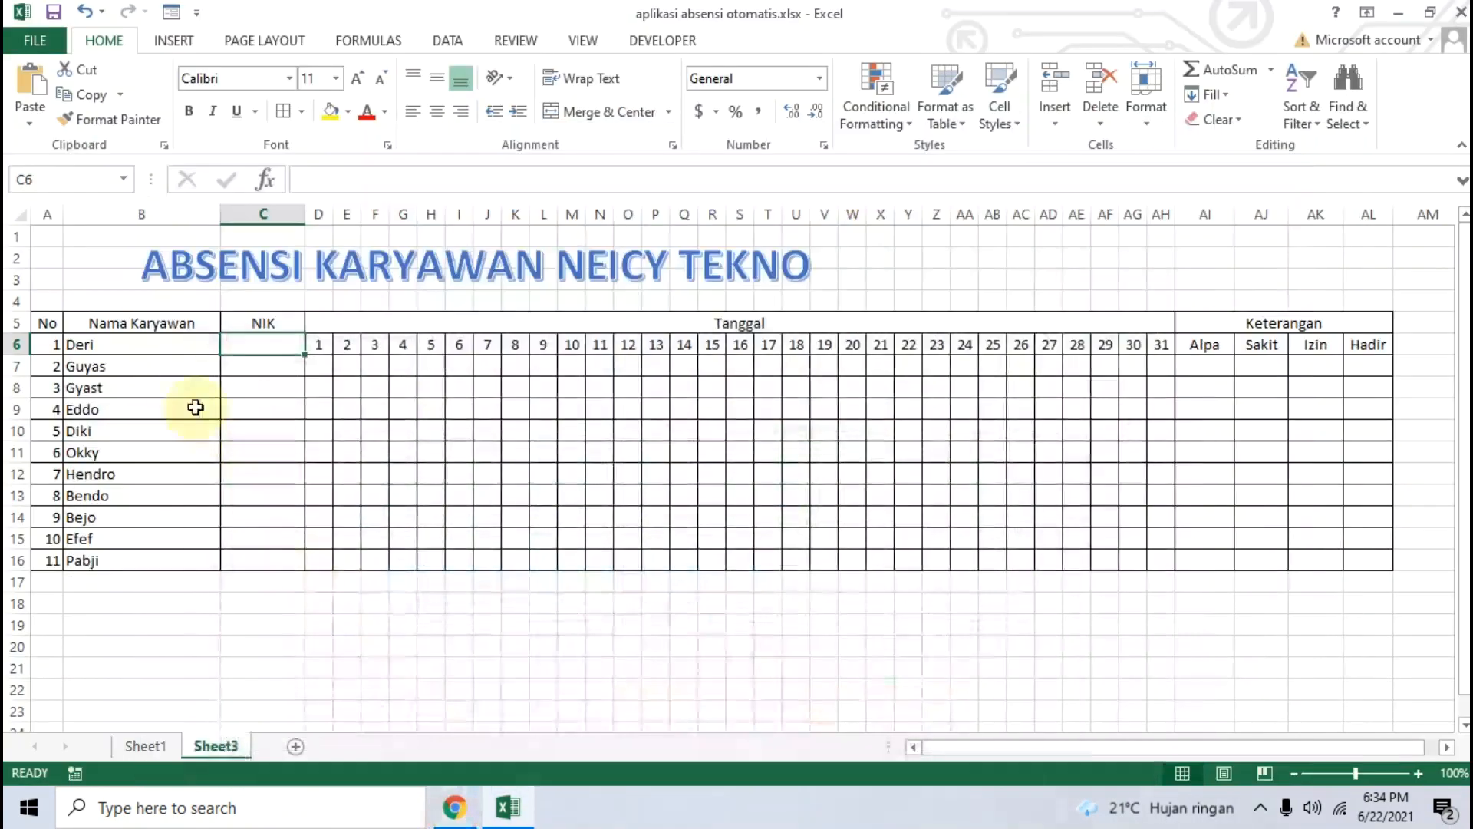
pyautogui.moveTo(99, 343); pyautogui.dragTo(125, 559)
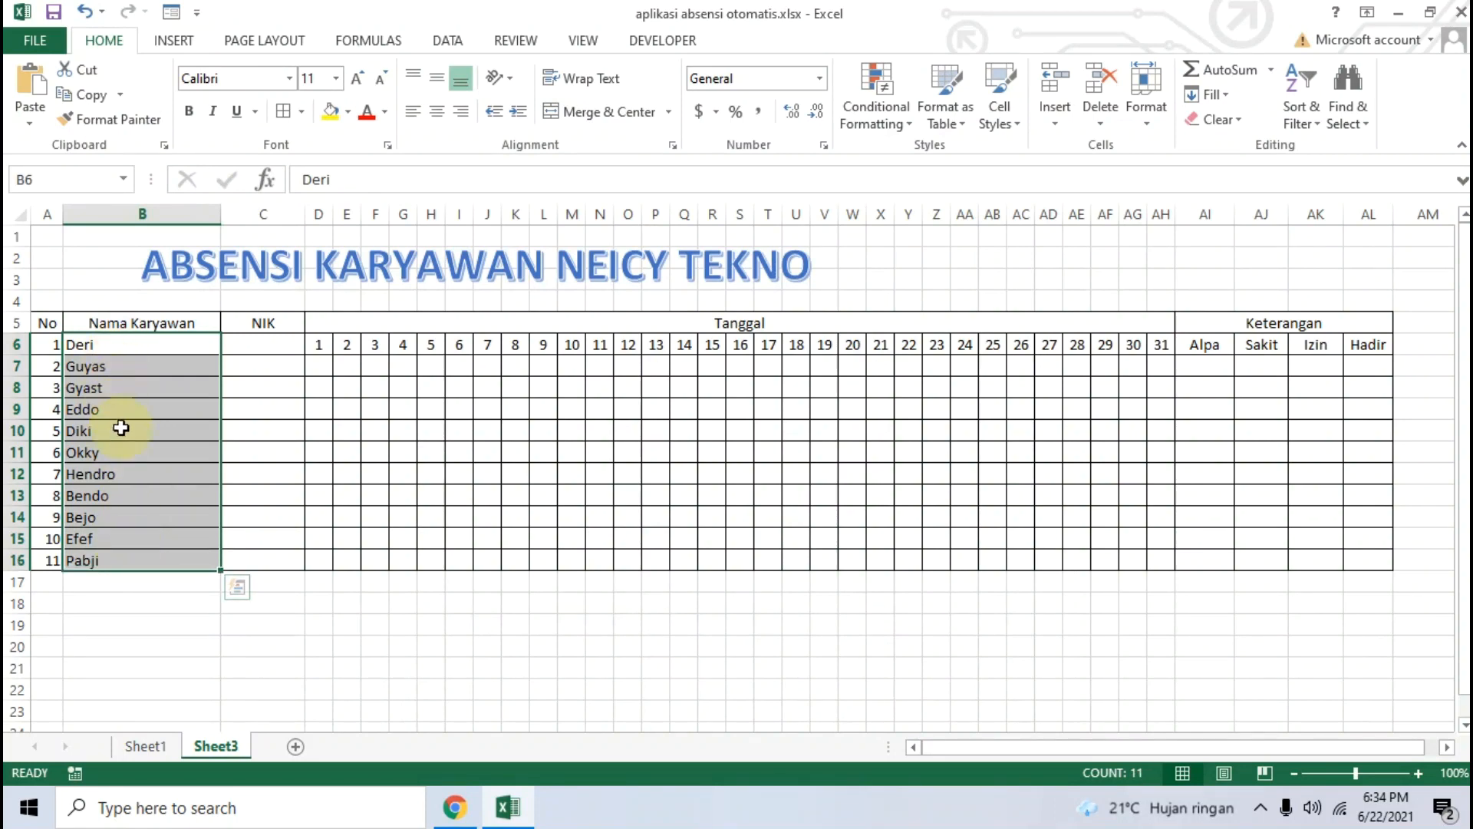
pyautogui.click(115, 343)
pyautogui.press('Delete')
pyautogui.click(46, 344)
pyautogui.press('Delete')
# Step: Merge and center the No, Nama Karyawan and NIK headings separately across rows 5 and 6 in columns A to C
pyautogui.moveTo(55, 325); pyautogui.dragTo(53, 344)
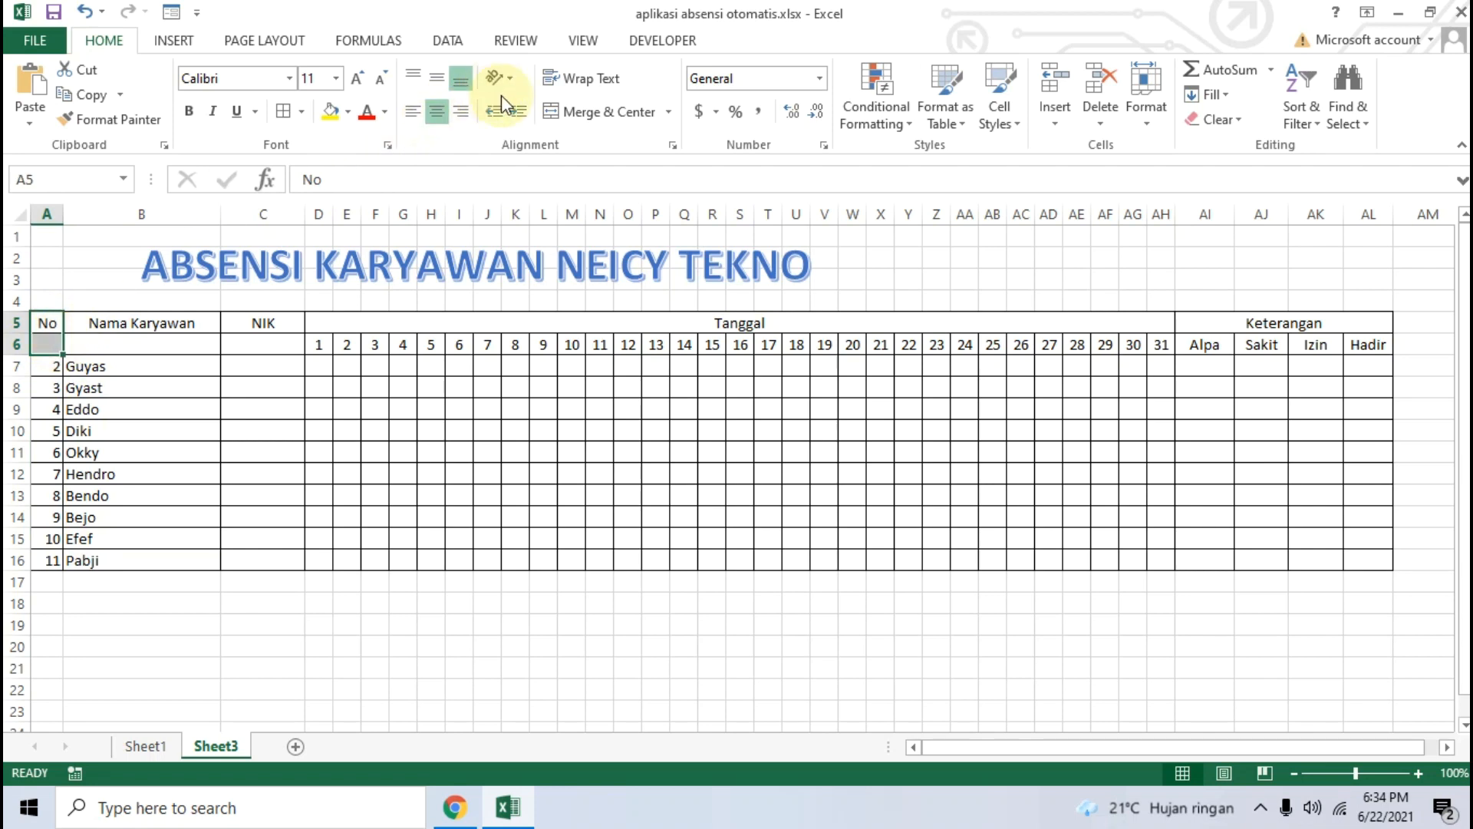
pyautogui.click(581, 114)
pyautogui.moveTo(143, 326); pyautogui.dragTo(150, 343)
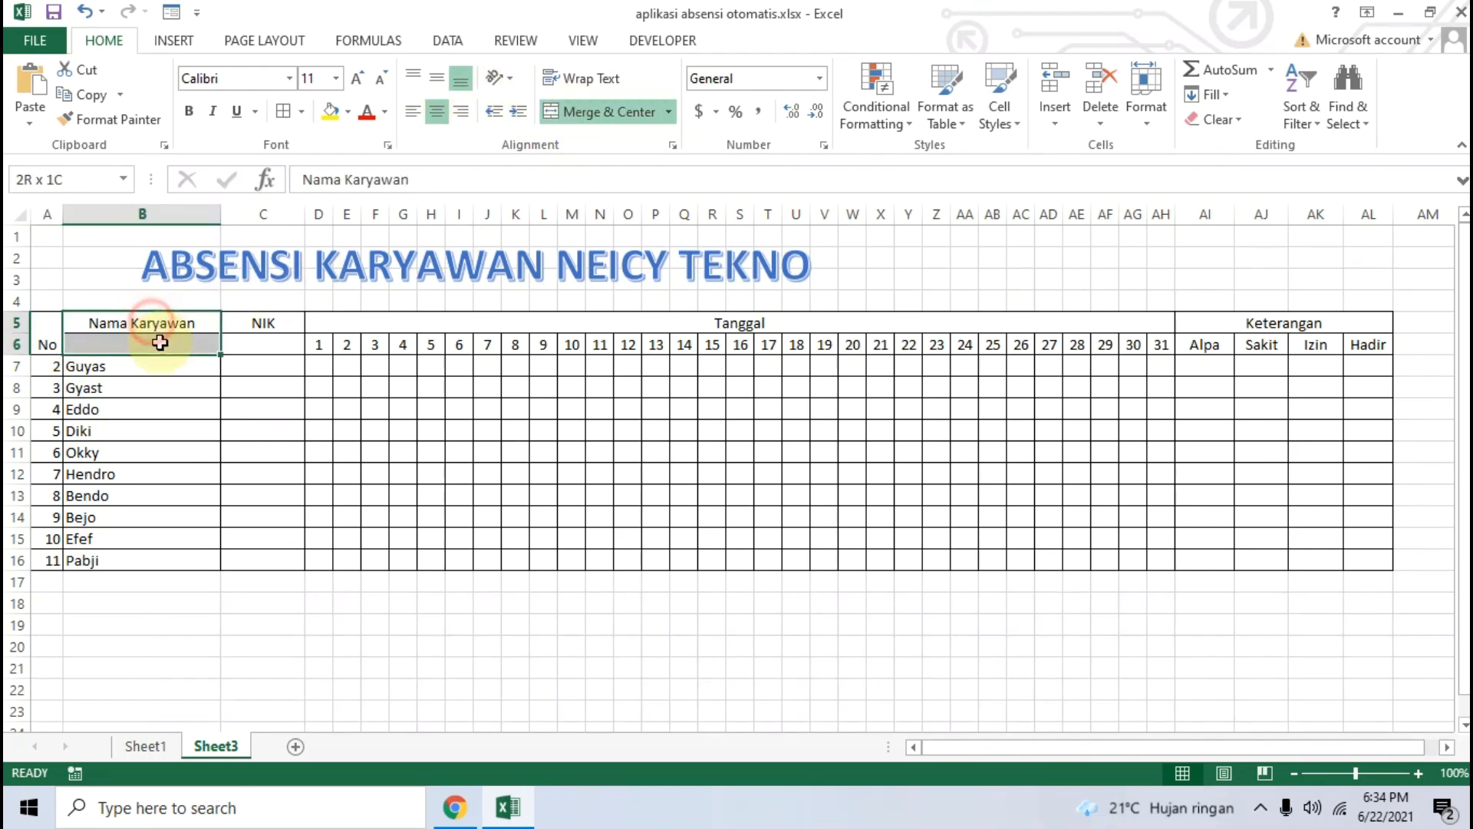
pyautogui.click(581, 112)
pyautogui.moveTo(270, 323); pyautogui.dragTo(268, 344)
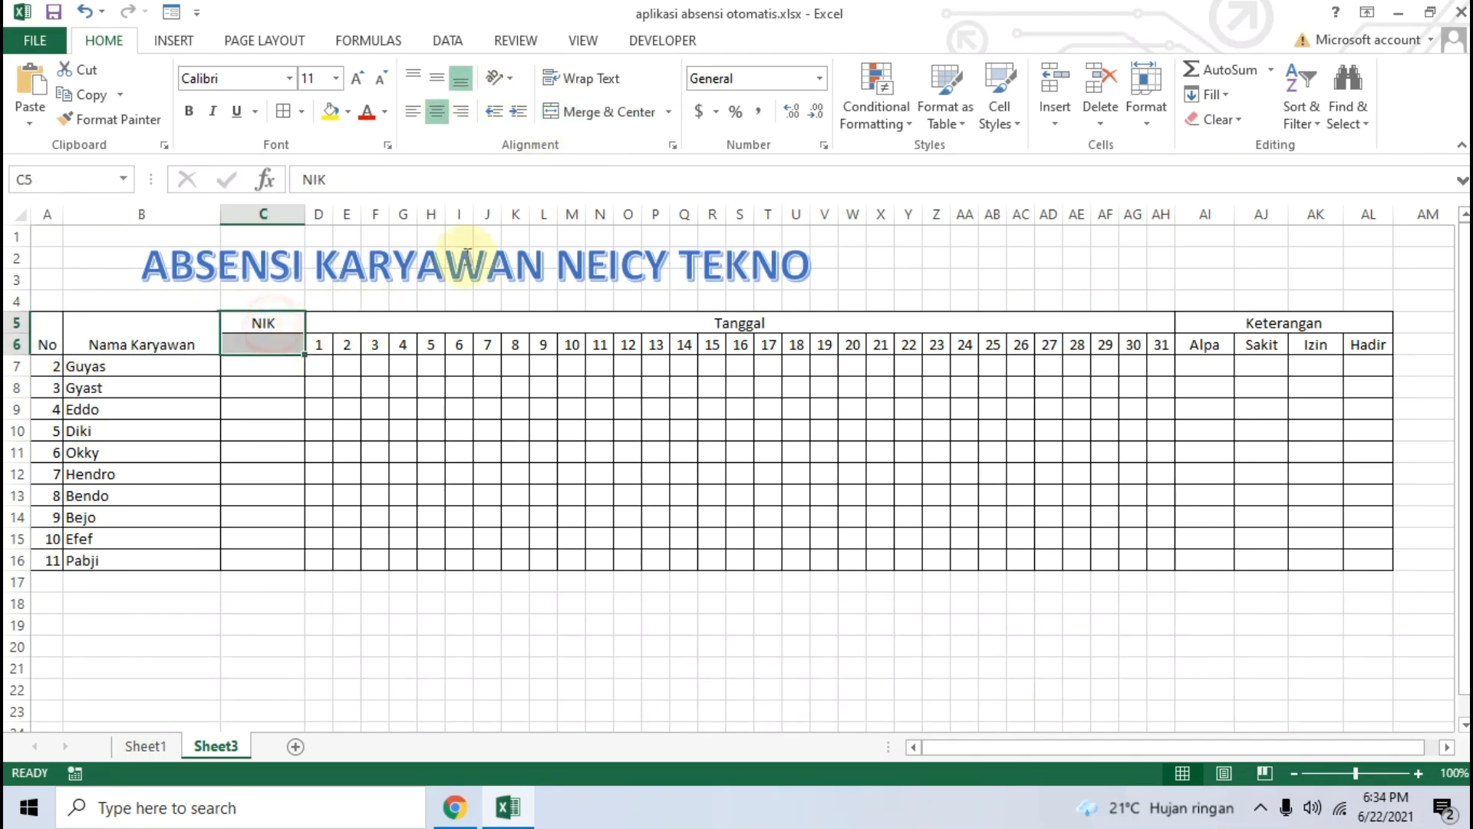
pyautogui.click(610, 109)
# Step: Align the merged No, Nama Karyawan and NIK headings vertically to the middle
pyautogui.moveTo(52, 330); pyautogui.dragTo(264, 334)
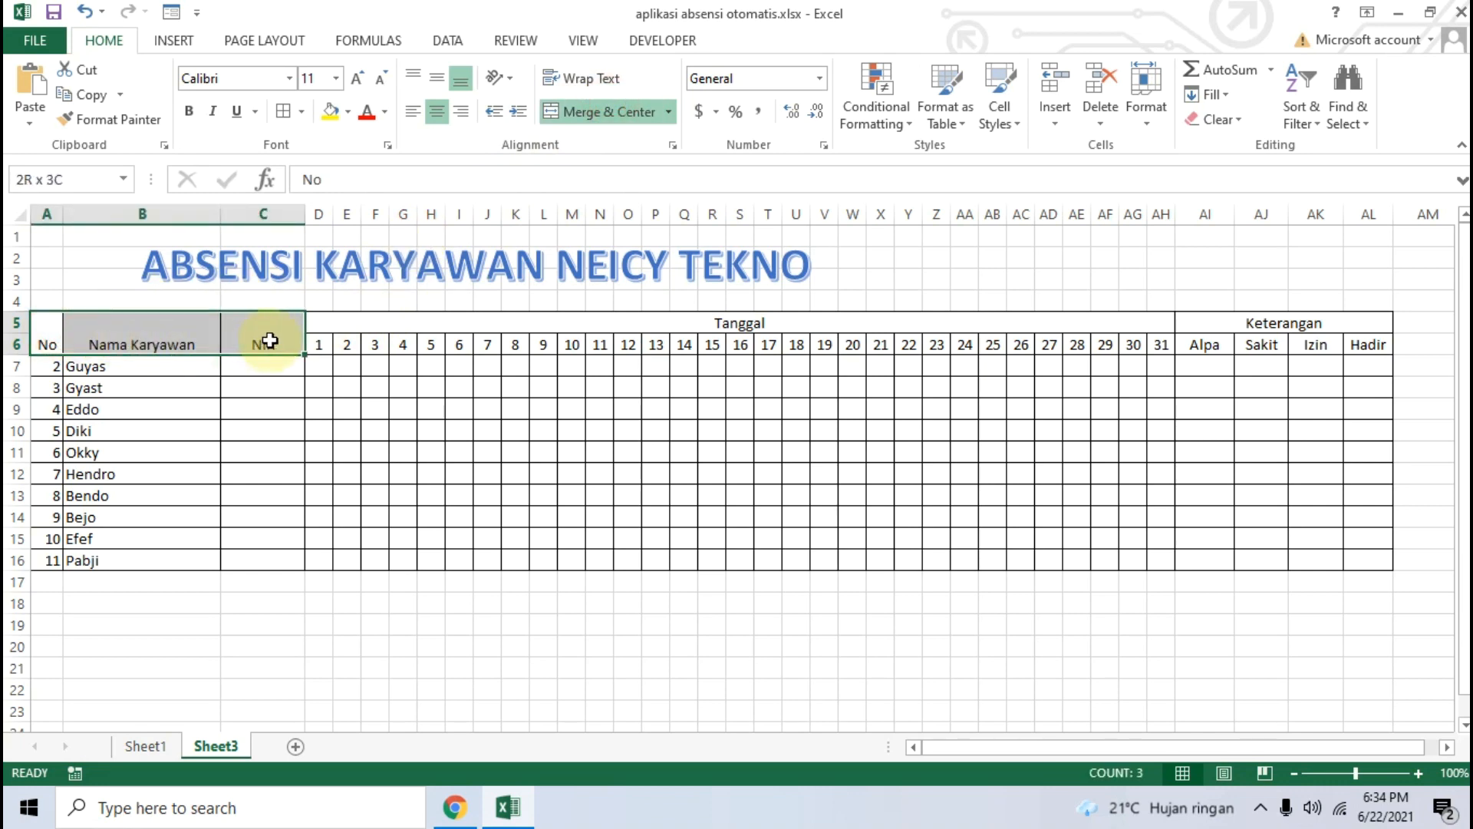
pyautogui.click(437, 77)
pyautogui.click(430, 644)
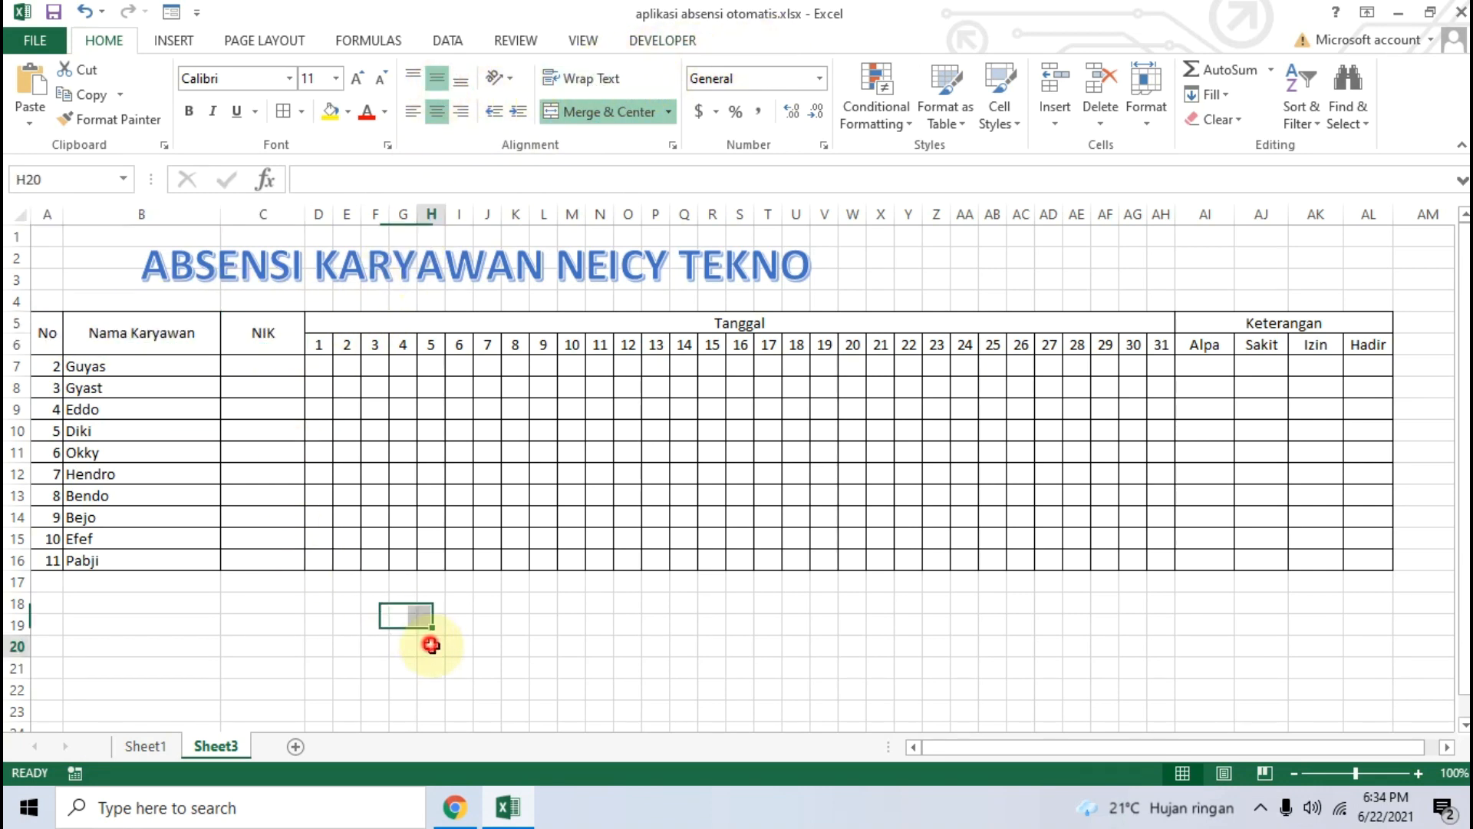
# Step: Renumber the employee rows in A7:A16 from 1 to 10 by extending the series from the first two numbers
pyautogui.click(46, 367)
pyautogui.write('1')
pyautogui.press('Return')
pyautogui.write('2')
pyautogui.moveTo(40, 369); pyautogui.dragTo(60, 571)
pyautogui.click(258, 618)
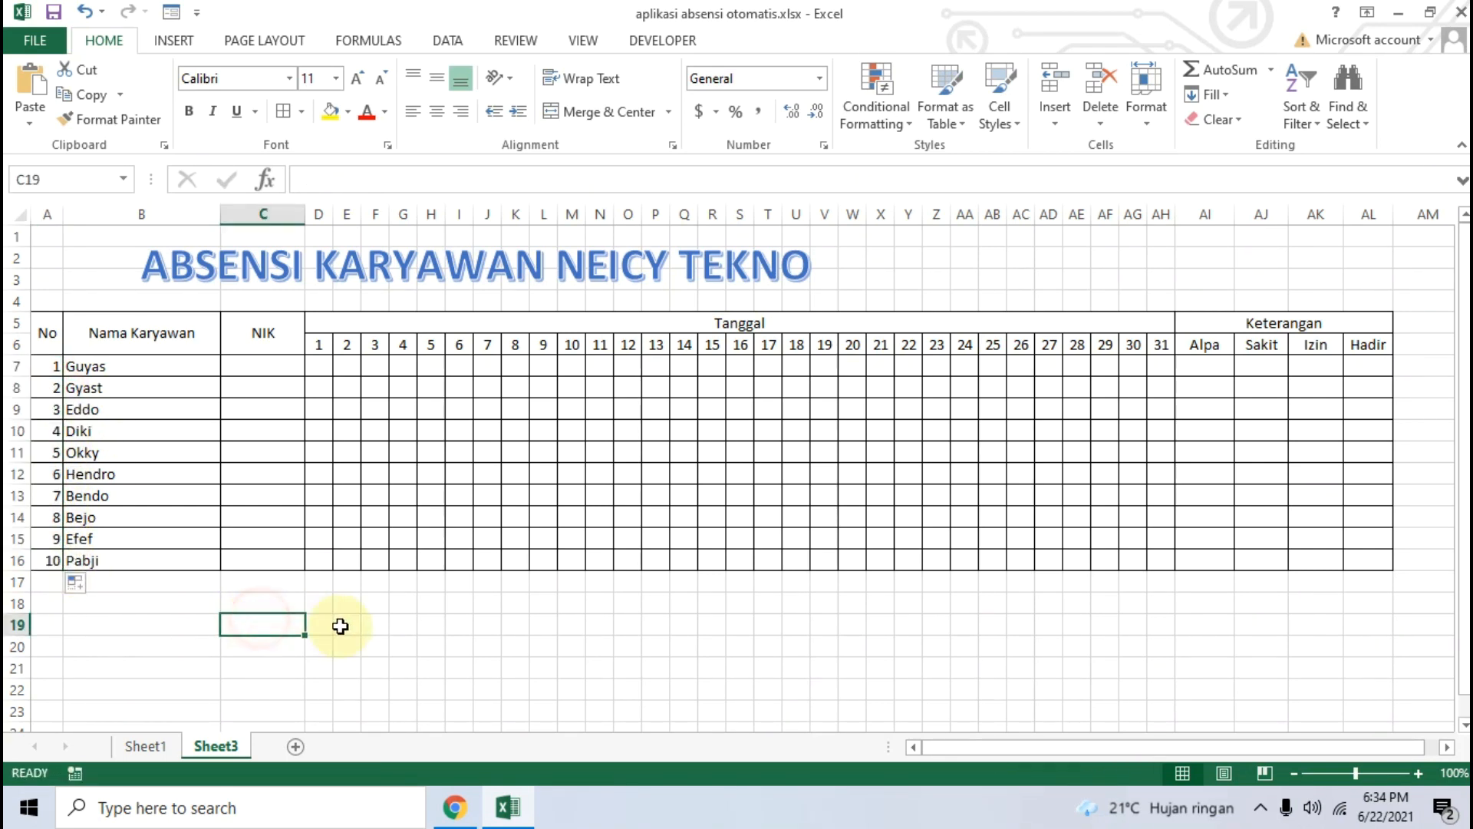
# Step: Enter the first two employee IDs under NIK in C7 and C8, and extend the sequence through C16
pyautogui.click(263, 366)
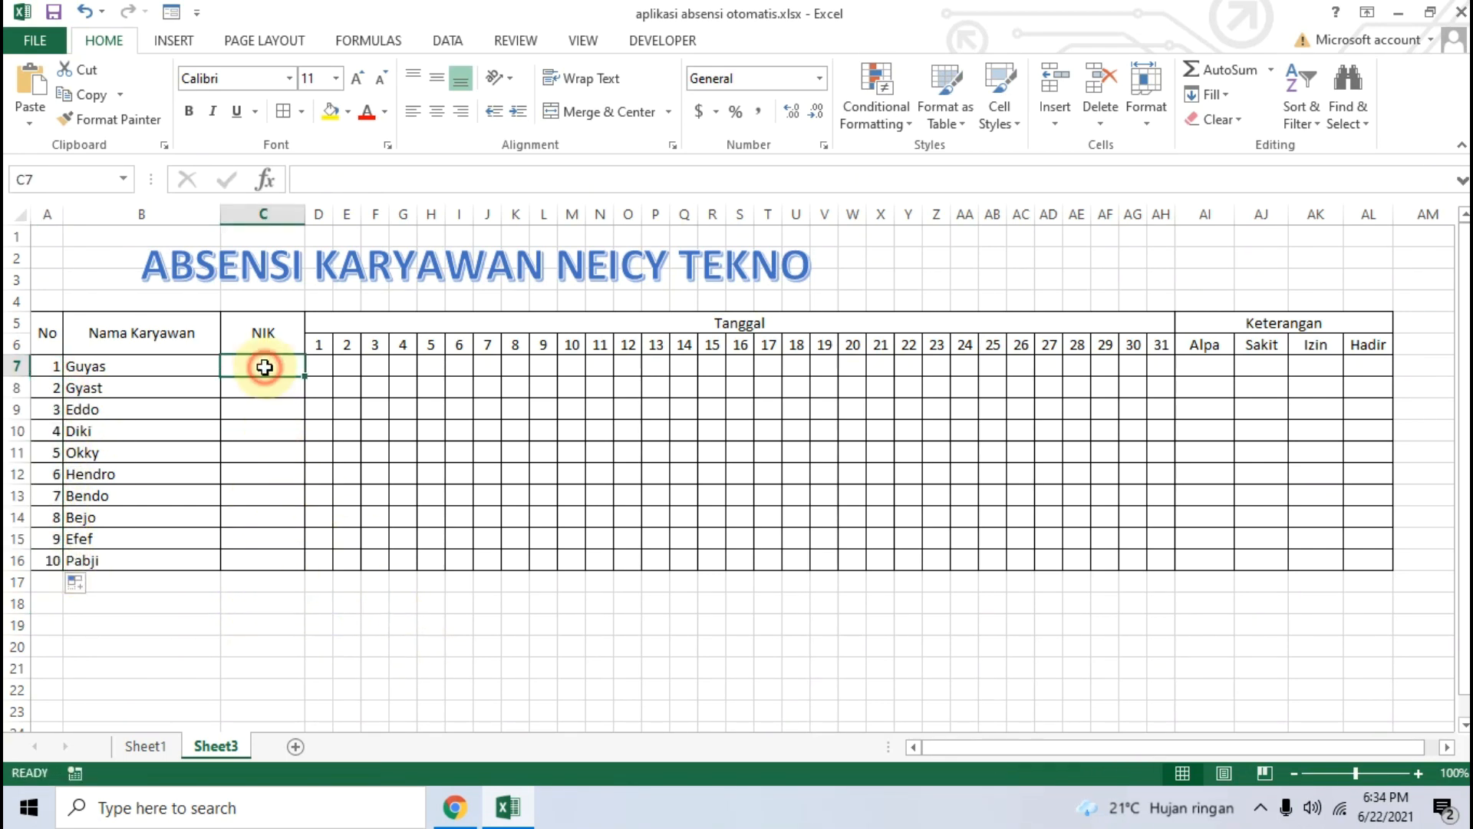
pyautogui.click(457, 808)
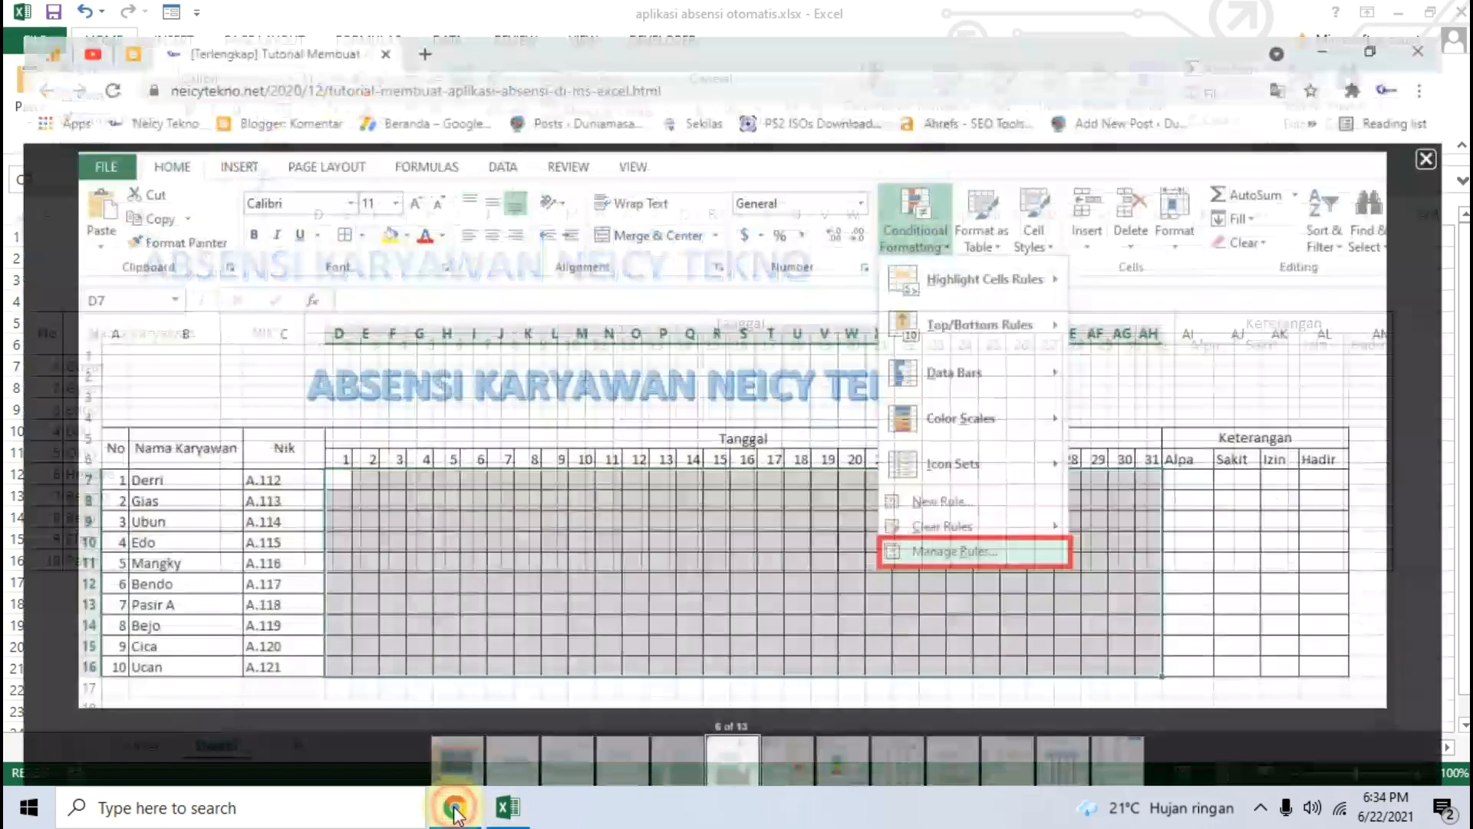
pyautogui.click(456, 807)
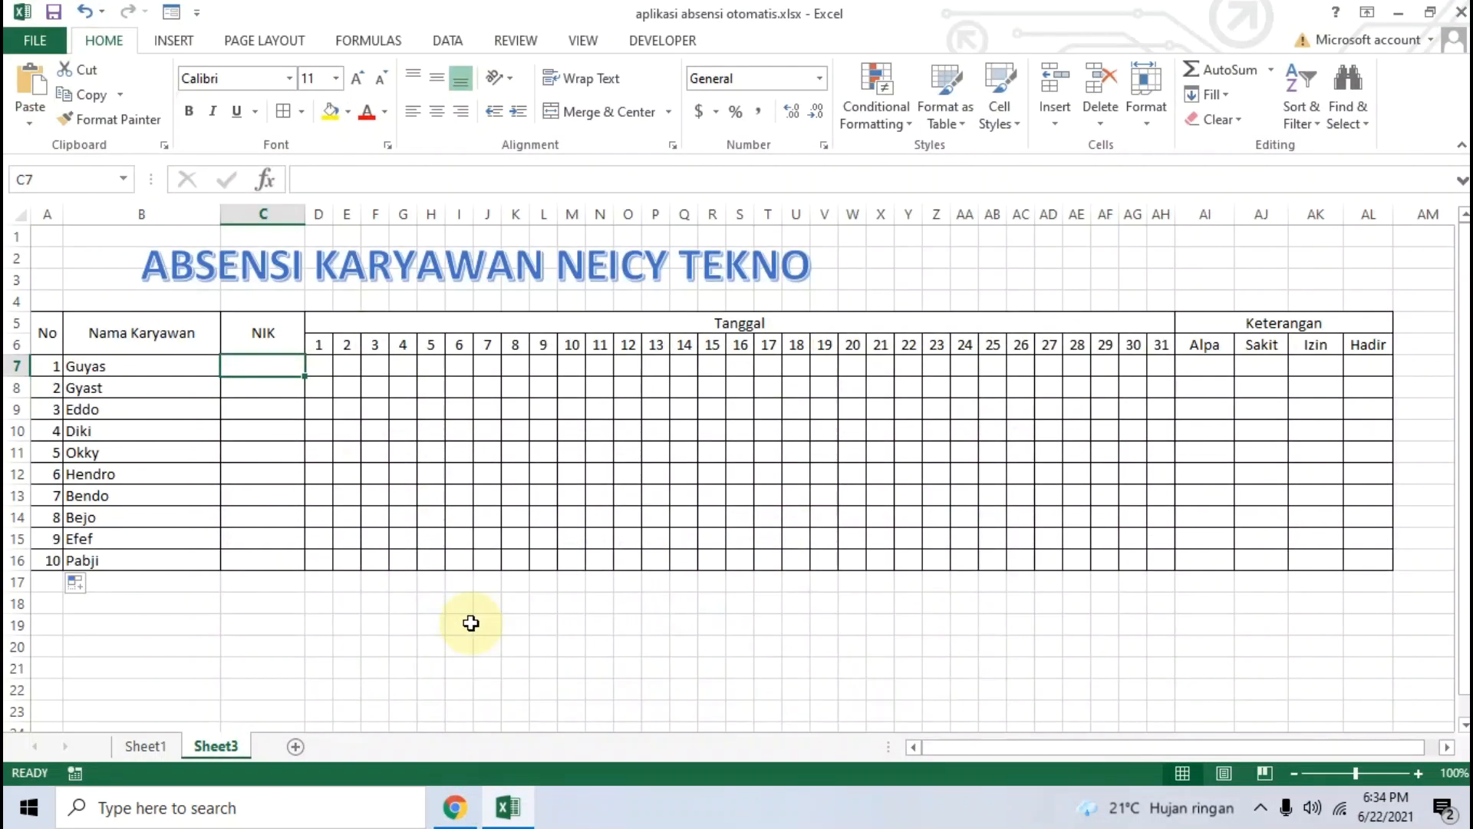
pyautogui.write('!')
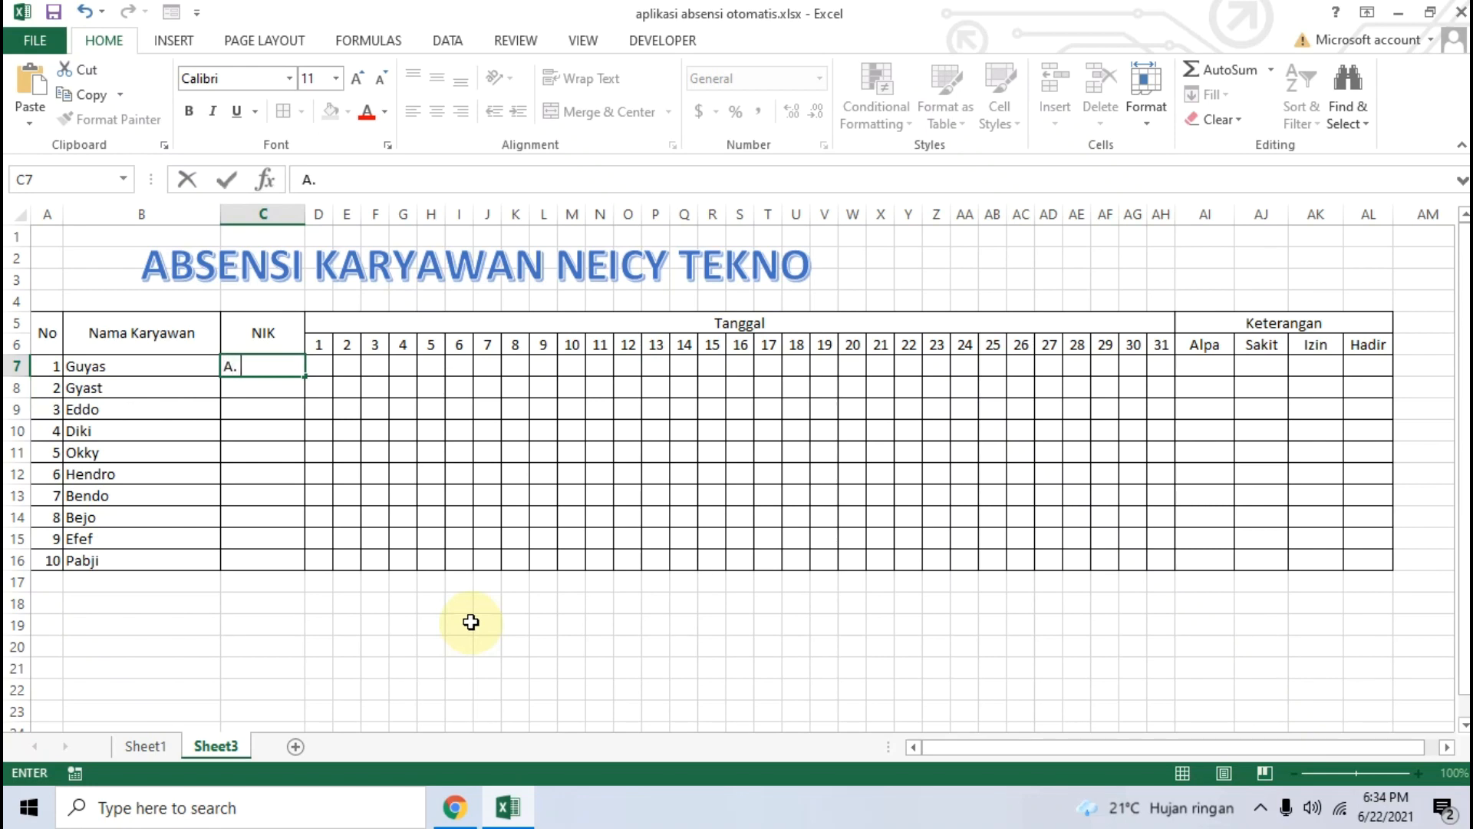
pyautogui.press('Return')
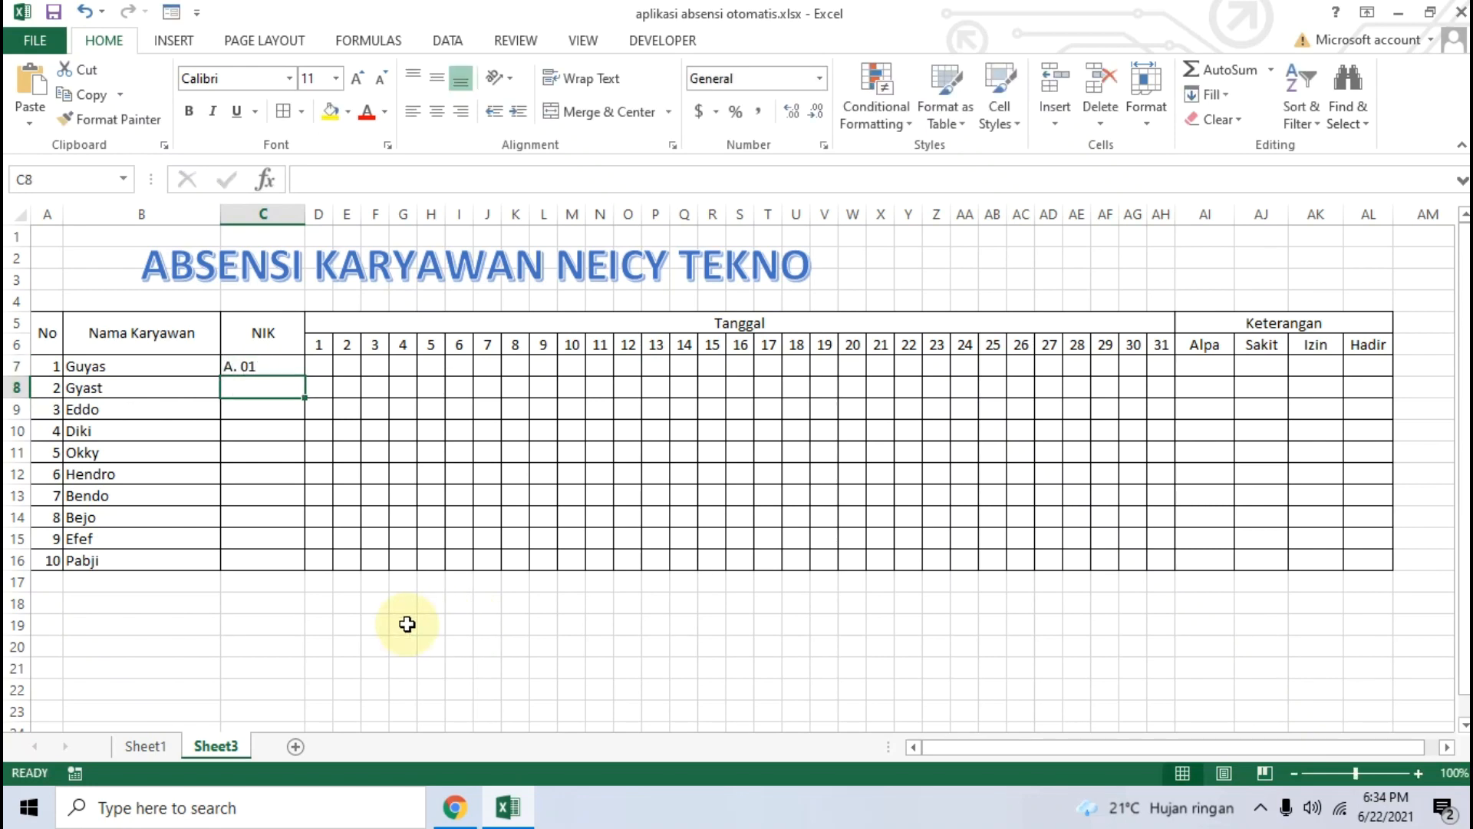
pyautogui.write('A. 02')
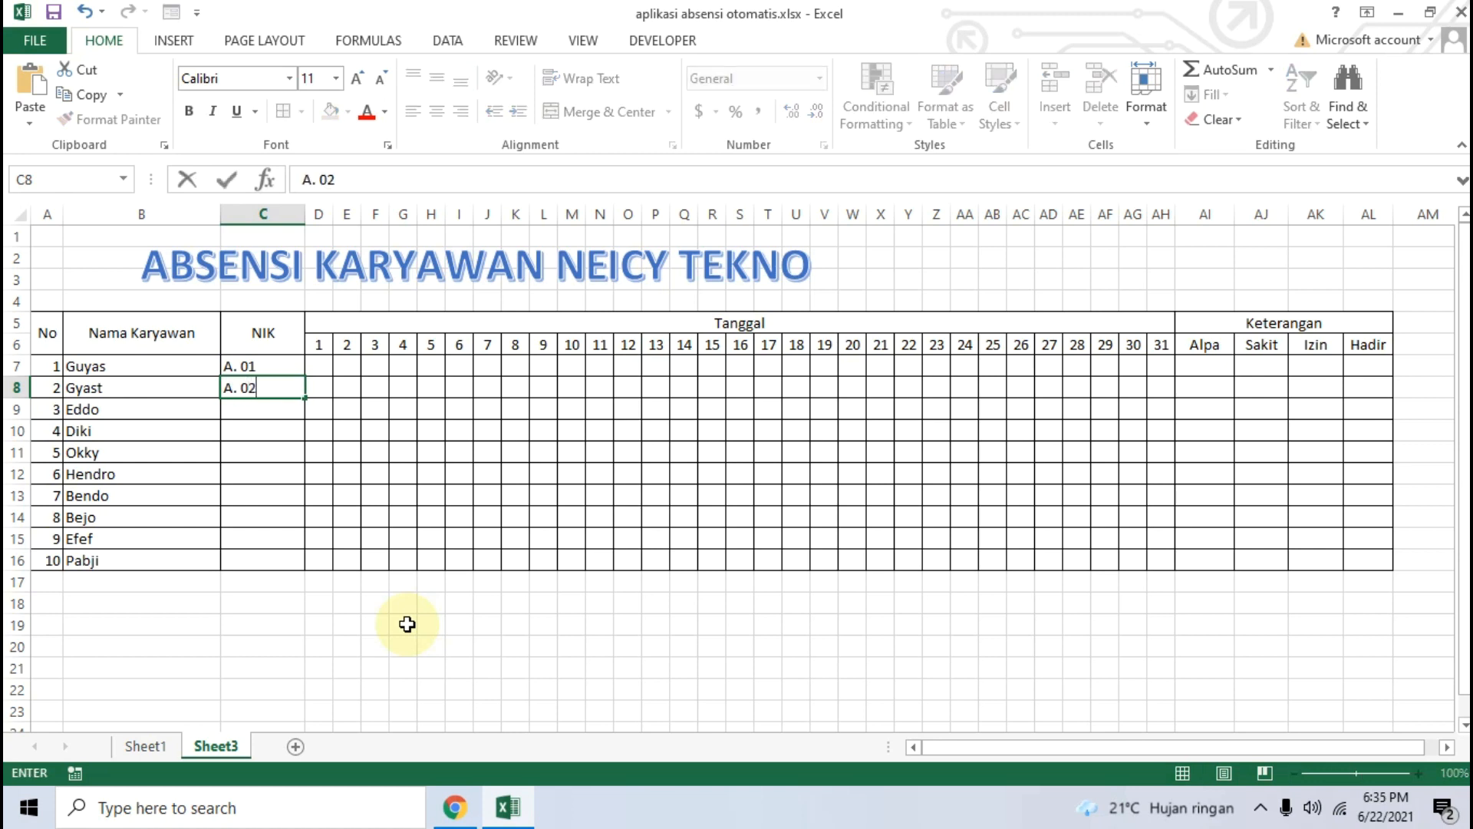
pyautogui.moveTo(277, 368); pyautogui.dragTo(296, 565)
pyautogui.click(453, 619)
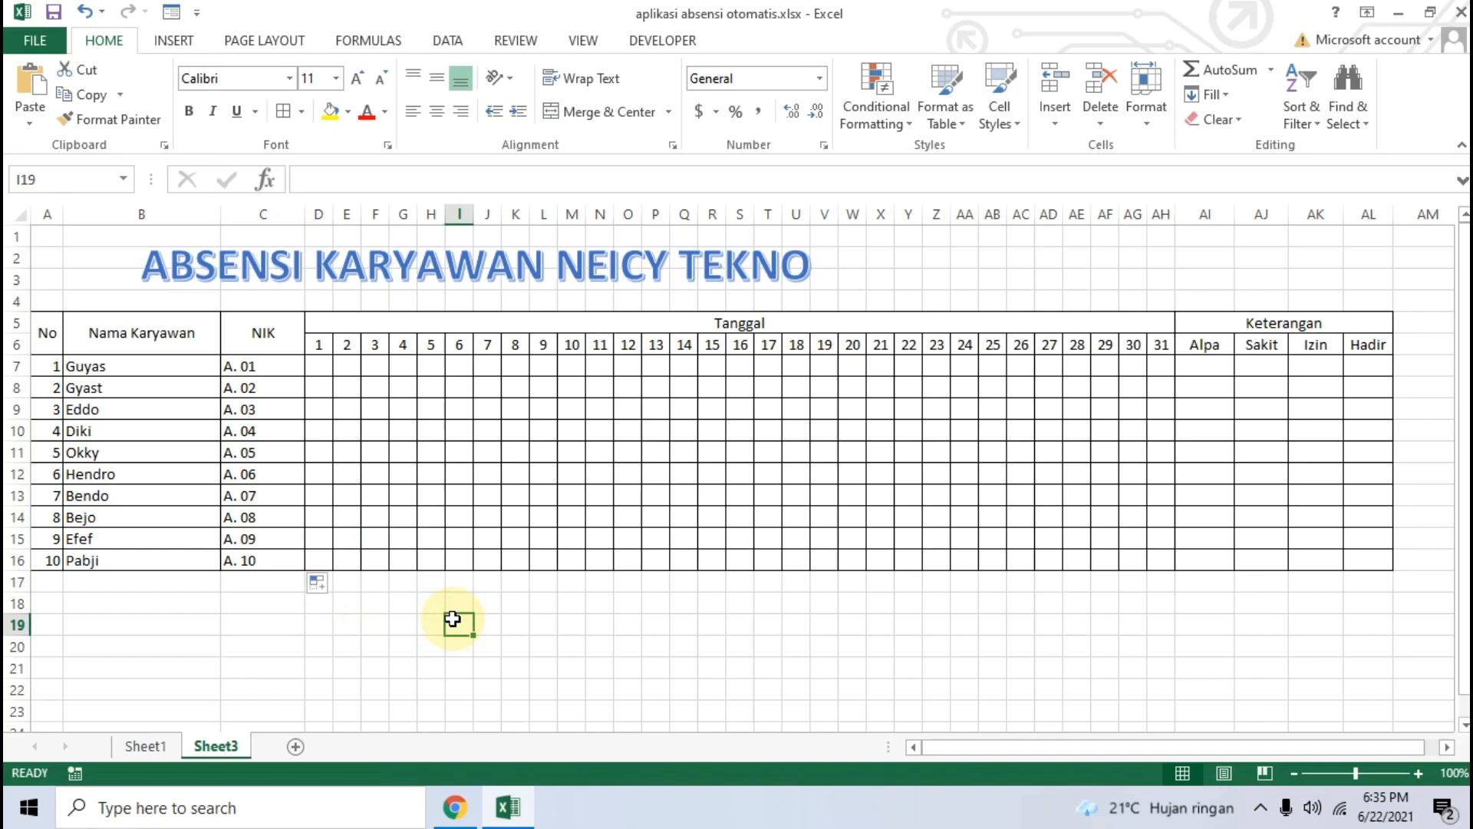
# Step: Open the Conditional Formatting Rules Manager for the date grid D7:AH16, and view the tutorial's New Formatting Rule example in the browser
pyautogui.click(455, 806)
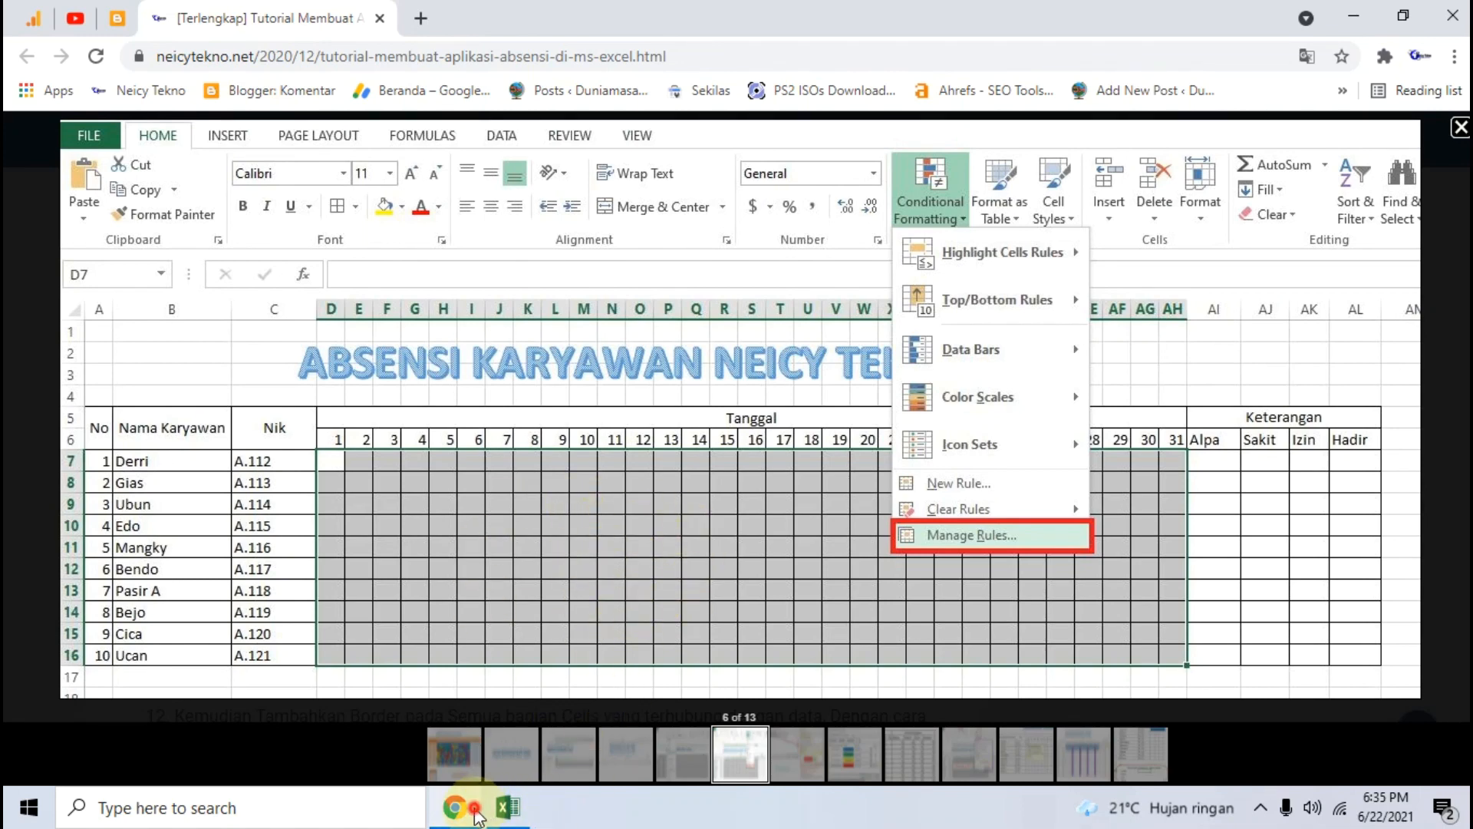
pyautogui.click(507, 806)
pyautogui.moveTo(326, 370); pyautogui.dragTo(1159, 562)
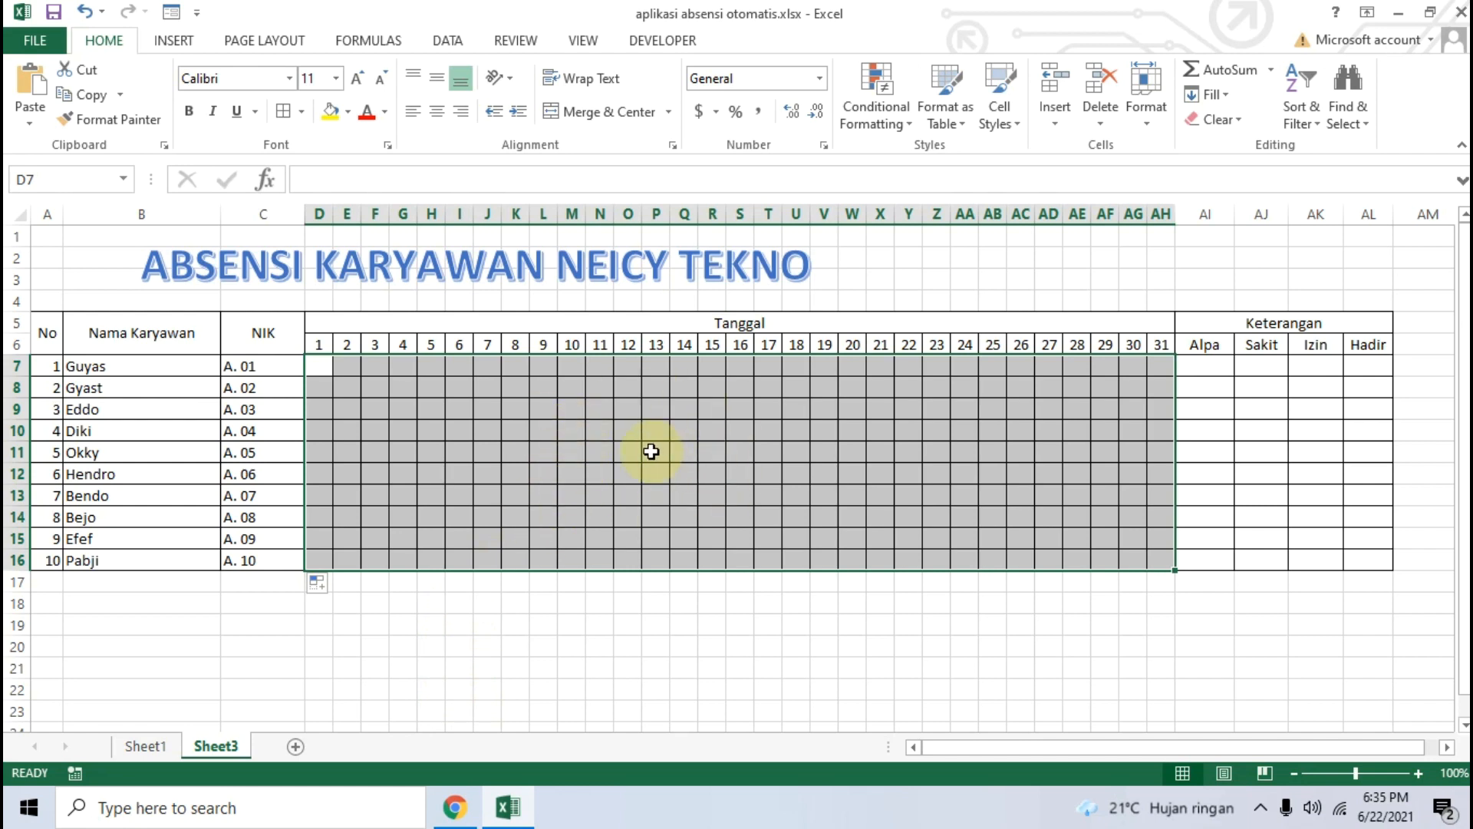
pyautogui.click(455, 806)
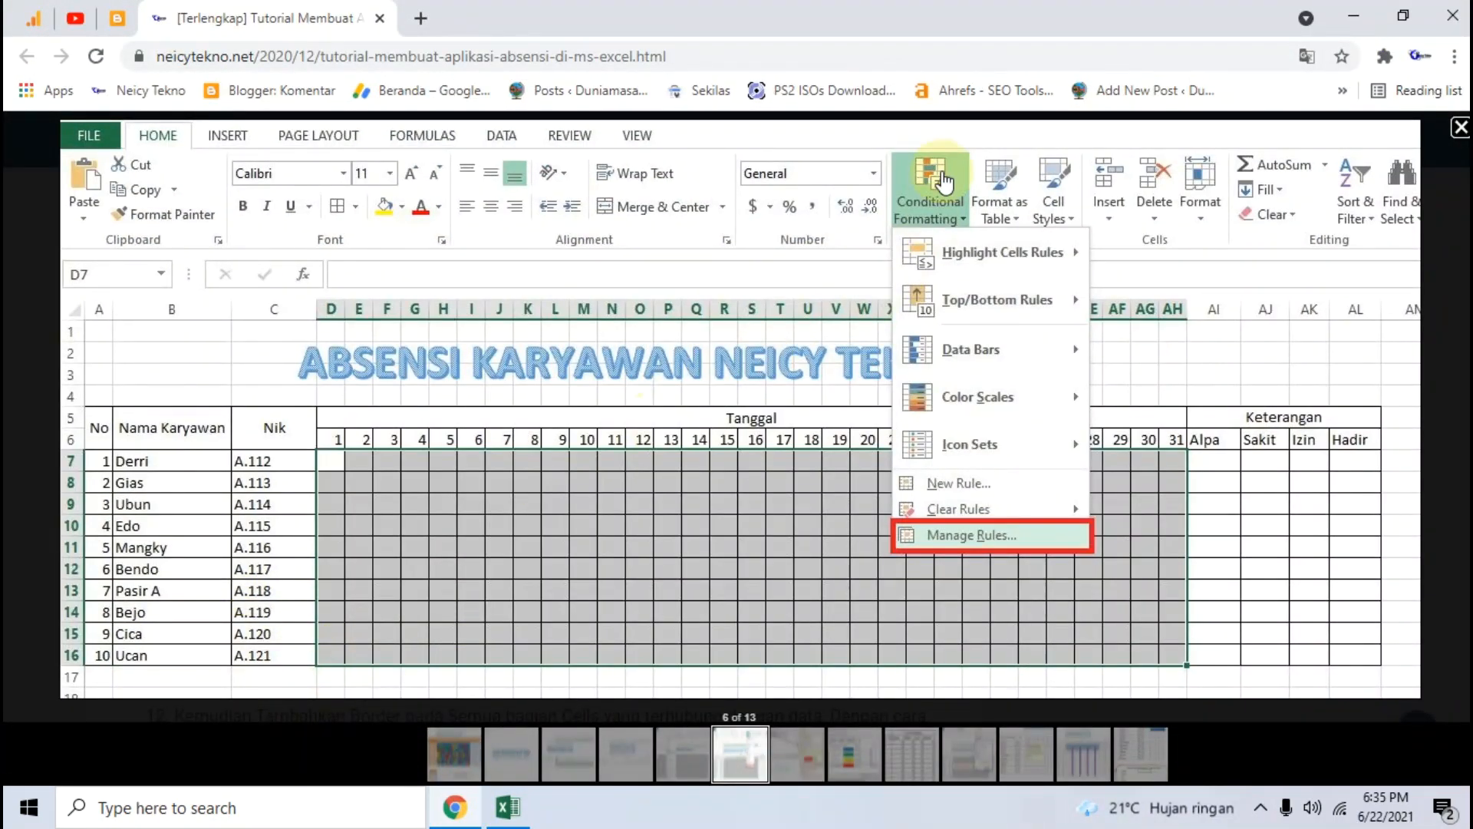
pyautogui.click(508, 806)
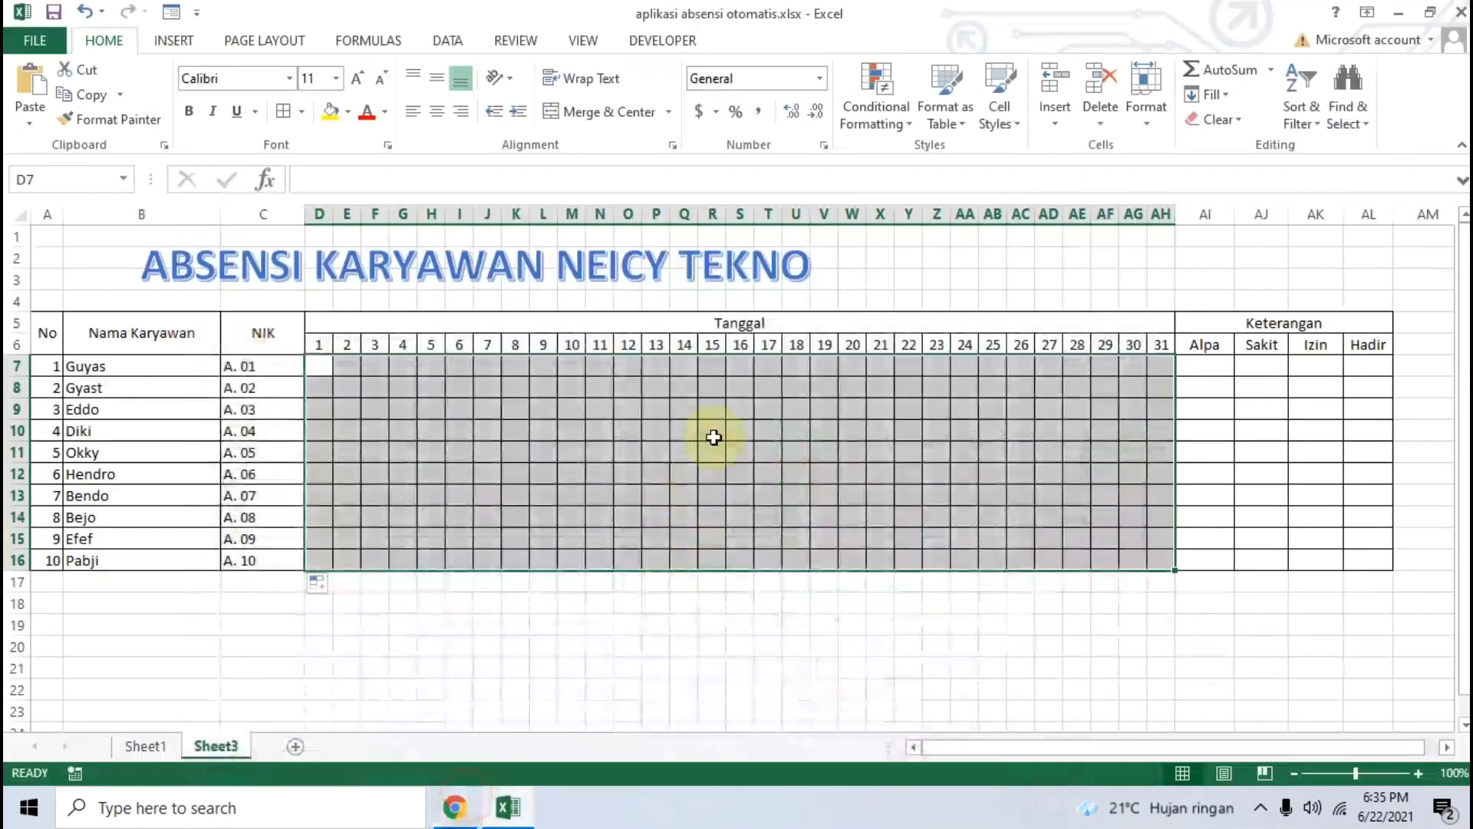
pyautogui.click(909, 125)
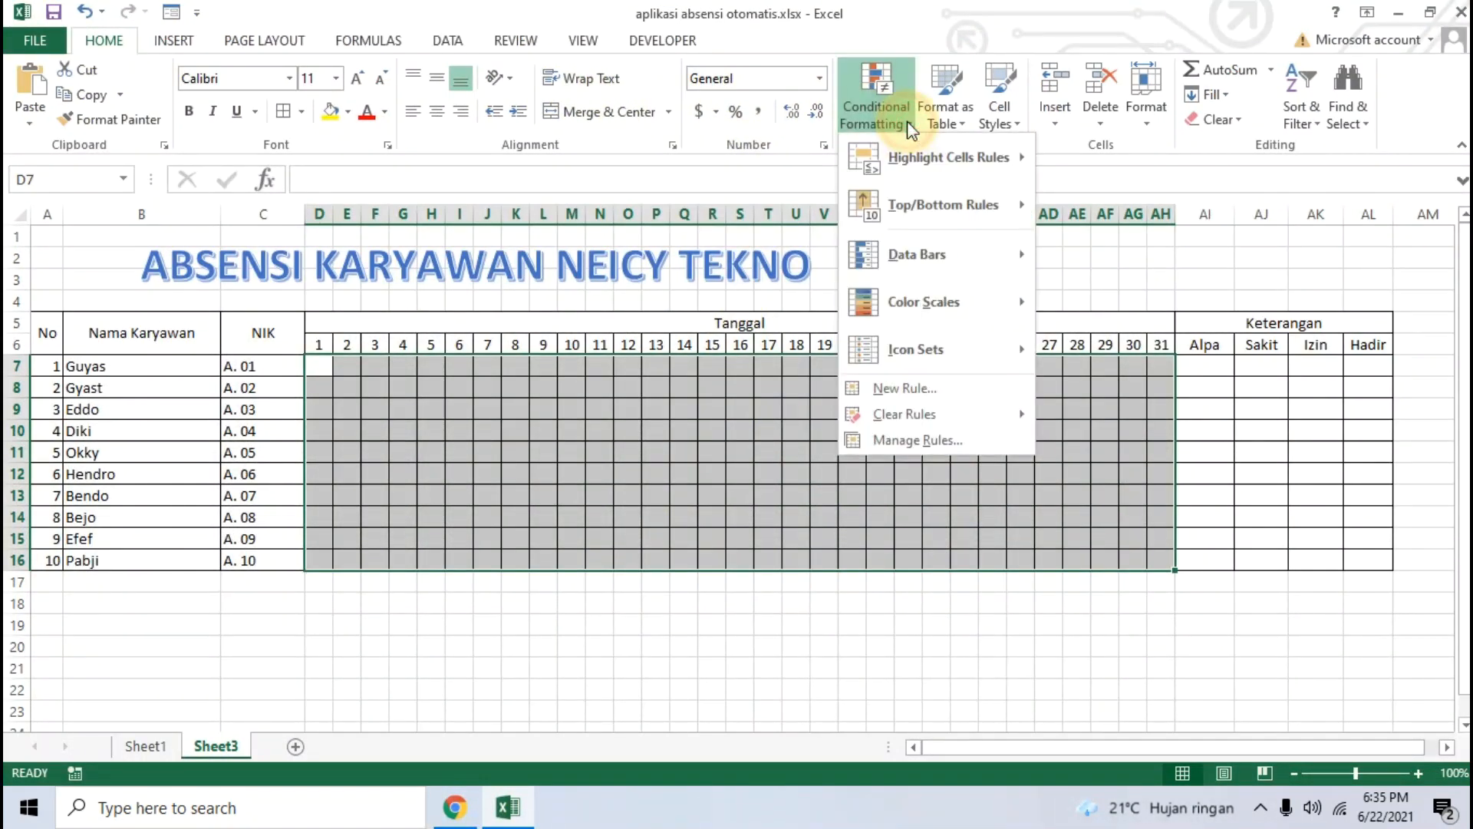
pyautogui.click(977, 440)
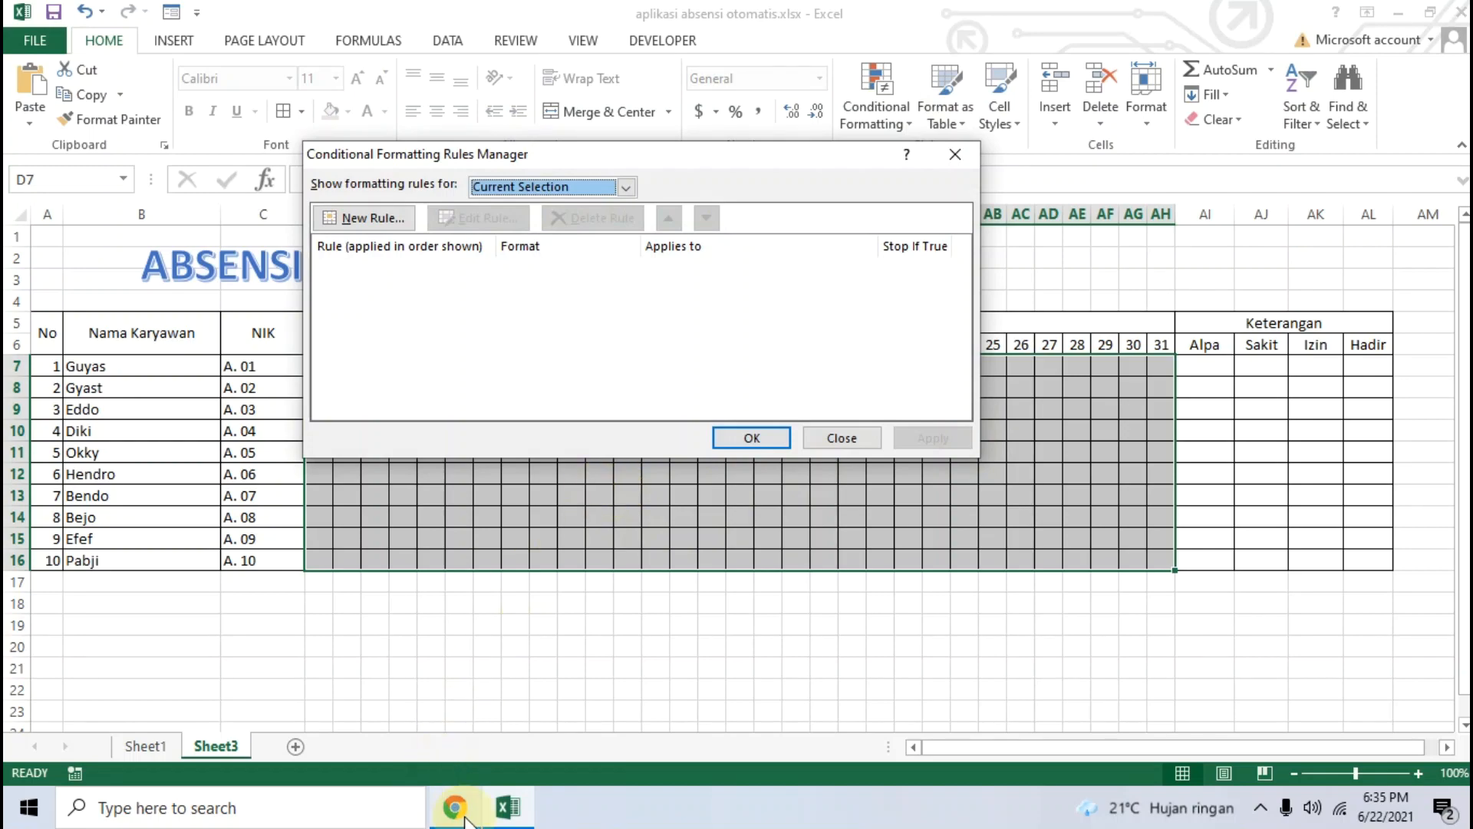
pyautogui.click(466, 821)
pyautogui.click(720, 619)
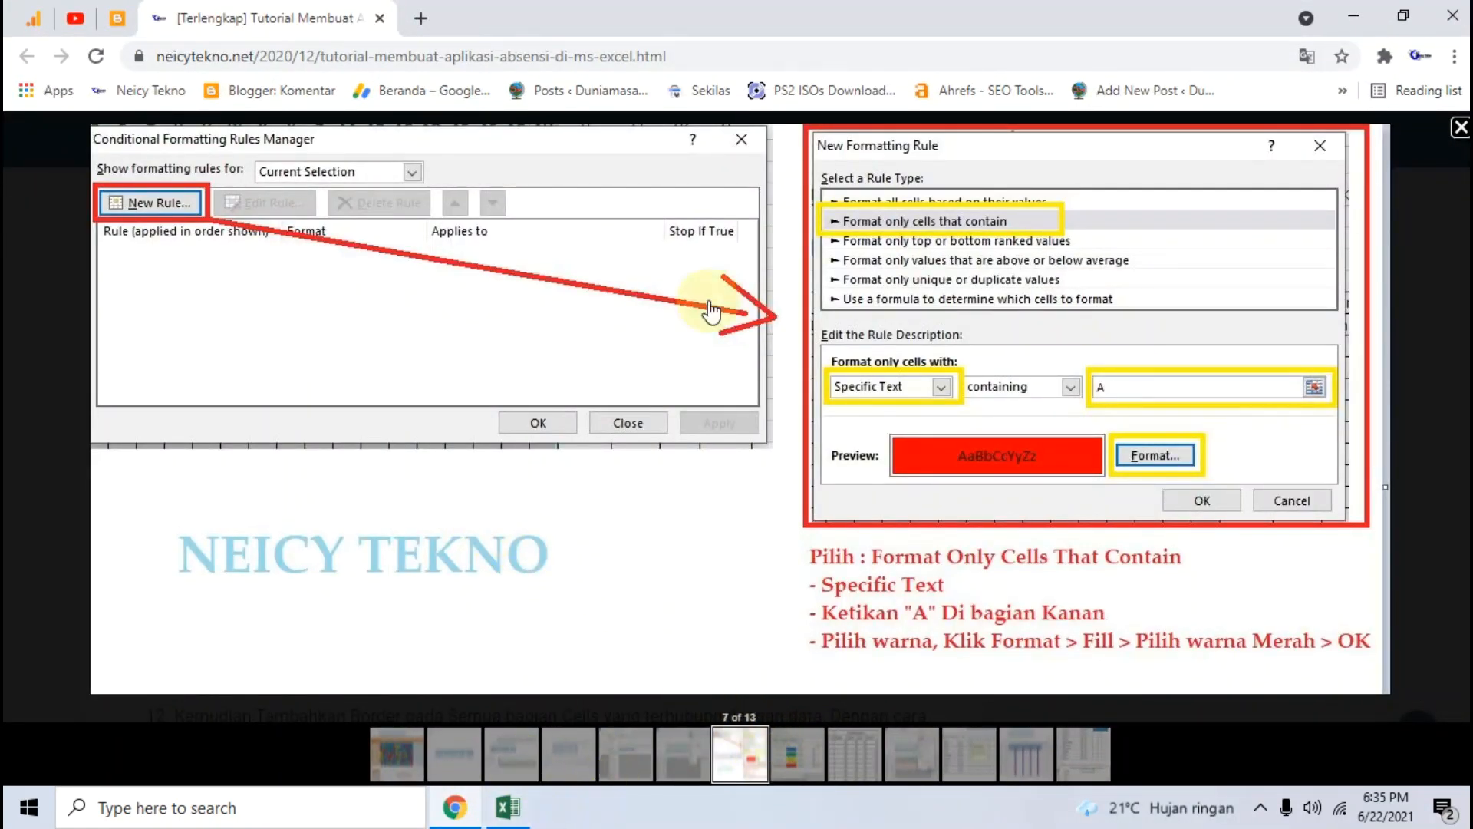
# Step: Switch to Excel and start a new rule for D7:AH16 of type Format only cells that contain, checking the tutorial example
pyautogui.moveTo(505, 805)
pyautogui.click(505, 806)
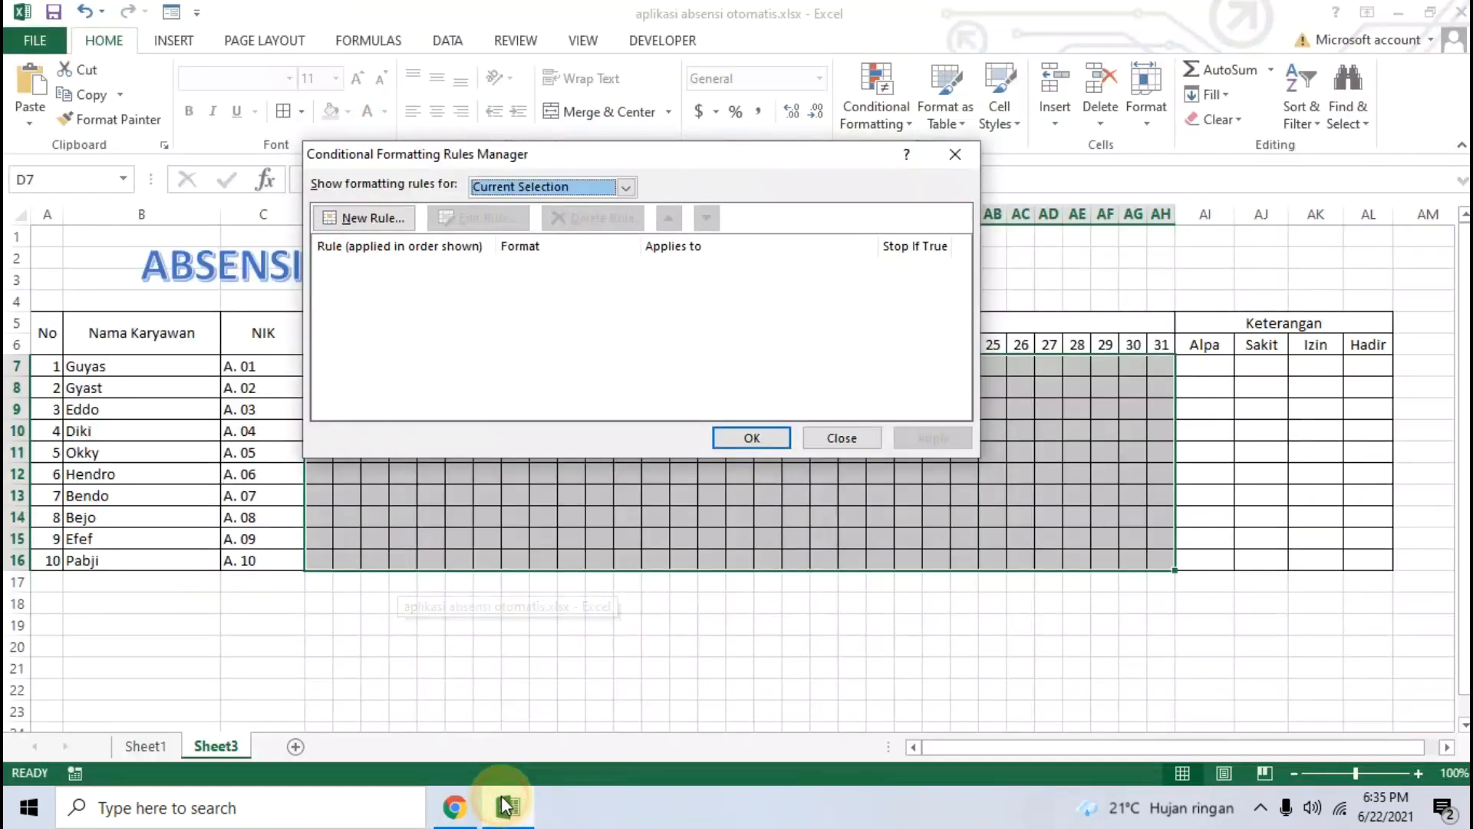
pyautogui.click(365, 221)
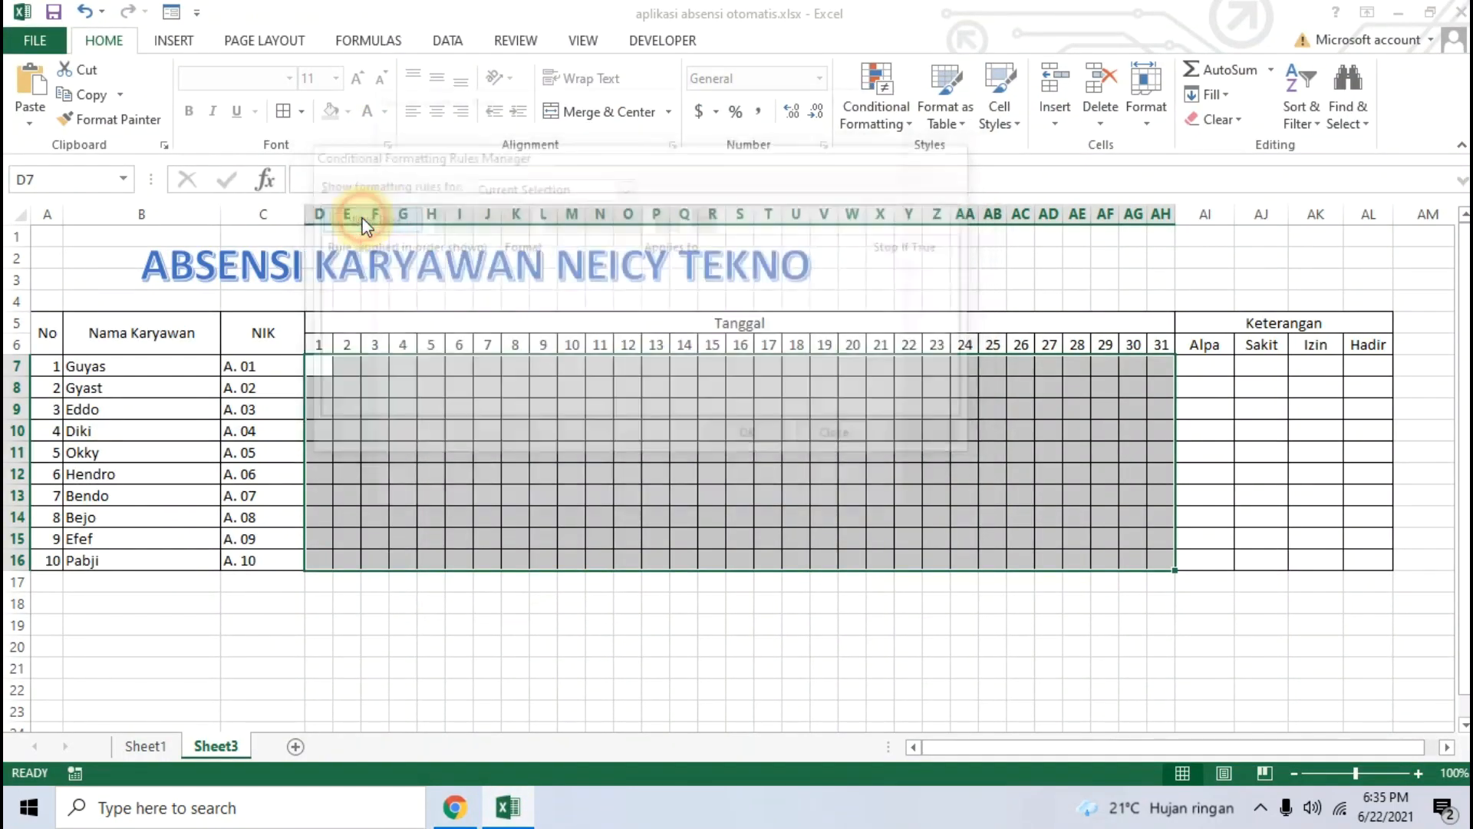
pyautogui.click(474, 806)
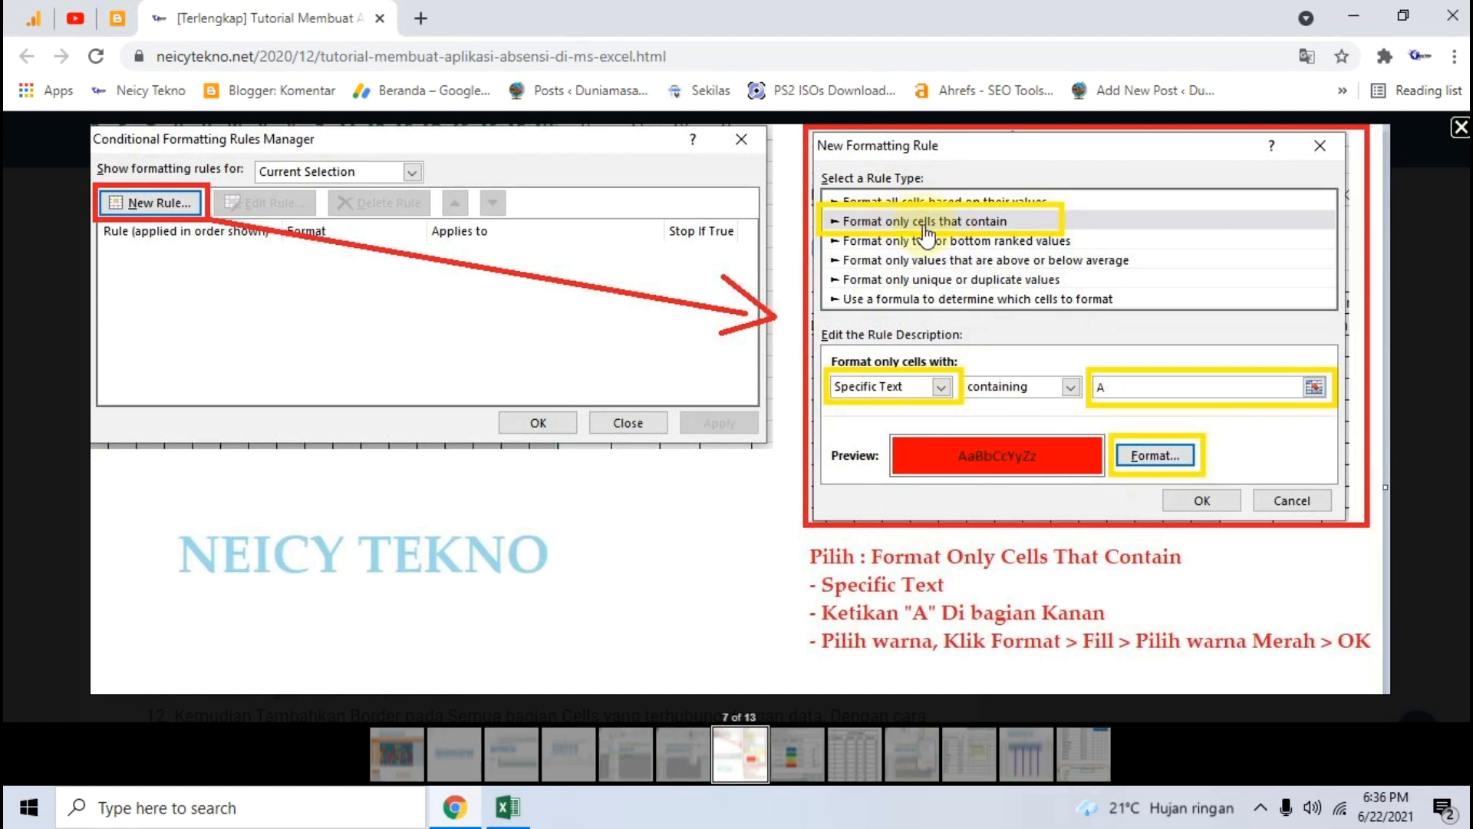
pyautogui.click(508, 805)
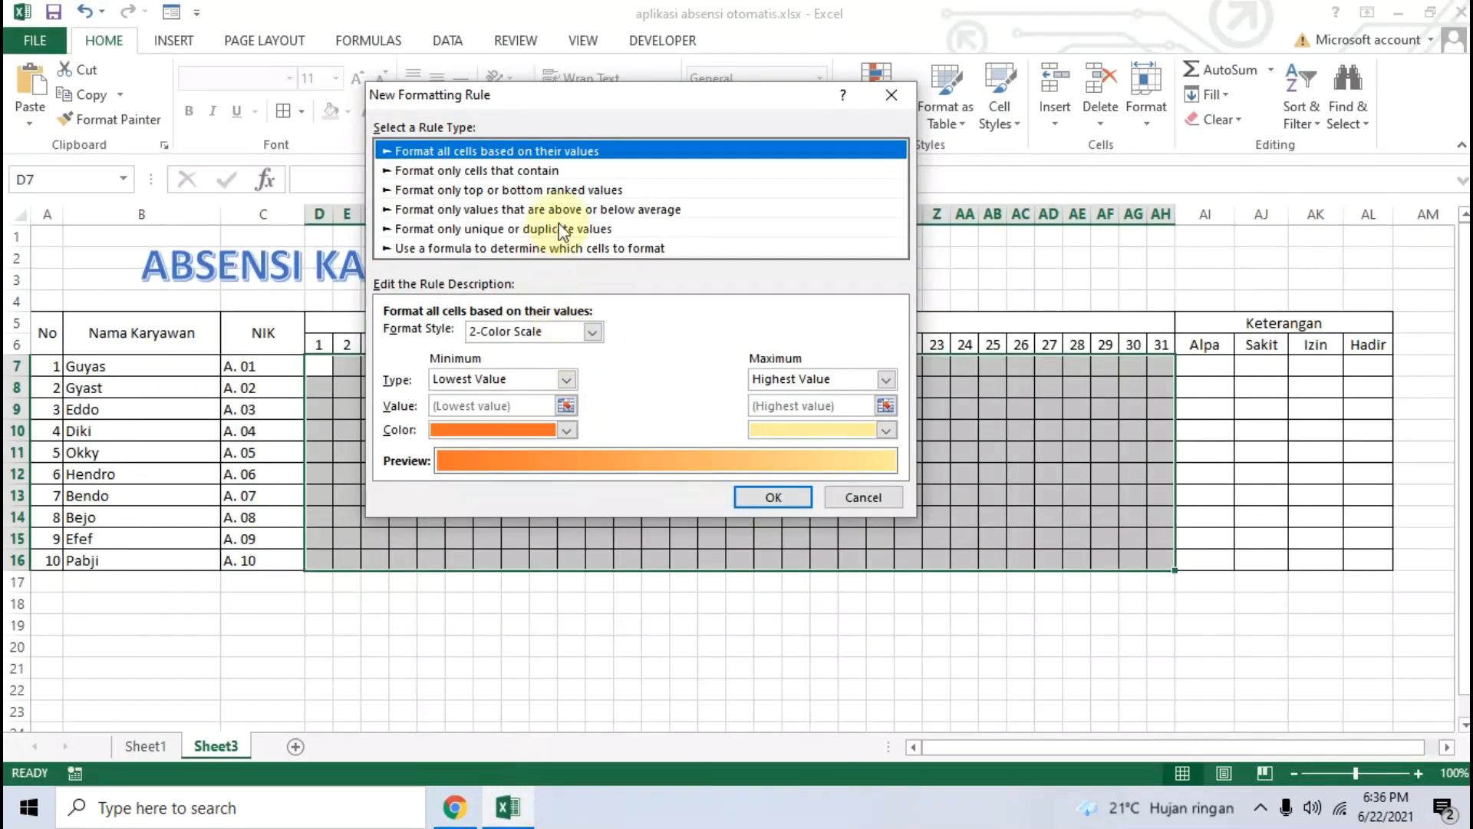
pyautogui.click(537, 170)
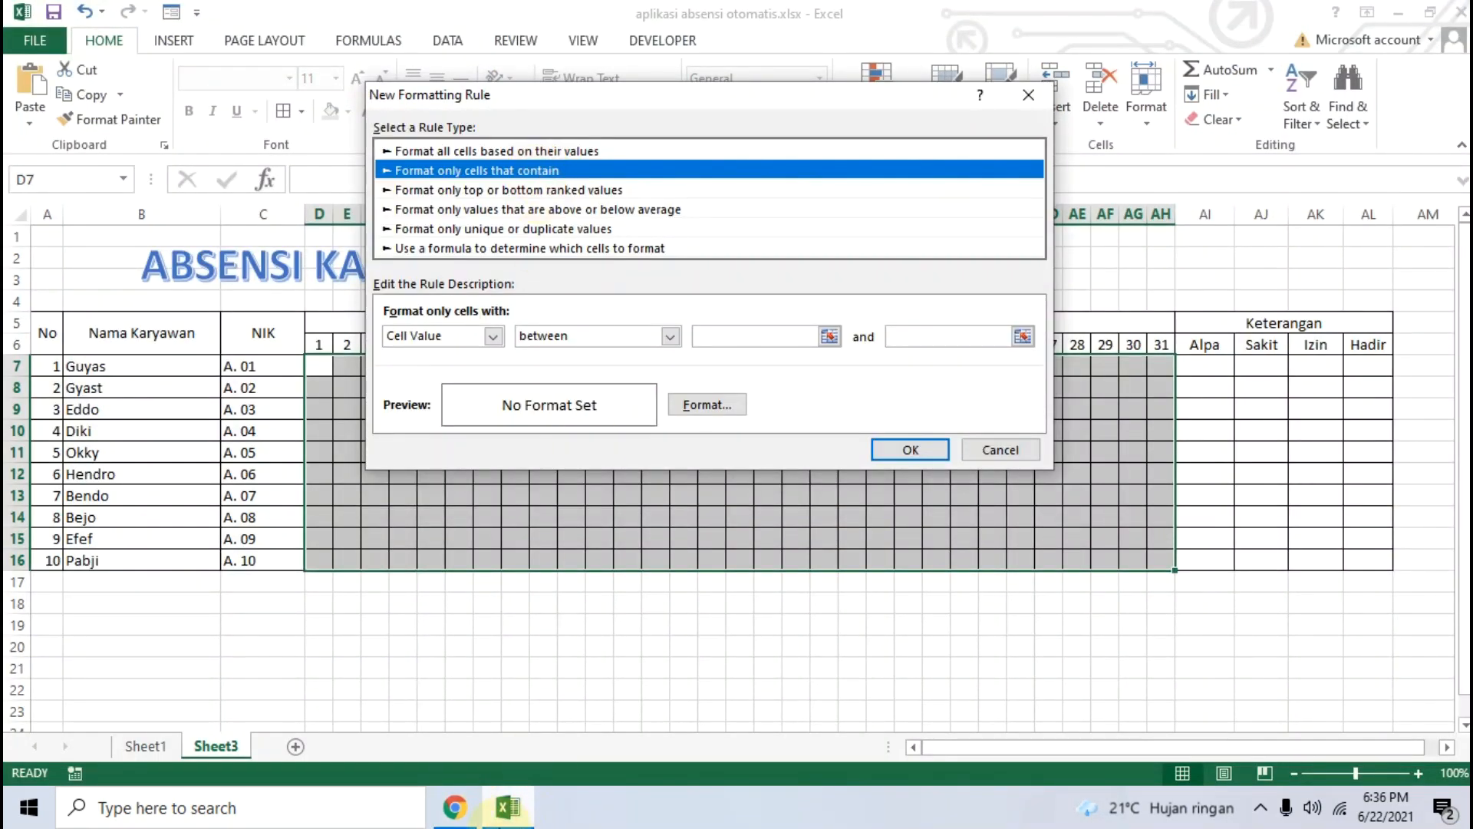
# Step: Following the browser tutorial, set the Excel rule's condition to Specific Text containing A
pyautogui.click(460, 812)
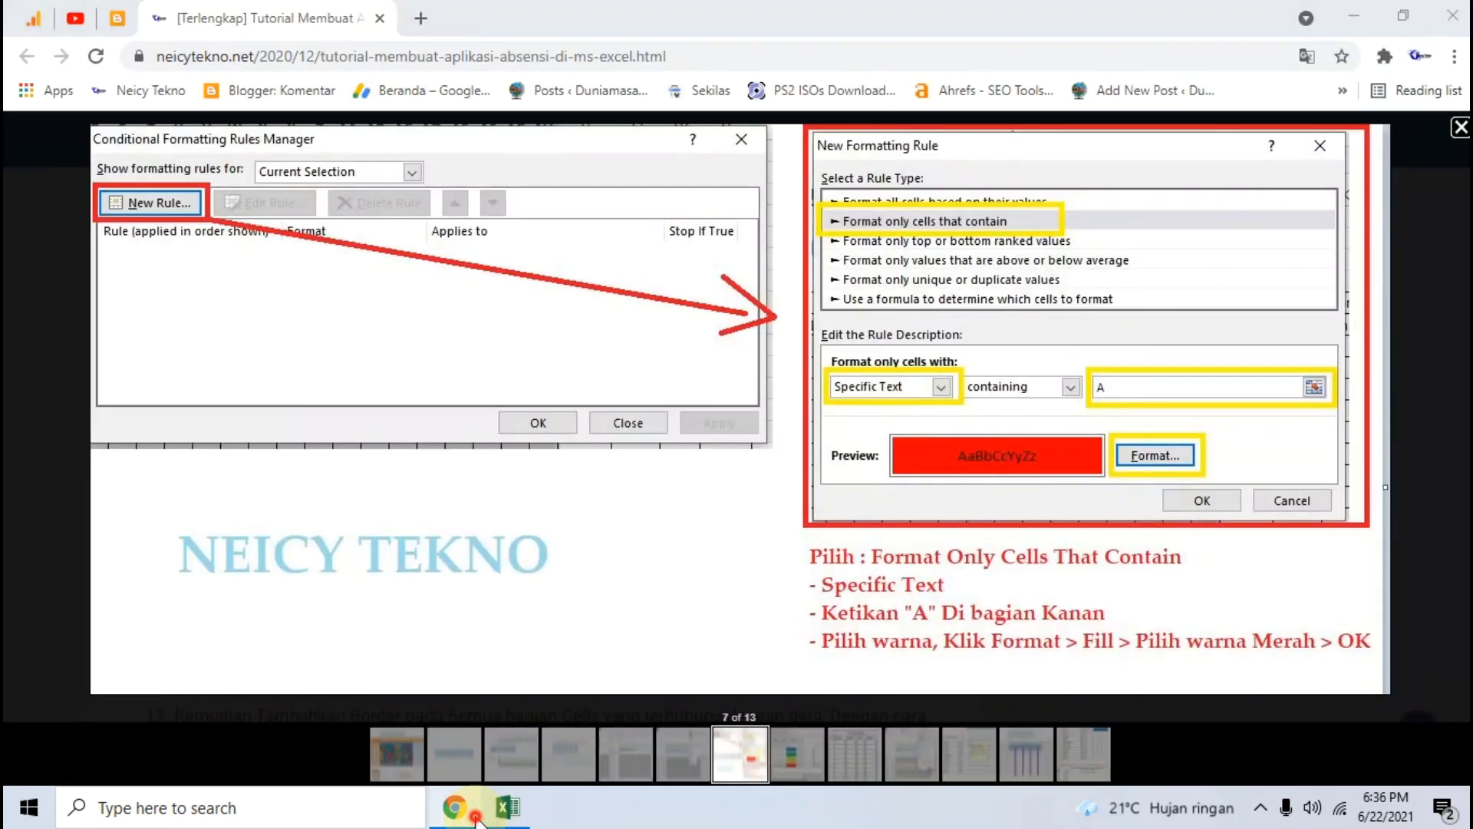
pyautogui.click(507, 808)
pyautogui.click(493, 336)
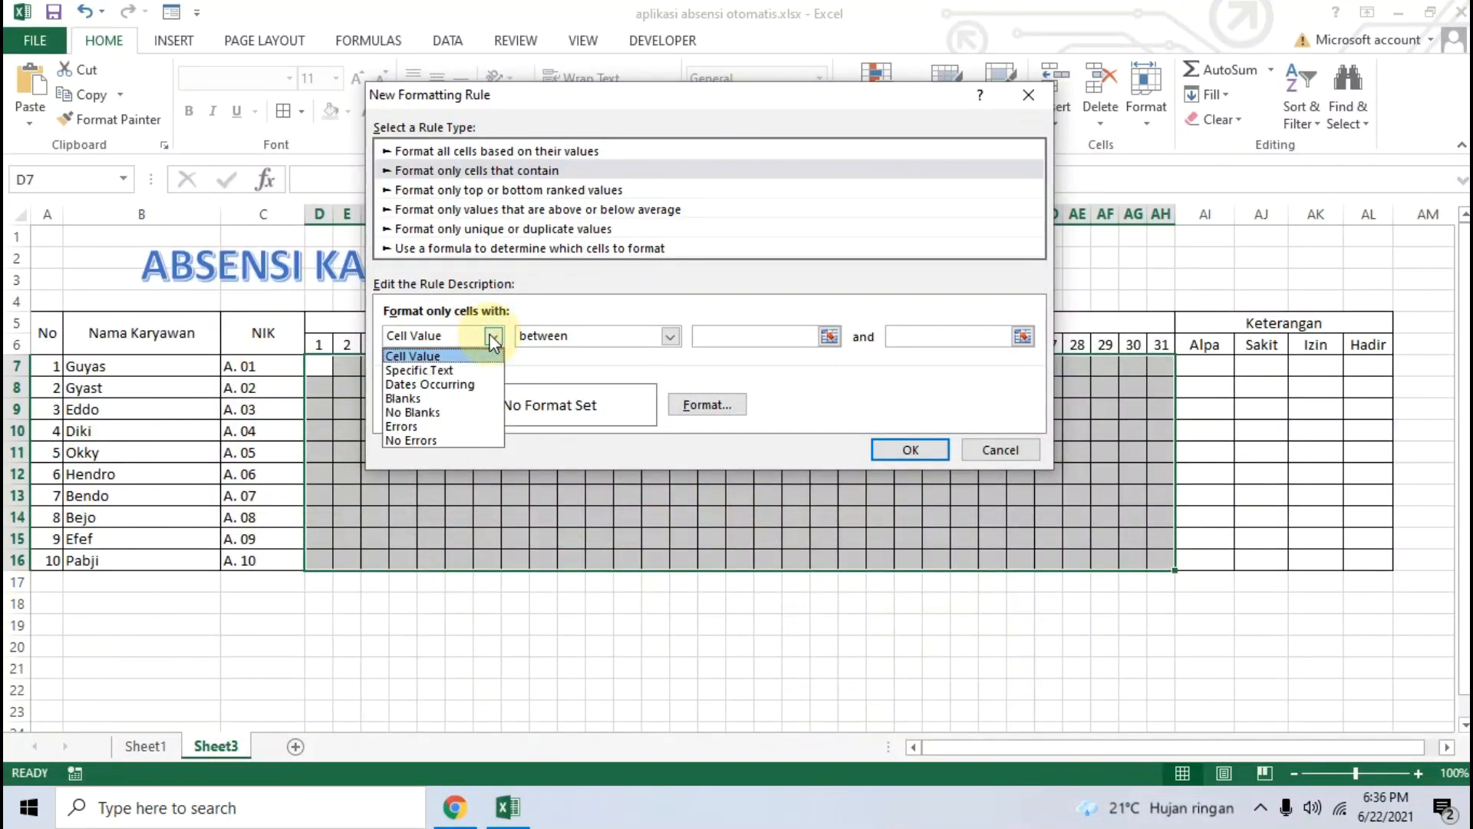
pyautogui.click(421, 370)
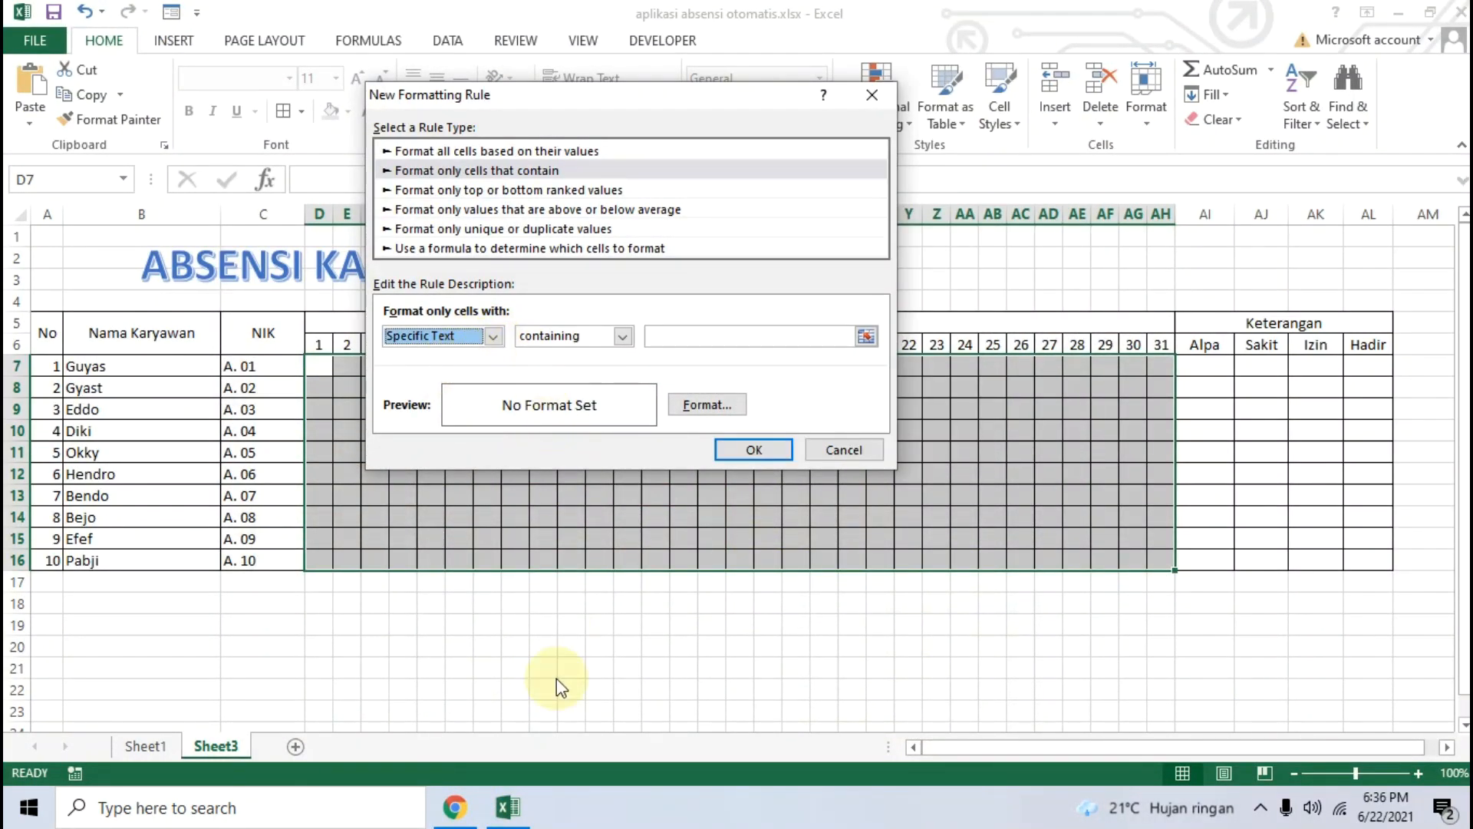
pyautogui.click(472, 816)
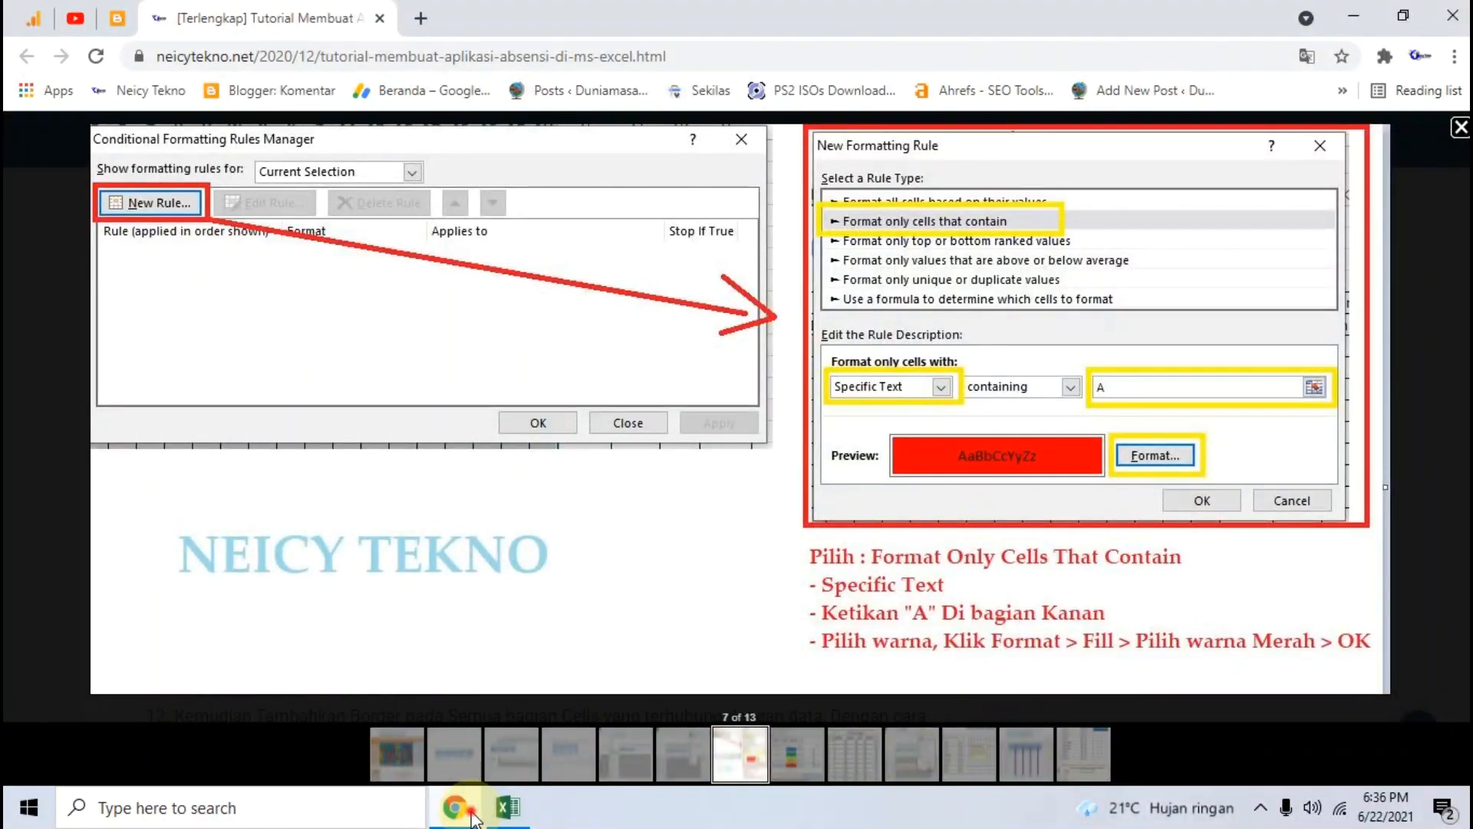
pyautogui.click(507, 808)
pyautogui.click(722, 335)
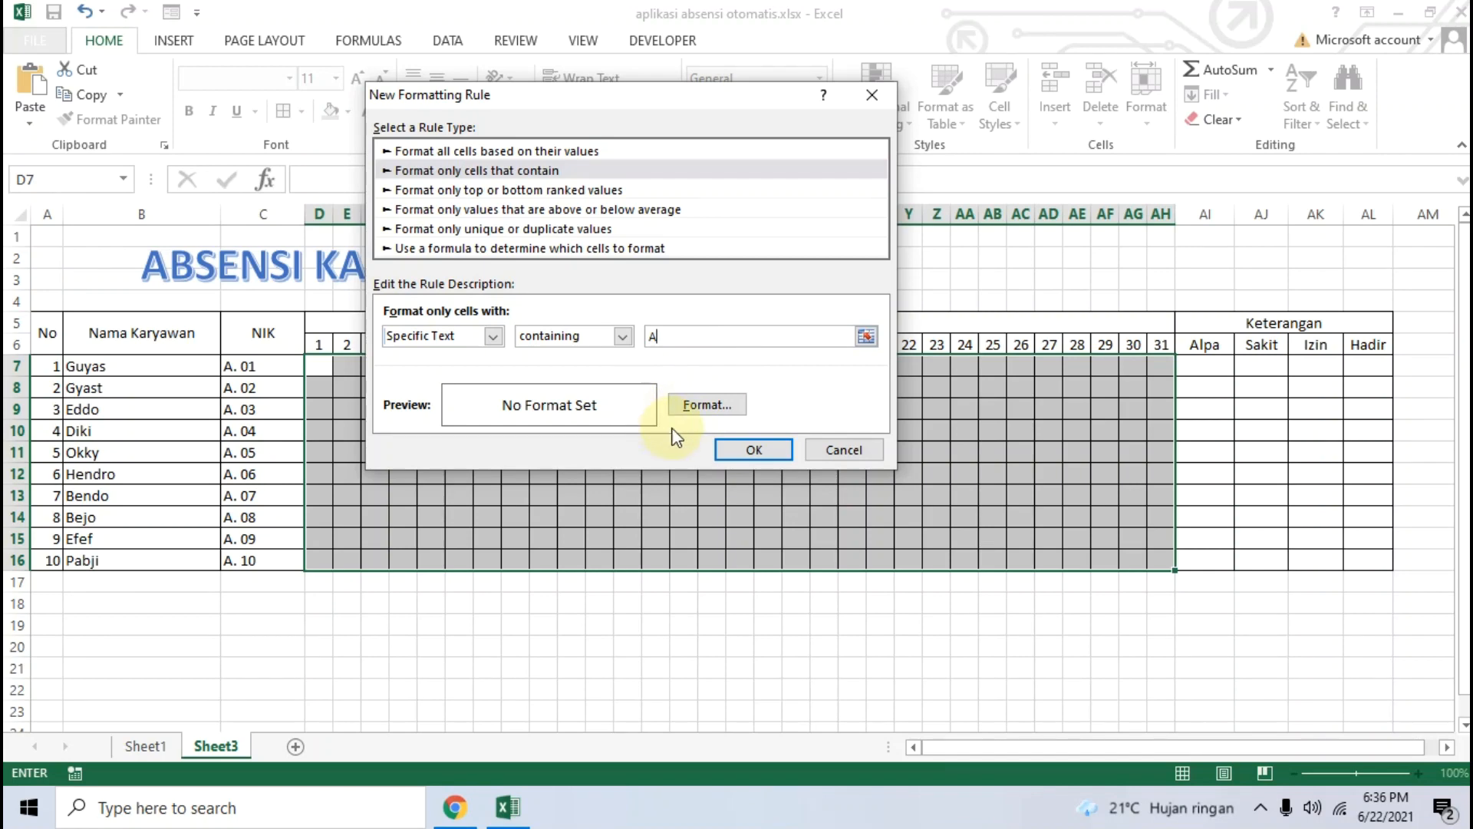
# Step: Give the rule for text A a red background fill, as in the tutorial's instructions
pyautogui.click(707, 405)
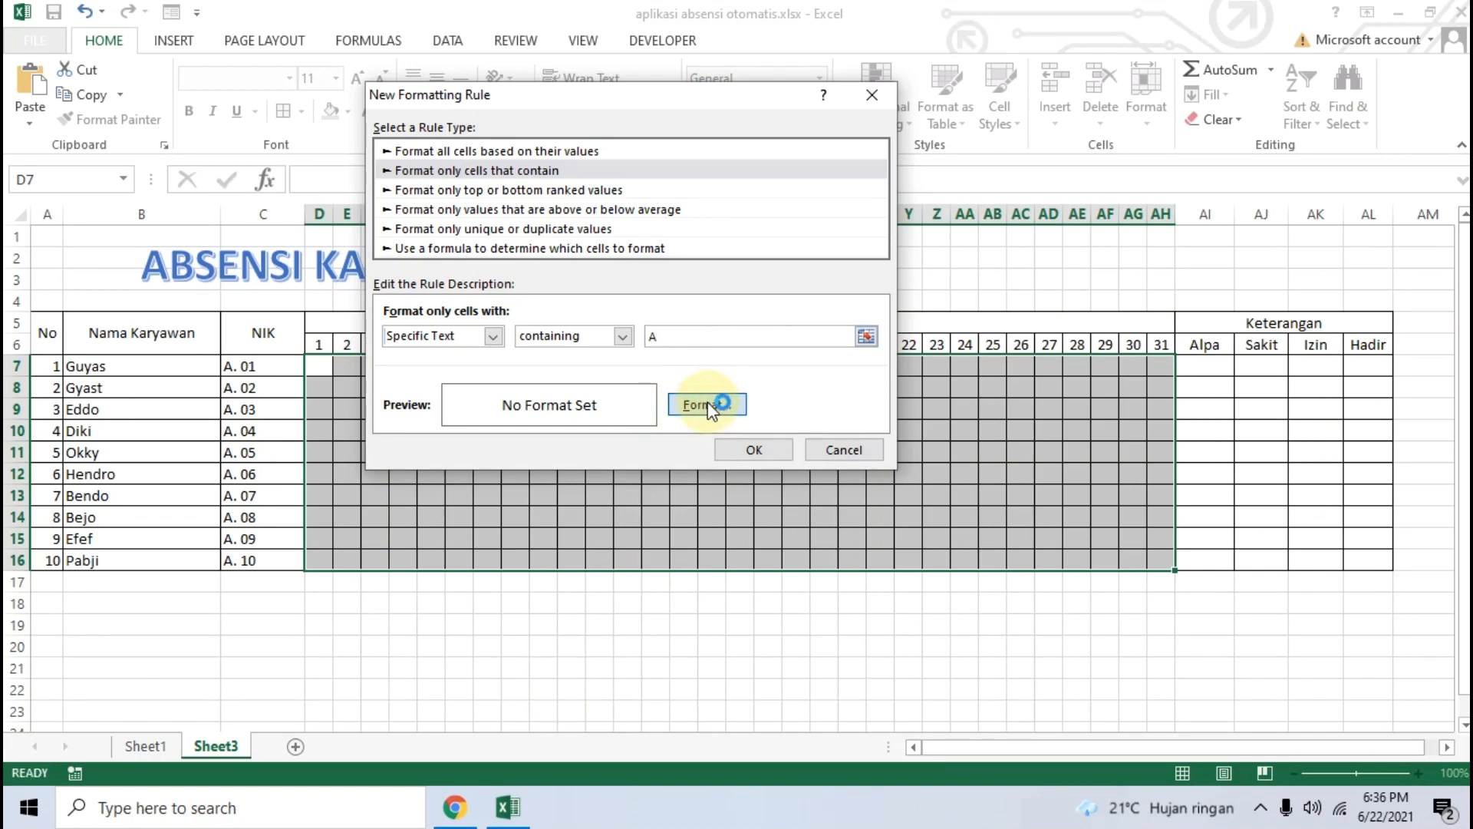
pyautogui.click(472, 810)
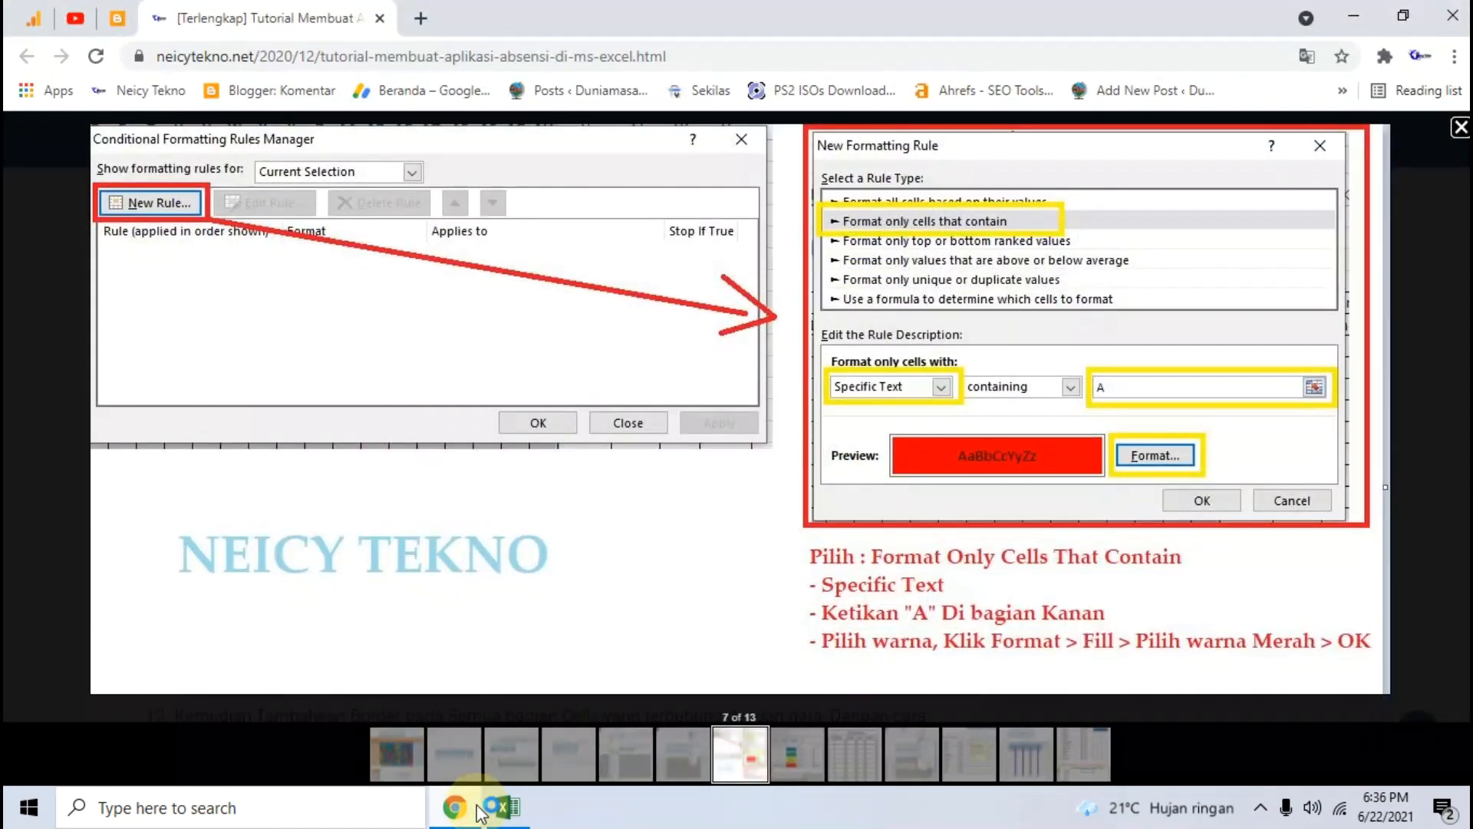
pyautogui.click(505, 807)
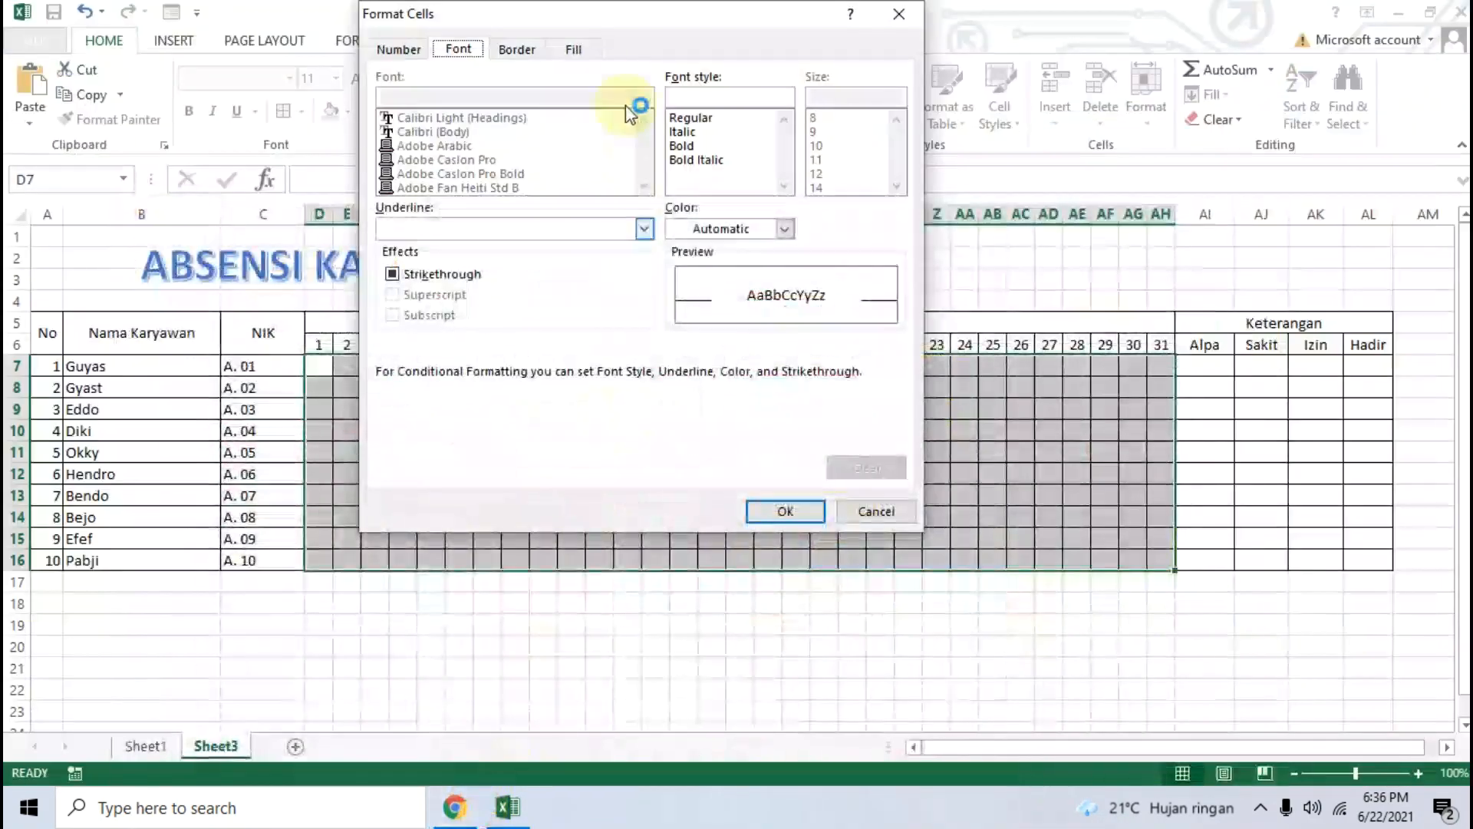
pyautogui.moveTo(775, 37); pyautogui.dragTo(900, 63)
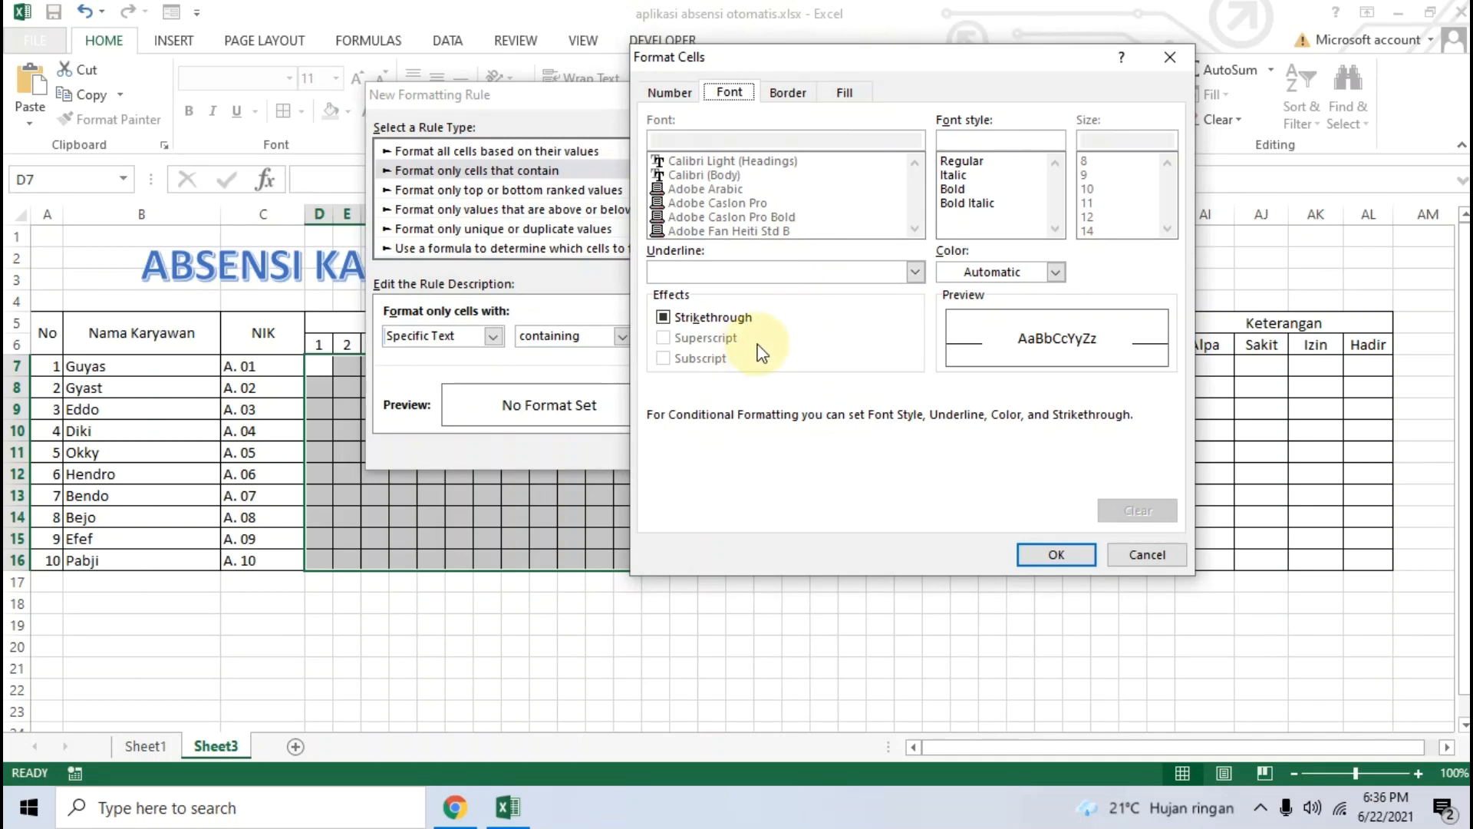
pyautogui.click(788, 92)
pyautogui.click(669, 92)
pyautogui.click(730, 93)
pyautogui.click(843, 92)
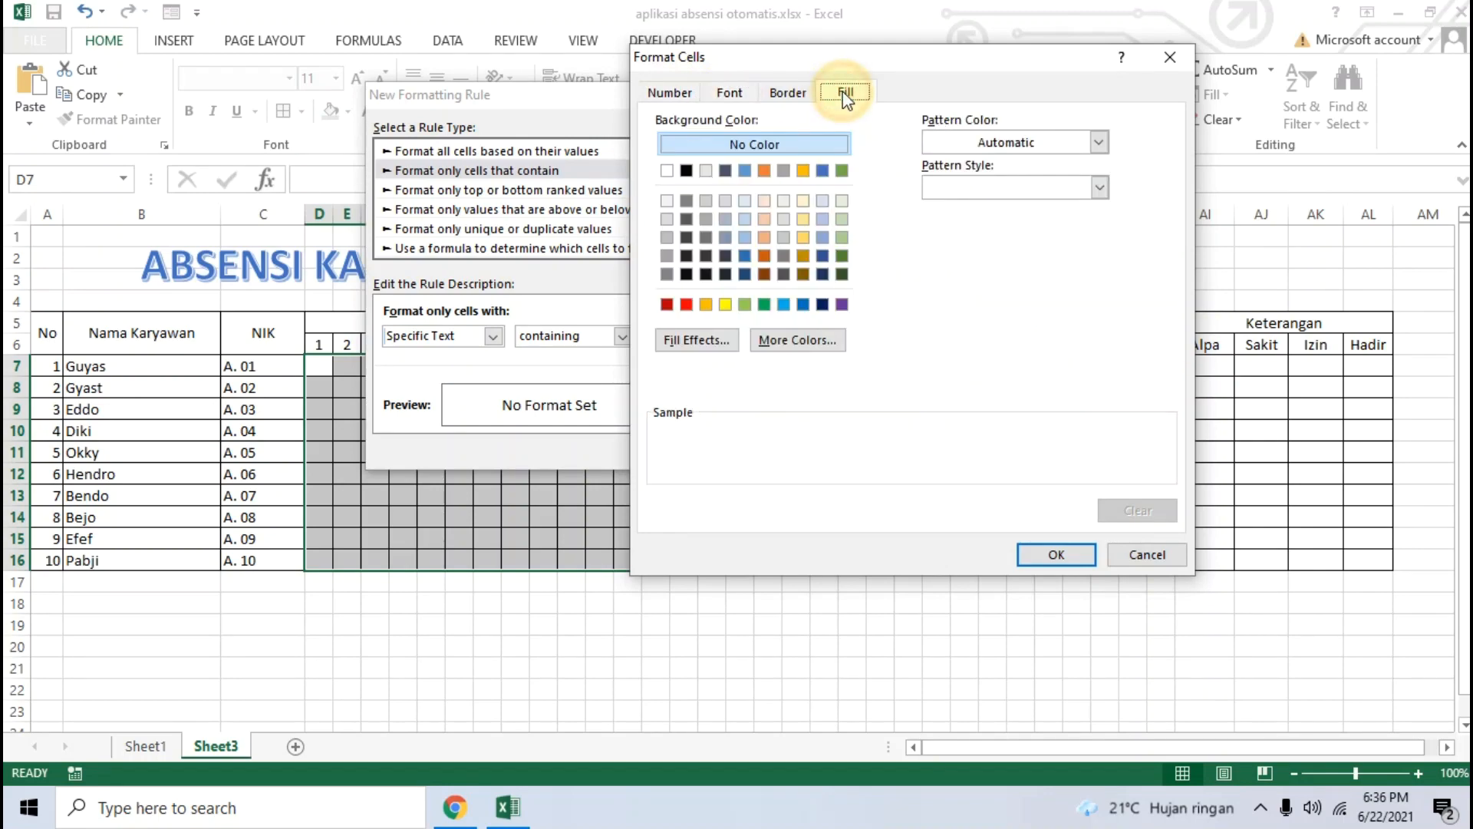
pyautogui.click(687, 305)
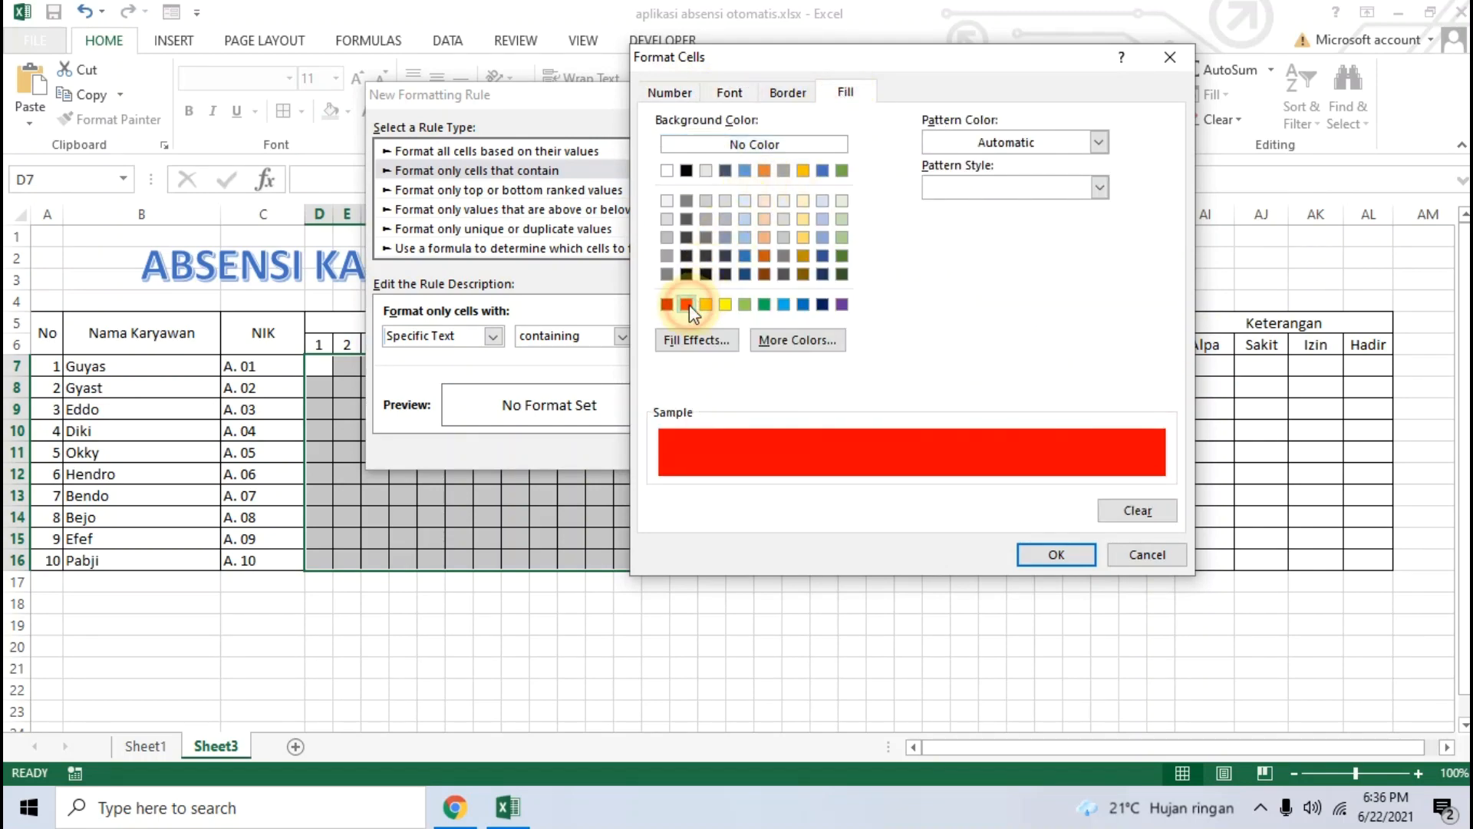
pyautogui.click(456, 811)
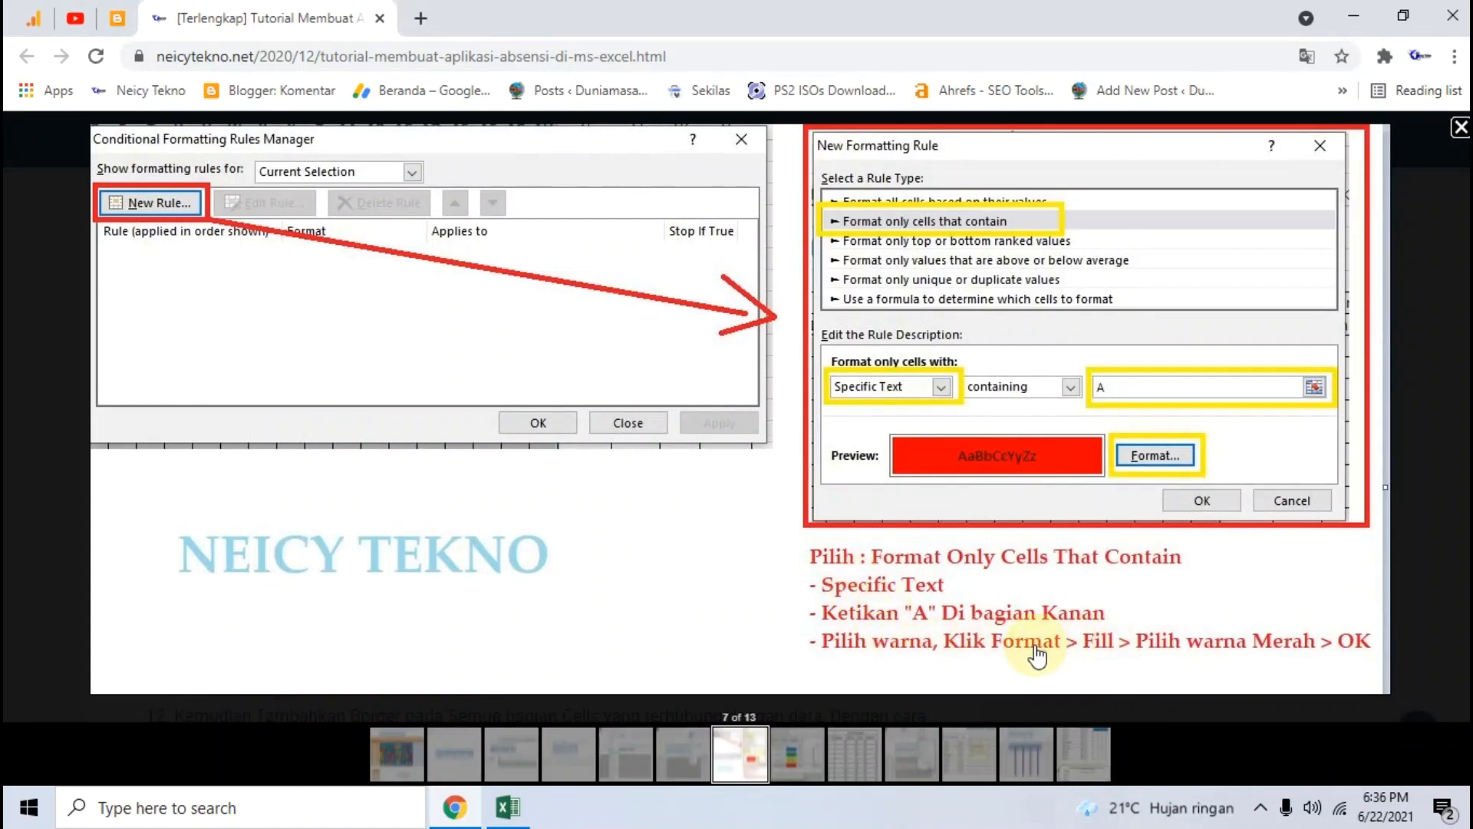
pyautogui.click(503, 804)
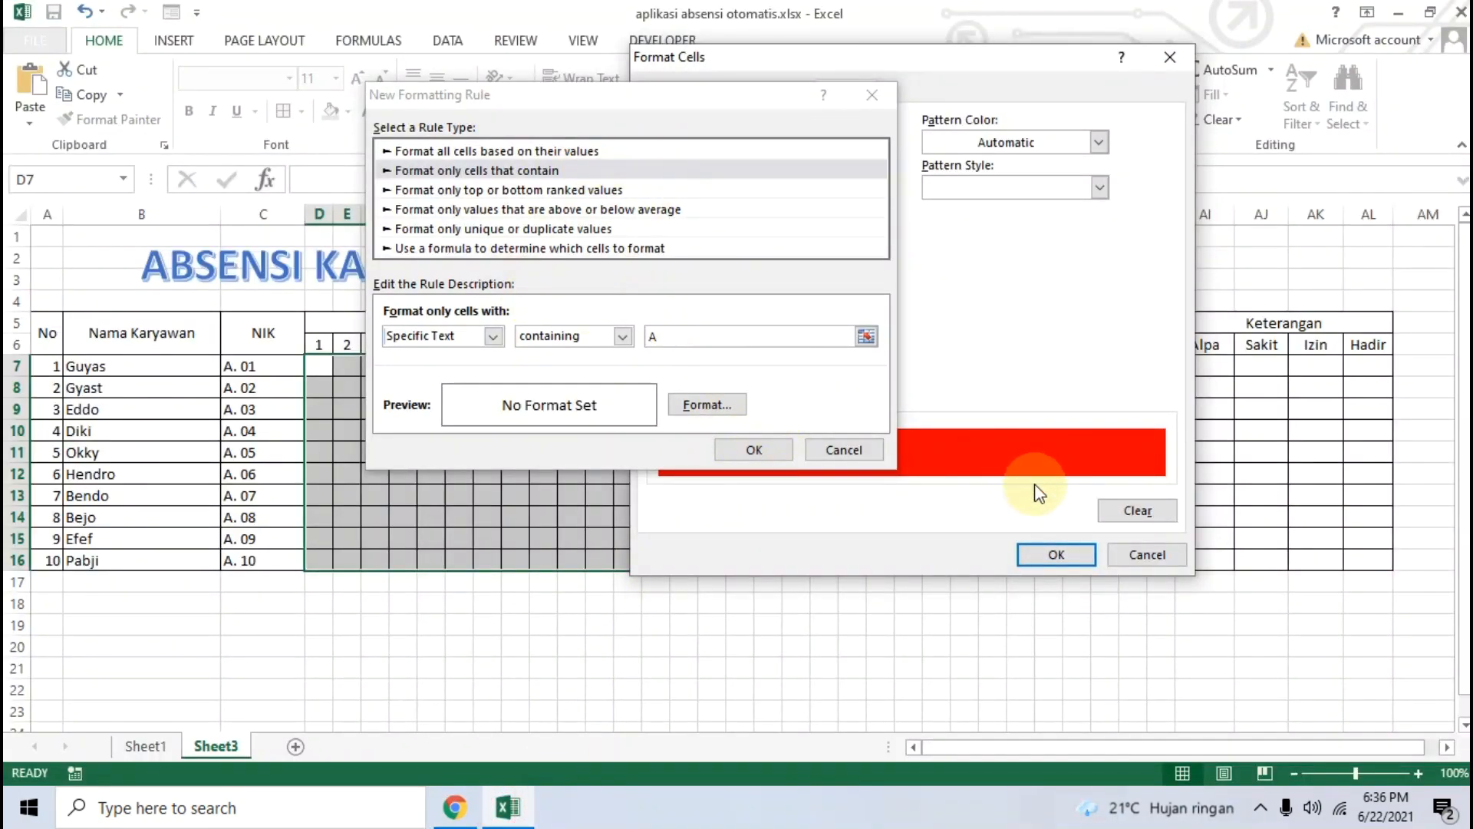
pyautogui.click(1056, 554)
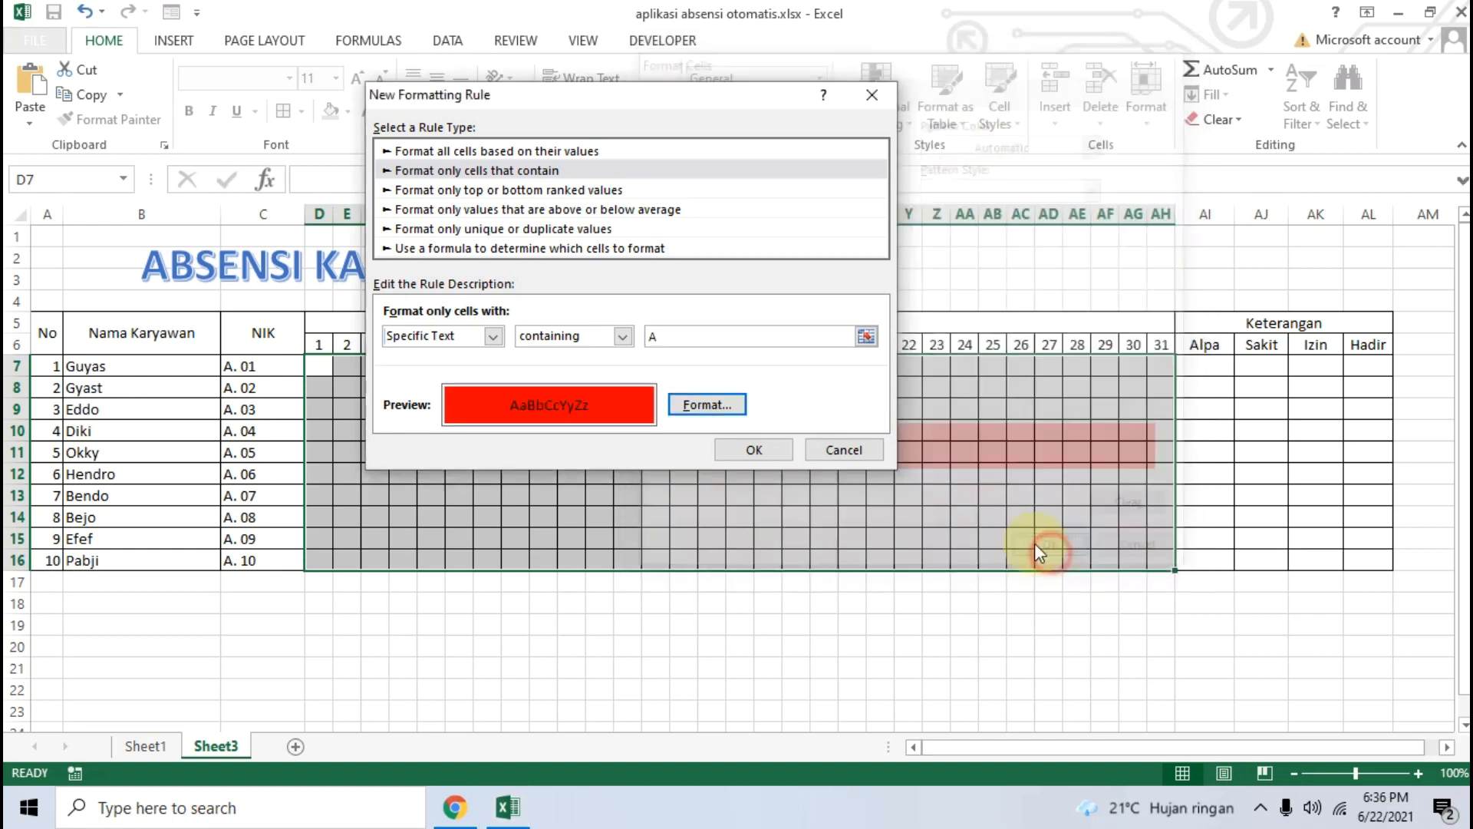
# Step: View the tutorial's picture of the completed rules list in the browser, and save the rule for text A in Excel
pyautogui.click(467, 805)
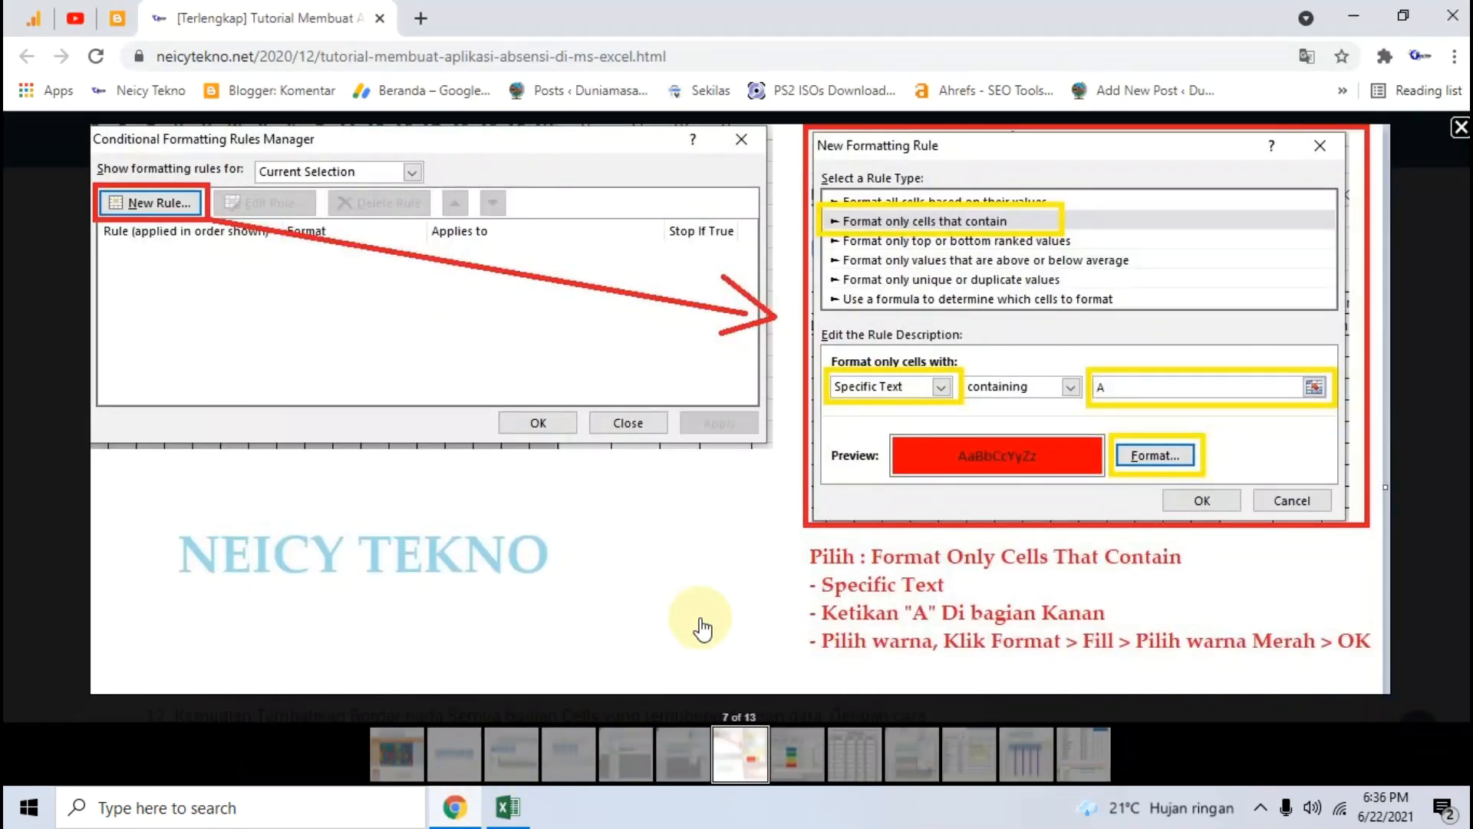
pyautogui.click(798, 754)
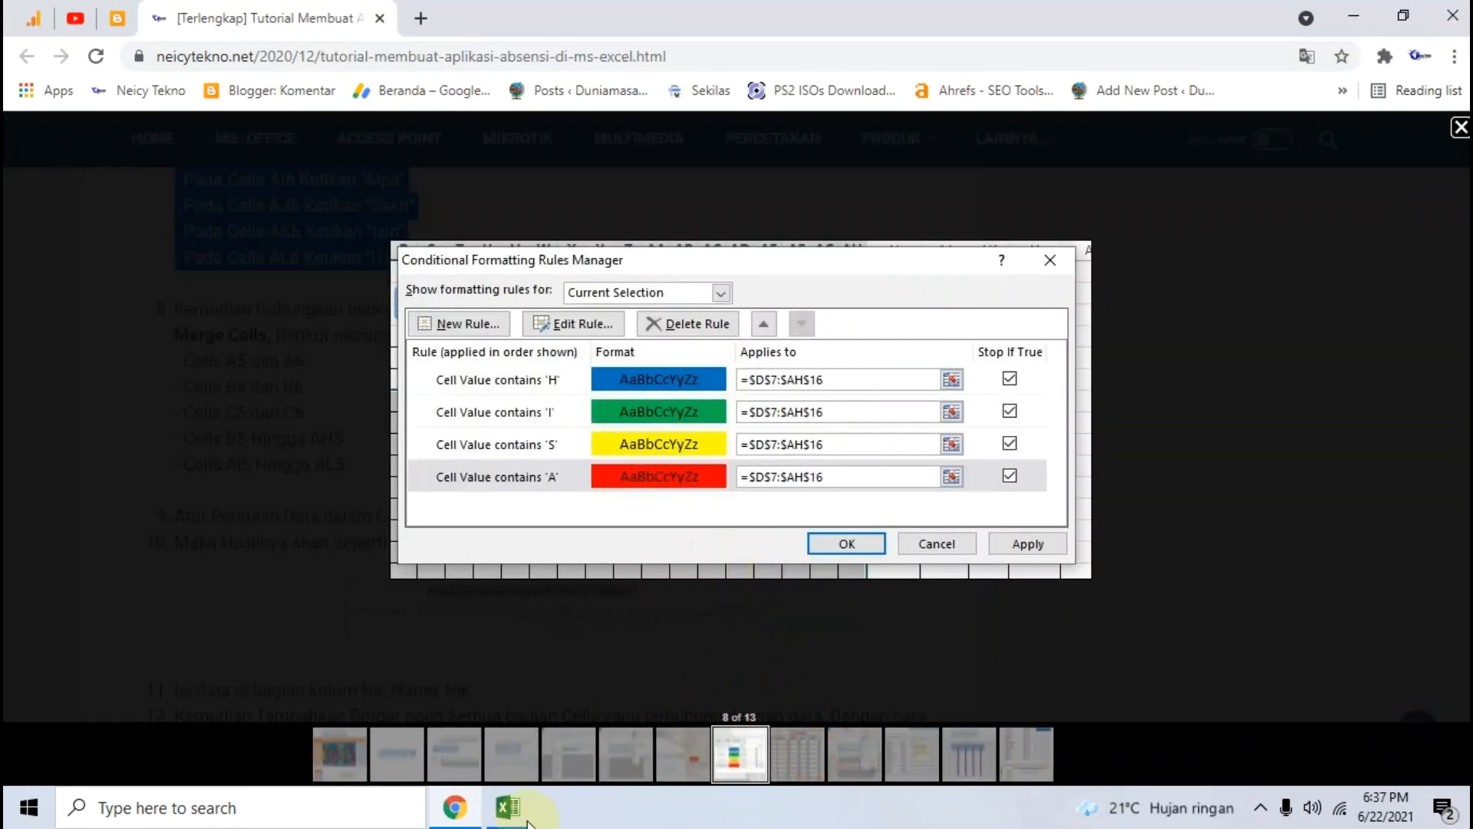
pyautogui.click(527, 819)
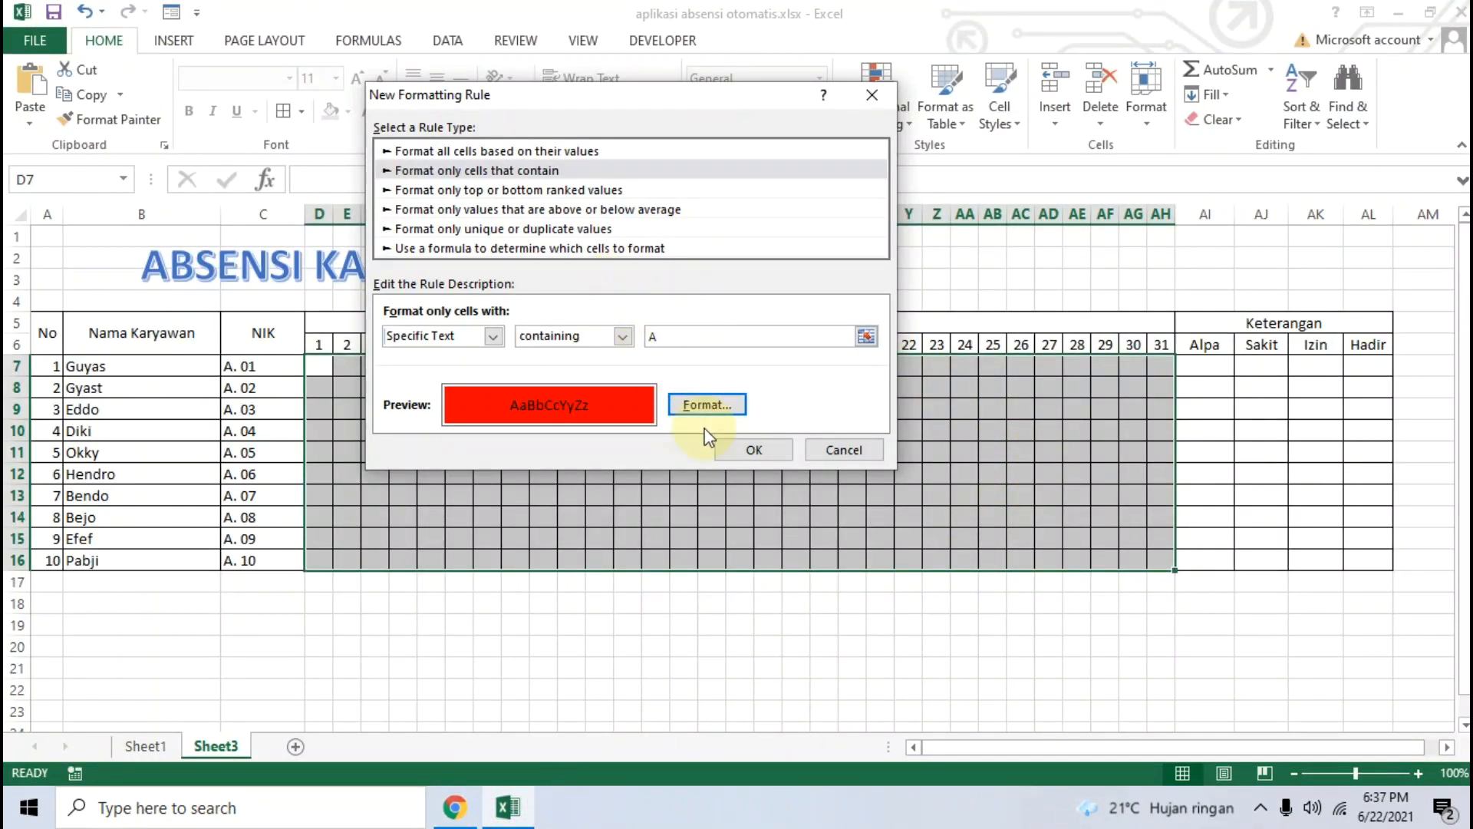
pyautogui.click(742, 450)
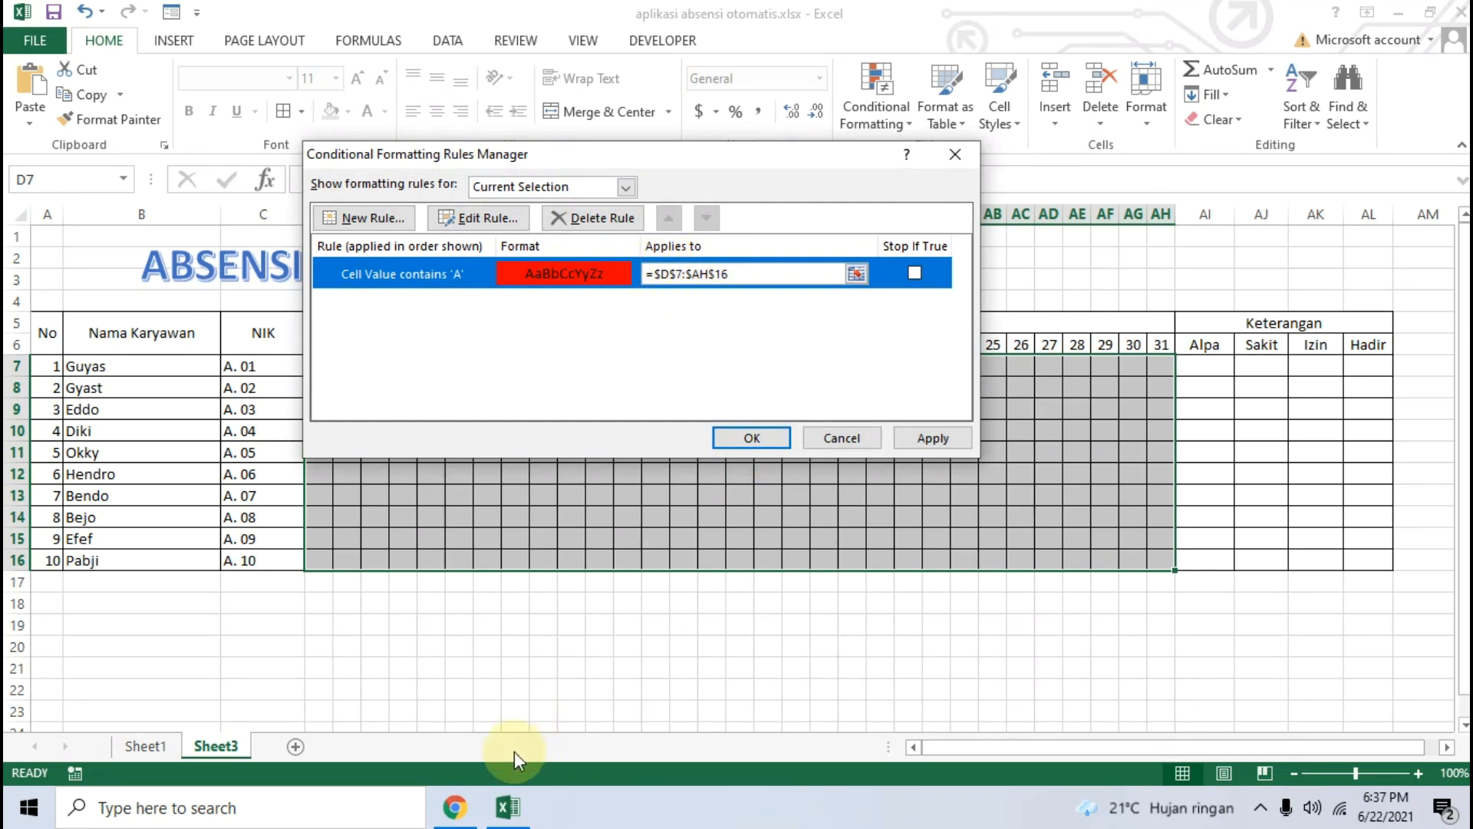
# Step: Check the tutorial's rules list again, and create another Format only cells that contain rule with Specific Text containing H
pyautogui.click(455, 807)
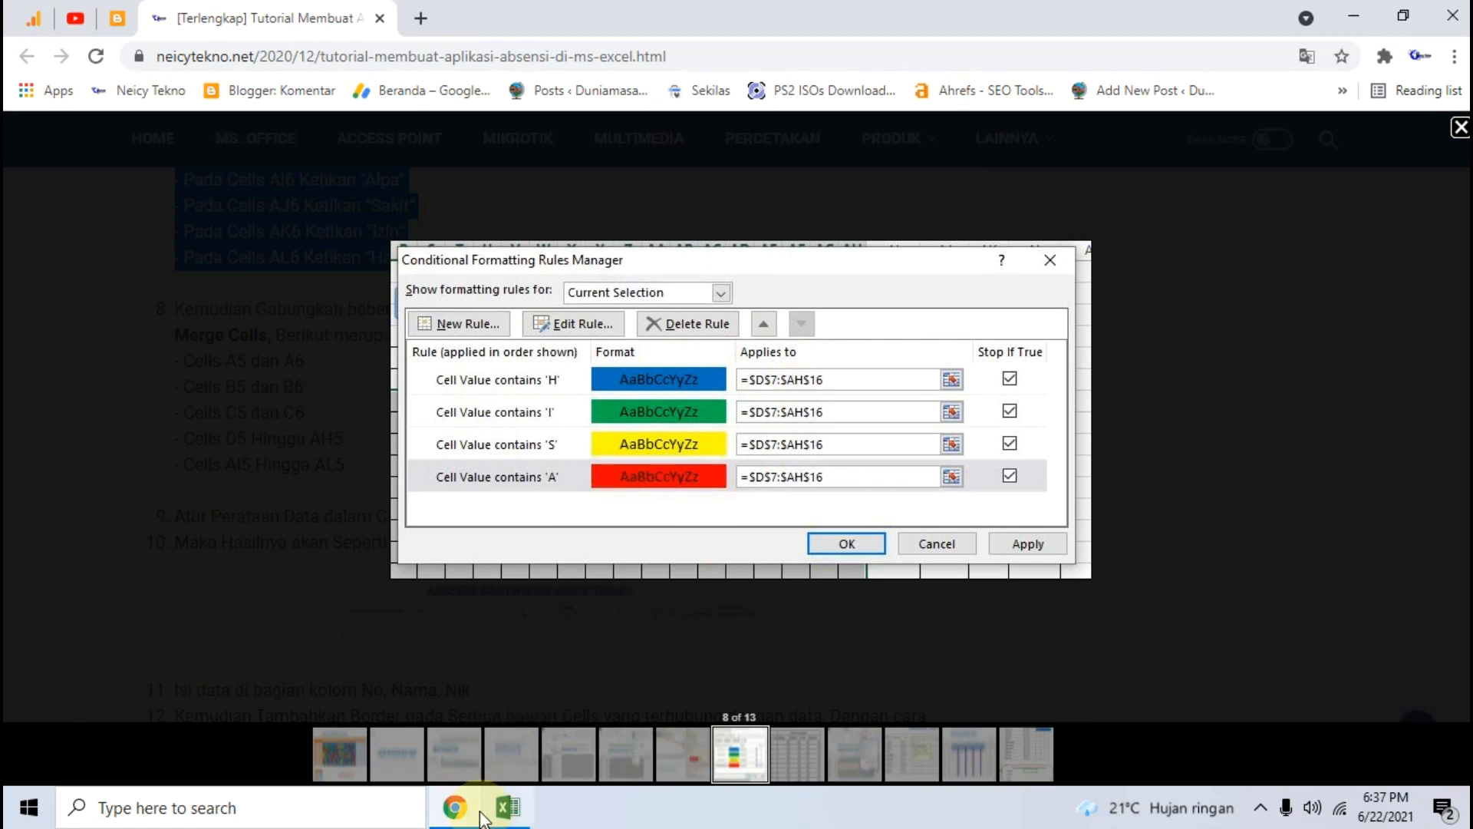
pyautogui.click(505, 807)
pyautogui.click(369, 219)
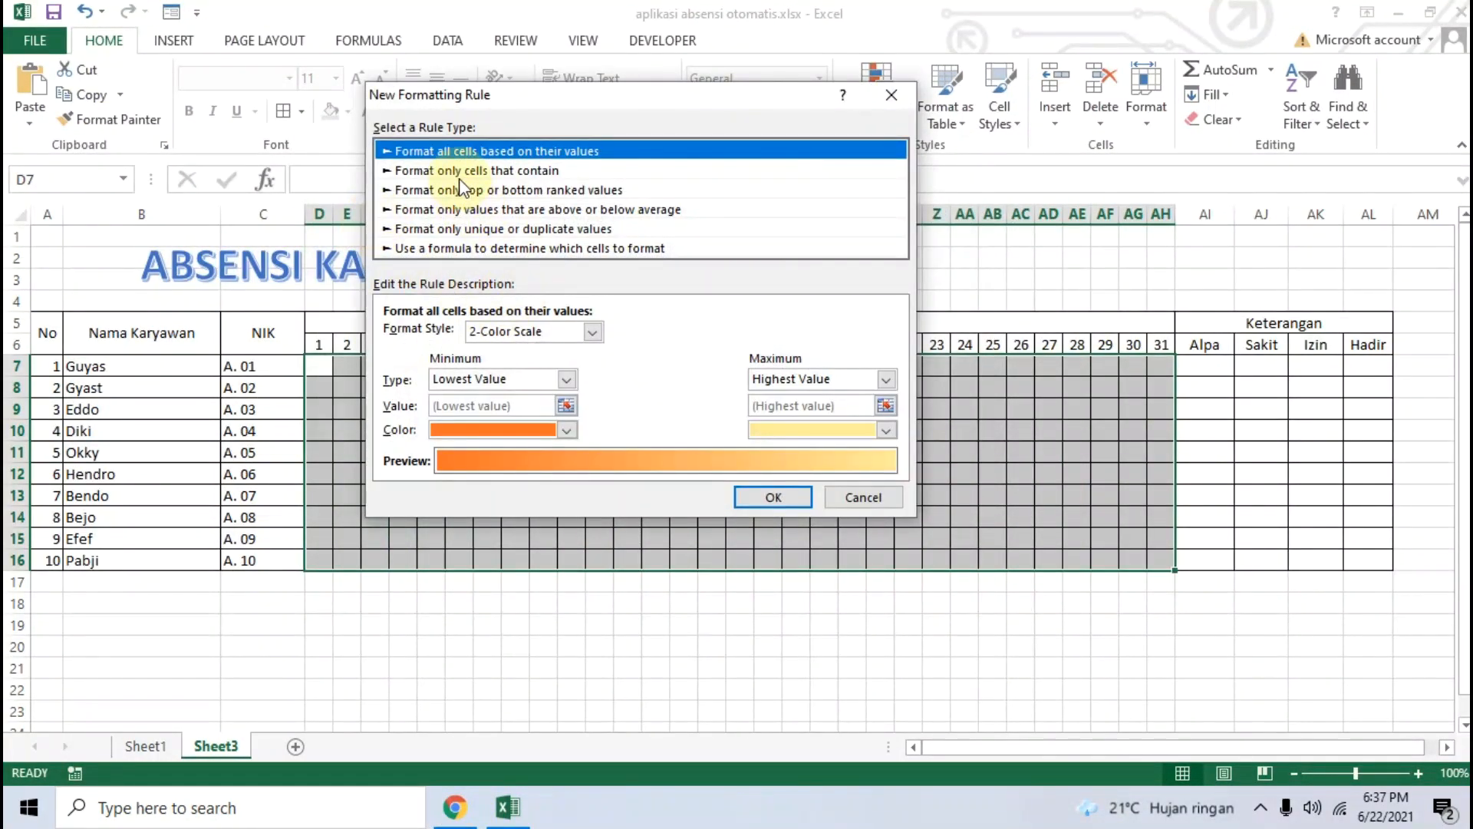
pyautogui.click(530, 170)
pyautogui.click(494, 336)
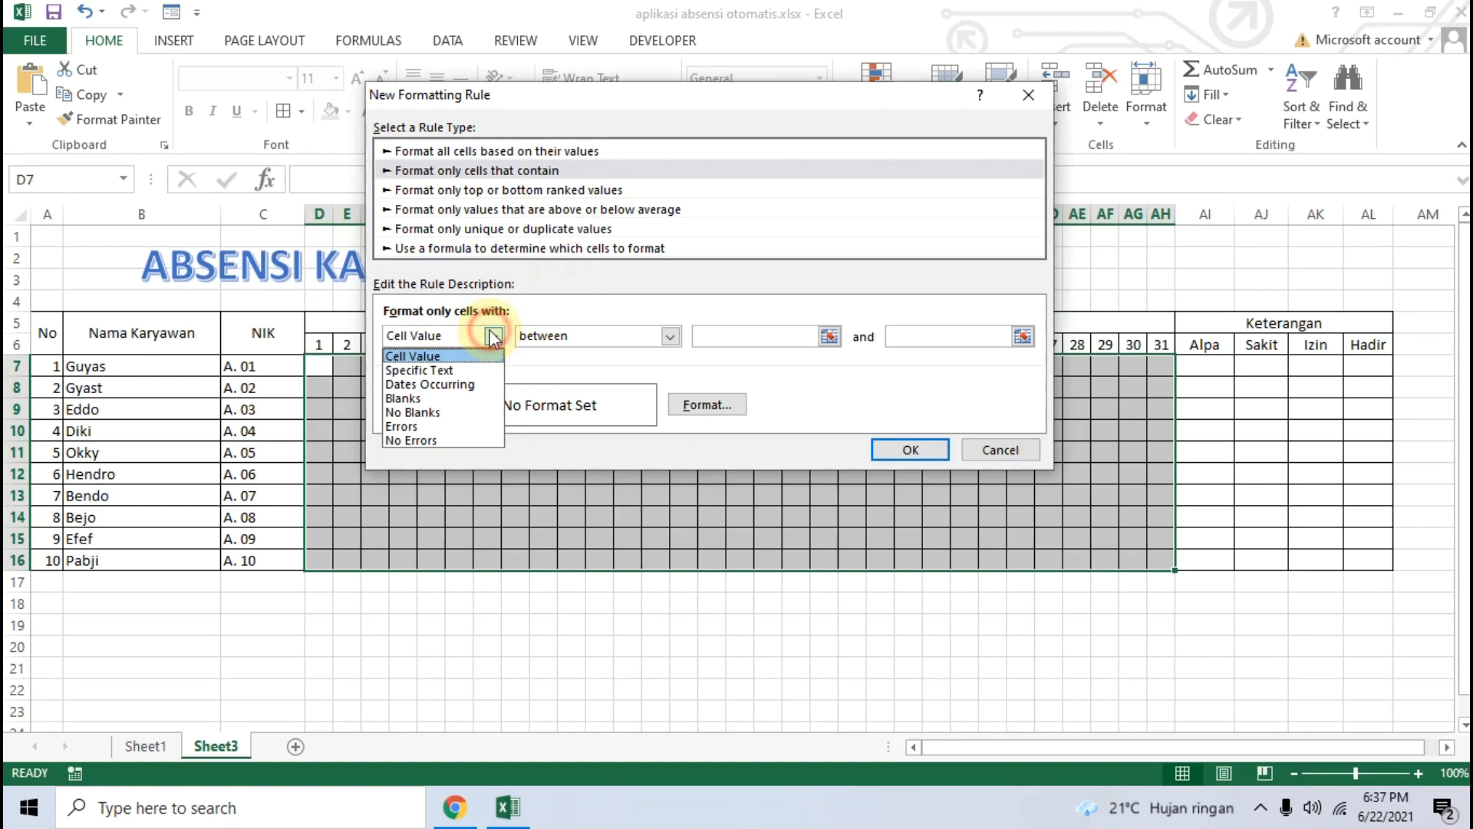
pyautogui.click(447, 372)
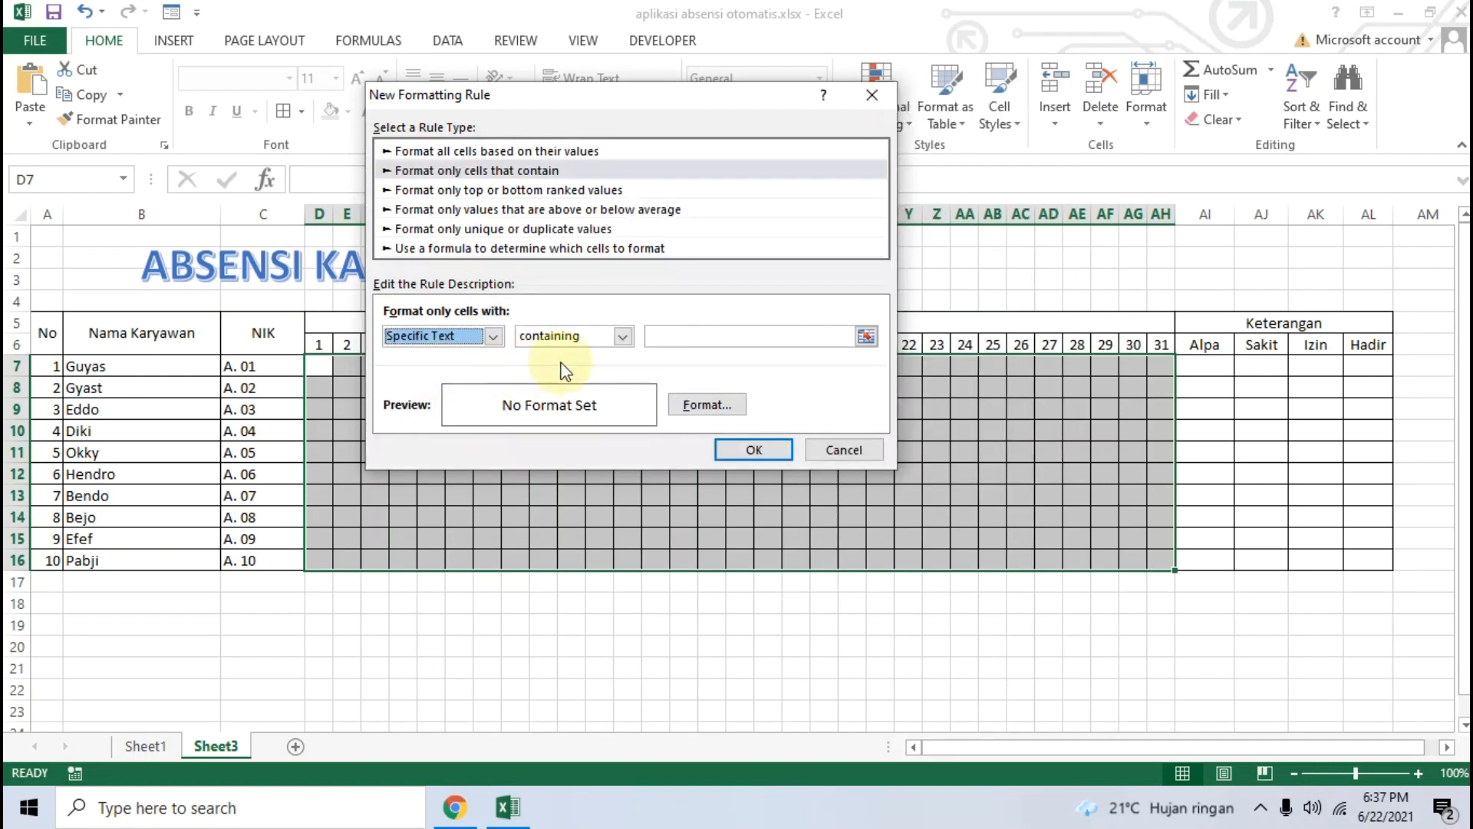
pyautogui.click(711, 336)
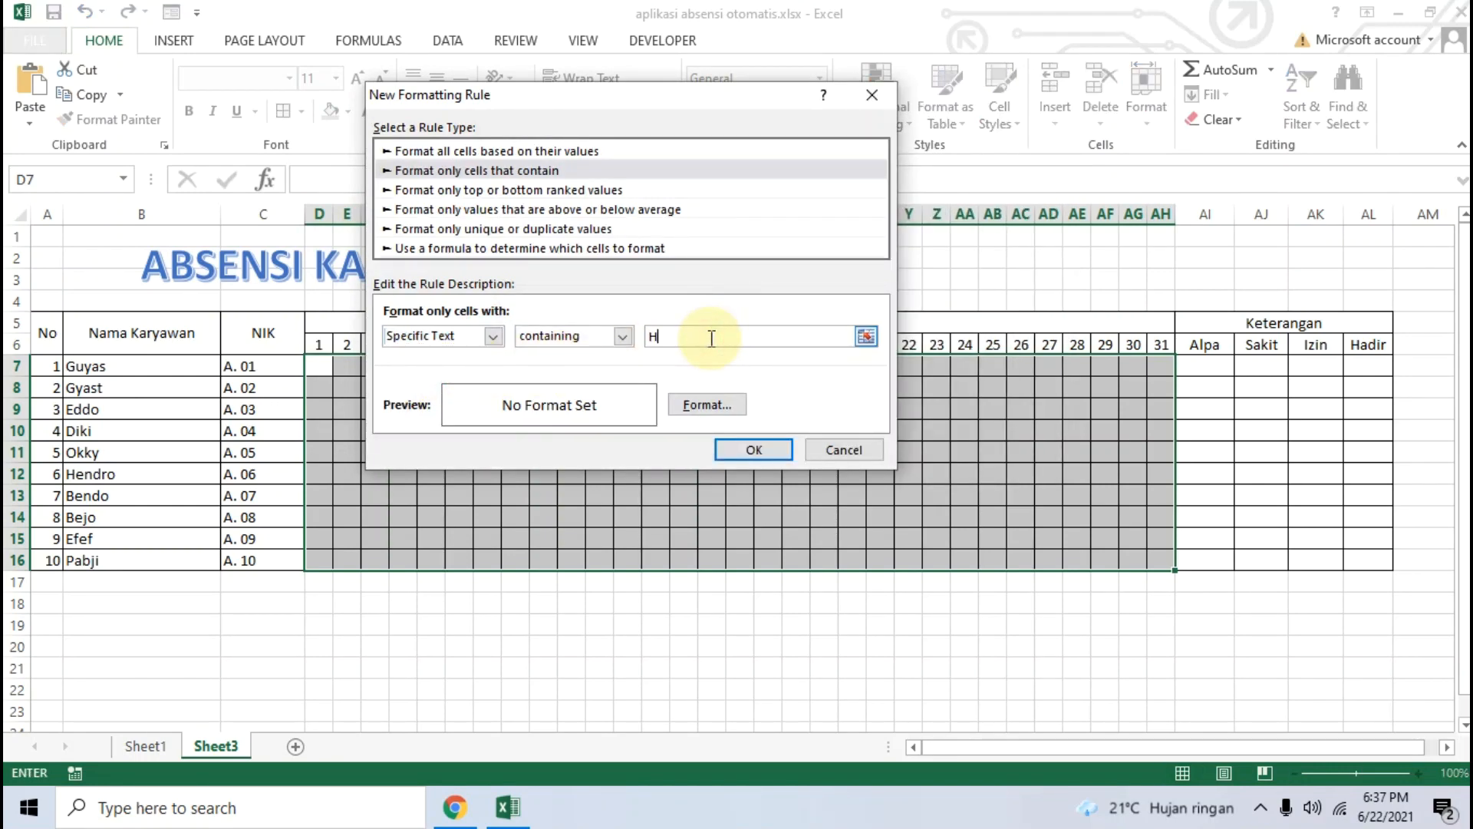
# Step: Give the rule for text H a blue background fill and save the rule
pyautogui.click(707, 405)
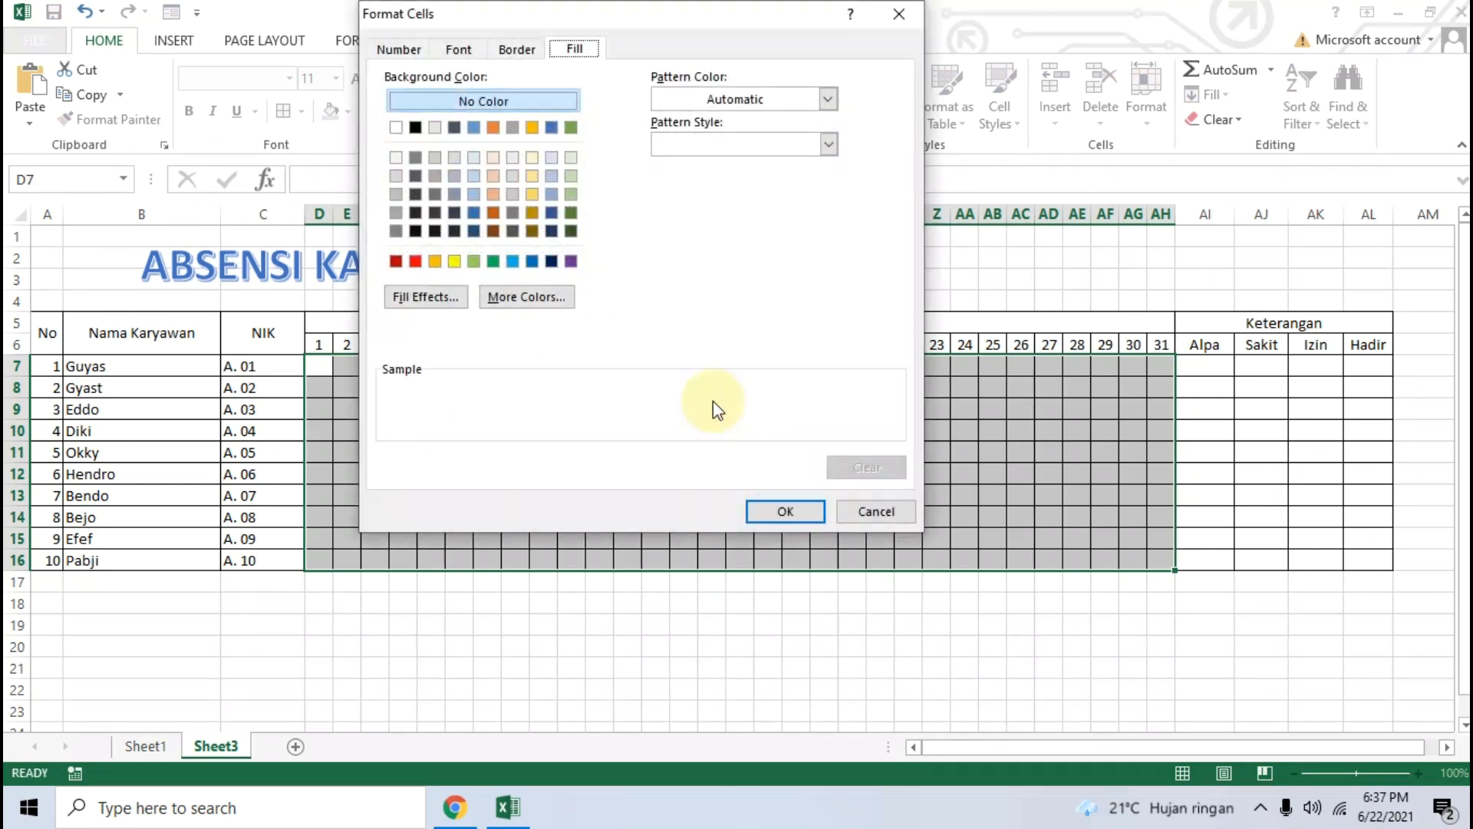
pyautogui.click(474, 128)
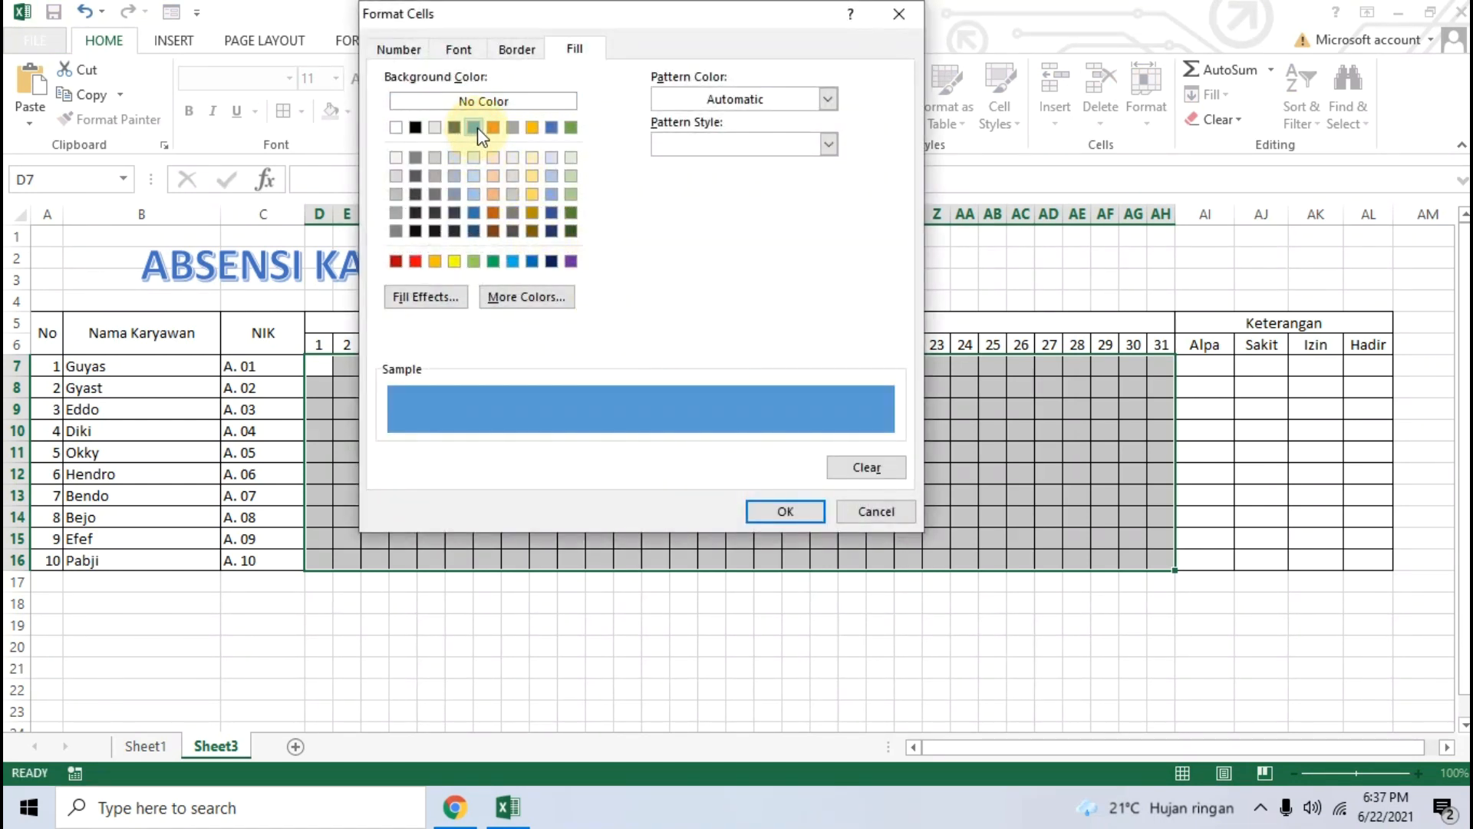
pyautogui.click(782, 510)
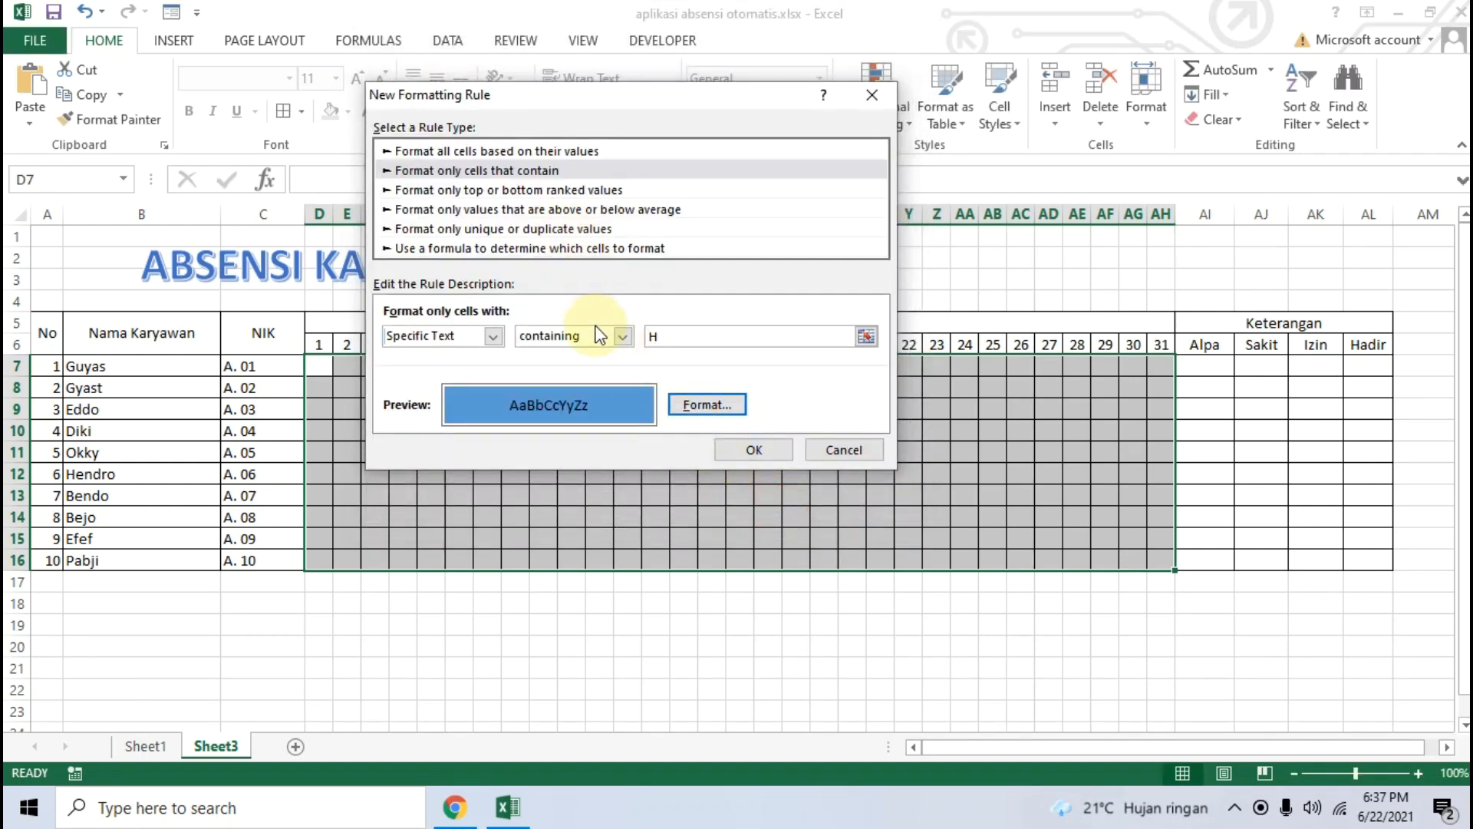
pyautogui.click(771, 449)
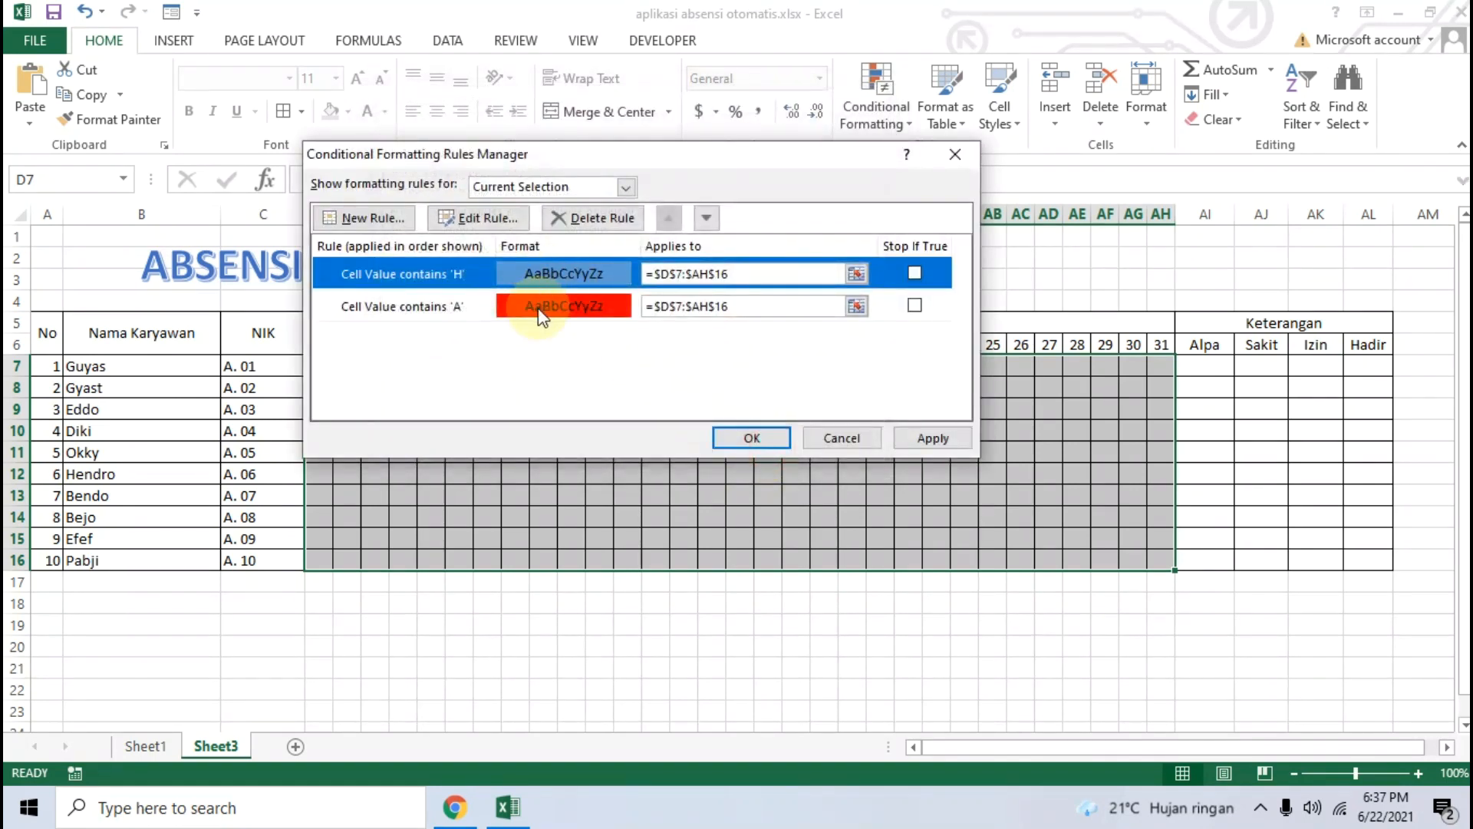
# Step: Create another Format only cells that contain rule with Specific Text containing I
pyautogui.click(372, 218)
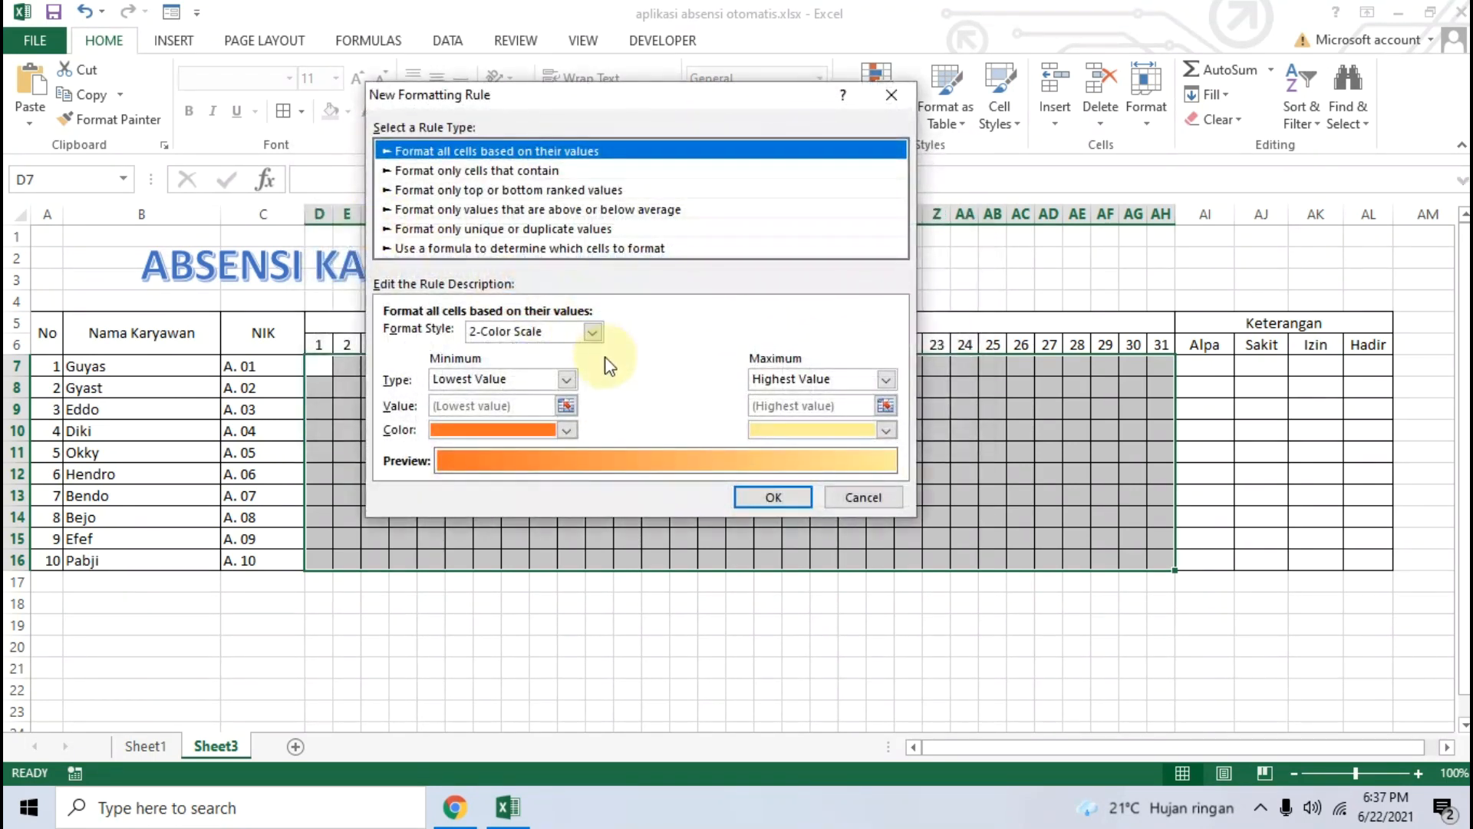
pyautogui.click(519, 170)
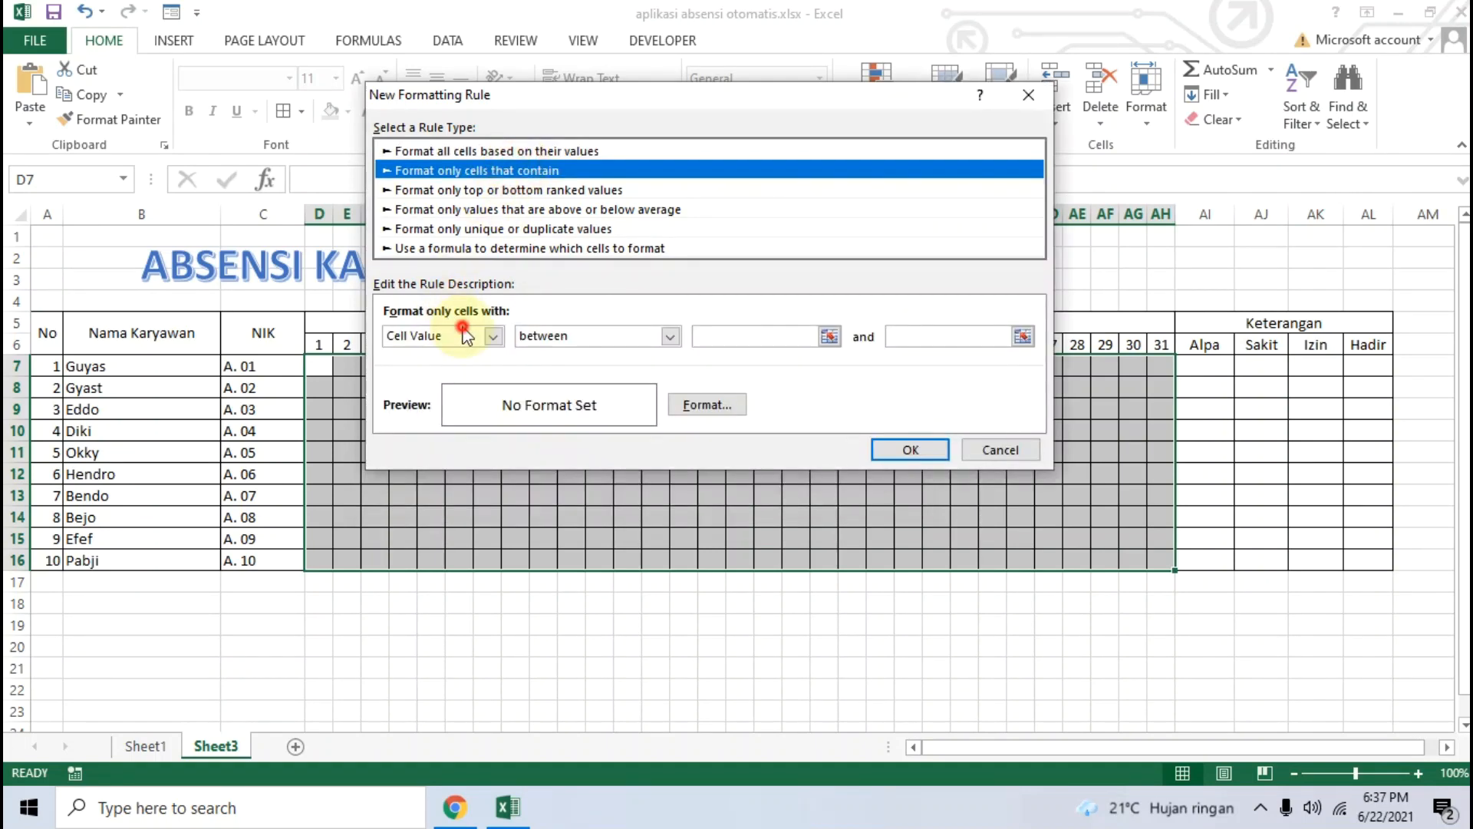
pyautogui.click(493, 335)
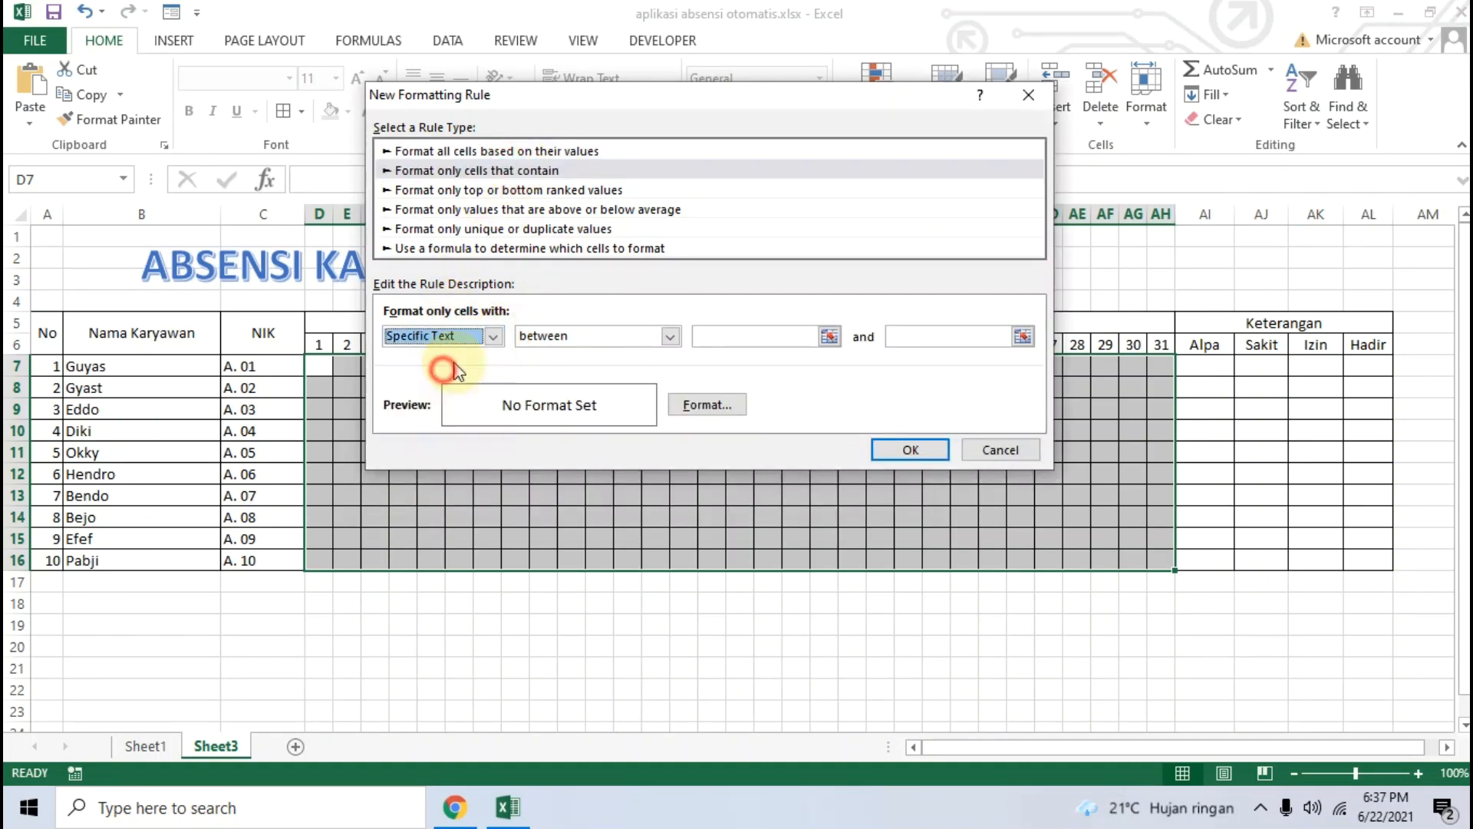
pyautogui.click(443, 369)
pyautogui.click(737, 334)
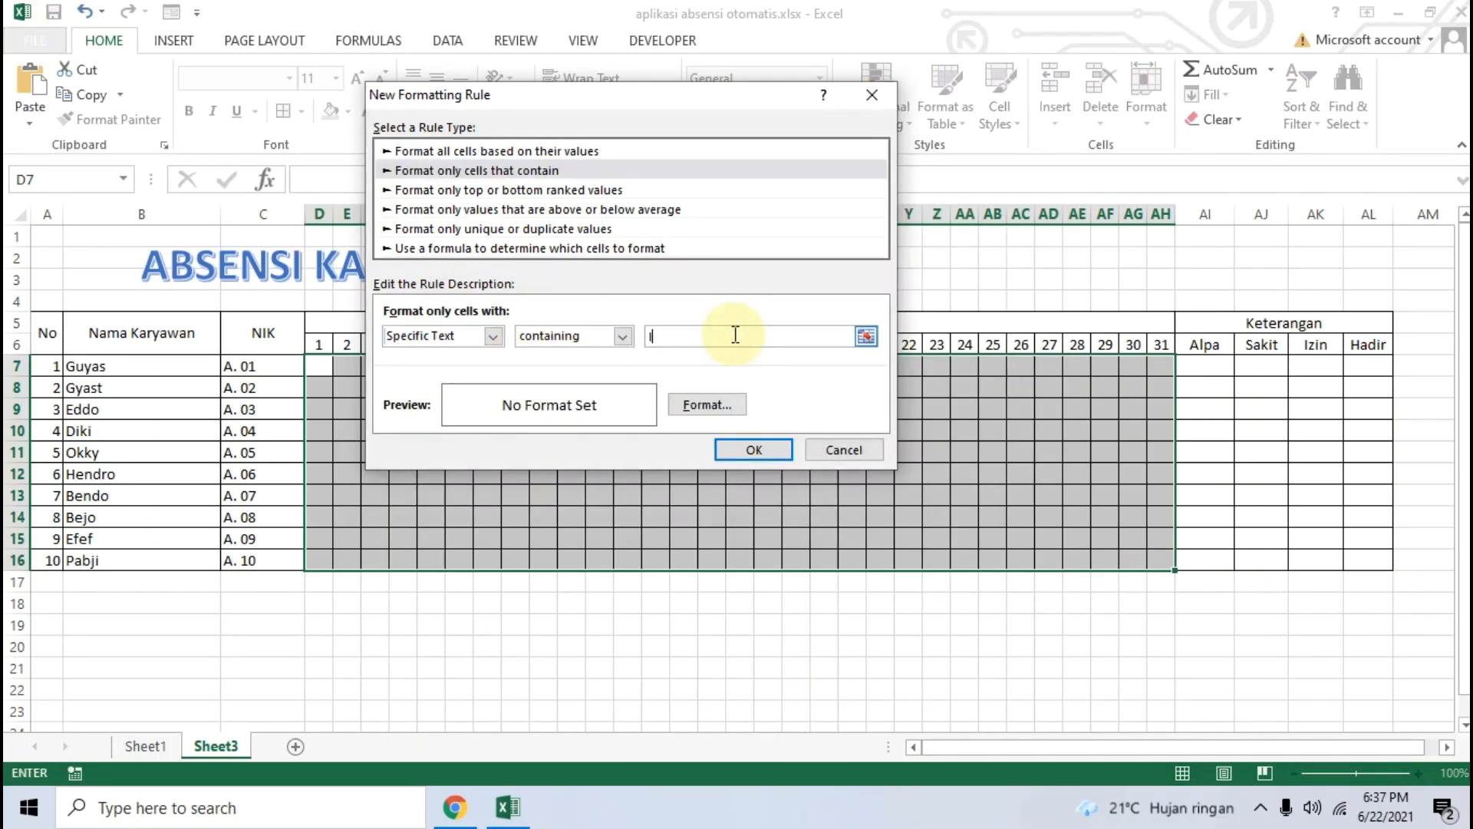
# Step: Give the rule for text I a yellow background fill and save the rule
pyautogui.click(704, 404)
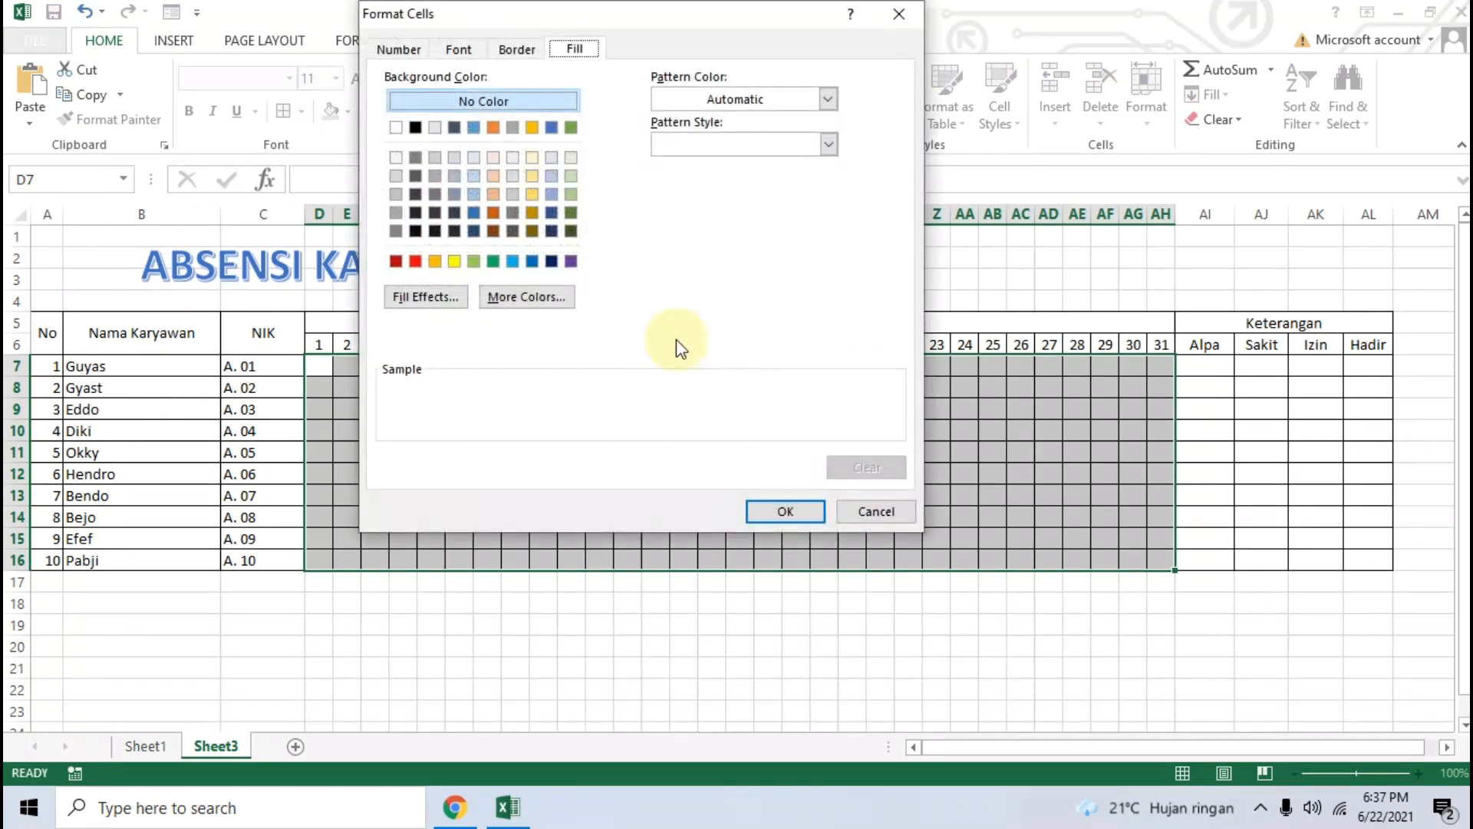
pyautogui.click(455, 261)
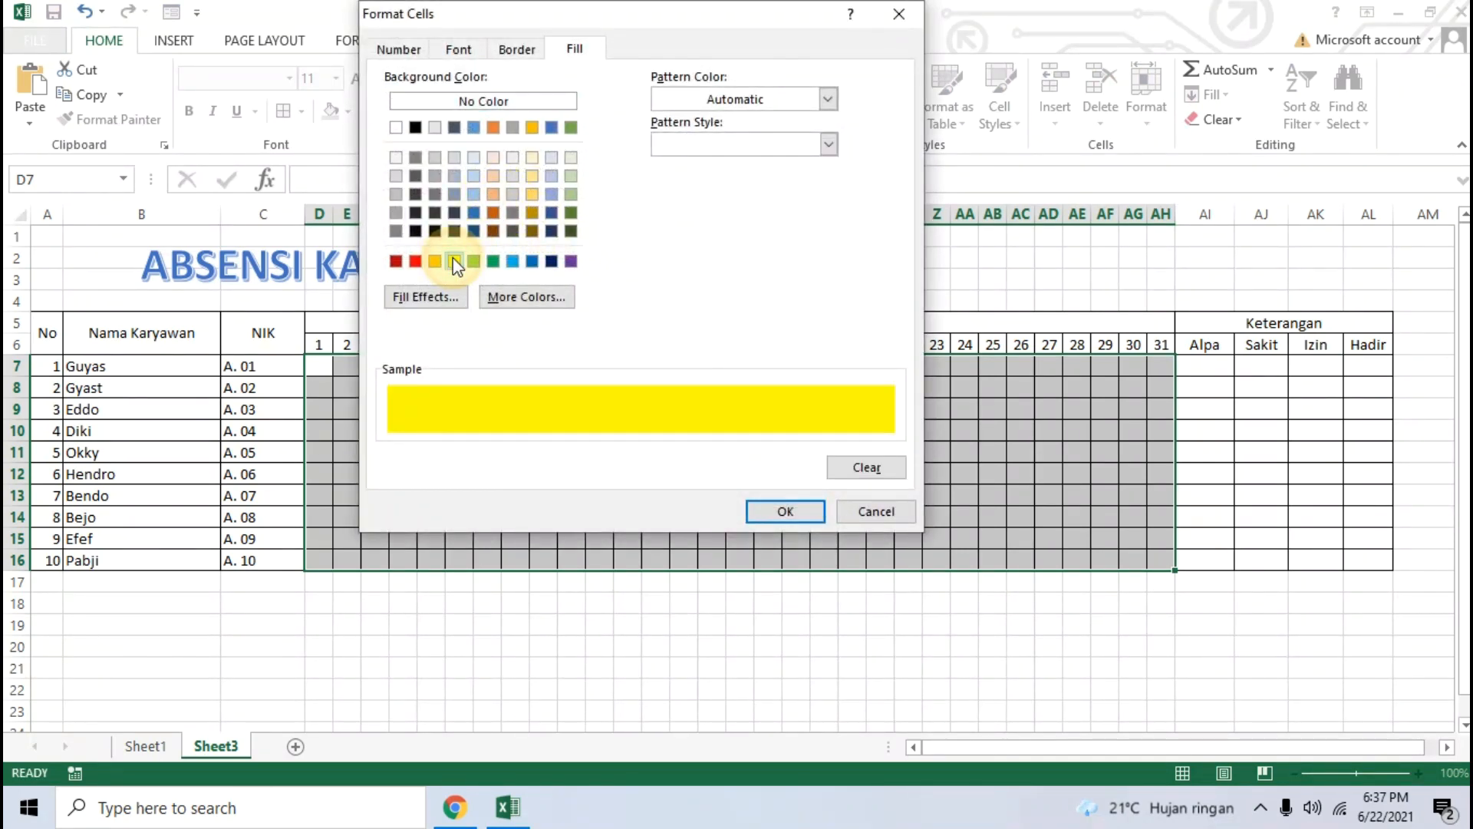
pyautogui.click(794, 515)
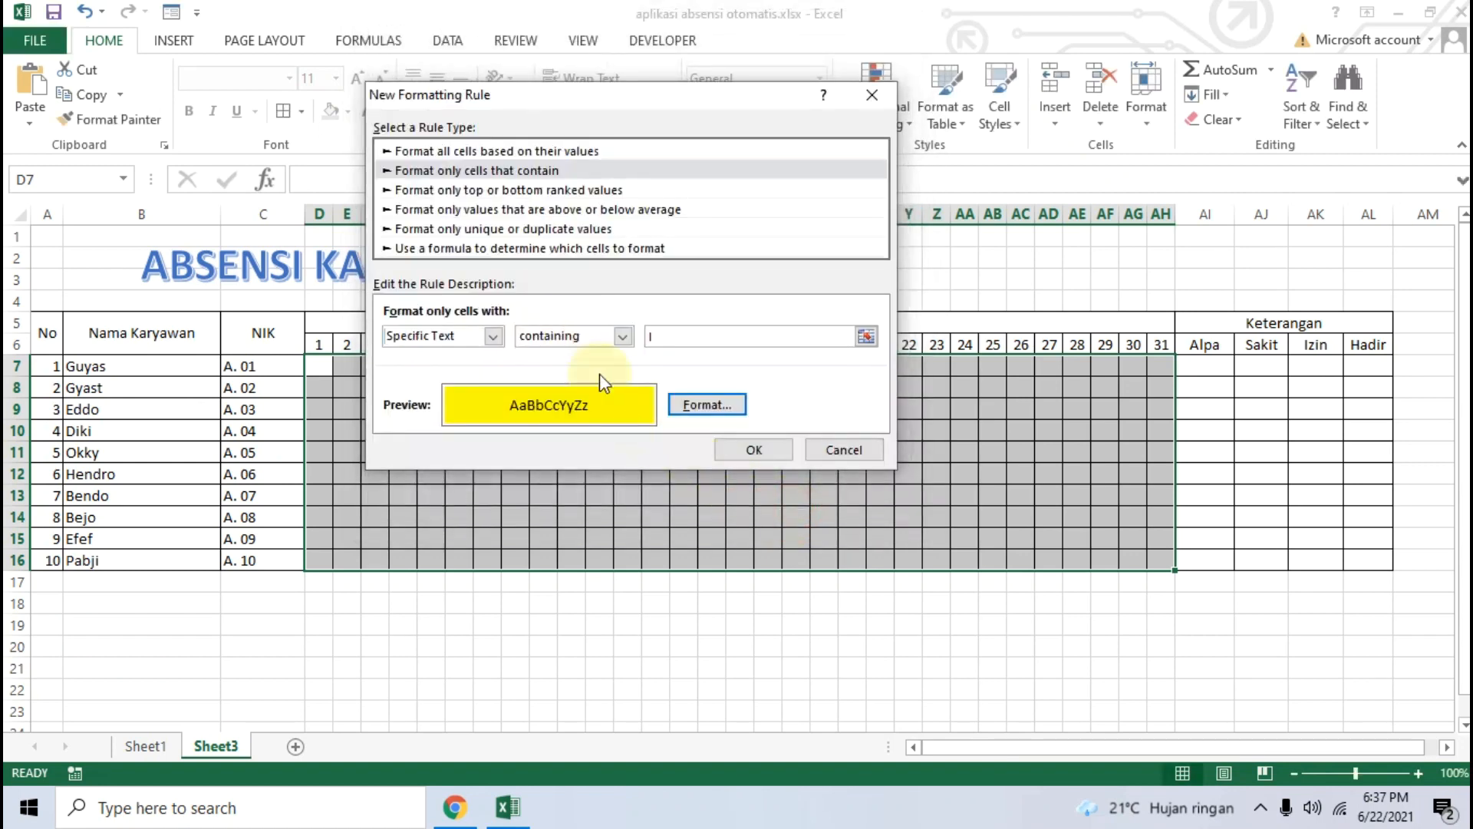
pyautogui.click(756, 450)
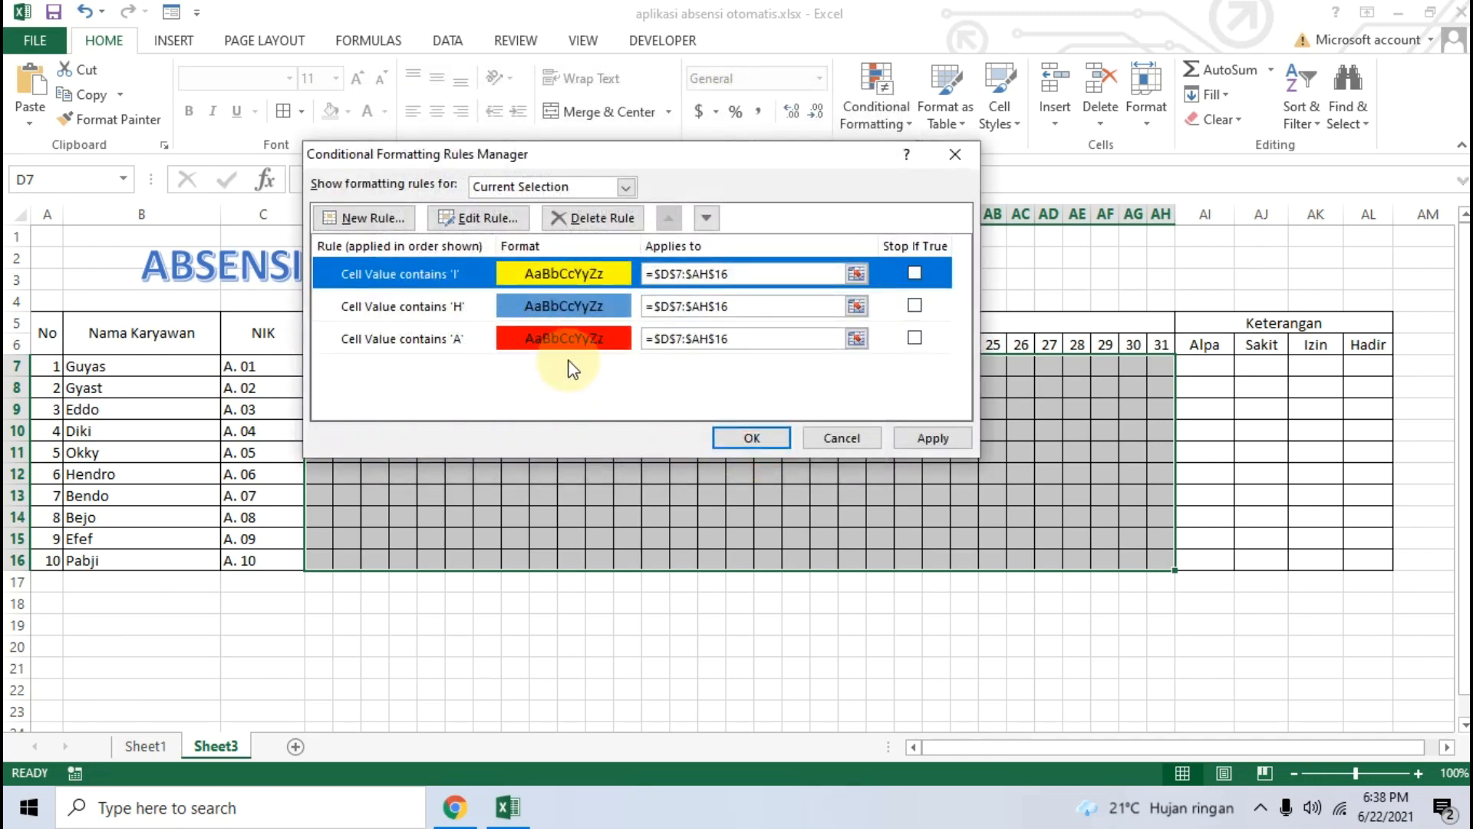
# Step: Add another Format only cells that contain rule with Specific Text containing S
pyautogui.click(359, 218)
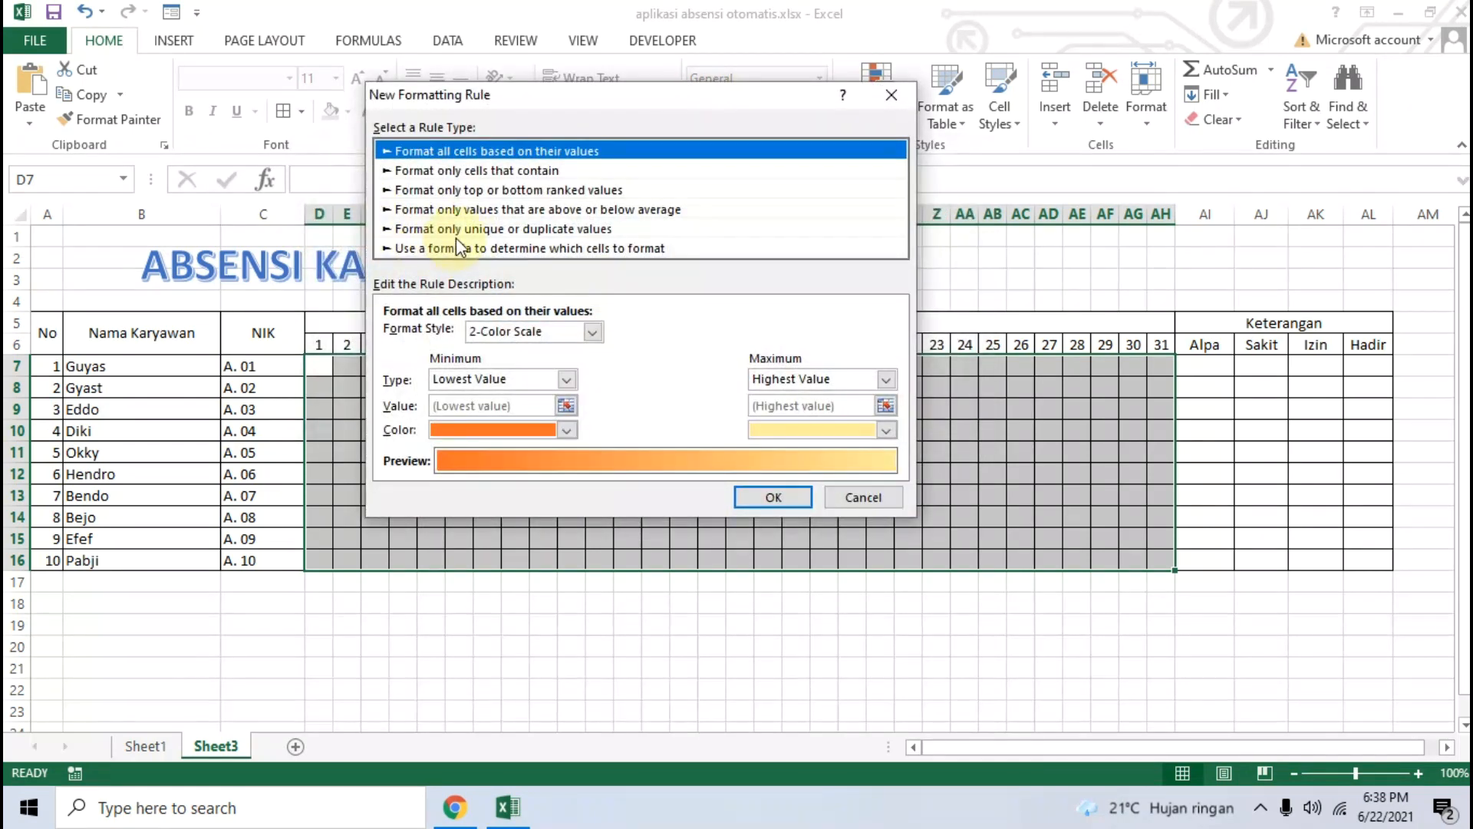
pyautogui.click(495, 171)
pyautogui.click(434, 336)
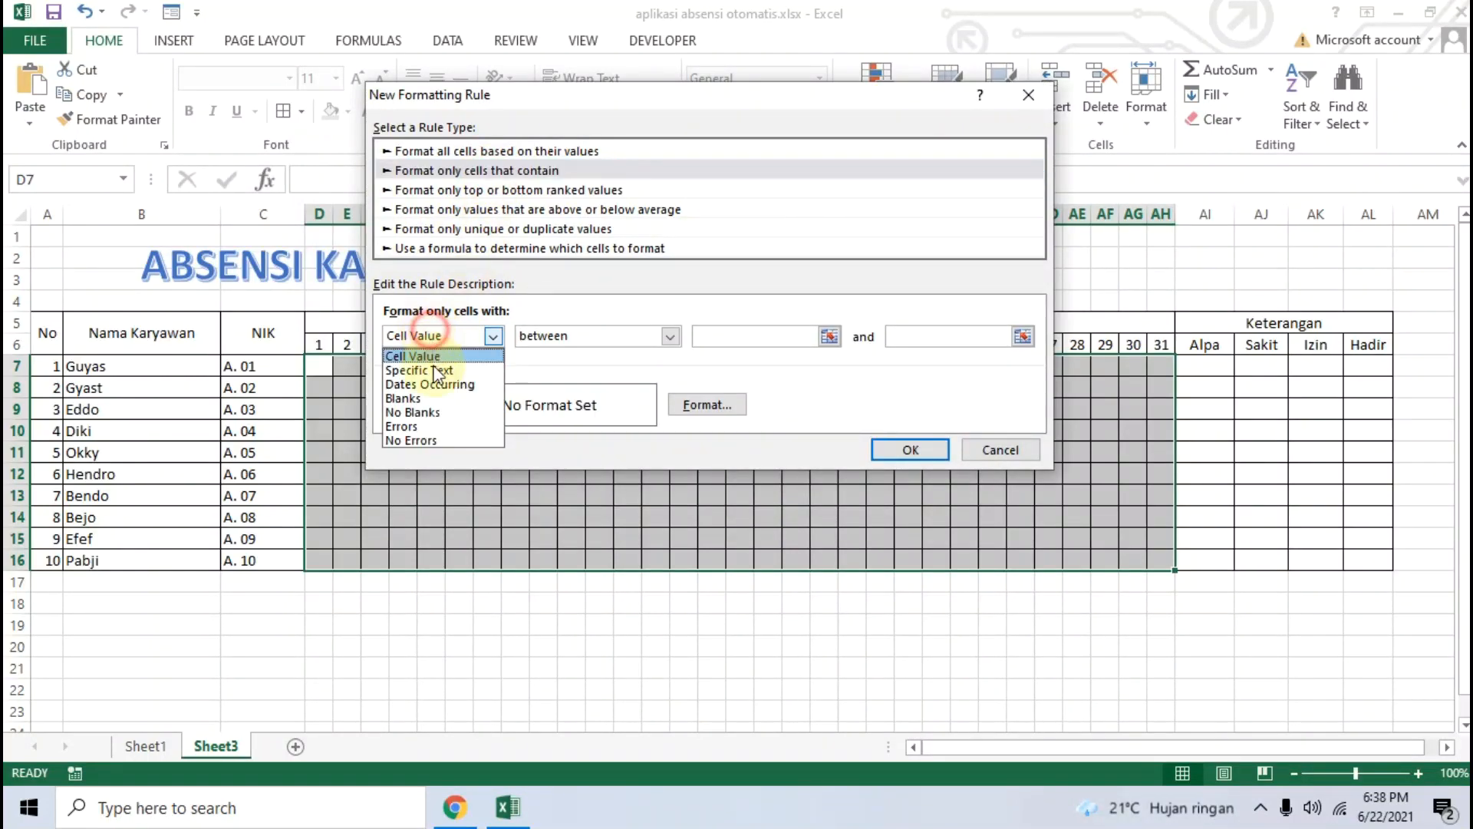
pyautogui.click(434, 372)
pyautogui.click(744, 336)
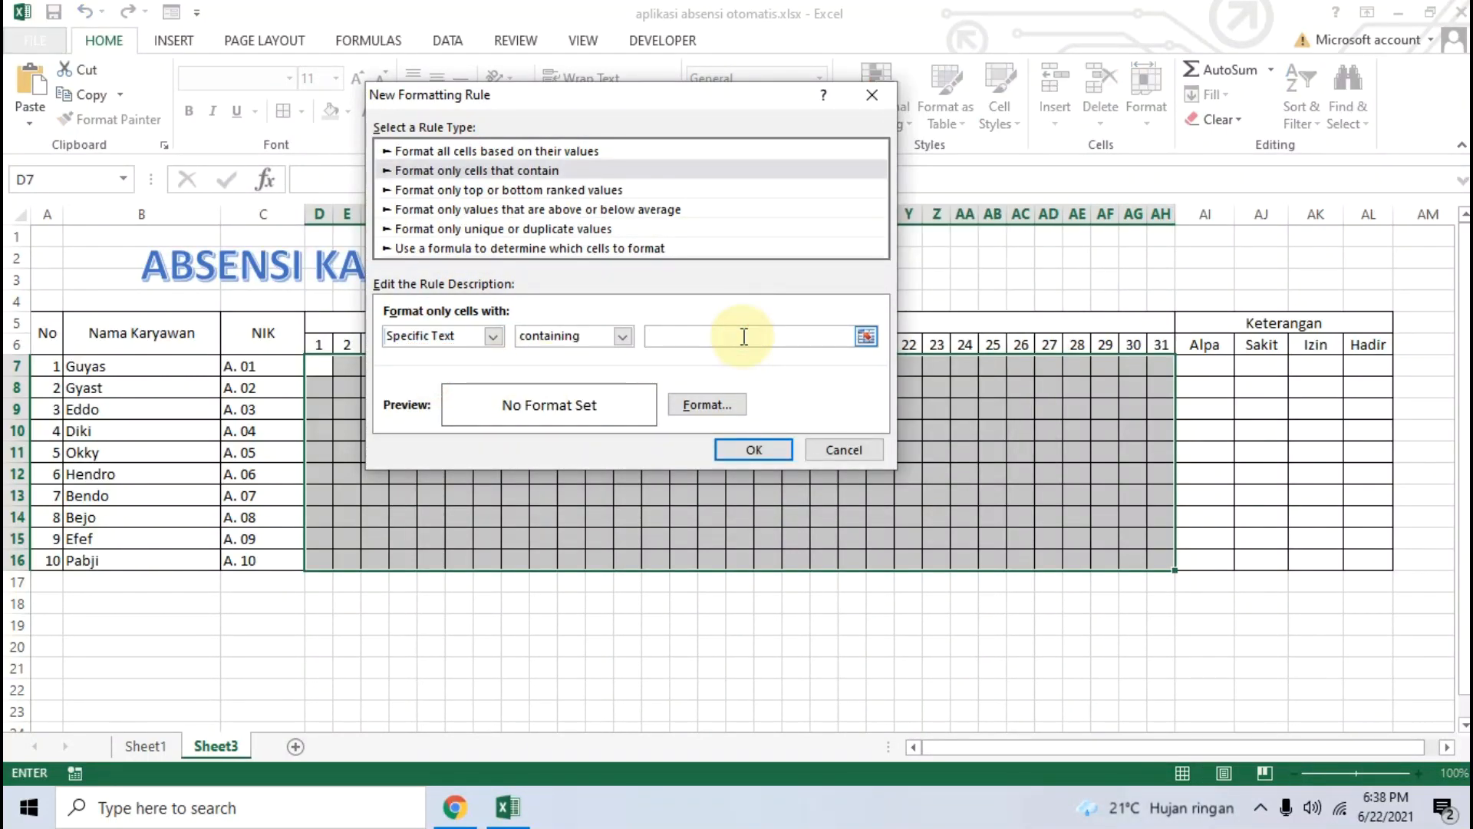
pyautogui.write('S')
# Step: Give the rule for text S a green background fill and save the rule
pyautogui.click(706, 405)
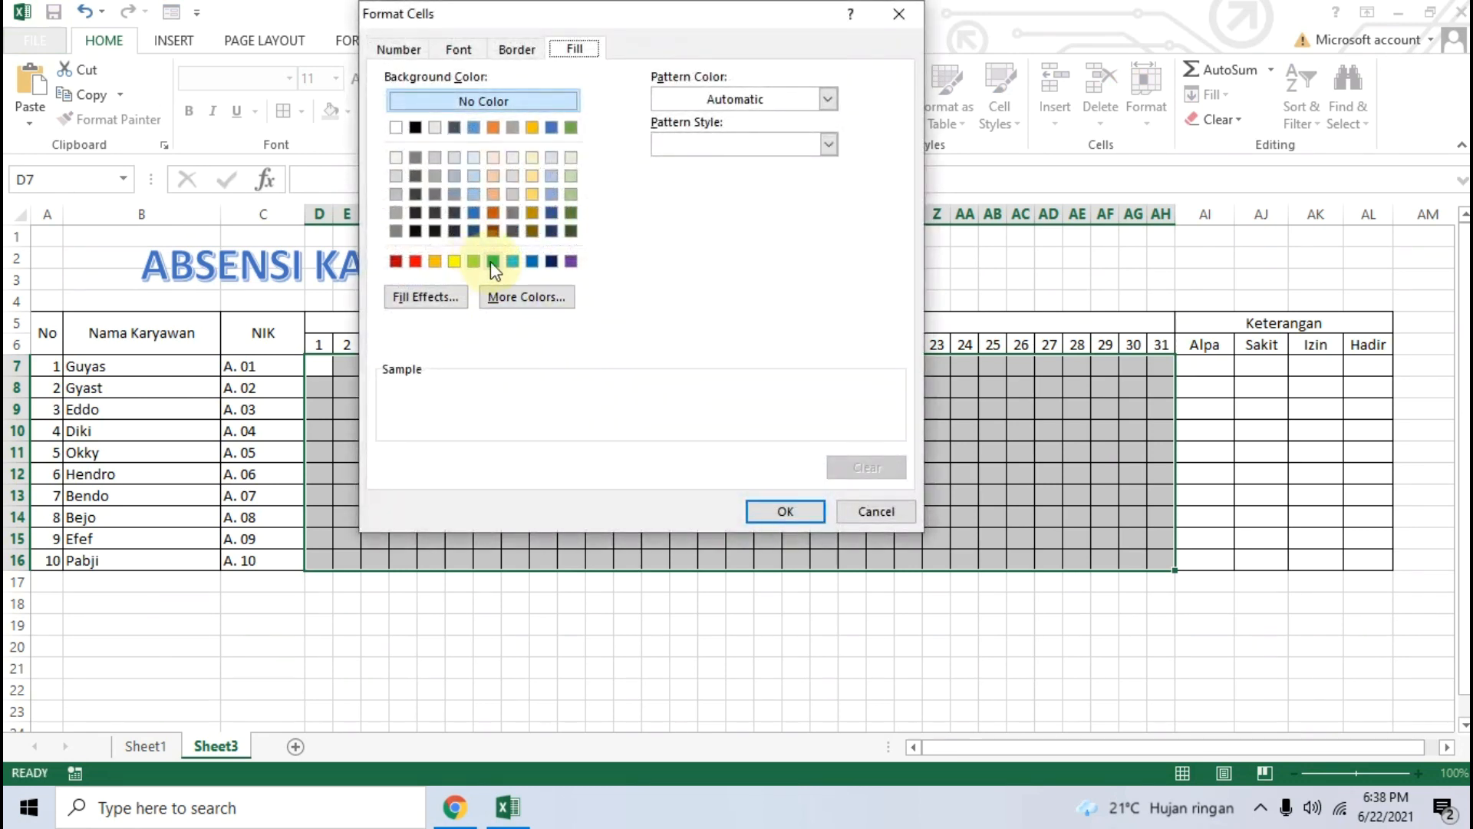
pyautogui.click(492, 261)
pyautogui.click(782, 511)
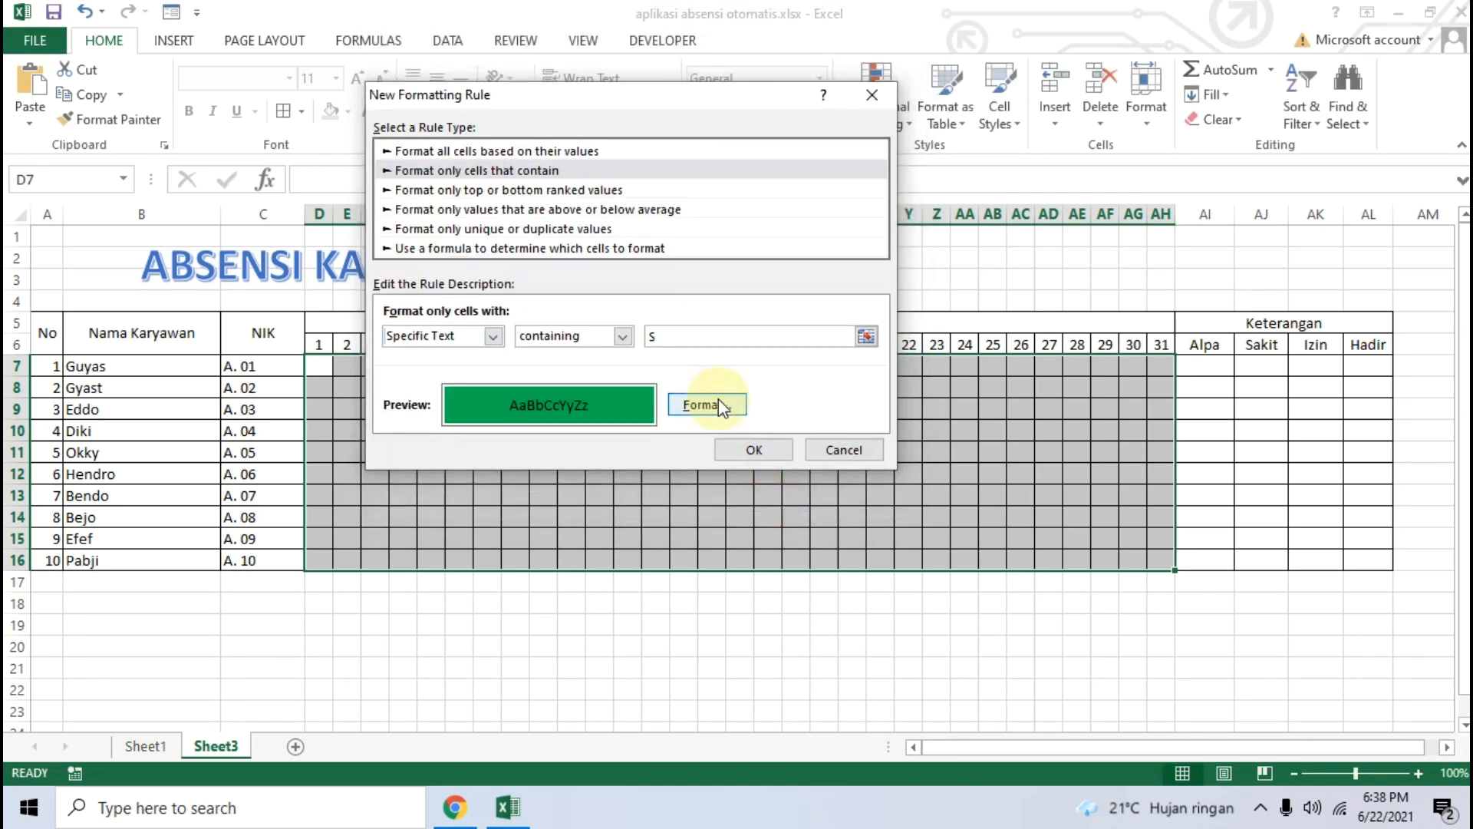
pyautogui.click(747, 449)
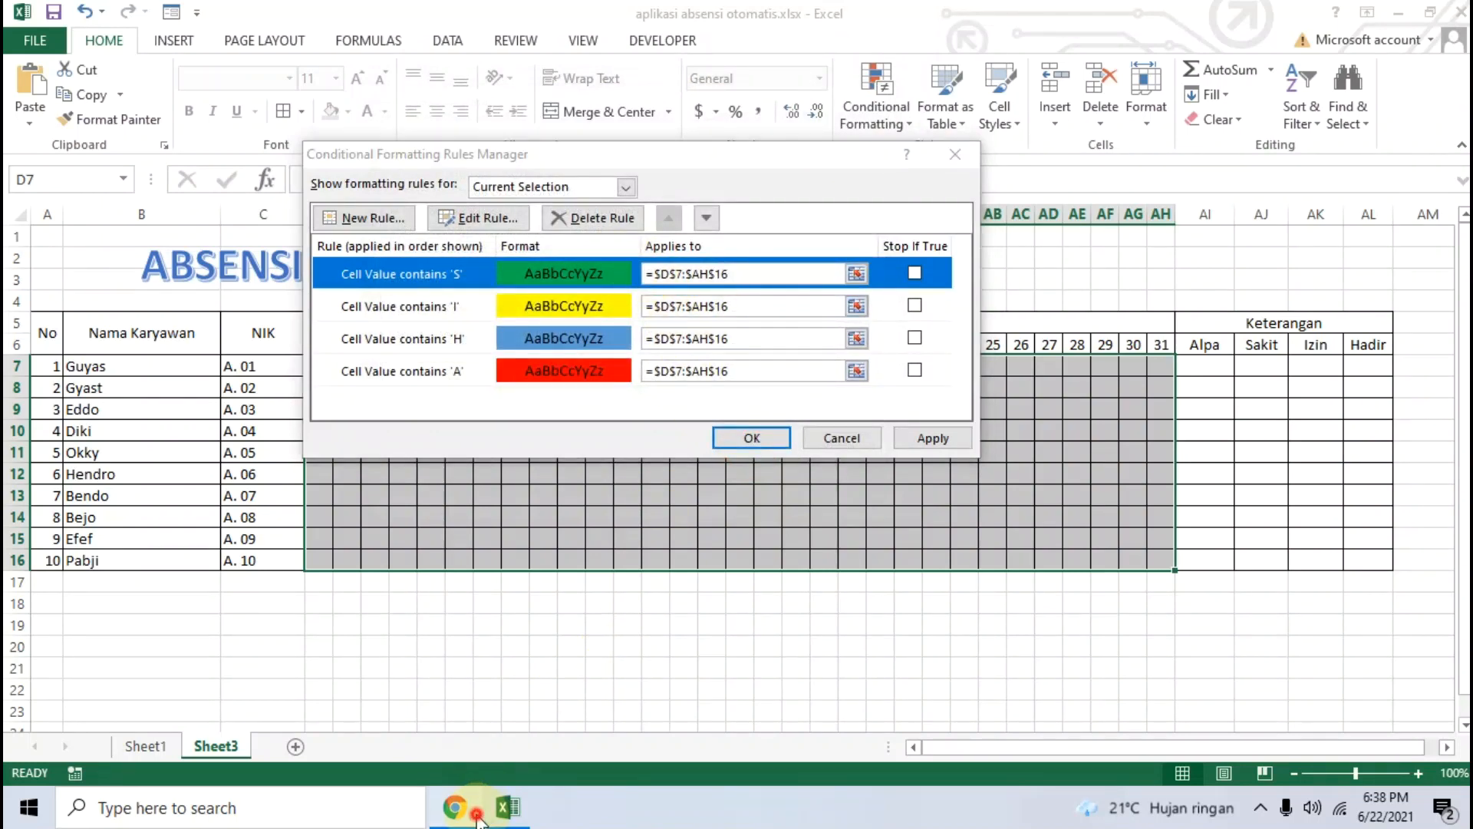
# Step: Switch to the browser tutorial and read on from the rule instructions to the COUNTIF formulas for the attendance totals
pyautogui.click(455, 807)
pyautogui.click(797, 755)
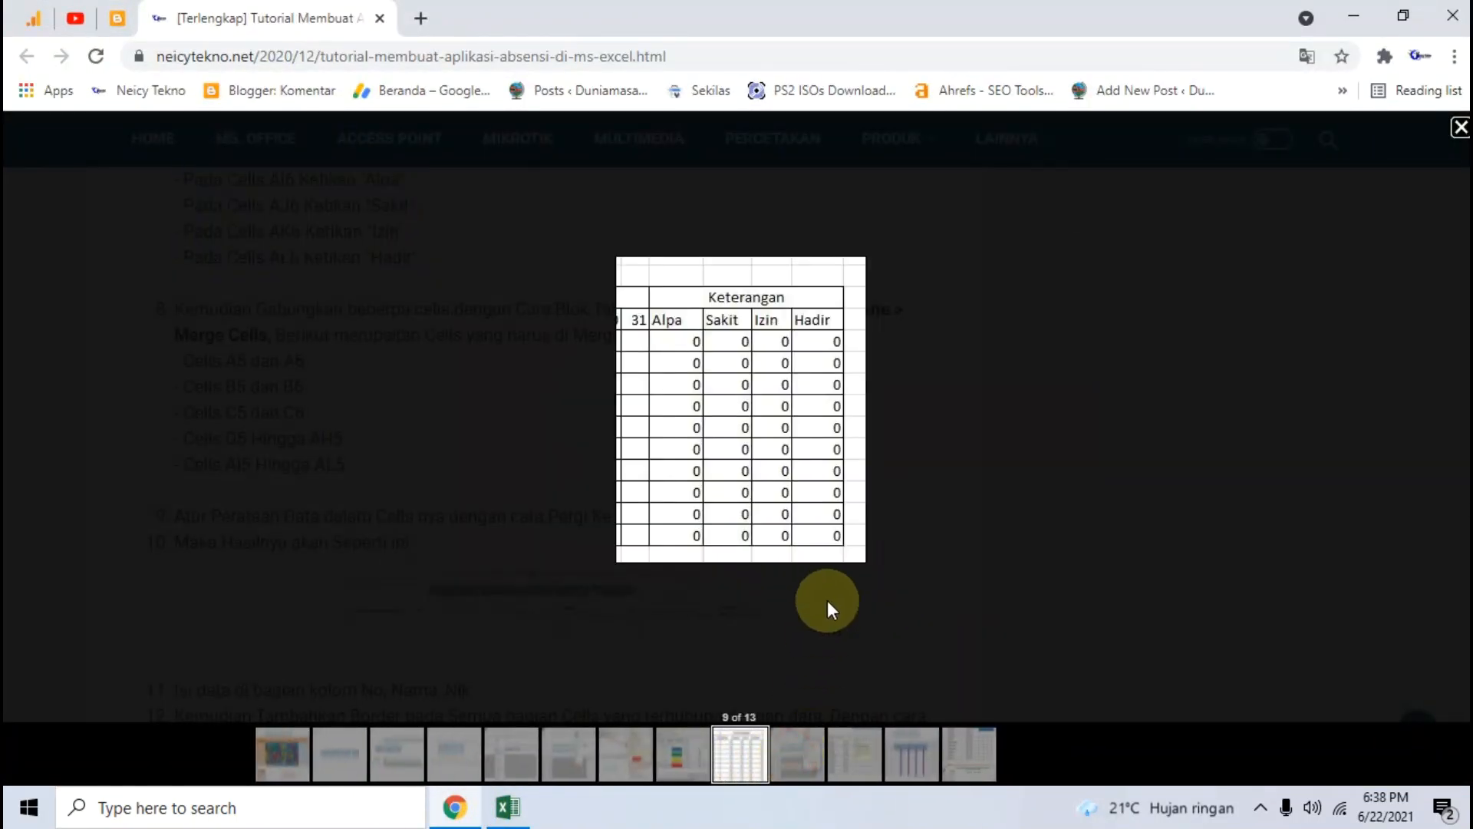
pyautogui.click(1039, 574)
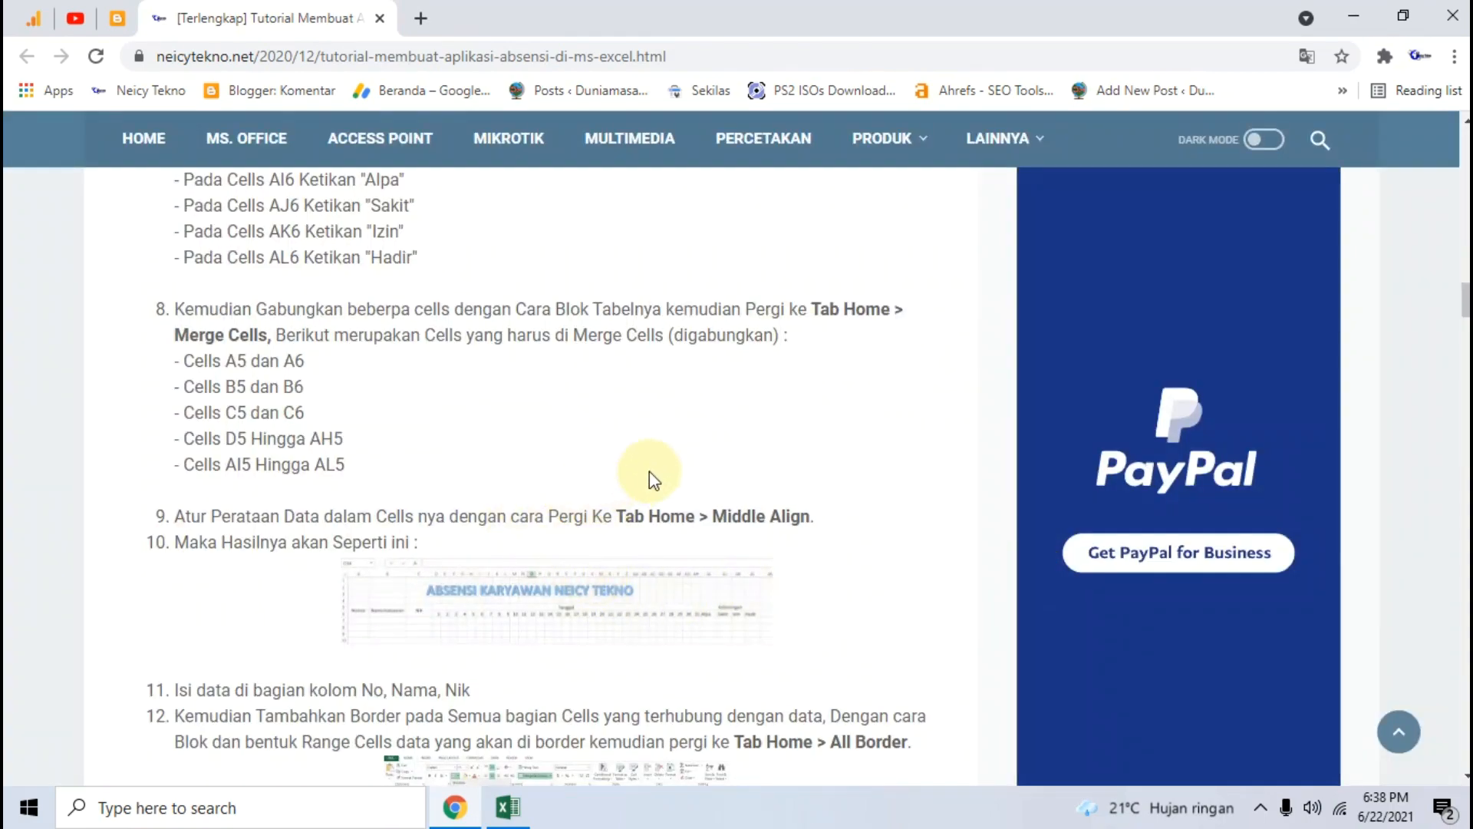
pyautogui.scroll(-15, 644, 482)
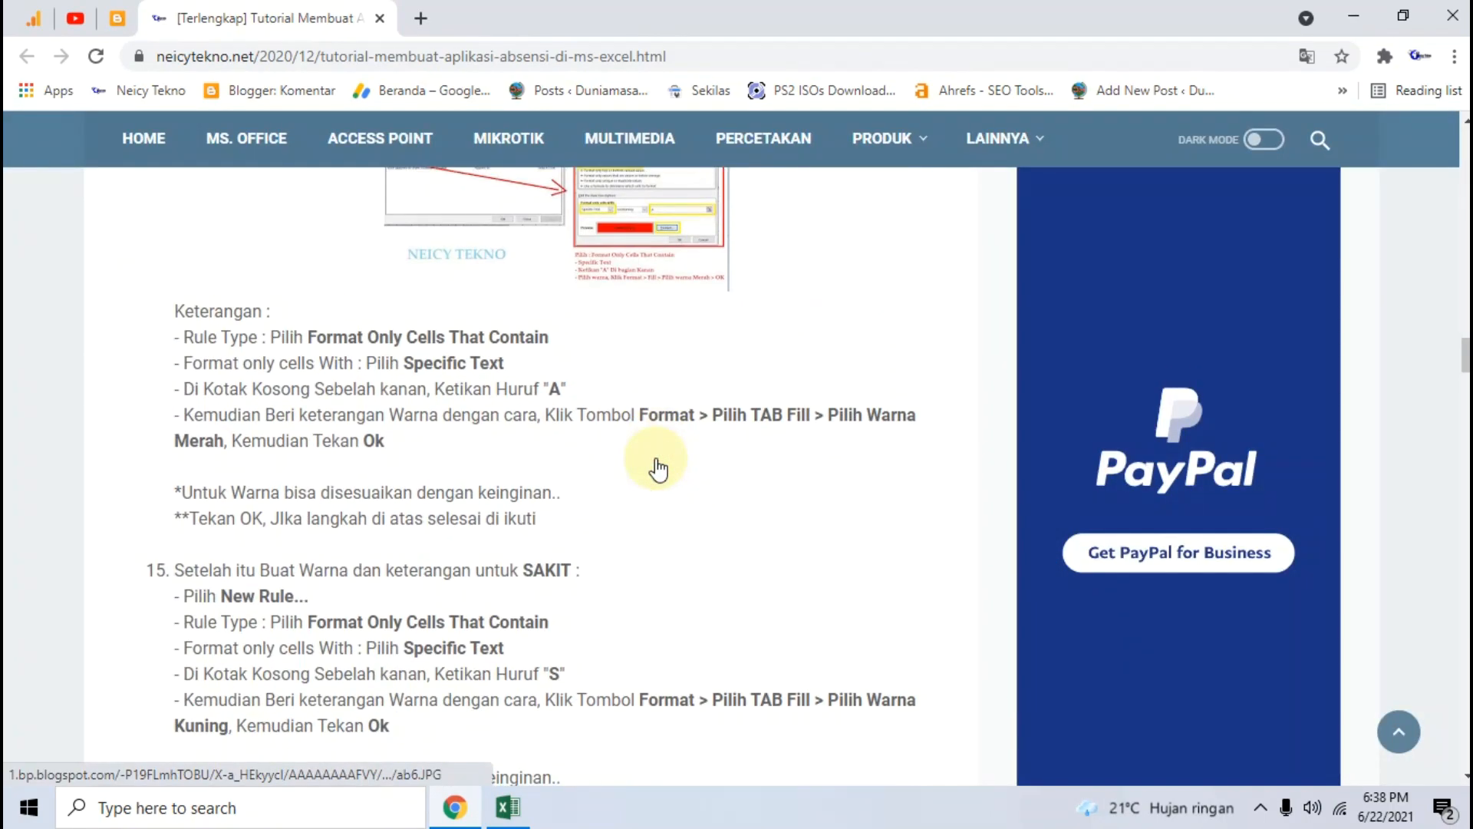
pyautogui.scroll(-13, 664, 461)
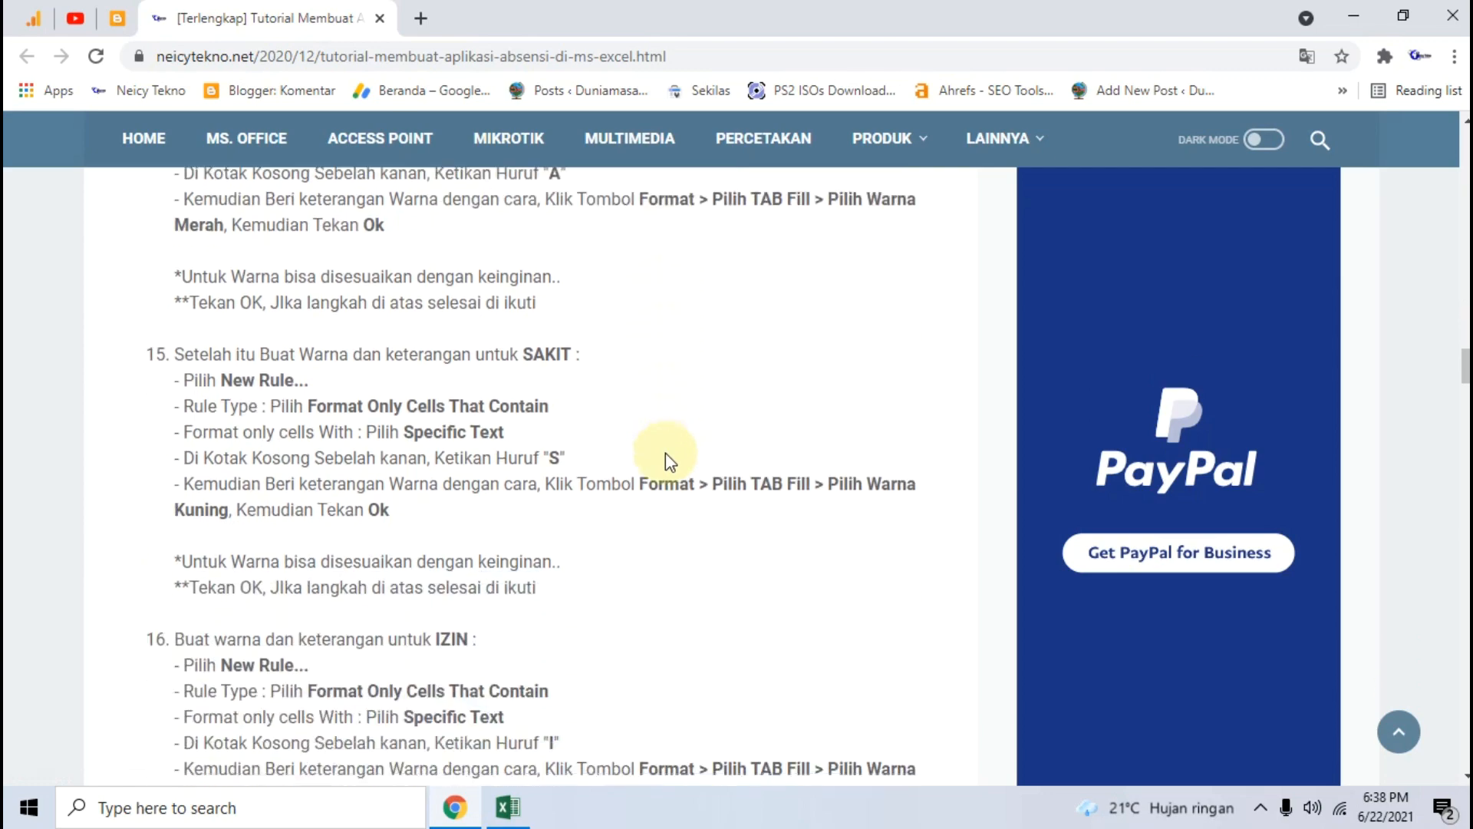
pyautogui.scroll(-9, 674, 447)
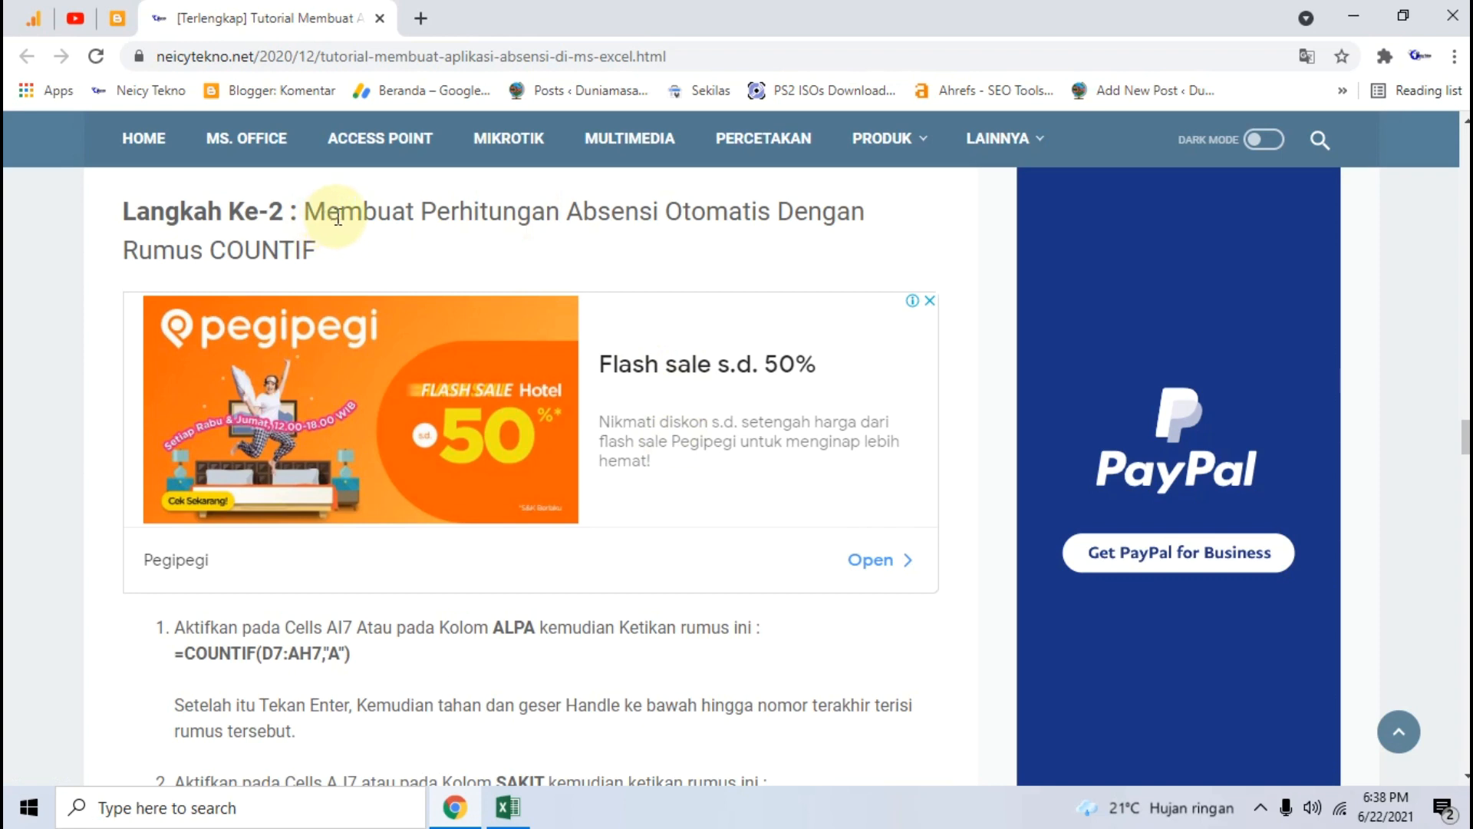
pyautogui.scroll(-4, 353, 215)
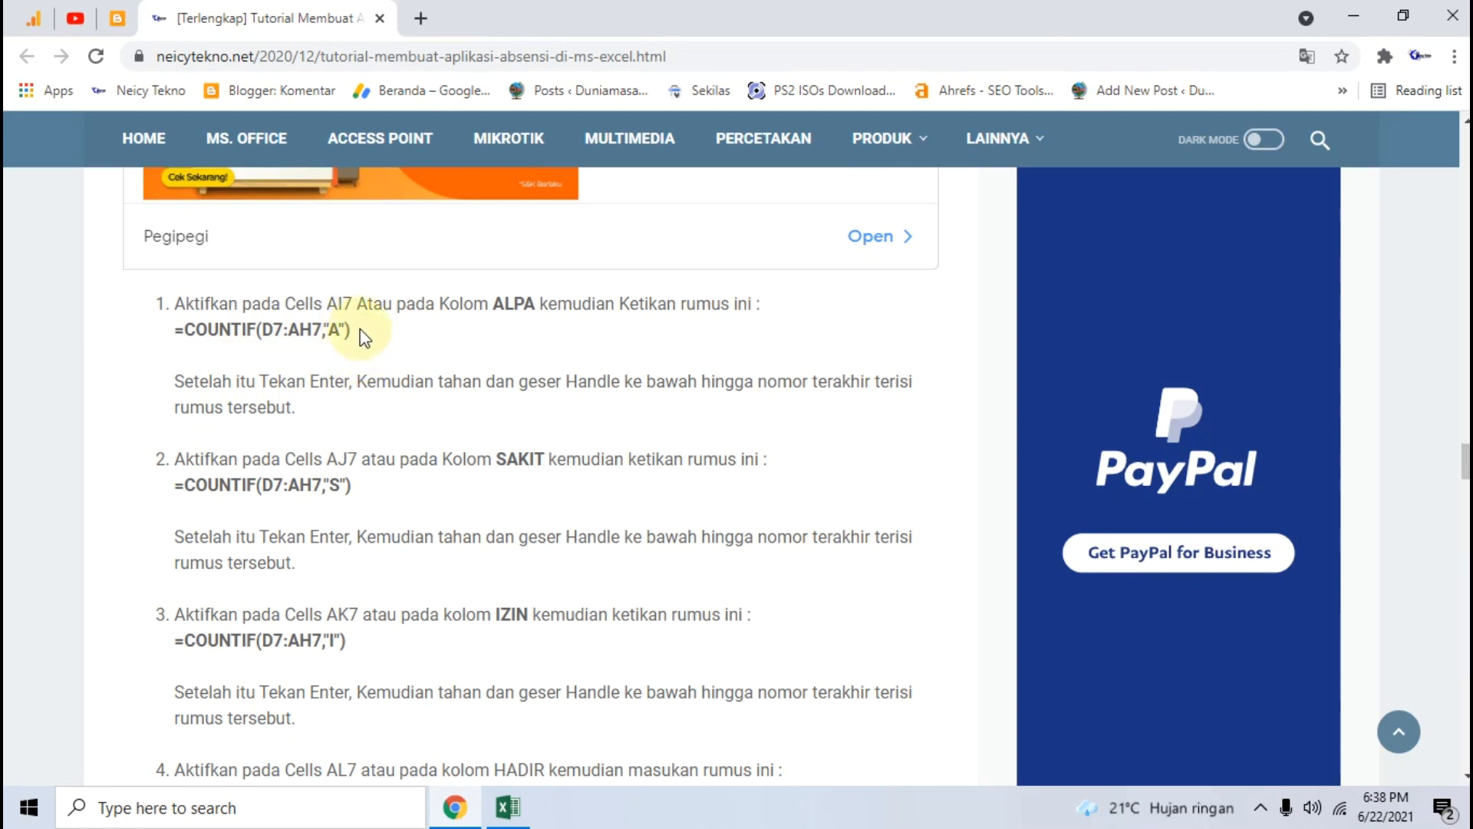
pyautogui.moveTo(360, 329); pyautogui.dragTo(182, 338)
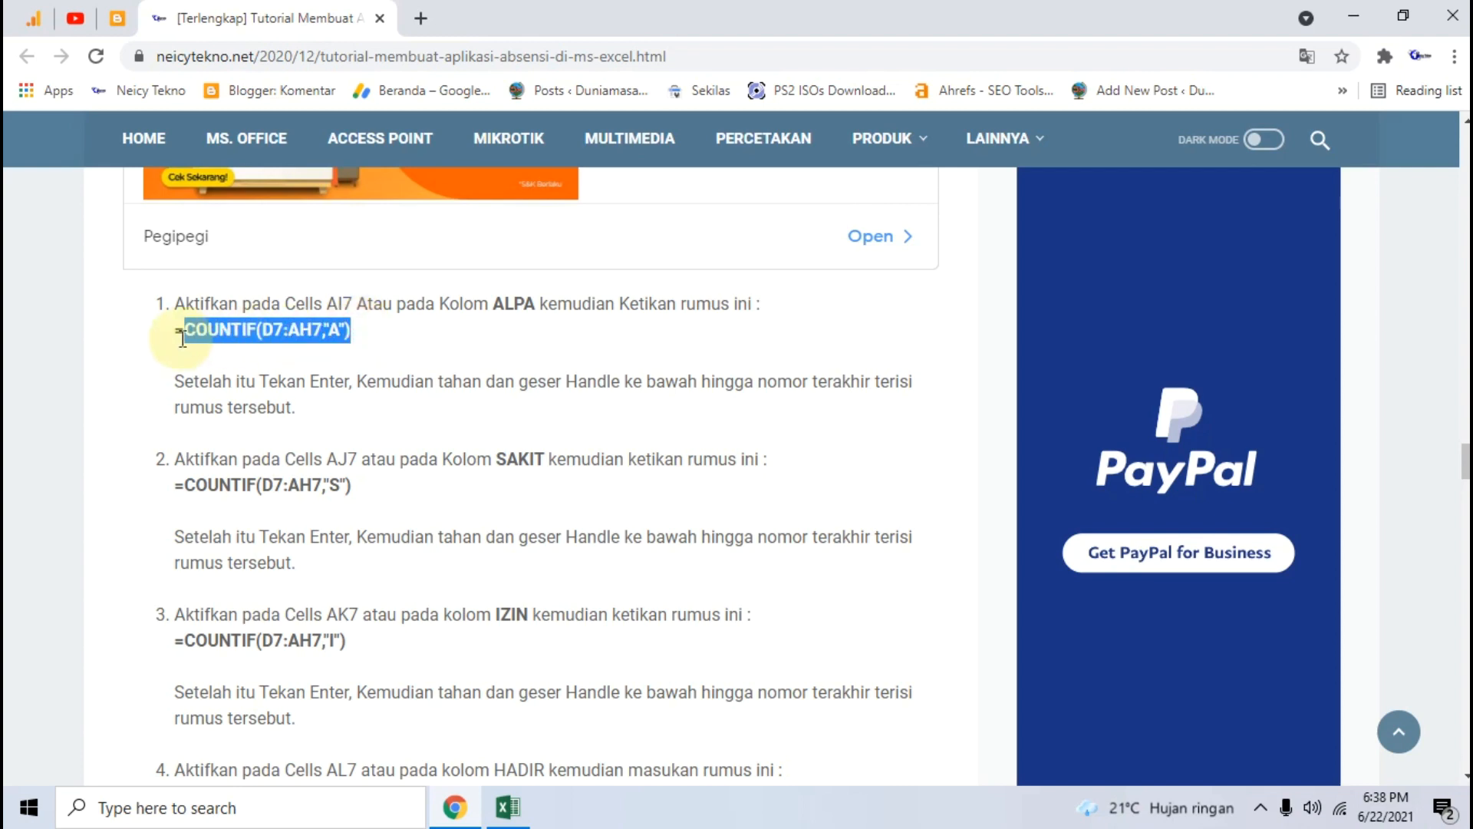
pyautogui.click(388, 342)
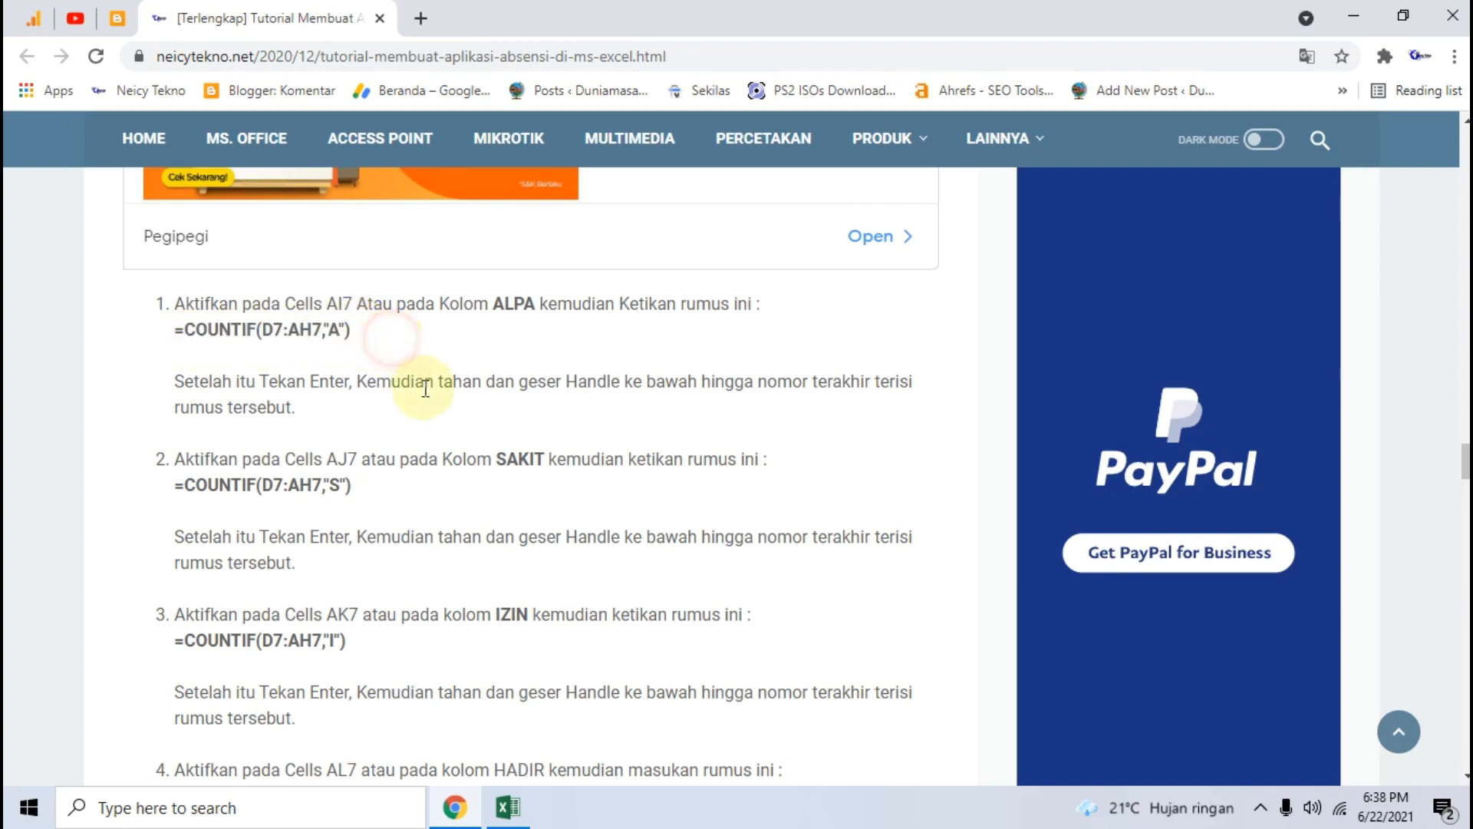
pyautogui.scroll(1, 419, 399)
pyautogui.scroll(-2, 419, 399)
pyautogui.scroll(2, 419, 399)
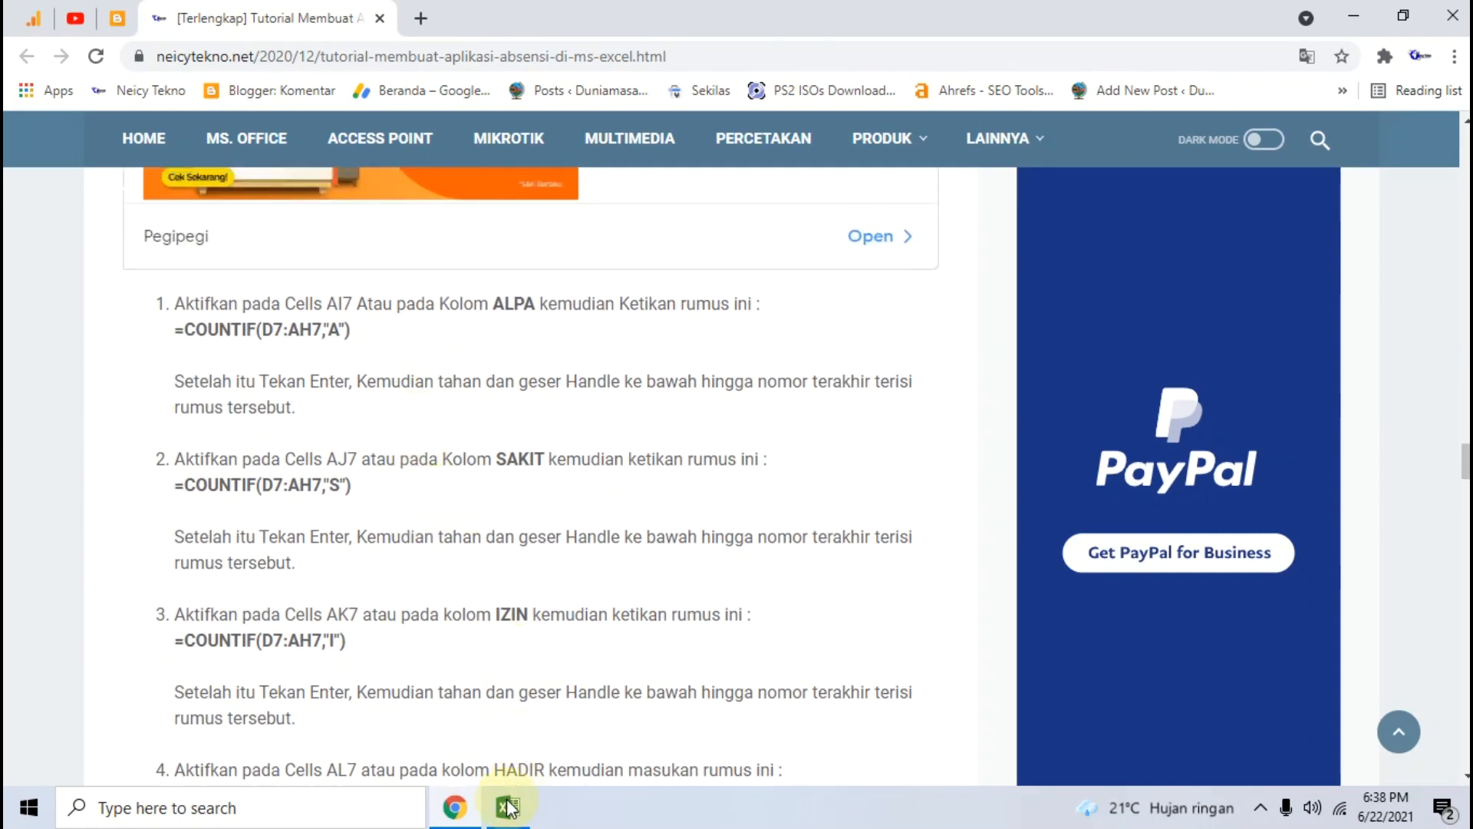
# Step: Apply the rules in Excel, and check the tutorial's picture of the rules list in the browser for the Stop If True settings
pyautogui.click(508, 807)
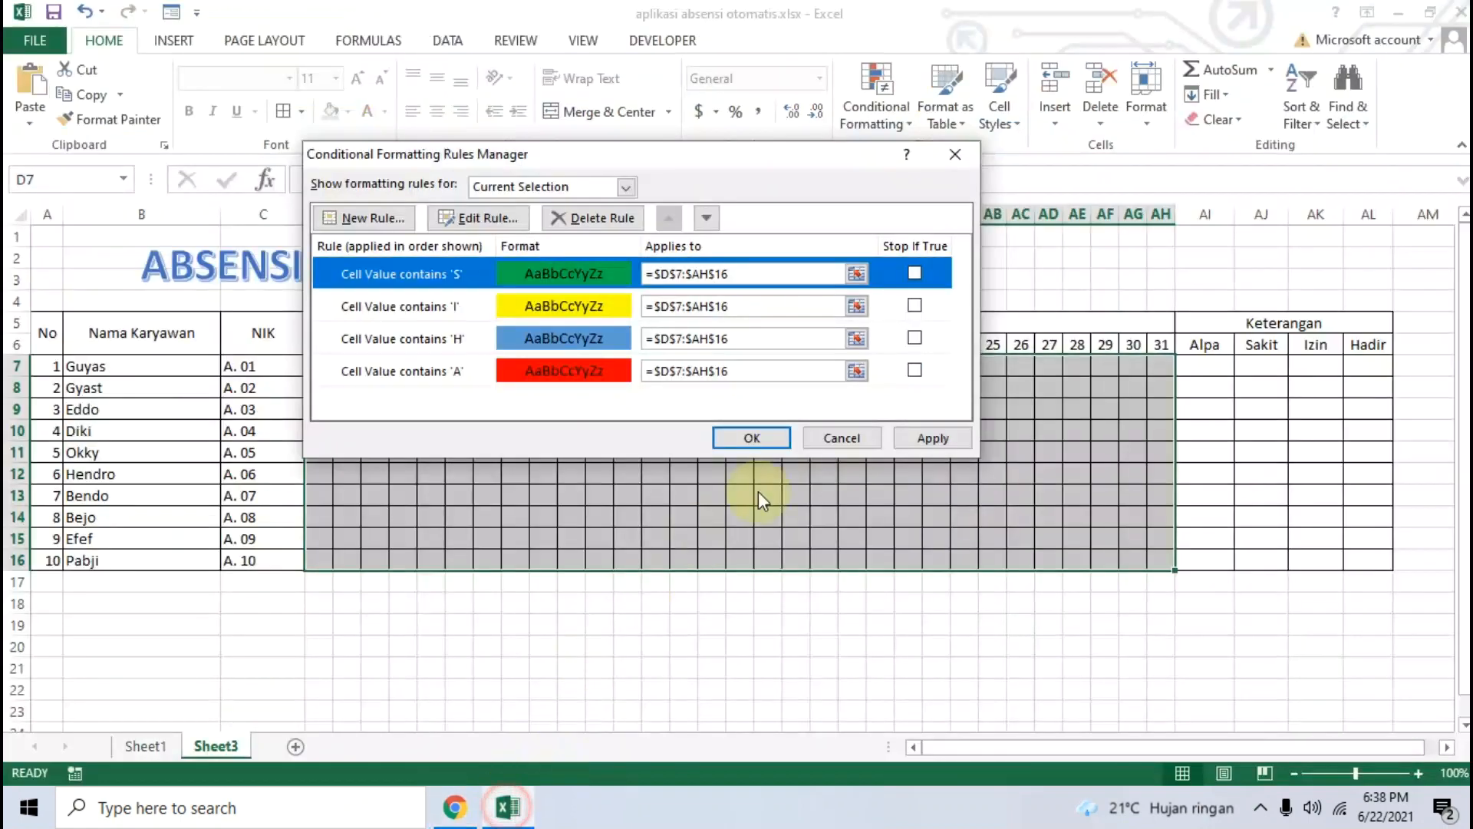
pyautogui.click(931, 439)
pyautogui.click(455, 806)
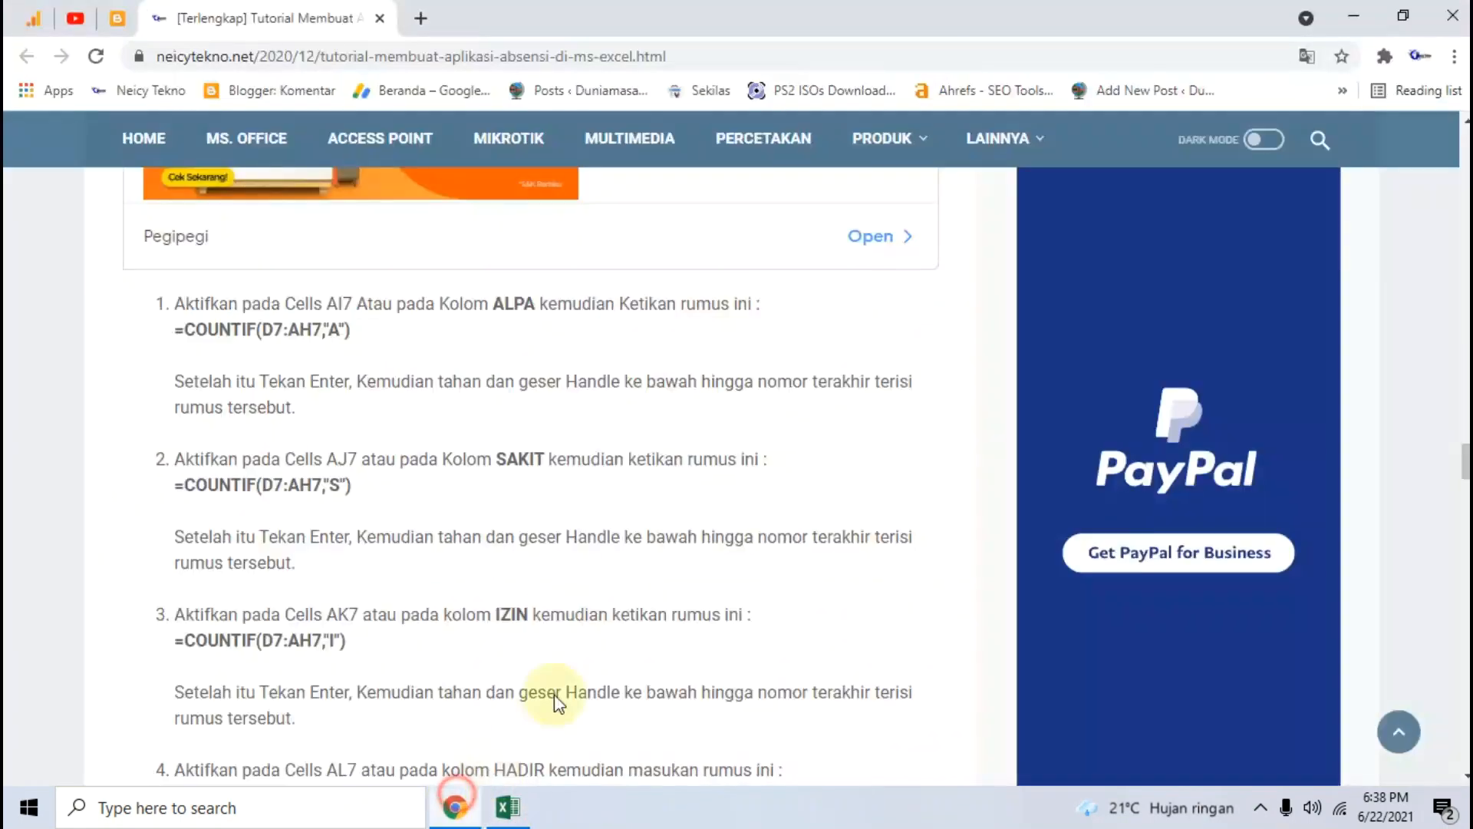
pyautogui.scroll(-15, 701, 458)
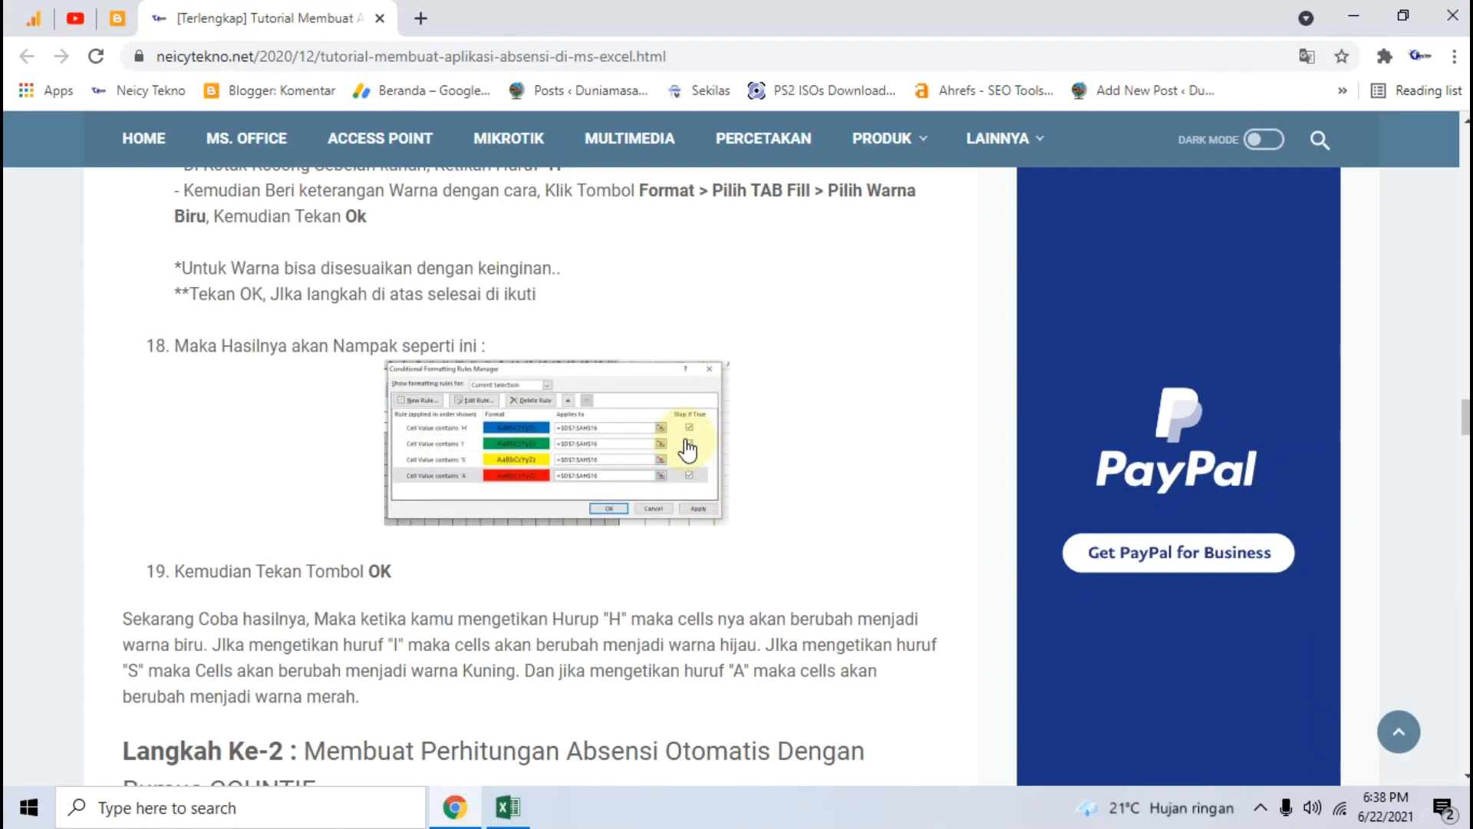
pyautogui.click(688, 450)
# Step: Switch back to Excel, enable Stop If True for the S, I, H and A rules, and confirm the rules list
pyautogui.click(508, 806)
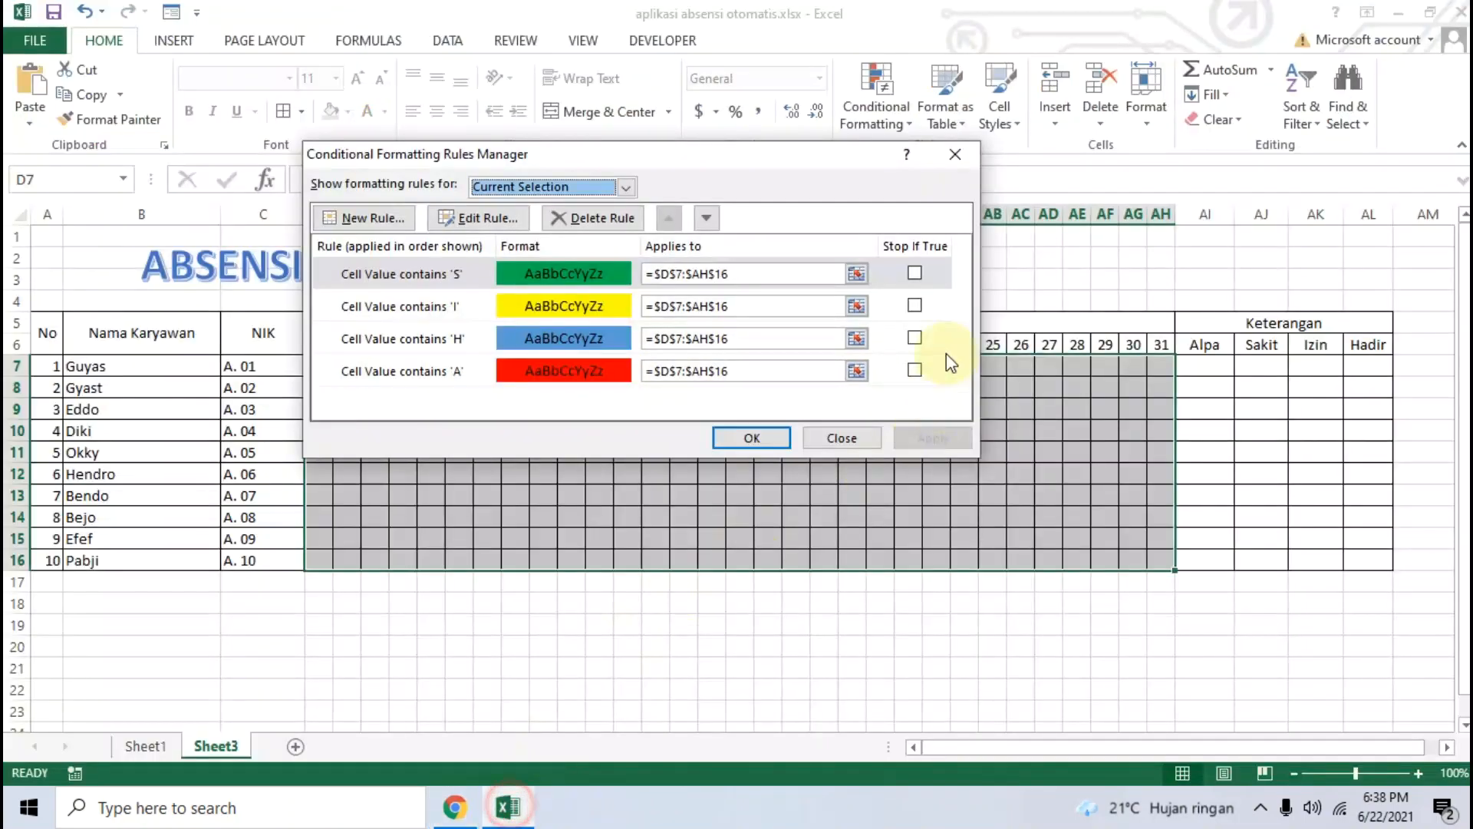
pyautogui.click(915, 273)
pyautogui.click(914, 304)
pyautogui.click(915, 338)
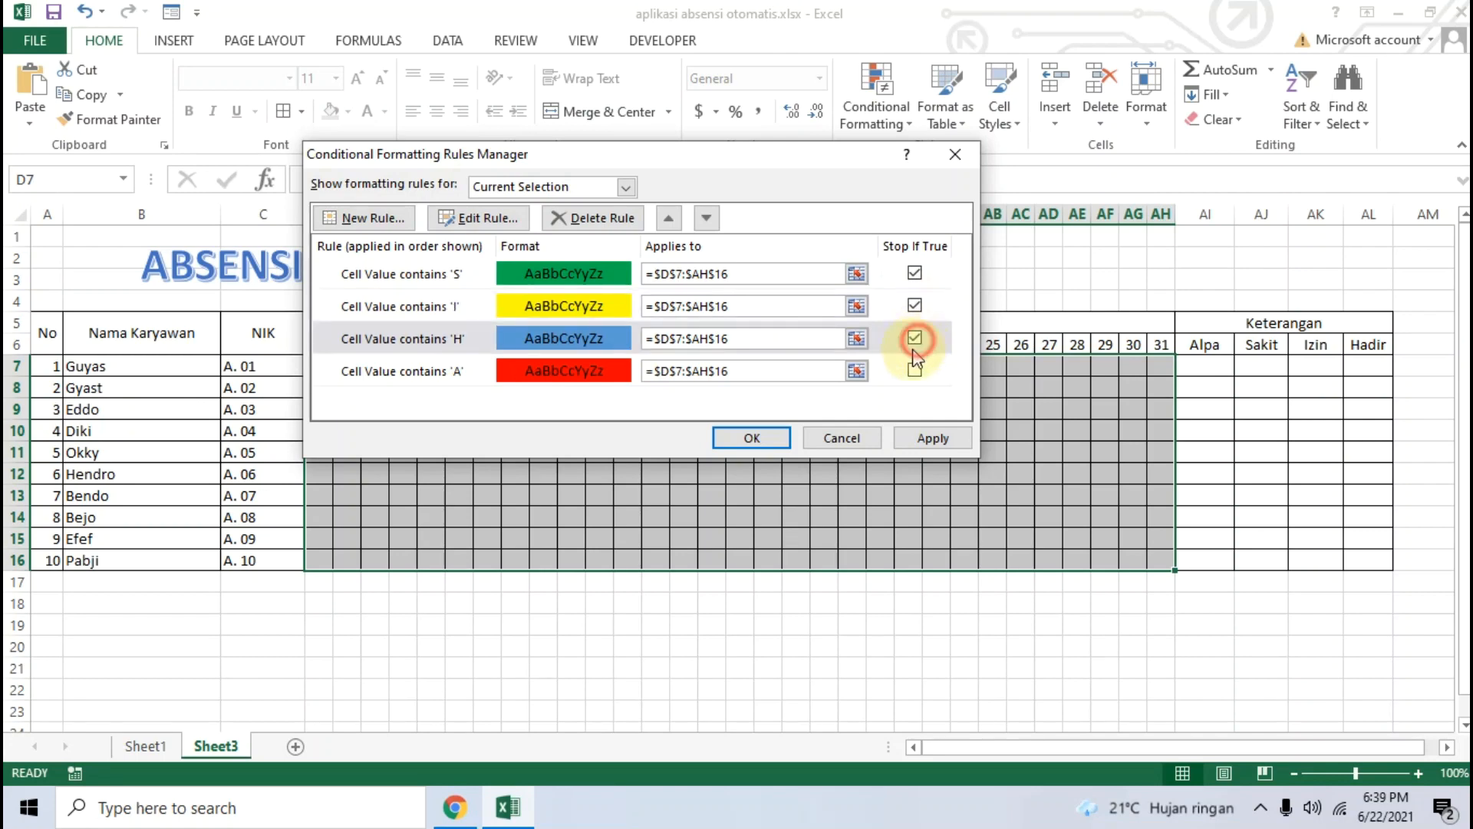
pyautogui.click(913, 367)
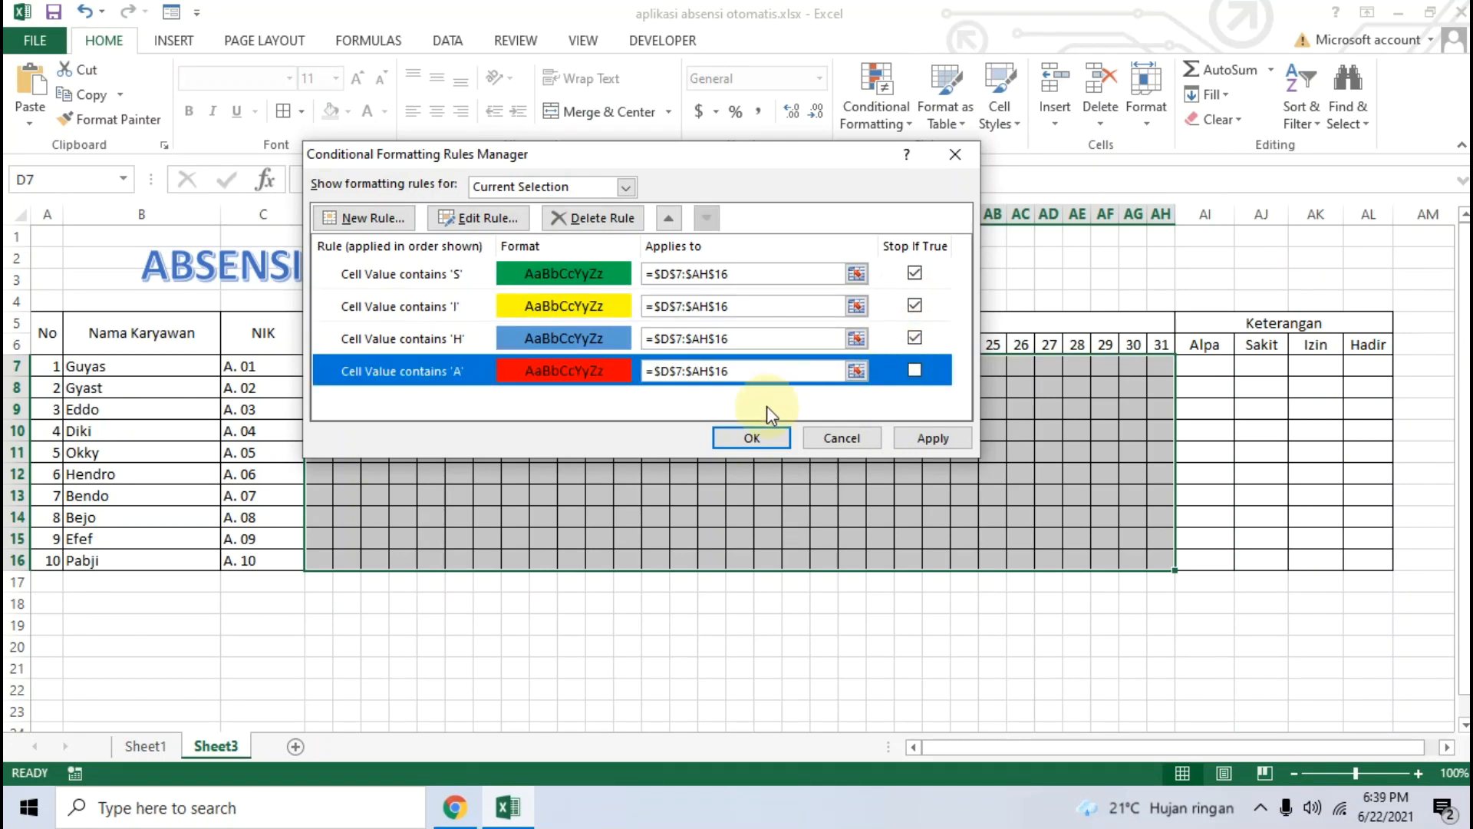
pyautogui.click(933, 438)
pyautogui.click(927, 373)
pyautogui.click(914, 371)
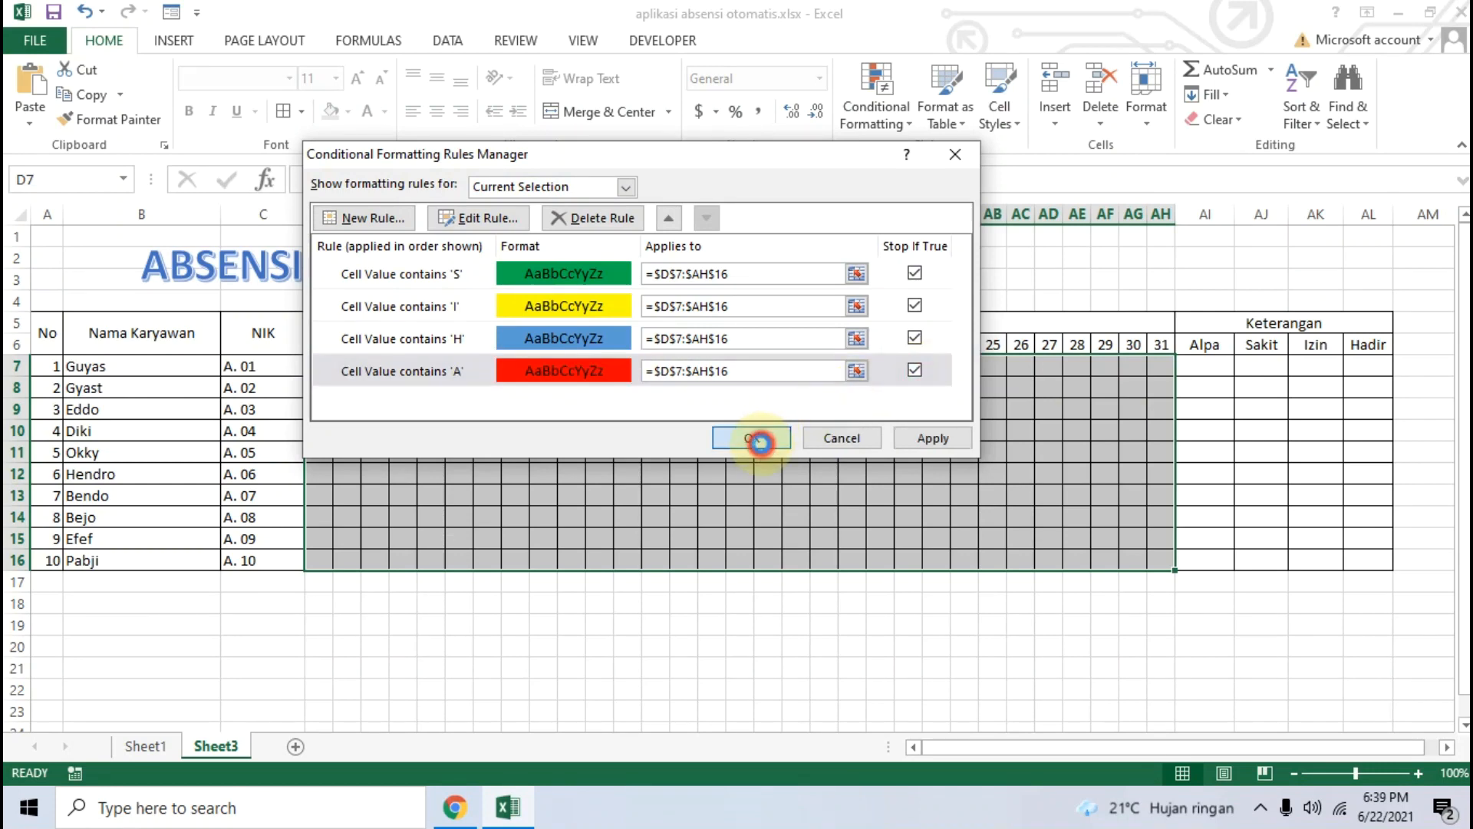
pyautogui.click(756, 438)
# Step: Test the colour rules by entering h, i, s and a in cells F8 to F11
pyautogui.click(372, 384)
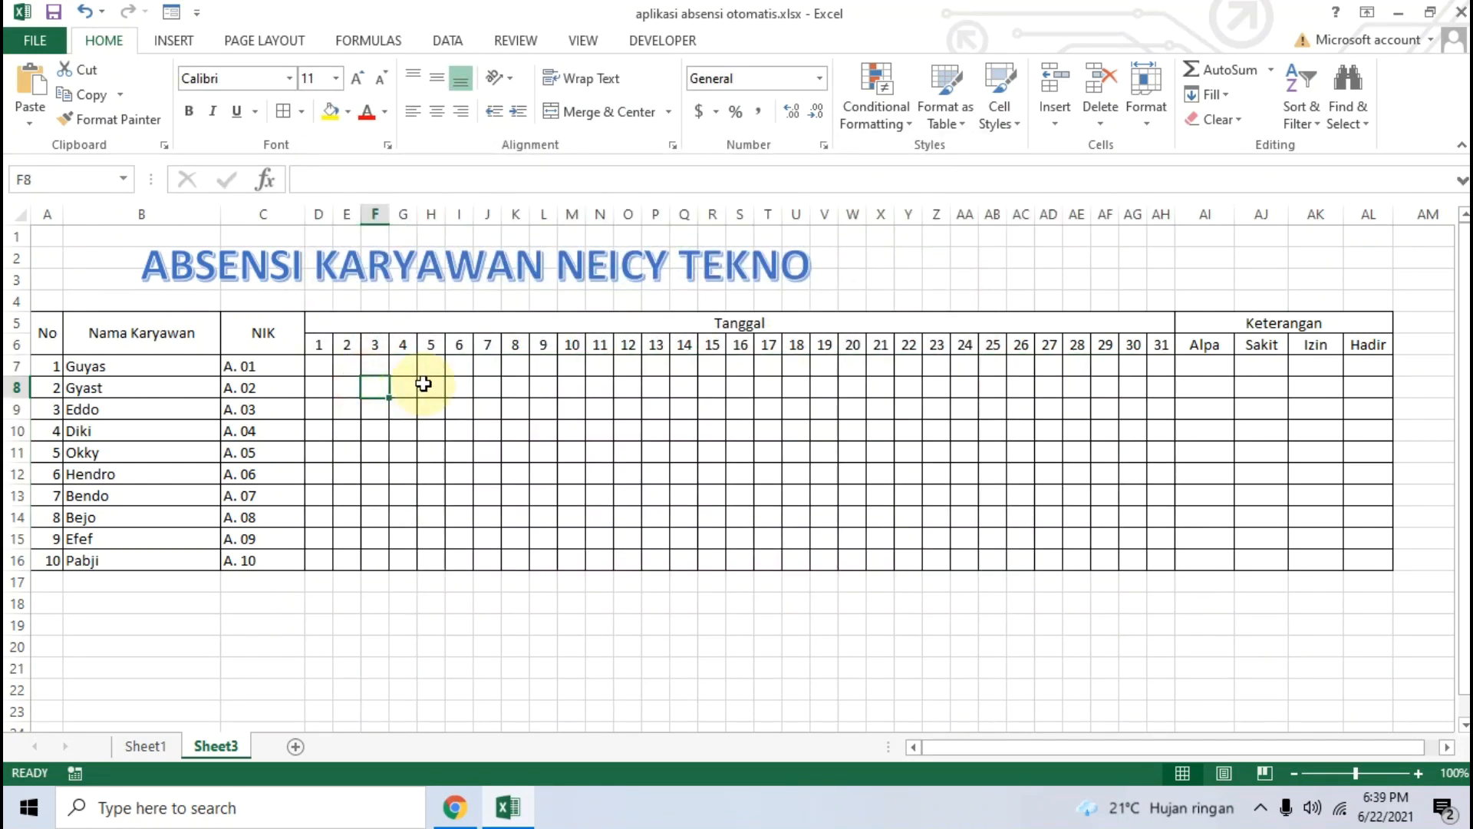
pyautogui.write('h')
pyautogui.press('Return')
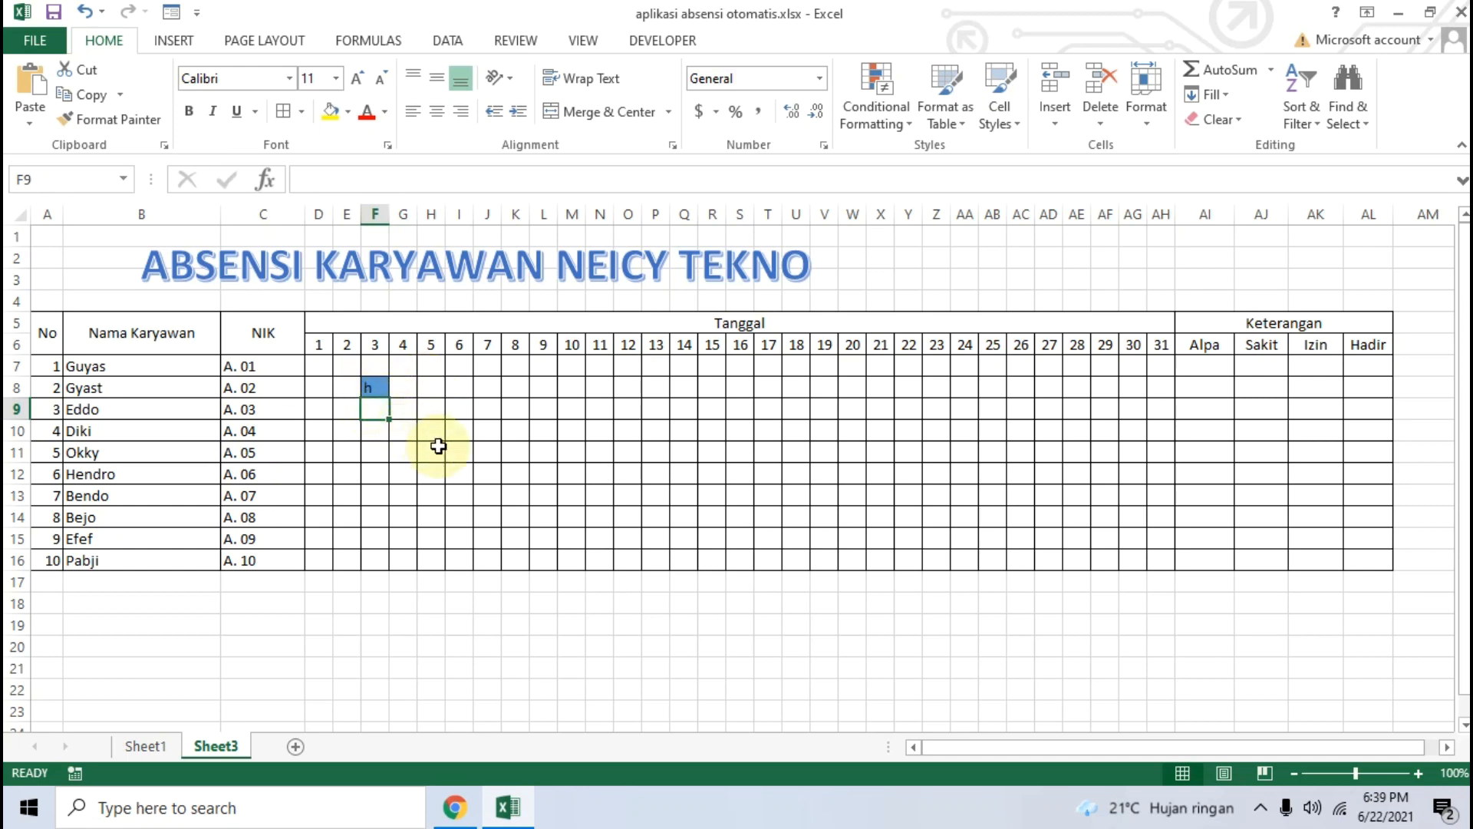
pyautogui.write('i')
pyautogui.press('Return')
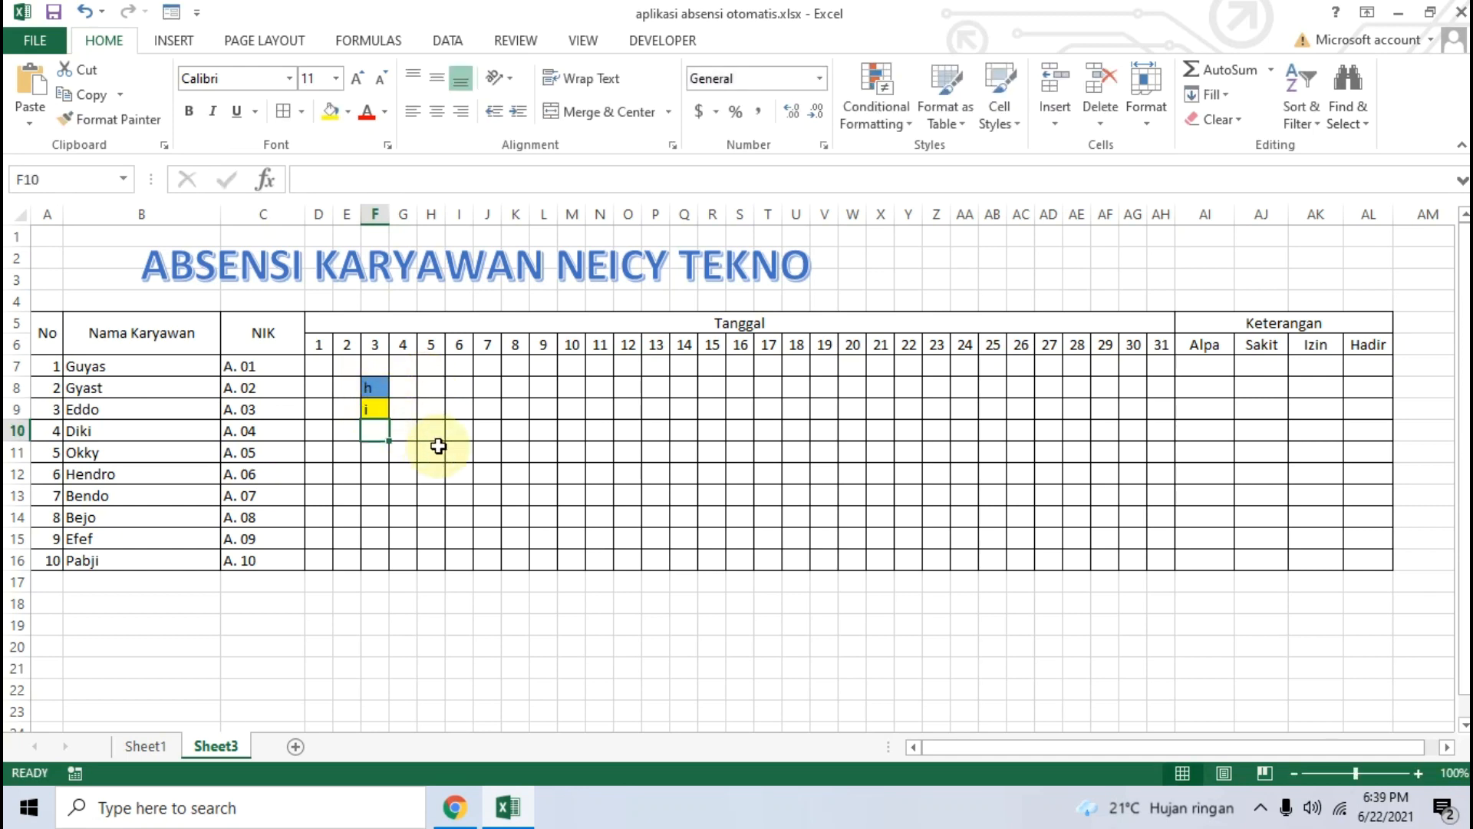
pyautogui.write('s')
pyautogui.press('Return')
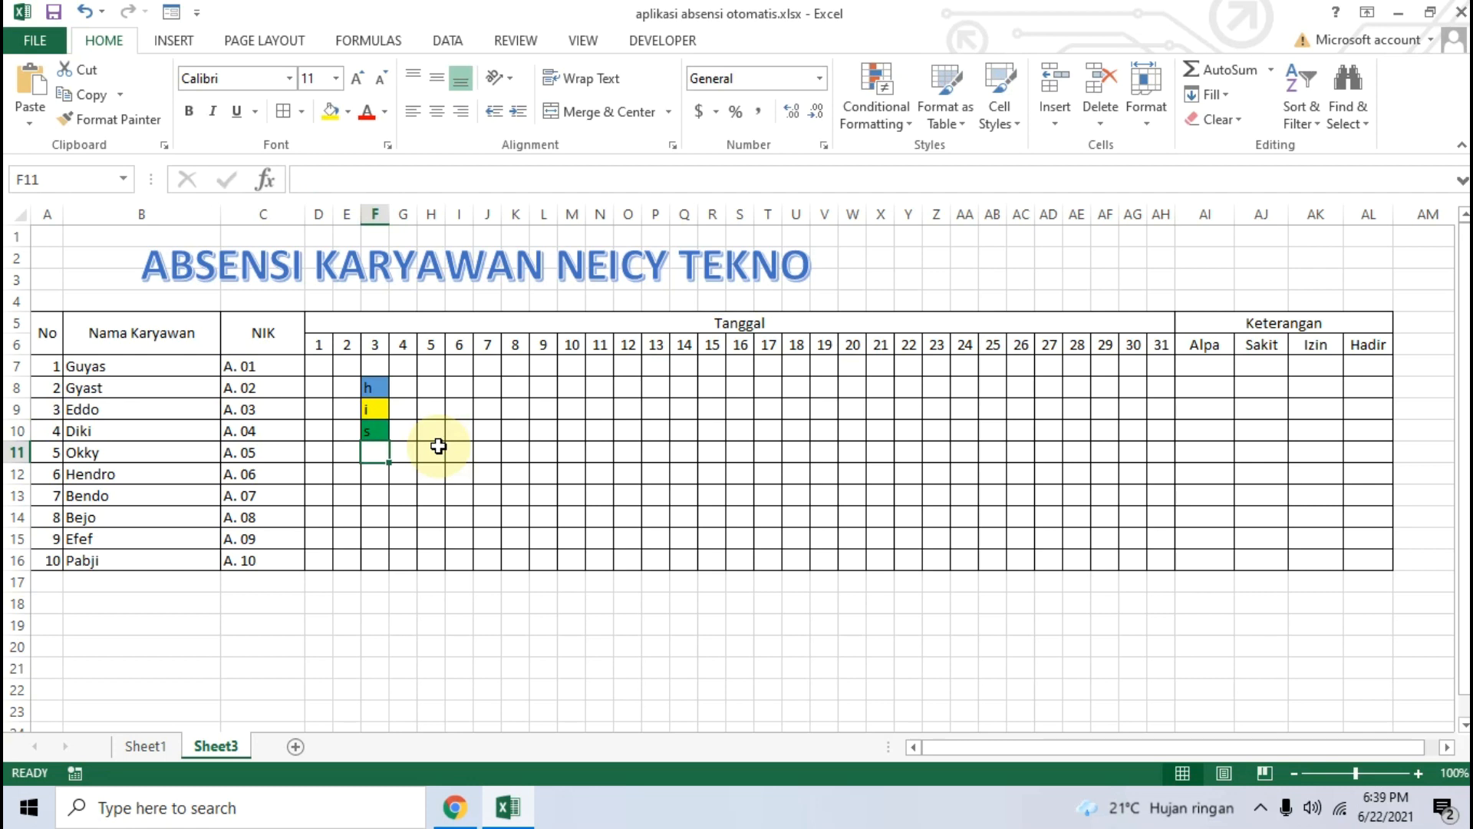
pyautogui.write('a')
pyautogui.press('Return')
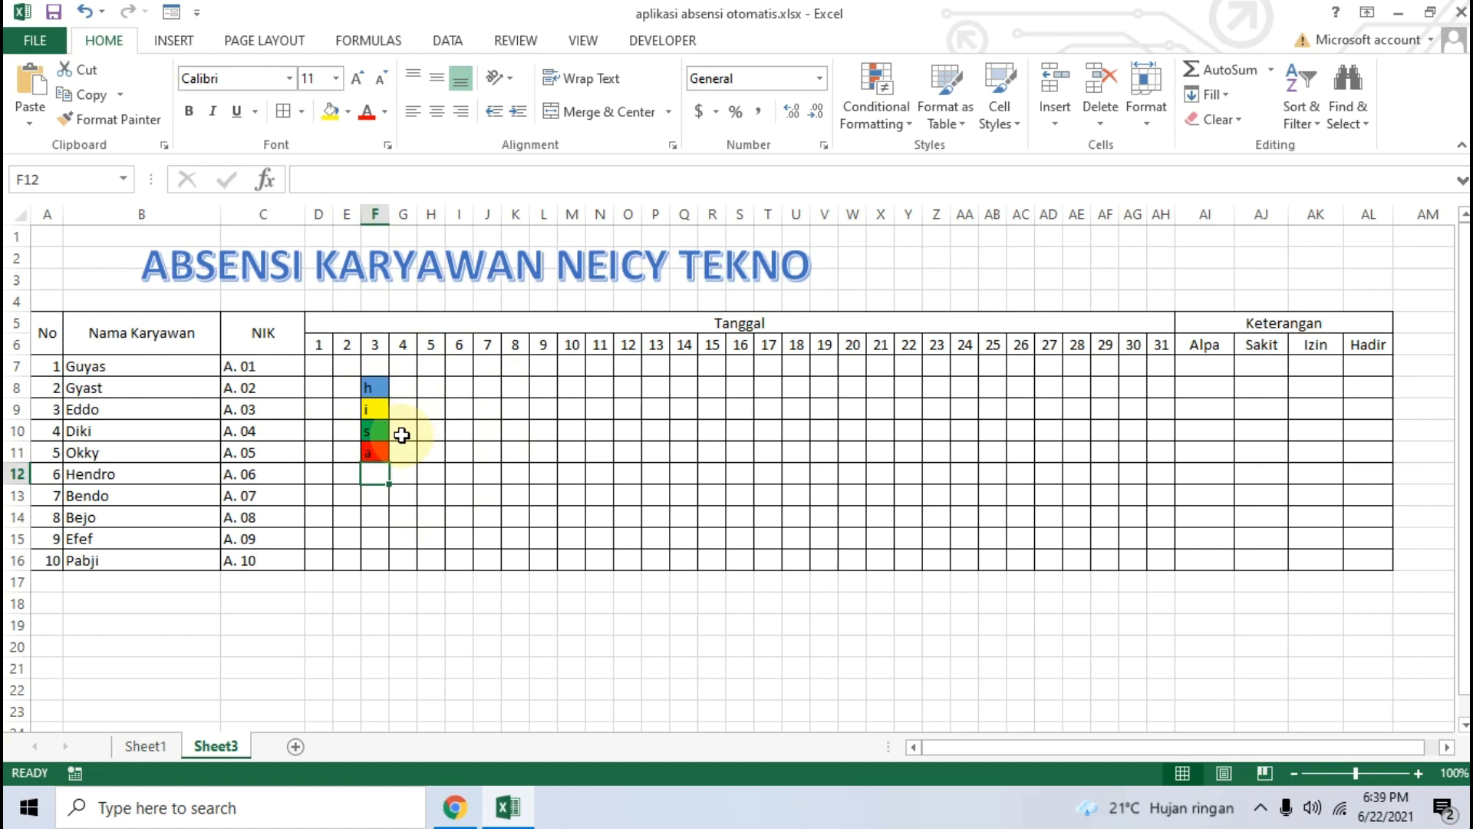
# Step: Clear the test letters from cells F8 to F11
pyautogui.click(374, 387)
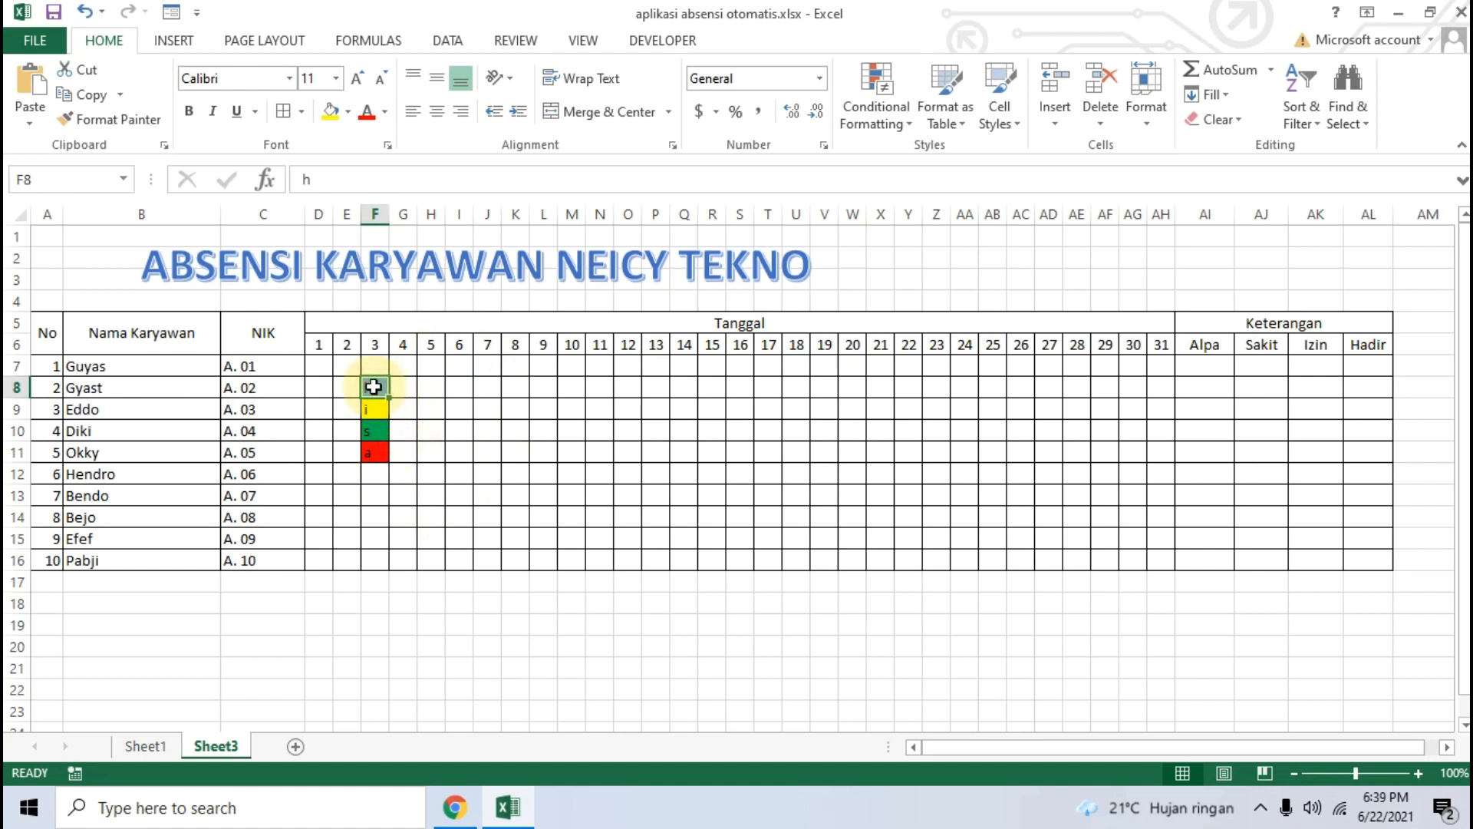
pyautogui.press('Delete')
pyautogui.click(381, 409)
pyautogui.press('Delete')
pyautogui.click(383, 431)
pyautogui.press('Delete')
pyautogui.click(373, 452)
pyautogui.press('Delete')
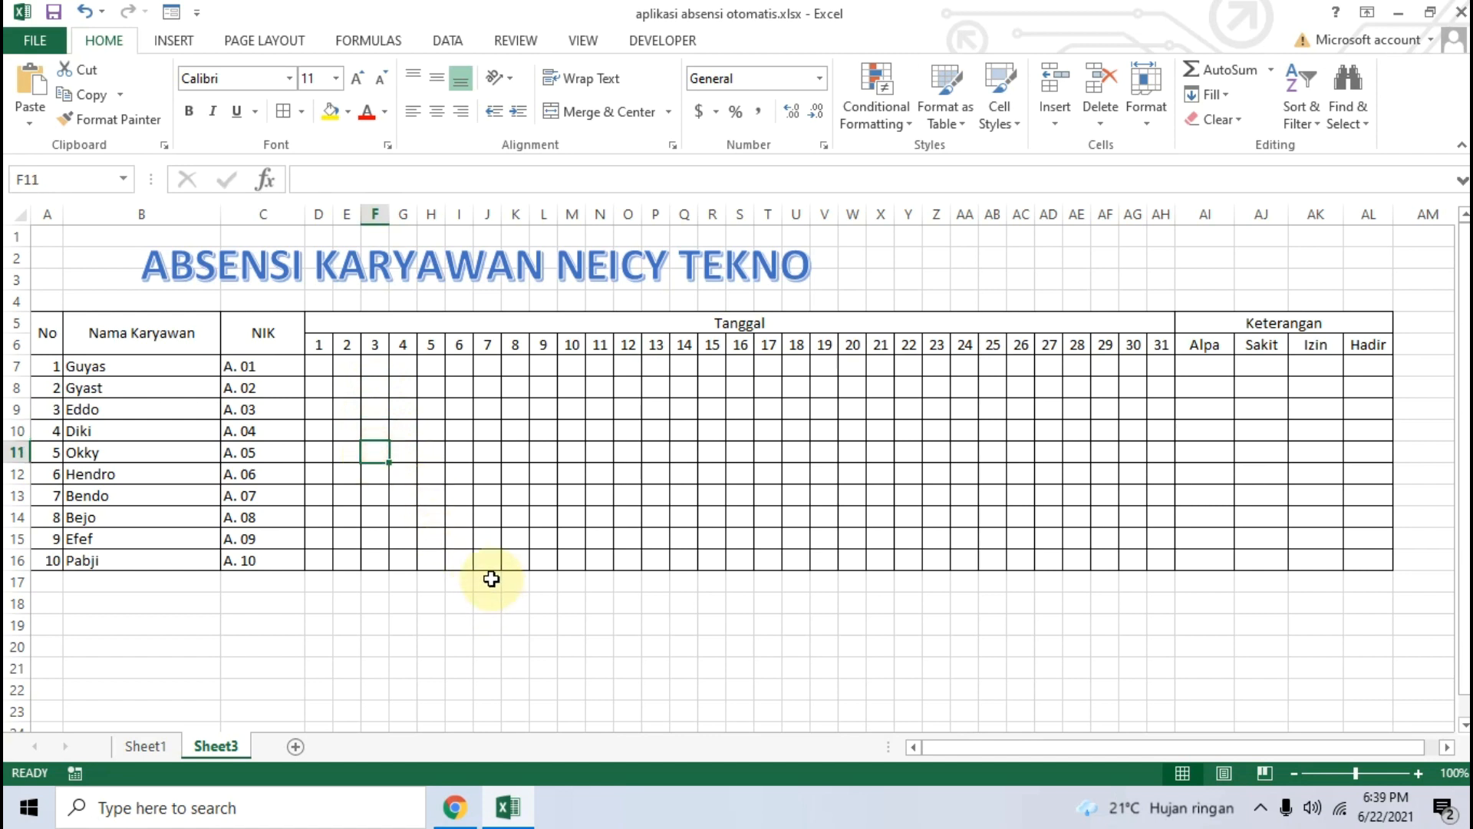
pyautogui.click(430, 603)
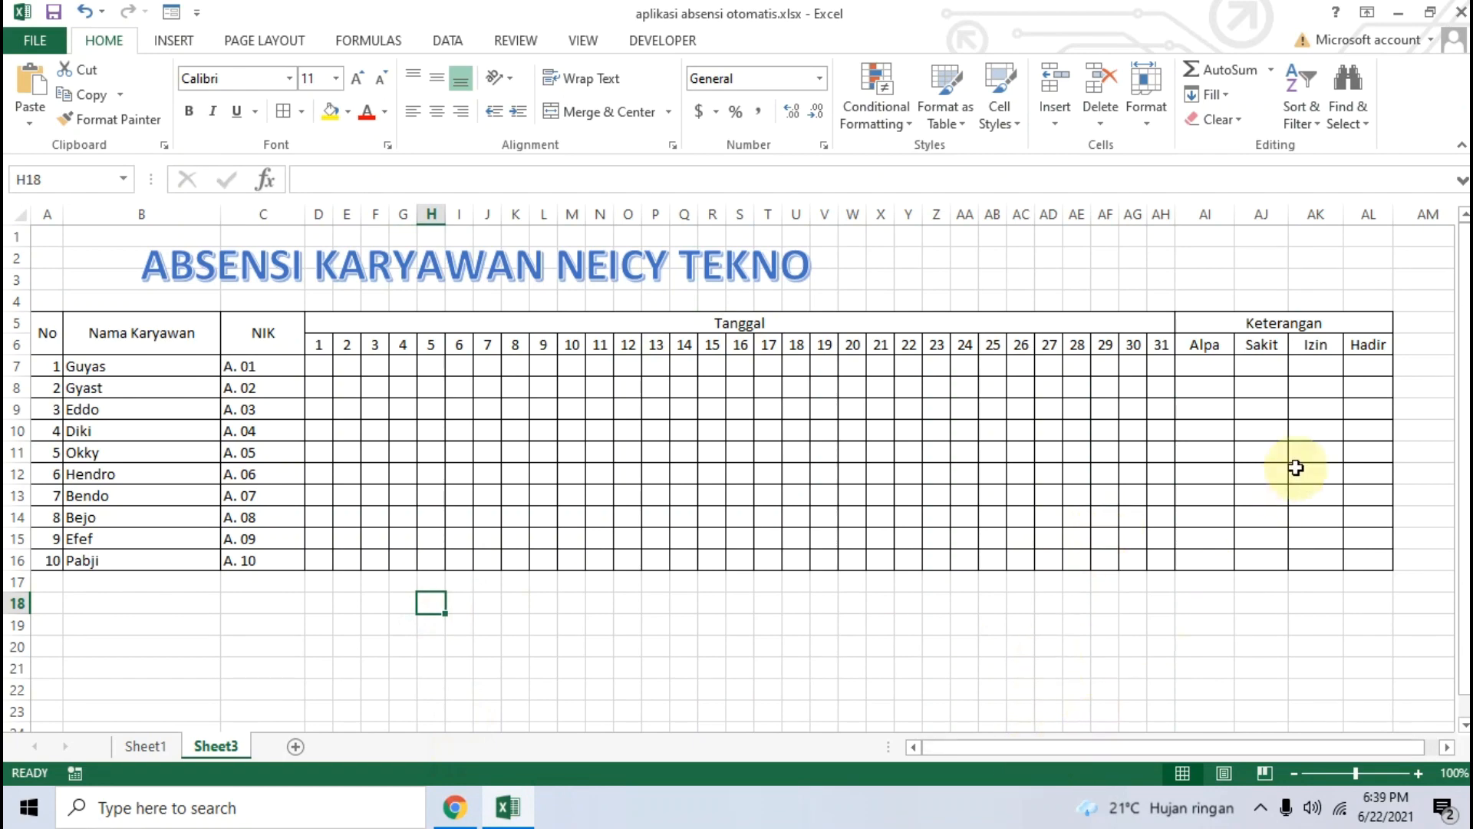
# Step: Switch to the browser tutorial, close the enlarged rules picture, and find the COUNTIF formula for the Alpa column
pyautogui.click(454, 807)
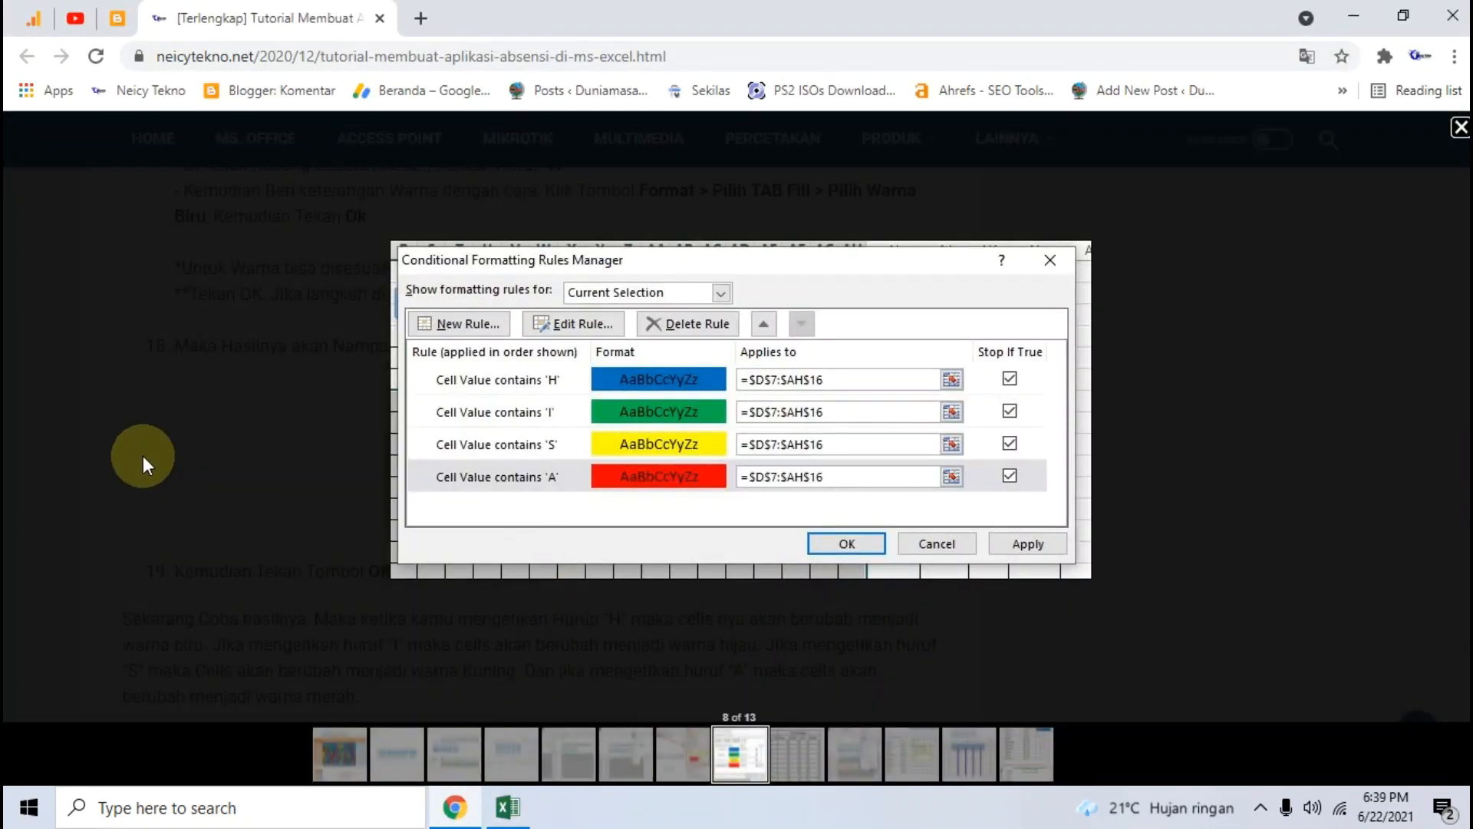
pyautogui.click(142, 456)
pyautogui.scroll(-10, 61, 451)
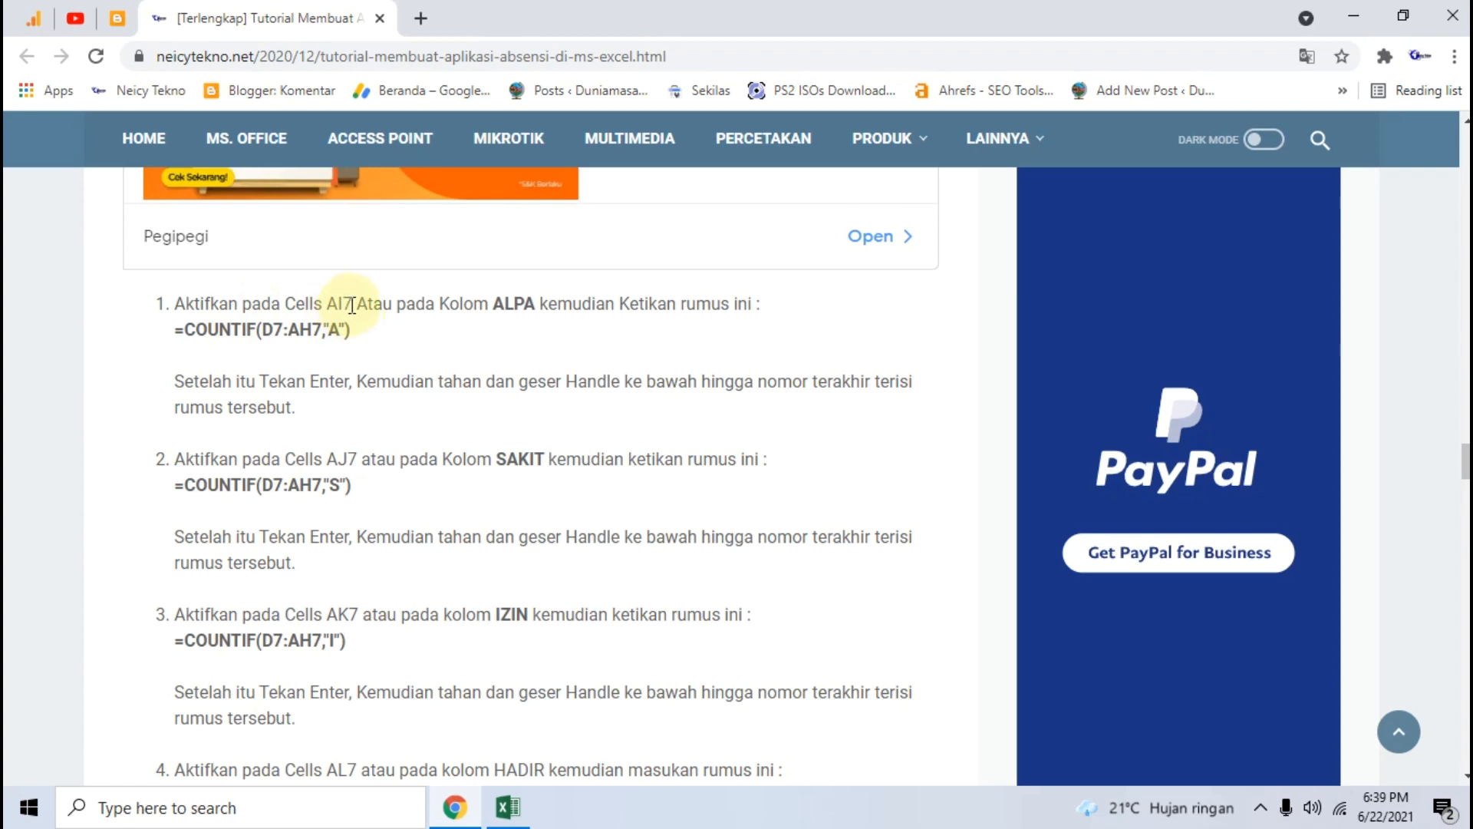
# Step: Copy the formula =COUNTIF(D7:AH7,"A") from the browser tutorial into Alpa cell AI7 in Excel
pyautogui.click(508, 806)
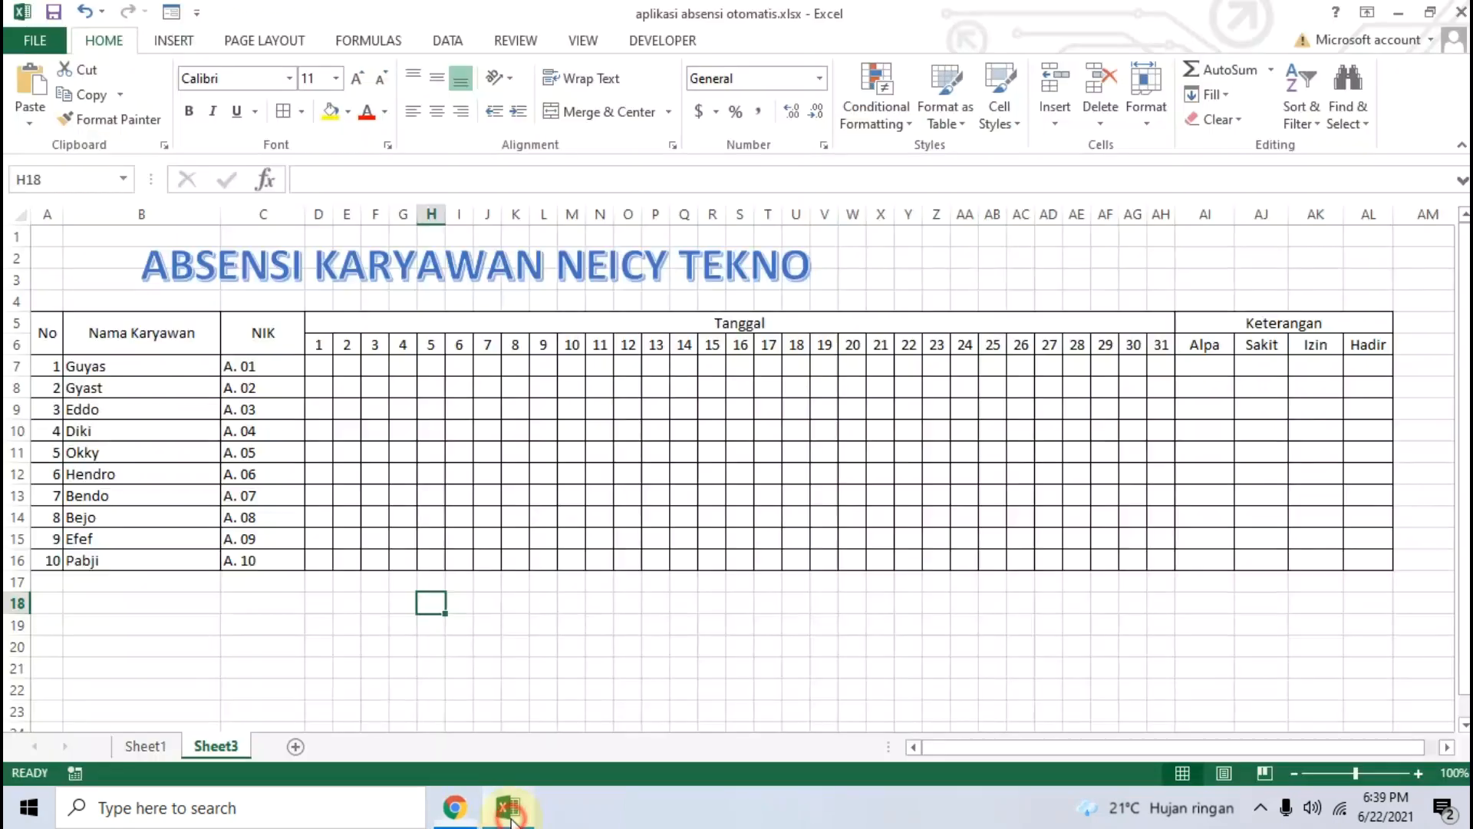
pyautogui.click(1205, 367)
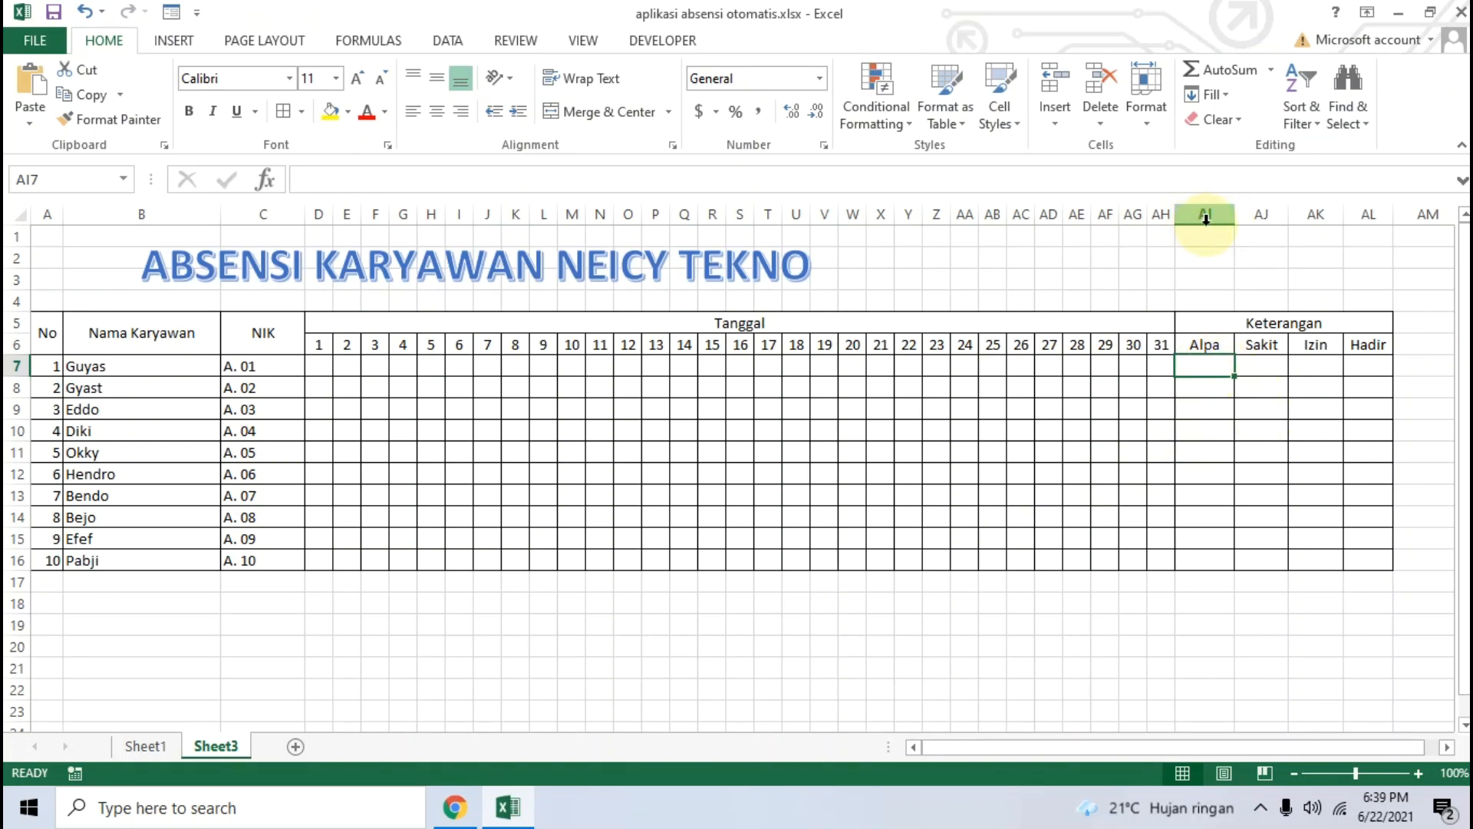
pyautogui.click(1204, 369)
pyautogui.click(452, 807)
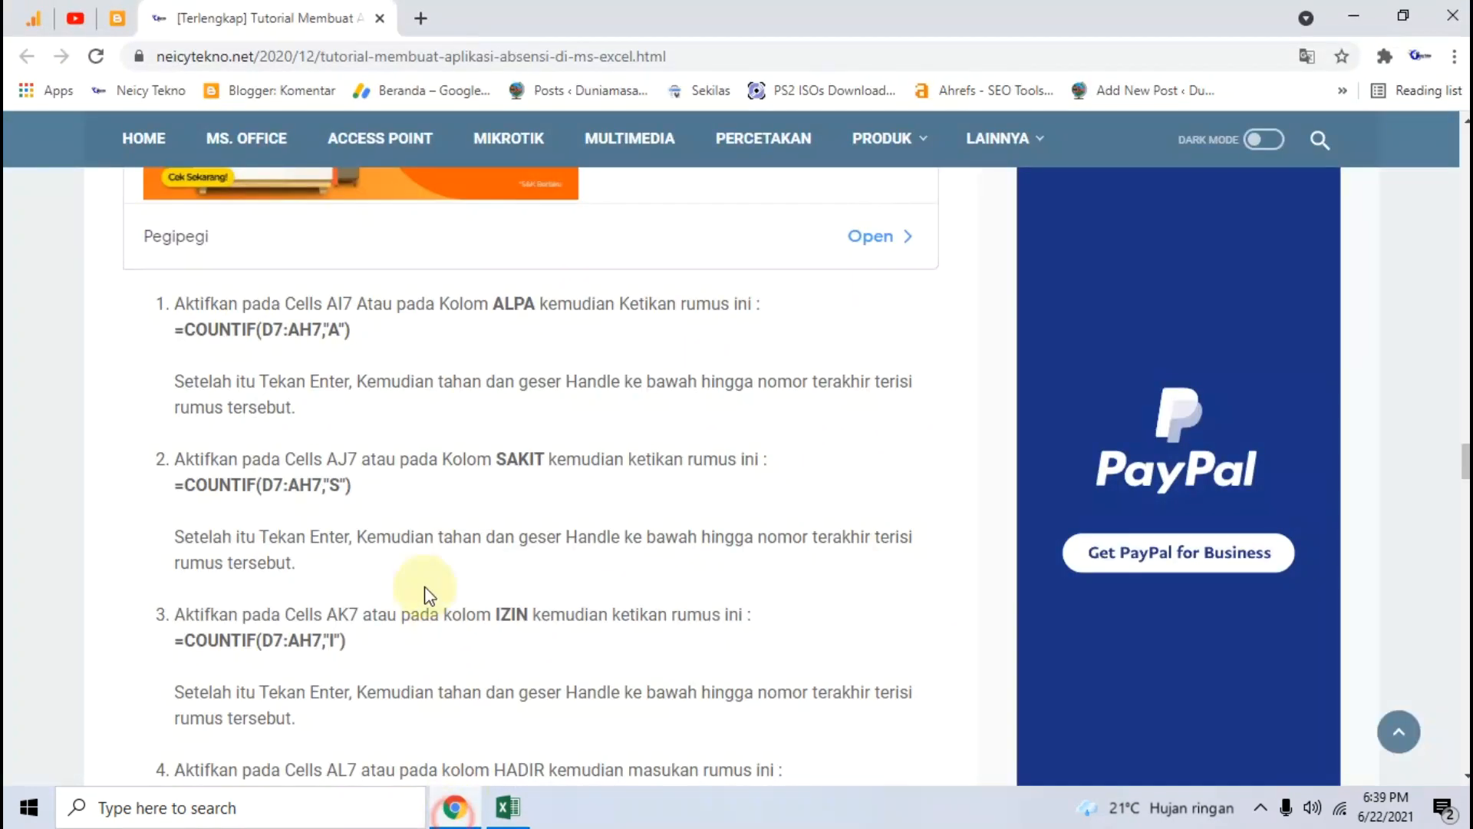
pyautogui.moveTo(350, 330); pyautogui.dragTo(314, 332)
pyautogui.moveTo(207, 351); pyautogui.dragTo(183, 339)
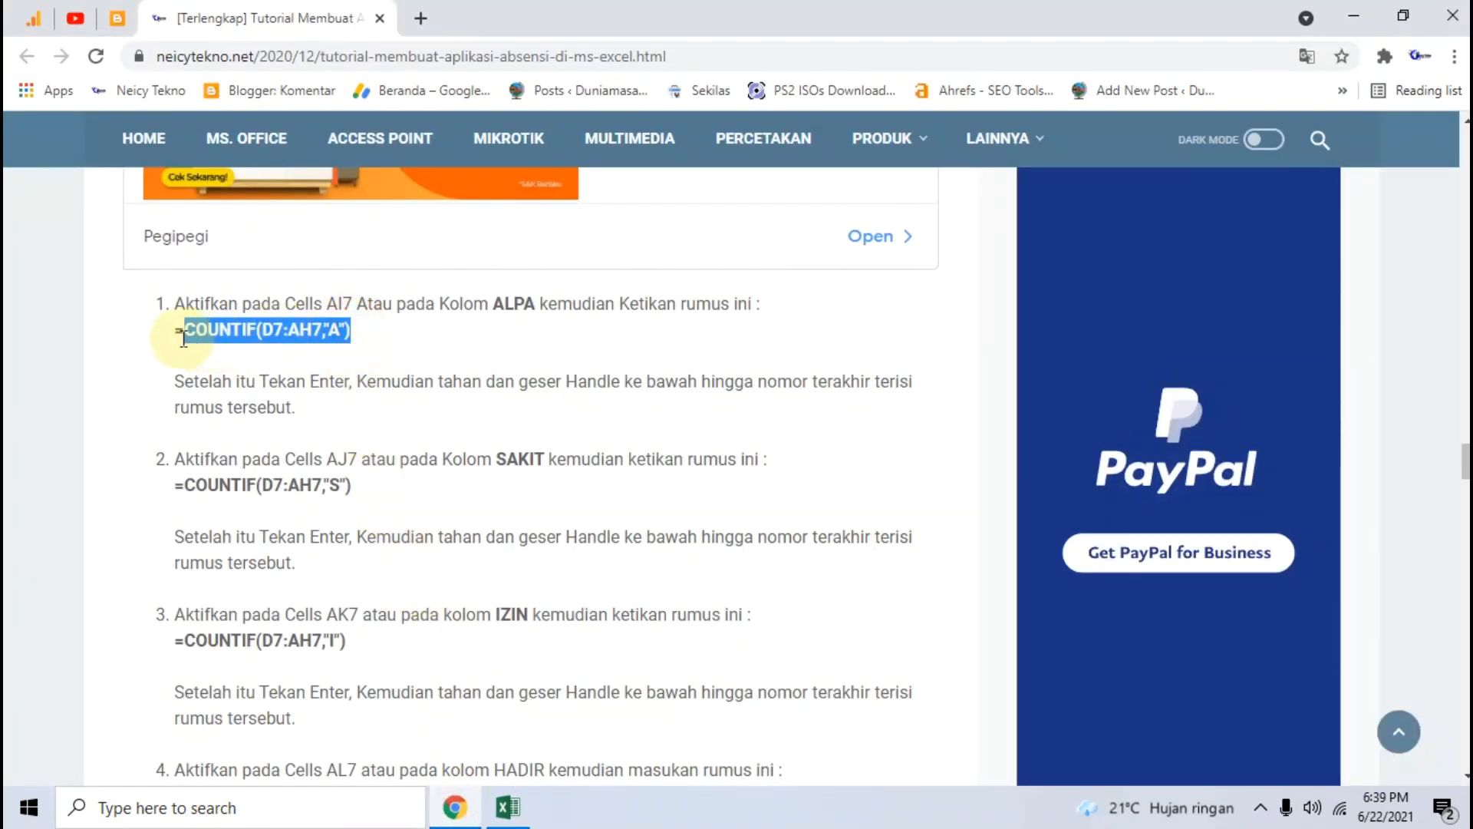
pyautogui.rightClick(236, 334)
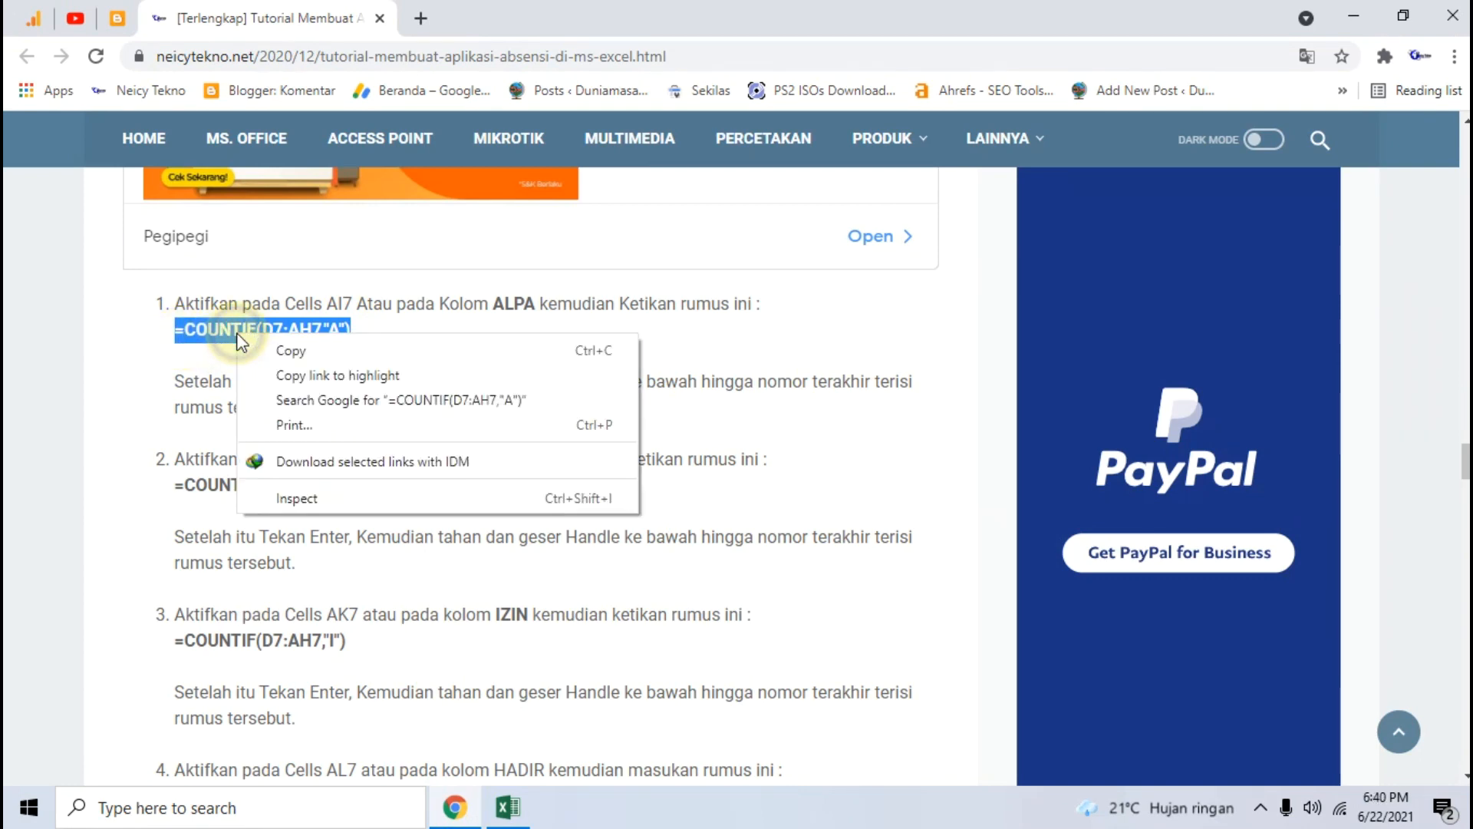
pyautogui.click(295, 350)
pyautogui.click(507, 807)
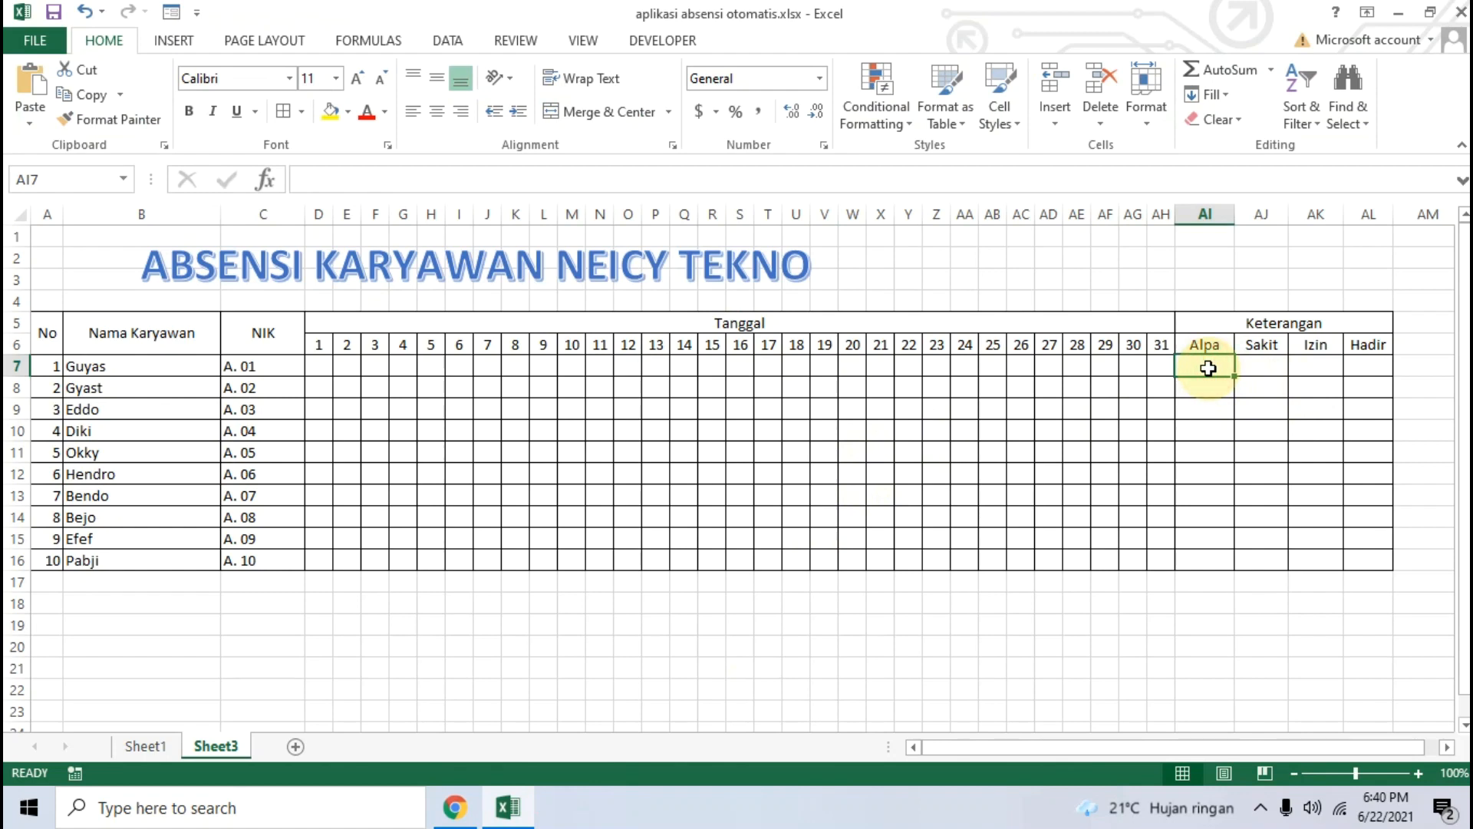
pyautogui.hotkey('ctrl', 'v')
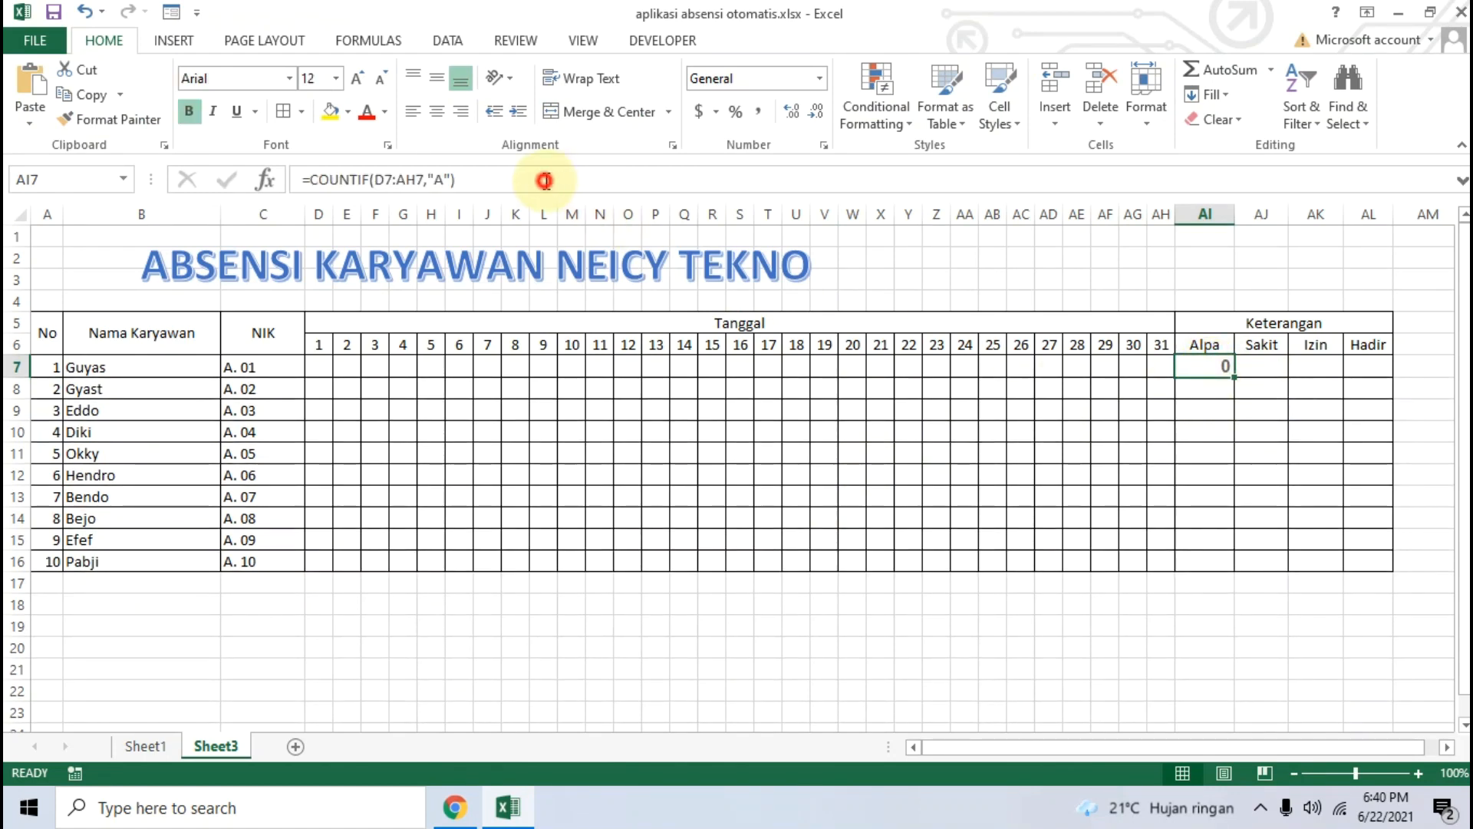
# Step: Inspect the COUNTIF formula in cell AI7 and the attendance range it refers to
pyautogui.click(545, 180)
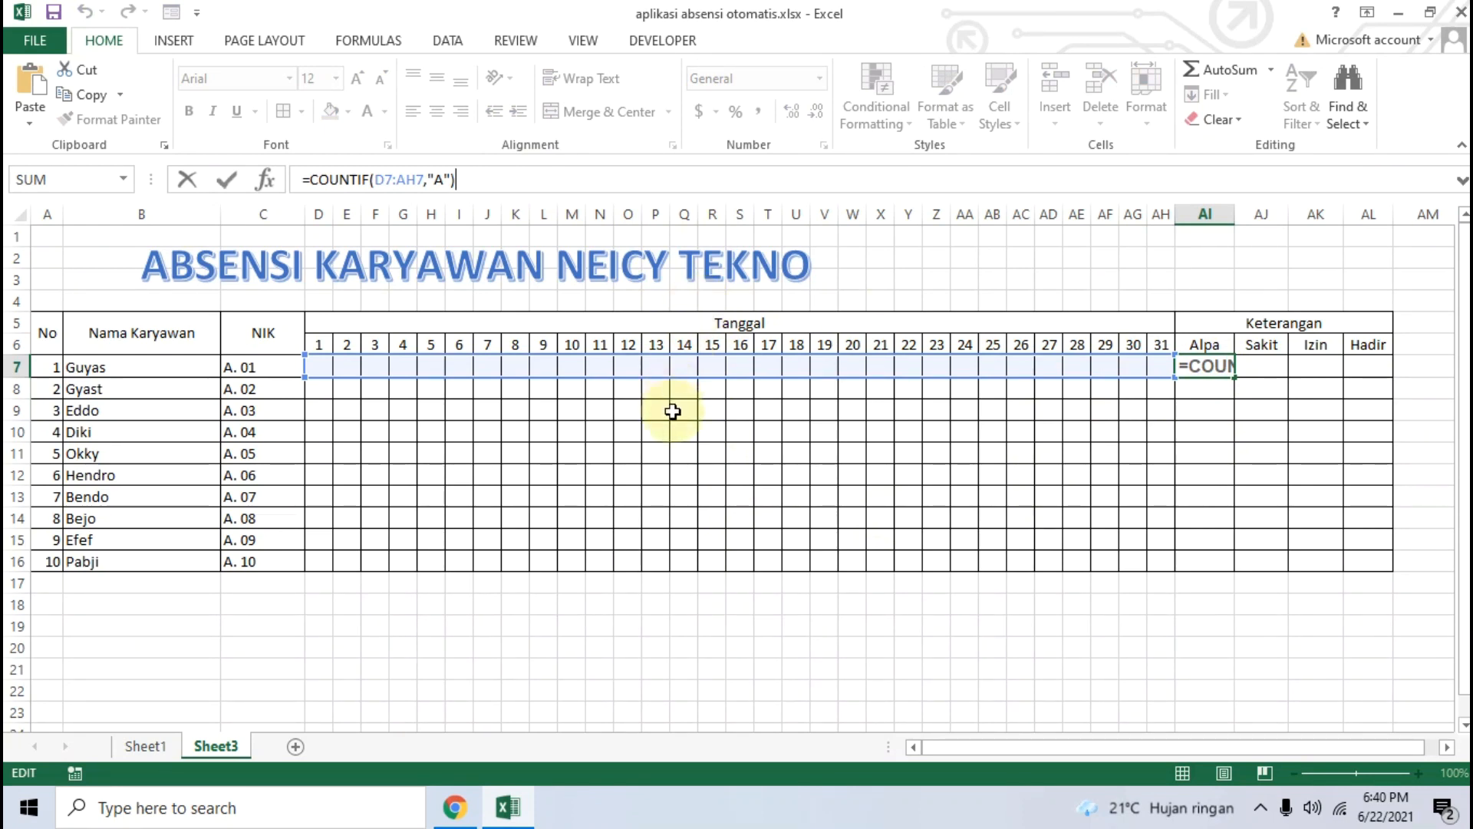
pyautogui.click(763, 645)
pyautogui.click(1202, 367)
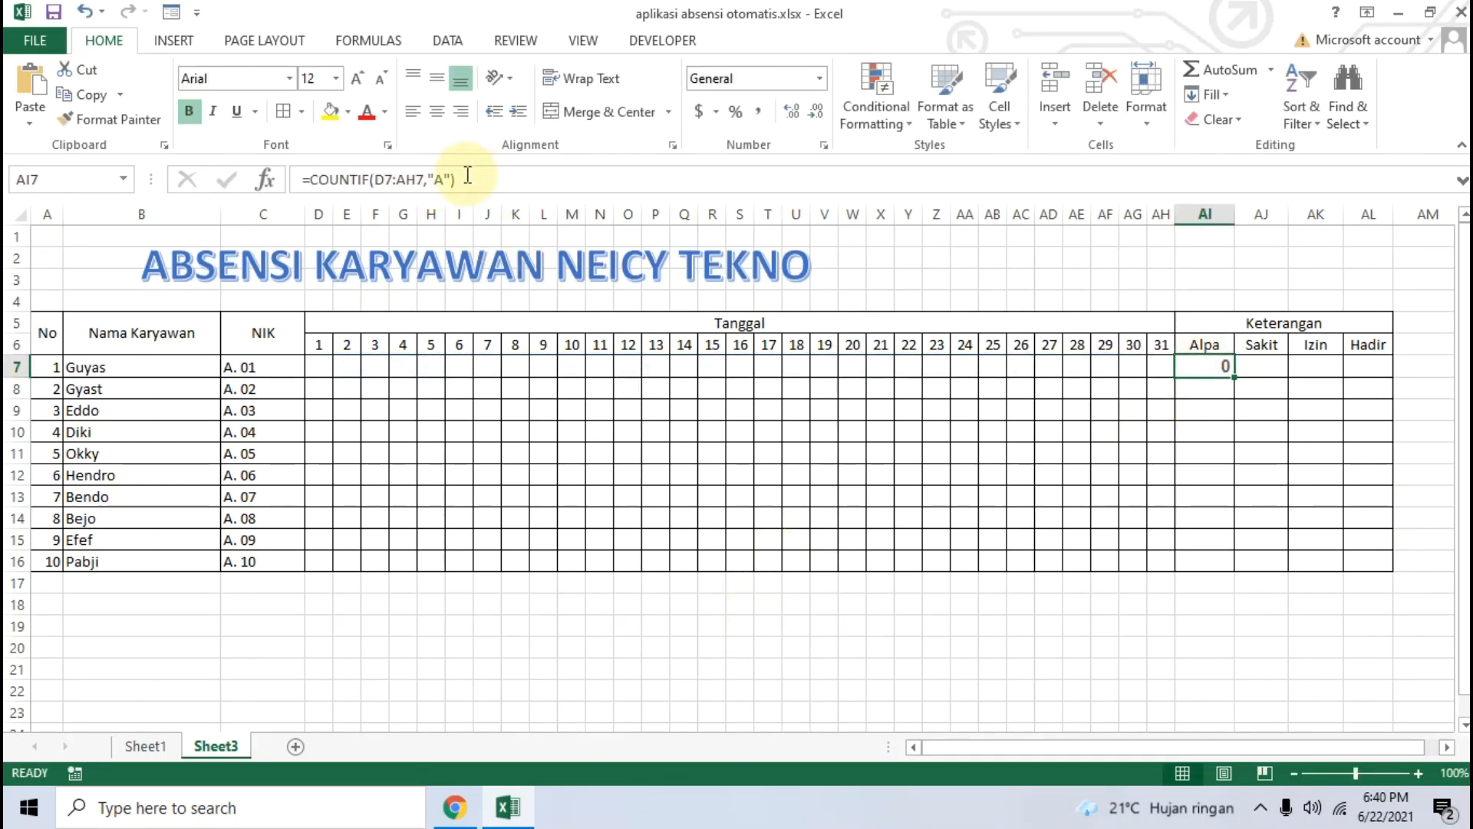
pyautogui.click(1210, 362)
pyautogui.click(961, 622)
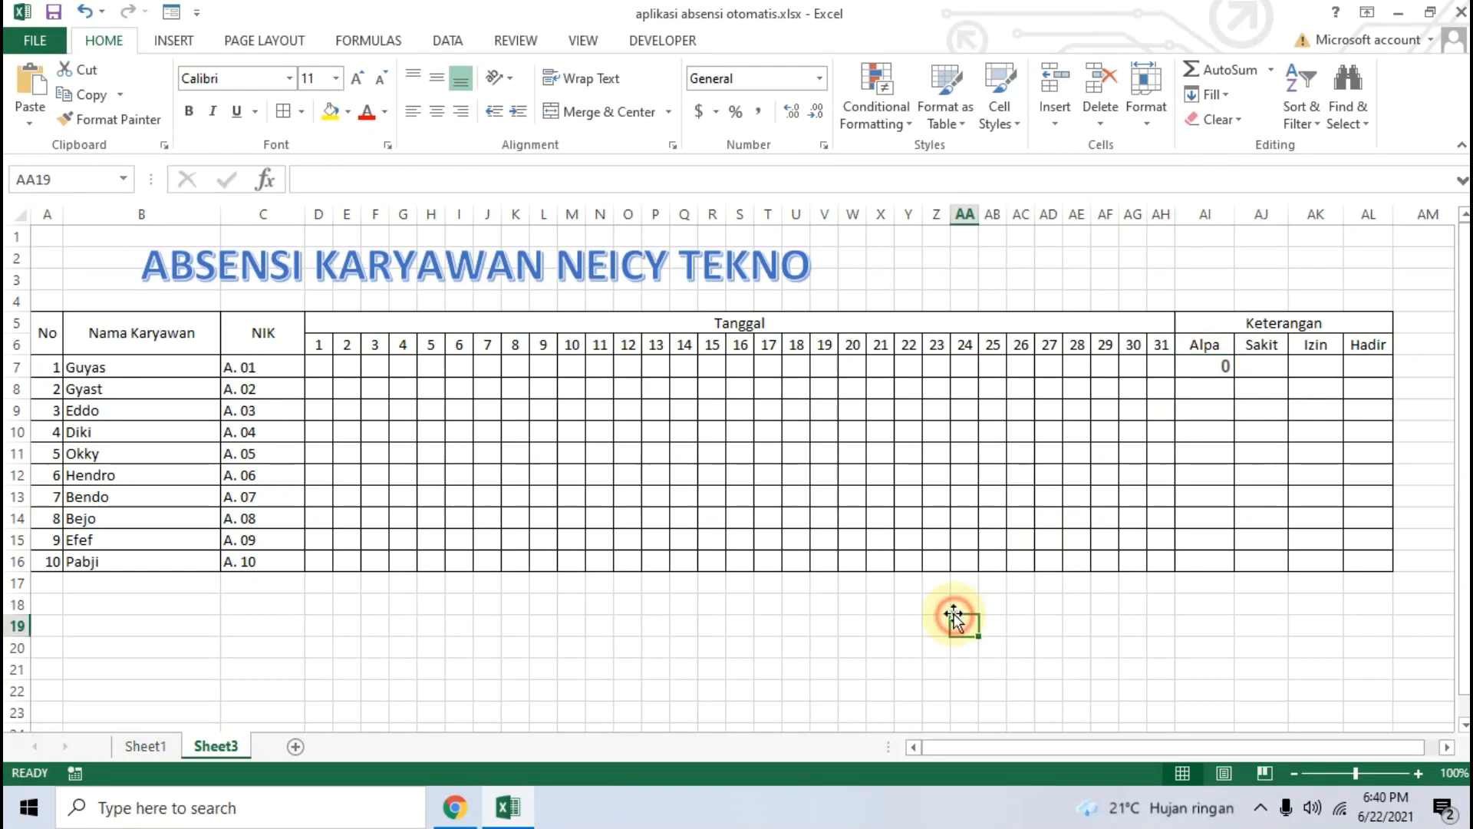
pyautogui.click(1204, 359)
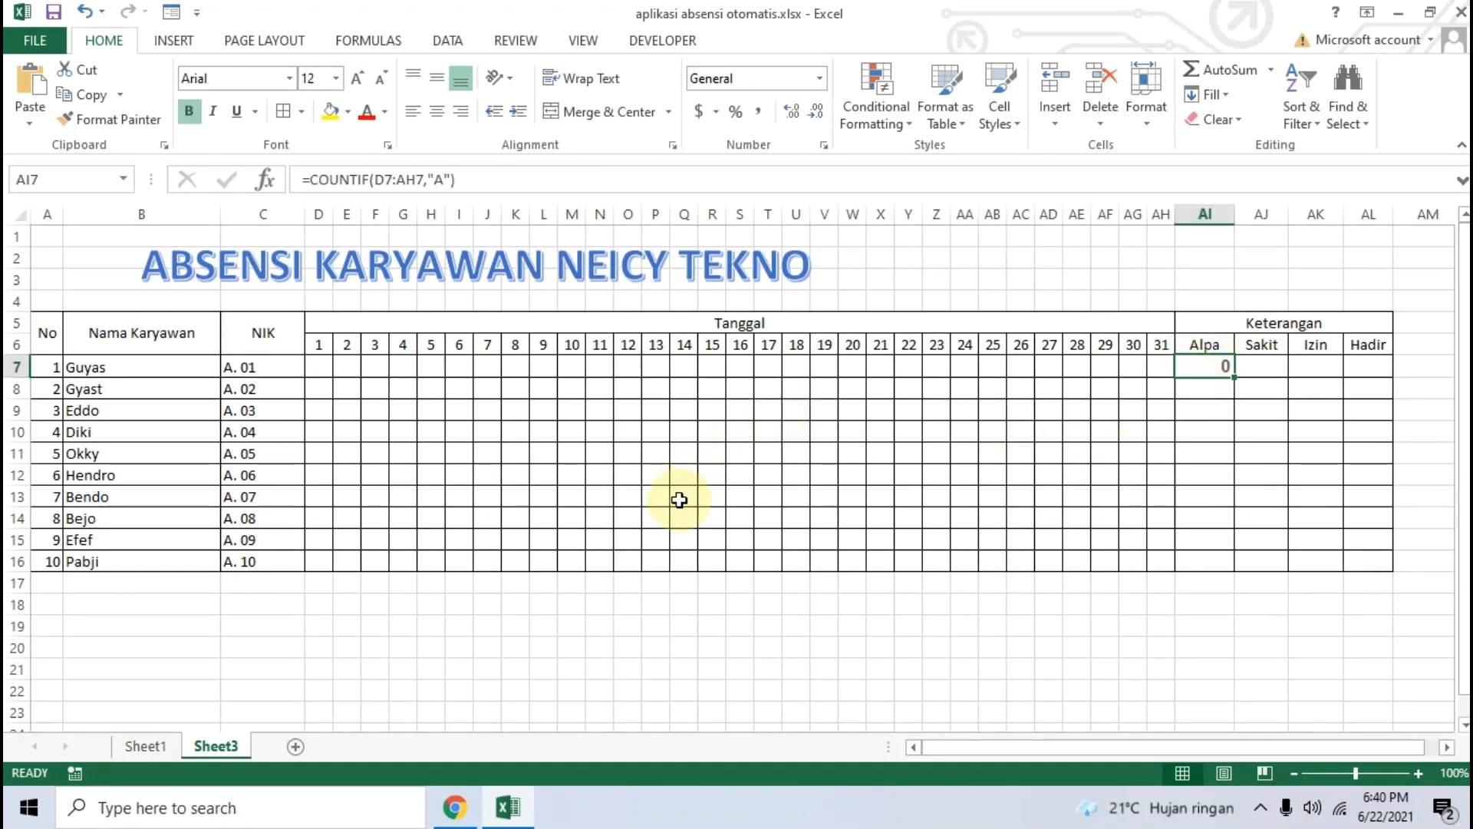
# Step: Recheck the Alpa instructions in the browser tutorial, and select the whole formula text of cell AI7 in Excel
pyautogui.click(463, 821)
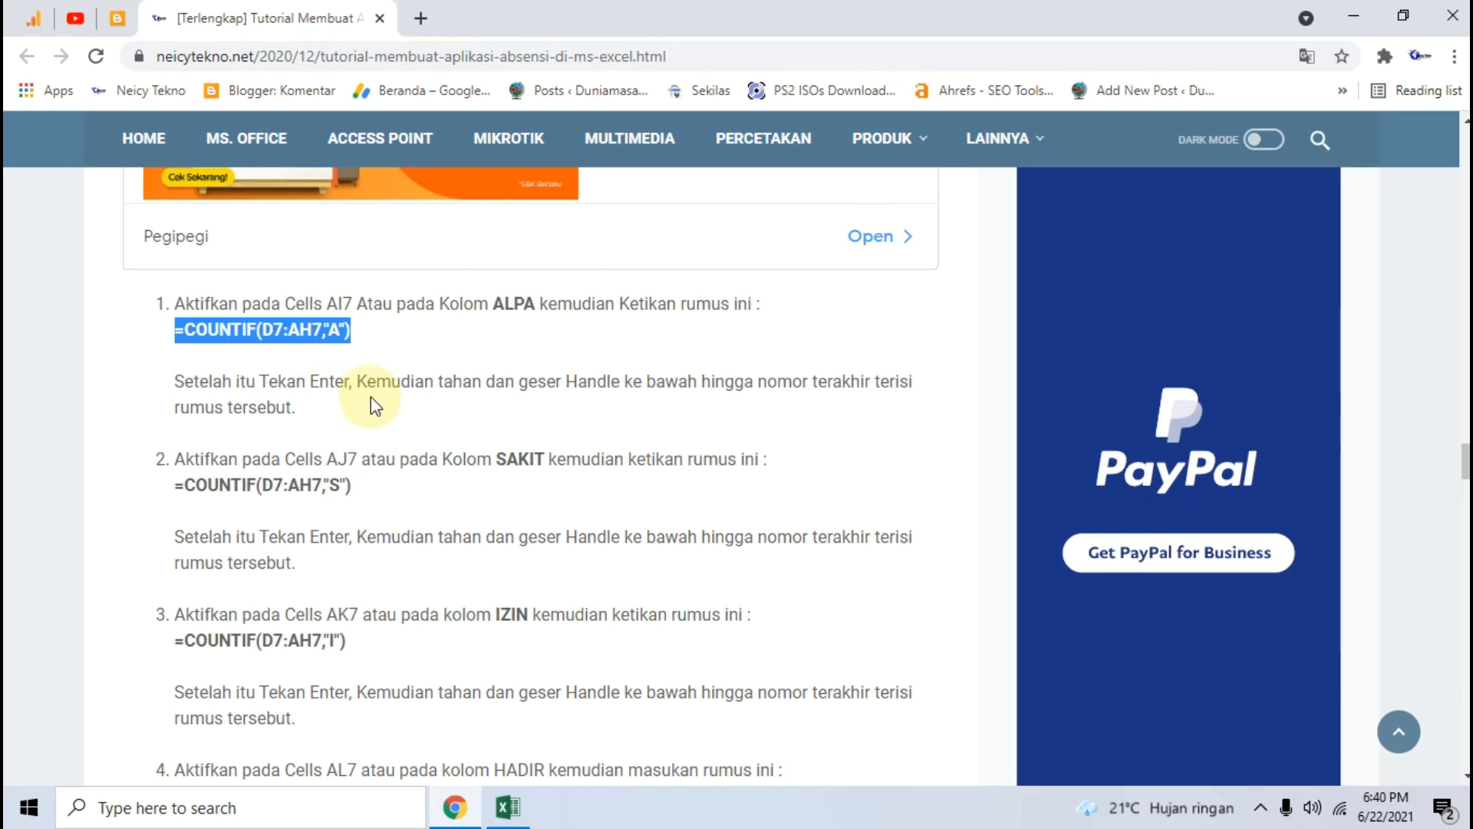
pyautogui.click(502, 818)
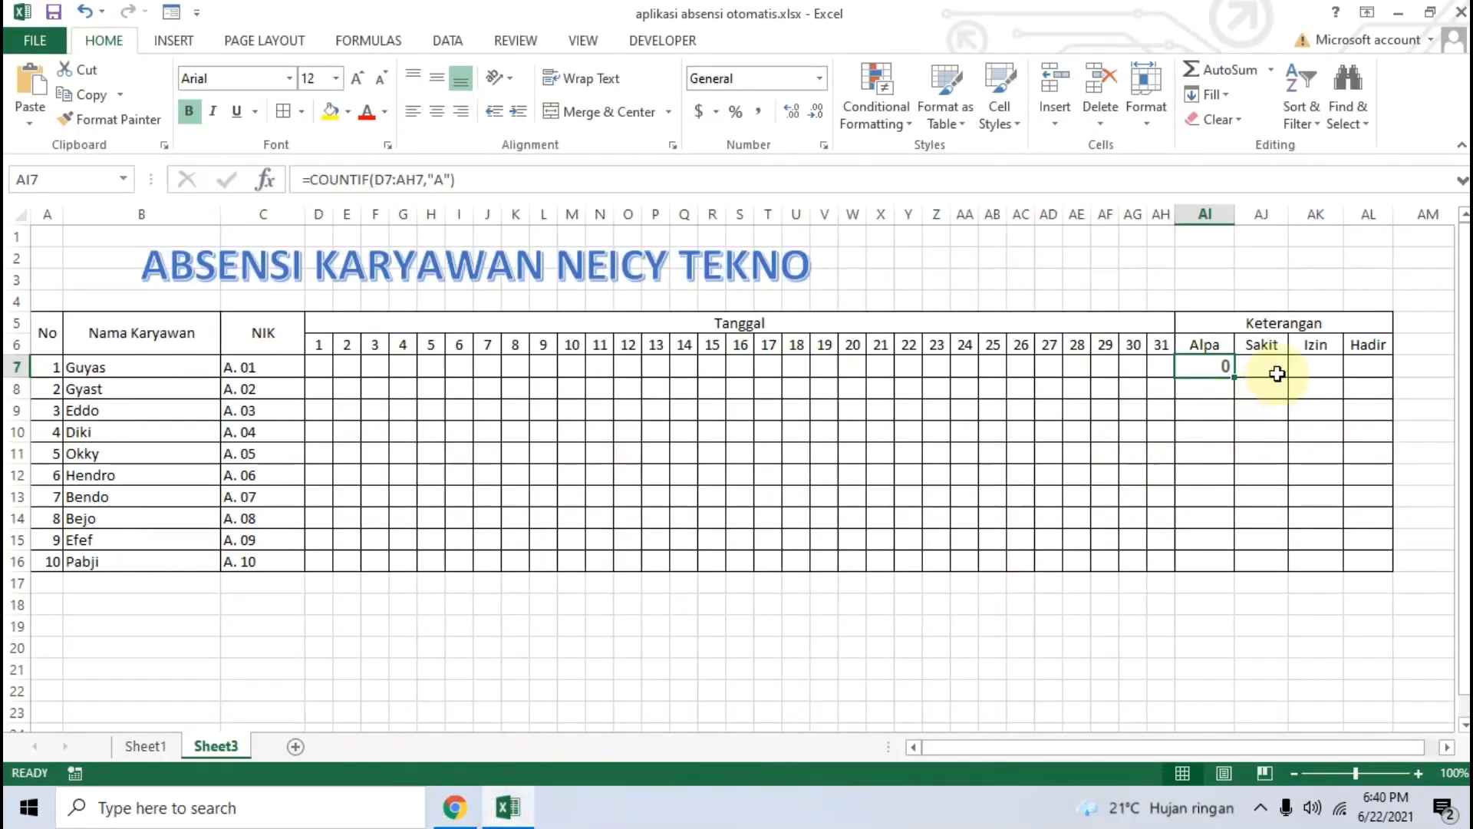
pyautogui.moveTo(482, 191); pyautogui.dragTo(301, 181)
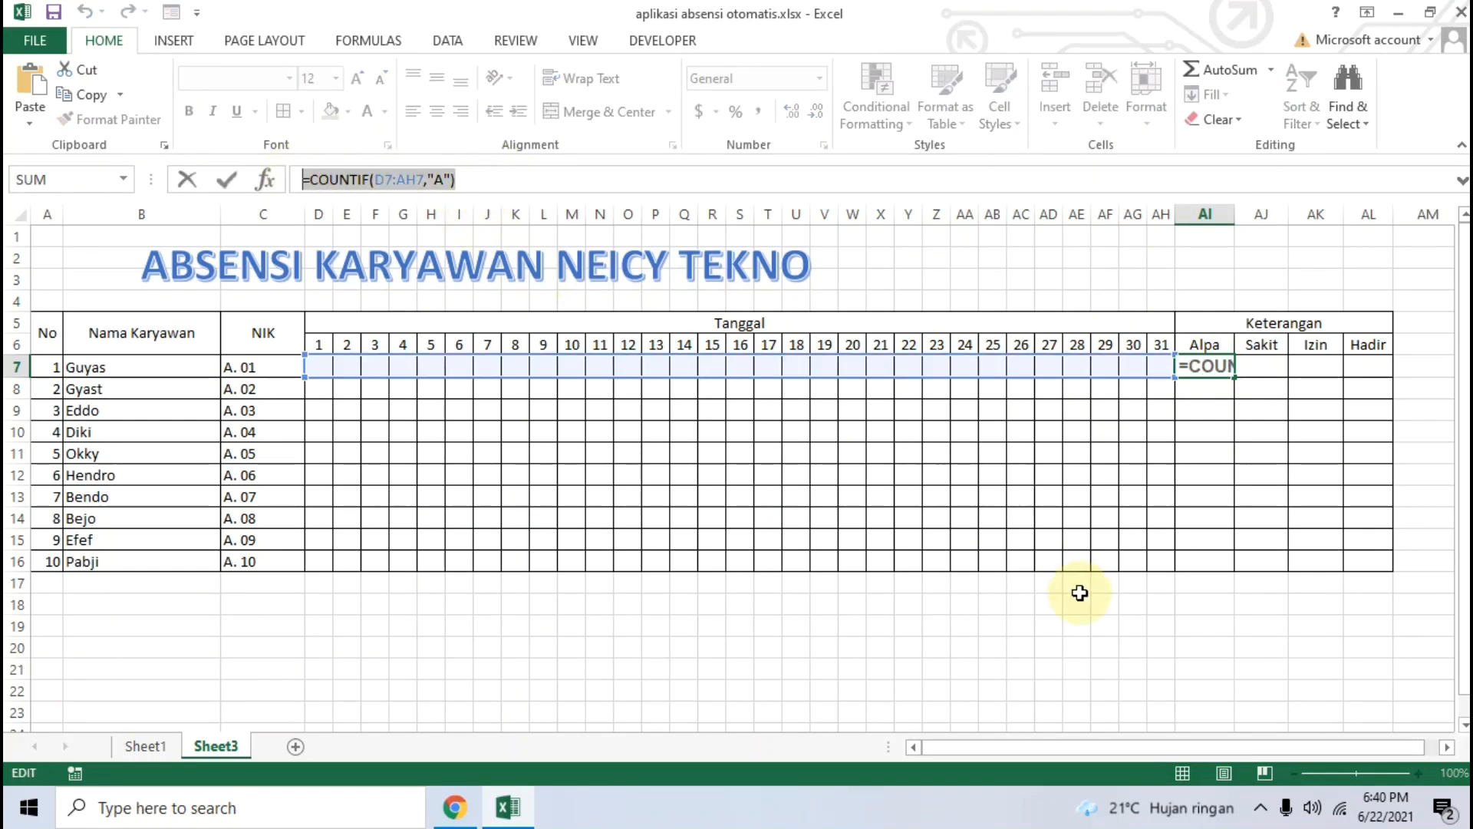
# Step: Commit the formula =COUNTIF(D7:AH7,"A") in AI7 and fill it down the Alpa column to AI16
pyautogui.click(791, 177)
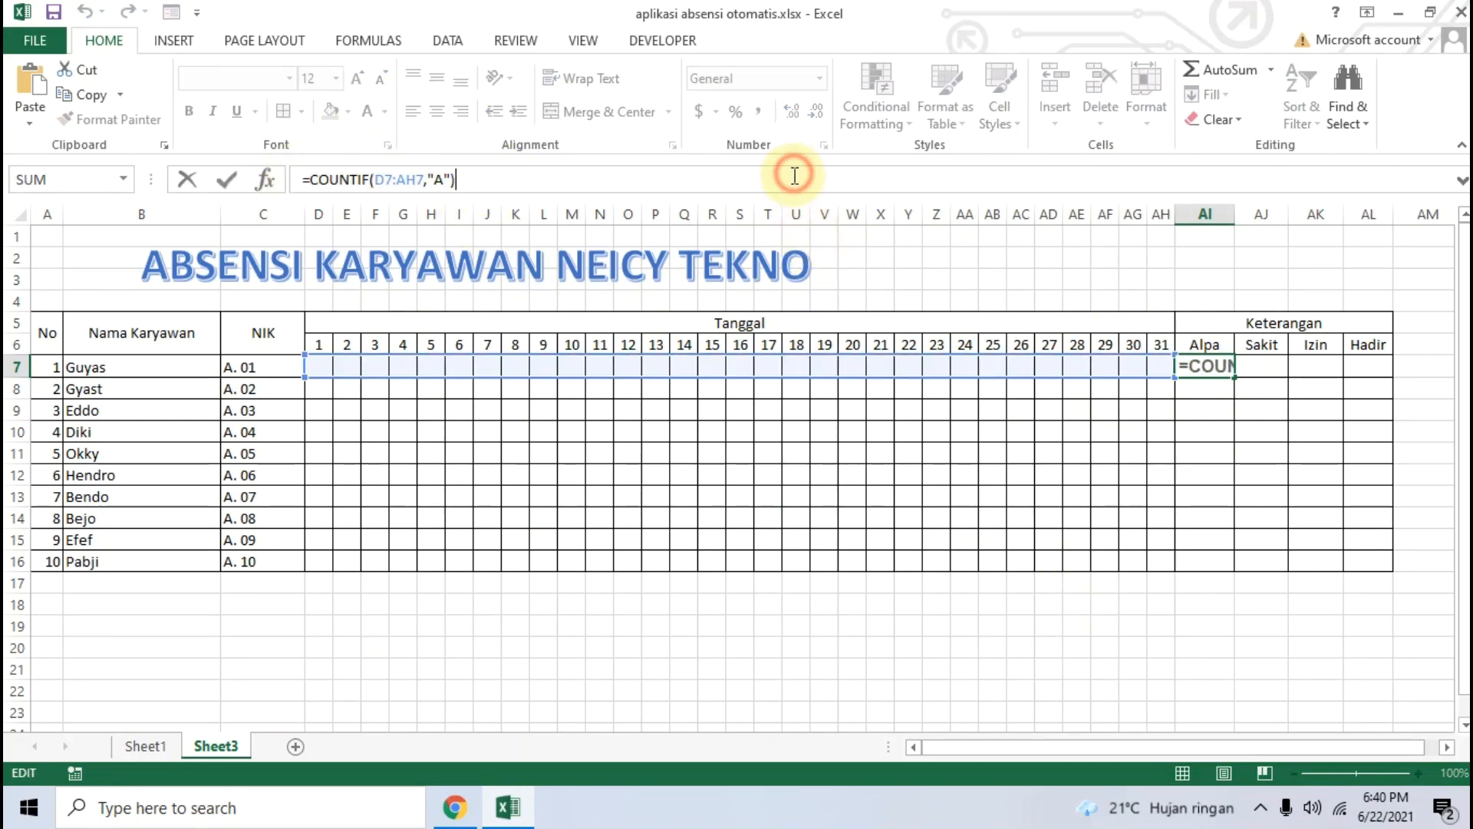
pyautogui.click(1210, 372)
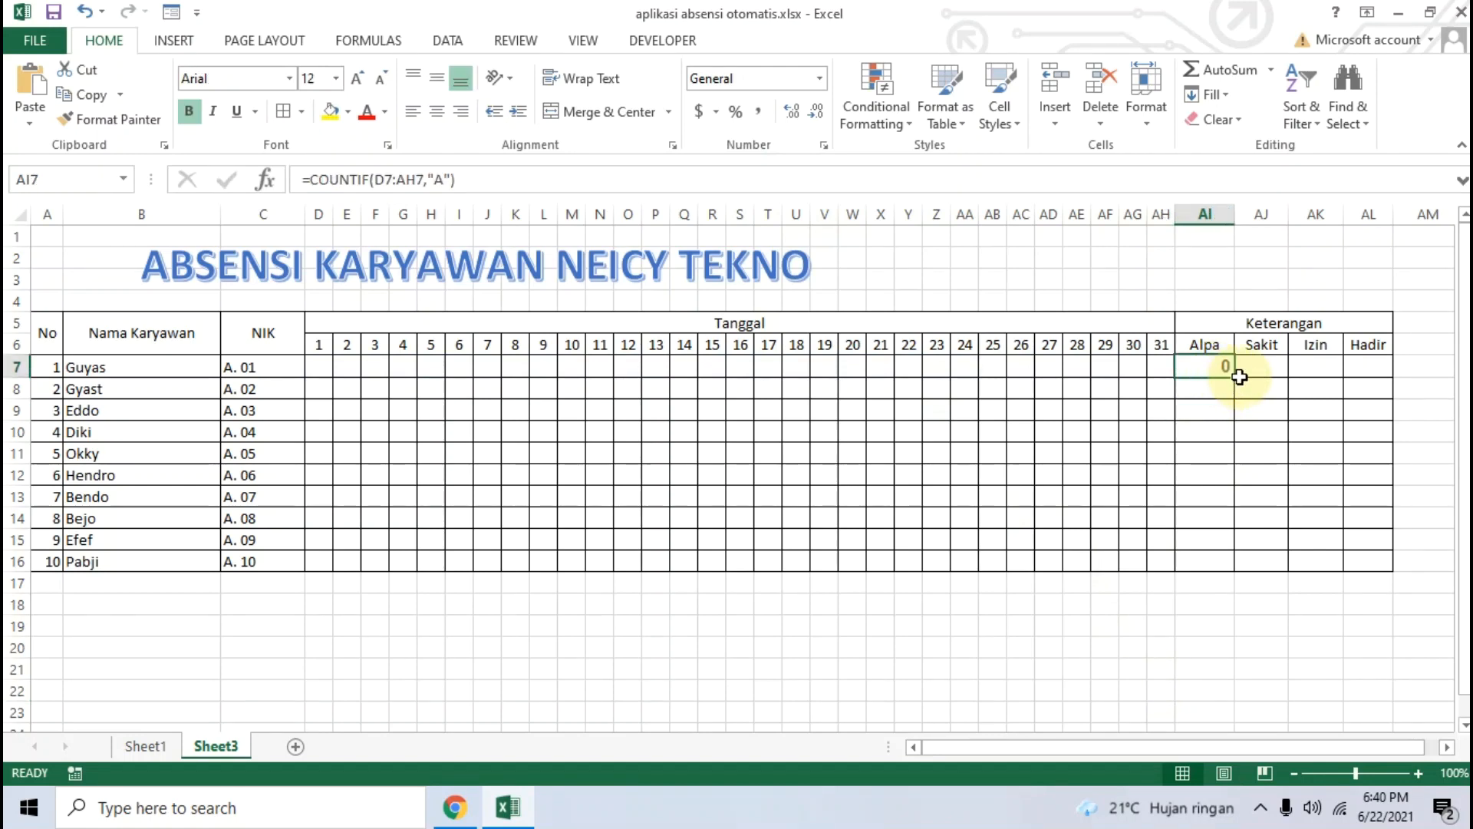
pyautogui.moveTo(1233, 378); pyautogui.dragTo(1219, 566)
pyautogui.click(912, 652)
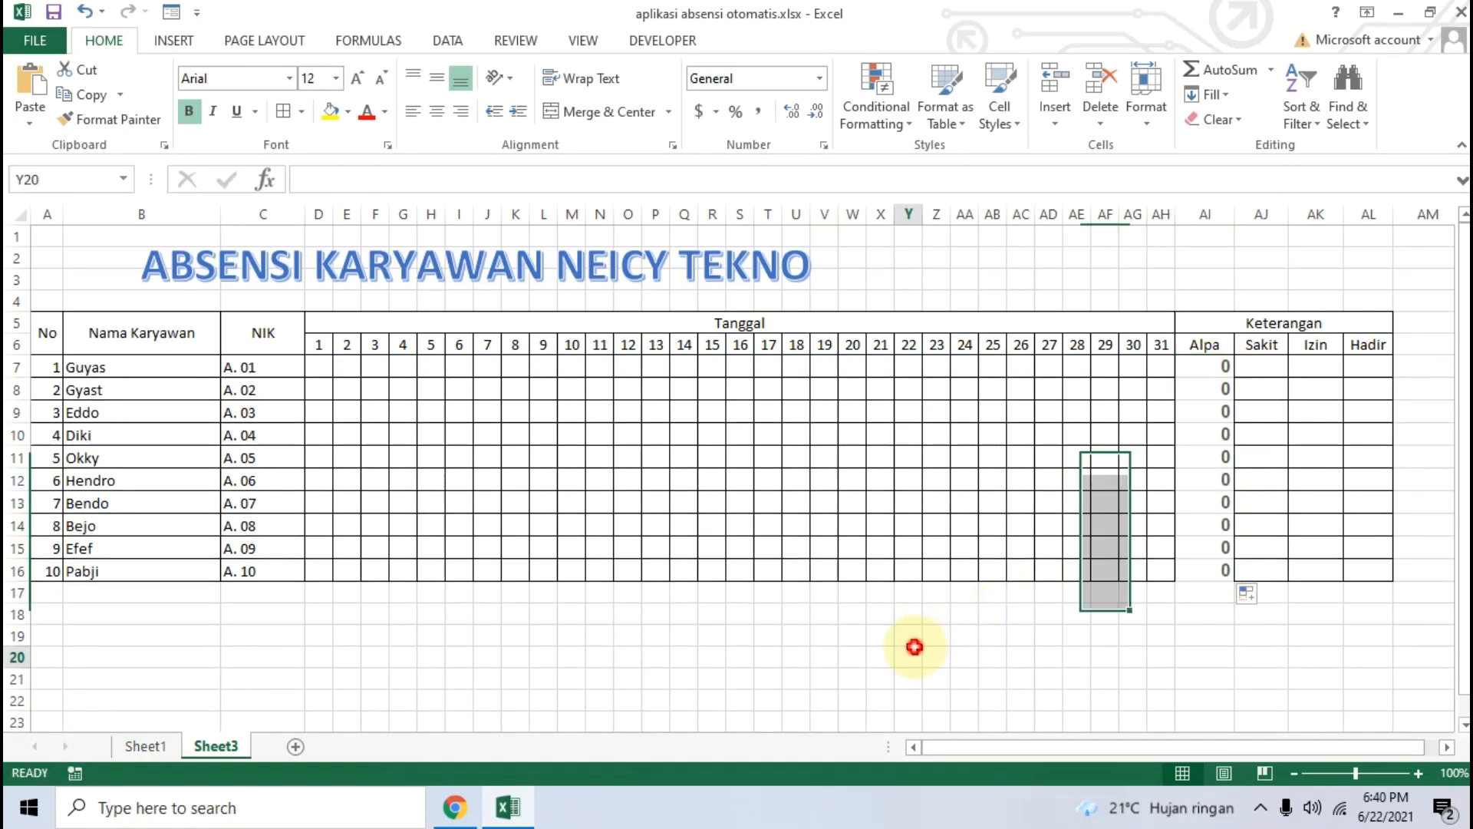
pyautogui.moveTo(1209, 369); pyautogui.dragTo(1214, 576)
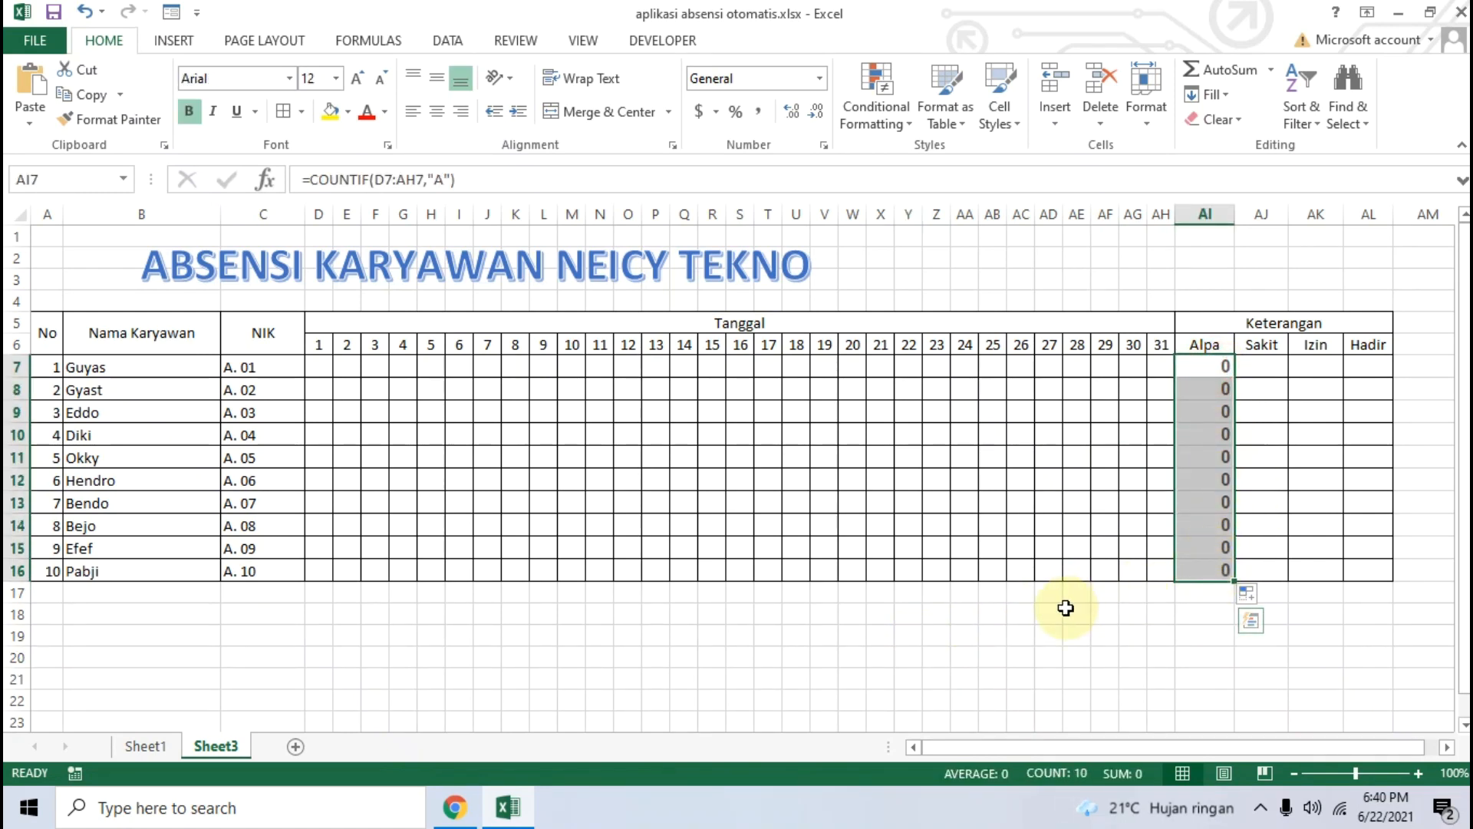
pyautogui.click(1080, 647)
# Step: Check the copied formula in cell AI13 of the Alpa column
pyautogui.click(1205, 502)
pyautogui.click(519, 187)
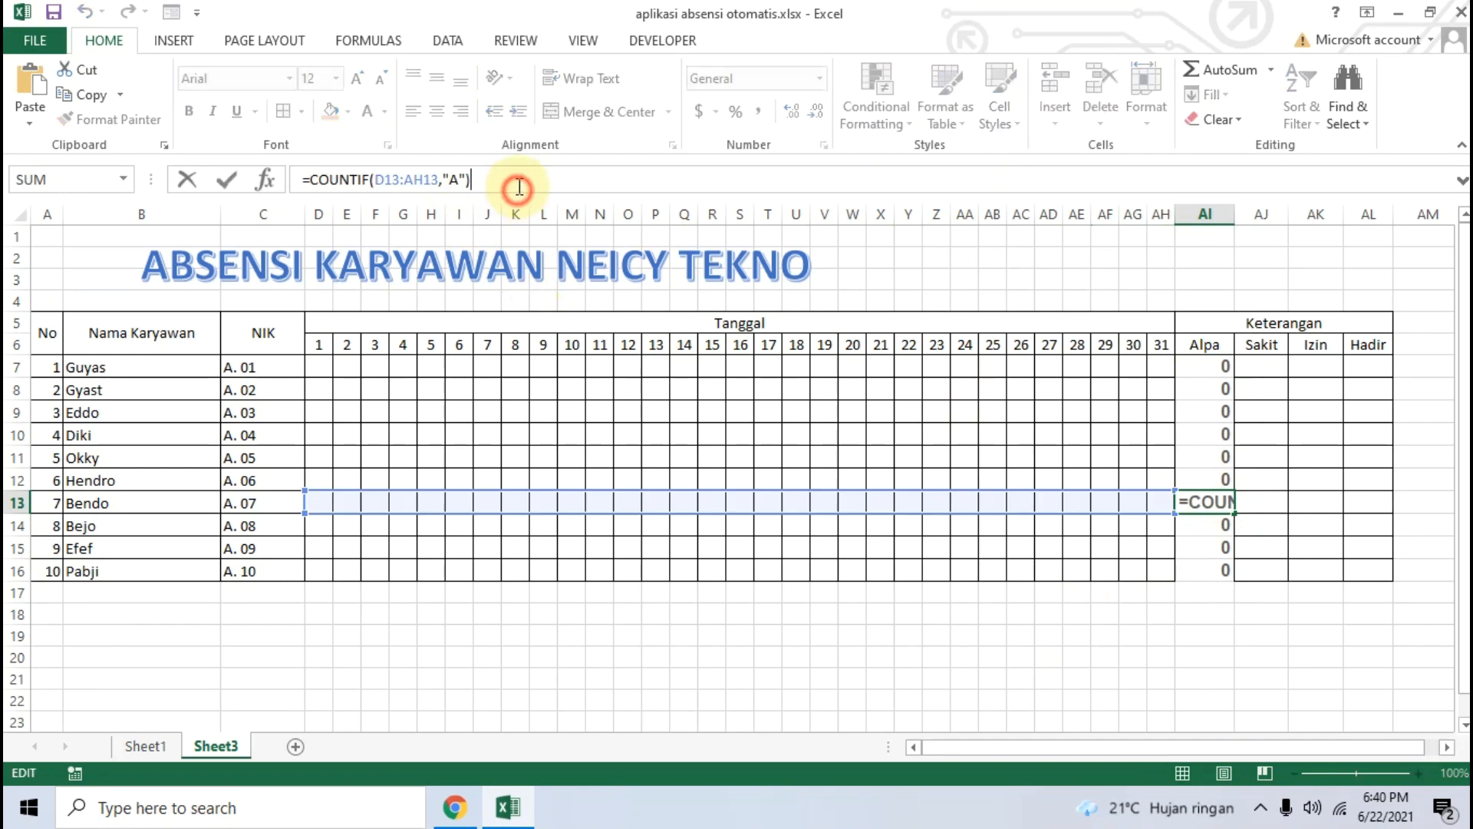
pyautogui.click(953, 643)
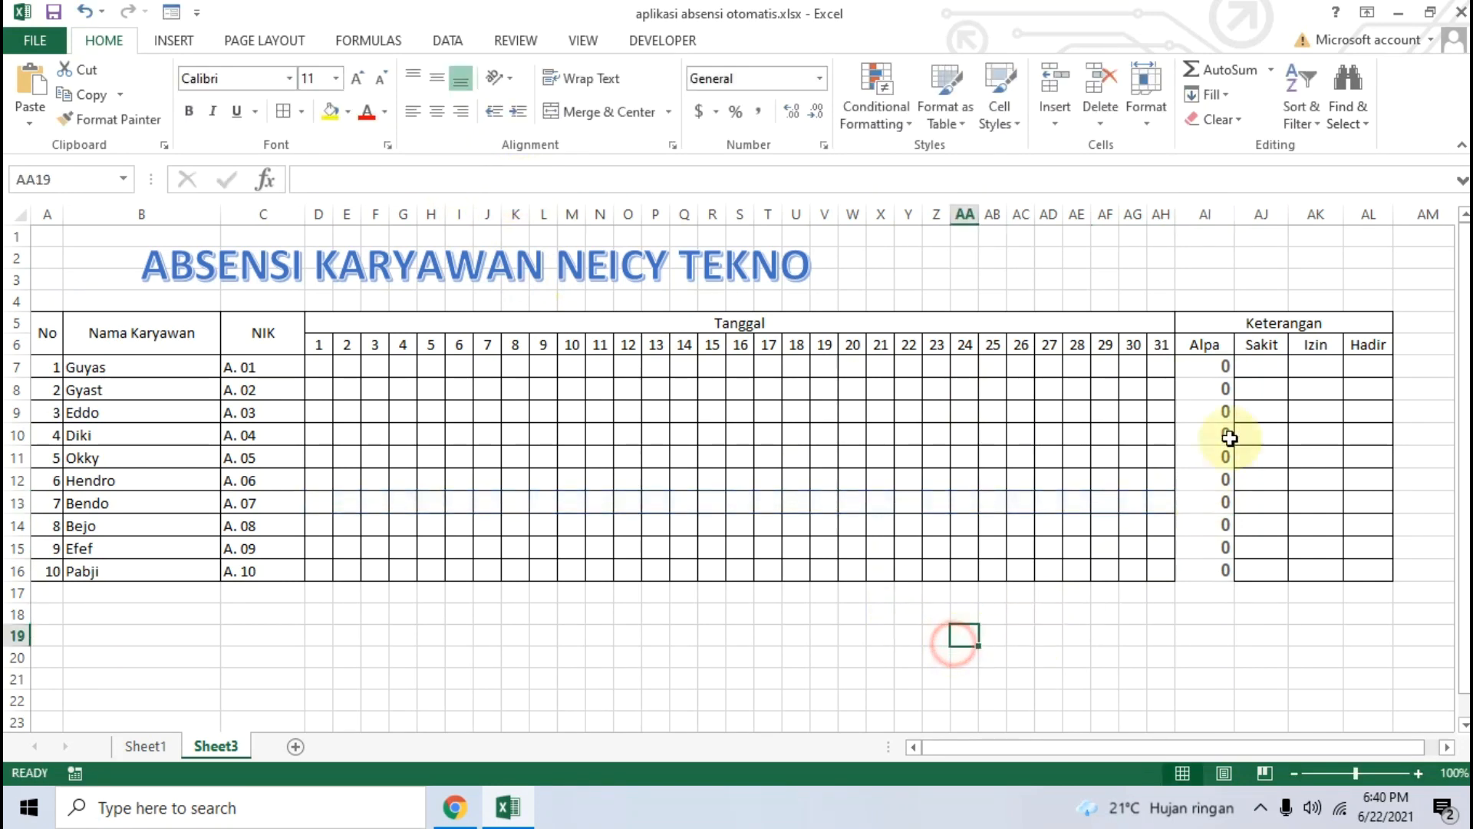
# Step: Apply borders to the Alpa cells AI7:AI16
pyautogui.moveTo(1212, 367); pyautogui.dragTo(1205, 575)
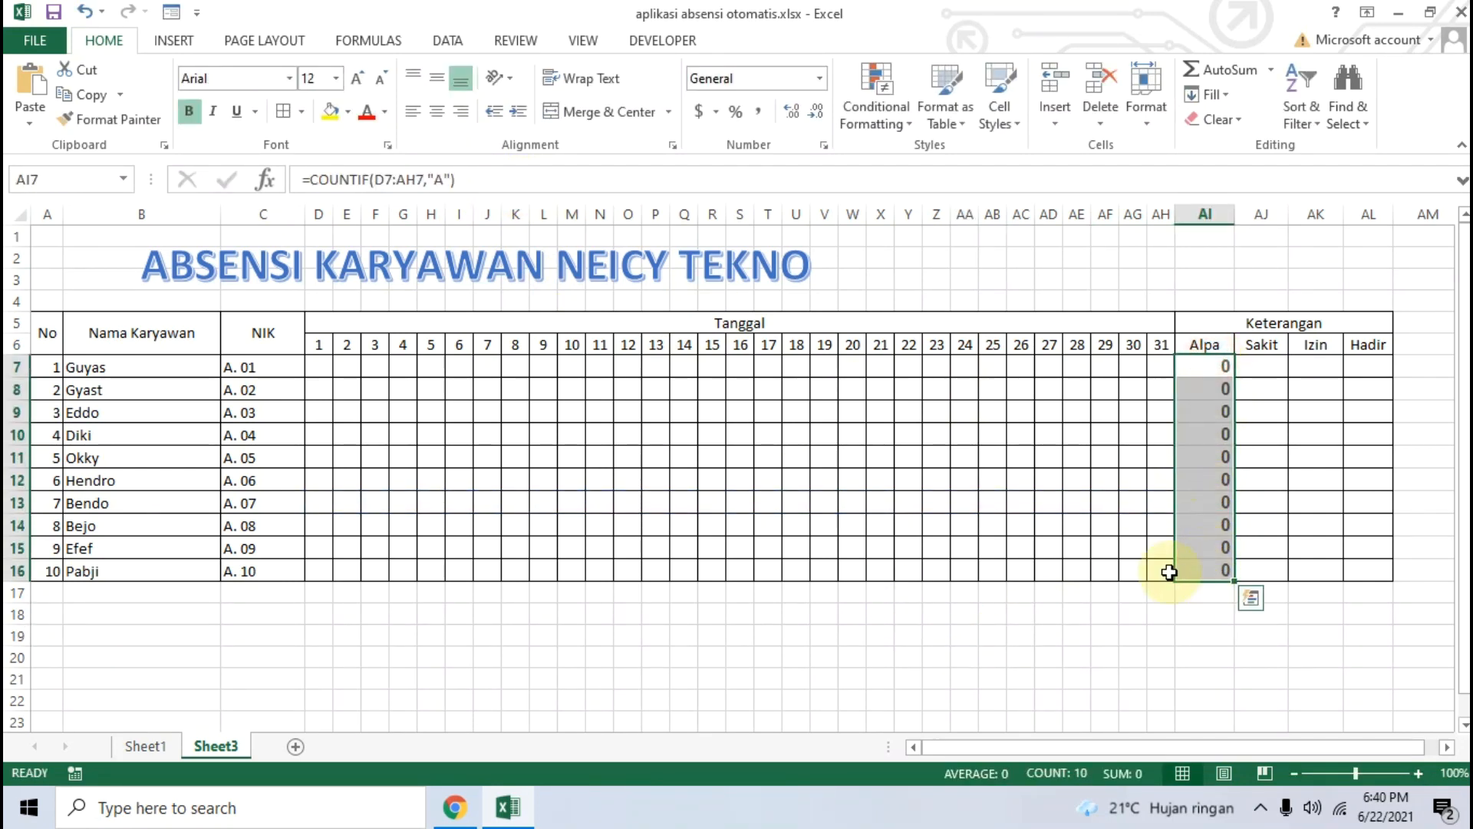
pyautogui.click(286, 112)
pyautogui.click(1159, 633)
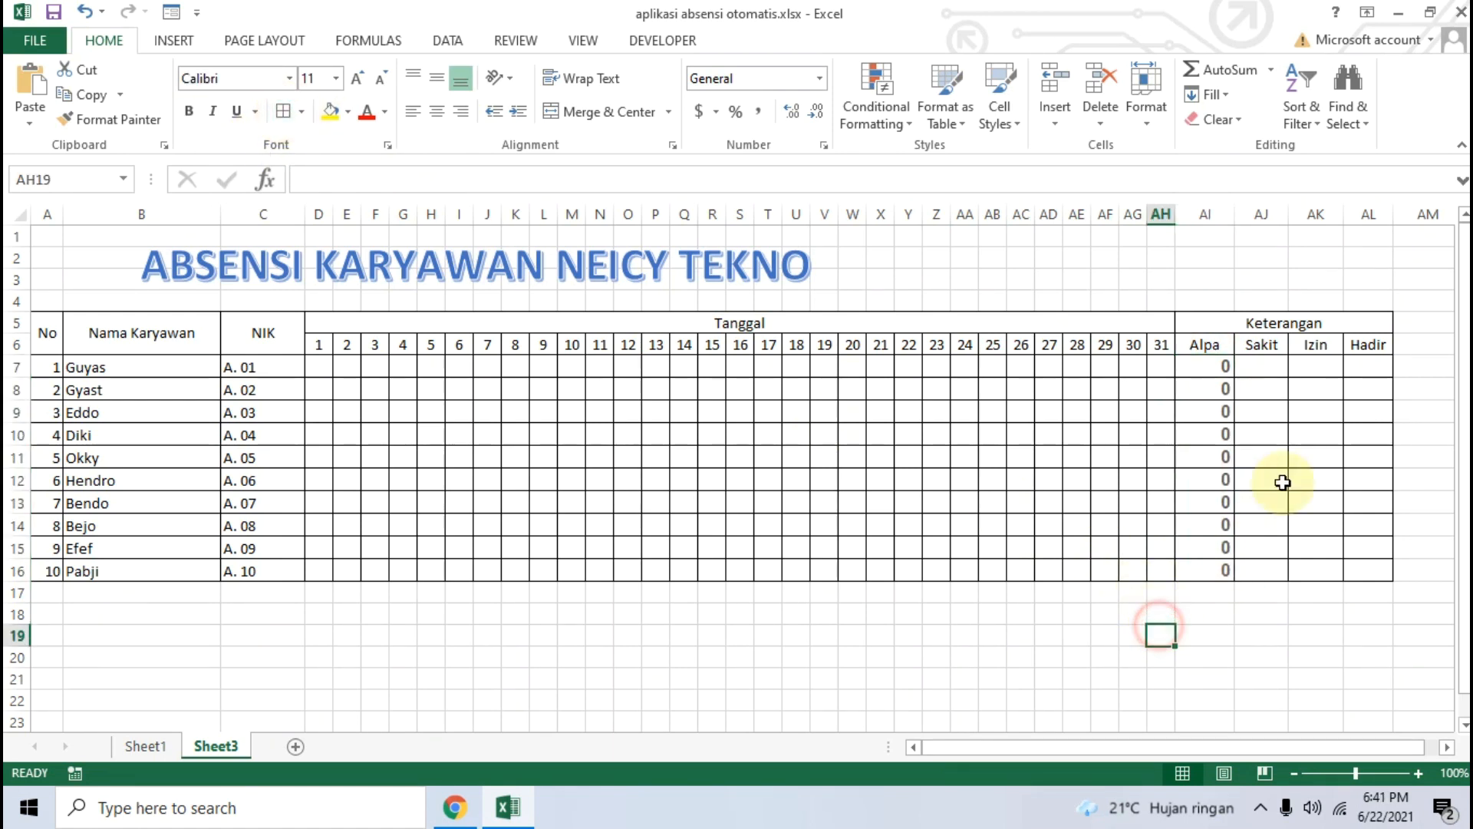
# Step: Switch to Chrome and copy the SAKIT formula =COUNTIF(D7:AH7,"S") from item 2 of the tutorial article
pyautogui.click(1264, 369)
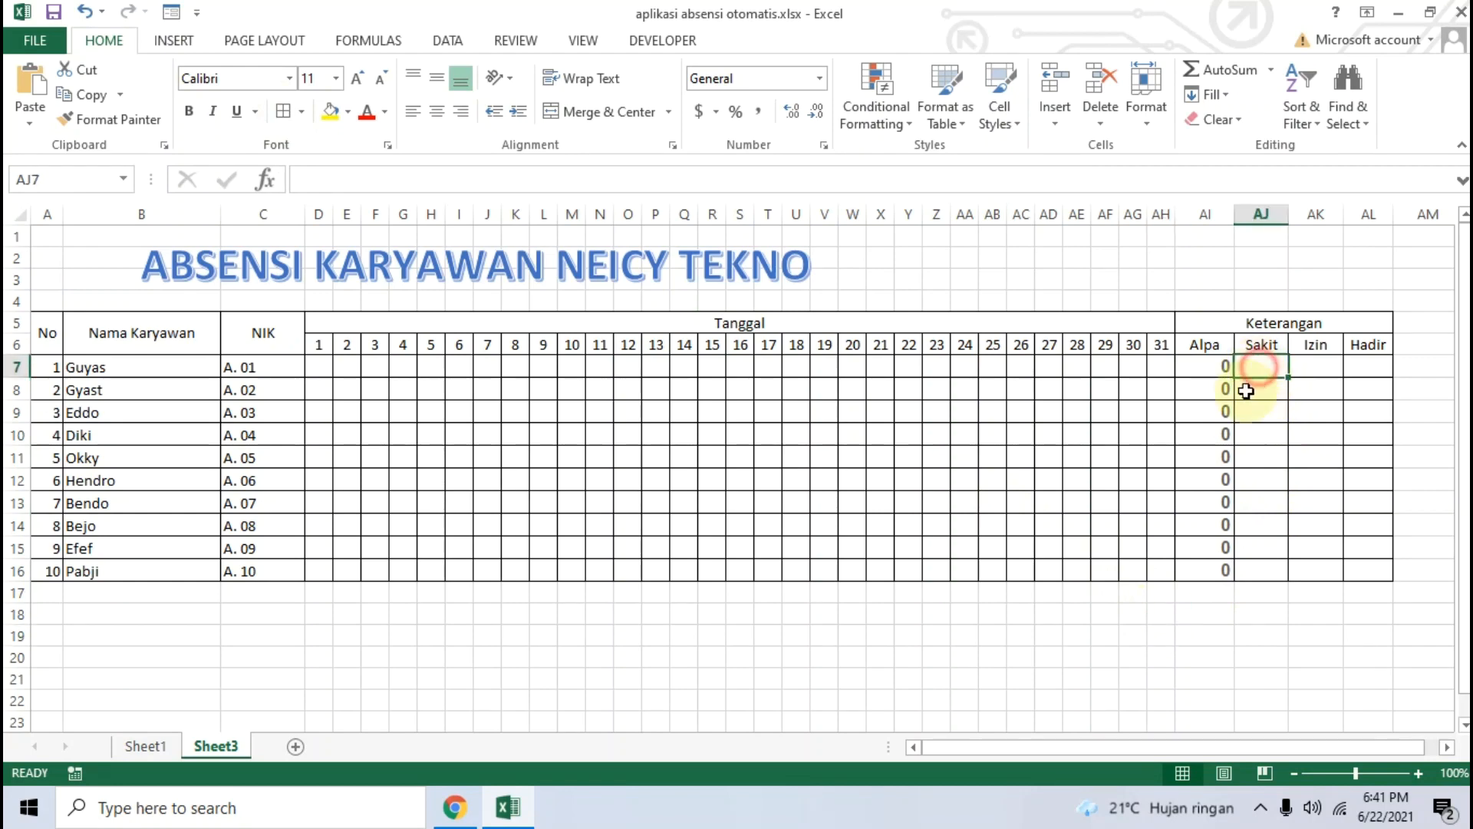
pyautogui.click(475, 814)
pyautogui.scroll(-3, 332, 473)
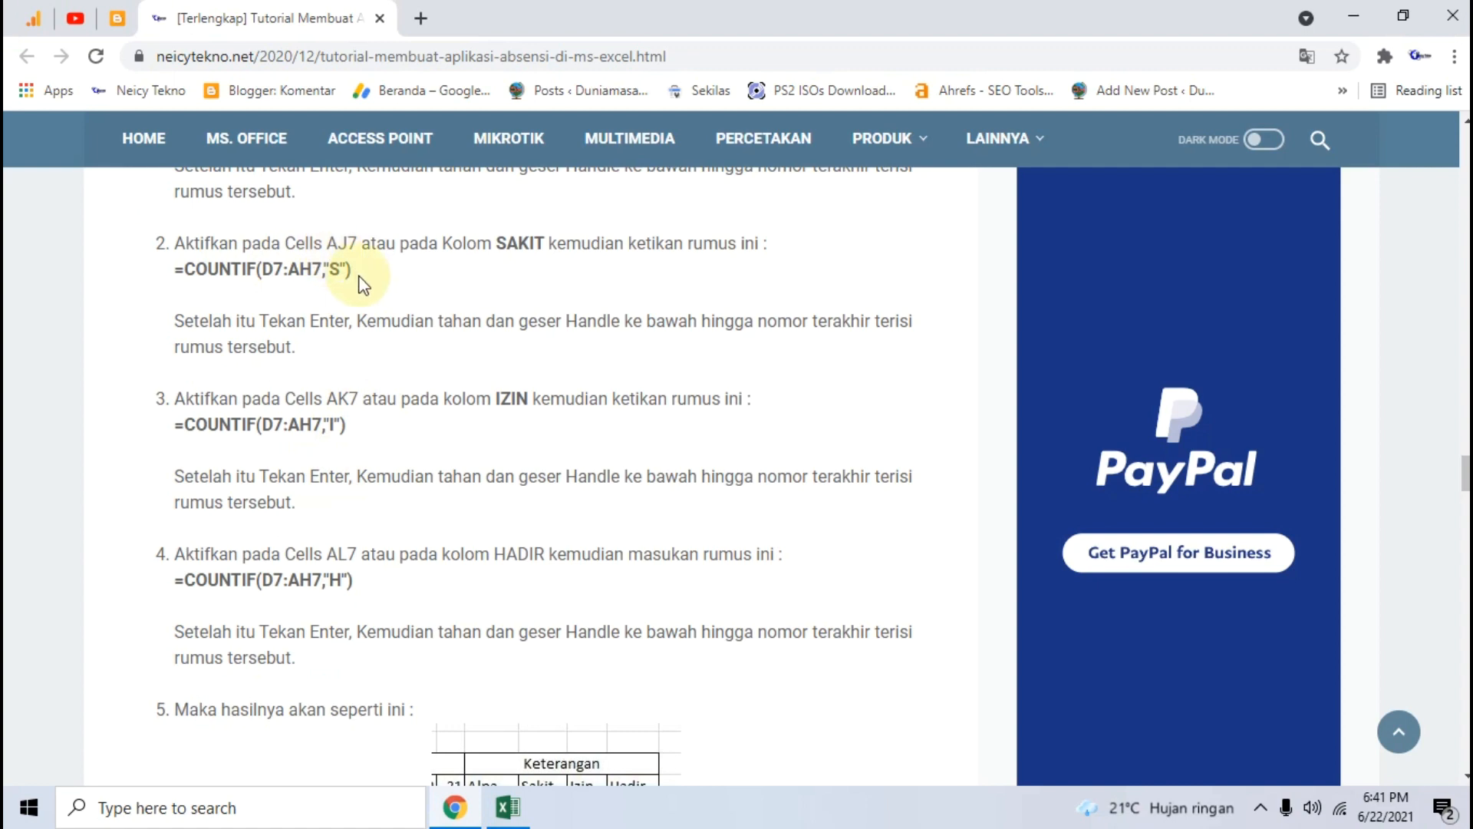
pyautogui.click(506, 808)
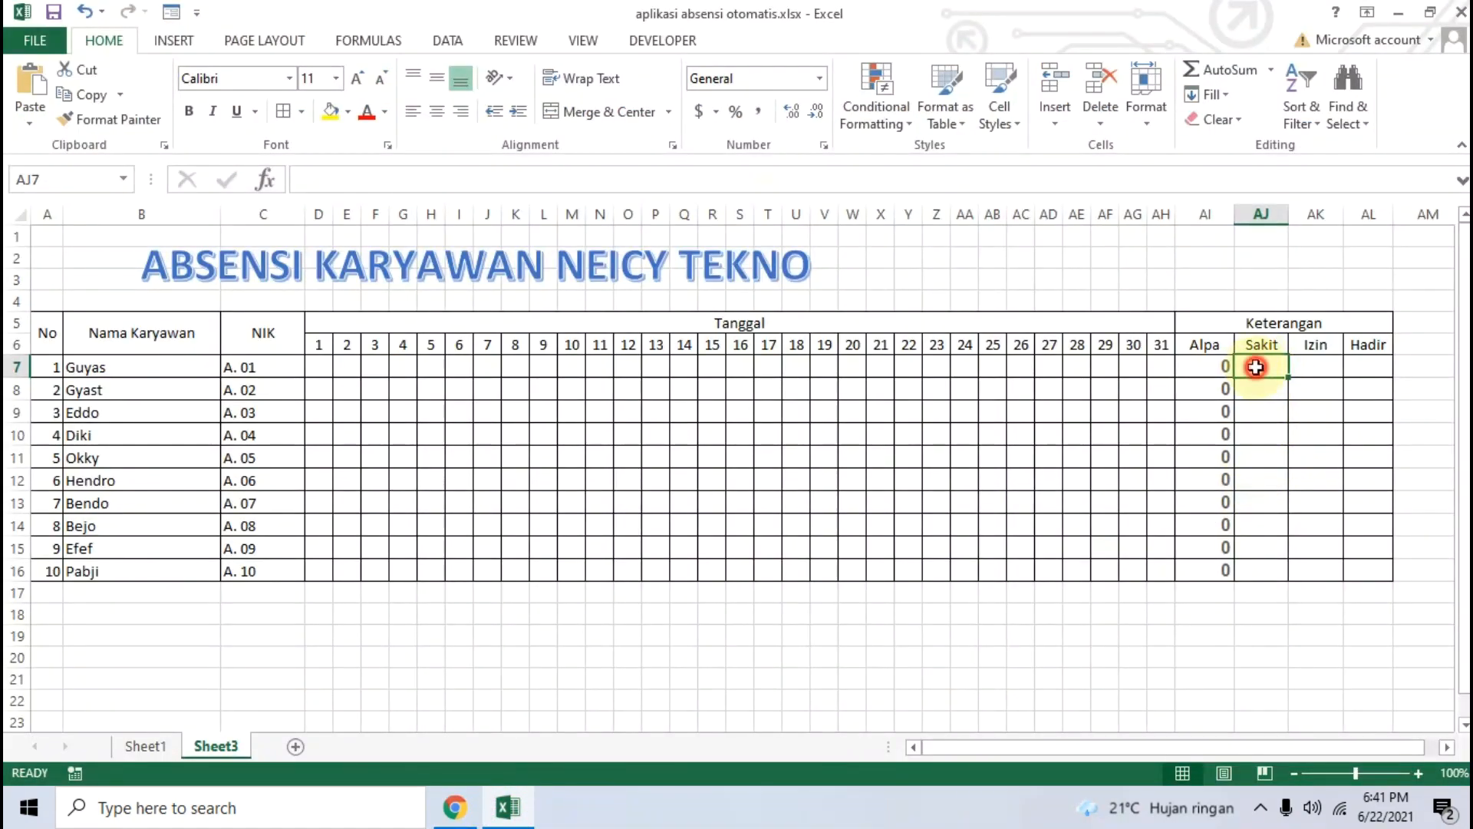
pyautogui.click(454, 807)
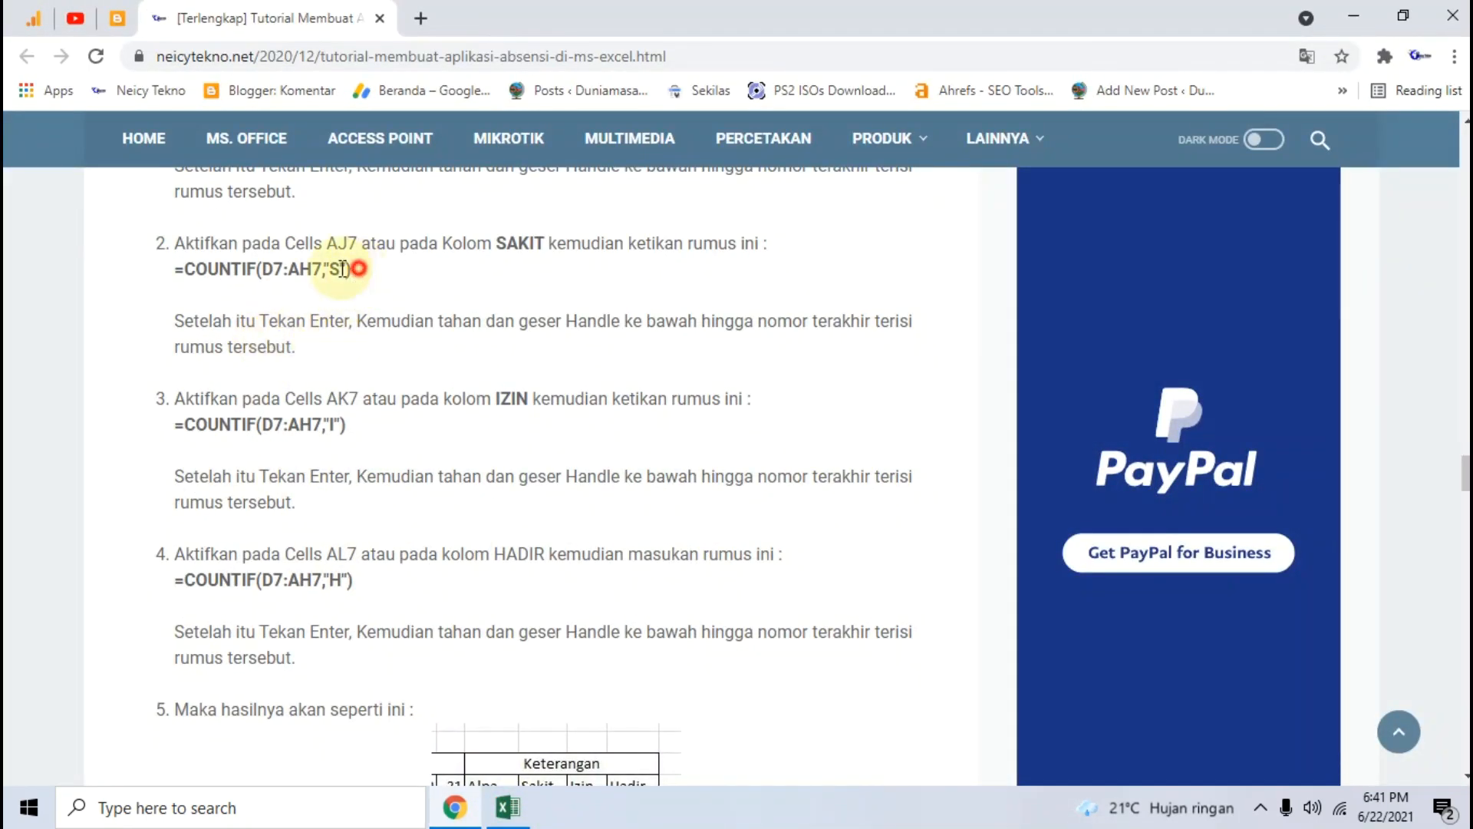
pyautogui.moveTo(356, 271); pyautogui.dragTo(190, 273)
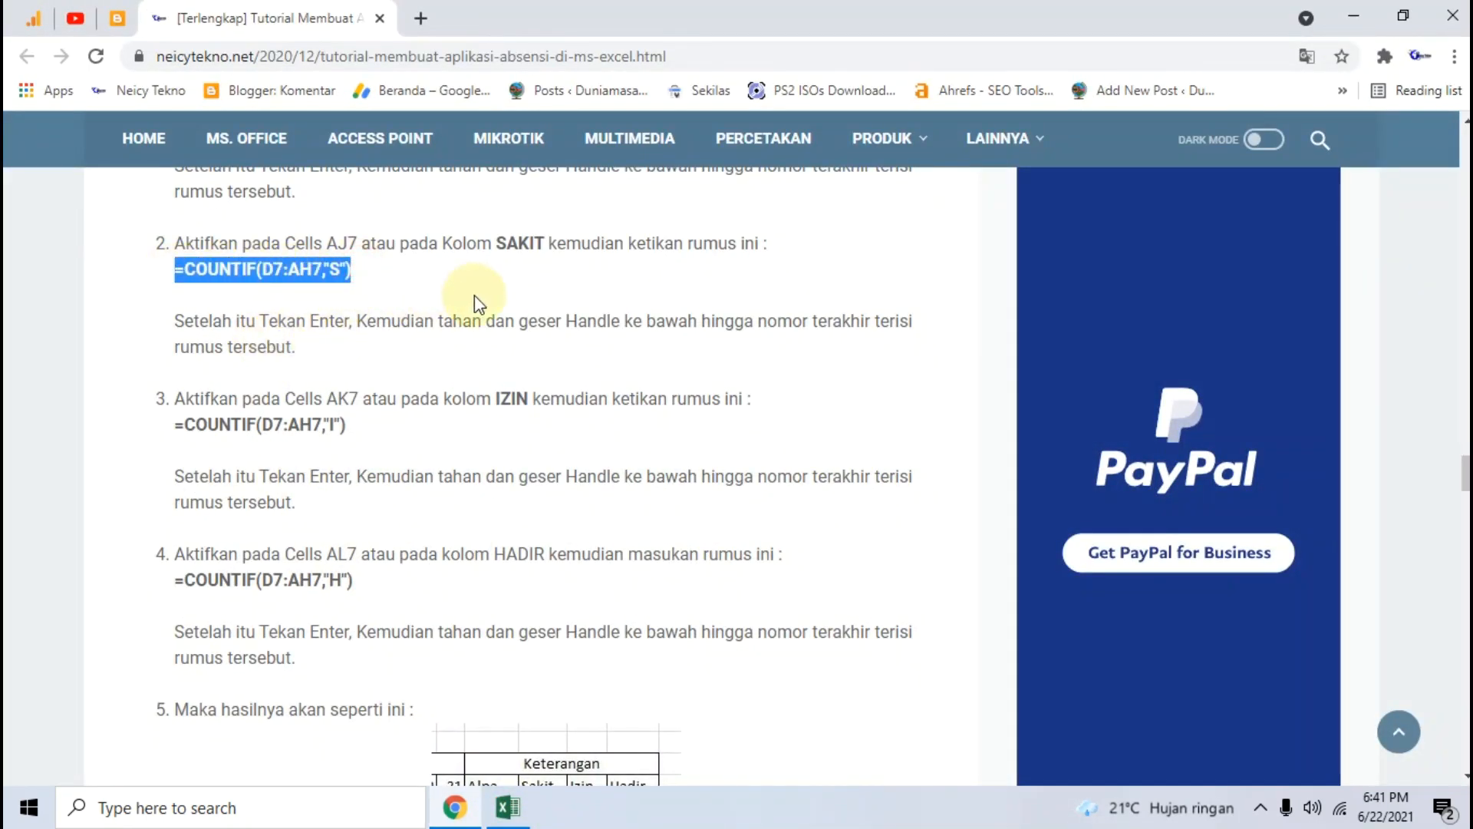
# Step: Switch back to Excel, enter =COUNTIF(D7:AH7,"S") in AJ7 and fill it down the Sakit column to AJ16
pyautogui.click(508, 807)
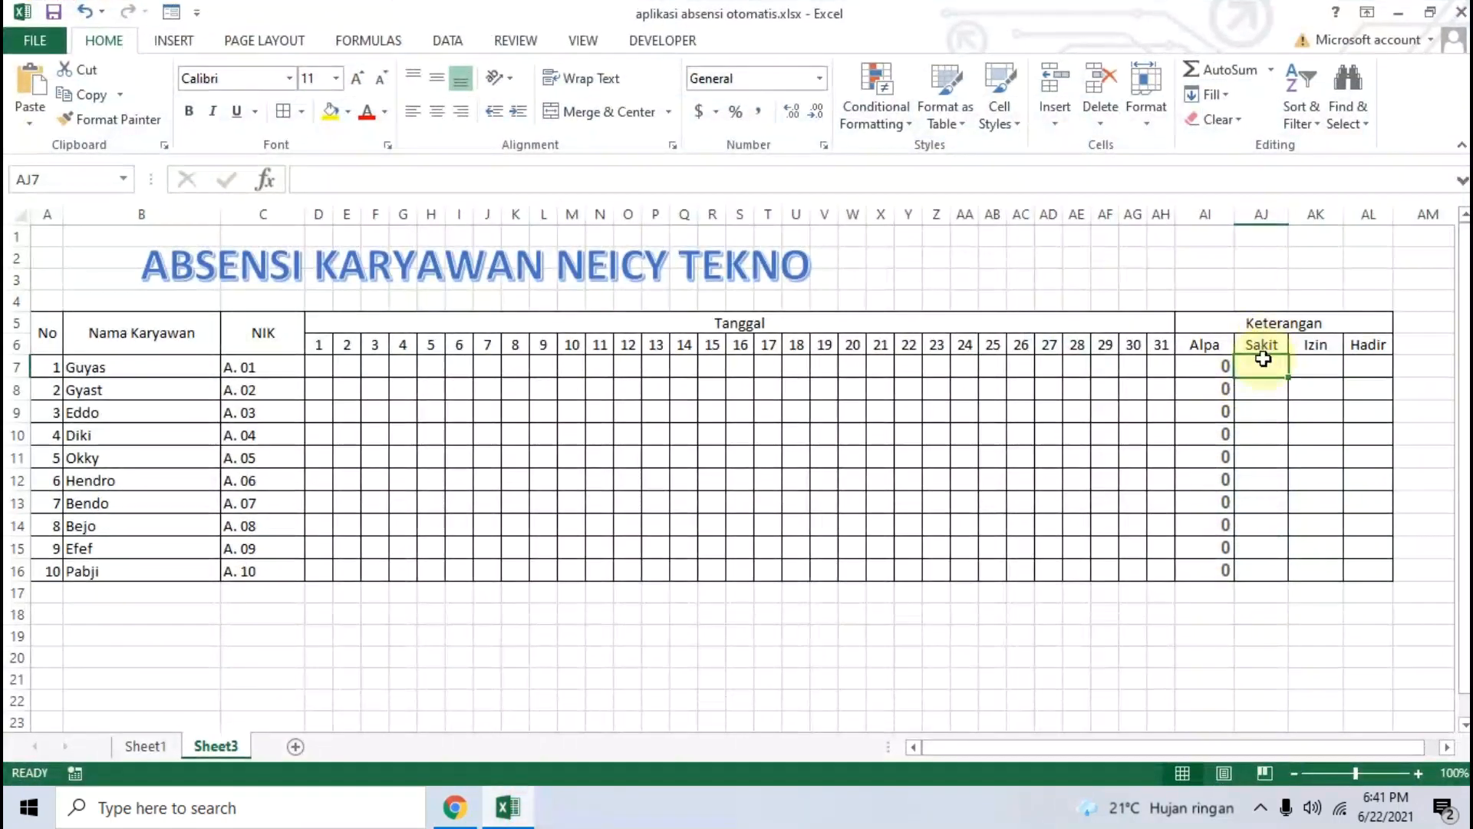
pyautogui.write('=COUNTIF(D7:AH7,"S")')
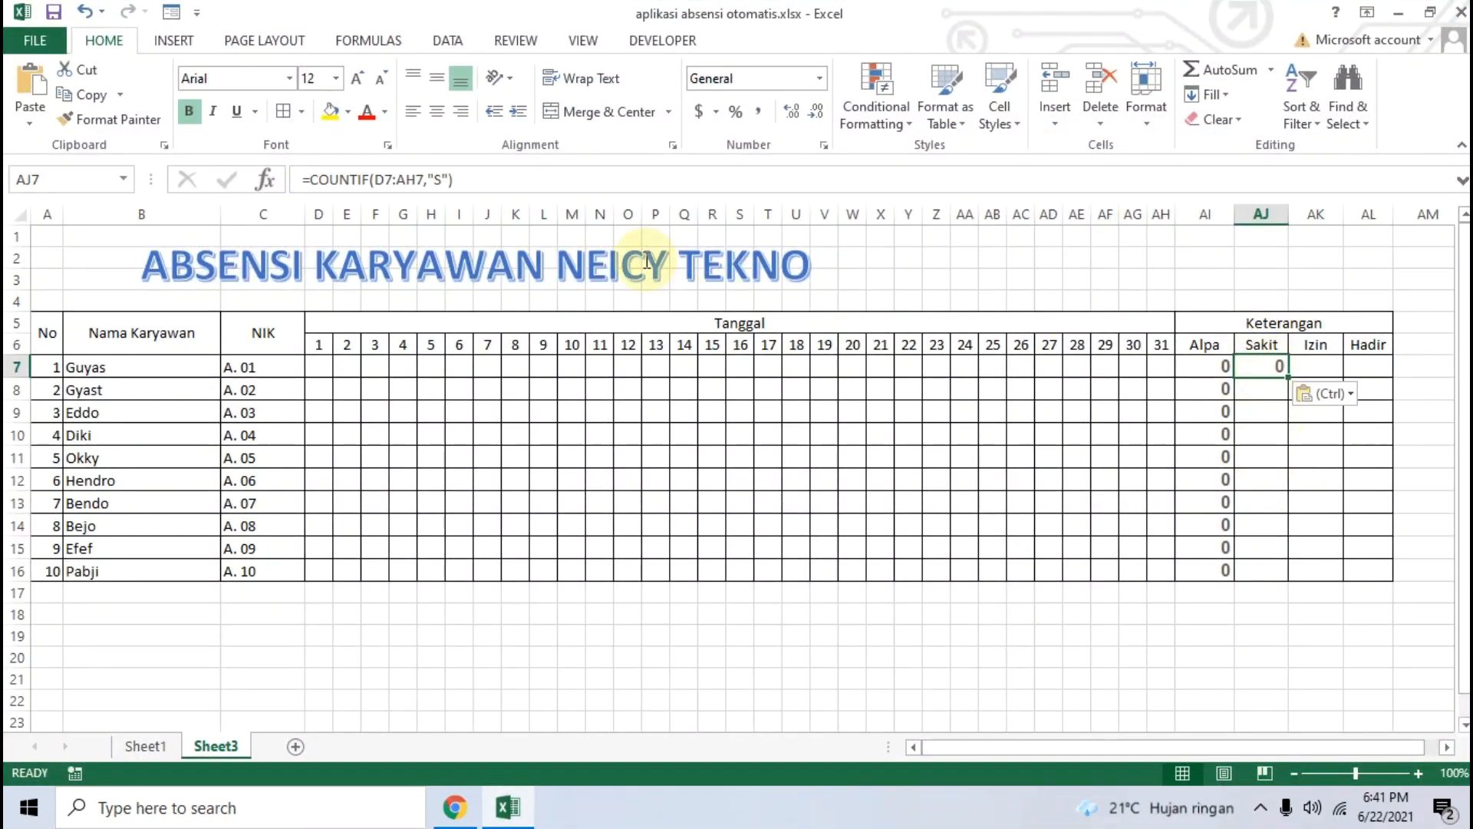
pyautogui.moveTo(1286, 378); pyautogui.dragTo(1279, 574)
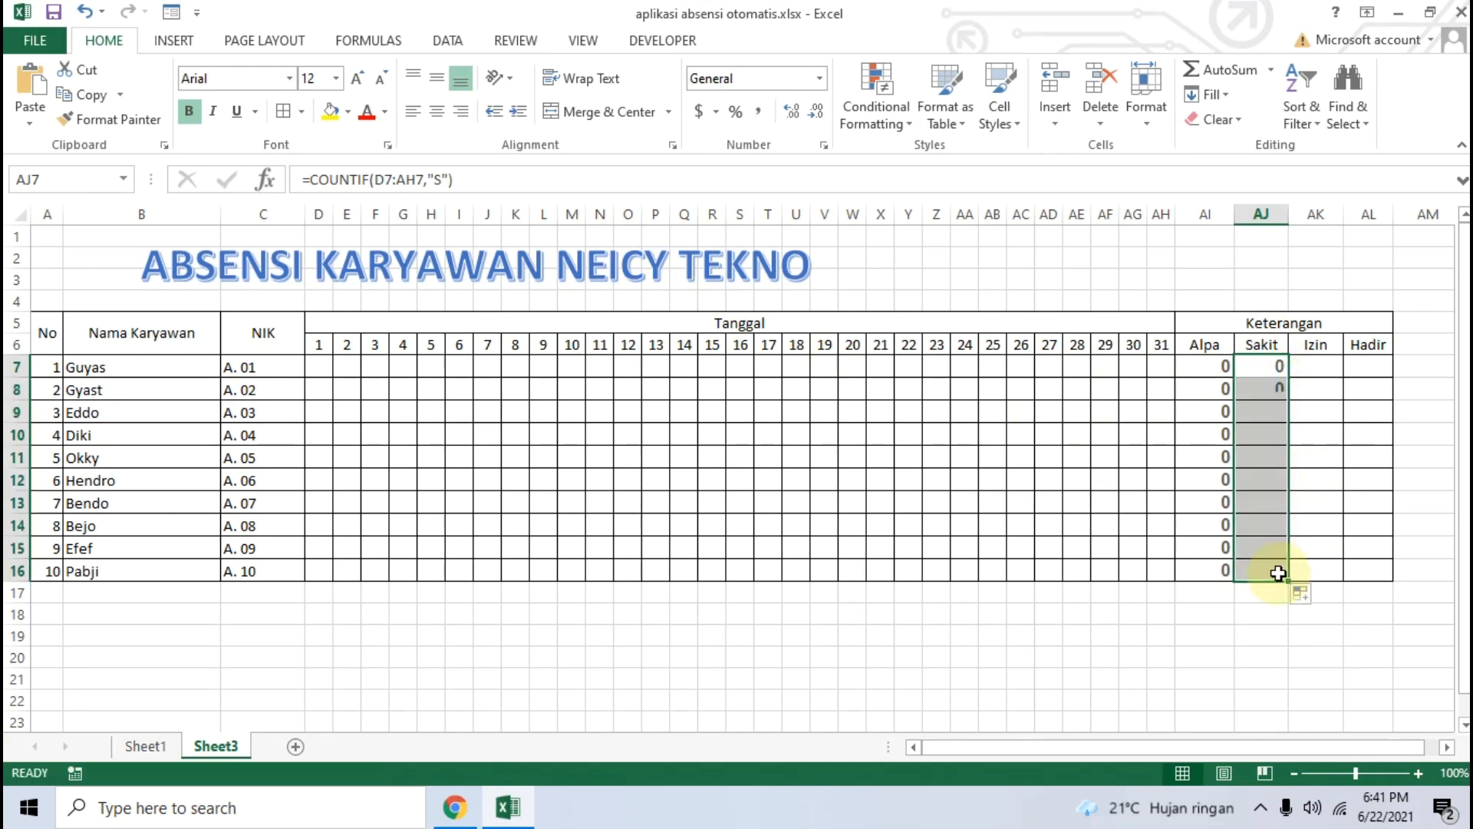
pyautogui.click(1161, 636)
pyautogui.click(1260, 419)
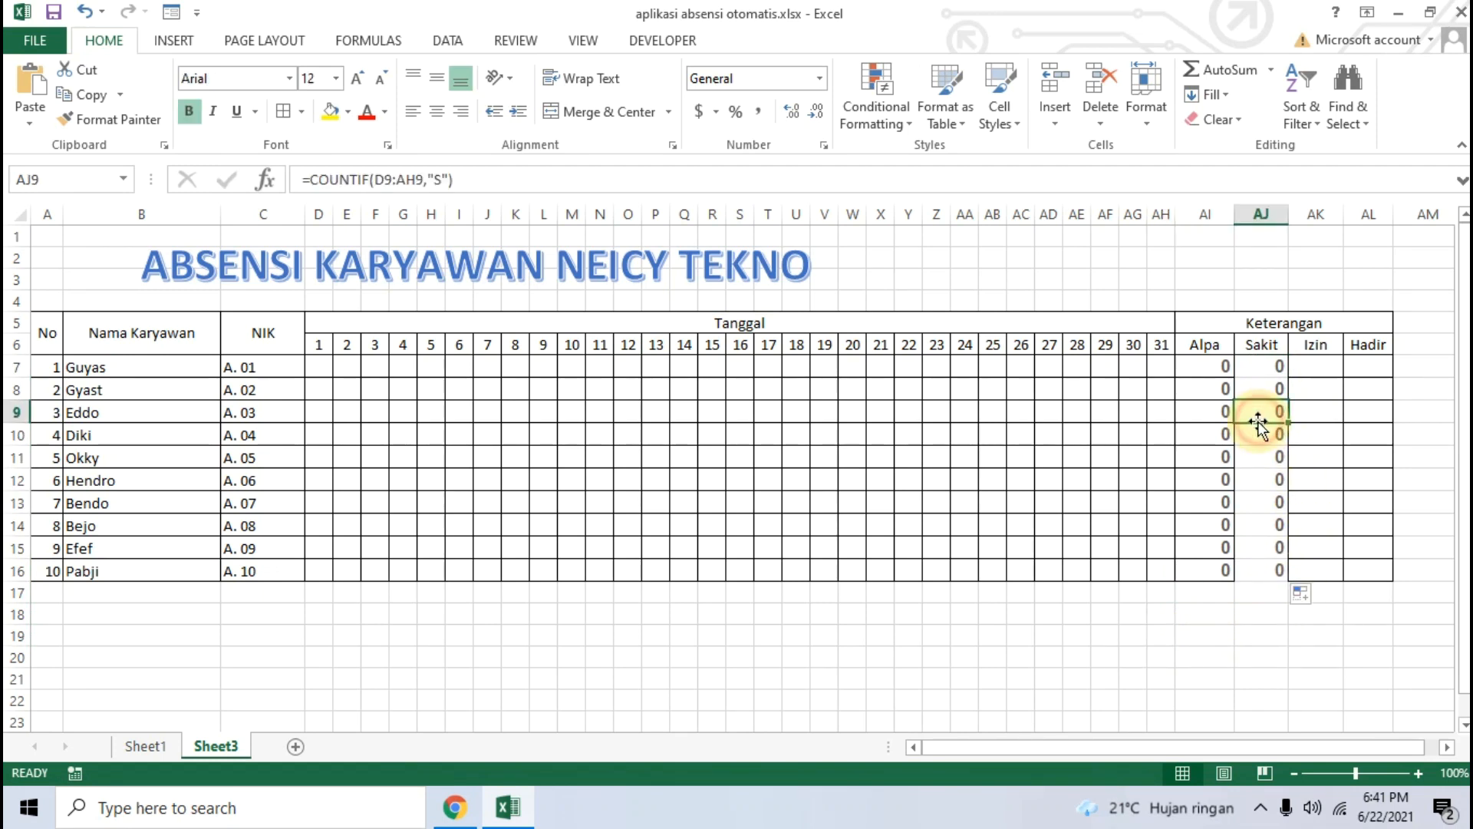
pyautogui.click(1052, 629)
# Step: Copy the IZIN formula =COUNTIF(D7:AH7,"I") from item 3 of the tutorial article in Chrome, for use in AK7
pyautogui.click(1329, 372)
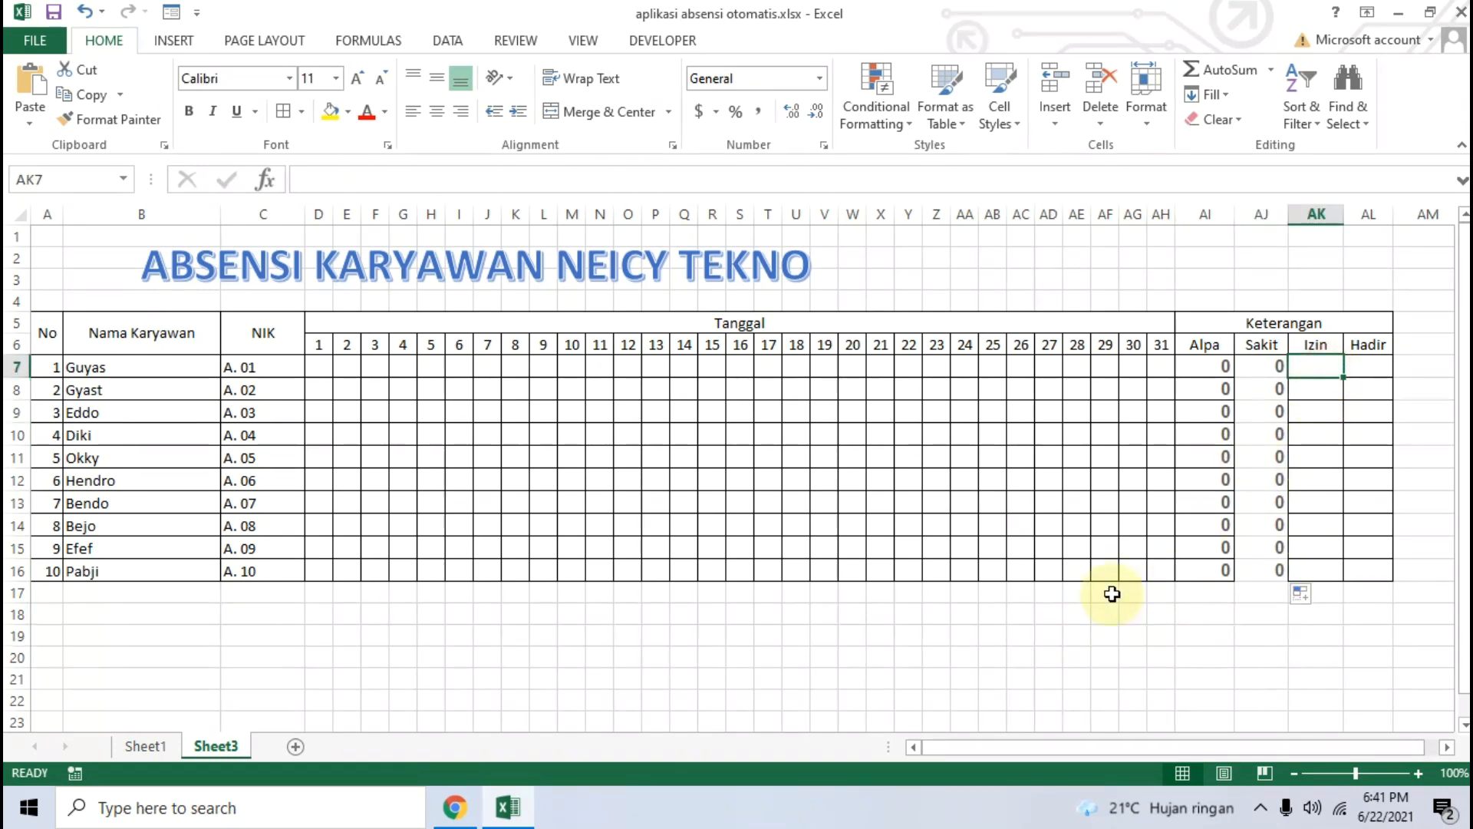
pyautogui.click(454, 807)
pyautogui.scroll(-1, 417, 522)
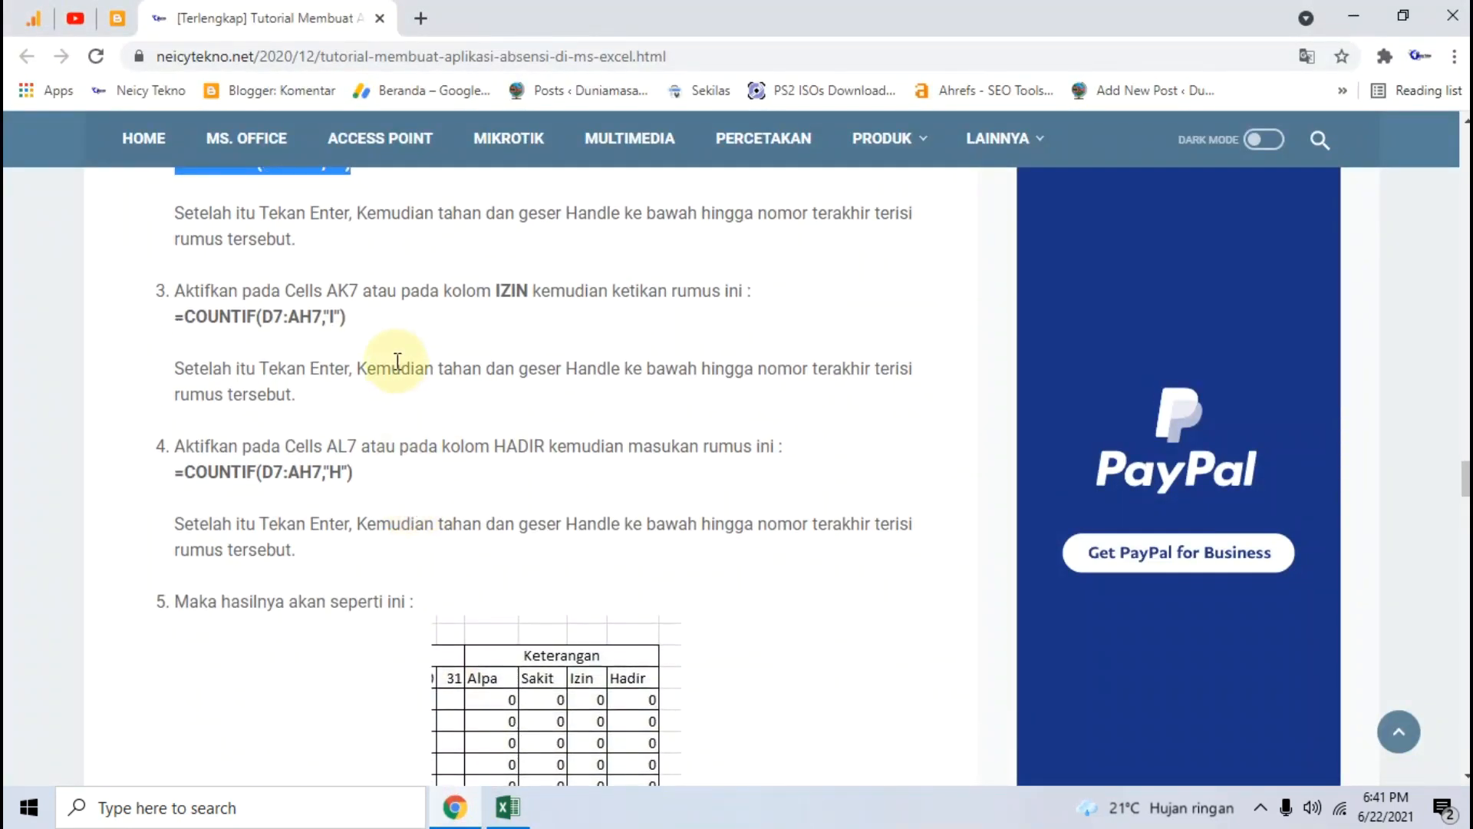
pyautogui.click(358, 328)
pyautogui.moveTo(343, 317); pyautogui.dragTo(173, 318)
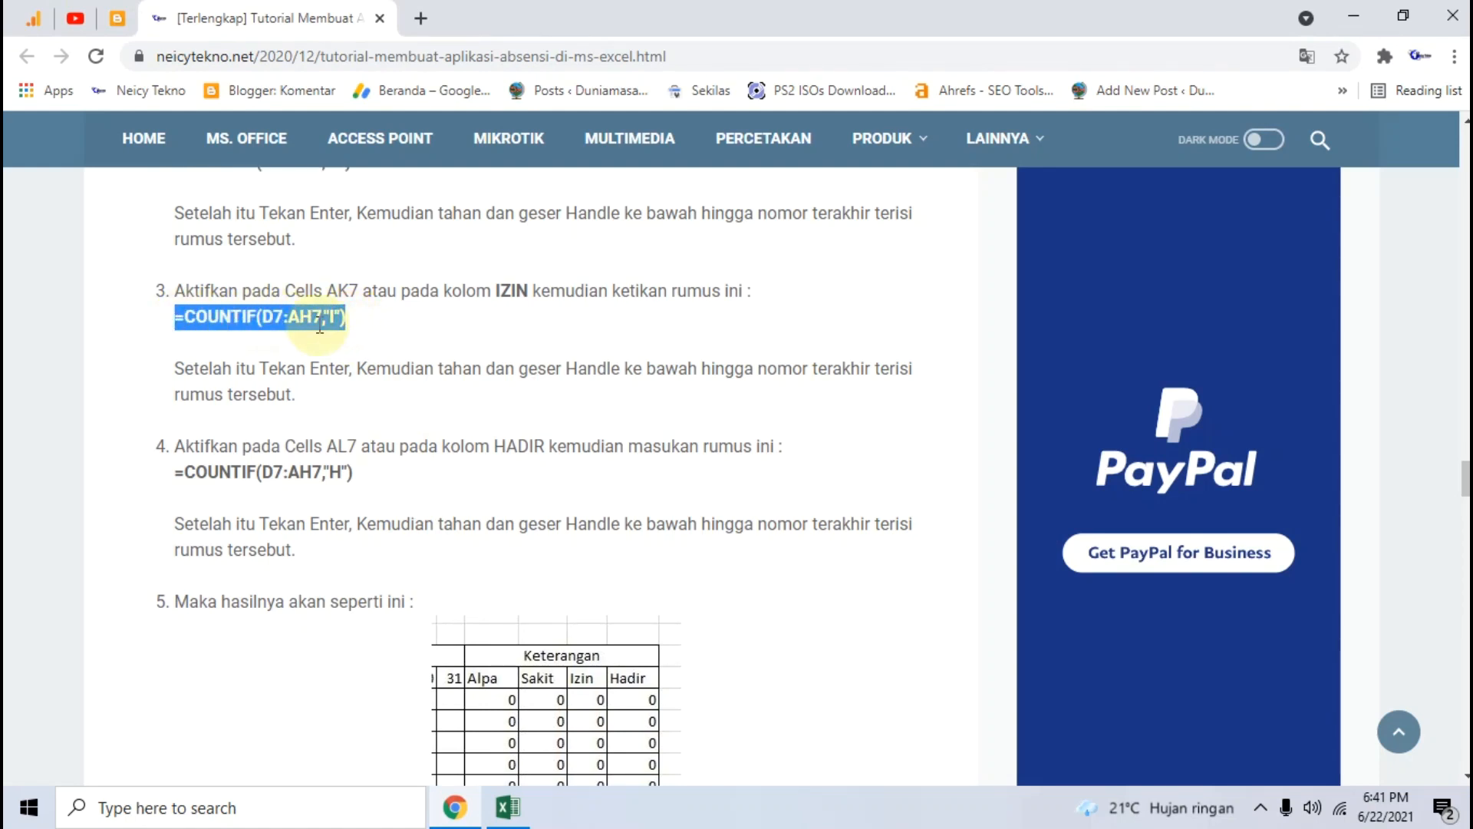
pyautogui.click(507, 807)
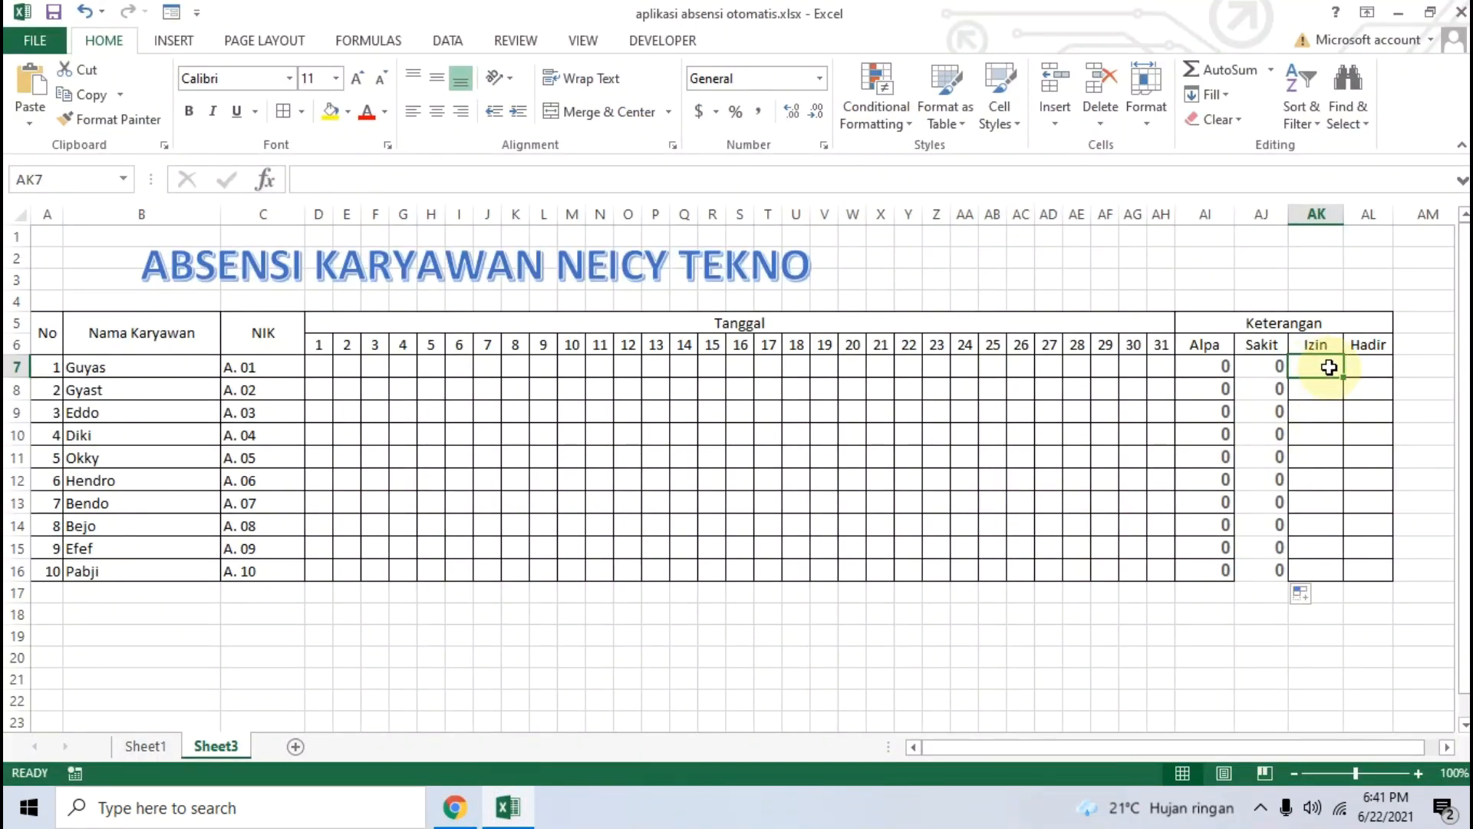
pyautogui.click(454, 807)
pyautogui.rightClick(274, 316)
pyautogui.click(337, 330)
# Step: Return to Excel, paste =COUNTIF(D7:AH7,"I") into AK7 and fill it down the Izin column to AK16
pyautogui.click(508, 806)
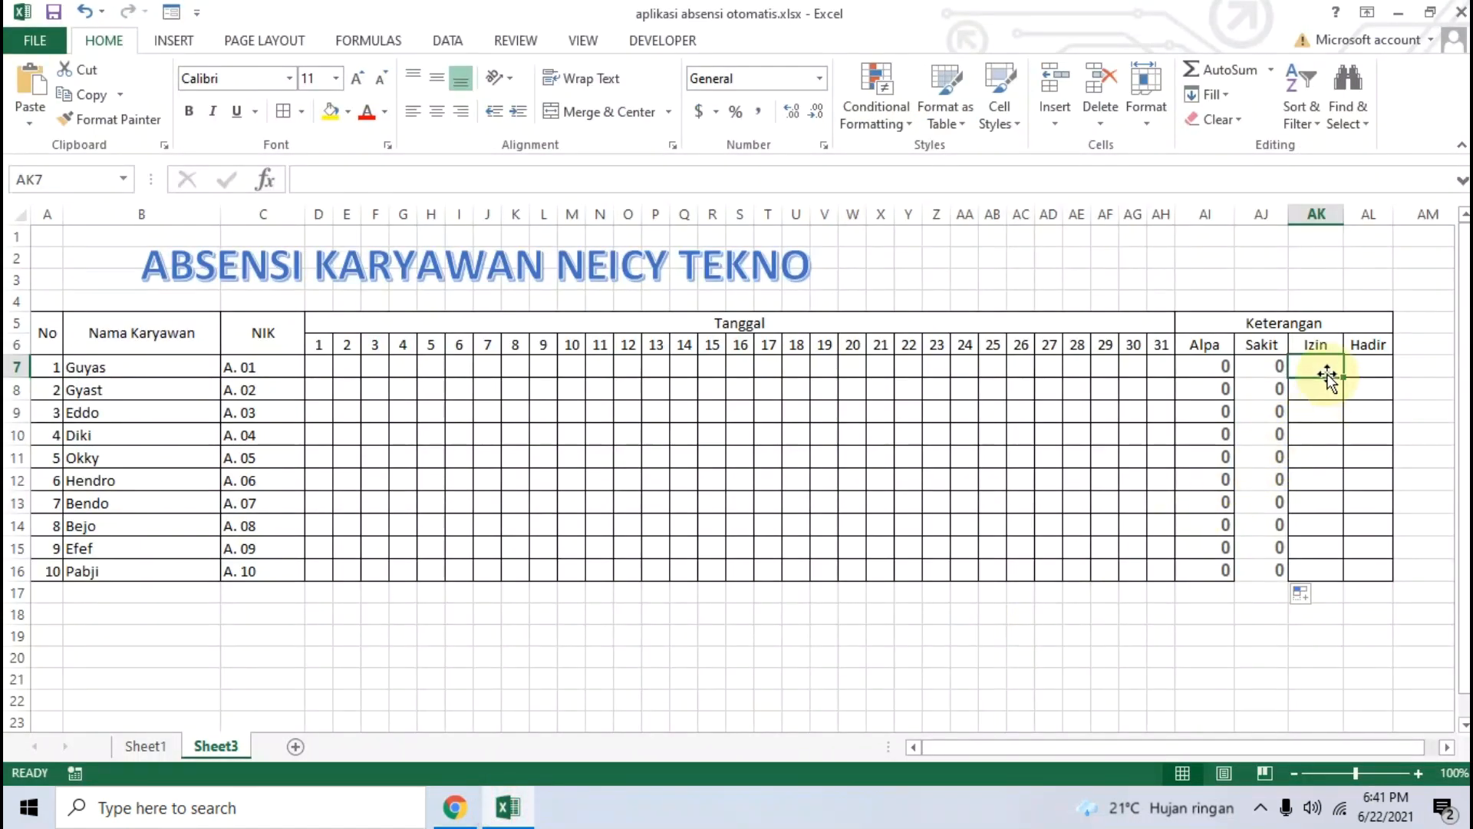
pyautogui.hotkey('ctrl', 'v')
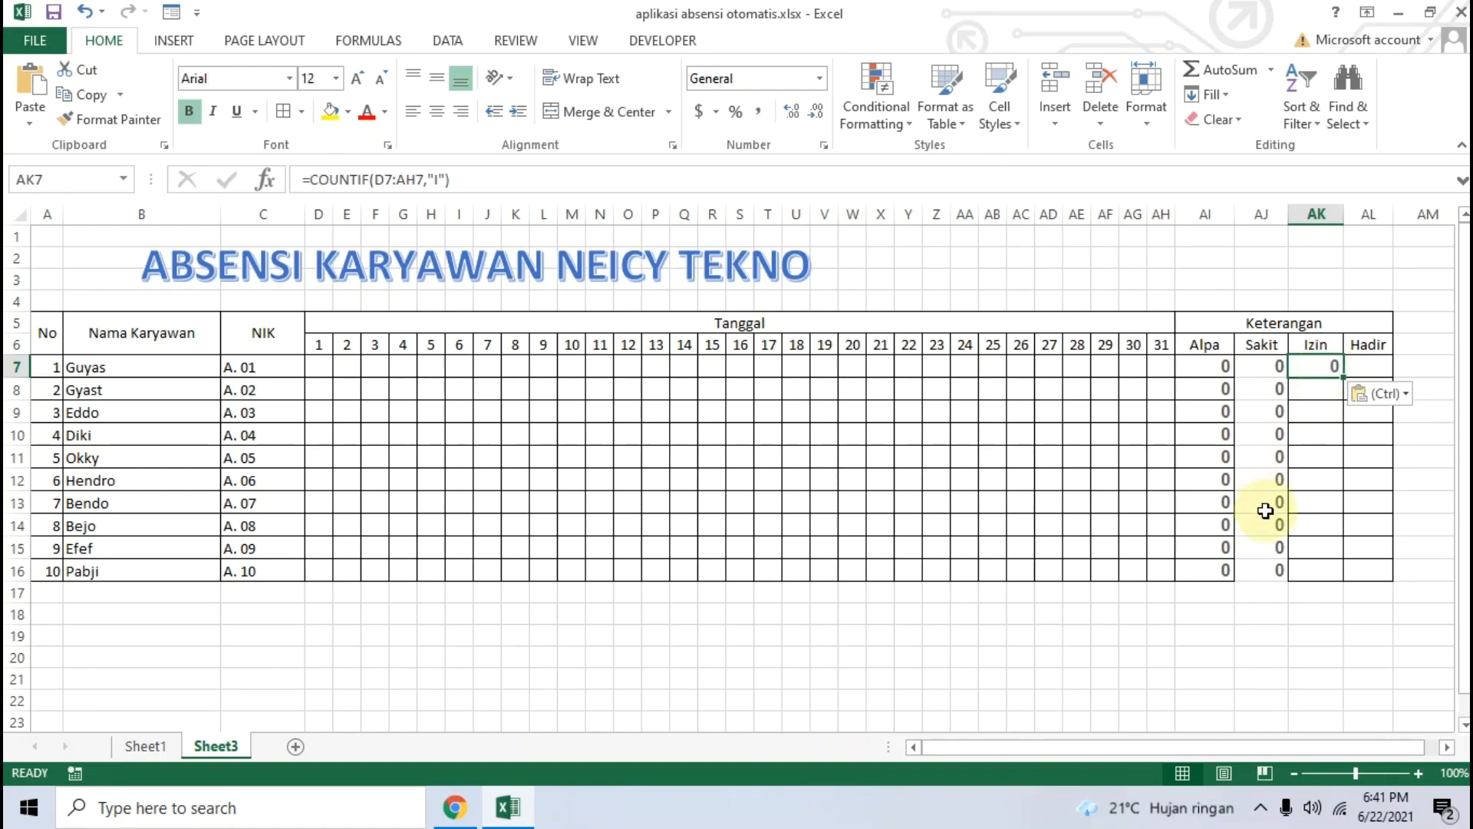
pyautogui.click(545, 178)
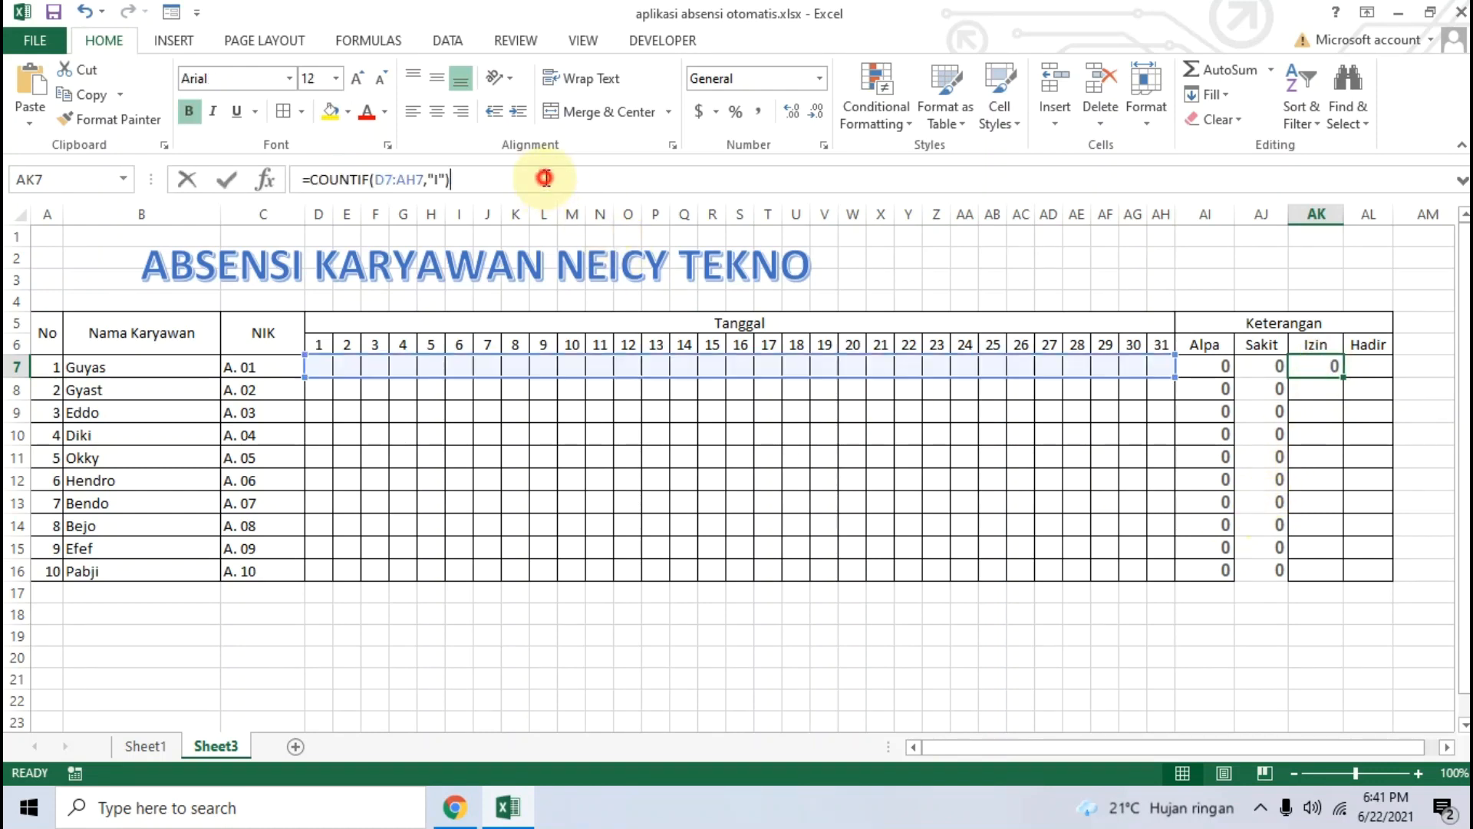
pyautogui.click(1358, 368)
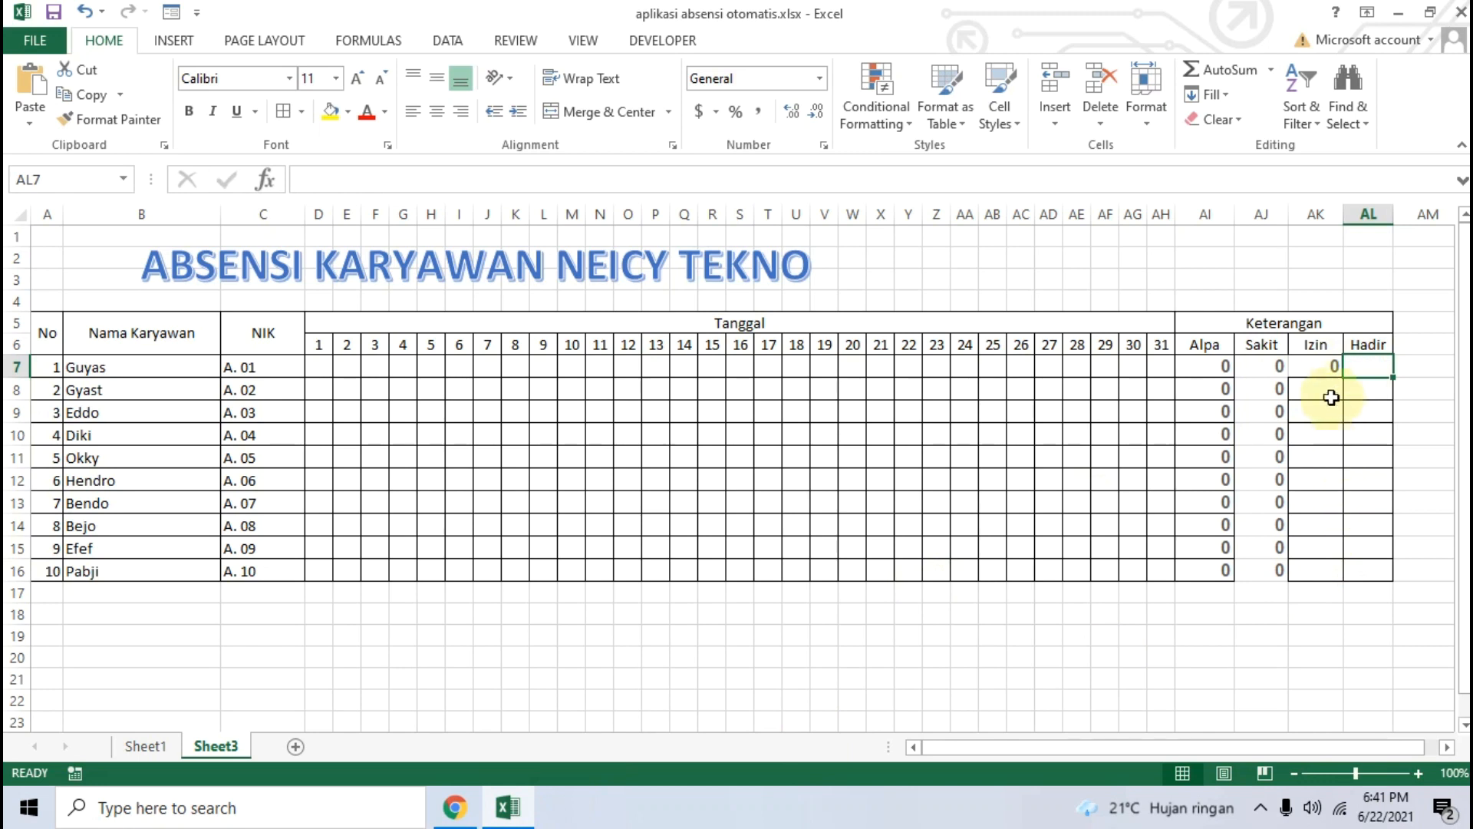
pyautogui.click(1326, 368)
pyautogui.moveTo(1342, 376); pyautogui.dragTo(1336, 577)
# Step: Copy the HADIR formula =COUNTIF(D7:AH7,"H") from item 4 of the tutorial article in Chrome, for use in AL7
pyautogui.click(1368, 374)
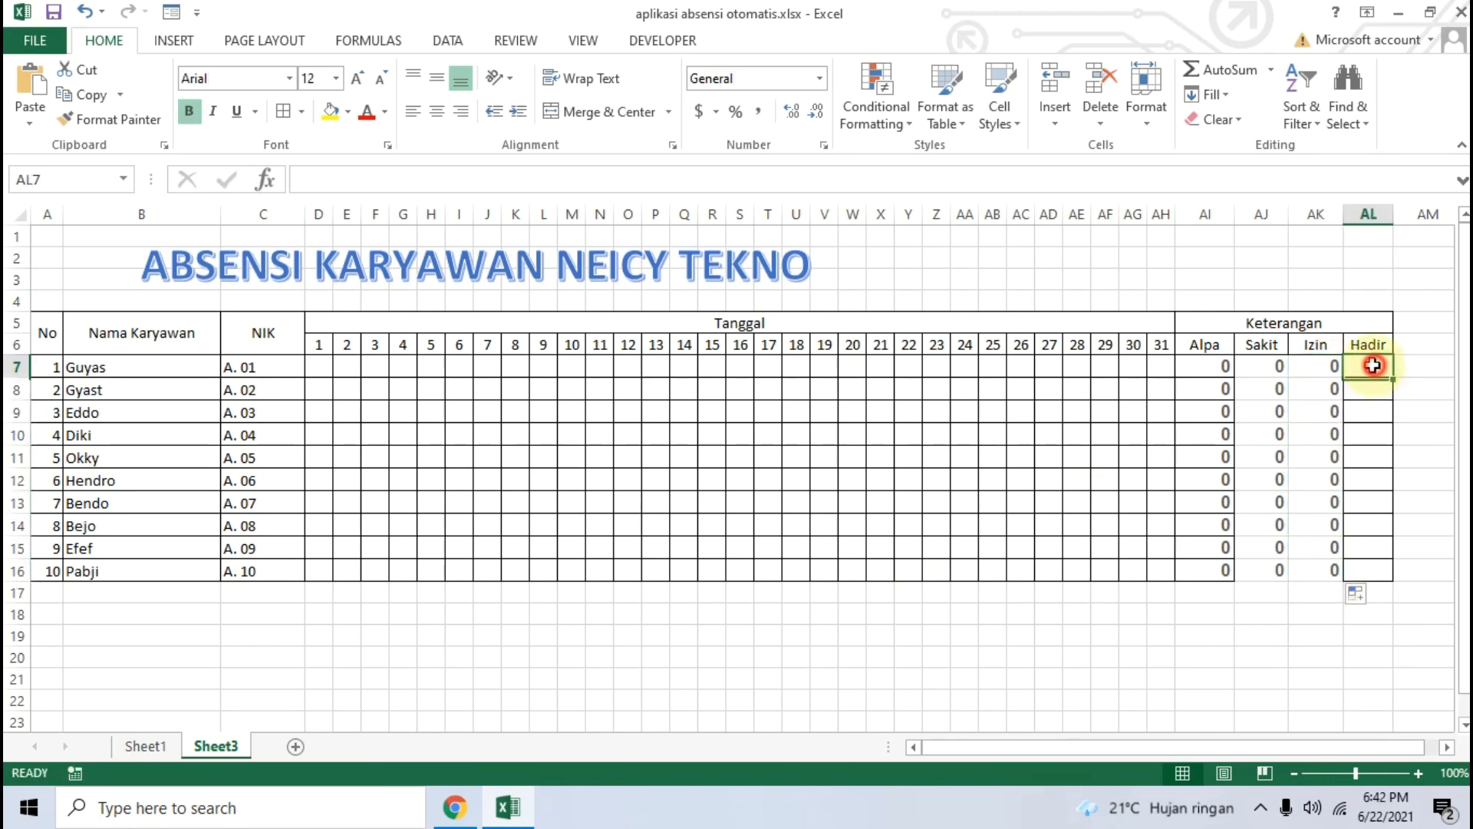
pyautogui.click(473, 817)
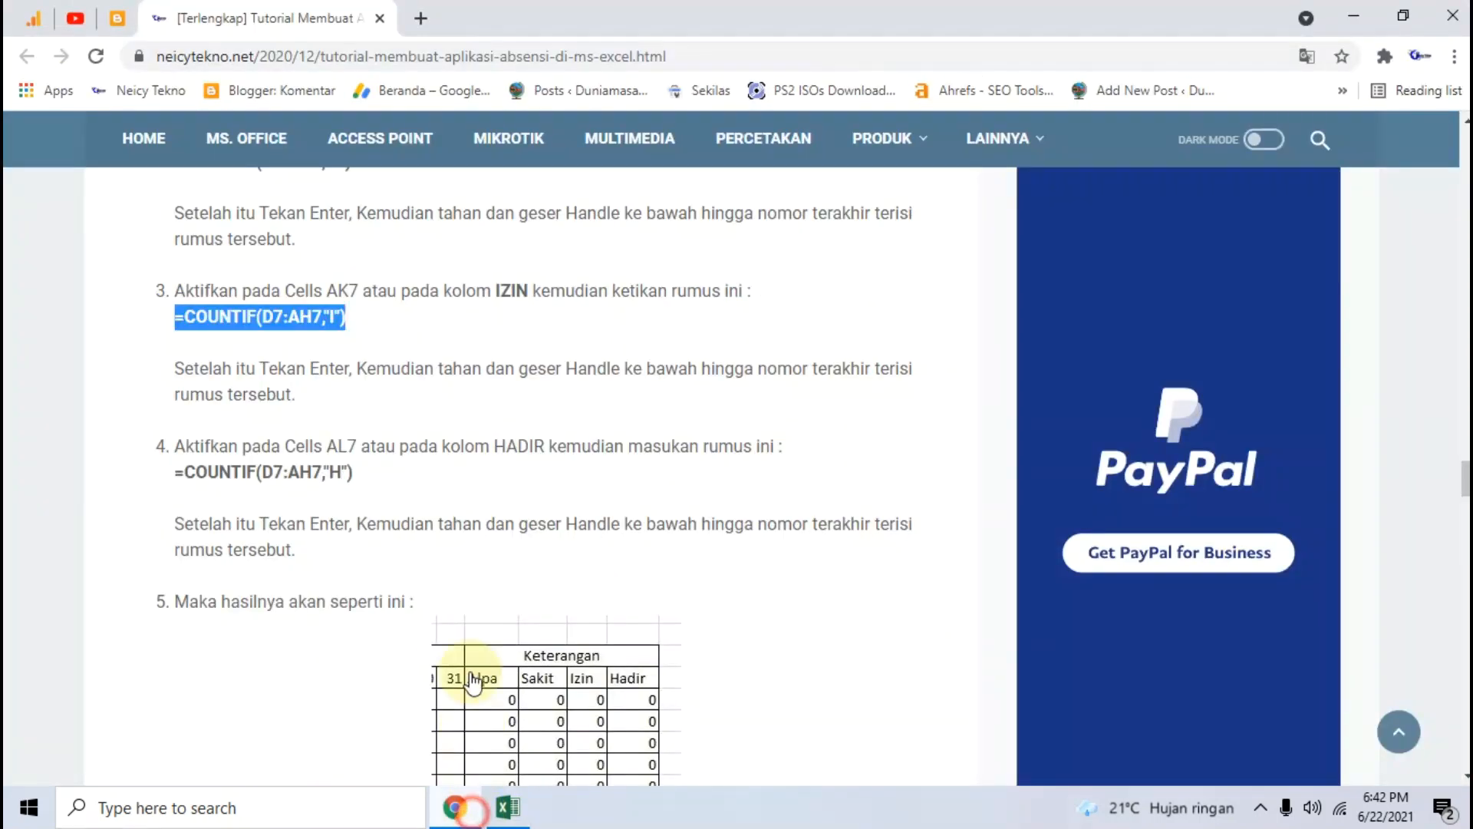
pyautogui.moveTo(356, 470); pyautogui.dragTo(181, 472)
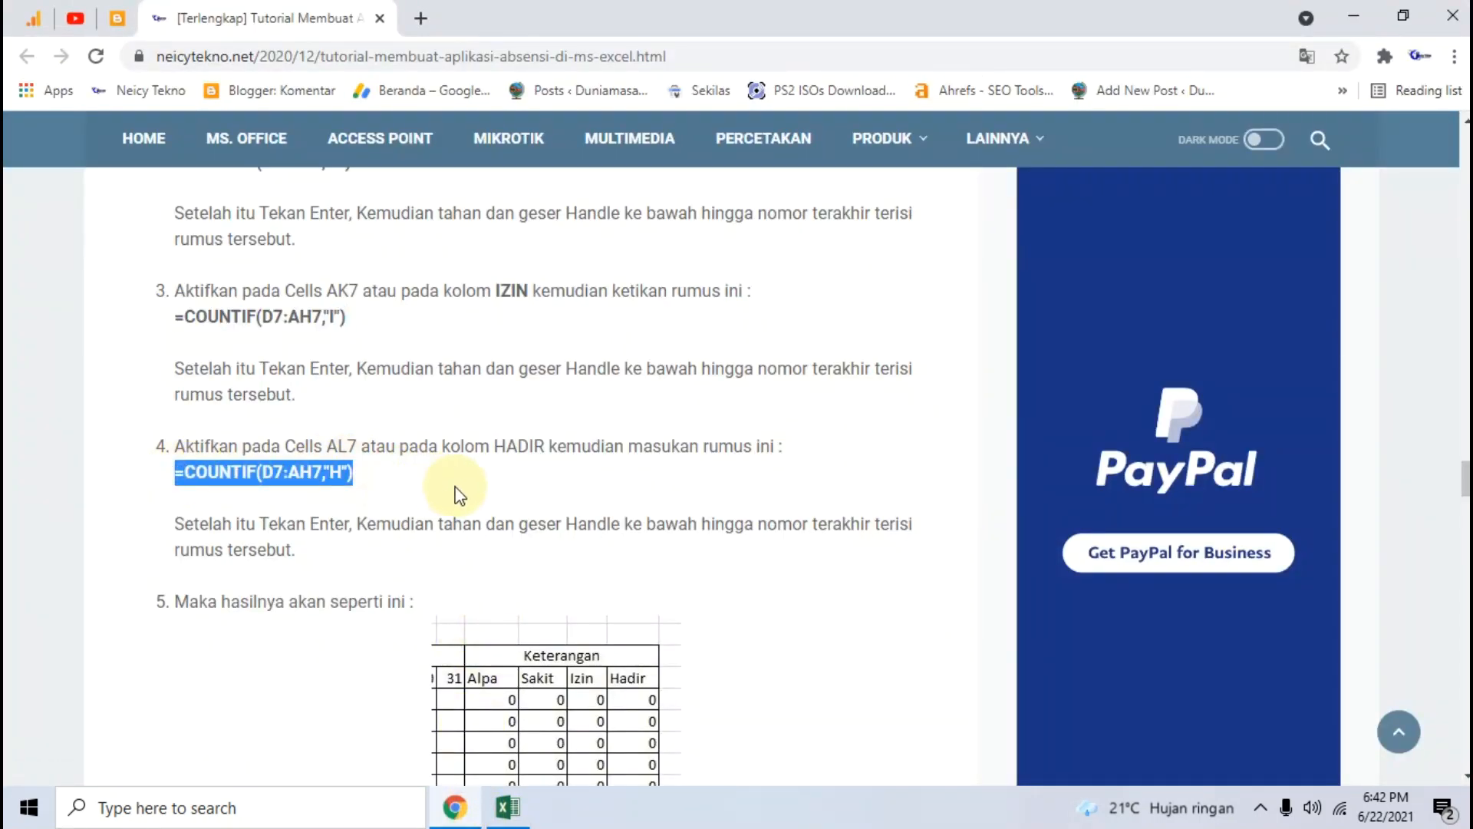
# Step: Go back to Excel, enter =COUNTIF(D7:AH7,"H") in AL7 and fill it down the Hadir column to AL16
pyautogui.click(507, 807)
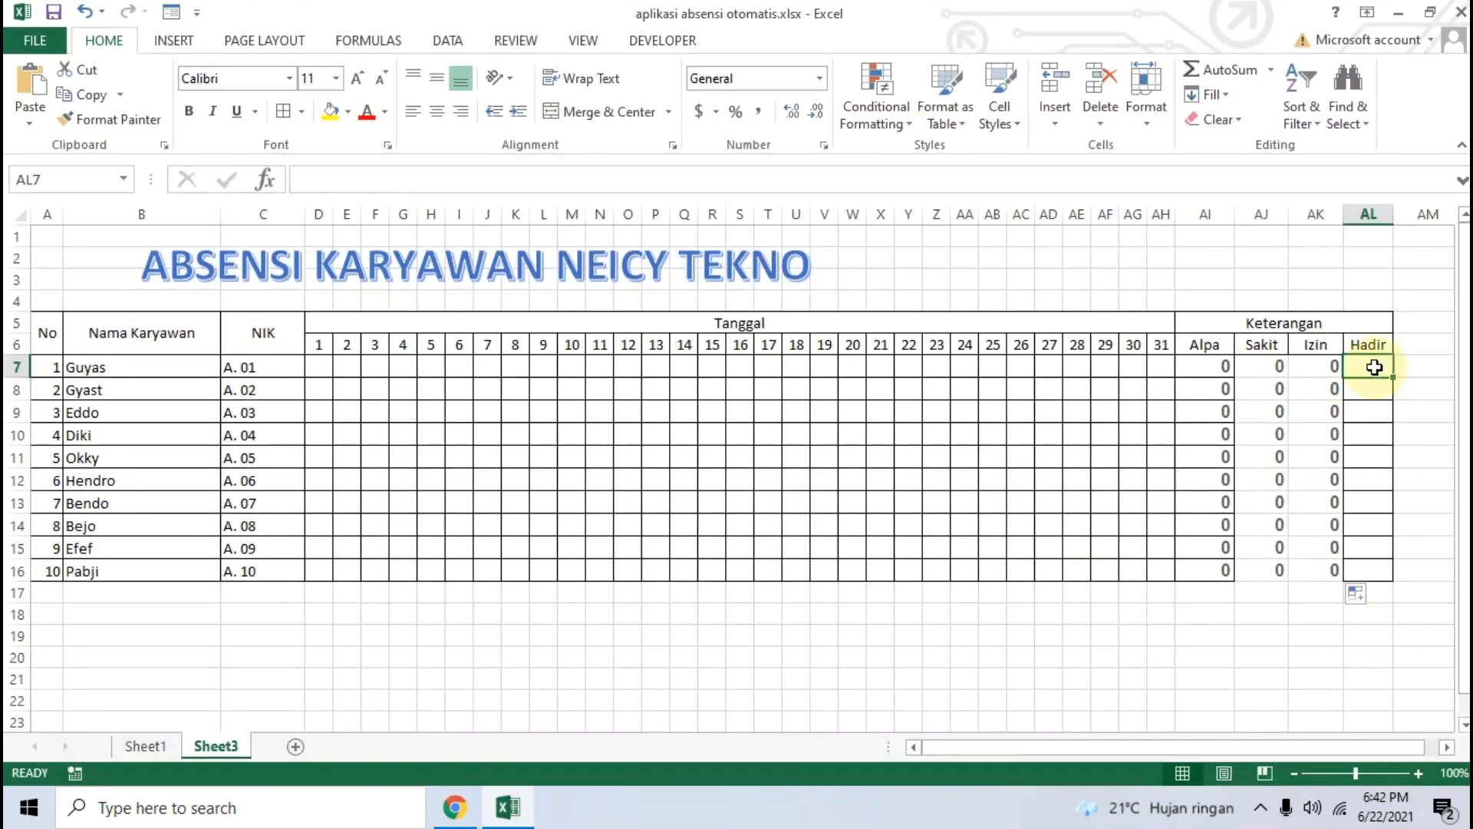
pyautogui.write('=COUNTIF(D7:AH7,"H")')
pyautogui.moveTo(1392, 378); pyautogui.dragTo(1377, 520)
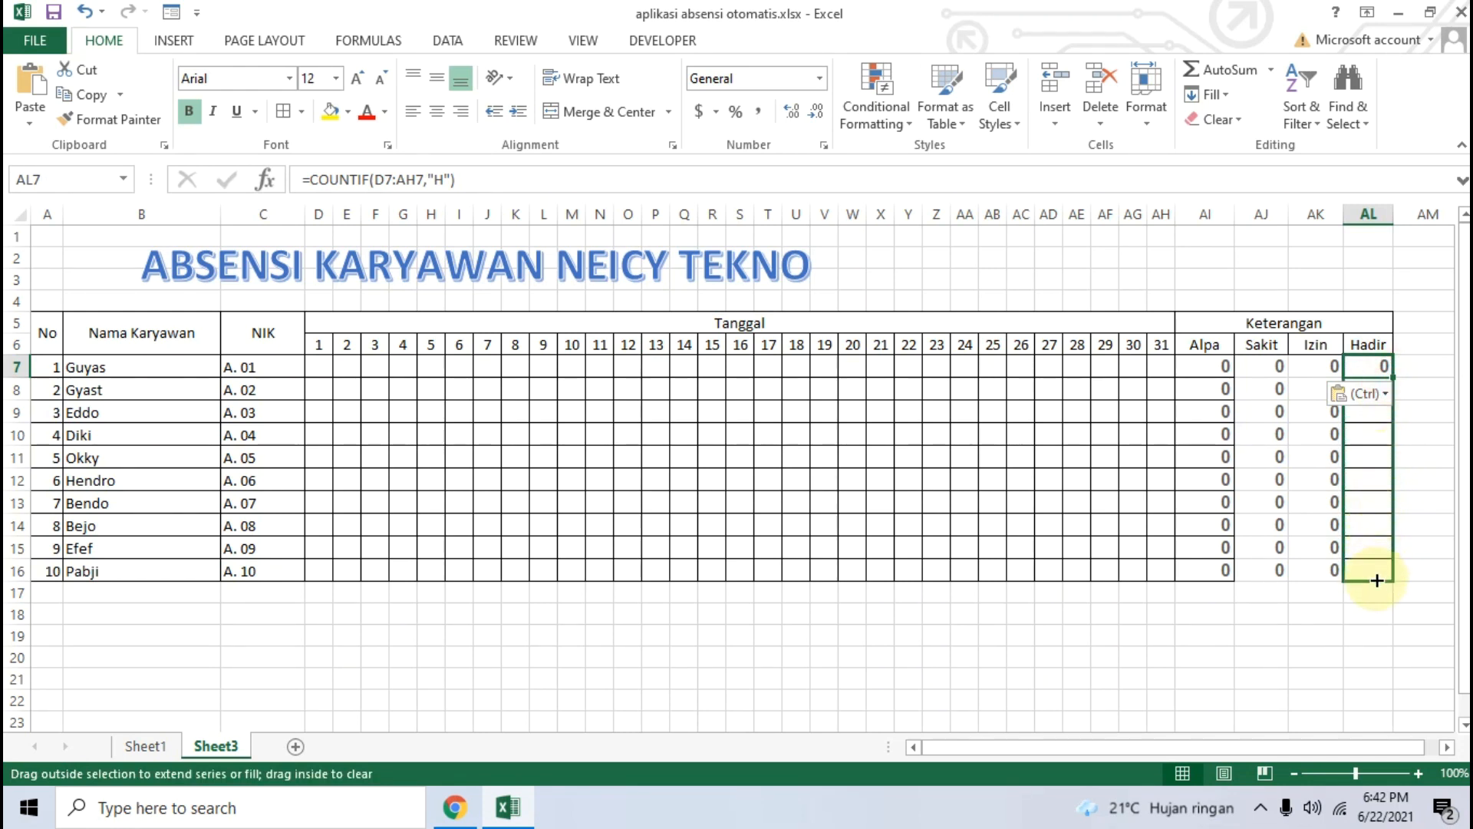
pyautogui.moveTo(1377, 580); pyautogui.dragTo(1375, 579)
pyautogui.click(1259, 635)
# Step: Apply borders to all Keterangan cells in AI7:AL16
pyautogui.moveTo(1219, 367); pyautogui.dragTo(1377, 571)
pyautogui.click(286, 117)
pyautogui.click(992, 656)
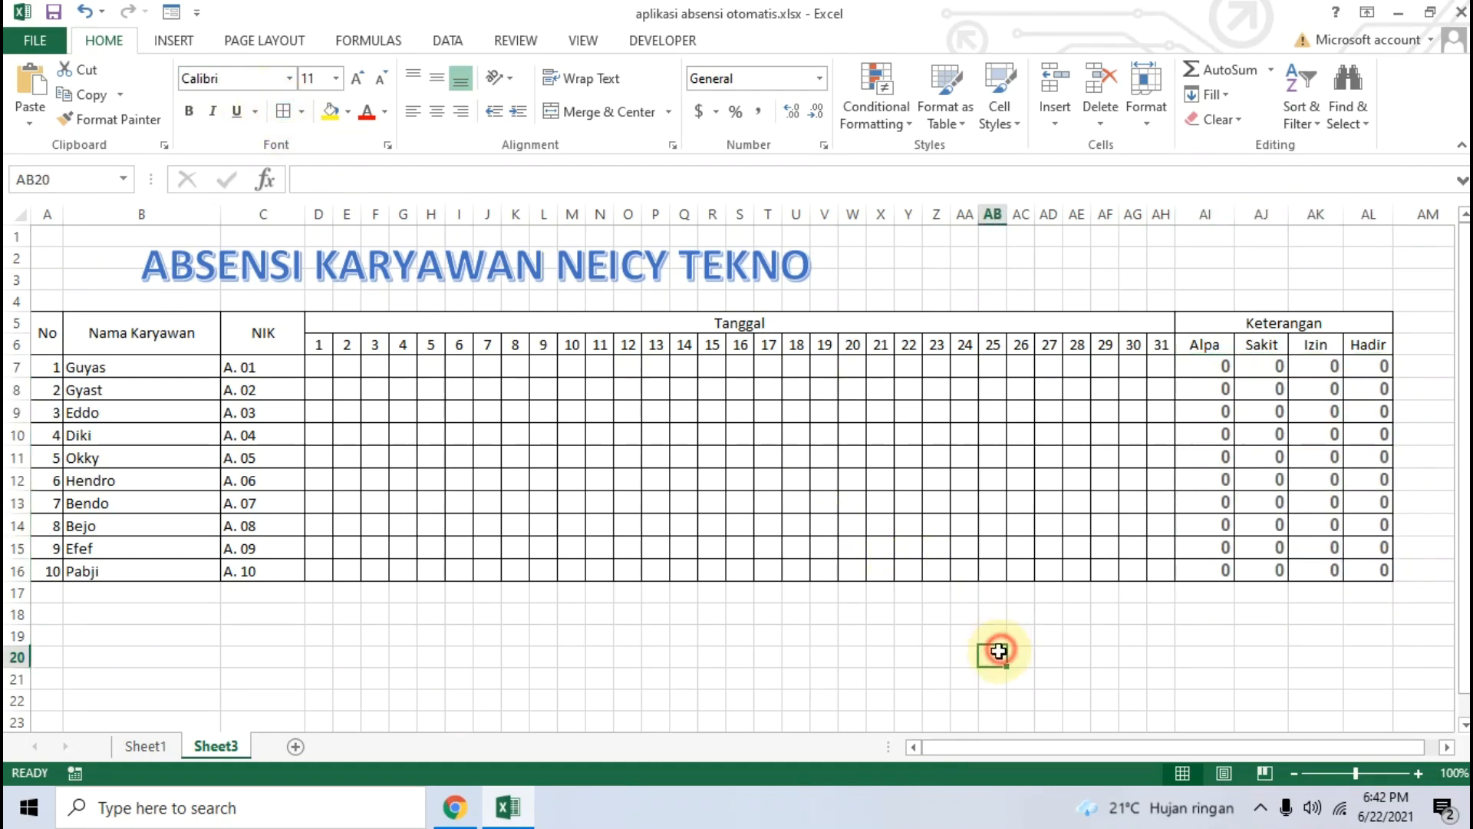
# Step: Read the article's third stage in Chrome on creating the input pop-up, enlarge its Data Validation screenshot, and return to Excel
pyautogui.click(476, 821)
pyautogui.scroll(-4, 349, 556)
pyautogui.scroll(-5, 361, 554)
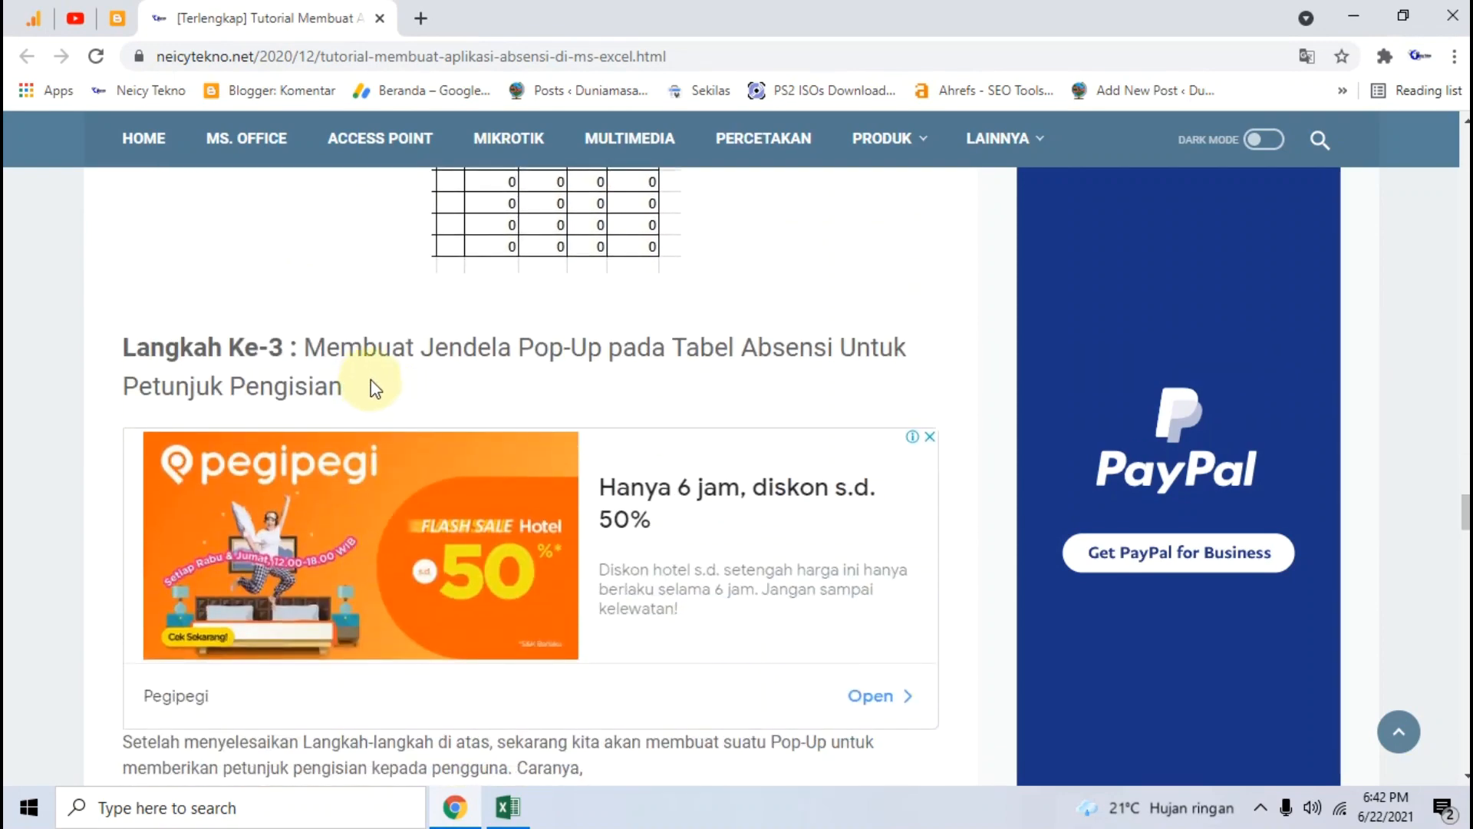
pyautogui.scroll(-4, 566, 352)
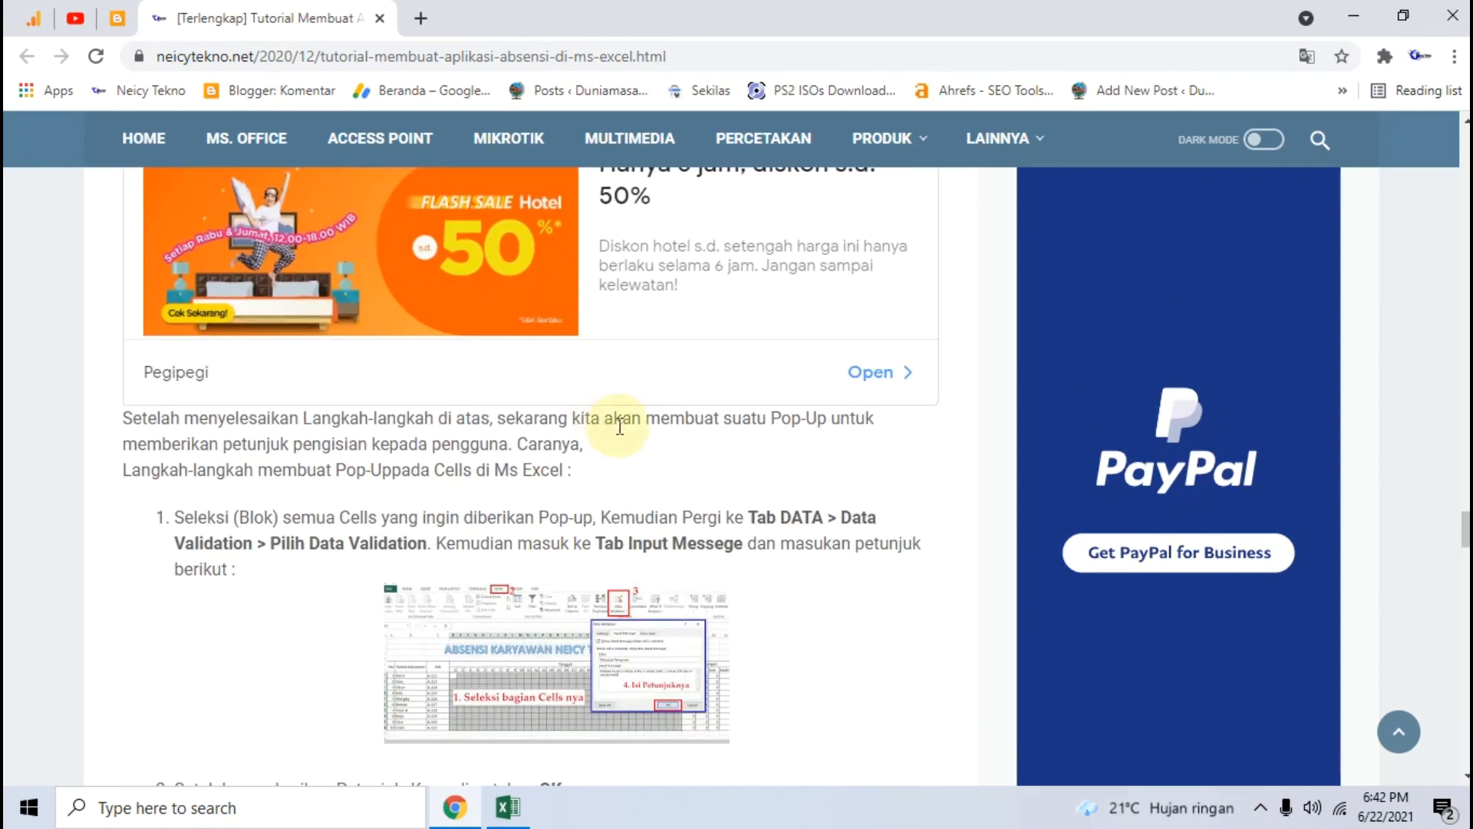
pyautogui.scroll(-3, 572, 417)
pyautogui.click(645, 464)
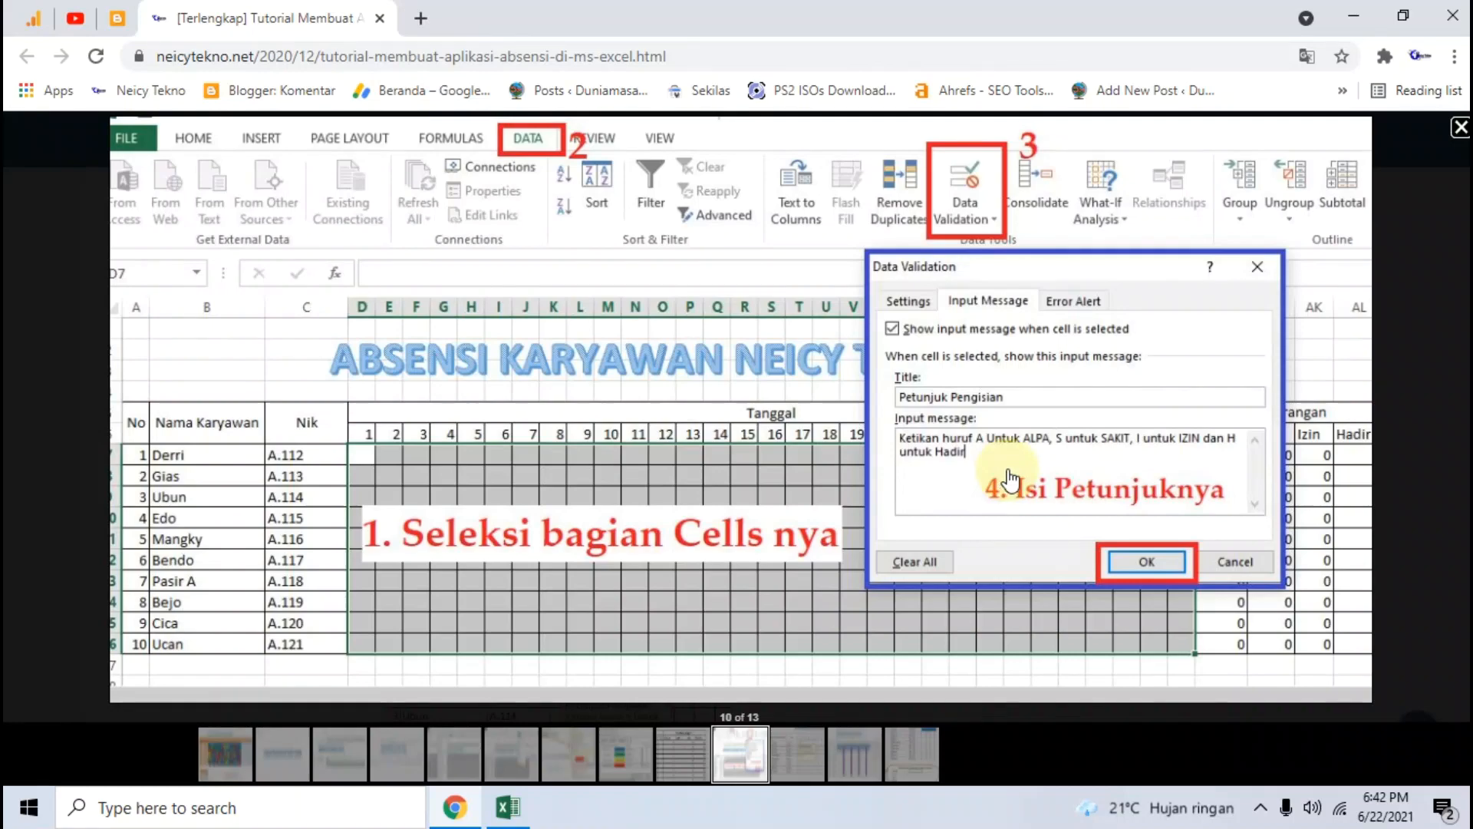
pyautogui.click(532, 804)
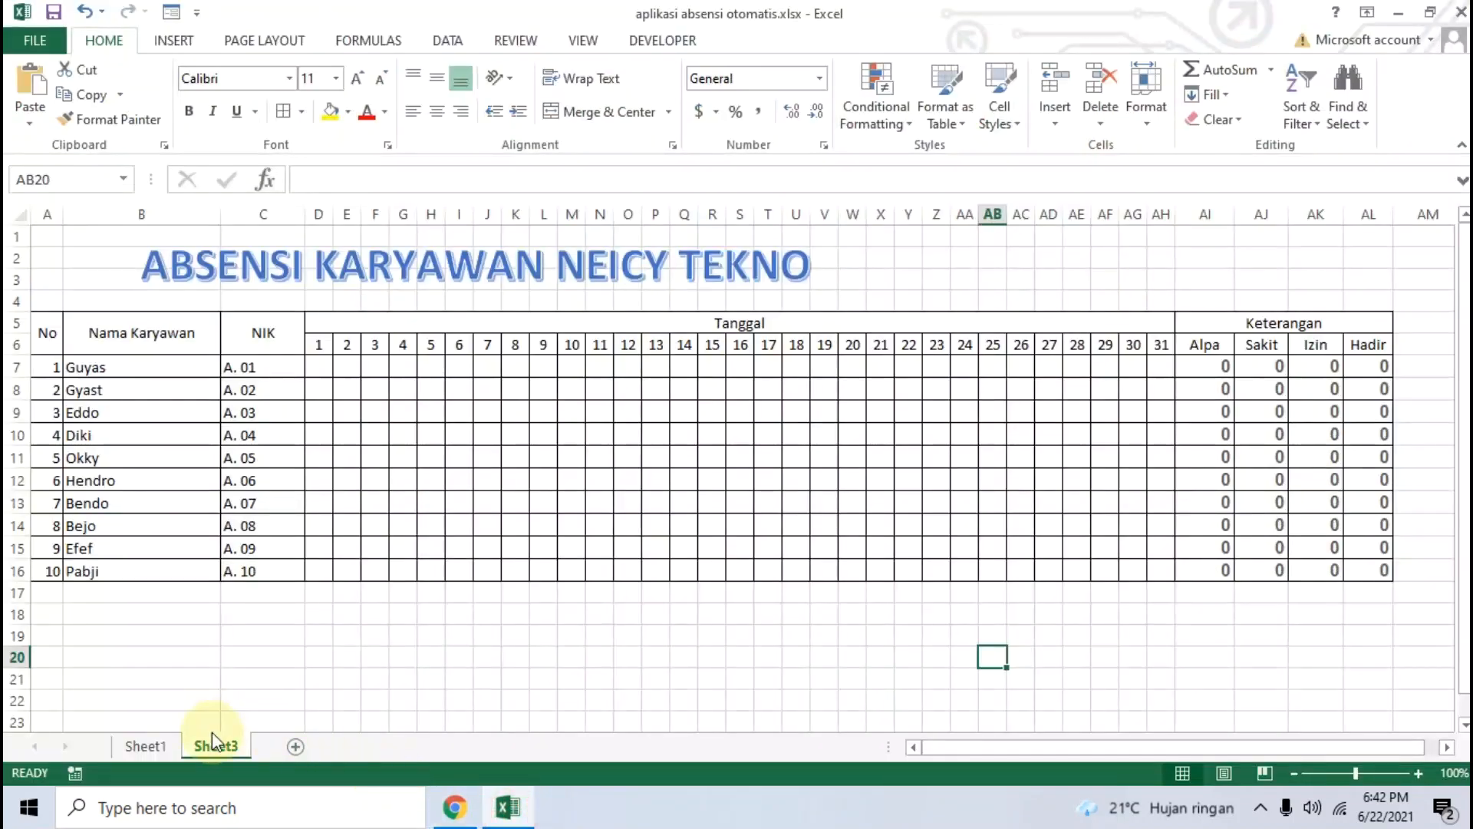
# Step: View the input pop-up on cell G10 of Sheet1, compare it with the Data Validation screenshot in Chrome, and return to Excel
pyautogui.click(164, 750)
pyautogui.click(356, 431)
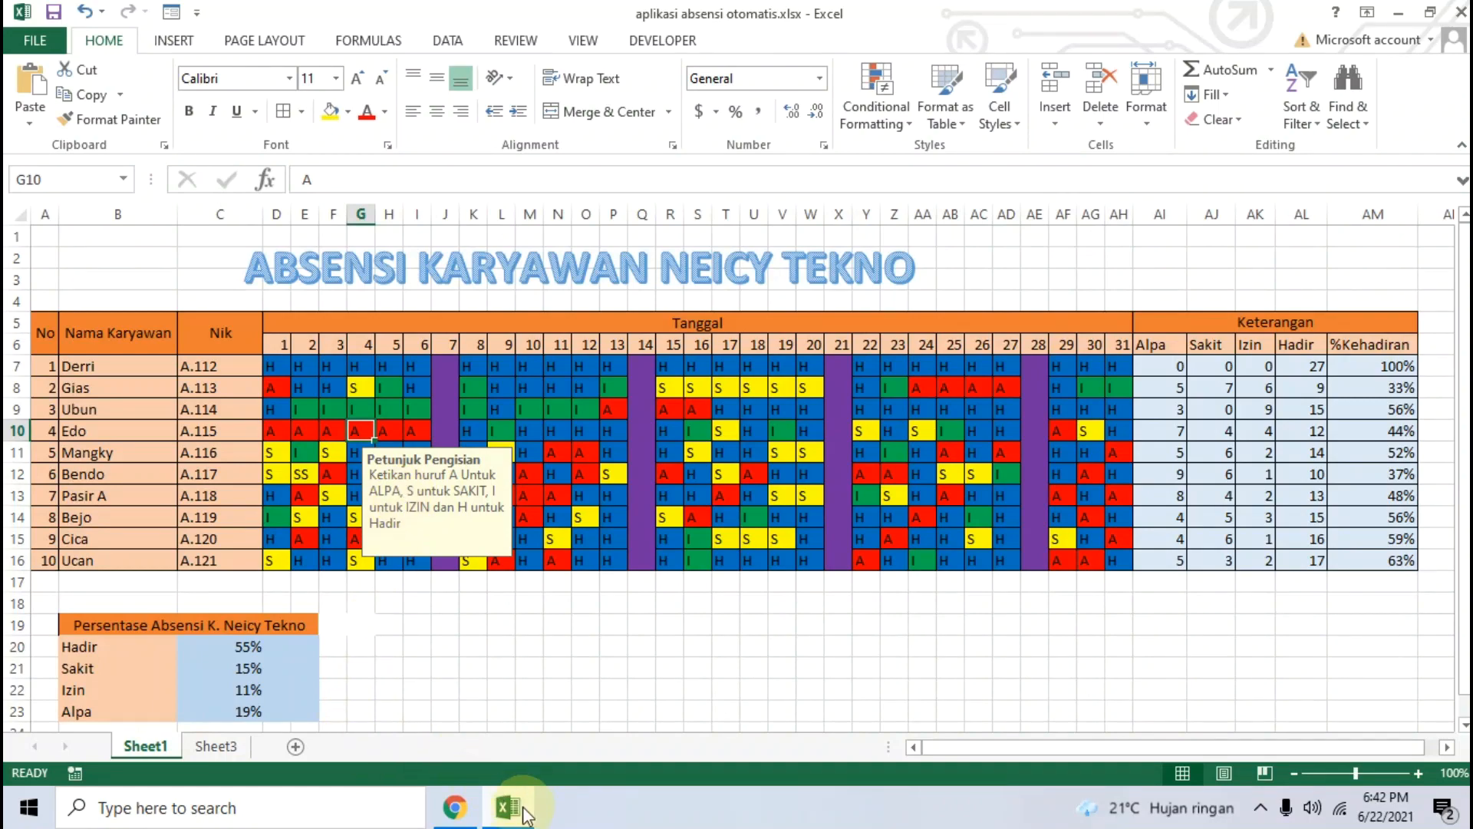
pyautogui.click(454, 807)
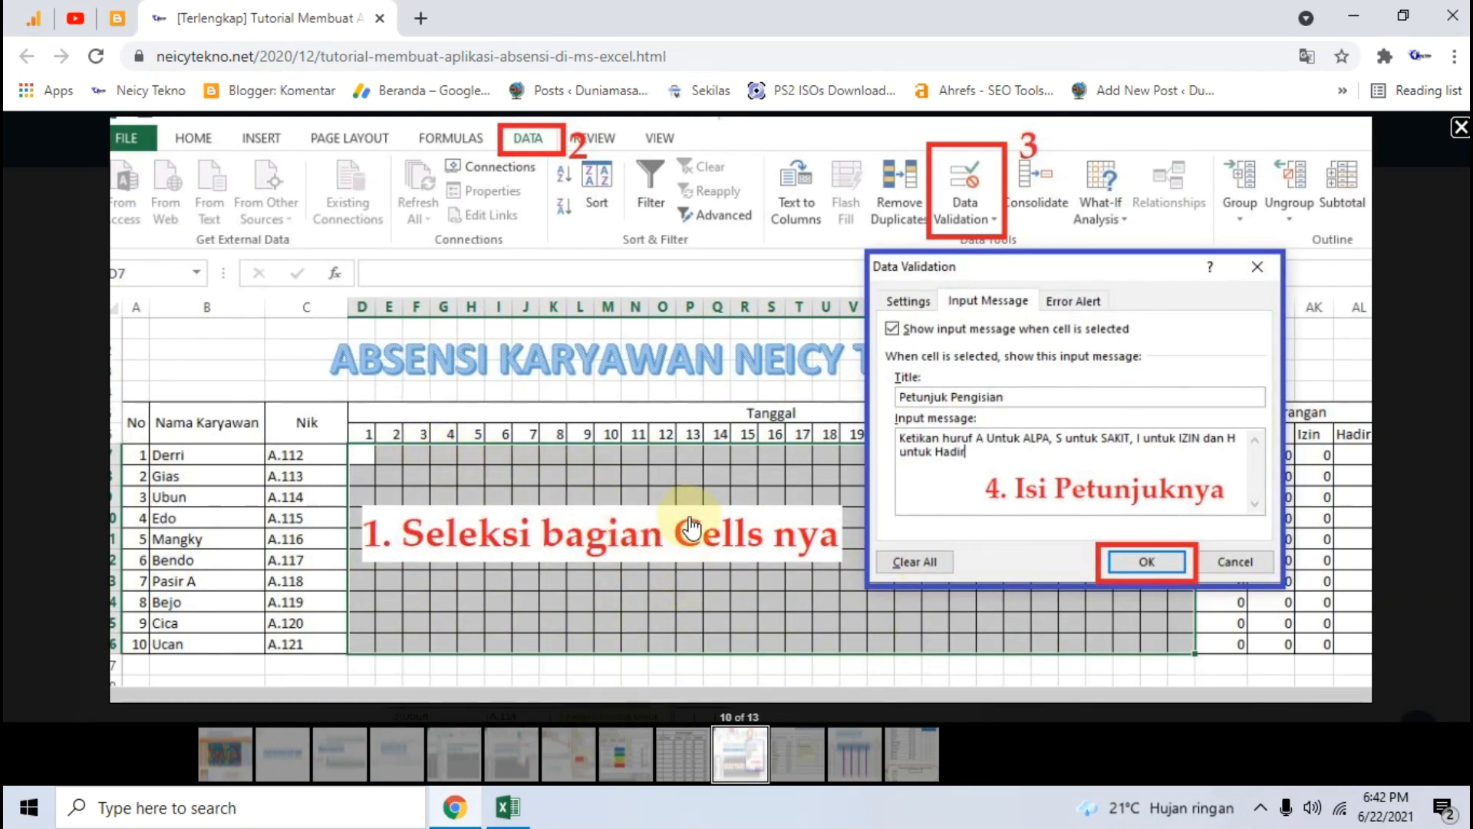
pyautogui.click(508, 809)
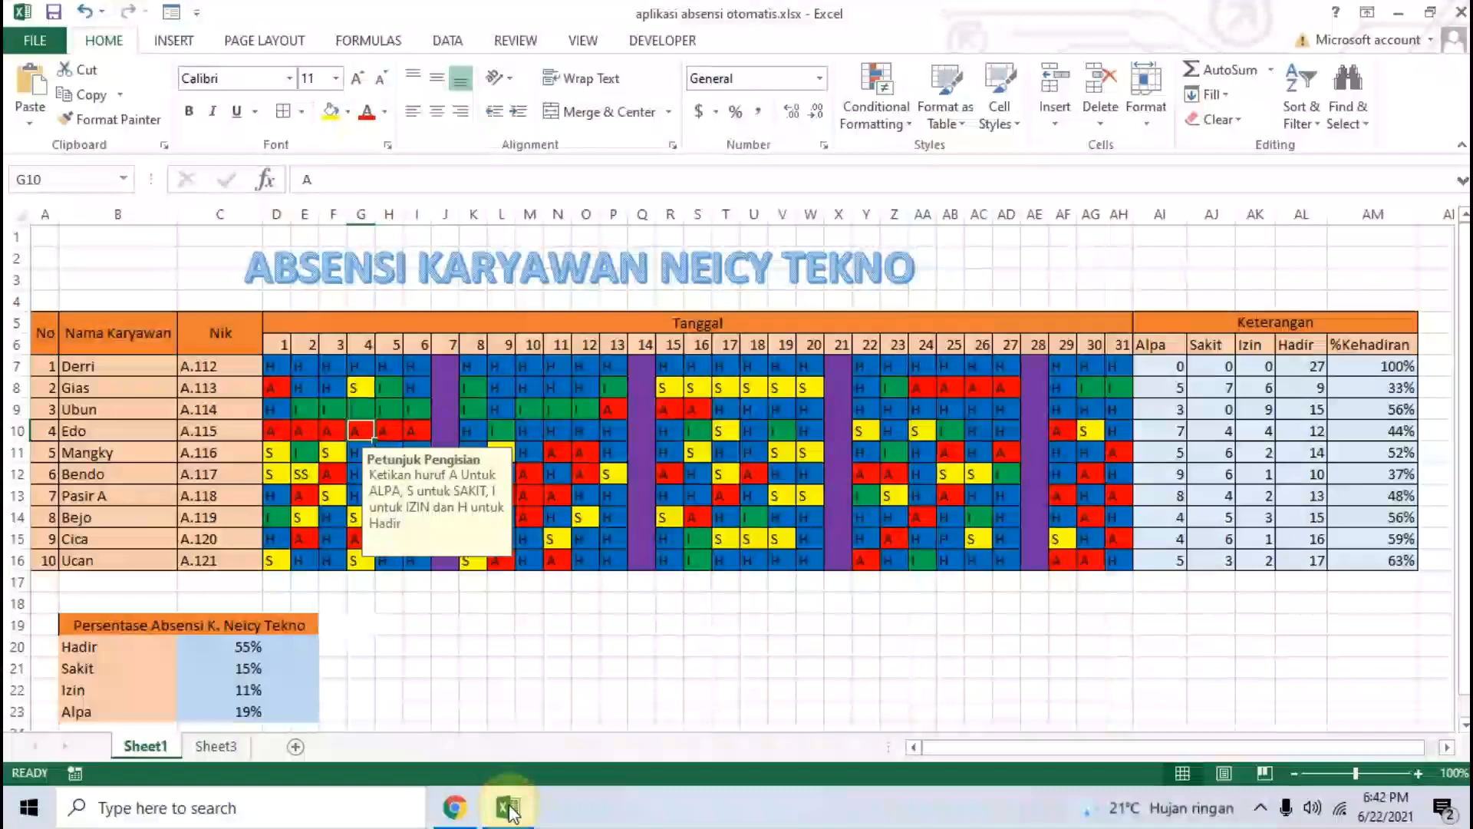
# Step: Select the attendance cells D7:AH16 on Sheet3 and check the selection against the tutorial screenshot in Chrome
pyautogui.click(233, 747)
pyautogui.moveTo(313, 369); pyautogui.dragTo(1158, 572)
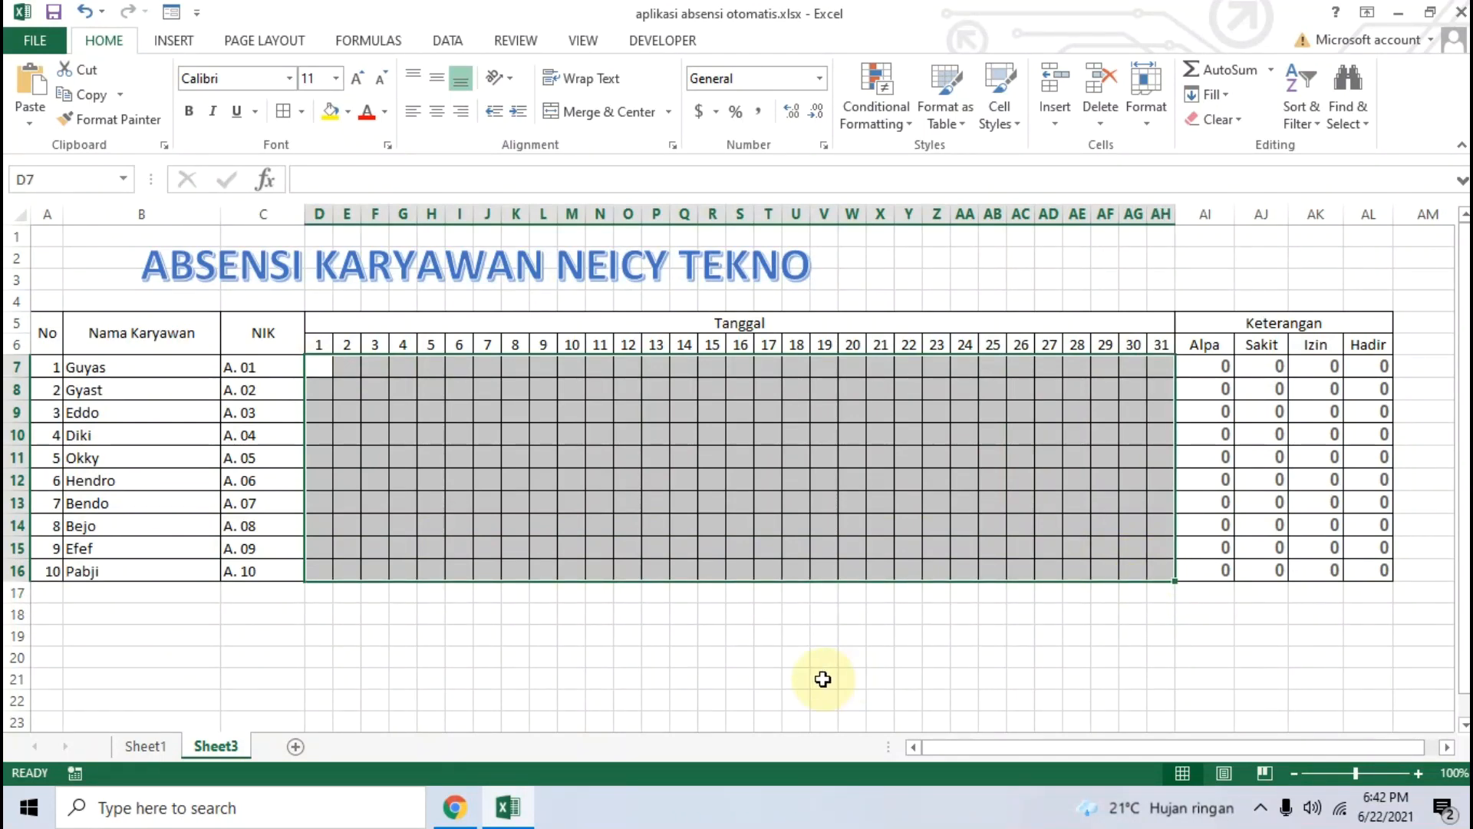
pyautogui.click(455, 807)
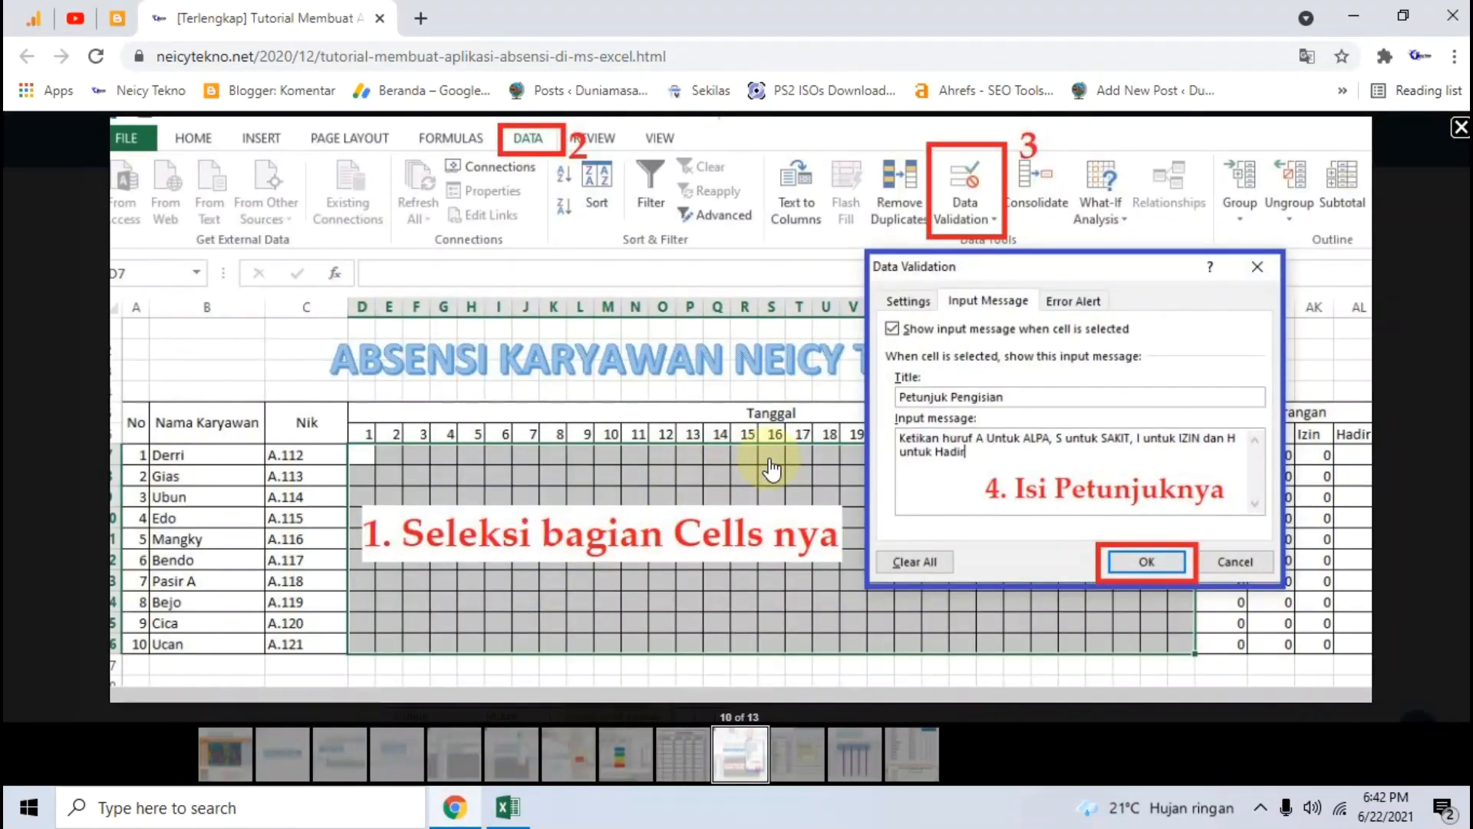
pyautogui.click(507, 807)
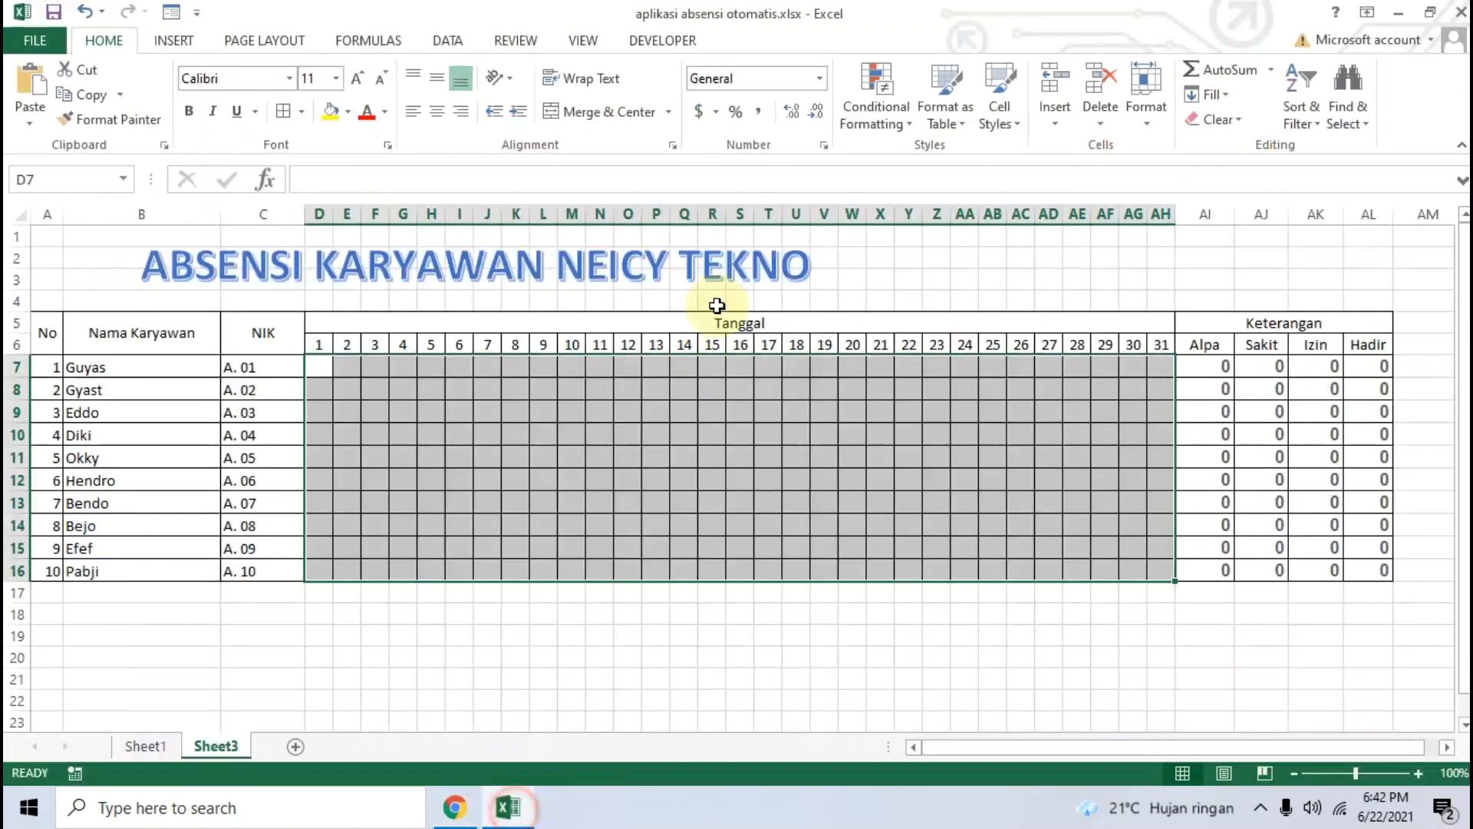
# Step: Open the Data Validation settings for the selected attendance cells, checking the procedure against the tutorial screenshot in Chrome
pyautogui.click(446, 41)
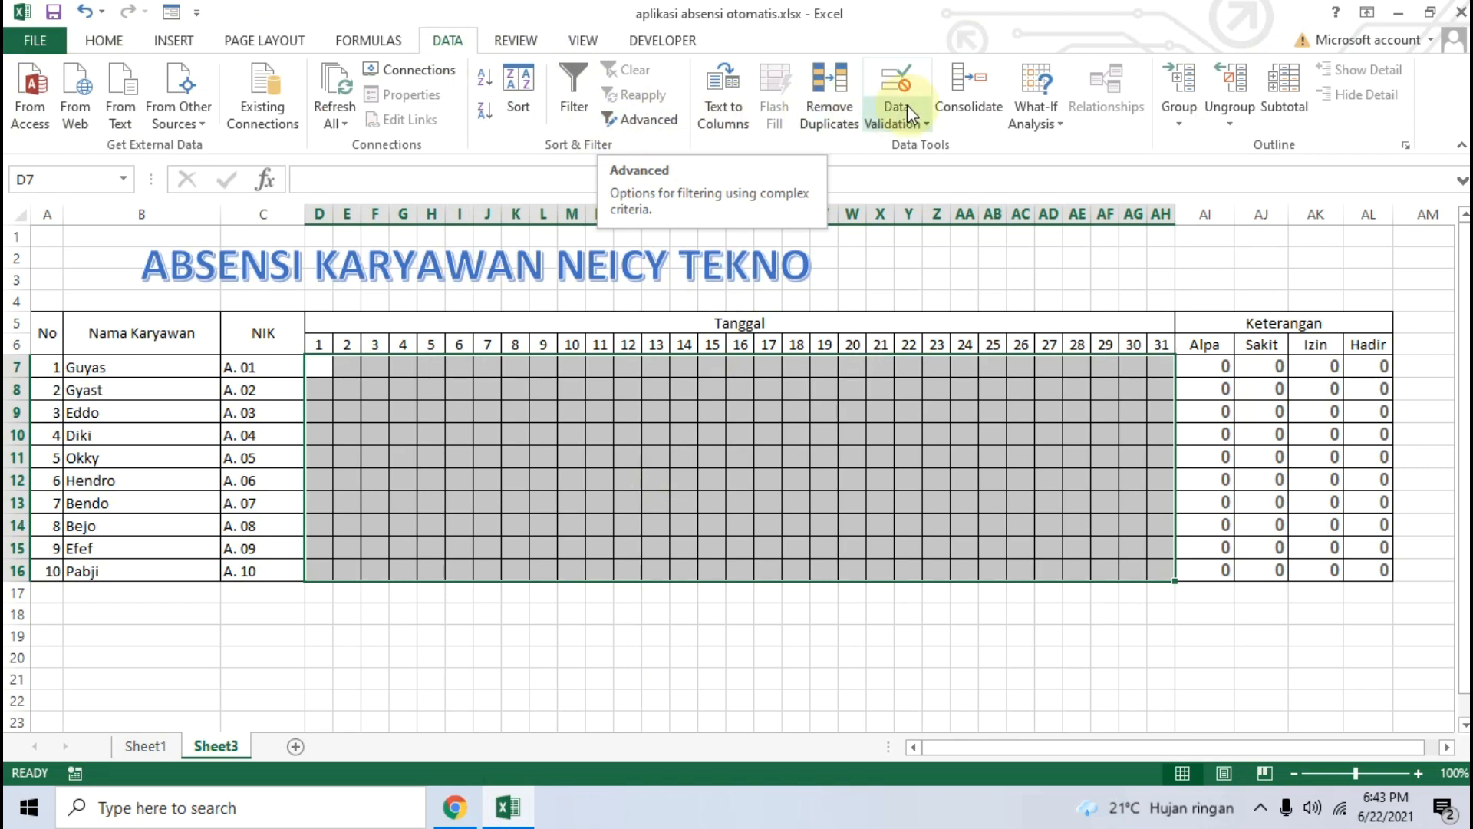
pyautogui.click(921, 126)
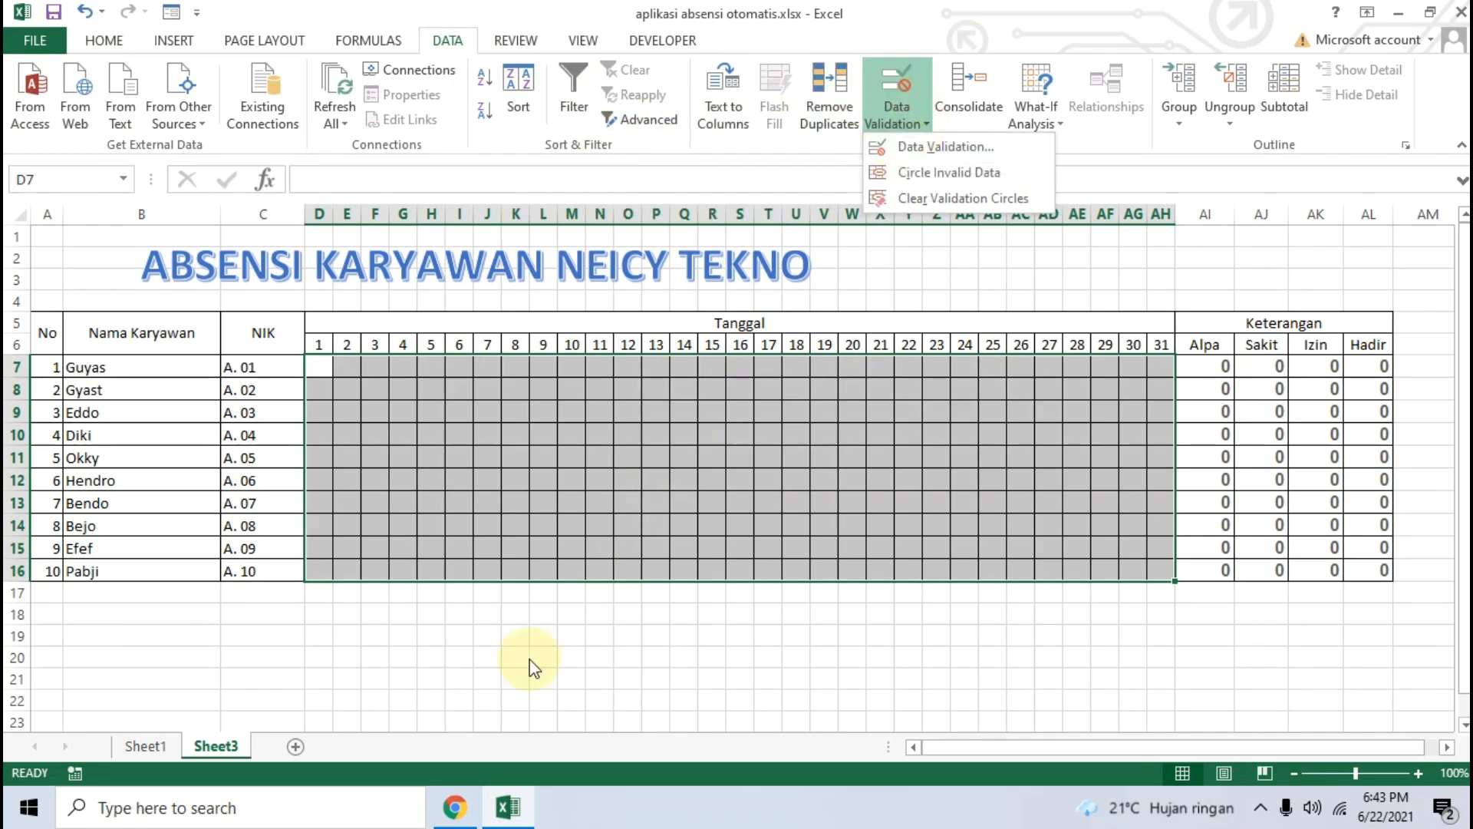
pyautogui.click(464, 815)
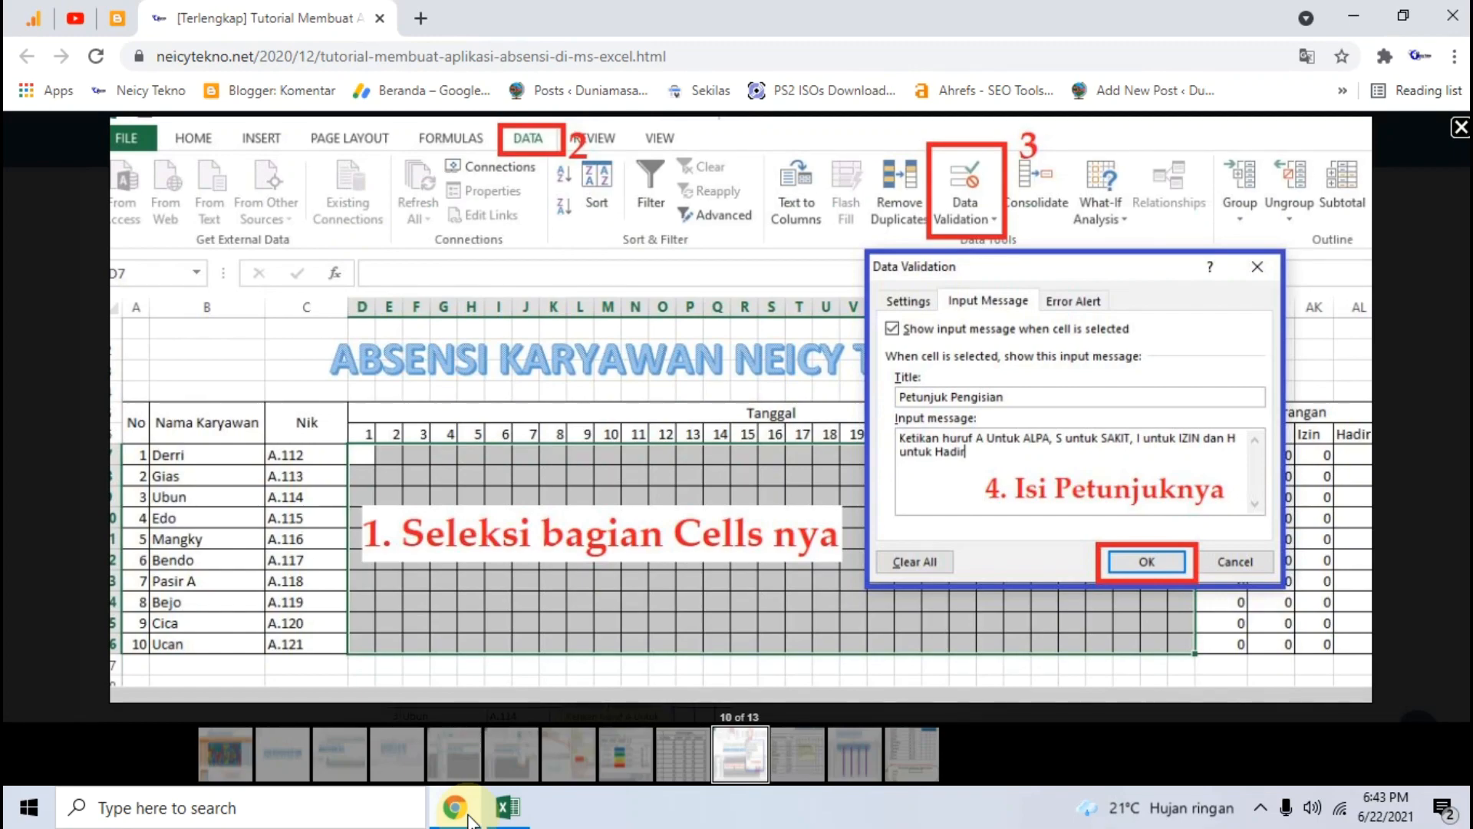
pyautogui.click(468, 815)
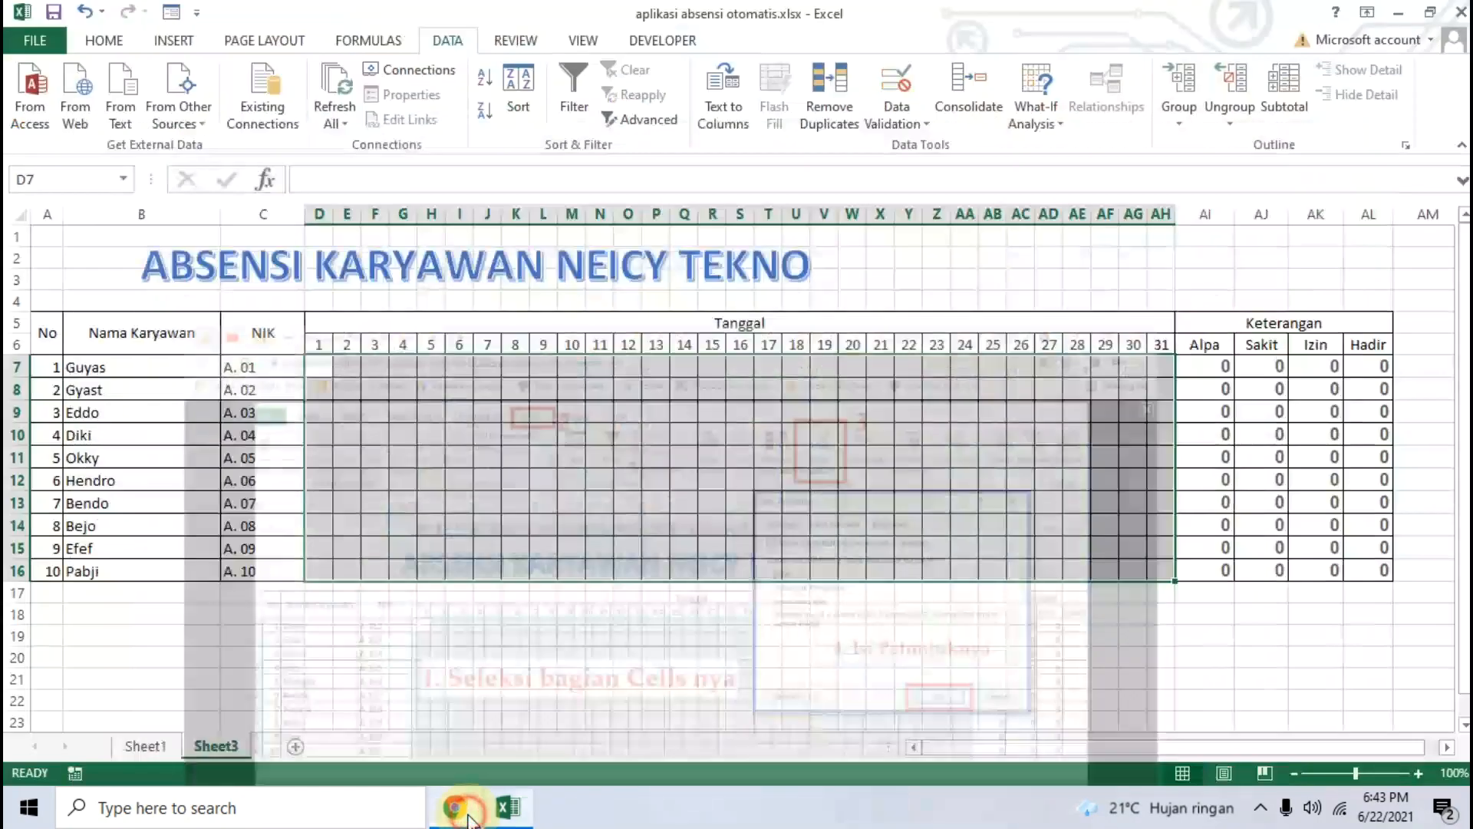
pyautogui.click(468, 815)
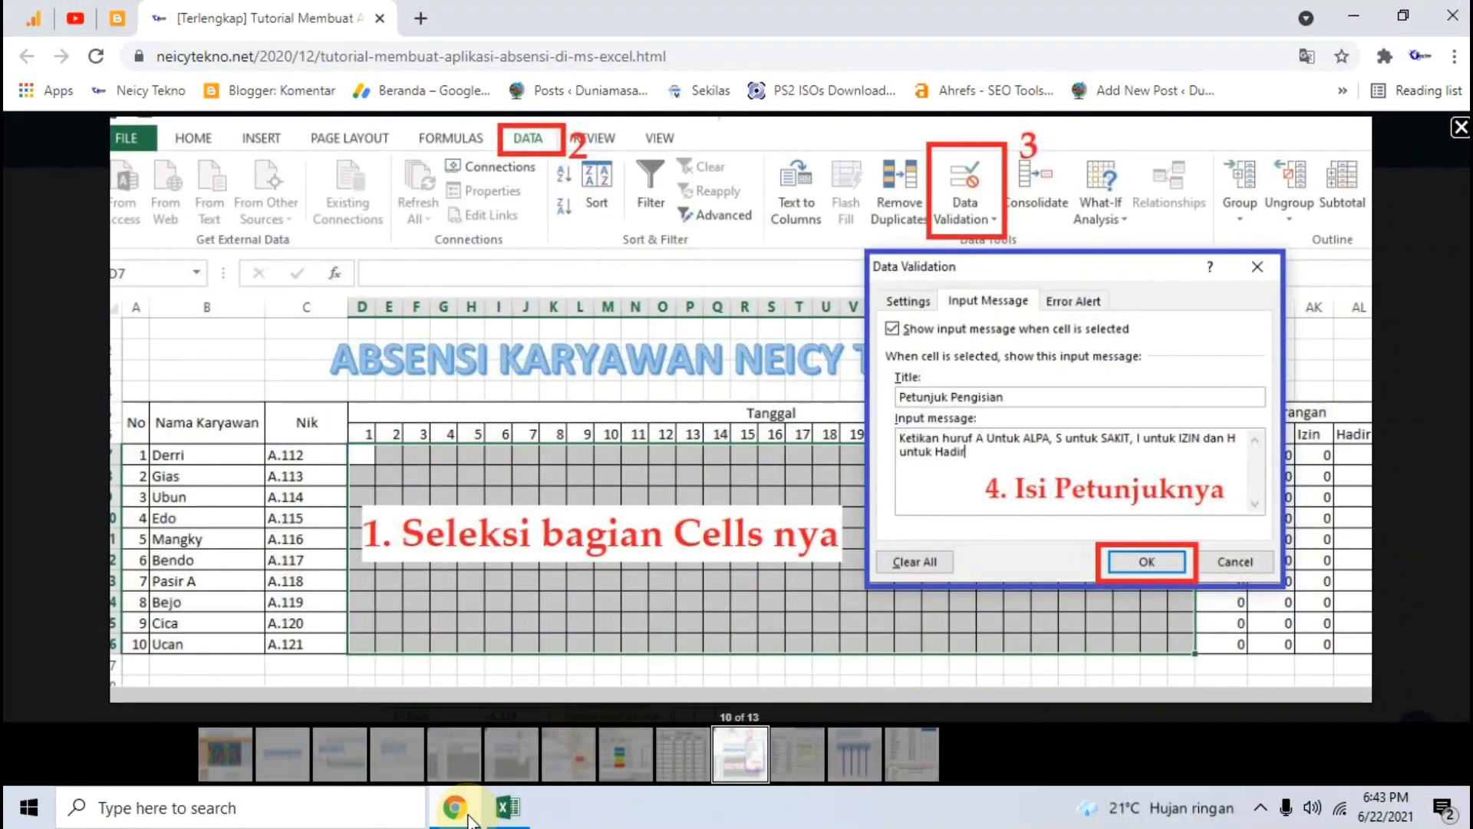
pyautogui.click(468, 815)
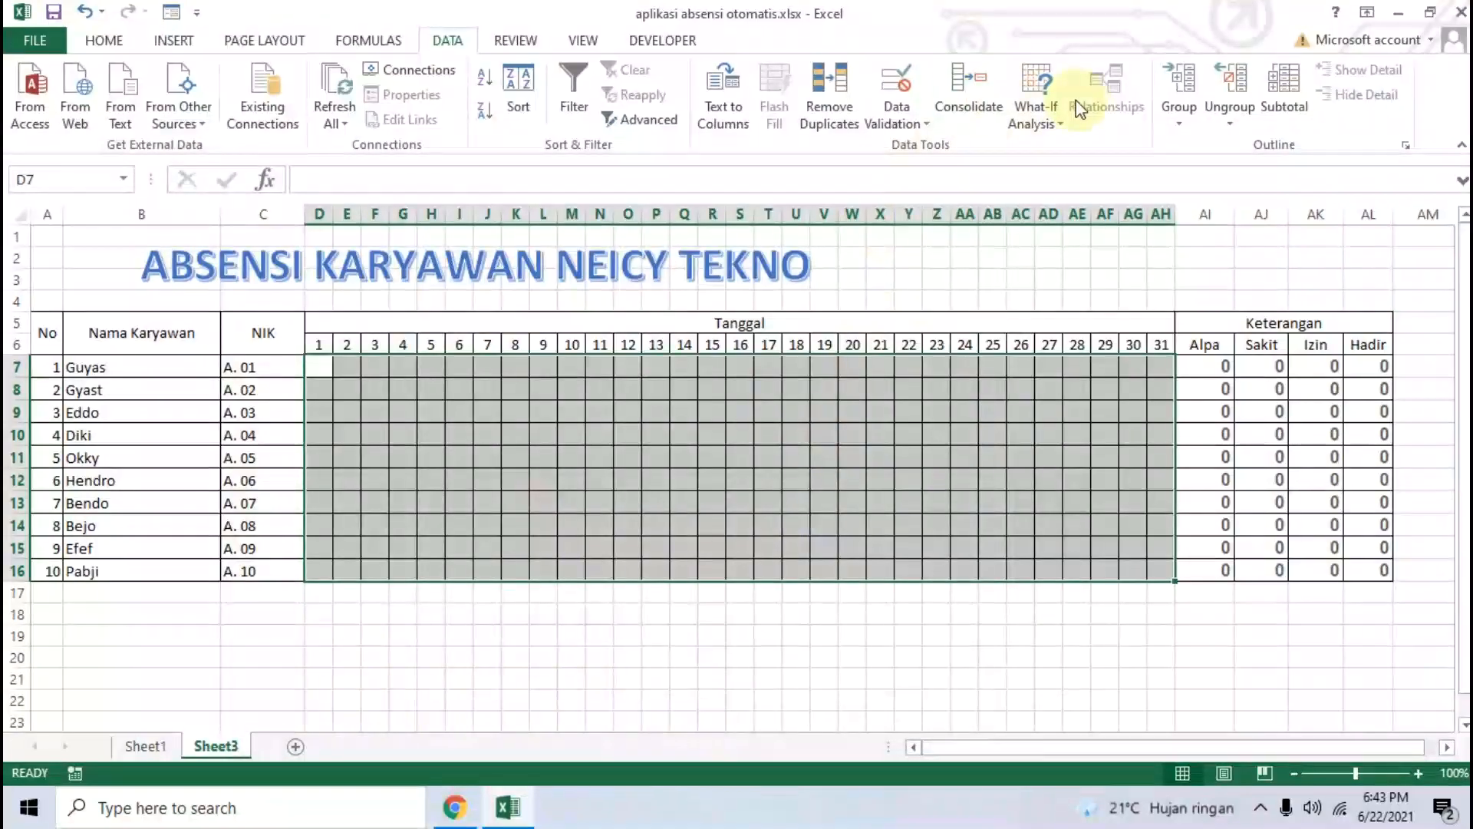
pyautogui.click(960, 113)
pyautogui.click(848, 113)
pyautogui.click(898, 125)
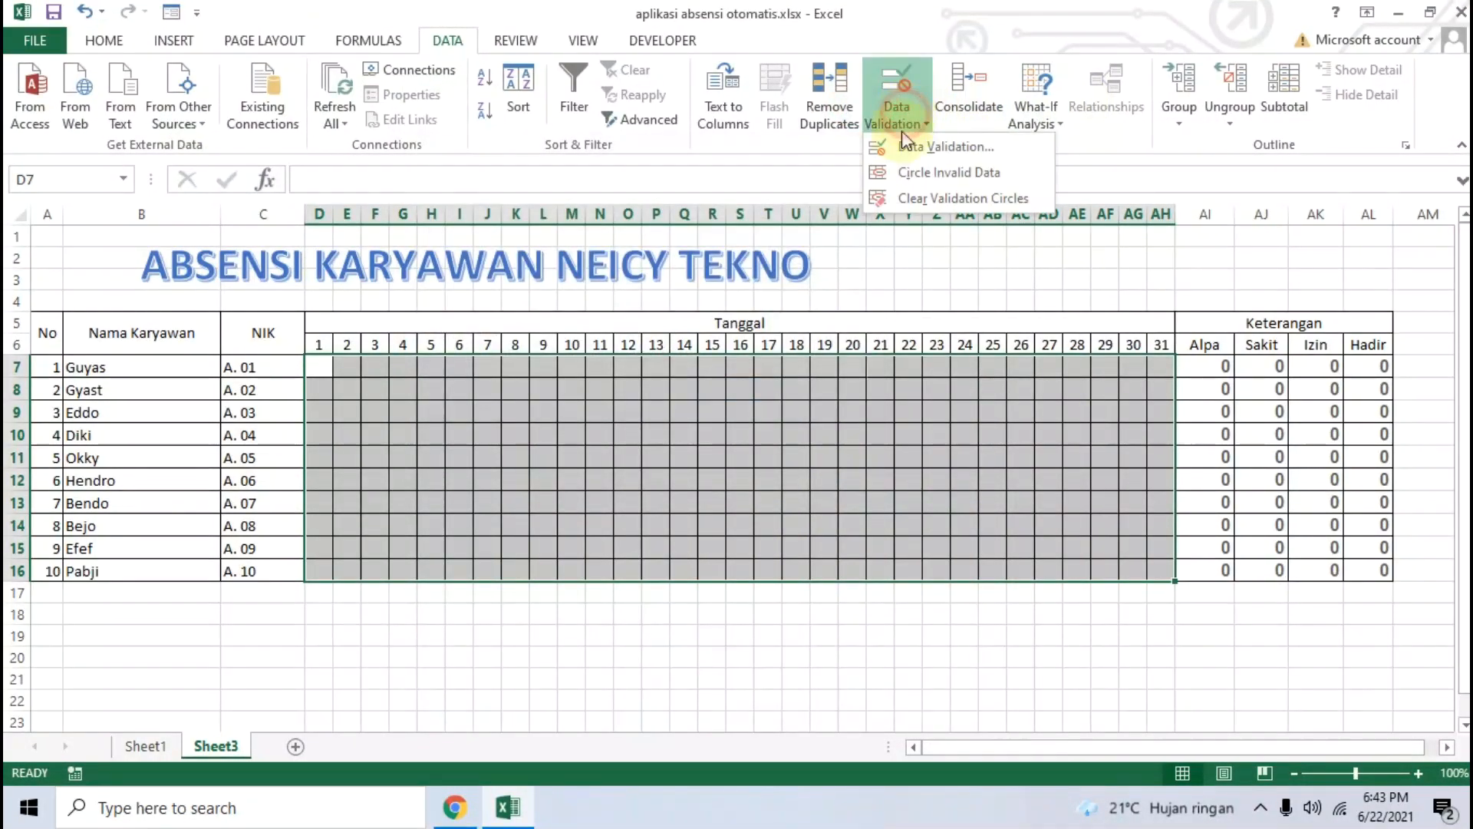
pyautogui.click(974, 148)
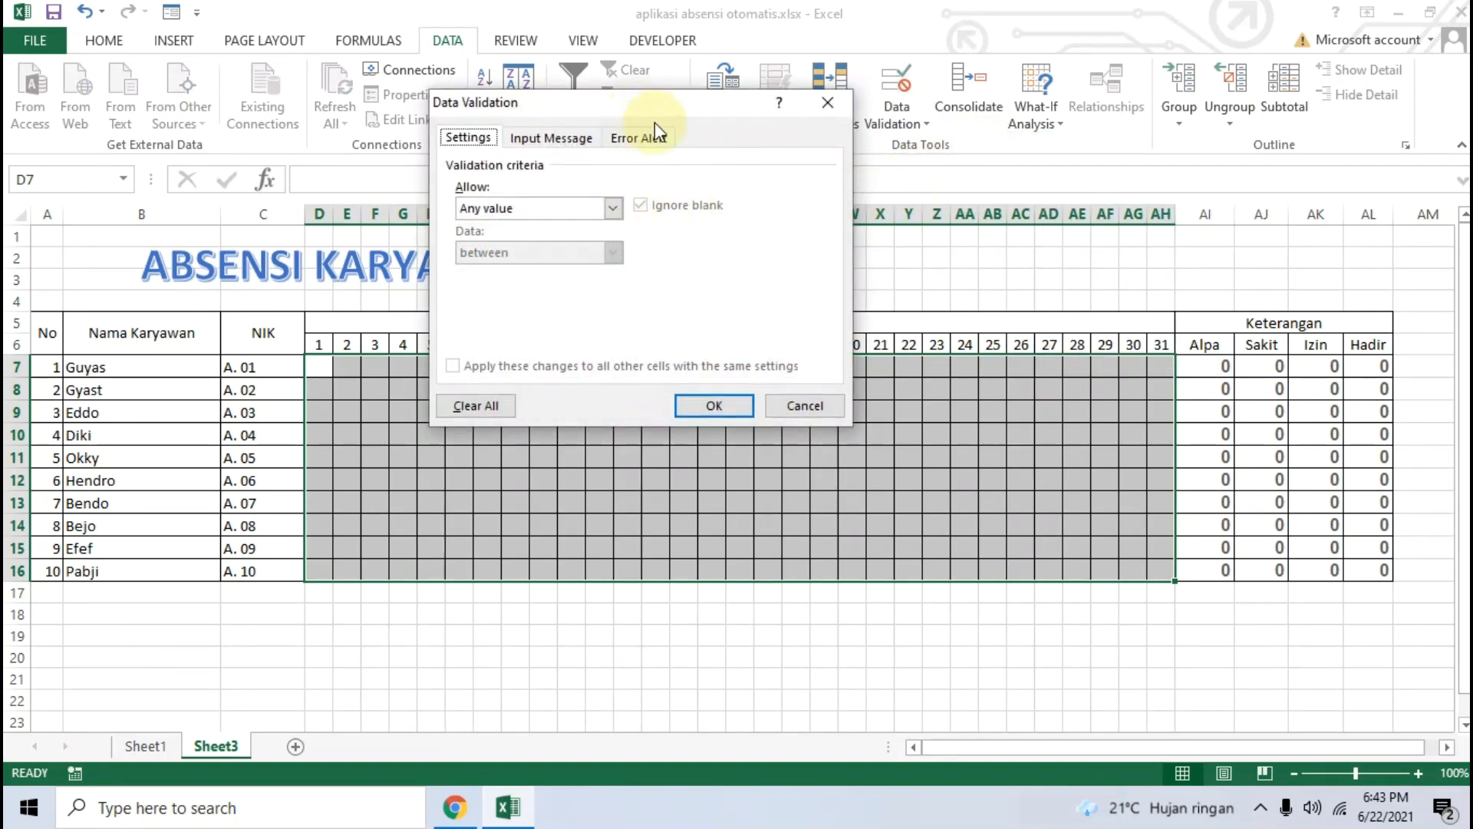
pyautogui.moveTo(655, 122); pyautogui.dragTo(796, 132)
# Step: Consult the tutorial screenshot in Chrome and set the title of the validation input message to "Petunjuk Pengisian"
pyautogui.click(691, 145)
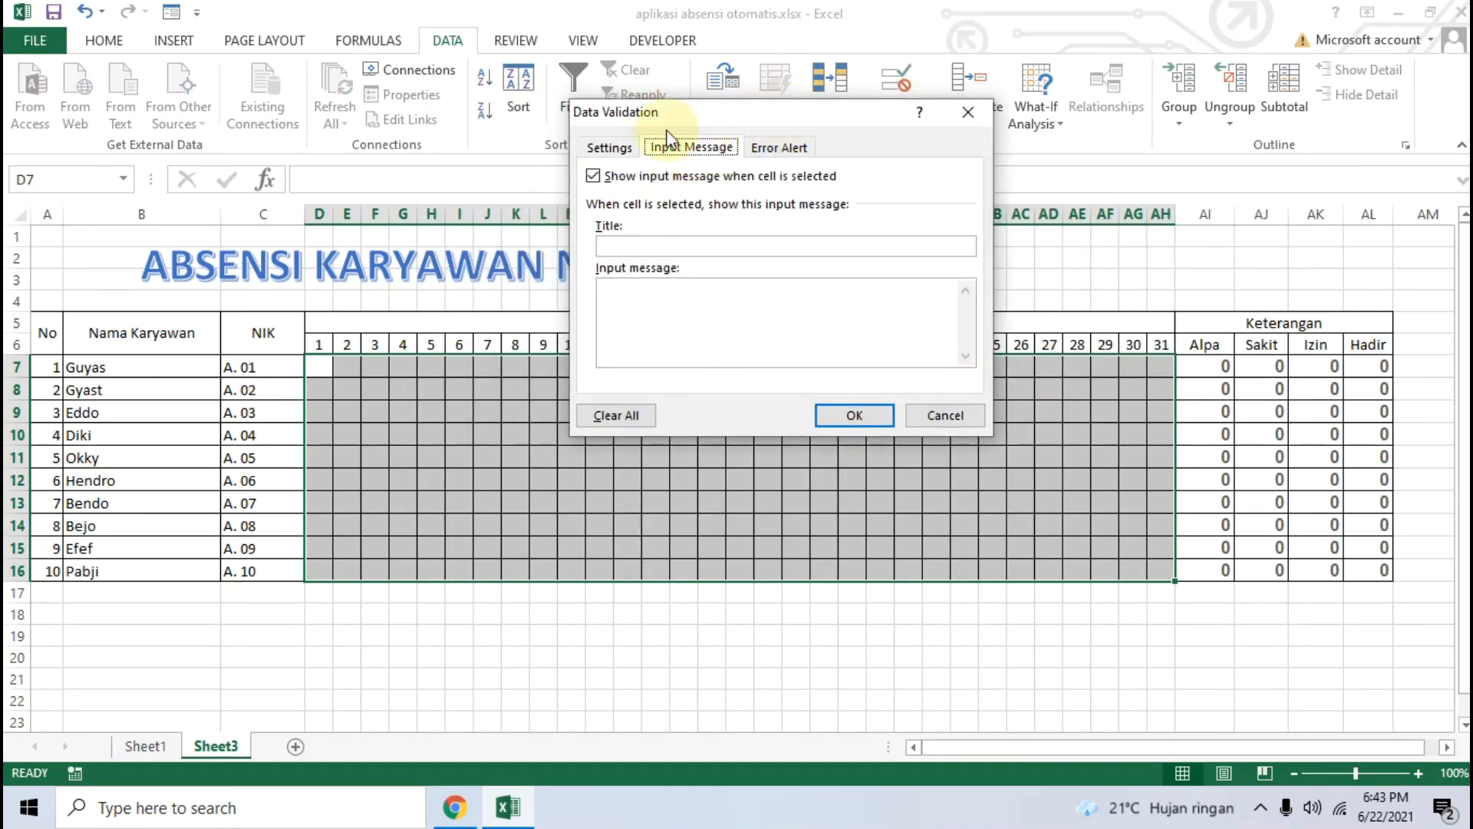
pyautogui.click(610, 147)
pyautogui.click(454, 807)
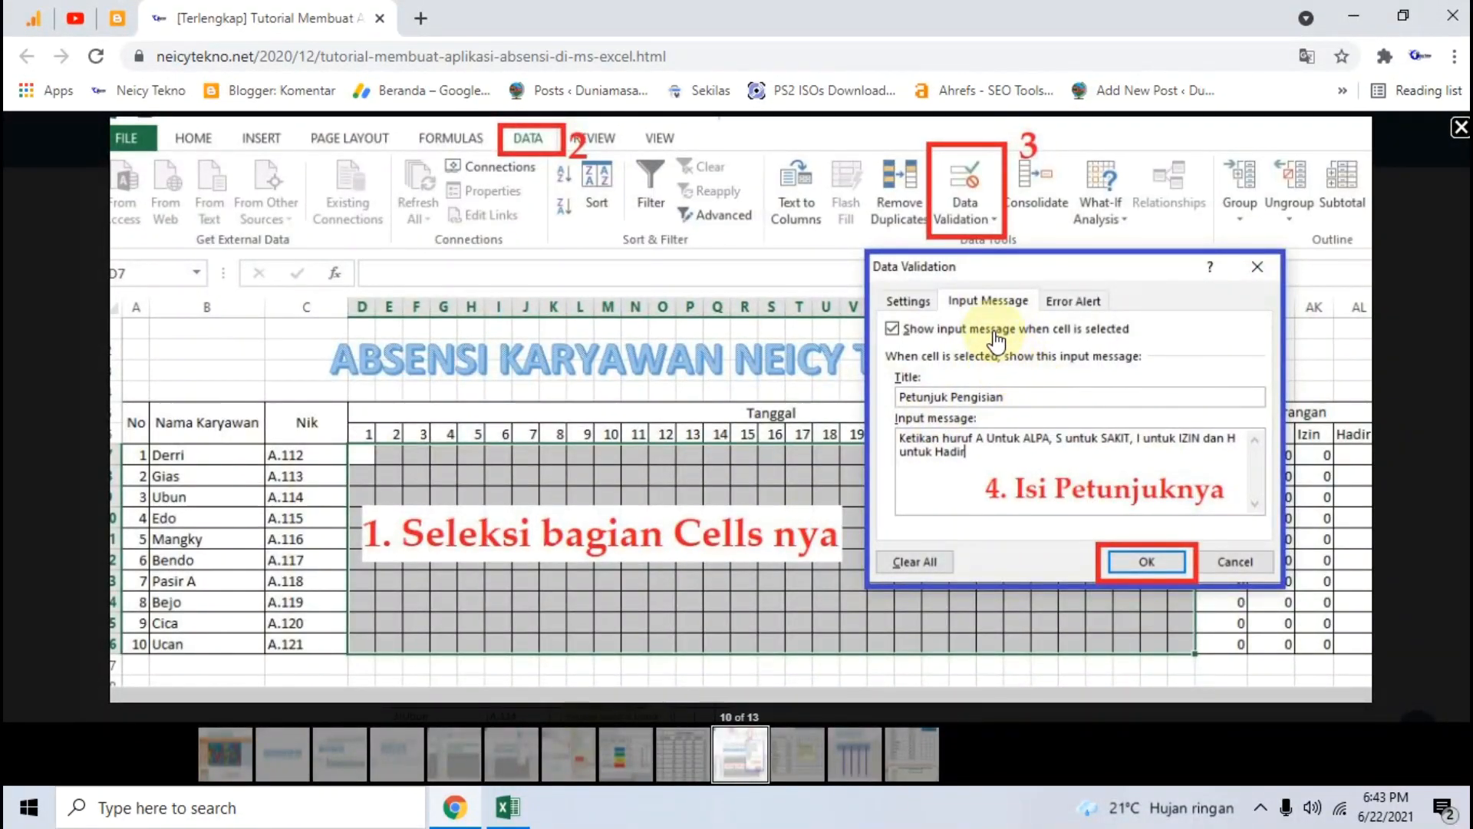
pyautogui.click(507, 807)
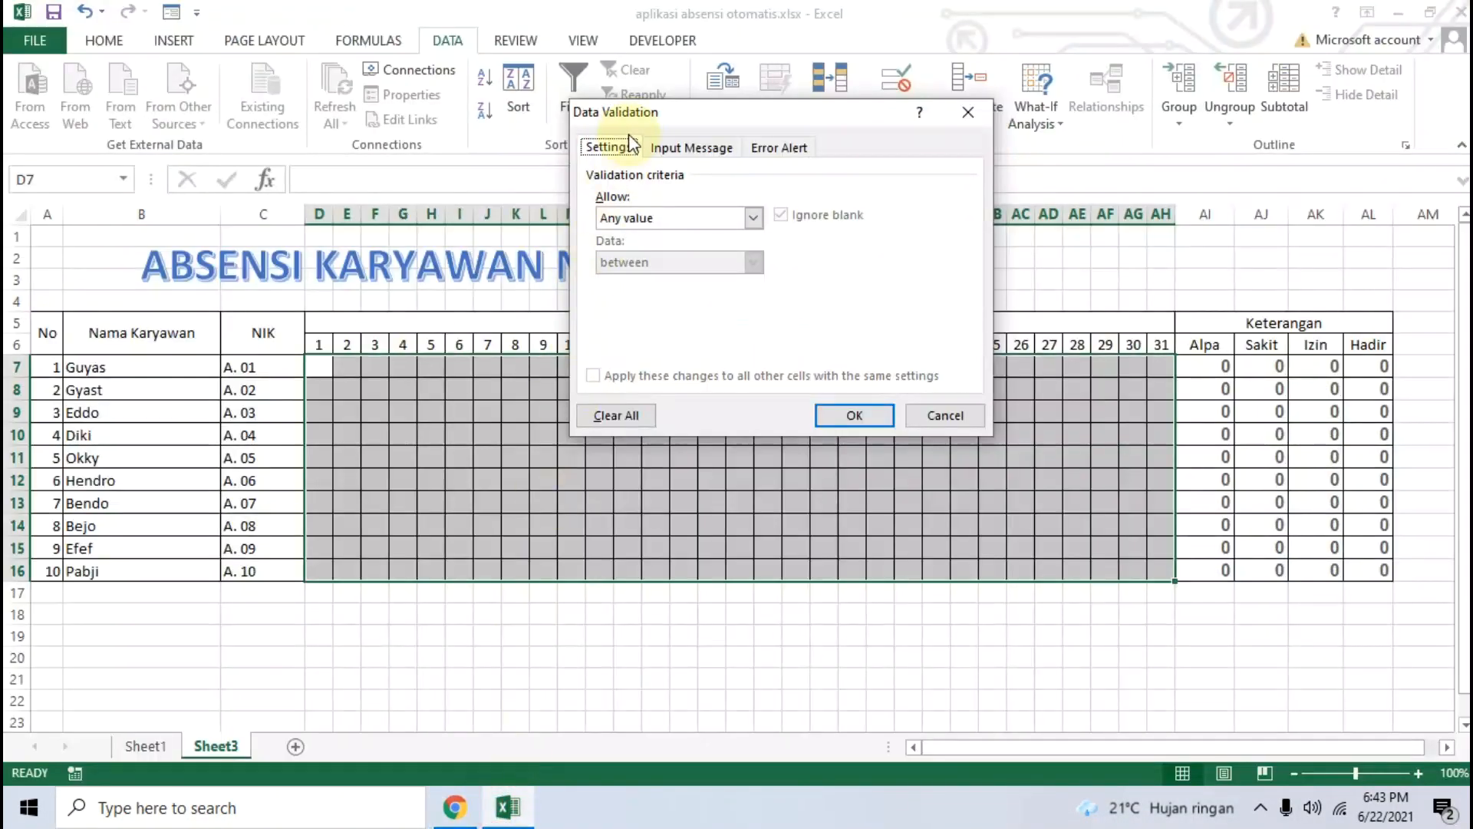
pyautogui.click(691, 148)
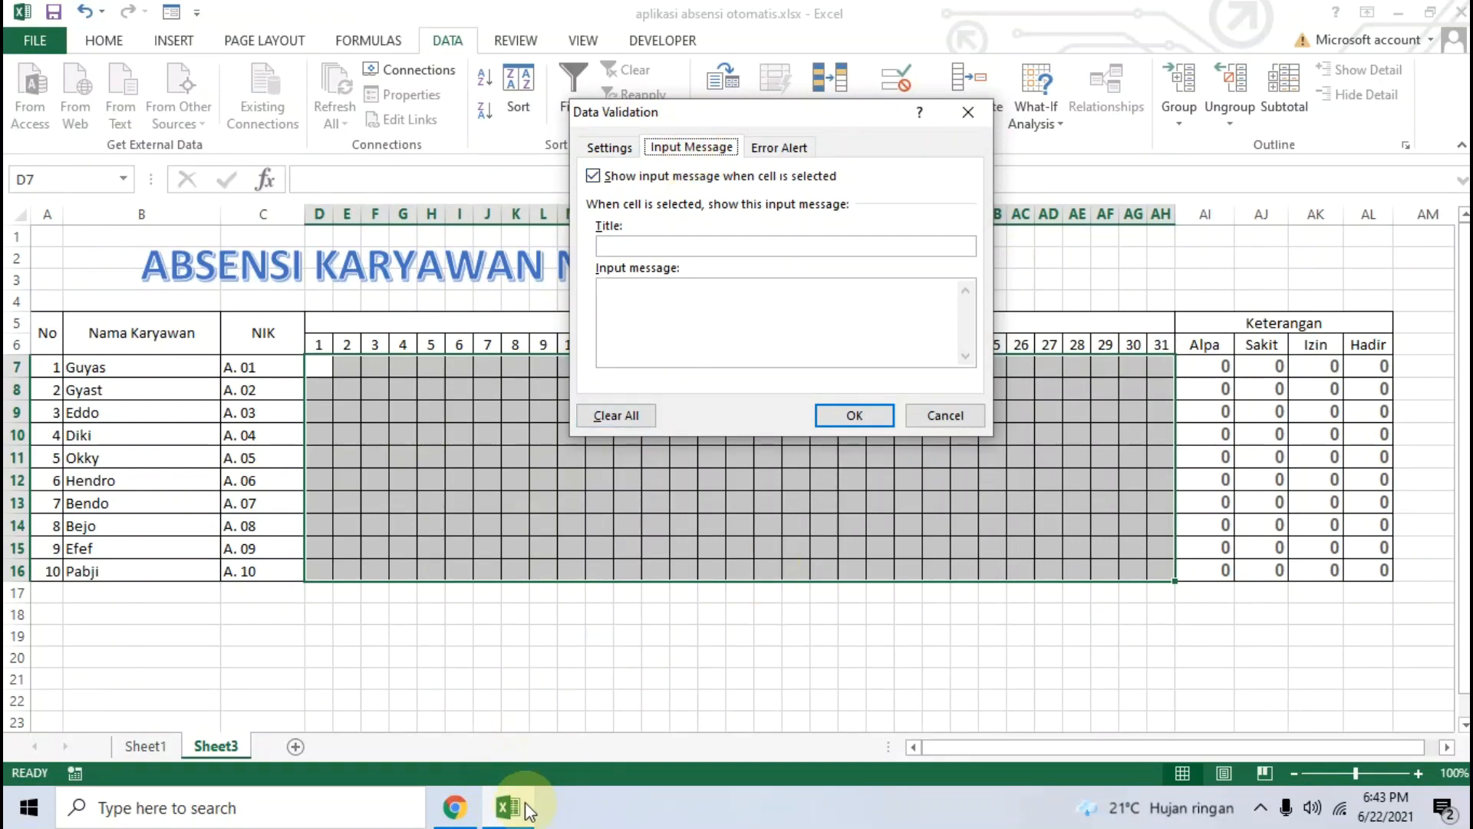
pyautogui.click(456, 810)
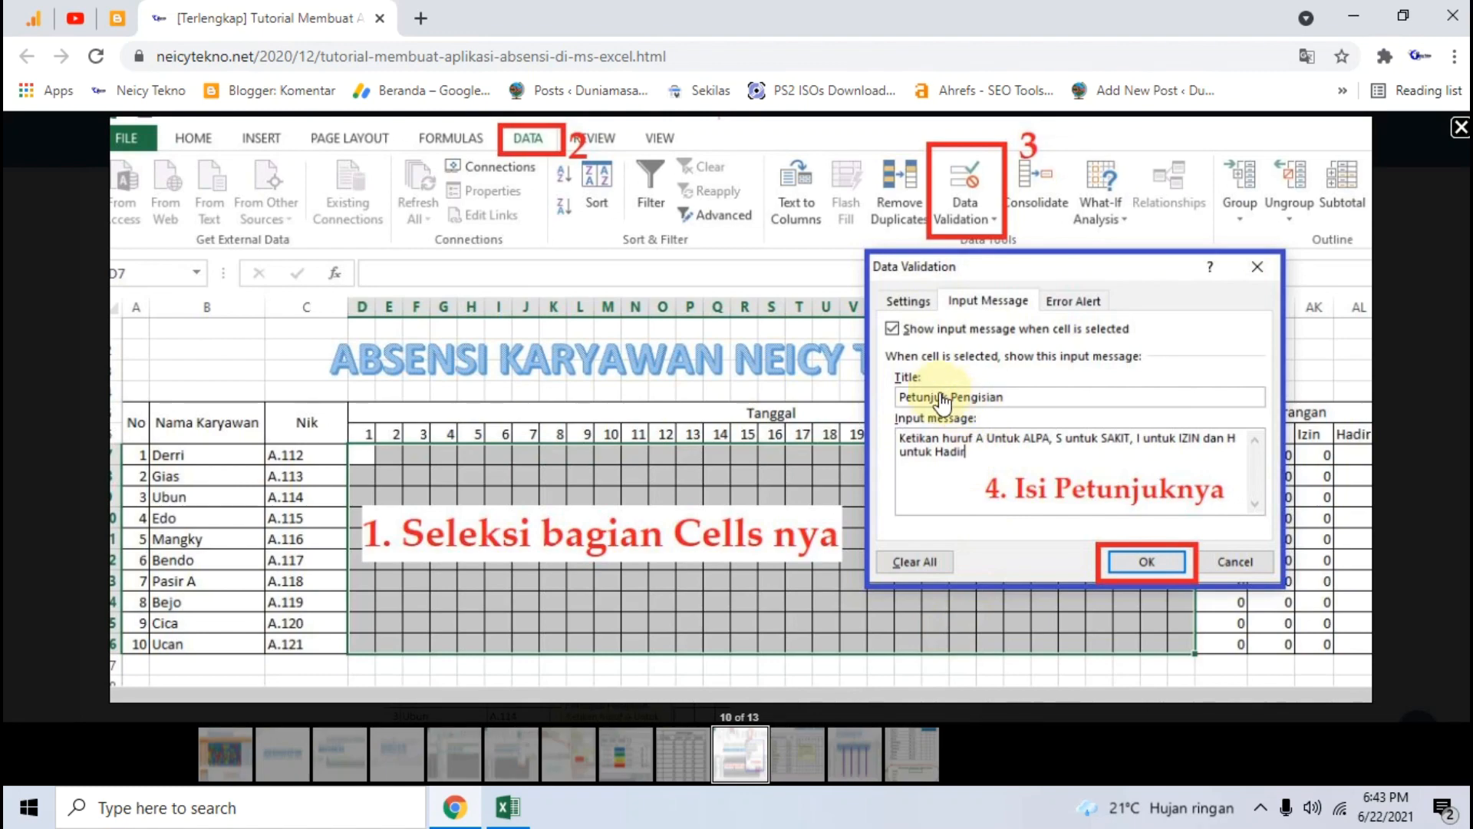
pyautogui.click(508, 806)
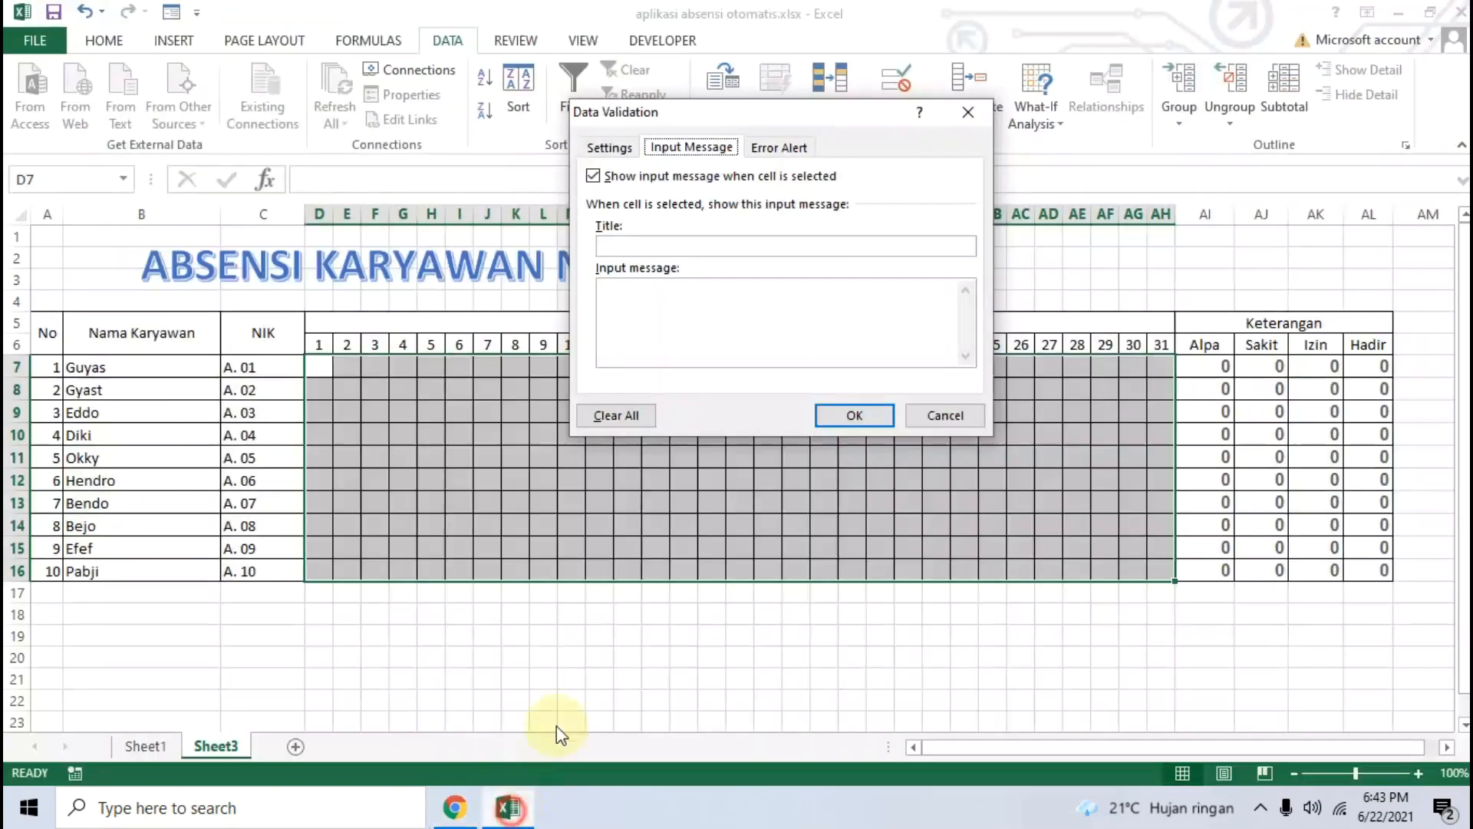
pyautogui.click(681, 242)
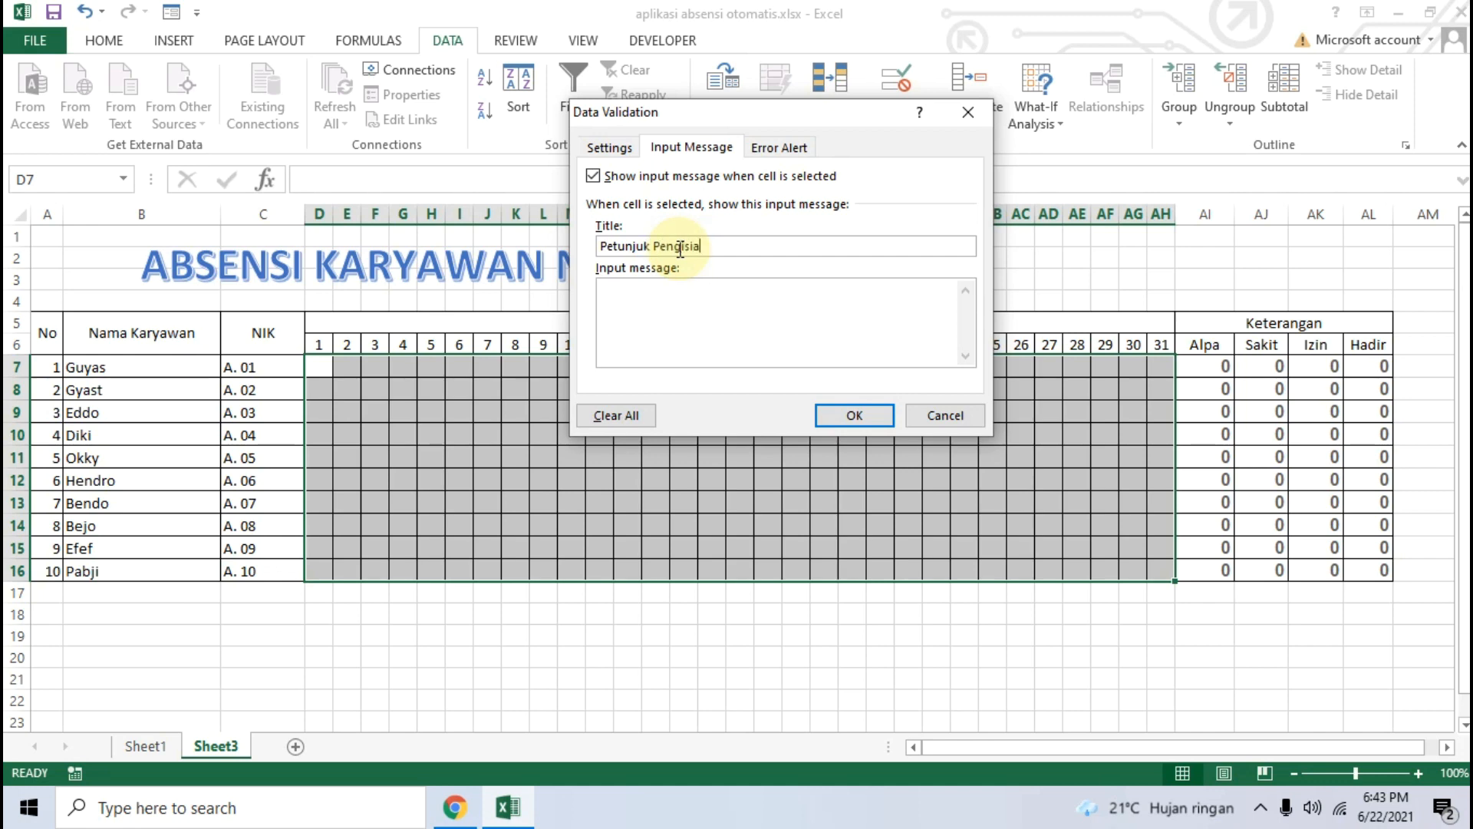
pyautogui.write('Petunjuk Pengisian')
# Step: Enter the input message "Ketik Huruf A untuk Alpa, S Untuk Sakit, I untuk Izin dan H untuk Hadir.", apply it and check M12 and D7
pyautogui.click(687, 314)
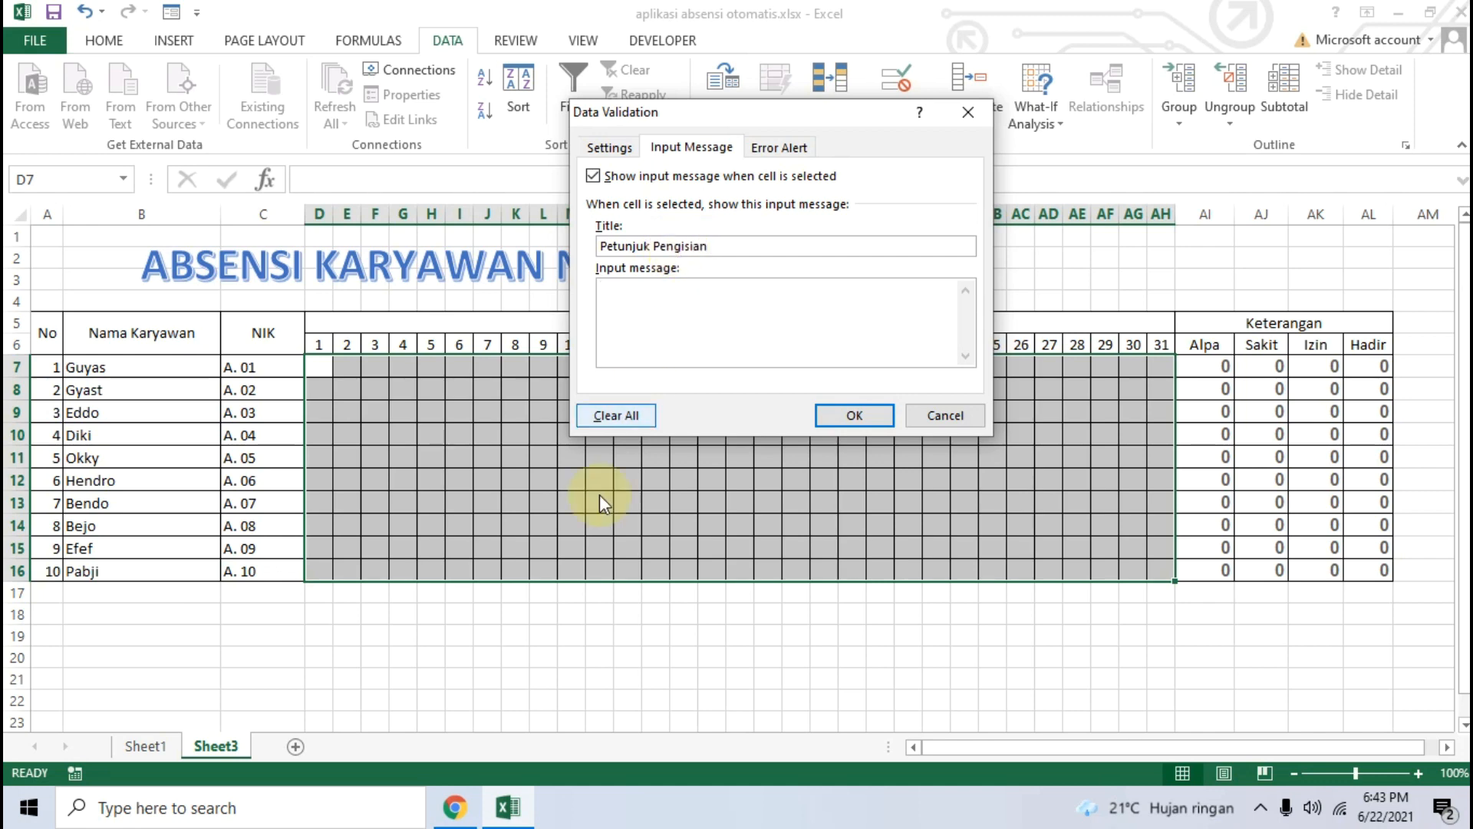
pyautogui.click(453, 806)
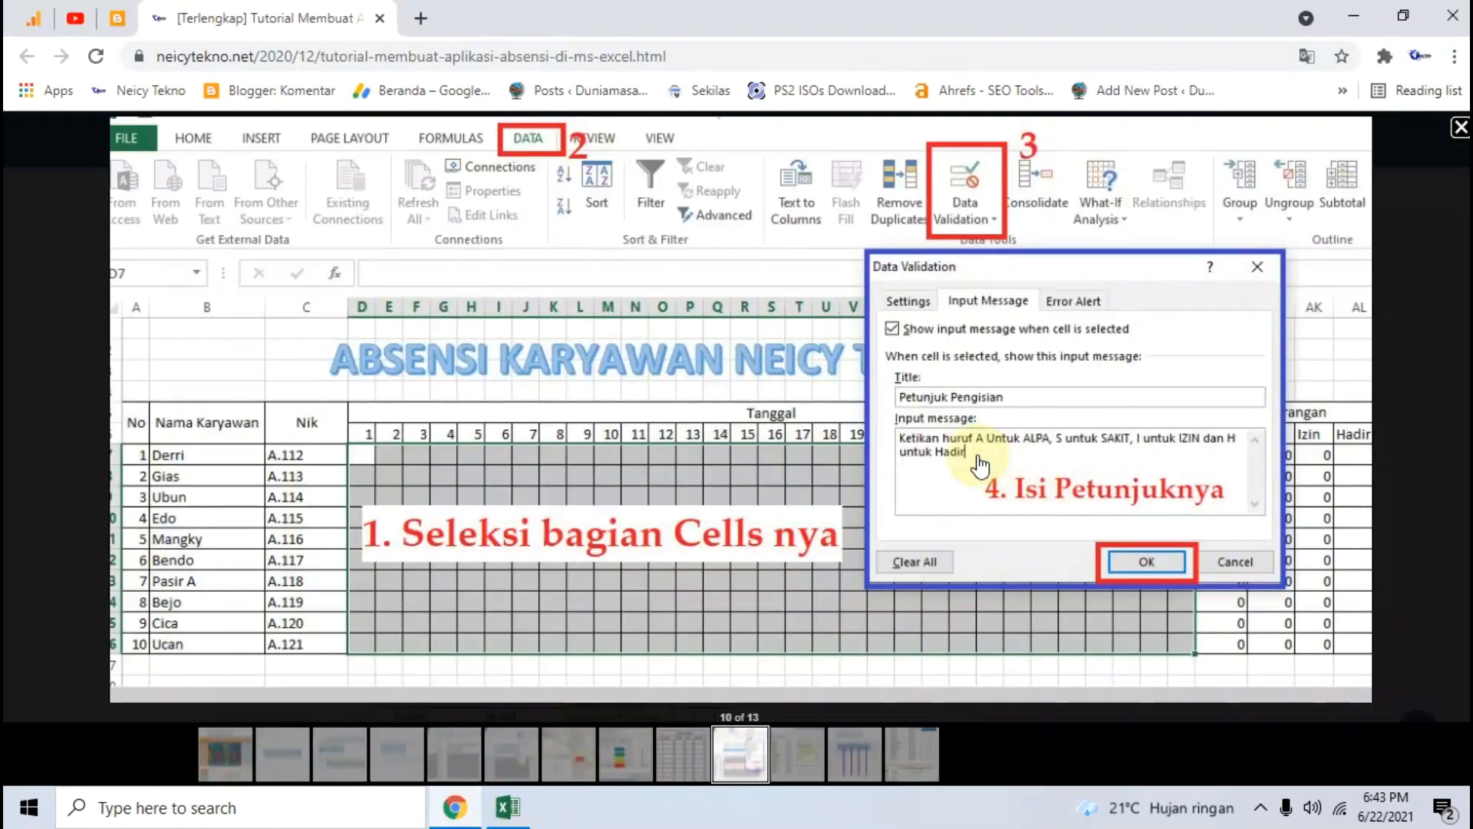
pyautogui.click(508, 806)
pyautogui.write('Ketik ')
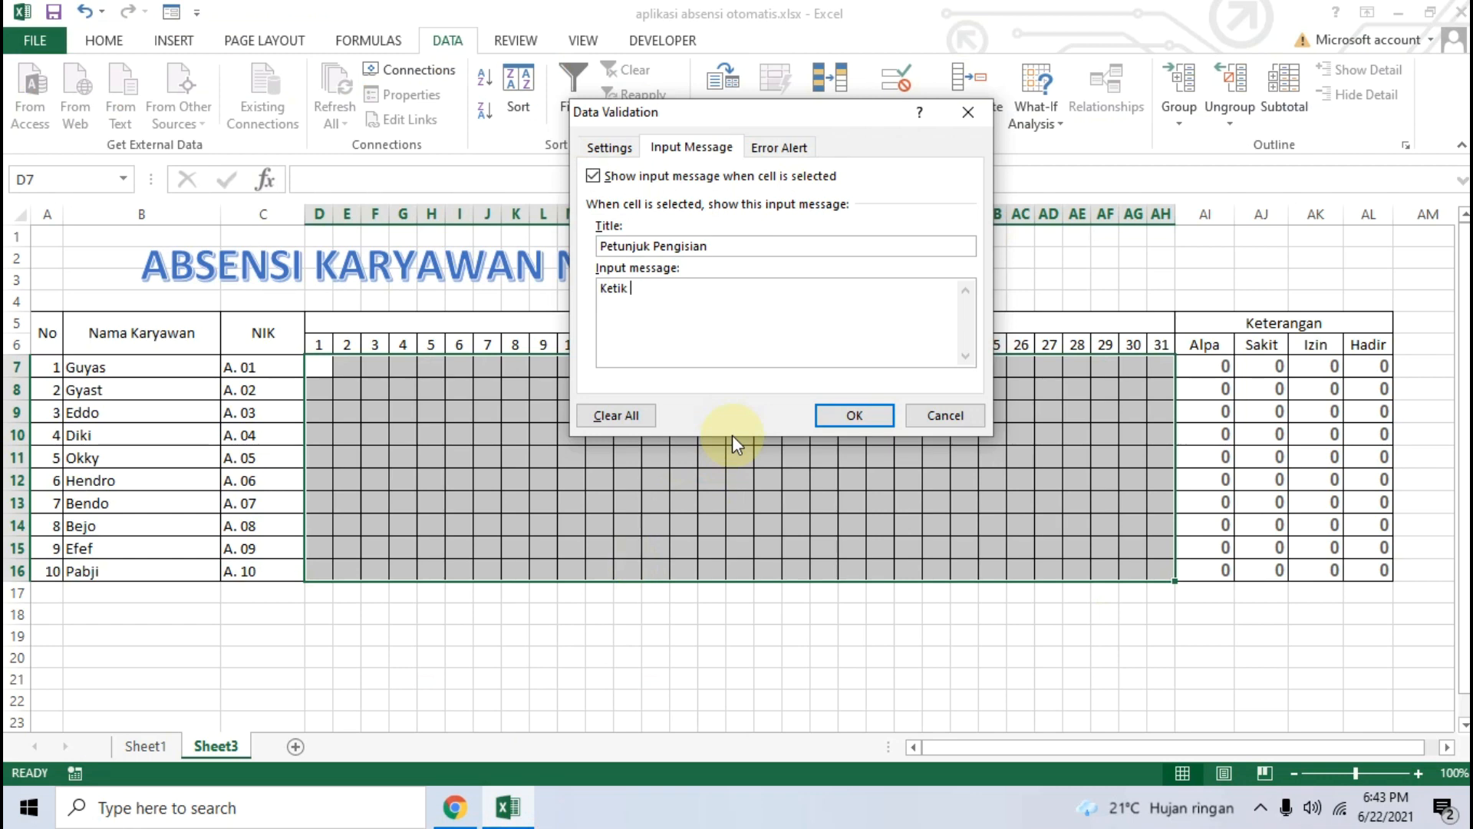
pyautogui.write('Huruf A untuk Alpa, S Untuk Sakit, I untuk Izin dan H u')
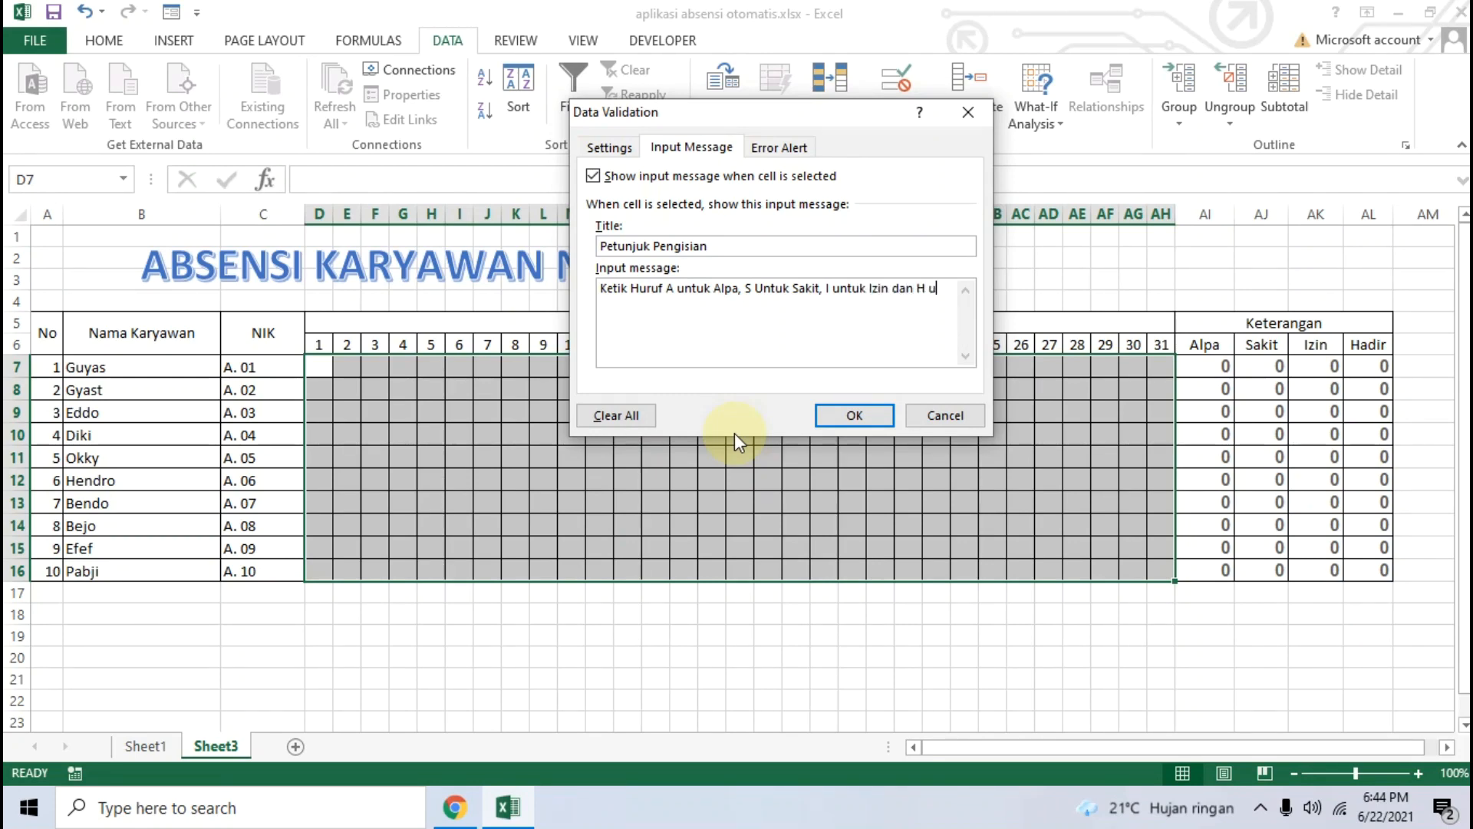
pyautogui.write('ntuk Hadir.')
pyautogui.click(459, 804)
pyautogui.click(459, 805)
pyautogui.click(862, 415)
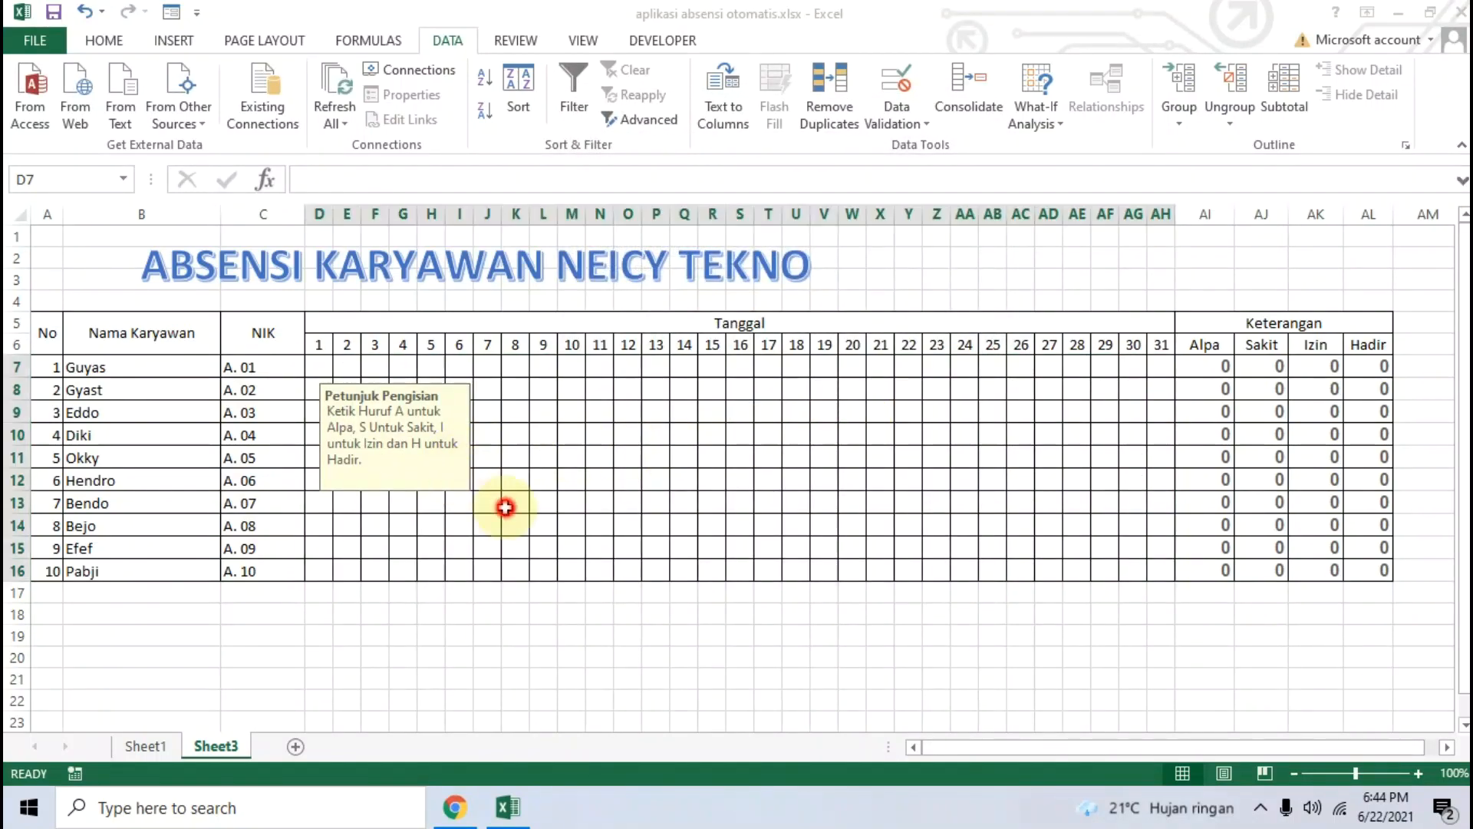
pyautogui.click(567, 474)
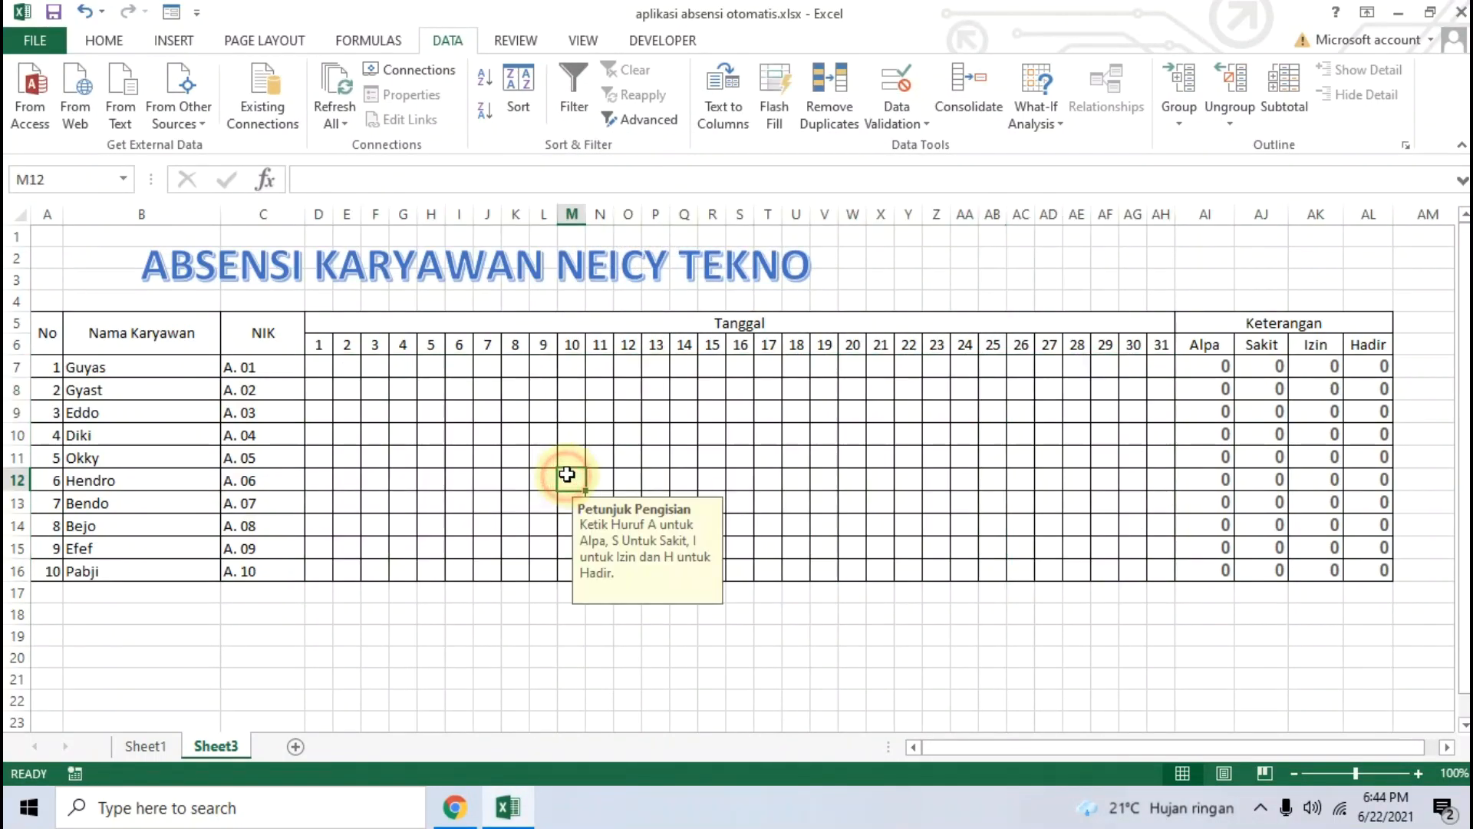
pyautogui.click(317, 366)
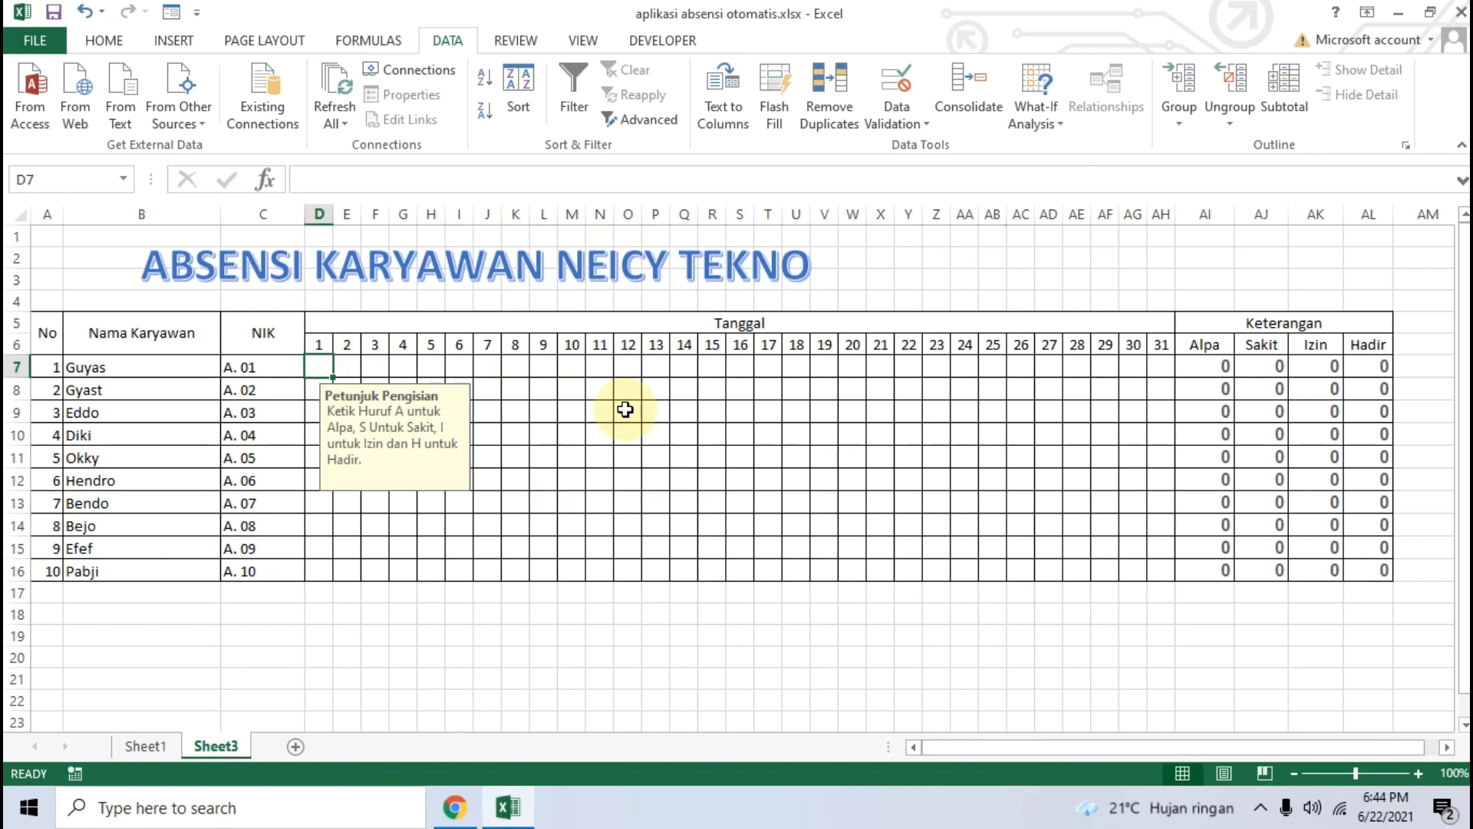
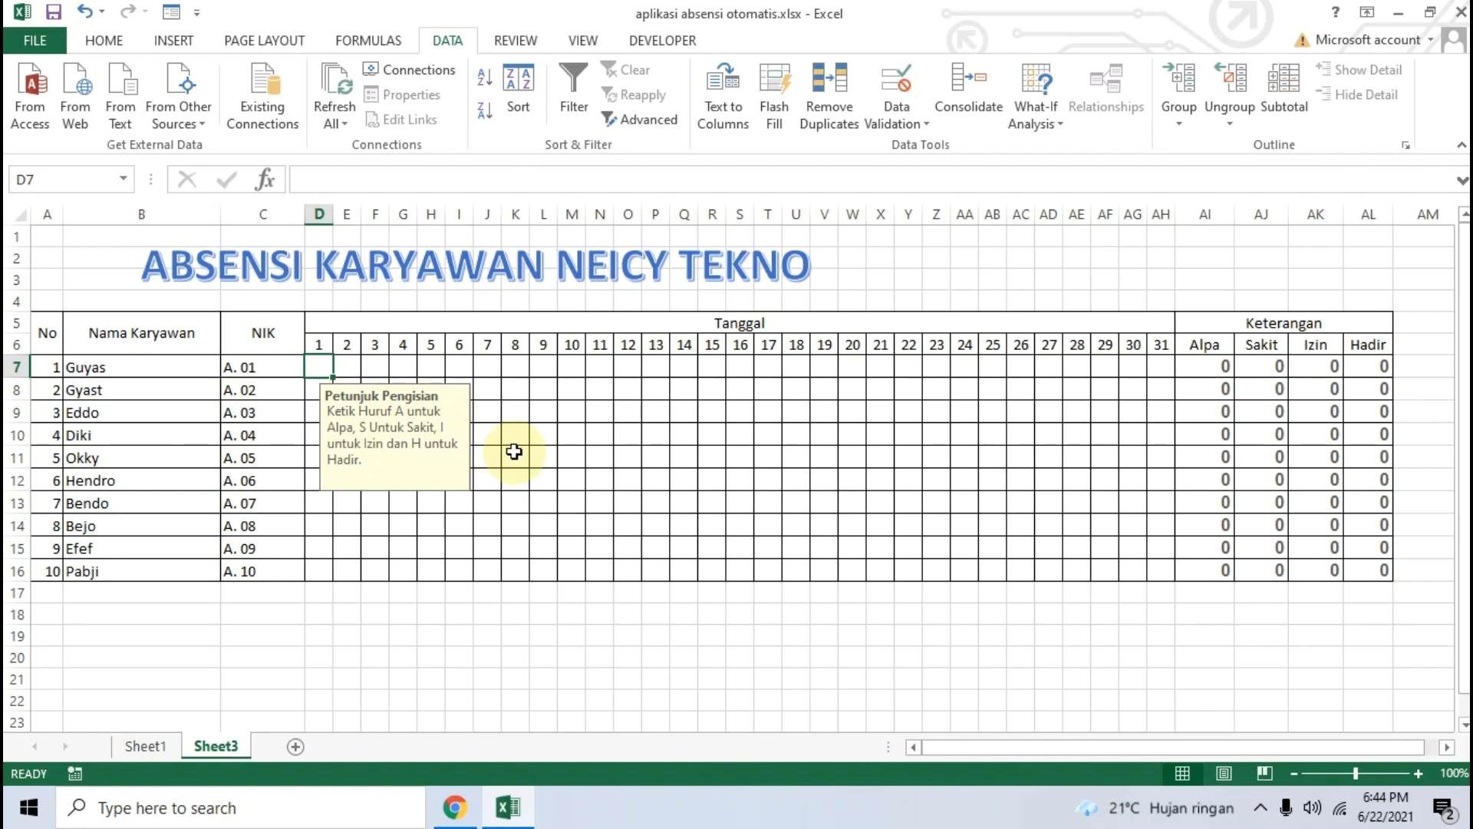
# Step: Read the article's fourth stage in Chrome on creating the attendance percentage and enlarge its %Kehadiran screenshot
pyautogui.click(459, 806)
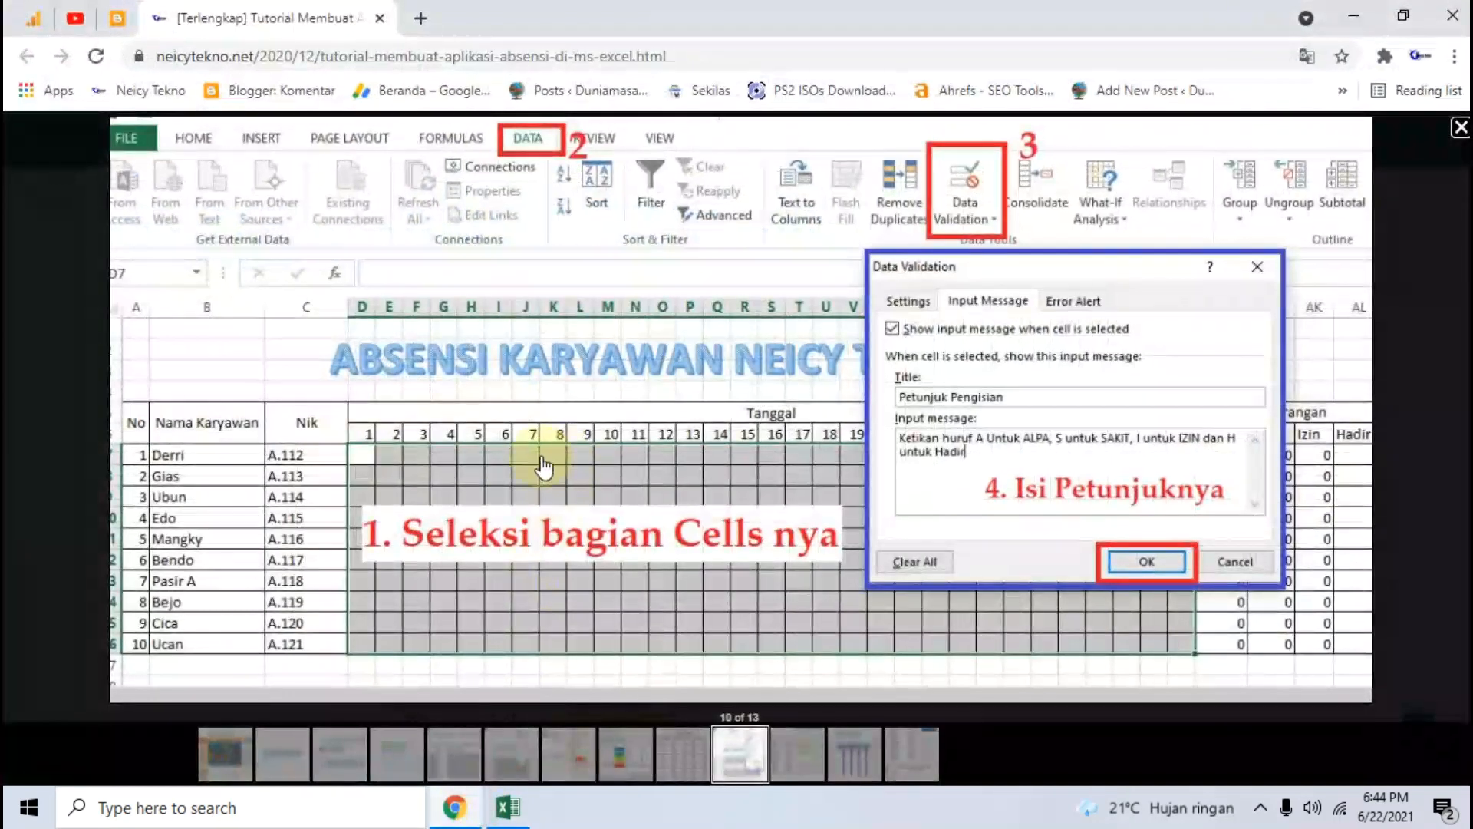
pyautogui.click(74, 472)
pyautogui.scroll(-4, 486, 553)
pyautogui.scroll(-5, 484, 554)
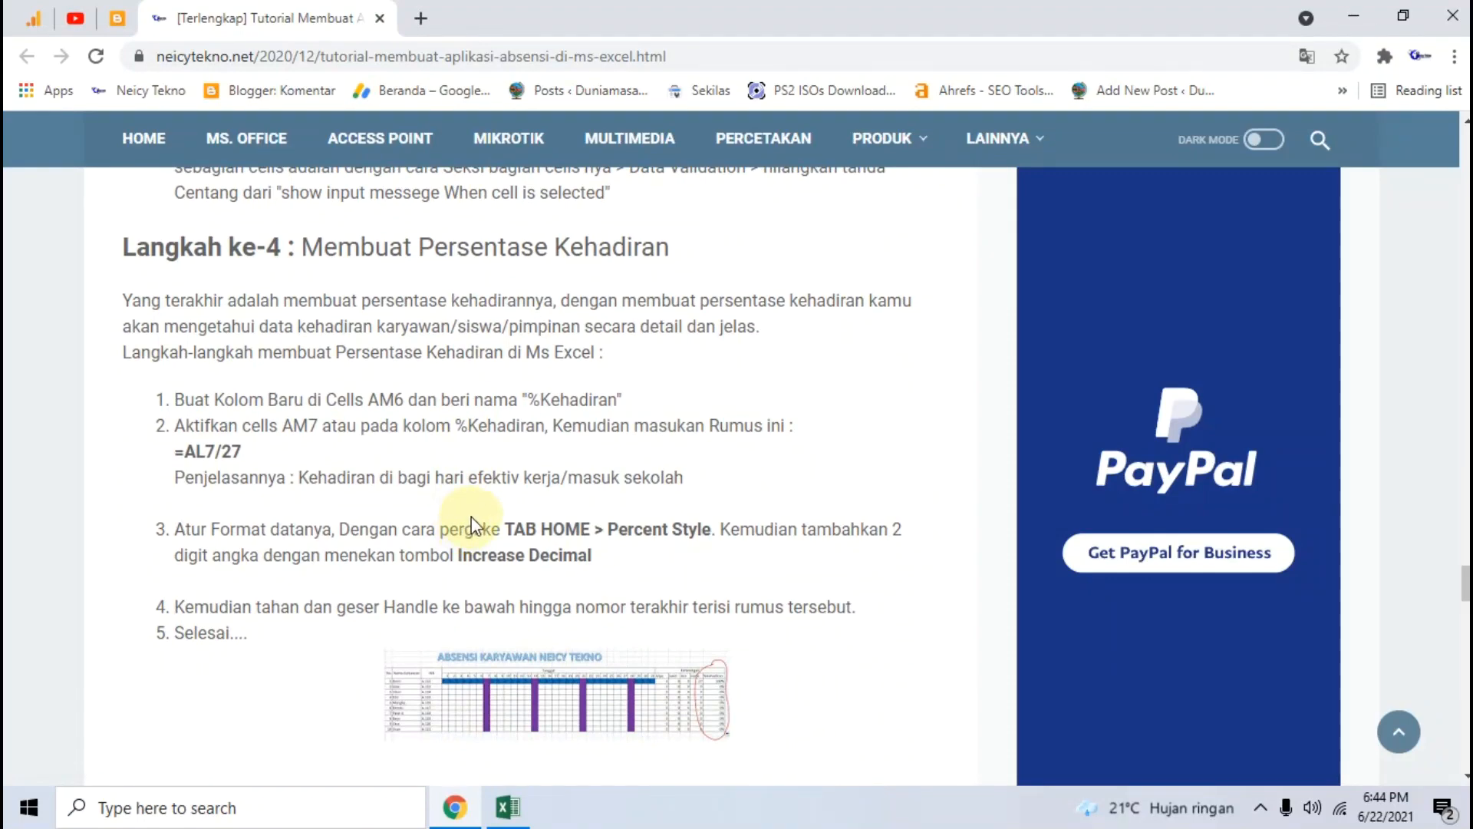
pyautogui.scroll(-3, 648, 517)
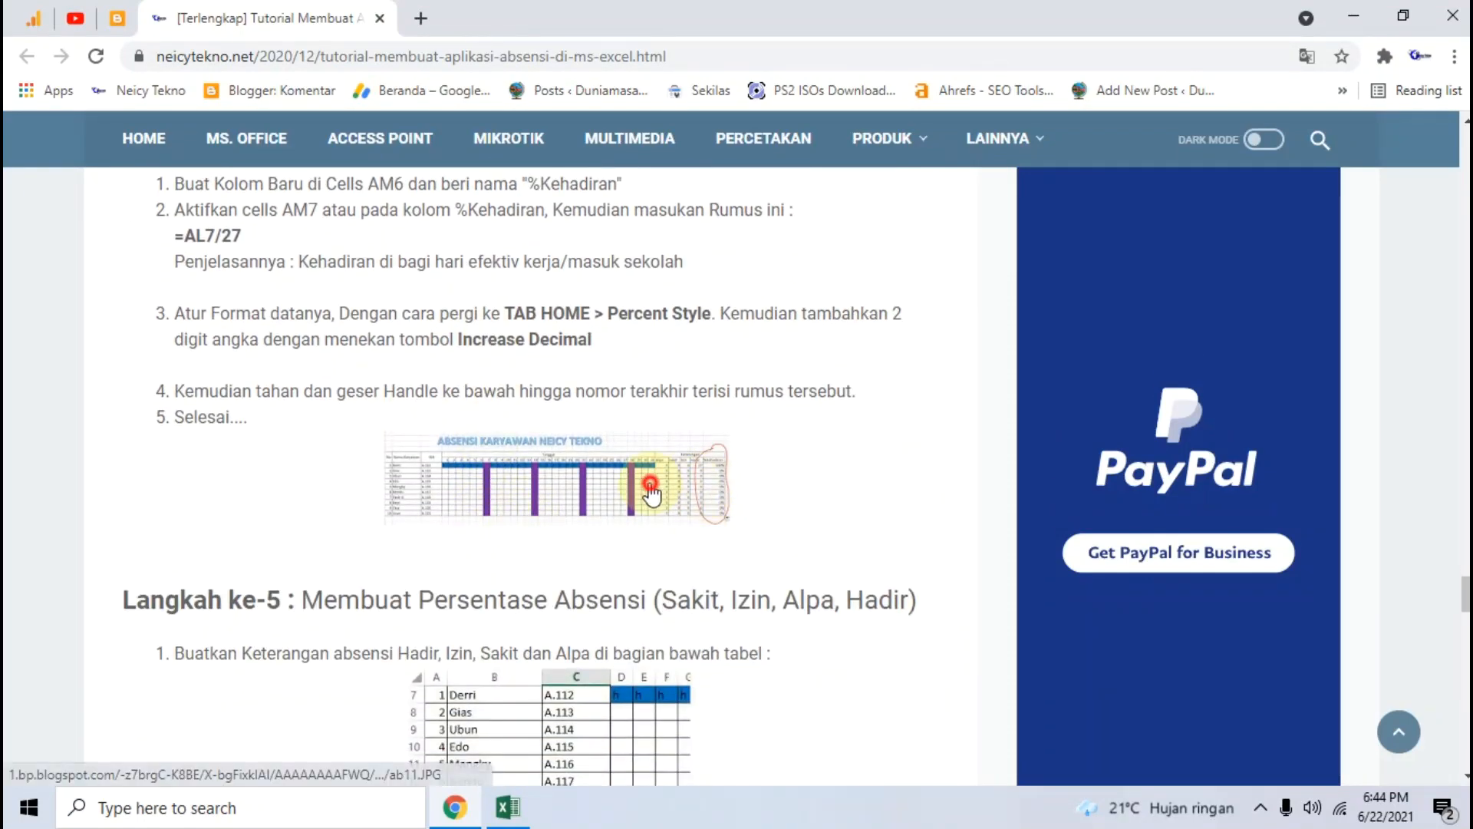
pyautogui.click(652, 492)
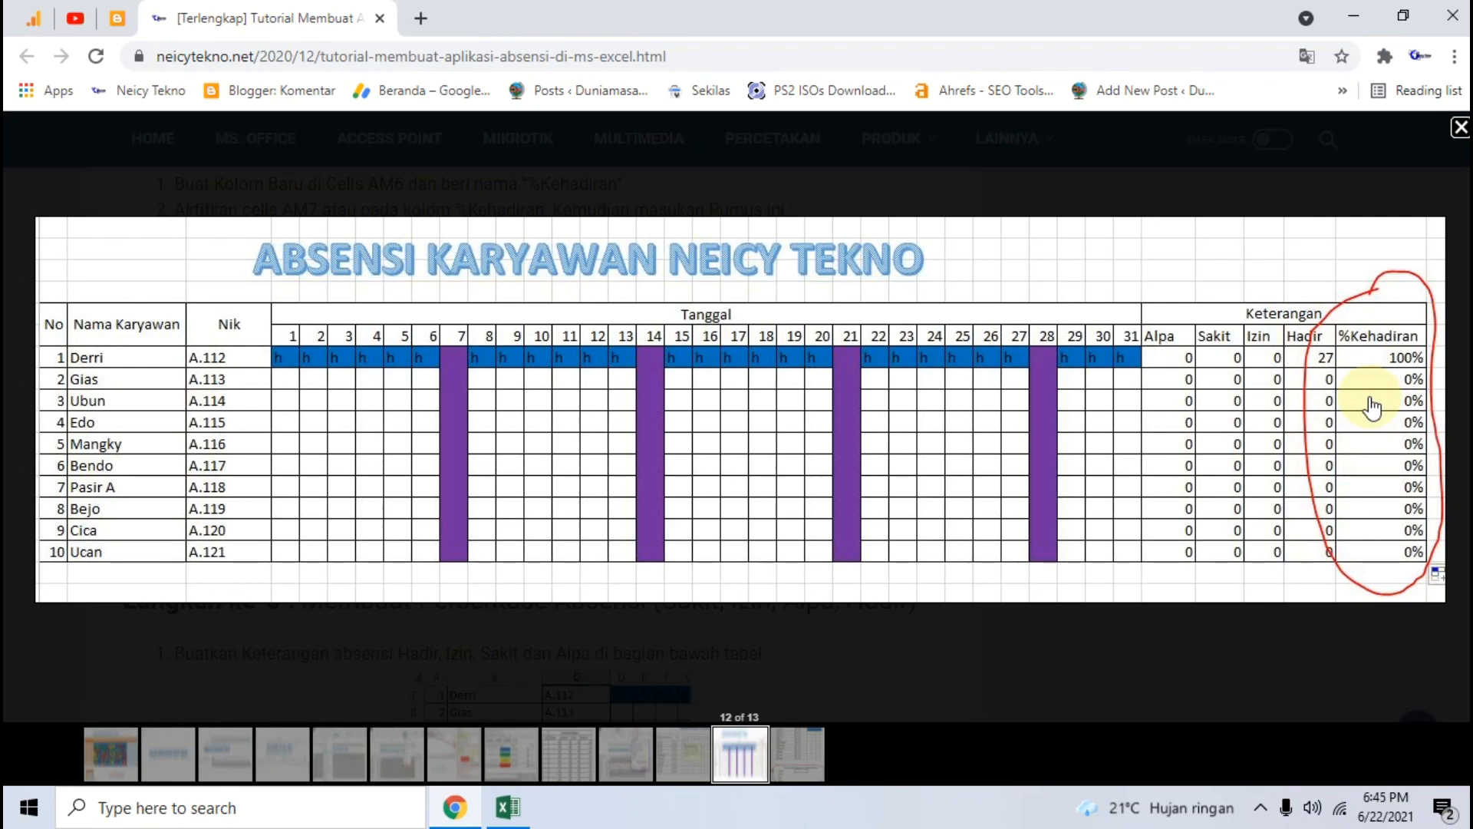
# Step: Switch to Excel, add the heading "%Kehadiran" in cell AM6 and widen column AM to fit it
pyautogui.click(508, 807)
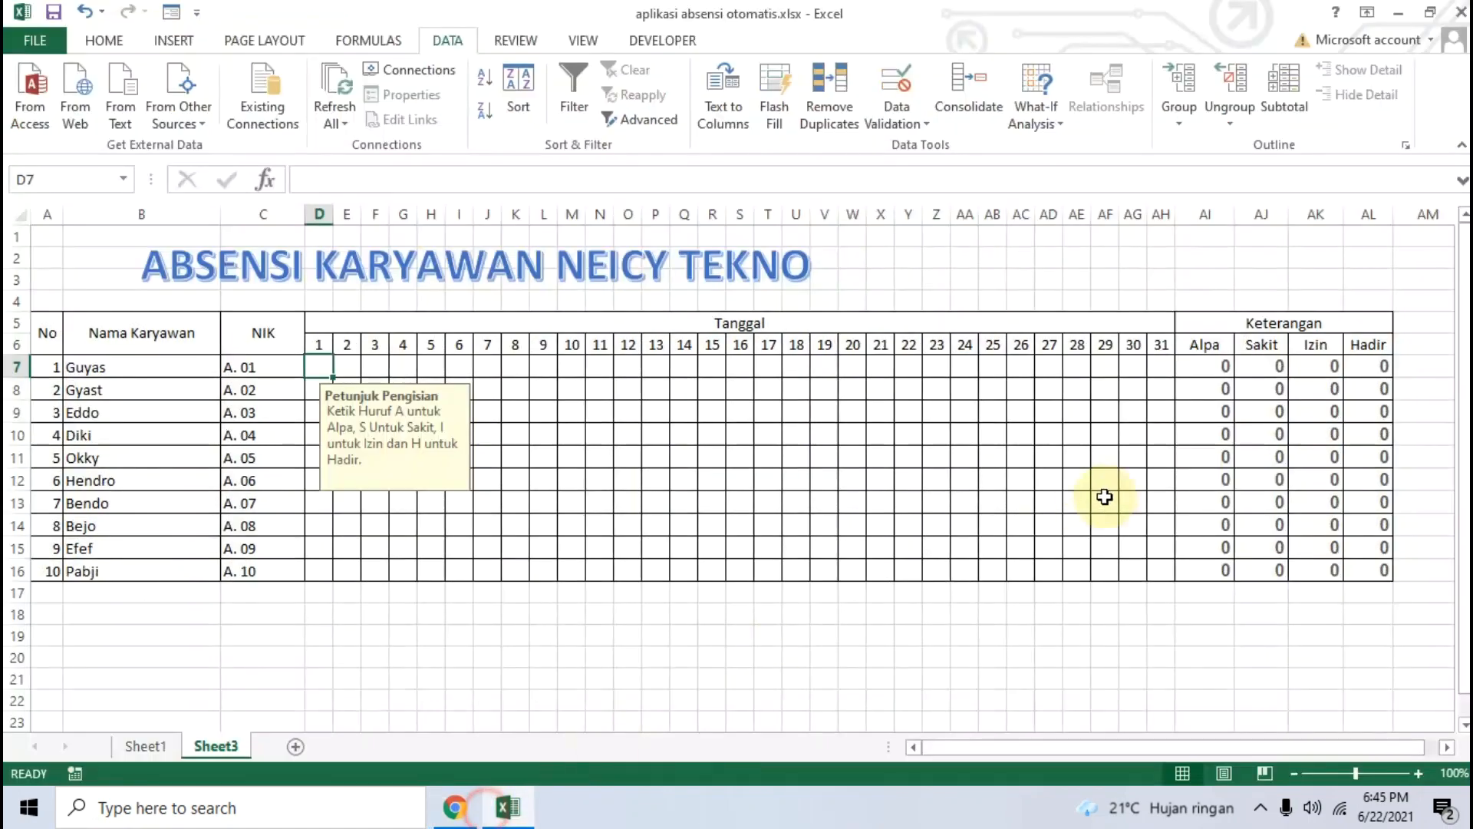
pyautogui.click(1421, 343)
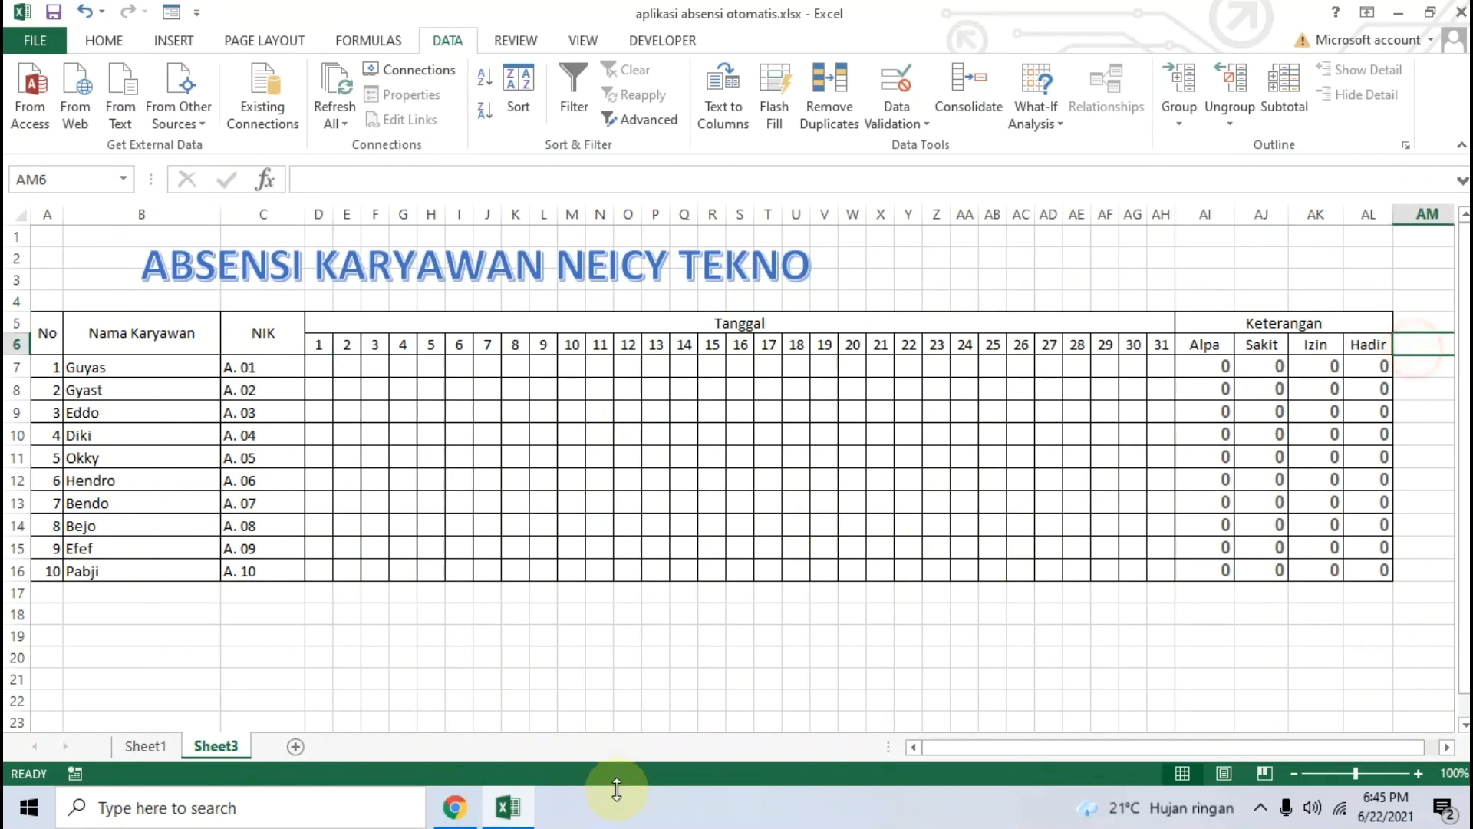
pyautogui.moveTo(938, 748); pyautogui.dragTo(956, 746)
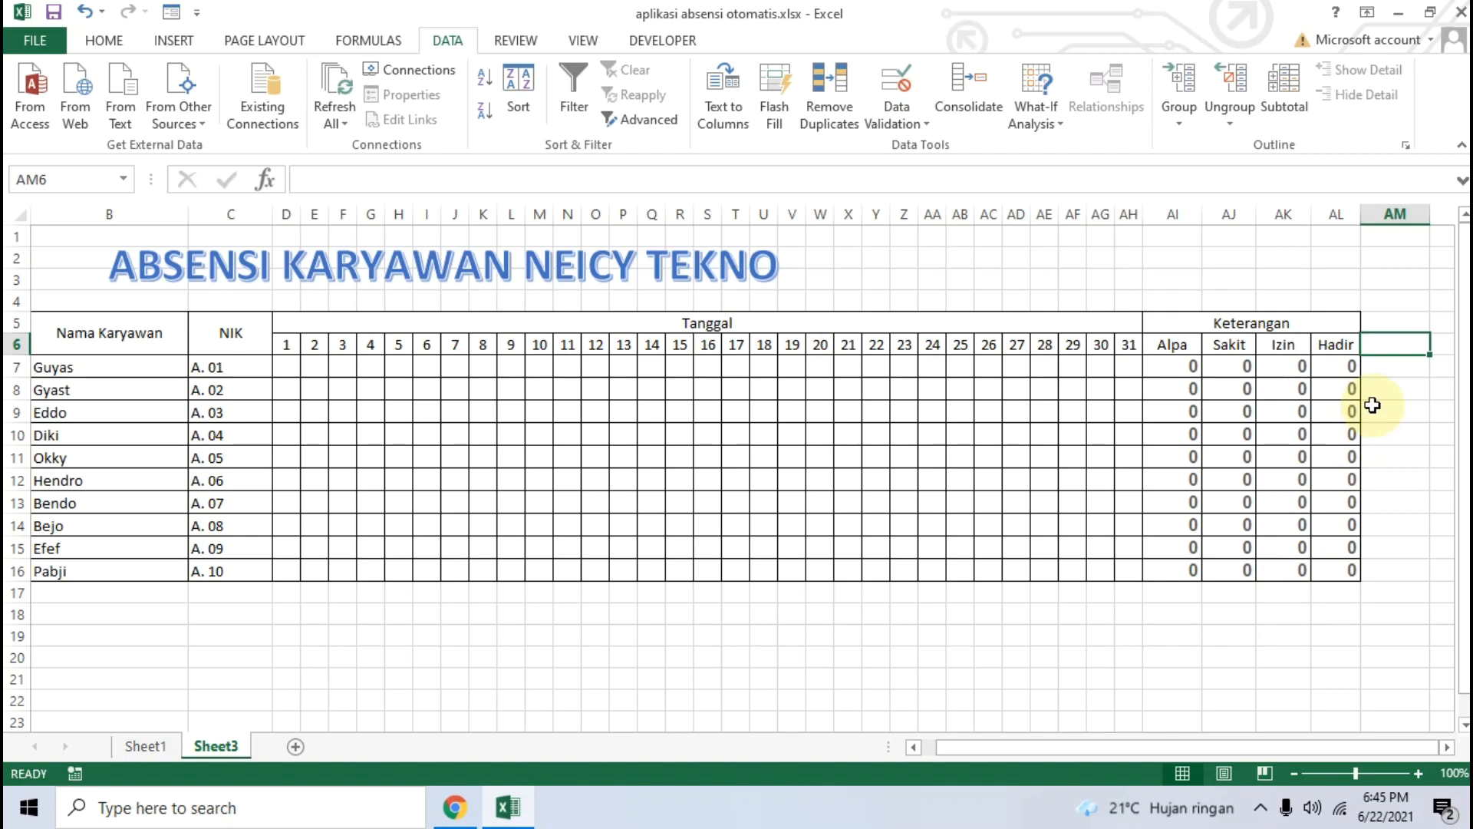
pyautogui.write('%Kehadiran')
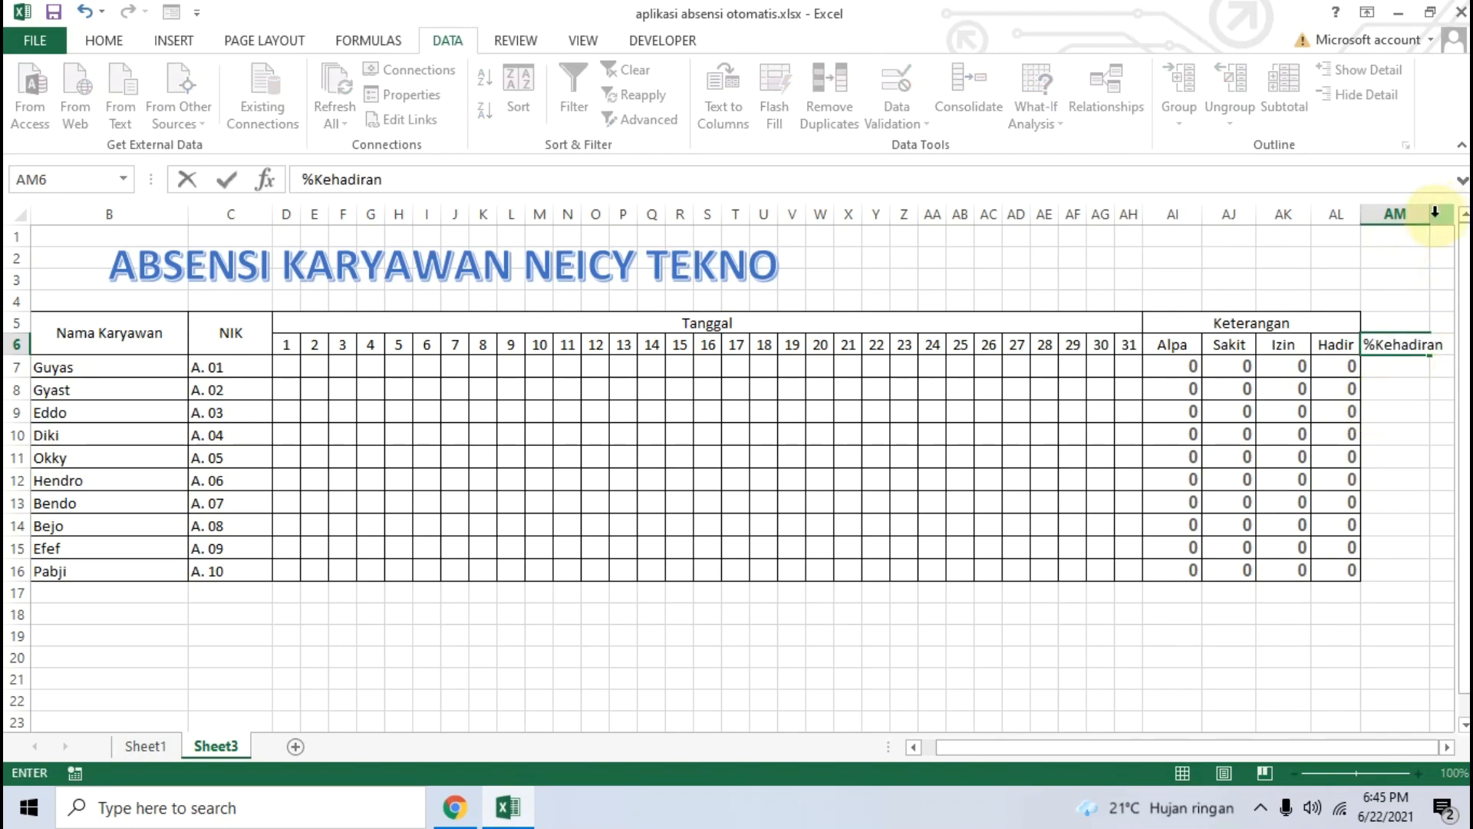
pyautogui.click(1412, 278)
pyautogui.moveTo(1431, 222); pyautogui.dragTo(1451, 215)
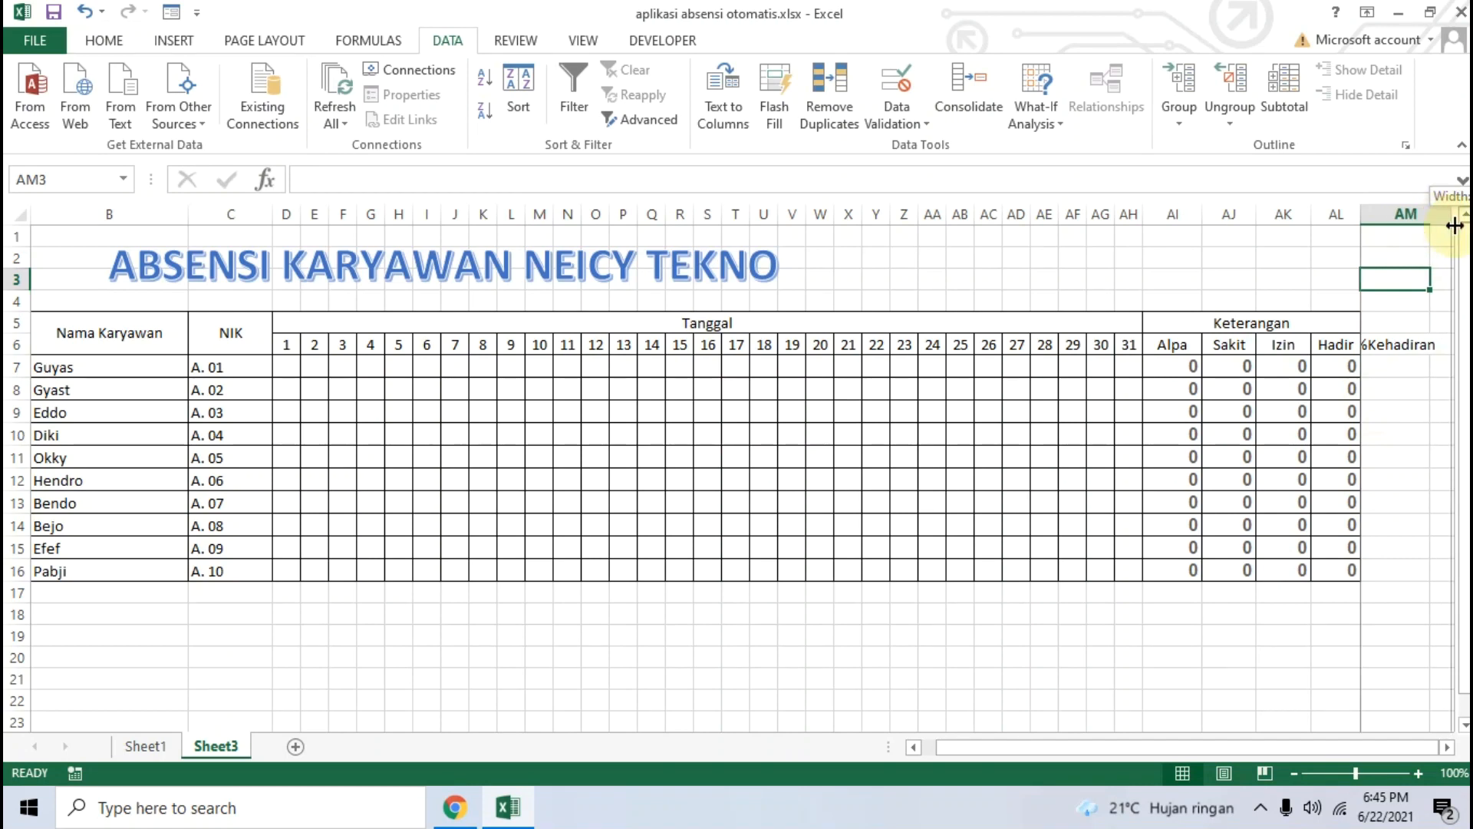
# Step: Extend the merged, centred Keterangan heading in row 5 to cover columns AI through AM
pyautogui.moveTo(1355, 331); pyautogui.dragTo(1386, 323)
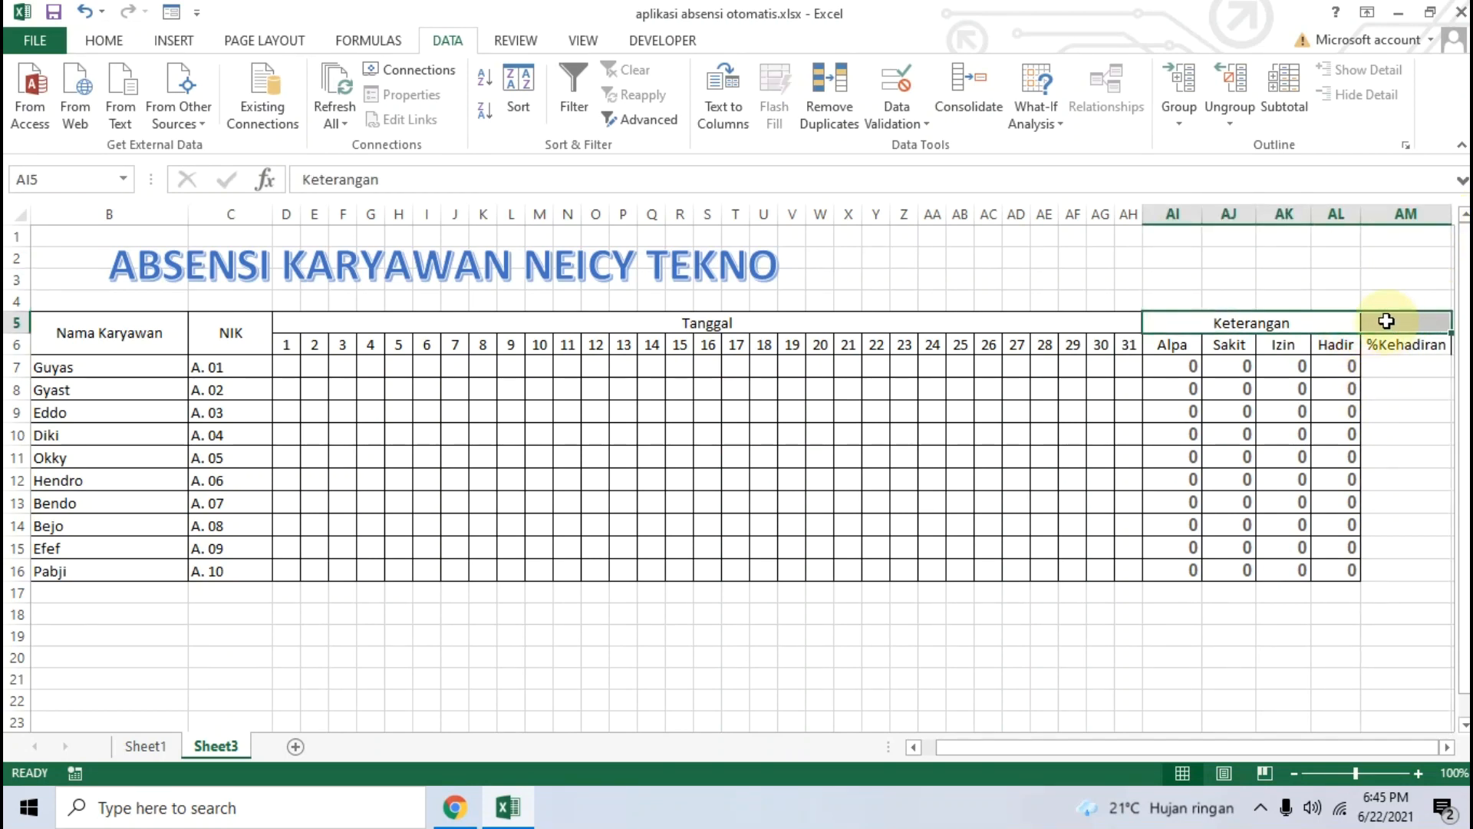
pyautogui.click(103, 40)
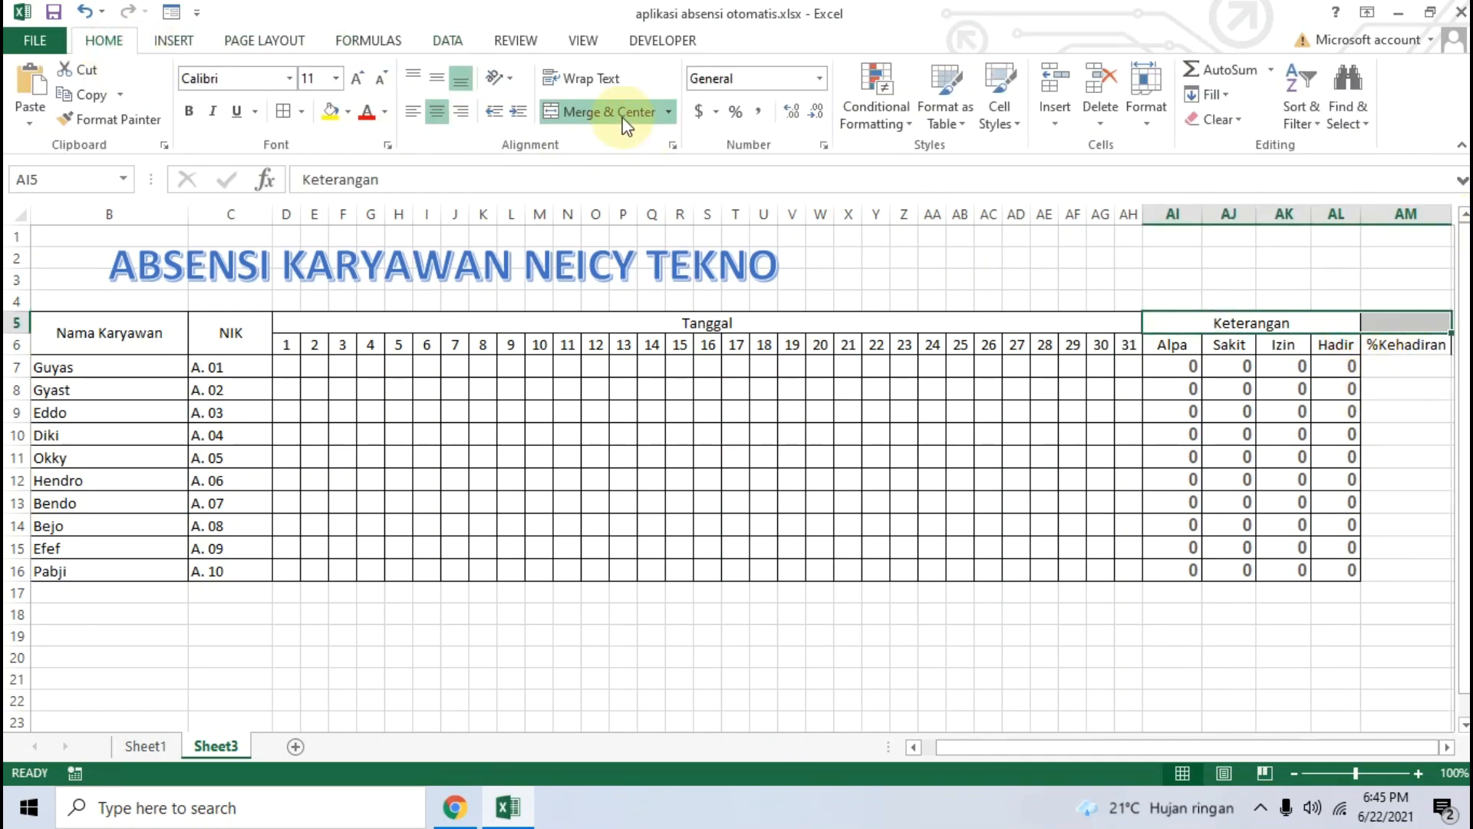
pyautogui.click(611, 113)
pyautogui.click(613, 113)
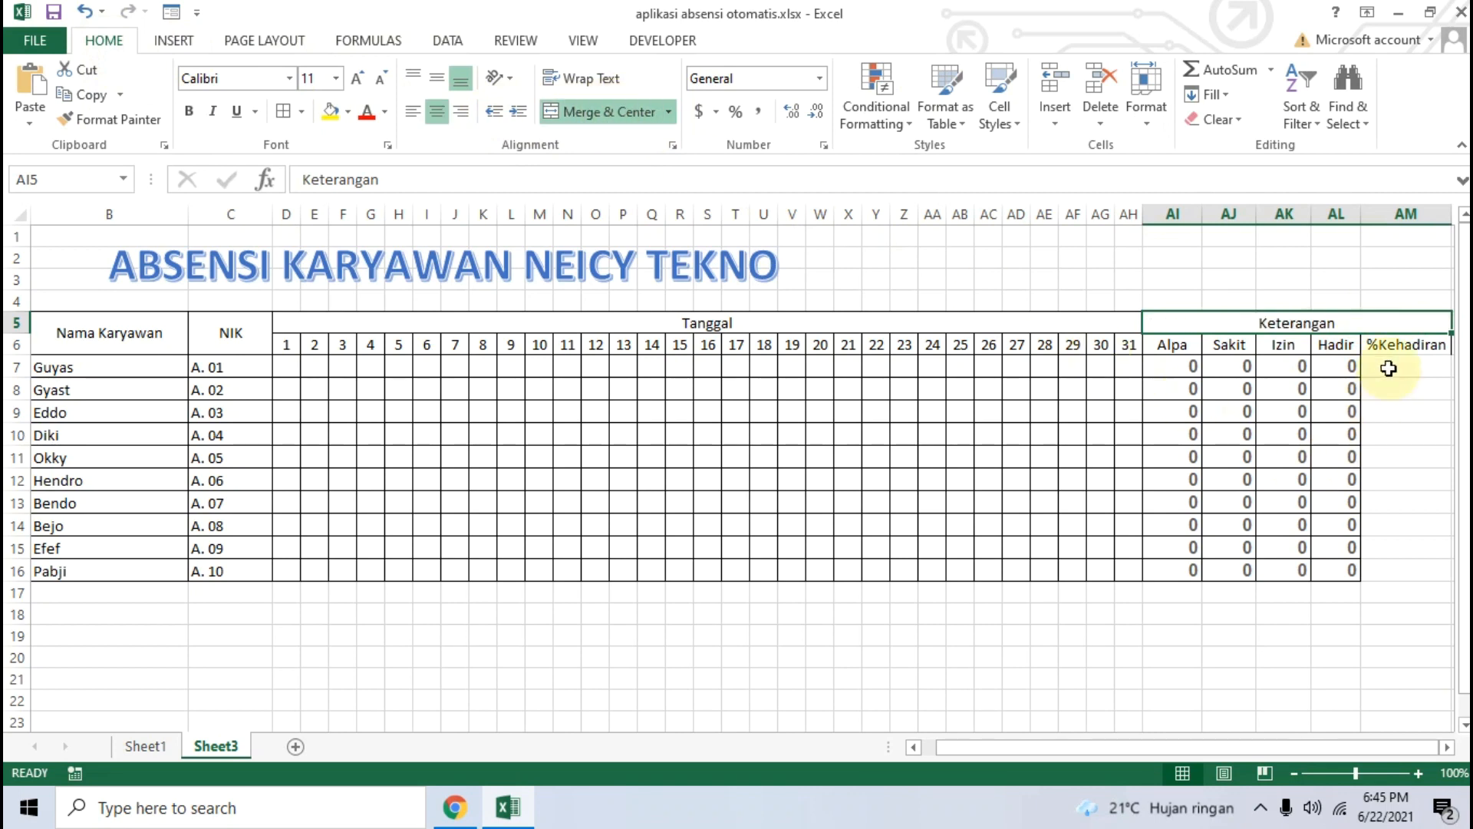
# Step: Apply all borders to the attendance percentage column, cells AM6 to AM16
pyautogui.click(1407, 388)
pyautogui.moveTo(1398, 342); pyautogui.dragTo(1419, 567)
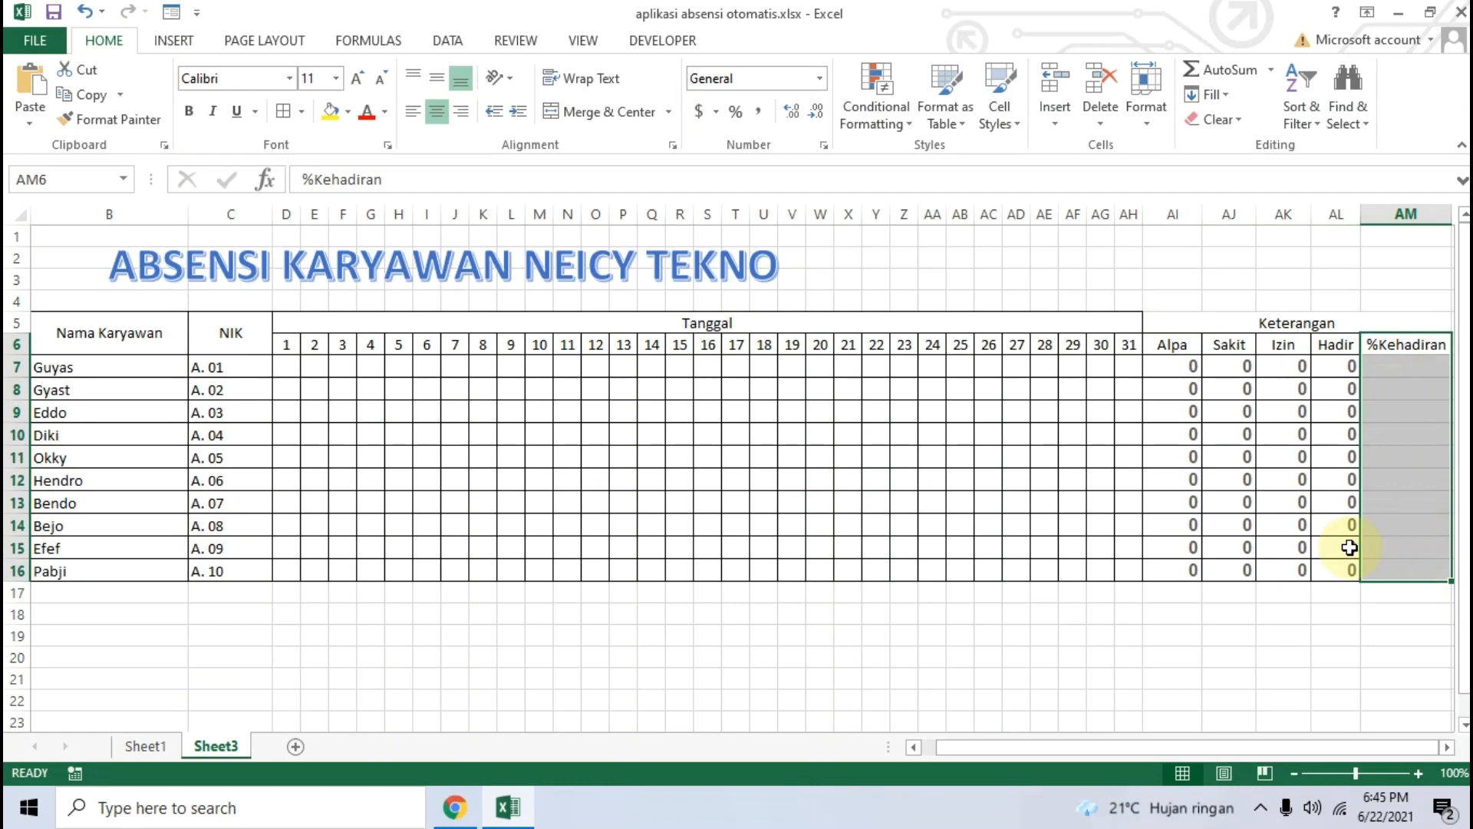
pyautogui.click(283, 112)
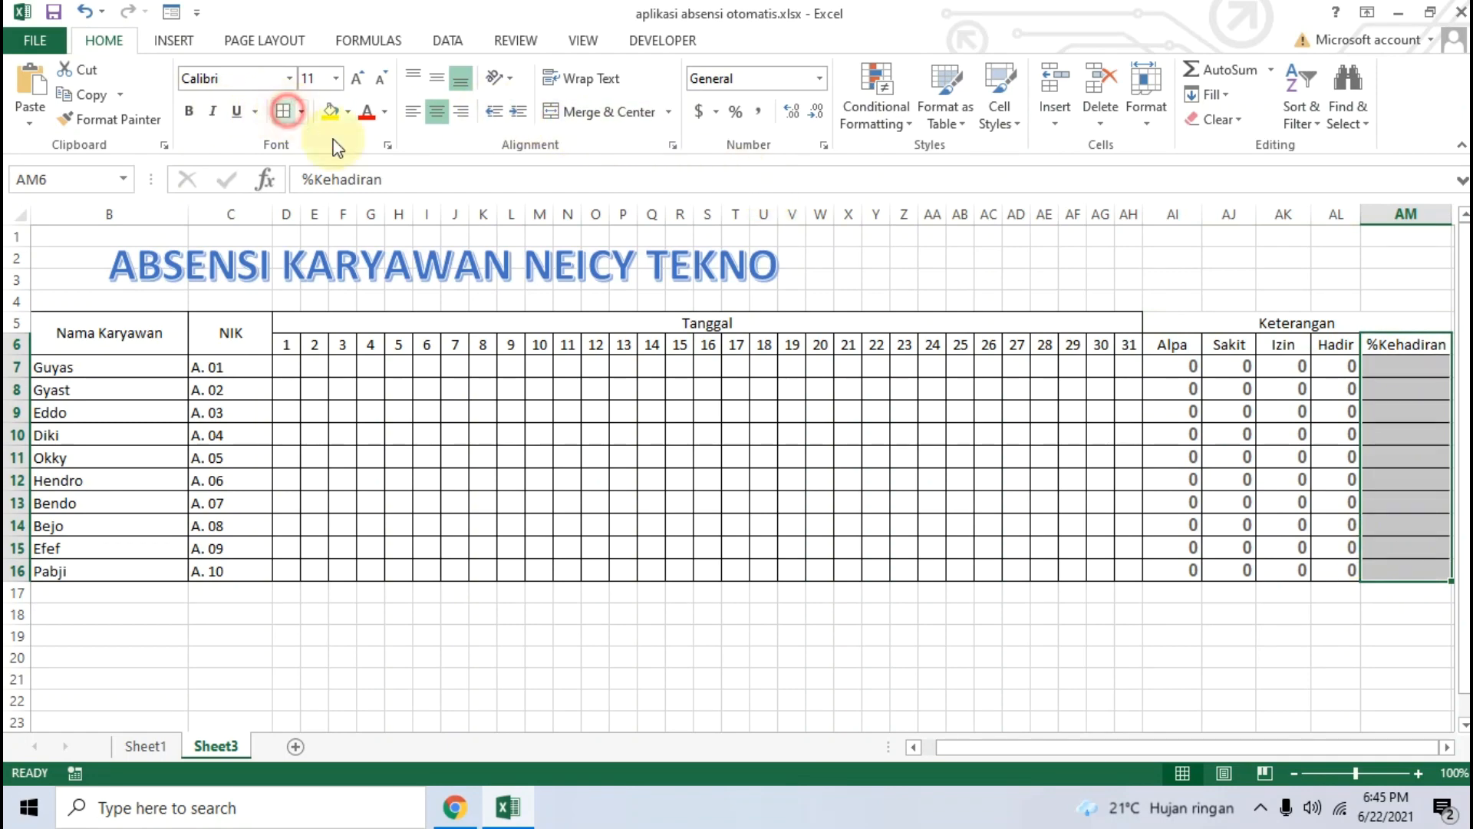
pyautogui.click(1349, 630)
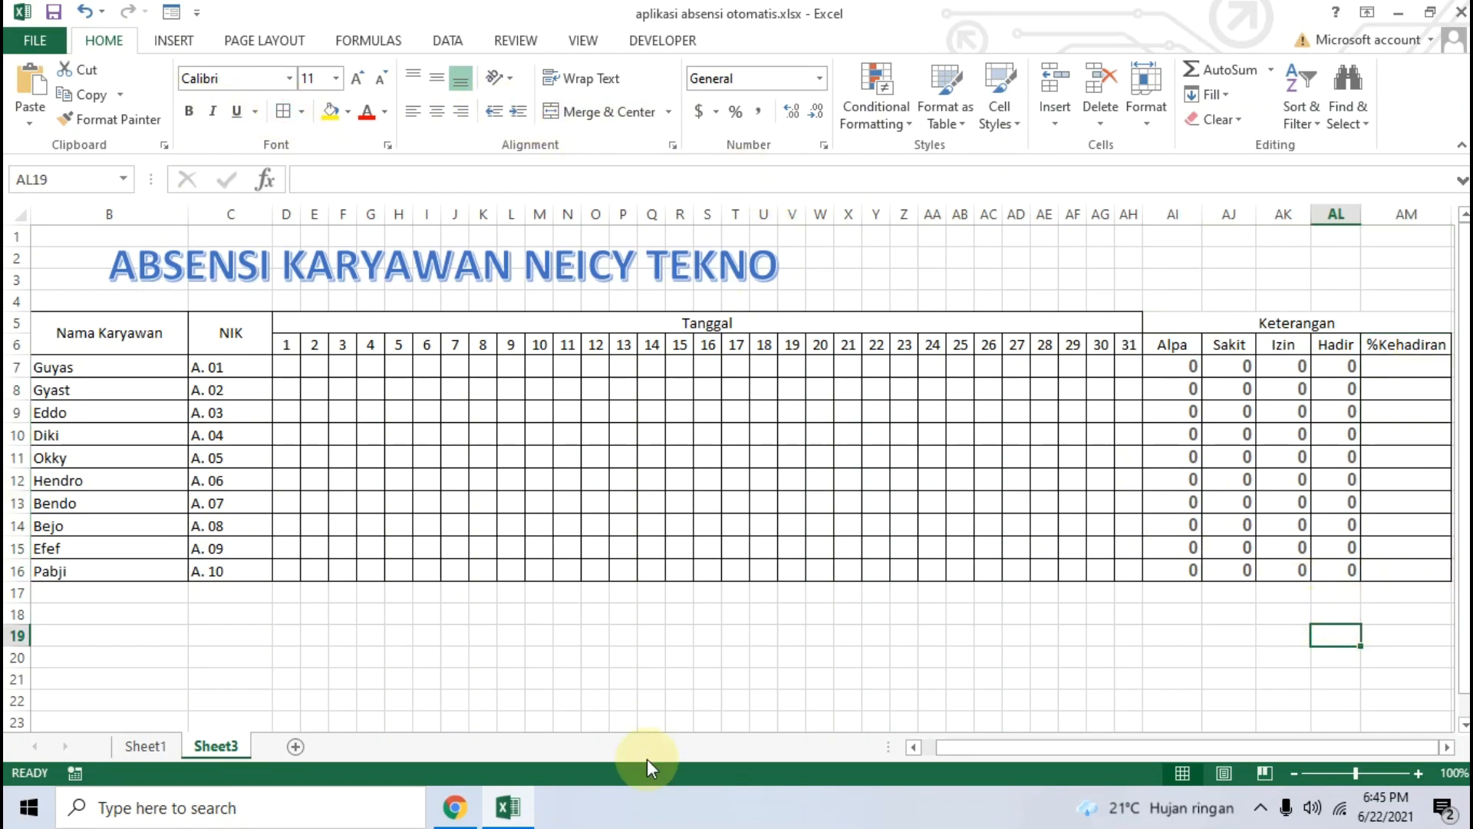
# Step: Check the article's attendance percentage instructions in Chrome, return to Excel and select cell AM7
pyautogui.click(507, 806)
pyautogui.click(459, 607)
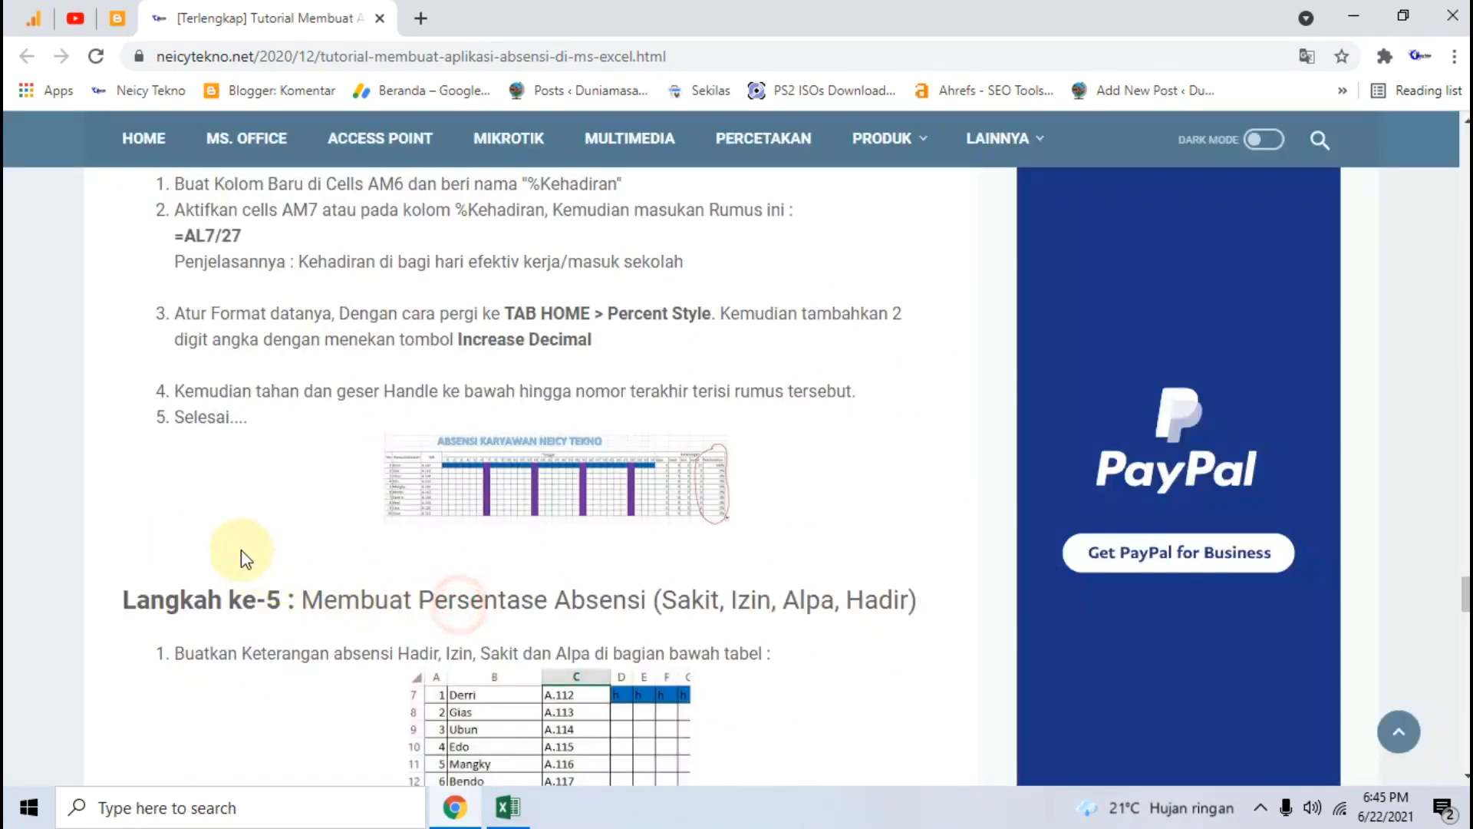
pyautogui.scroll(3, 321, 500)
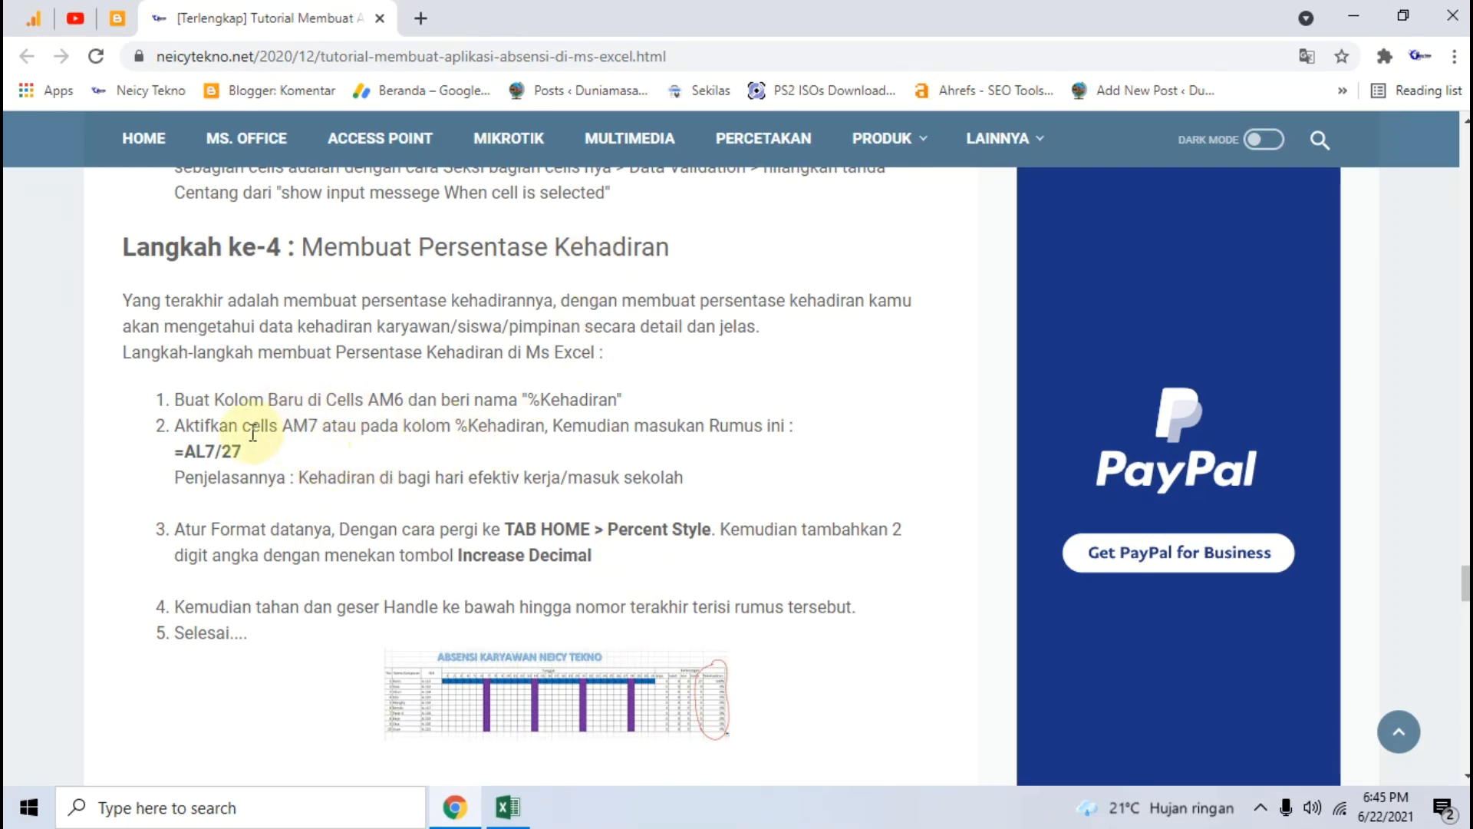
pyautogui.click(517, 822)
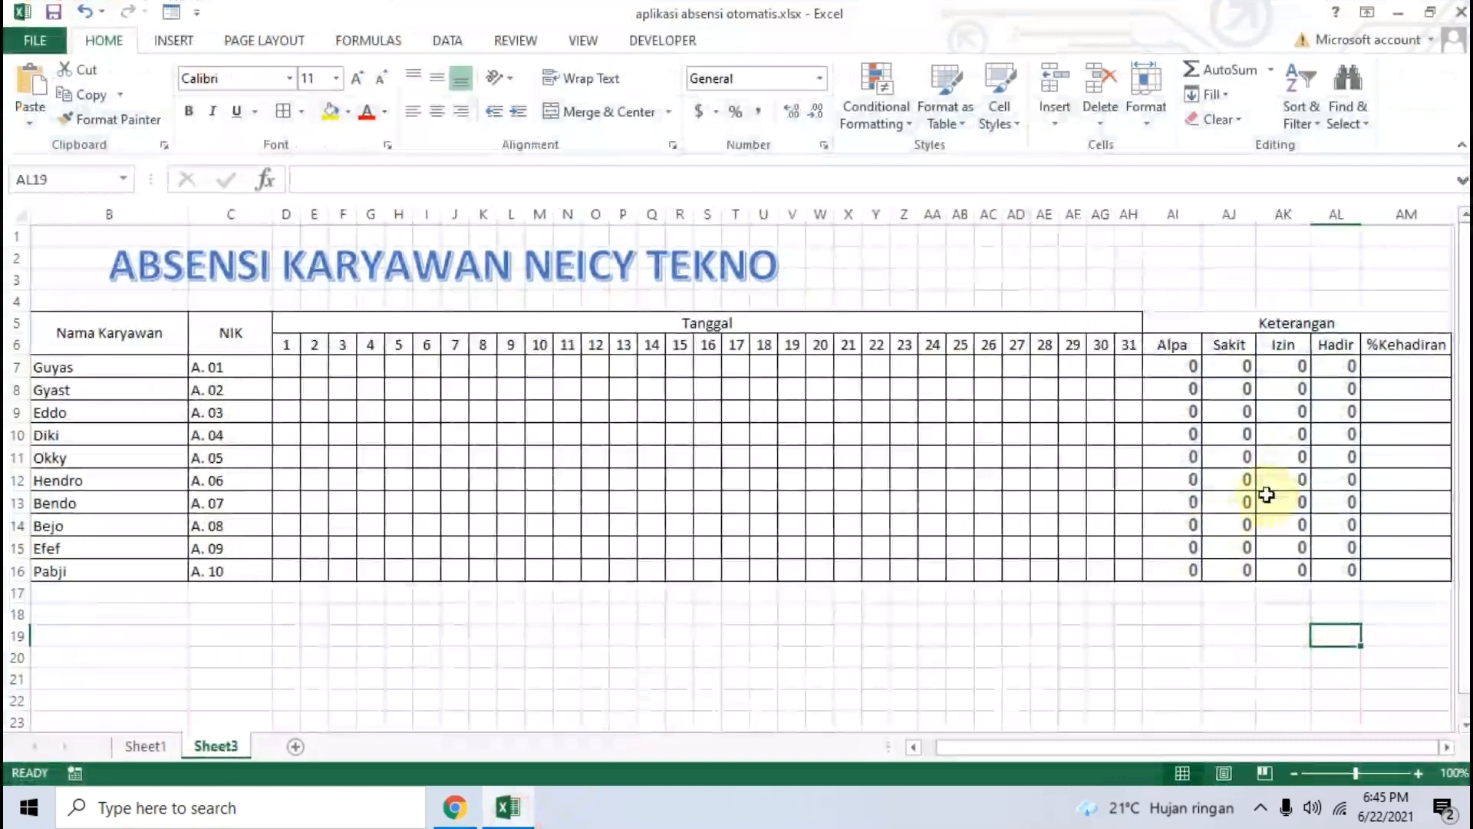
pyautogui.click(1390, 372)
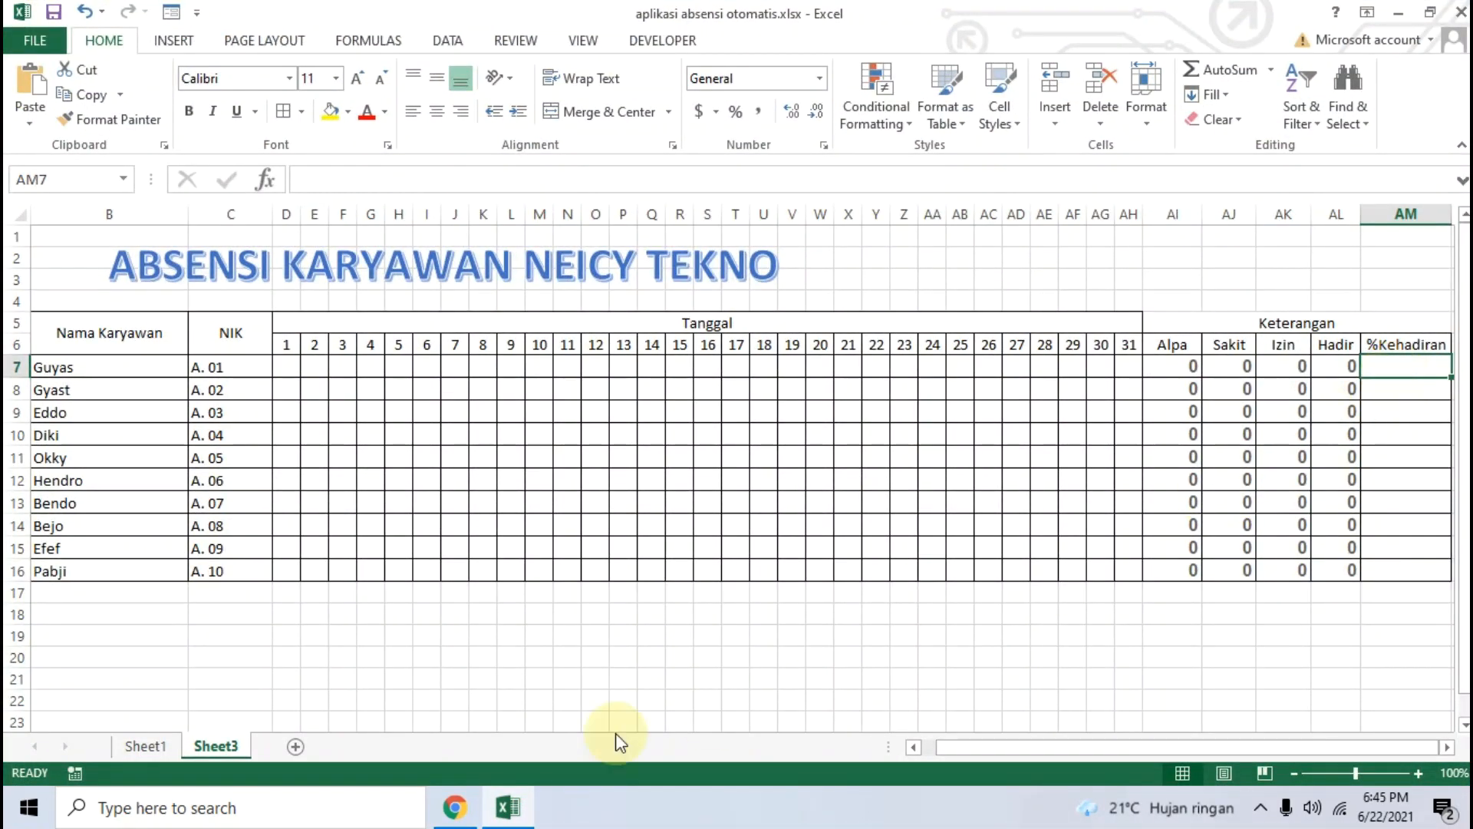
# Step: Copy the formula =AL7/27 from the article in Chrome and enter it in cell AM7 in Excel
pyautogui.click(453, 804)
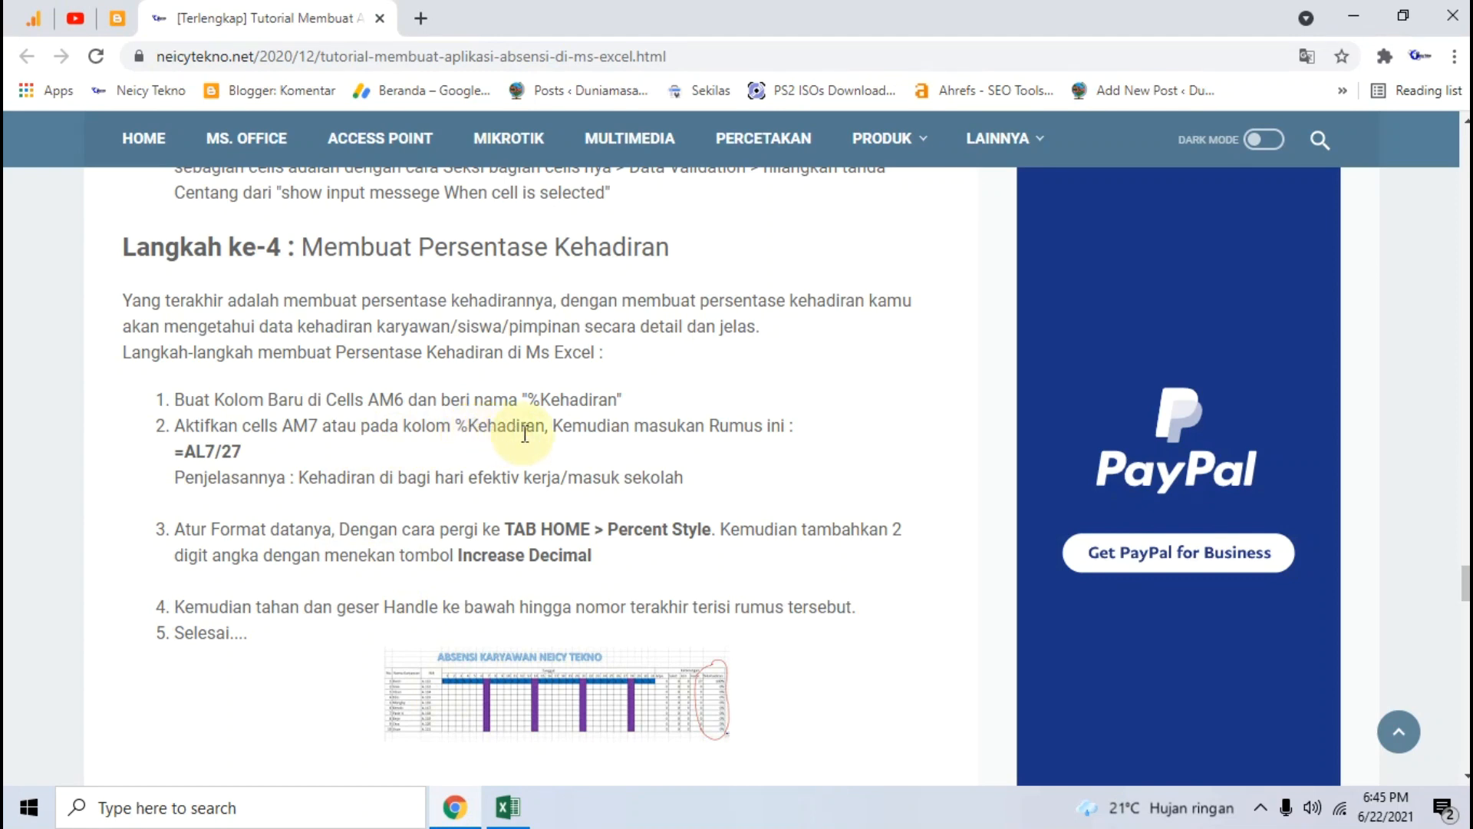
pyautogui.moveTo(244, 453); pyautogui.dragTo(178, 454)
pyautogui.hotkey('ctrl', 'c')
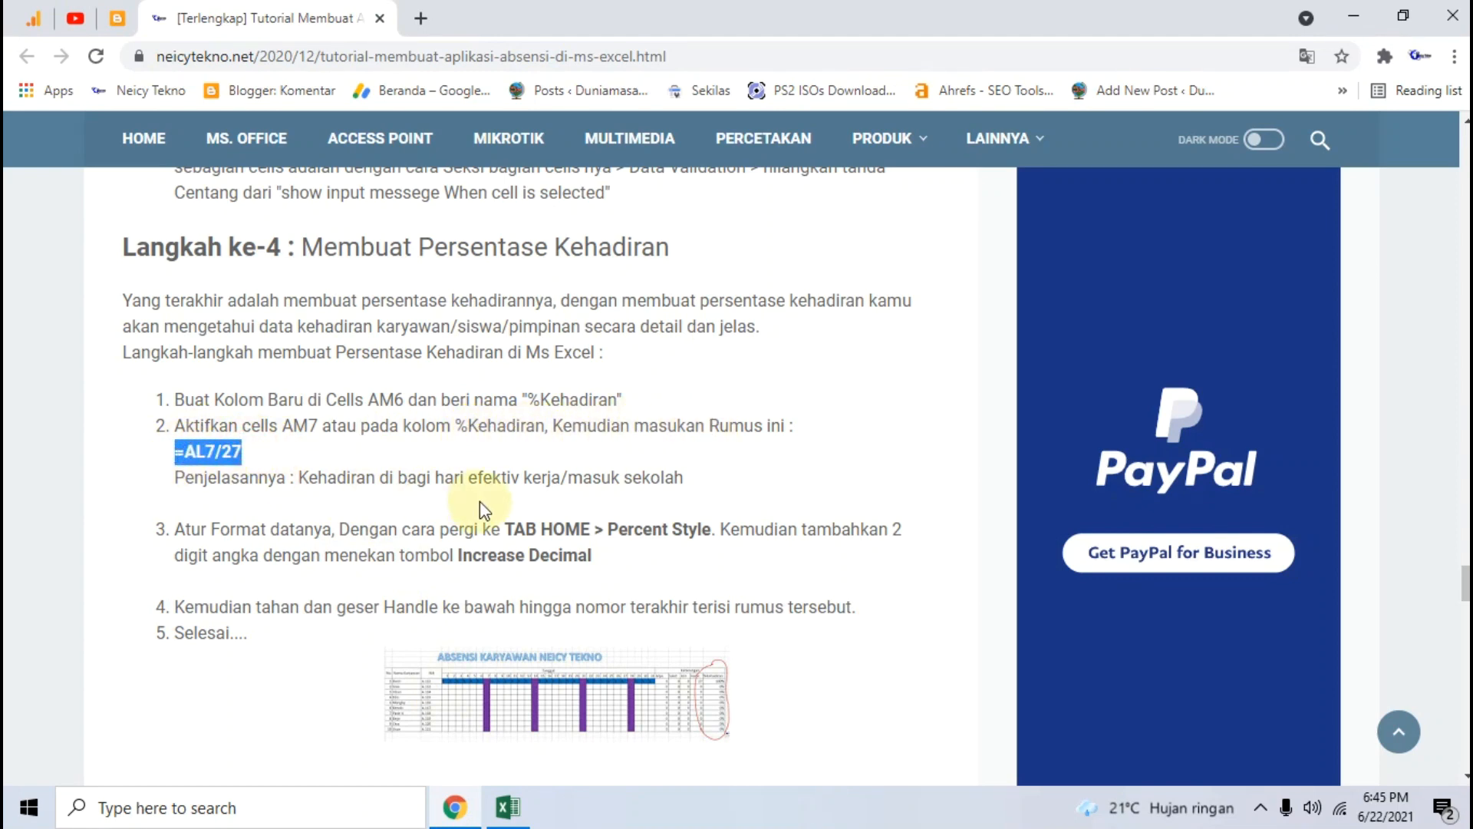
pyautogui.click(507, 807)
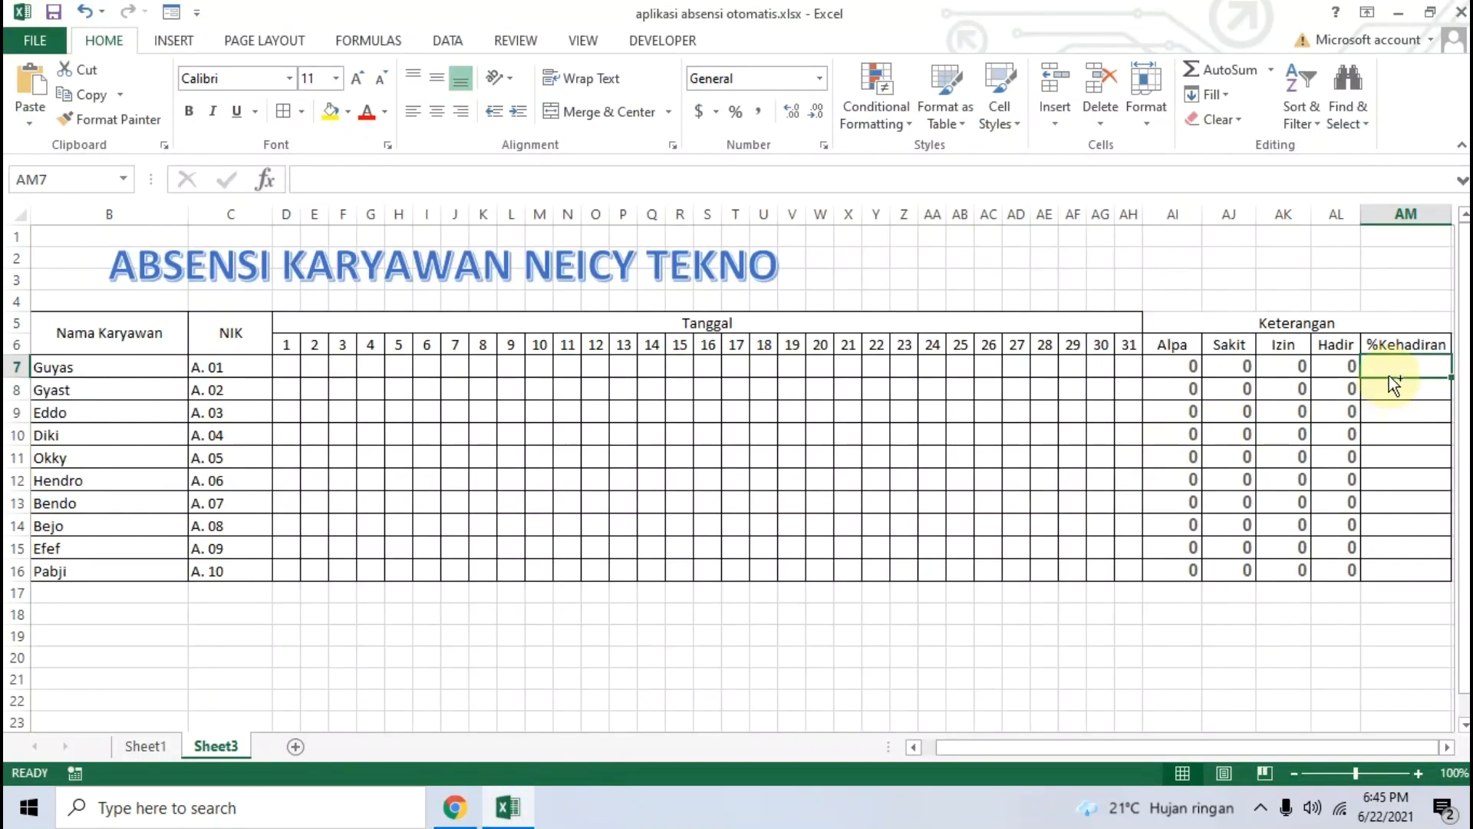
pyautogui.hotkey('ctrl', 'v')
pyautogui.click(406, 184)
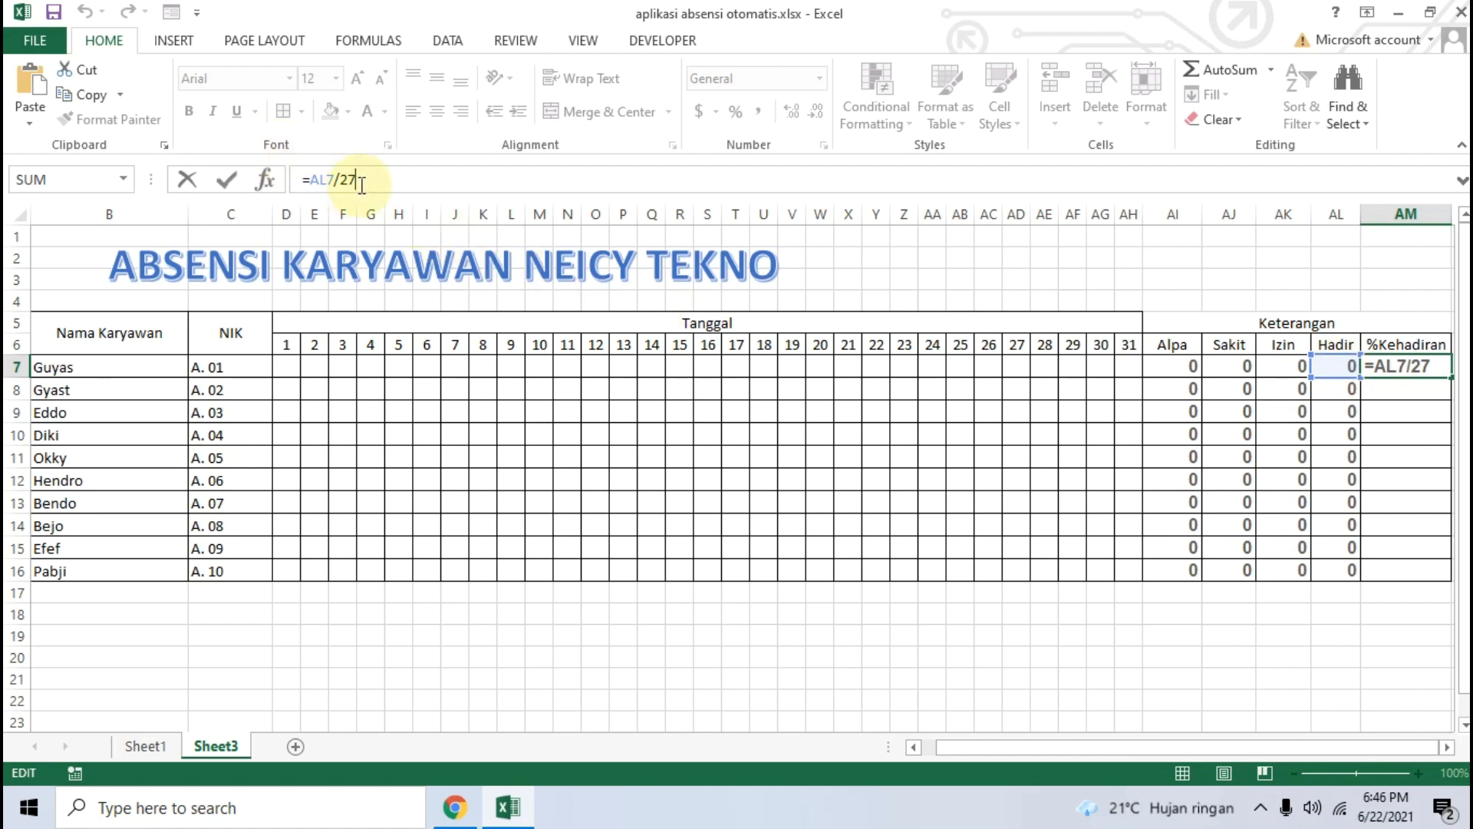
pyautogui.click(443, 413)
pyautogui.click(595, 635)
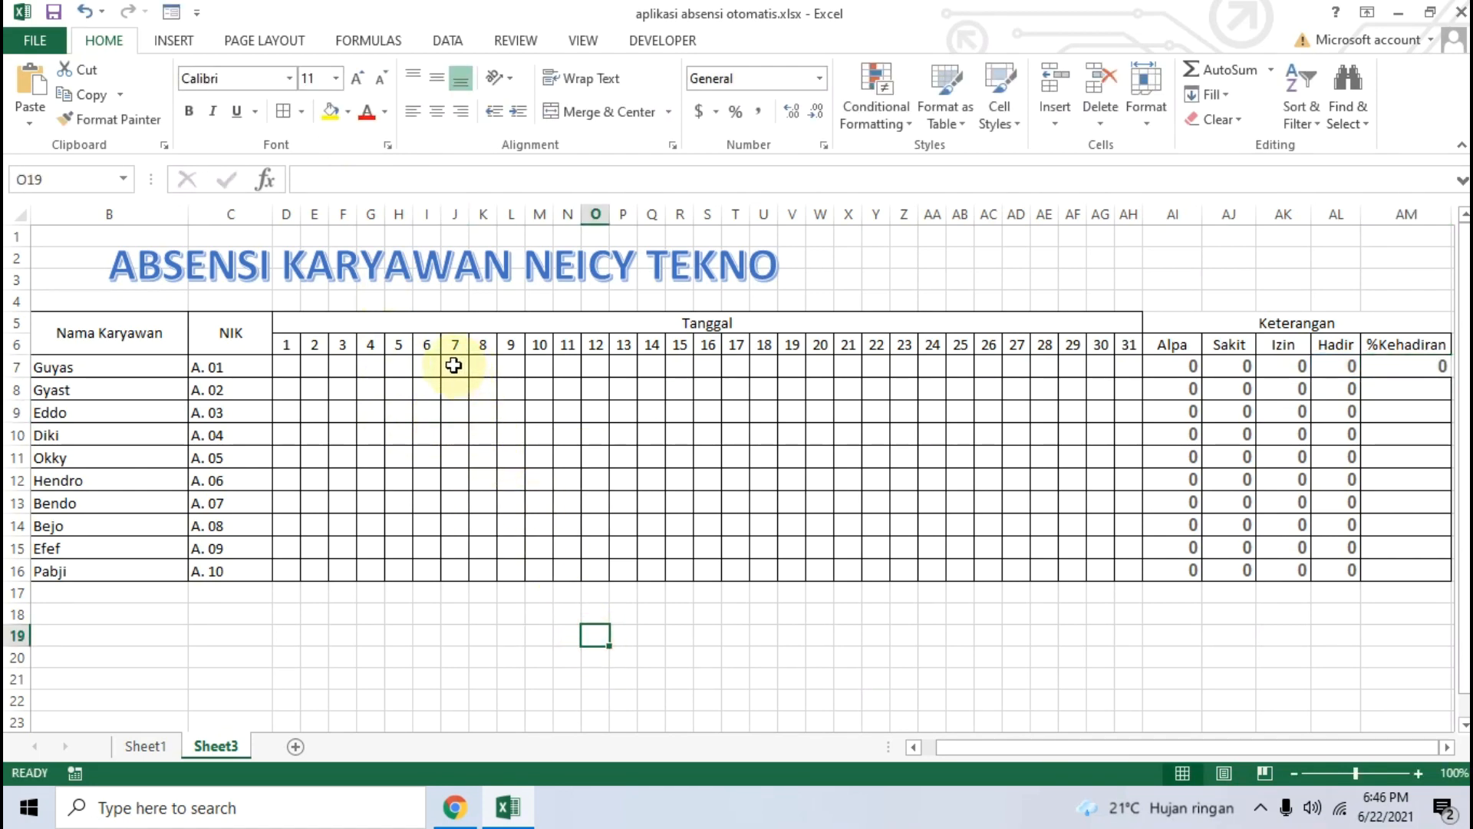
# Step: Shade the attendance cells for day 7, J7 to J16, with a dark grey fill
pyautogui.moveTo(455, 363); pyautogui.dragTo(460, 568)
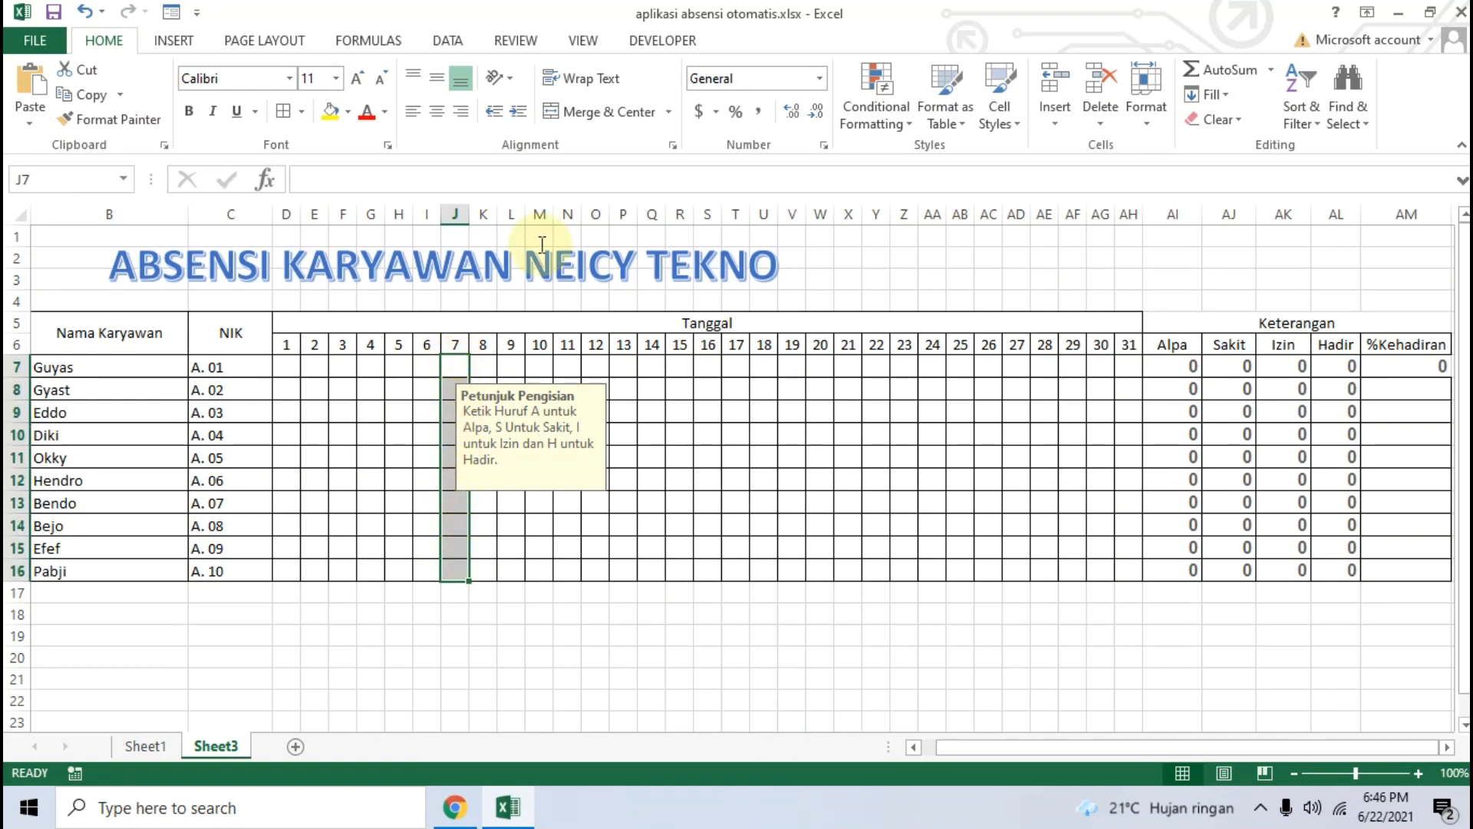
pyautogui.click(369, 114)
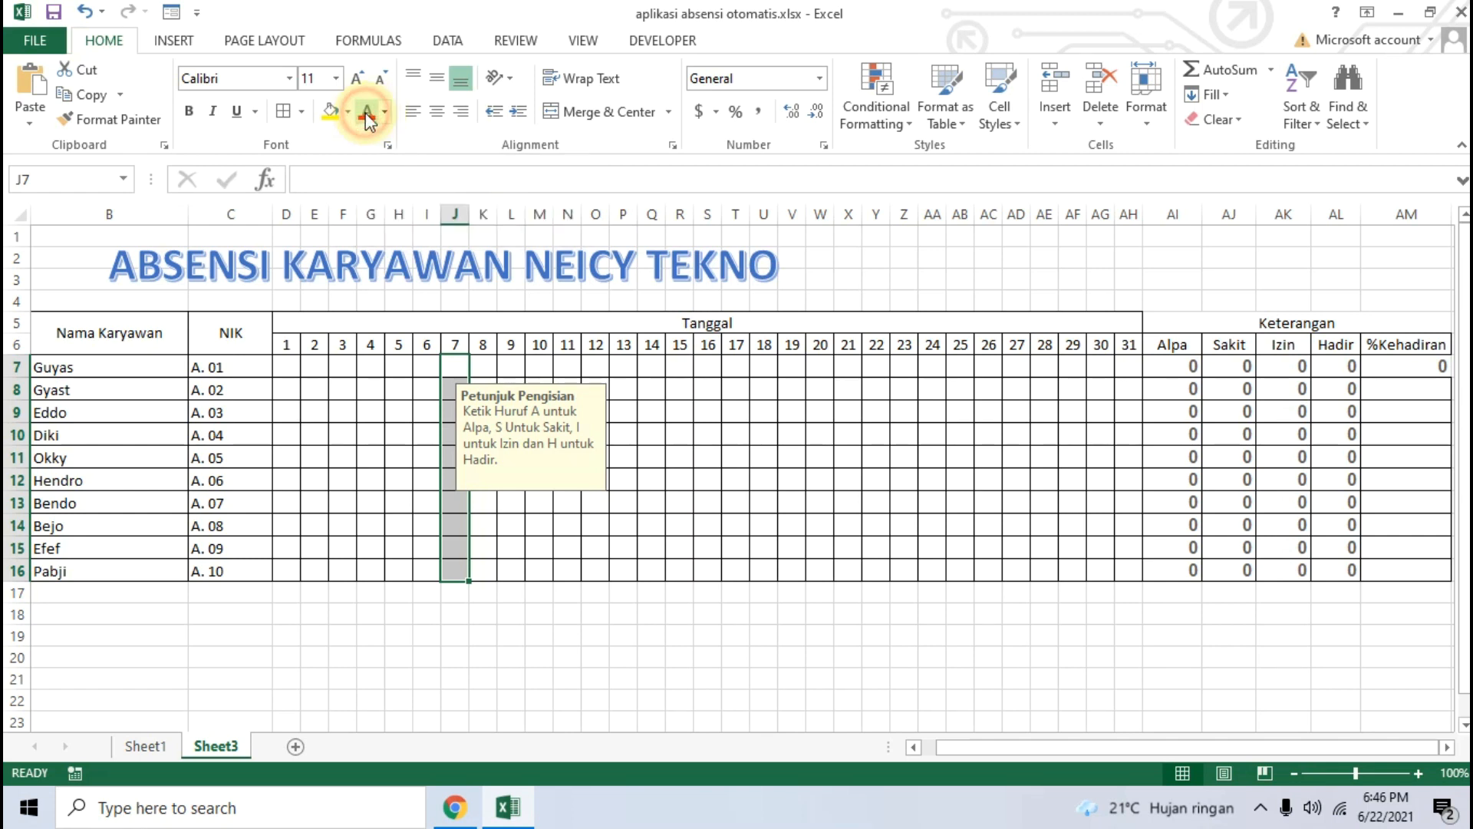
pyautogui.click(330, 112)
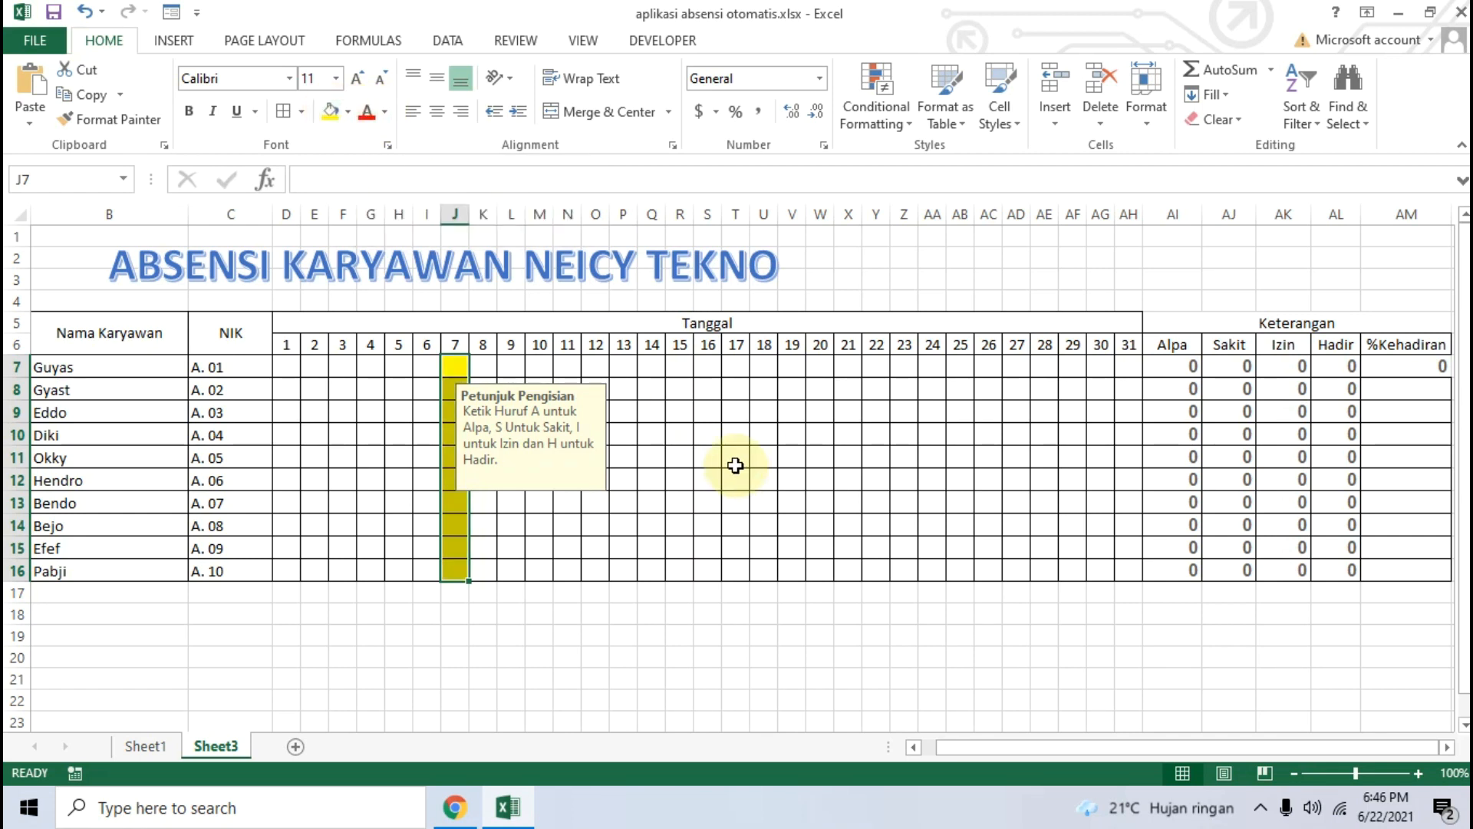
pyautogui.click(346, 112)
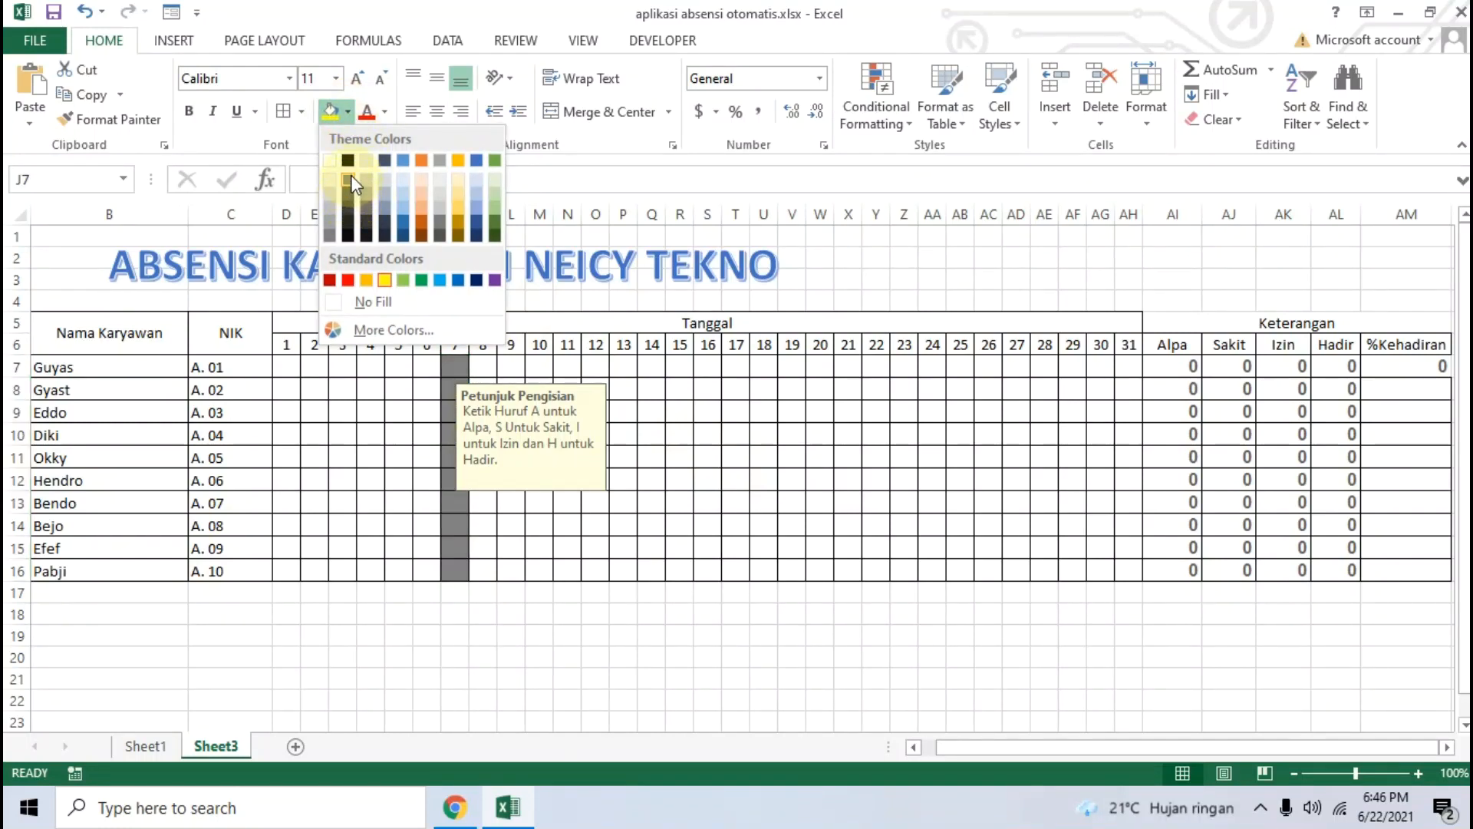
pyautogui.click(352, 200)
pyautogui.click(791, 657)
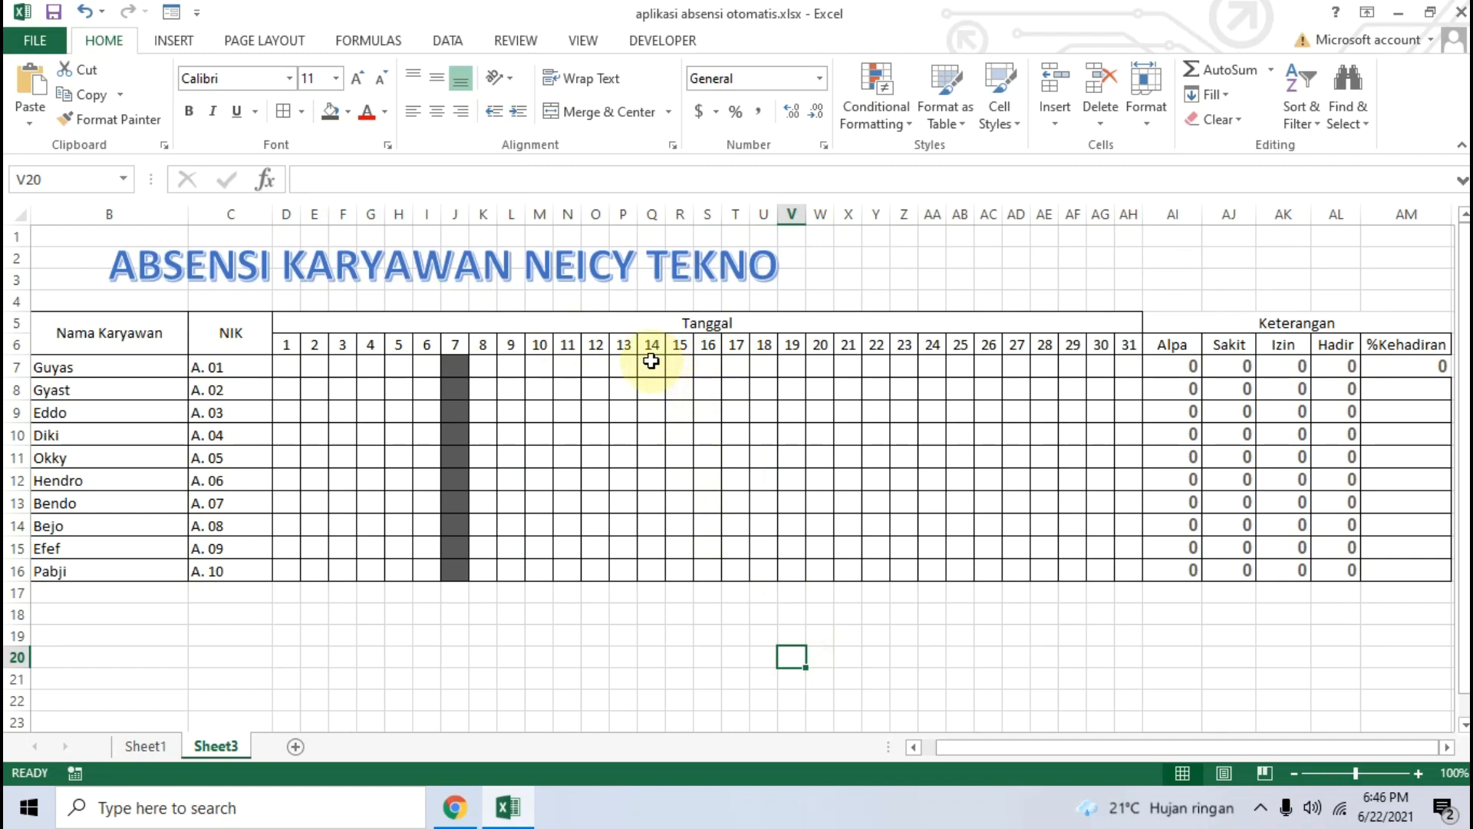
# Step: Apply the same dark grey fill to the day 14, 21 and 28 cells in rows 7 to 16
pyautogui.moveTo(651, 366); pyautogui.dragTo(656, 571)
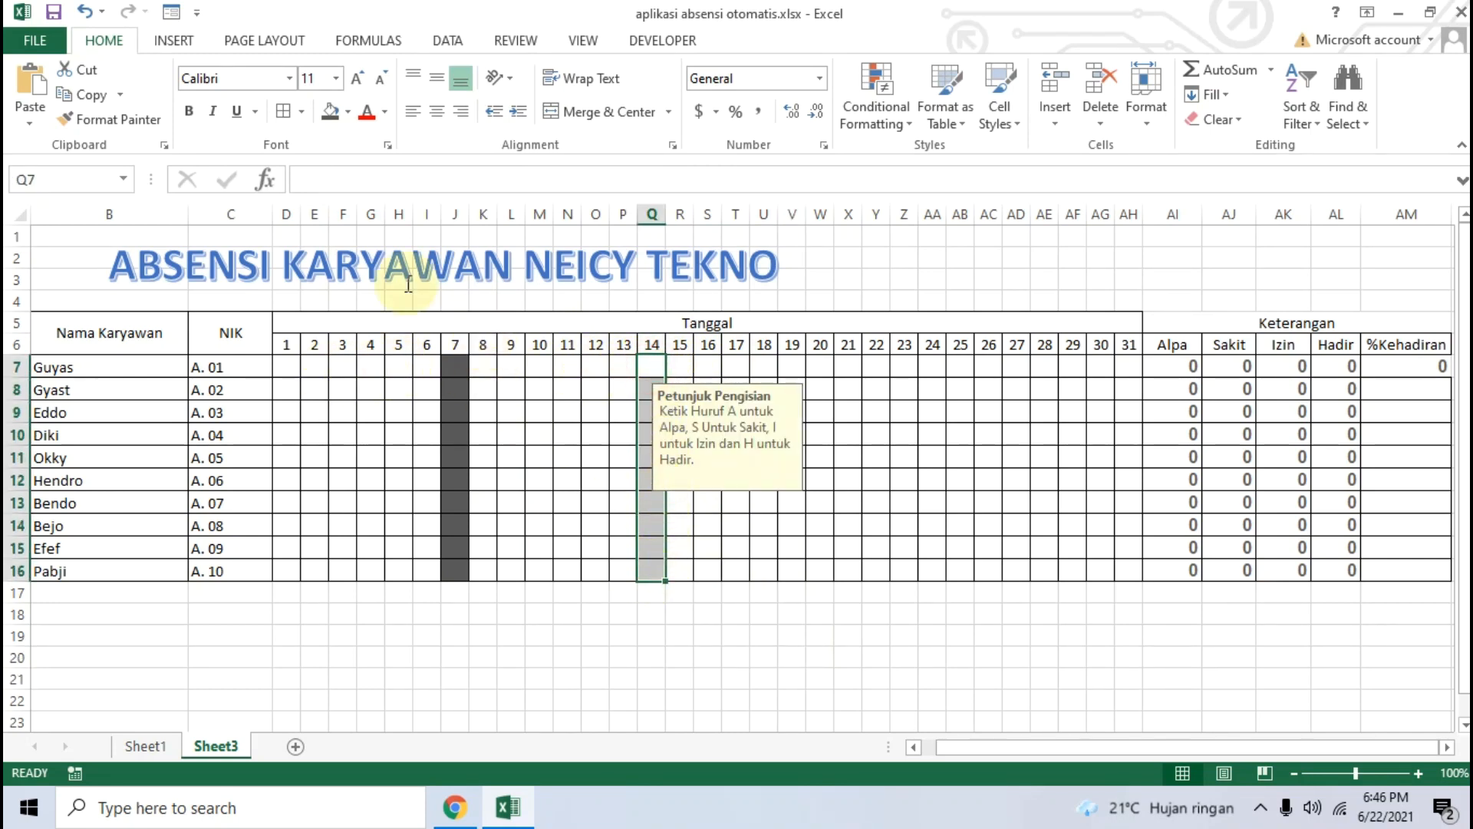
pyautogui.click(330, 111)
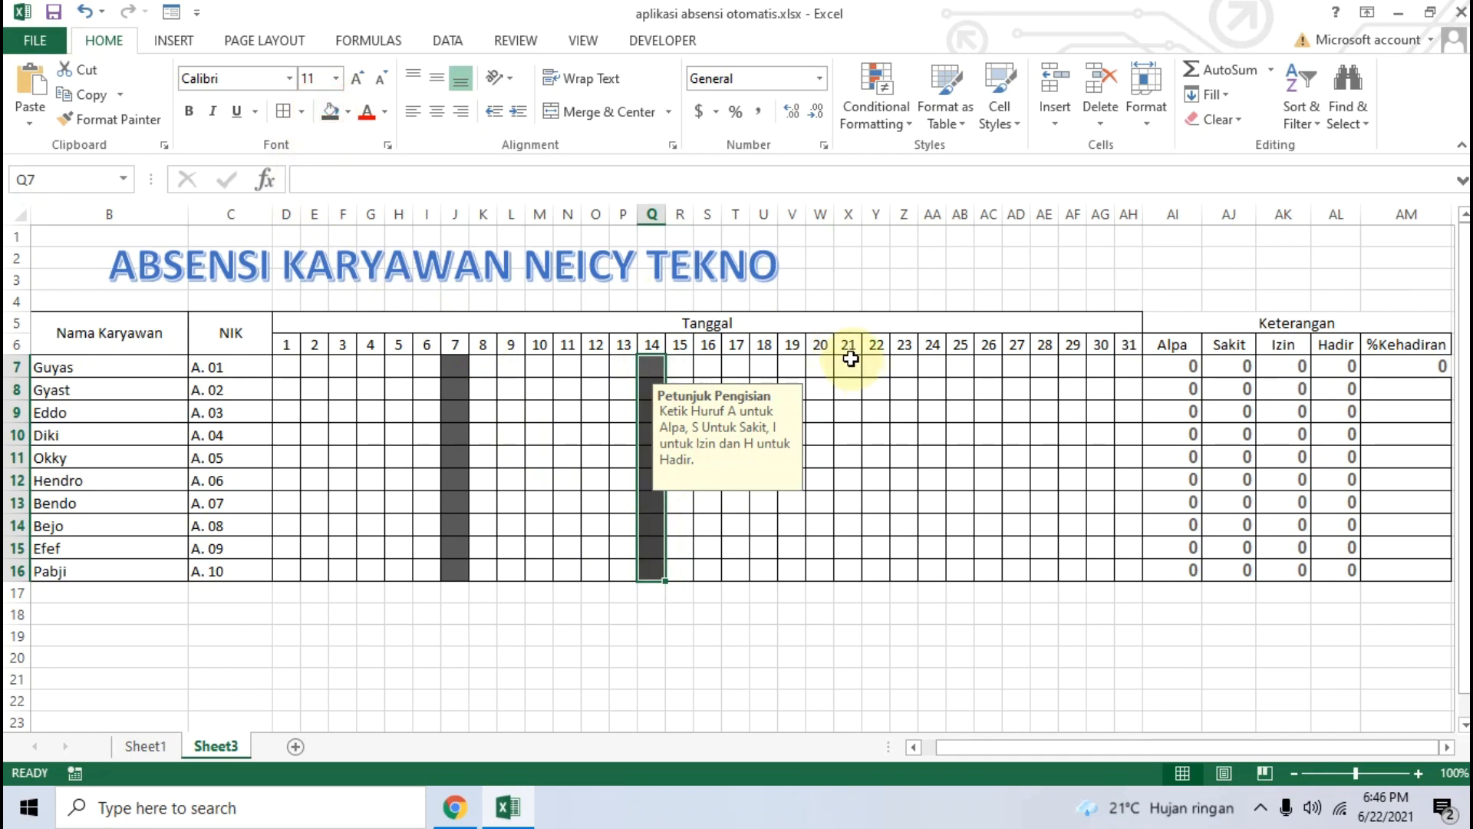
pyautogui.moveTo(851, 360); pyautogui.dragTo(849, 571)
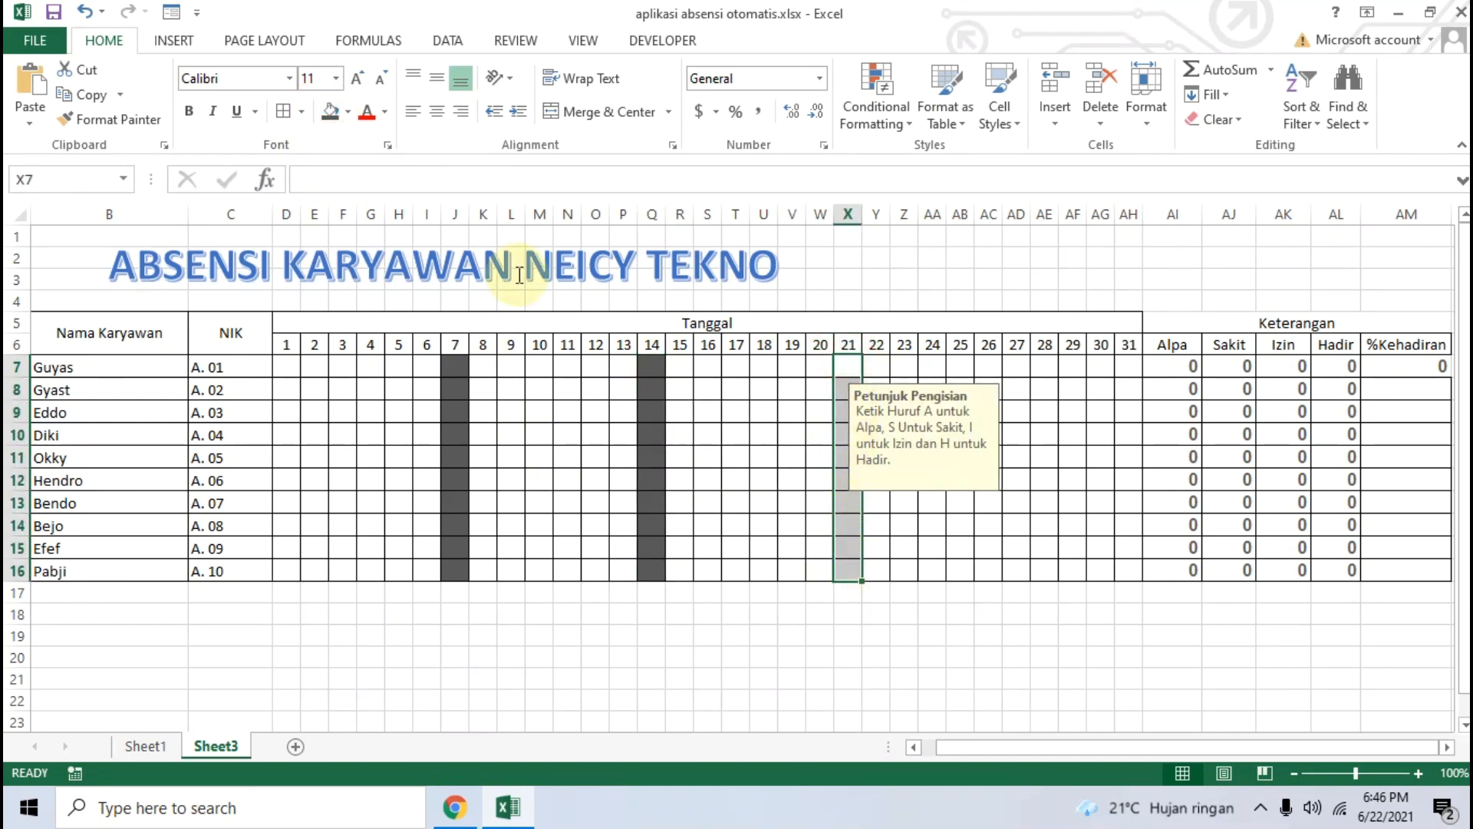
pyautogui.click(330, 116)
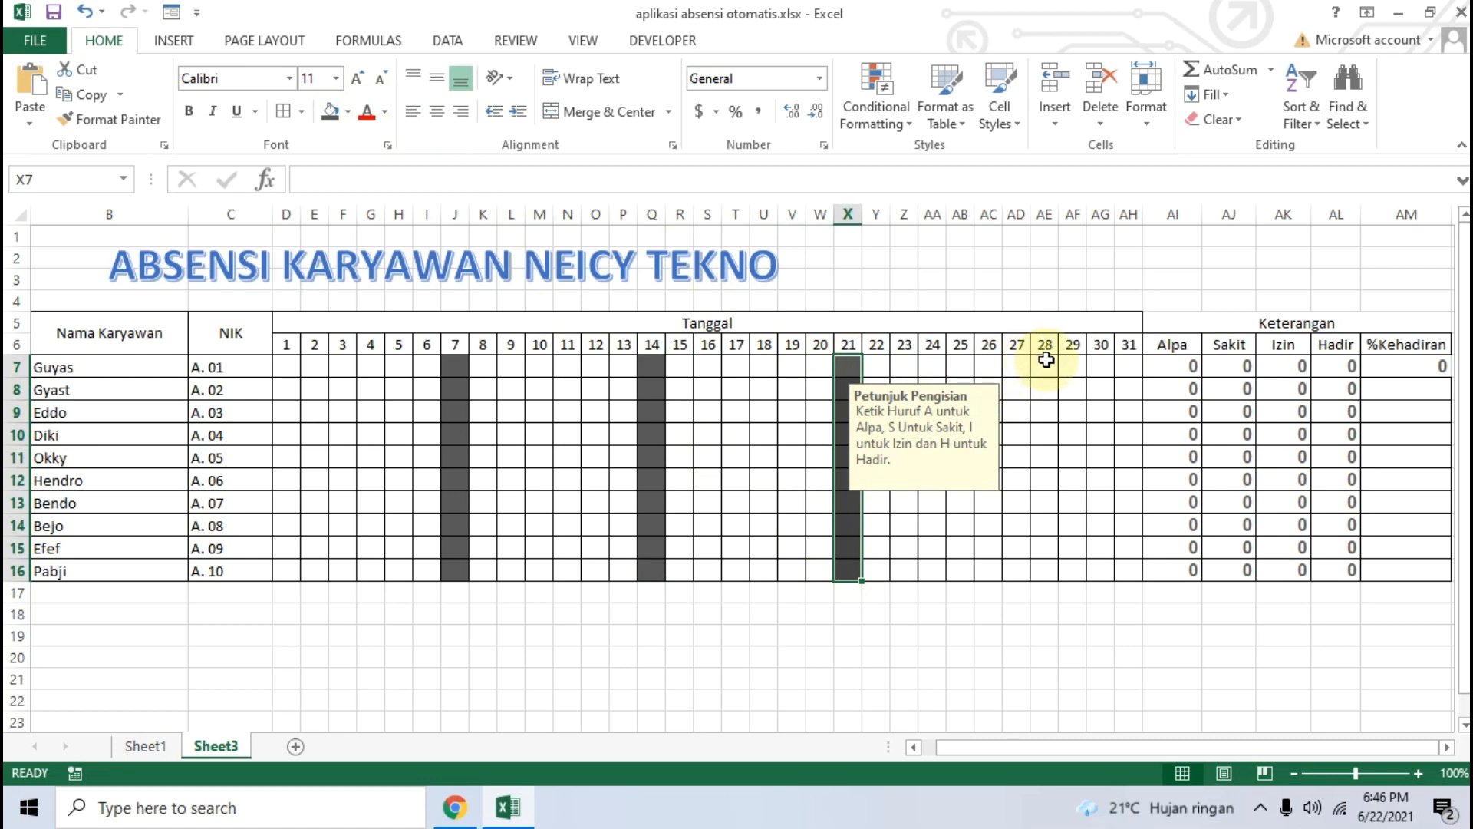
pyautogui.moveTo(1046, 360); pyautogui.dragTo(1048, 571)
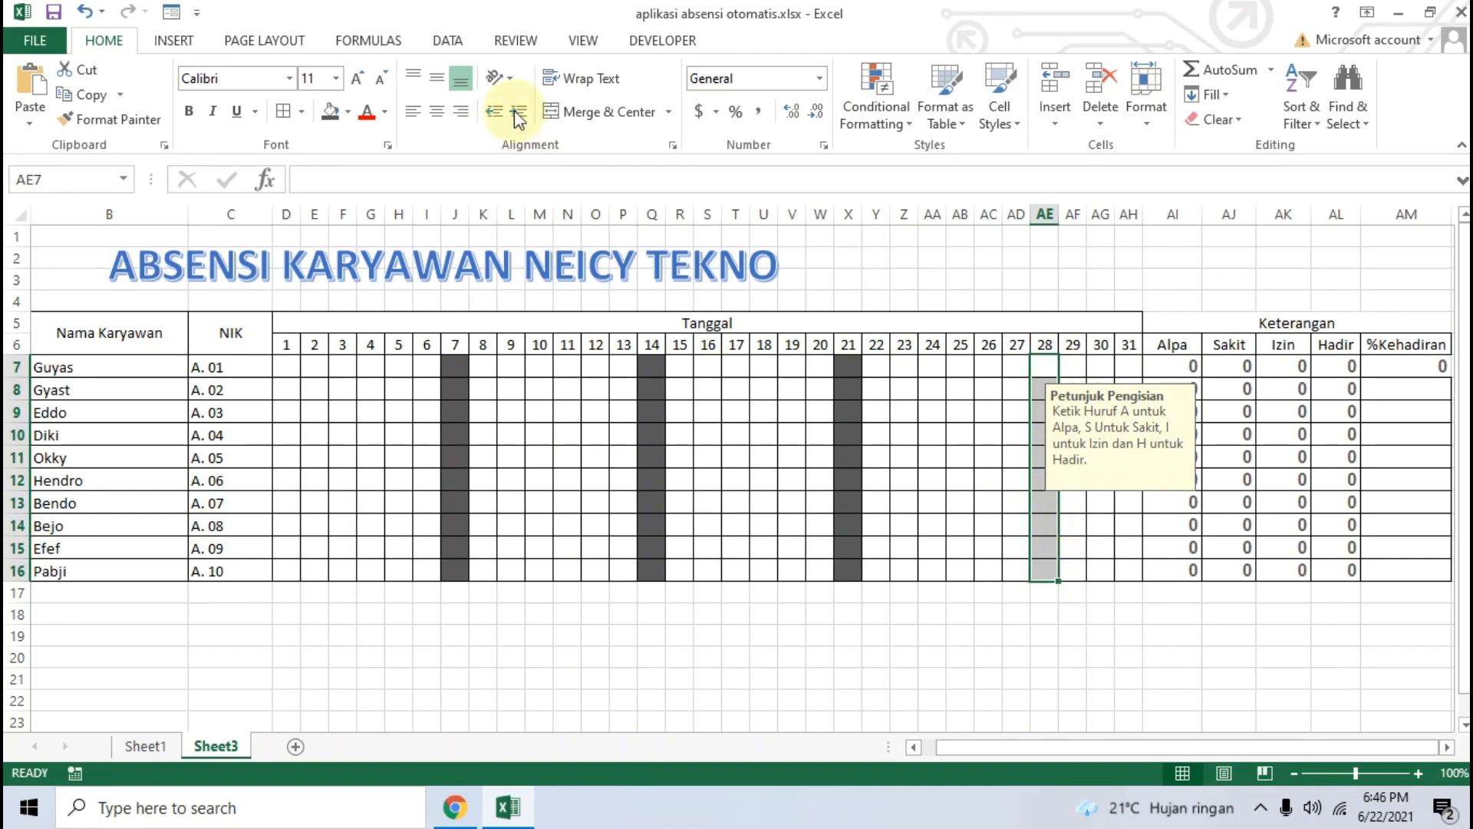
pyautogui.click(331, 115)
pyautogui.click(791, 635)
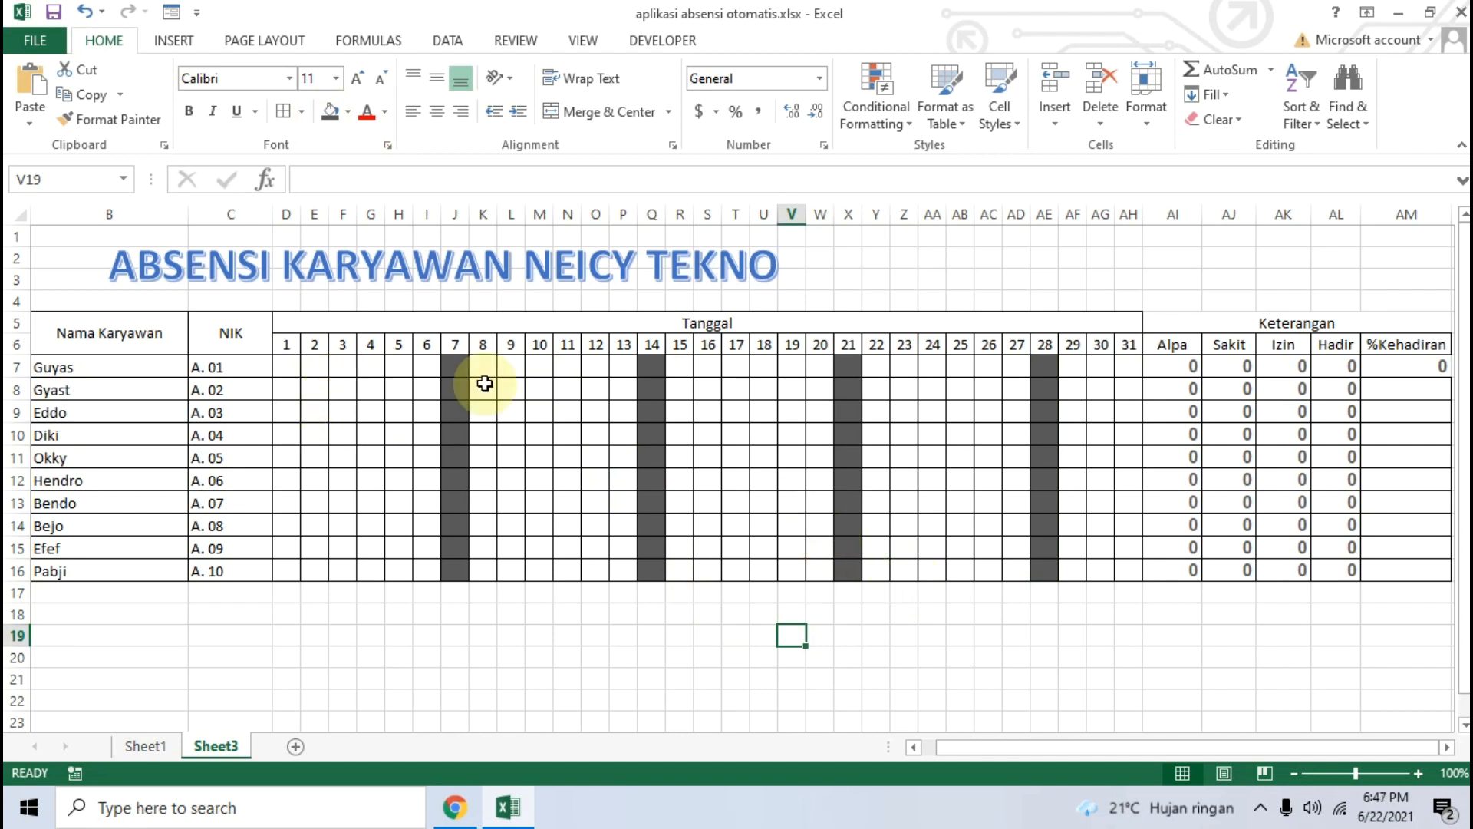
# Step: Examine the attendance percentage formula in AM7 and its reference to the Hadir total
pyautogui.click(1339, 370)
pyautogui.click(1398, 371)
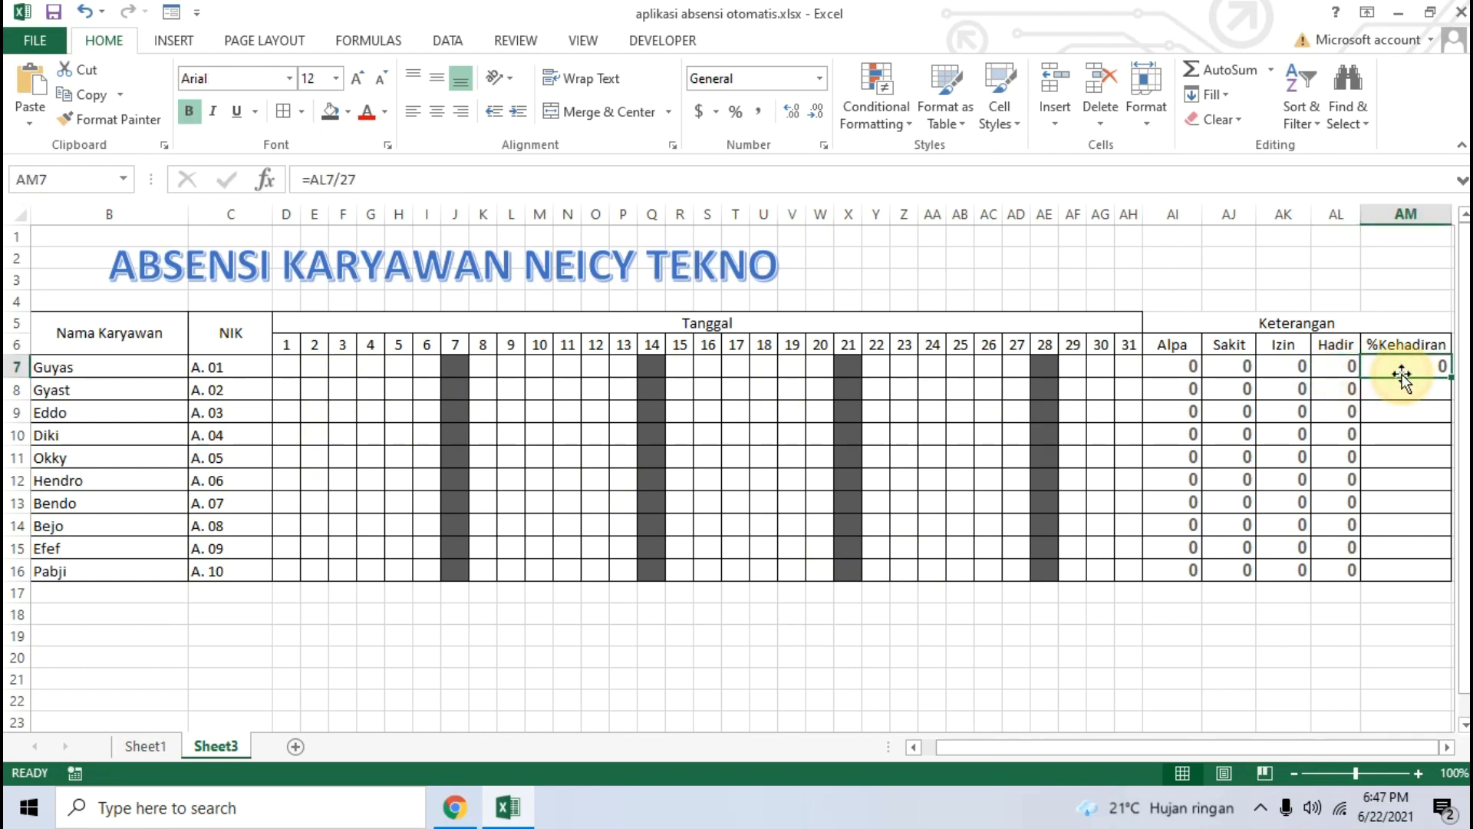
pyautogui.click(398, 179)
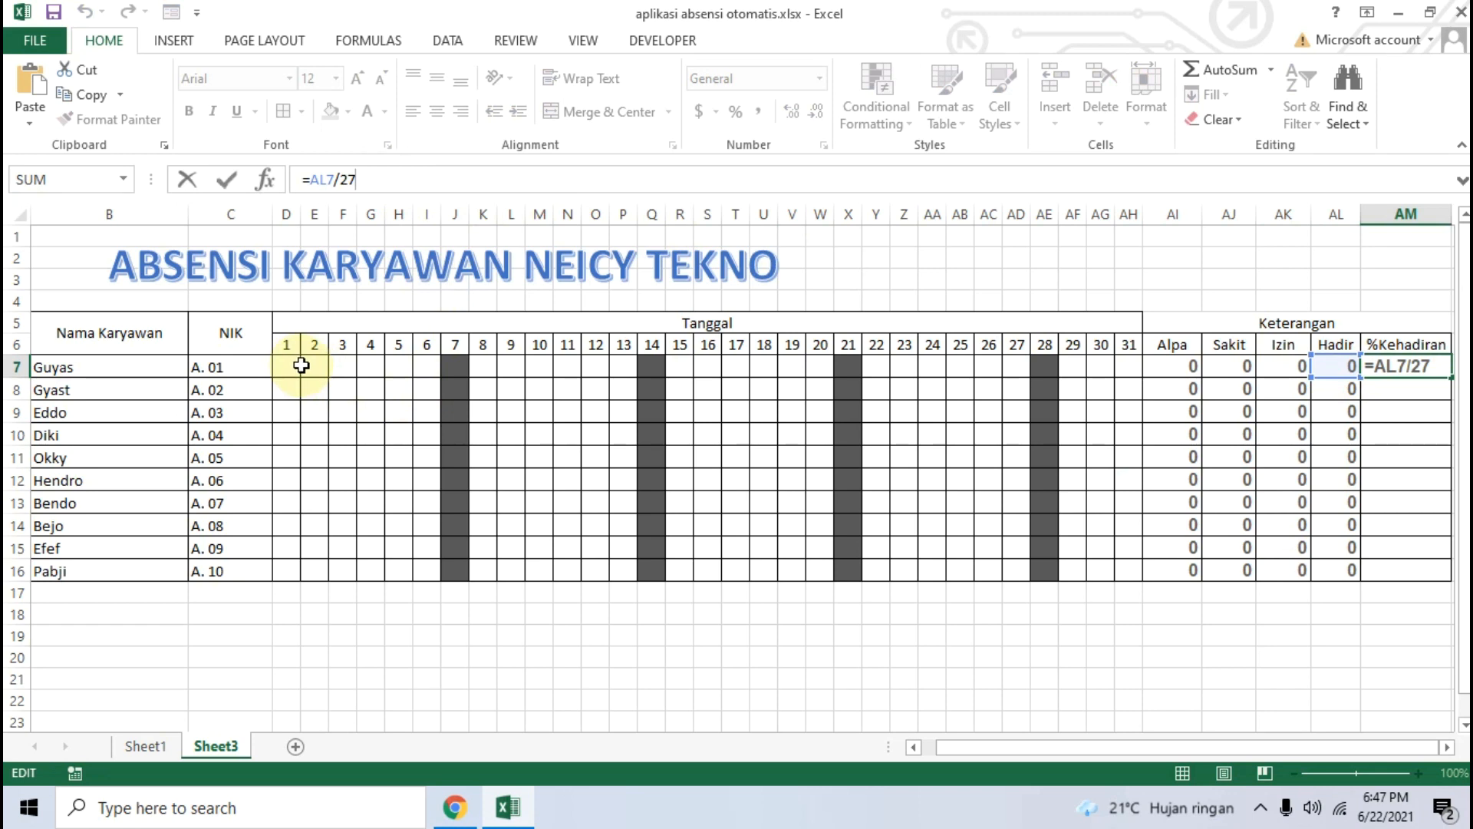
pyautogui.click(511, 699)
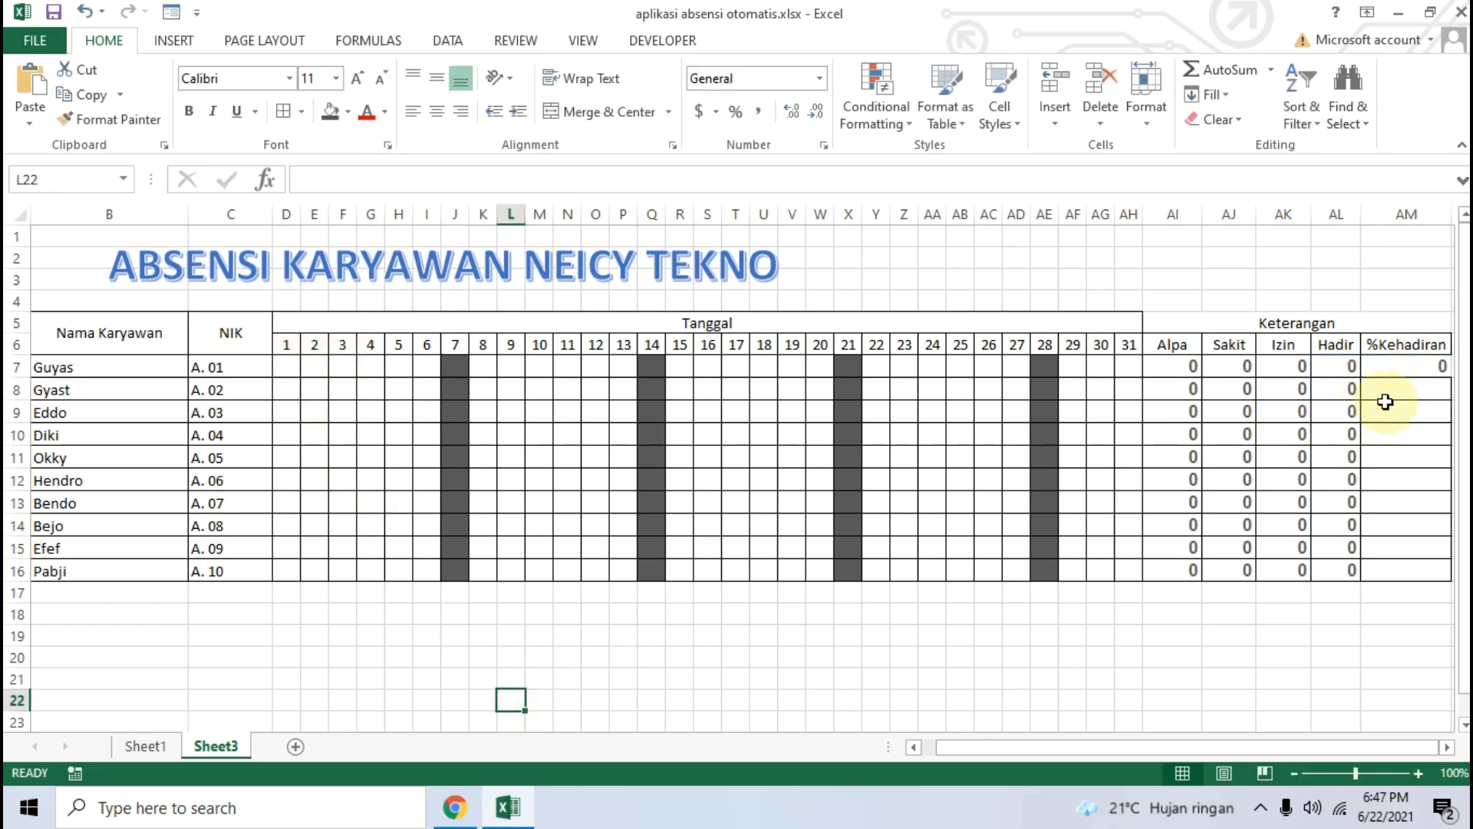
pyautogui.click(1396, 368)
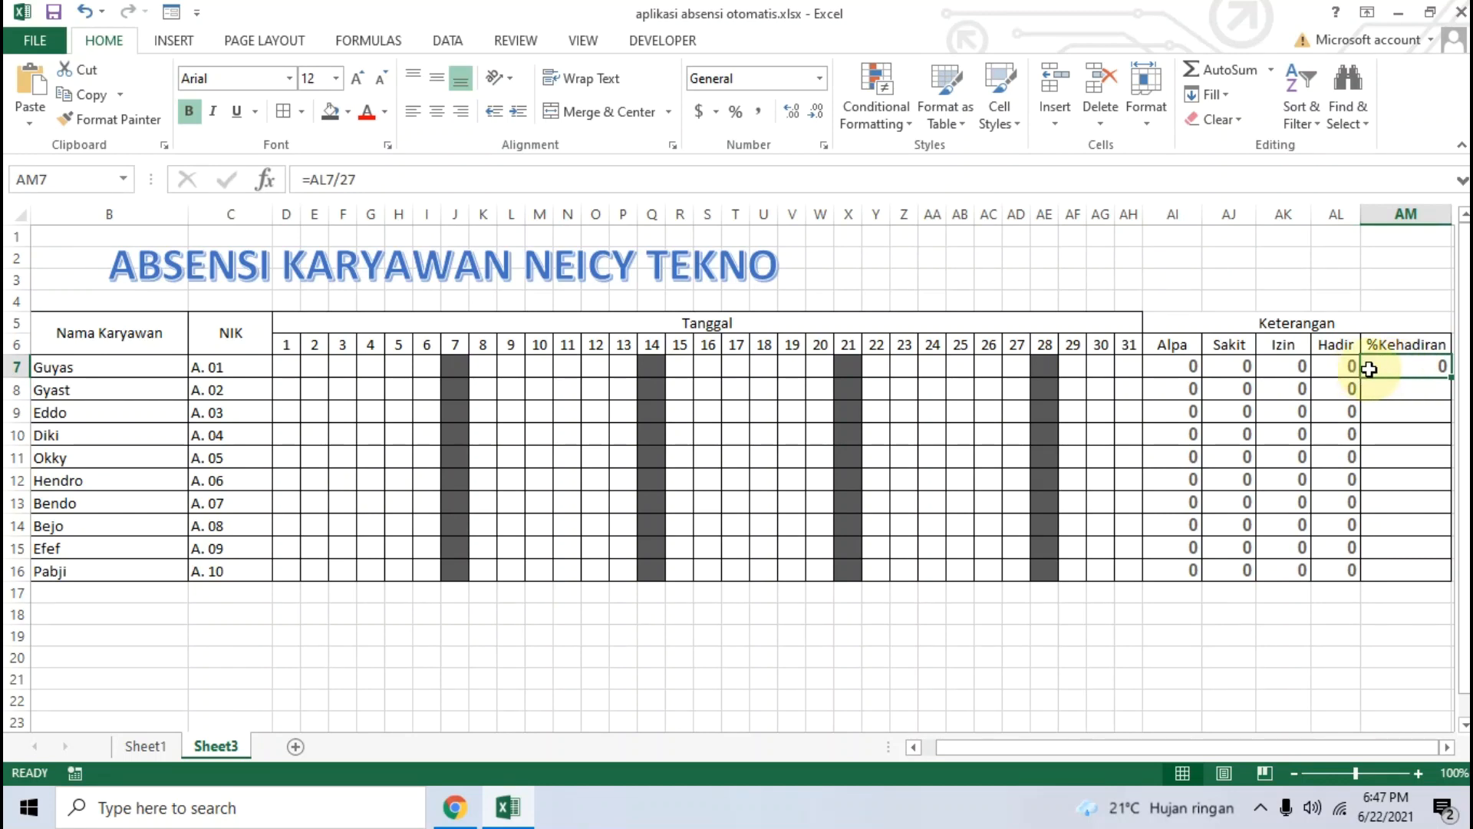
# Step: Fill the attendance percentage formula from AM7 down to AM16 and apply cell borders to that range
pyautogui.click(1343, 369)
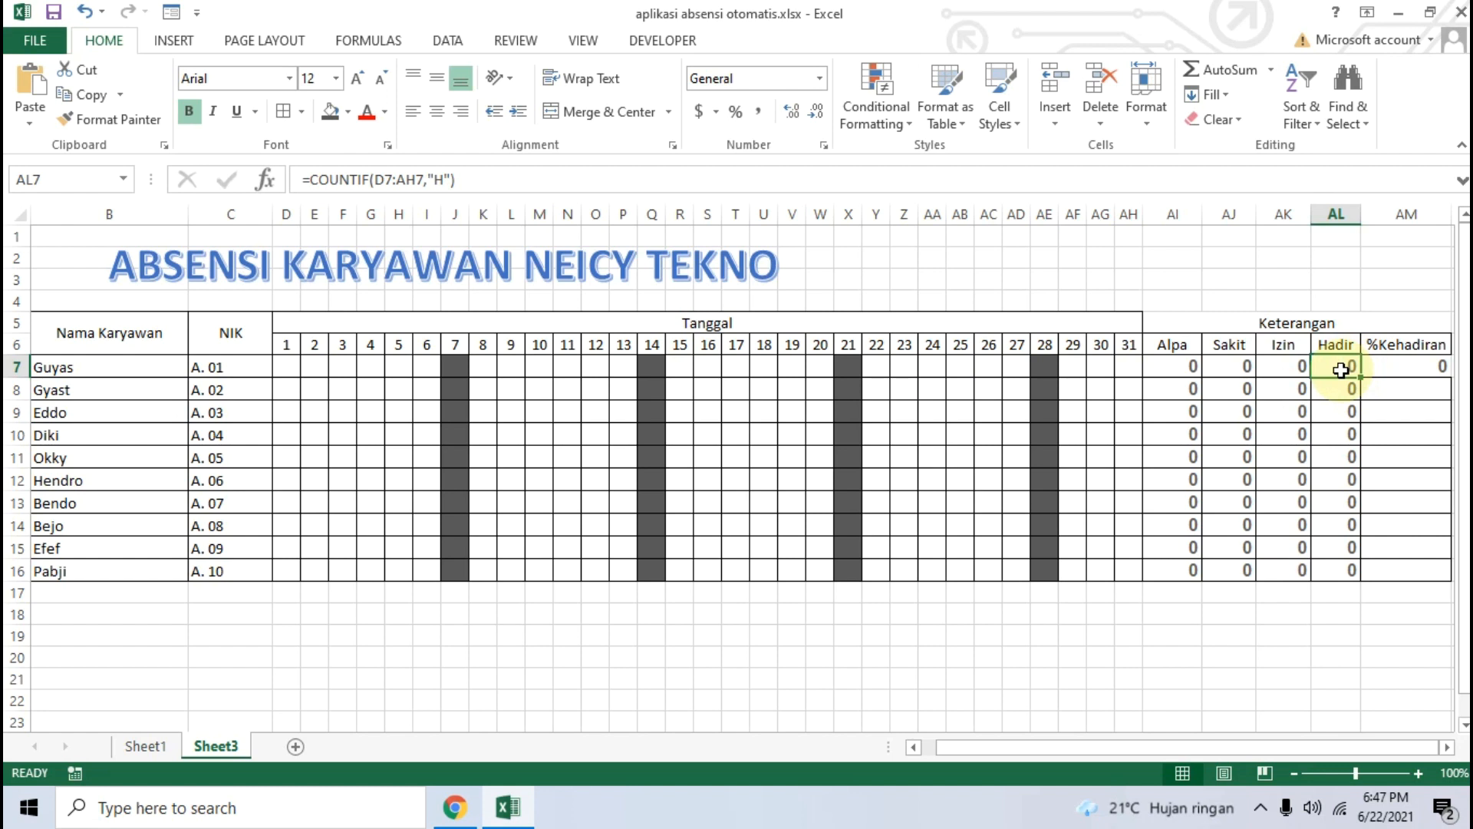
pyautogui.click(1412, 371)
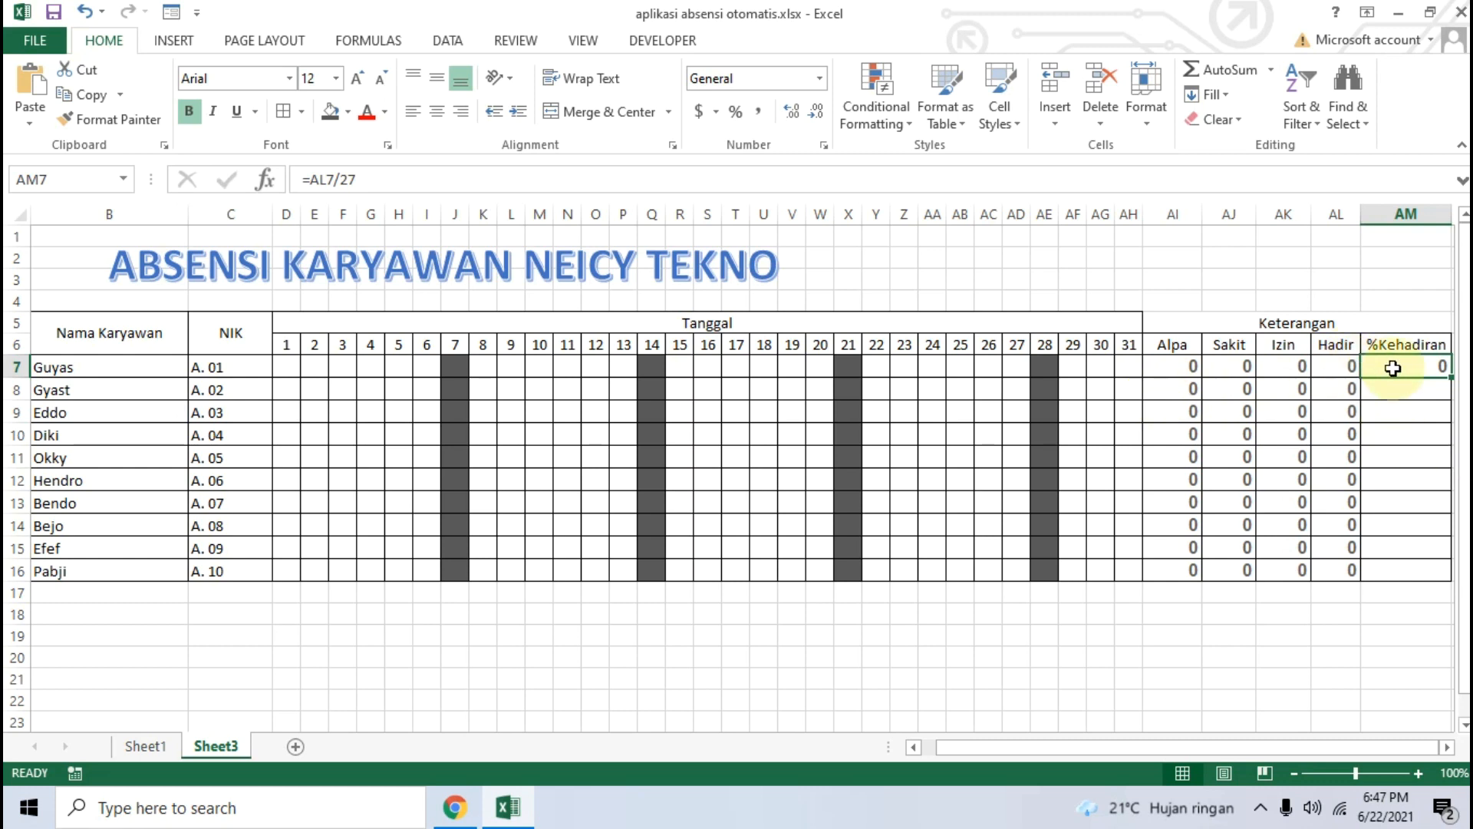
pyautogui.moveTo(1453, 378); pyautogui.dragTo(1435, 572)
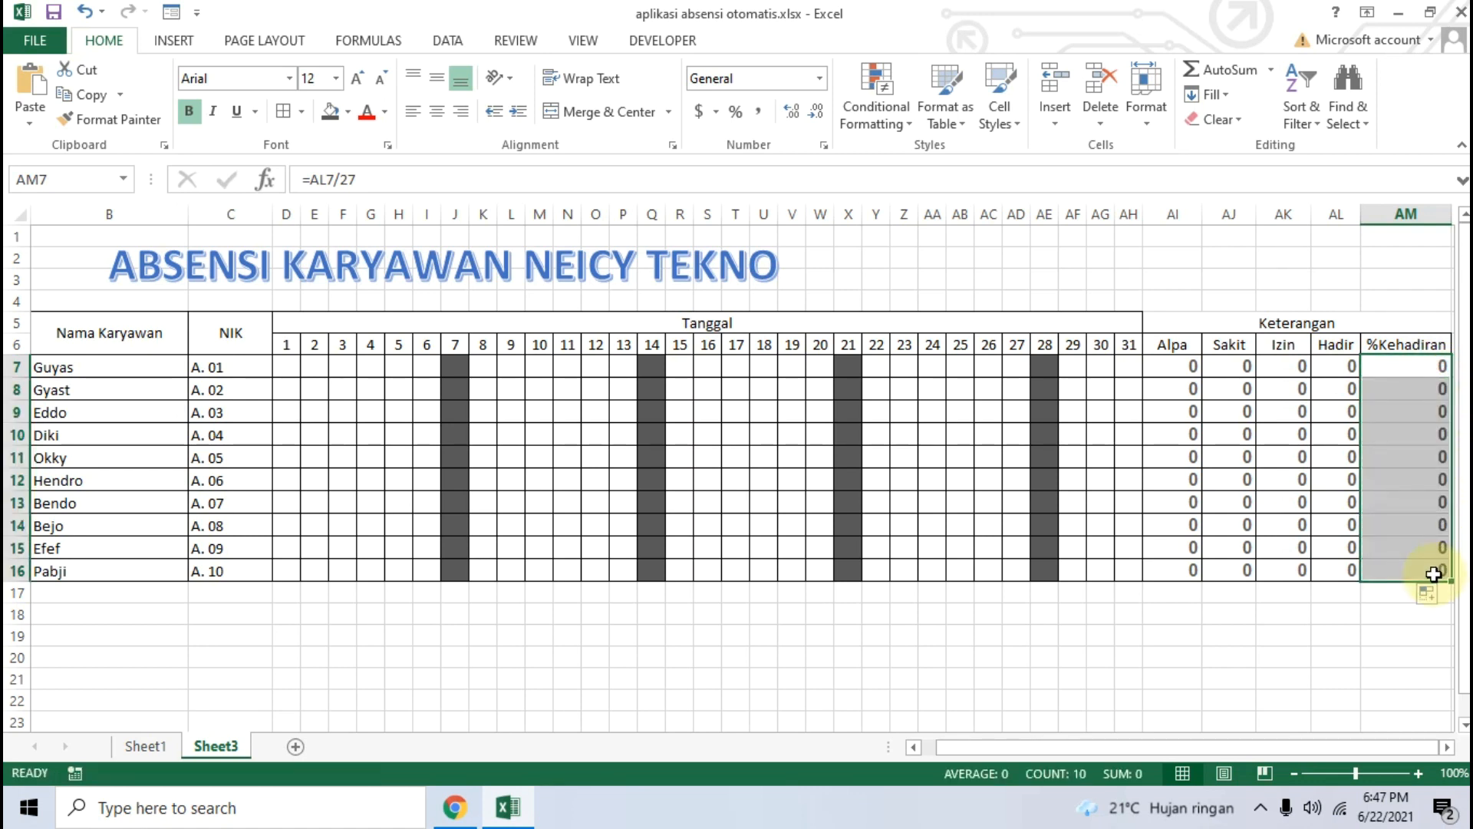
pyautogui.click(278, 110)
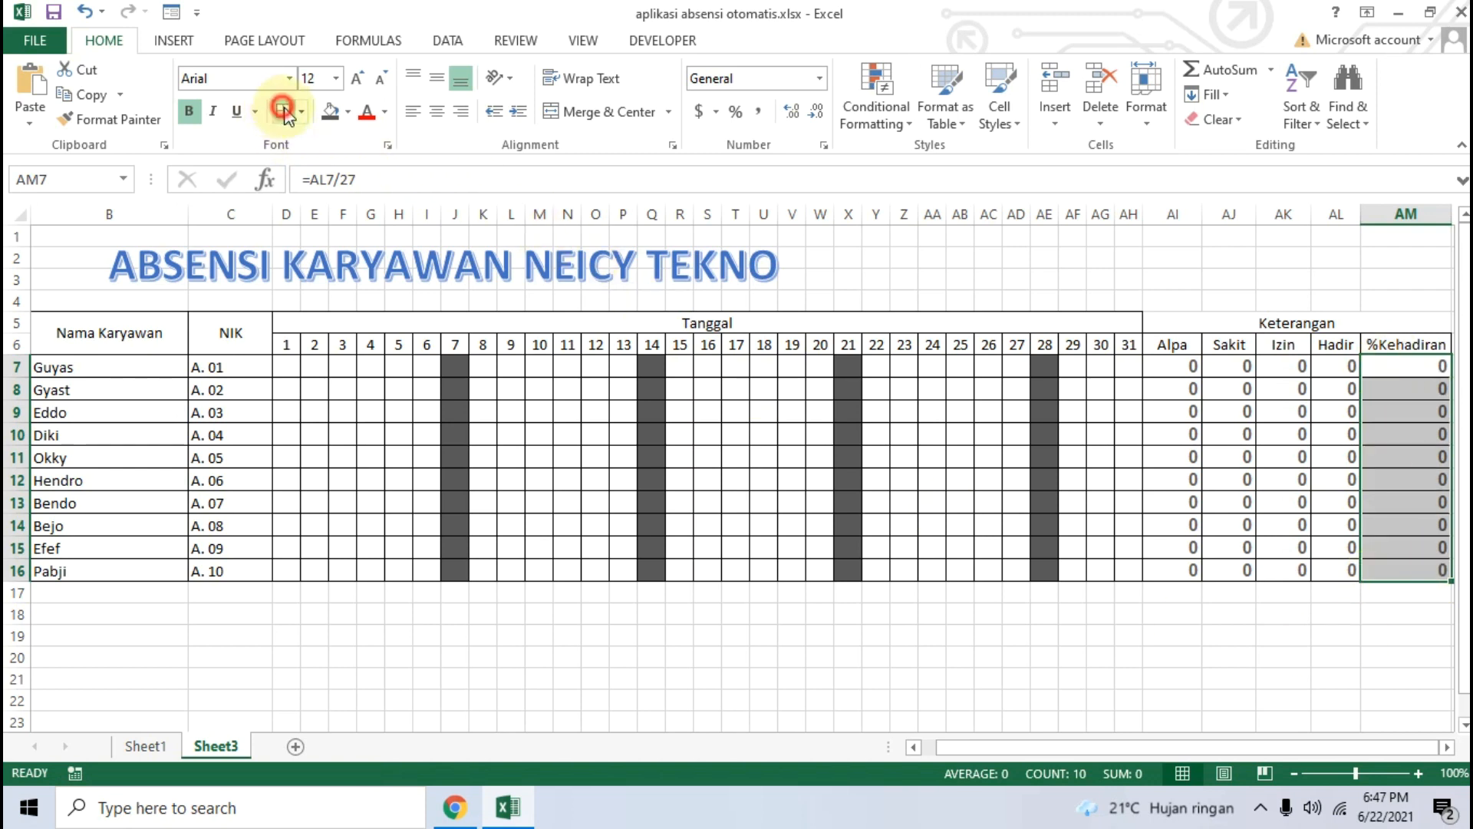
# Step: Examine the filled attendance percentage formulas and the COUNTIF formulas in the Hadir, Izin and Sakit totals
pyautogui.click(1422, 480)
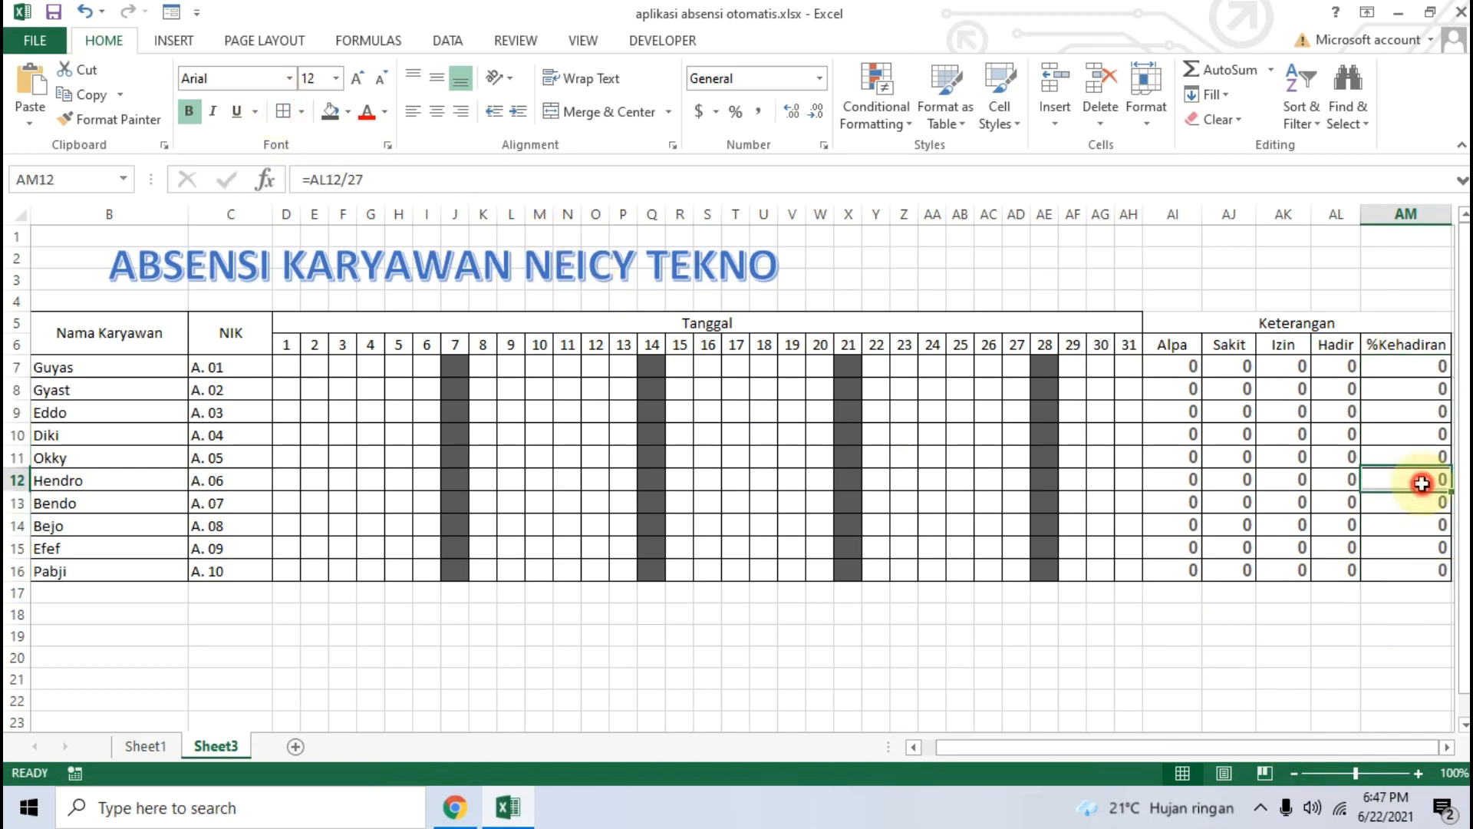
pyautogui.click(1175, 178)
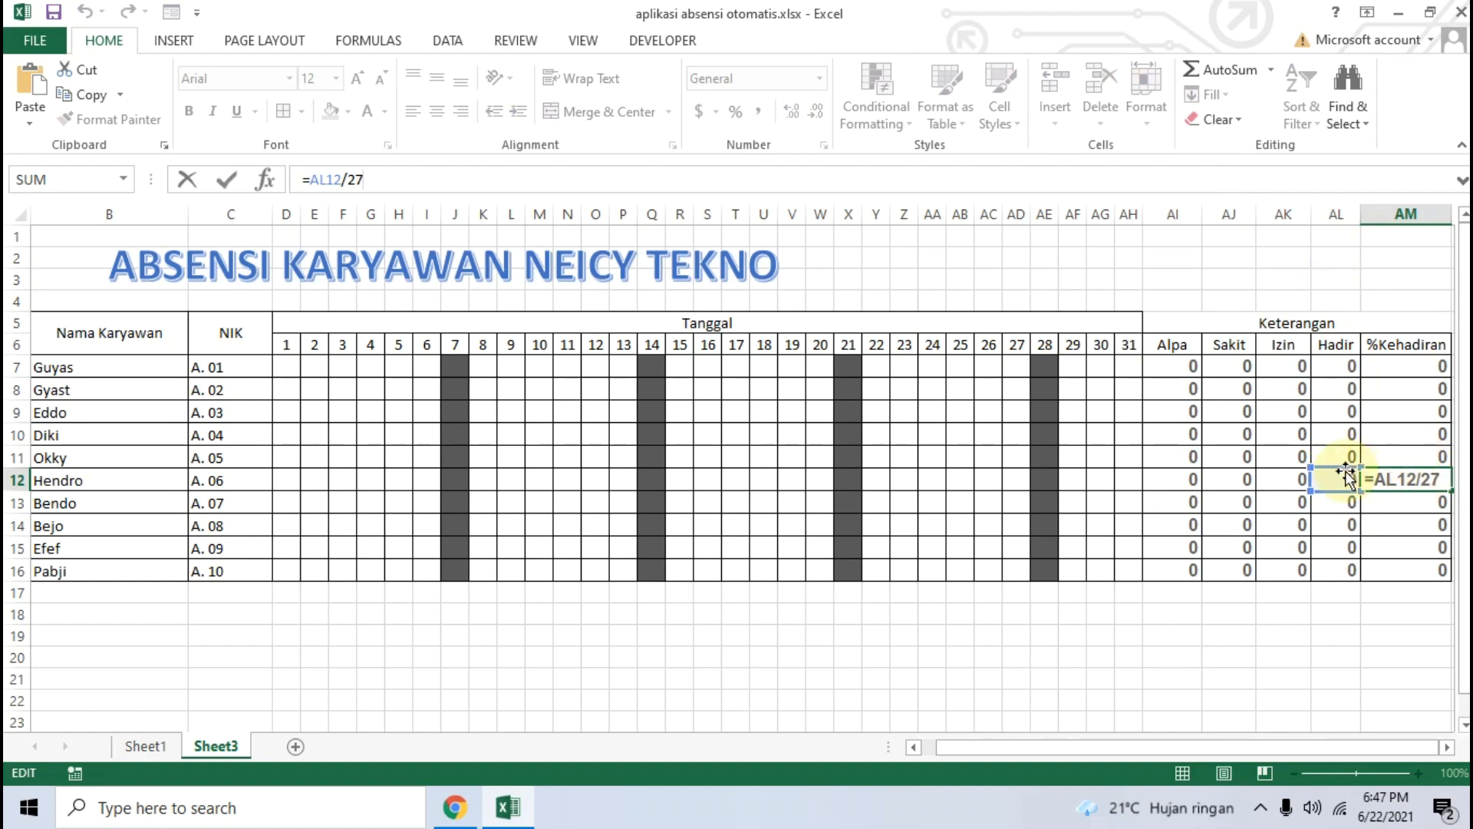
pyautogui.click(1397, 655)
pyautogui.click(1388, 366)
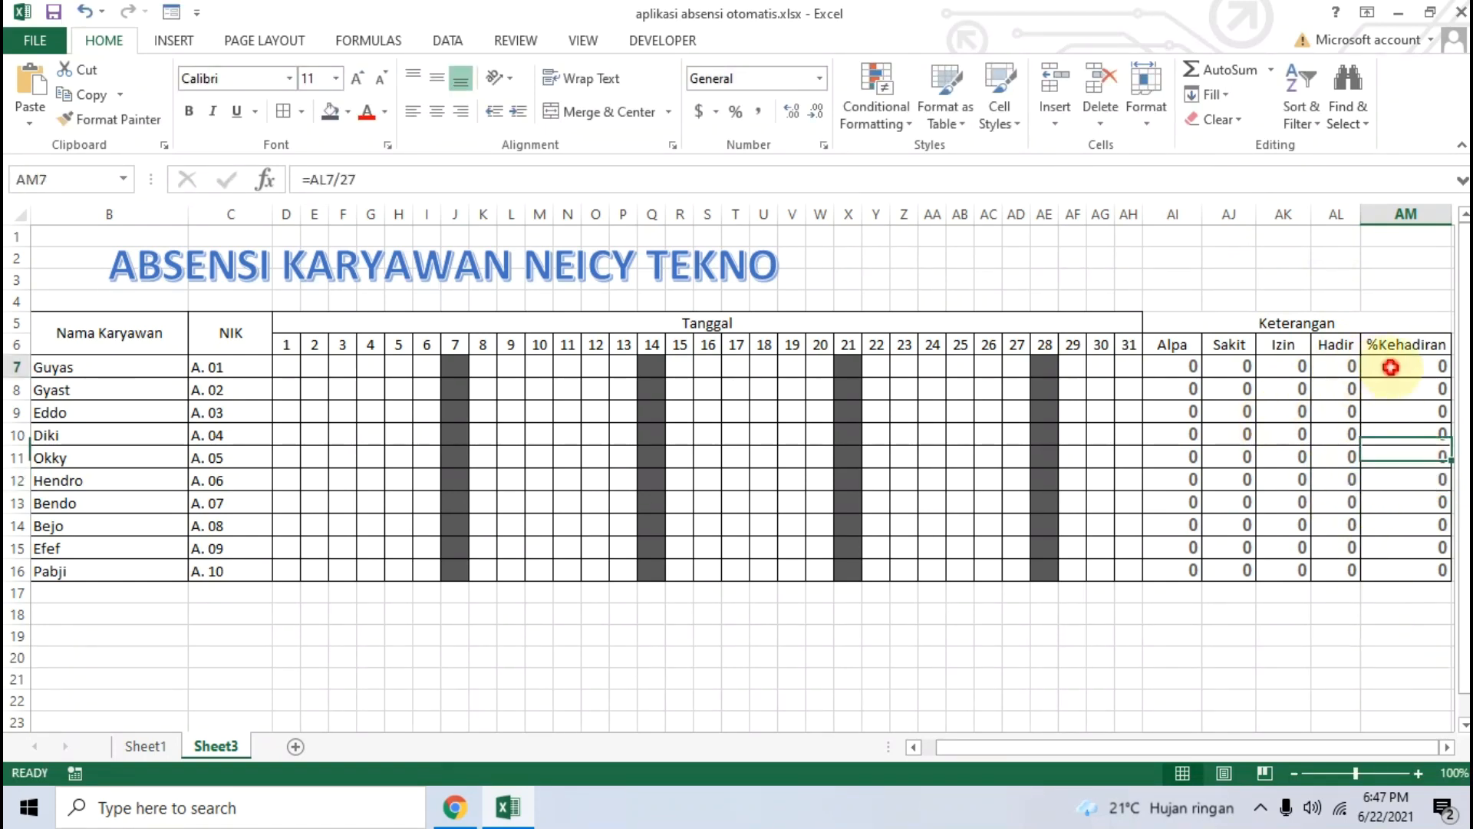
pyautogui.click(1349, 369)
pyautogui.click(1269, 687)
pyautogui.click(1326, 375)
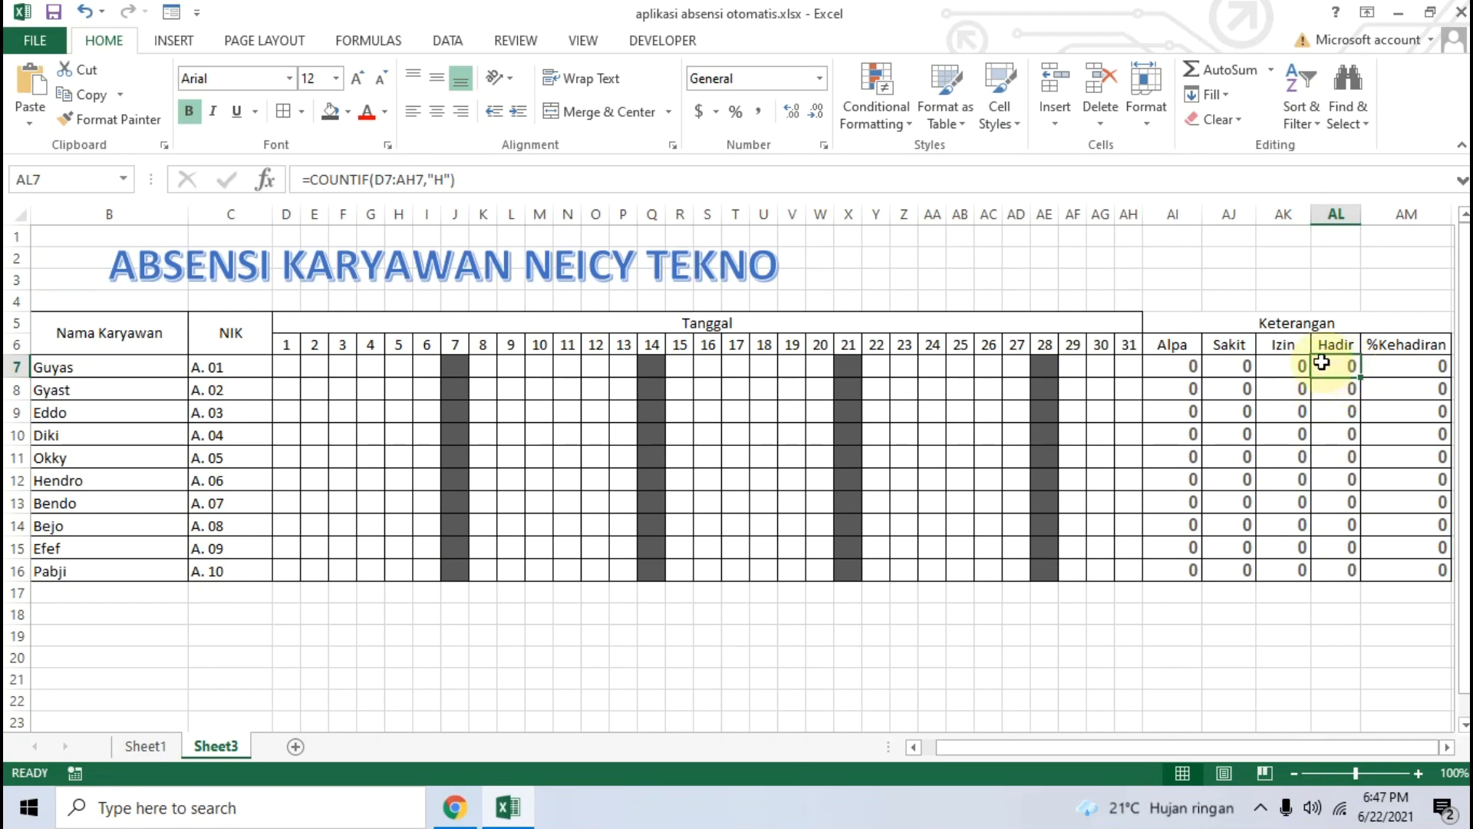
pyautogui.click(1286, 366)
pyautogui.click(1230, 366)
pyautogui.click(571, 179)
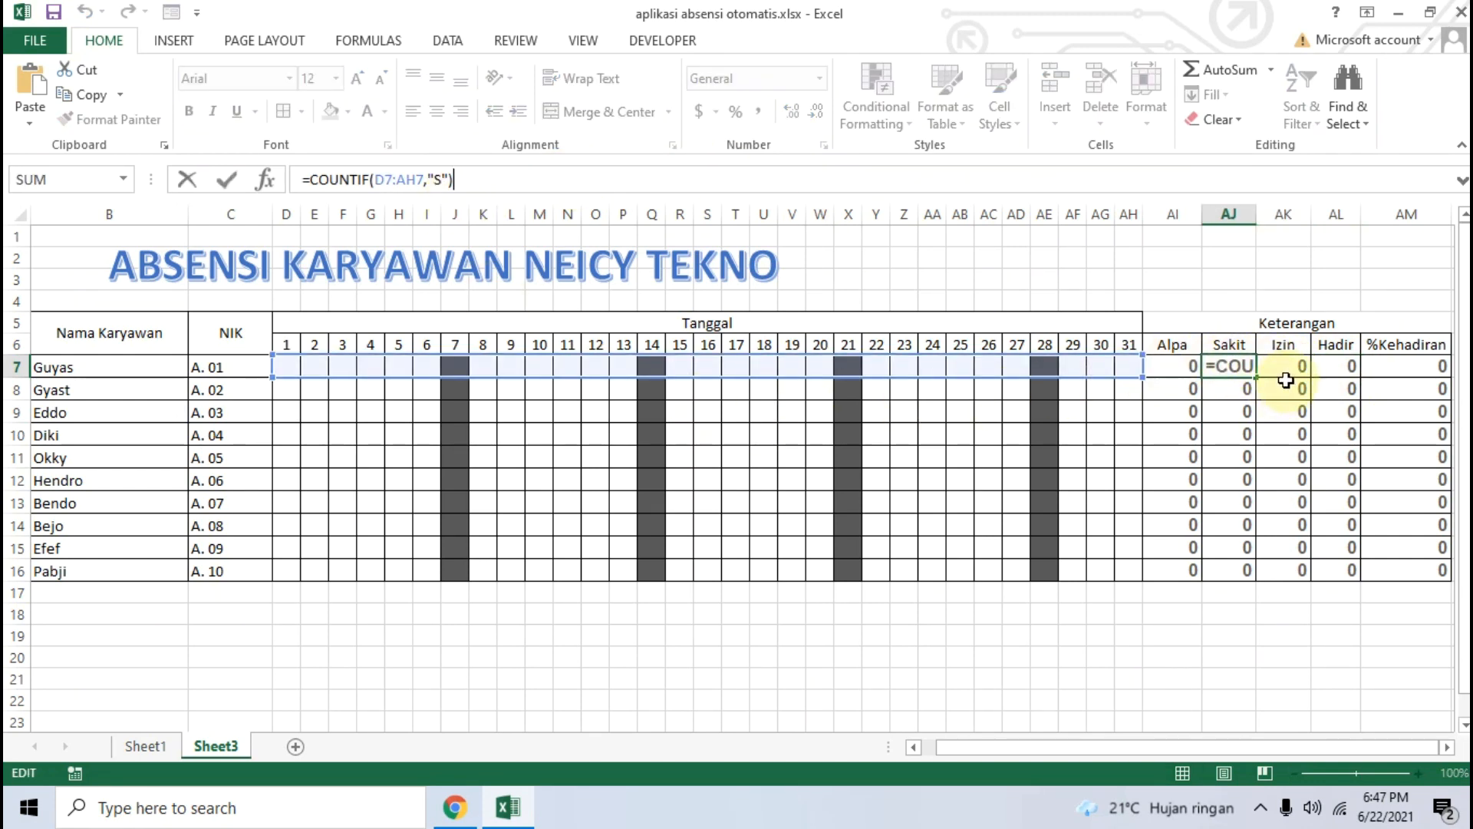
pyautogui.click(986, 179)
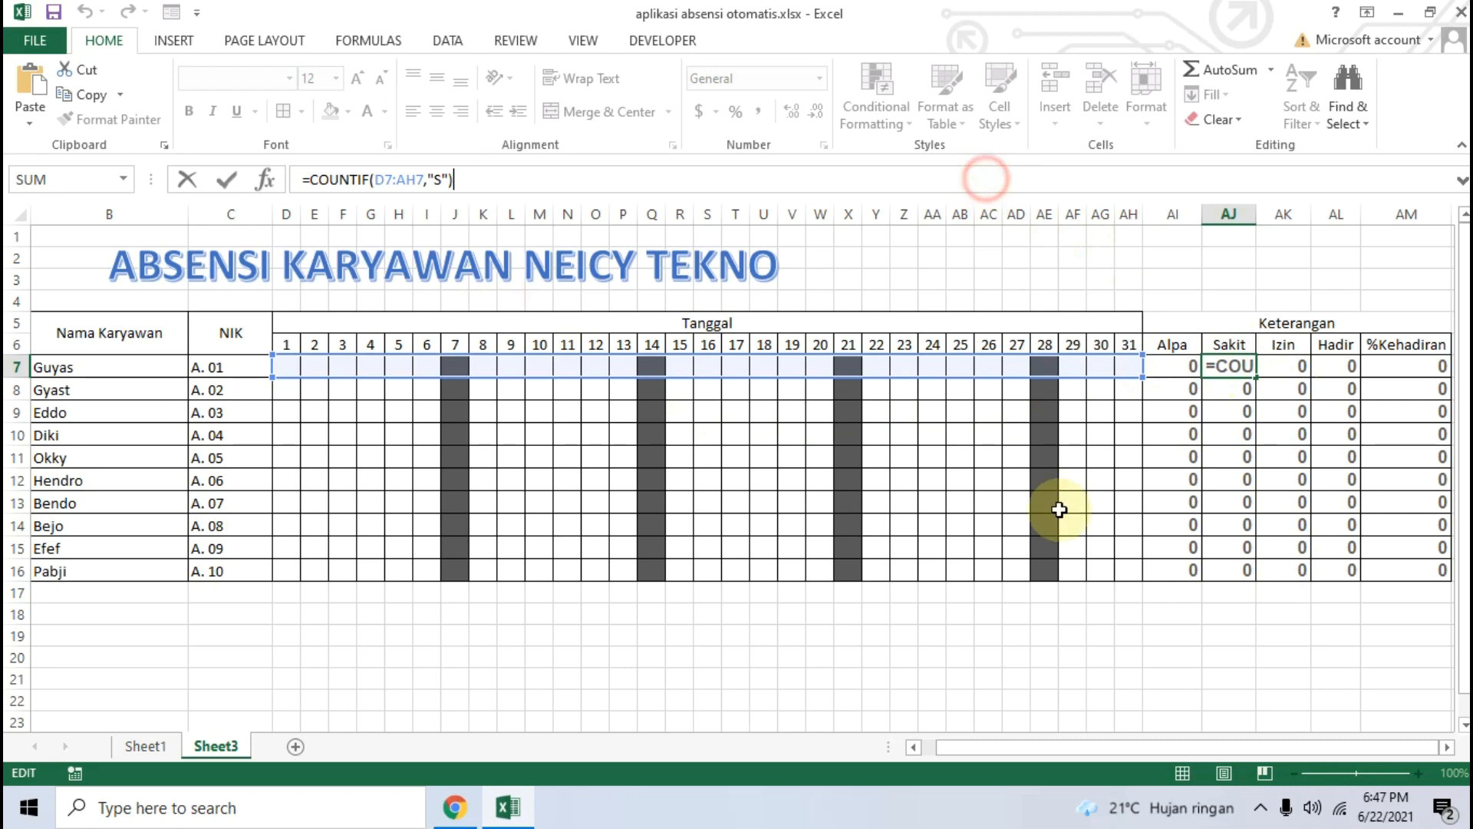
pyautogui.click(1128, 657)
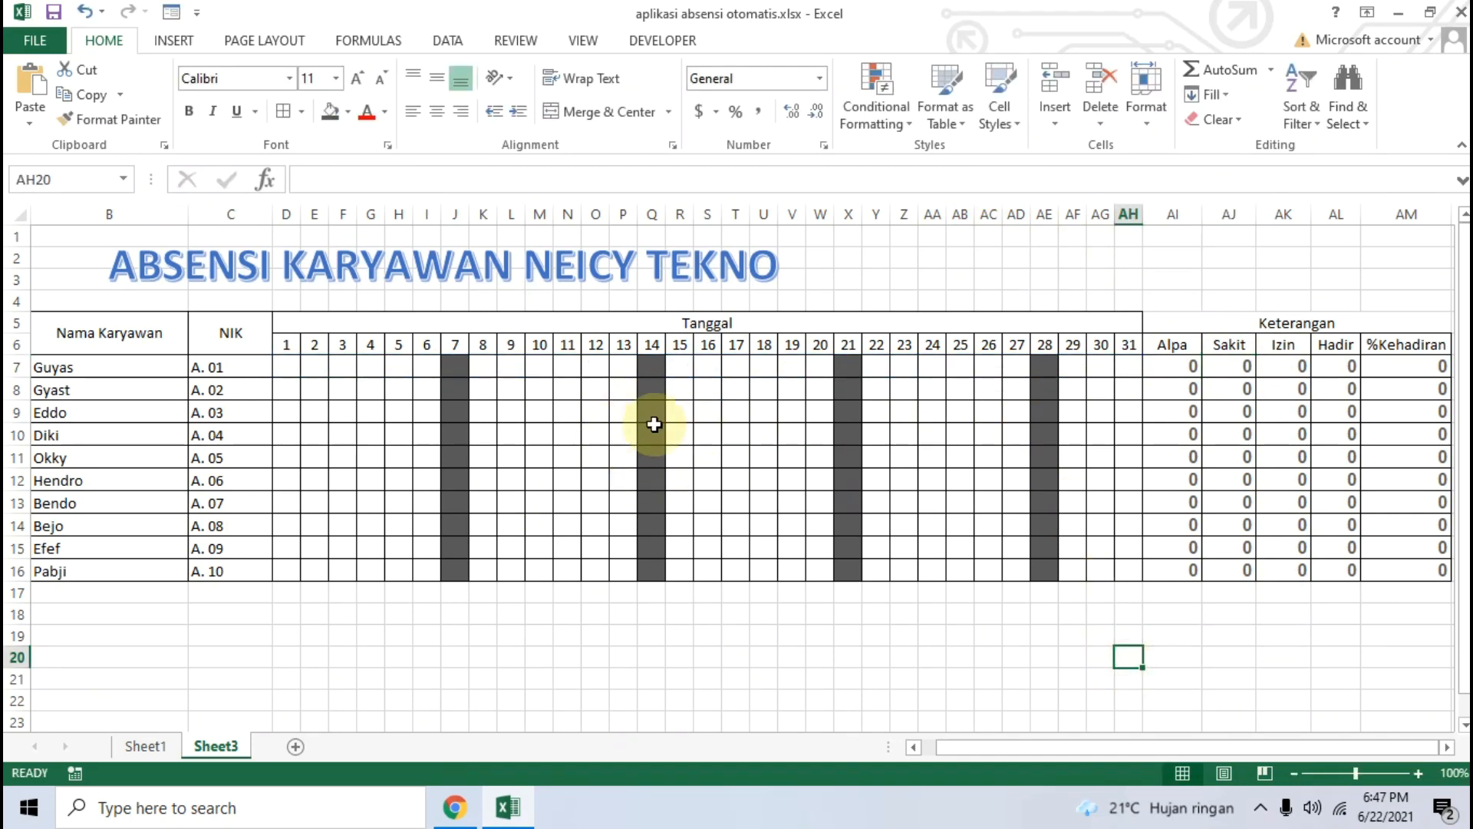
# Step: Switch to the article in Chrome, read Langkah ke-5 on attendance percentages and enlarge its example picture
pyautogui.click(464, 656)
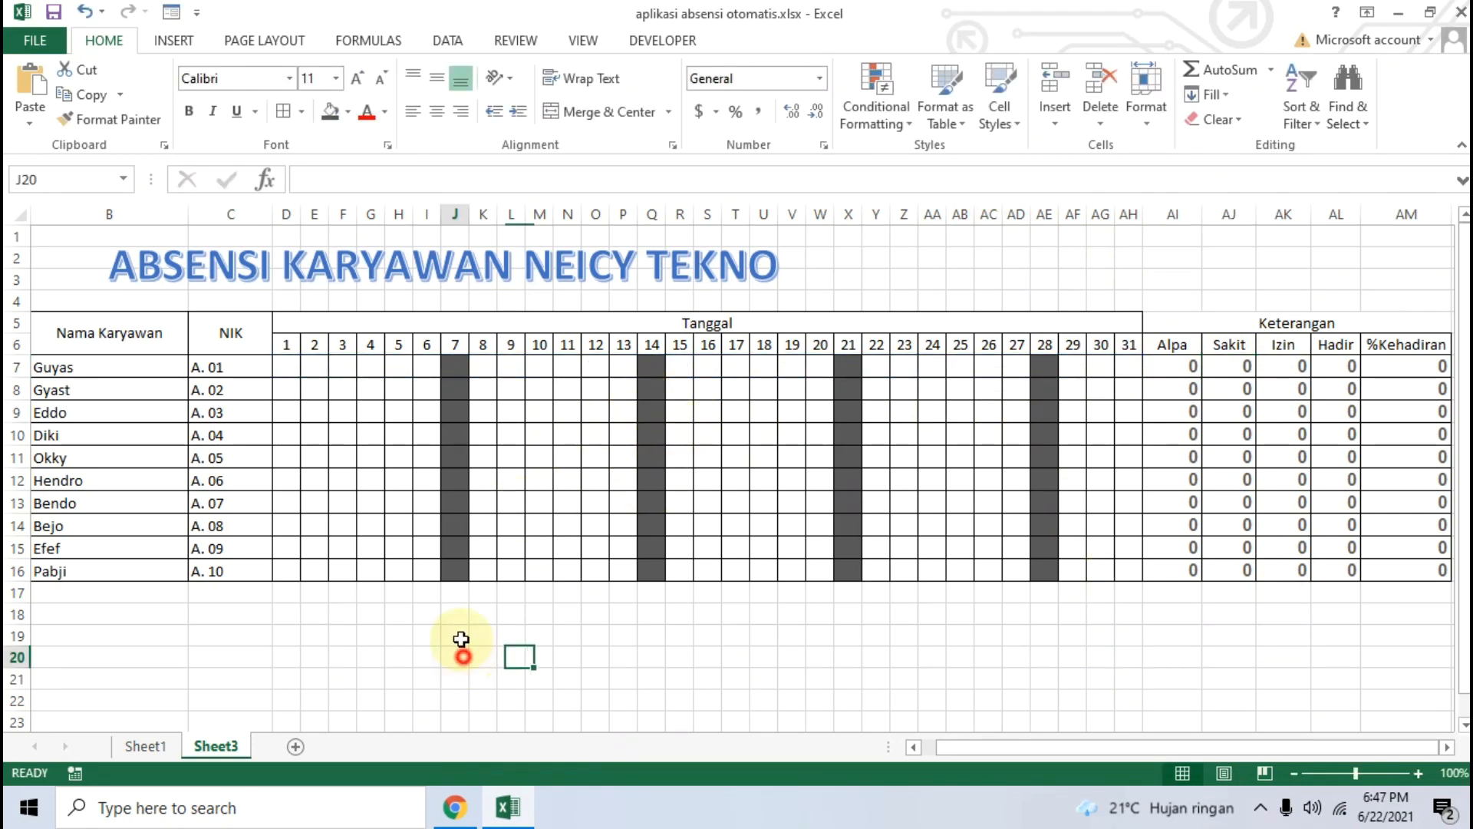
pyautogui.scroll(-2, 463, 656)
pyautogui.click(455, 807)
pyautogui.scroll(-5, 579, 528)
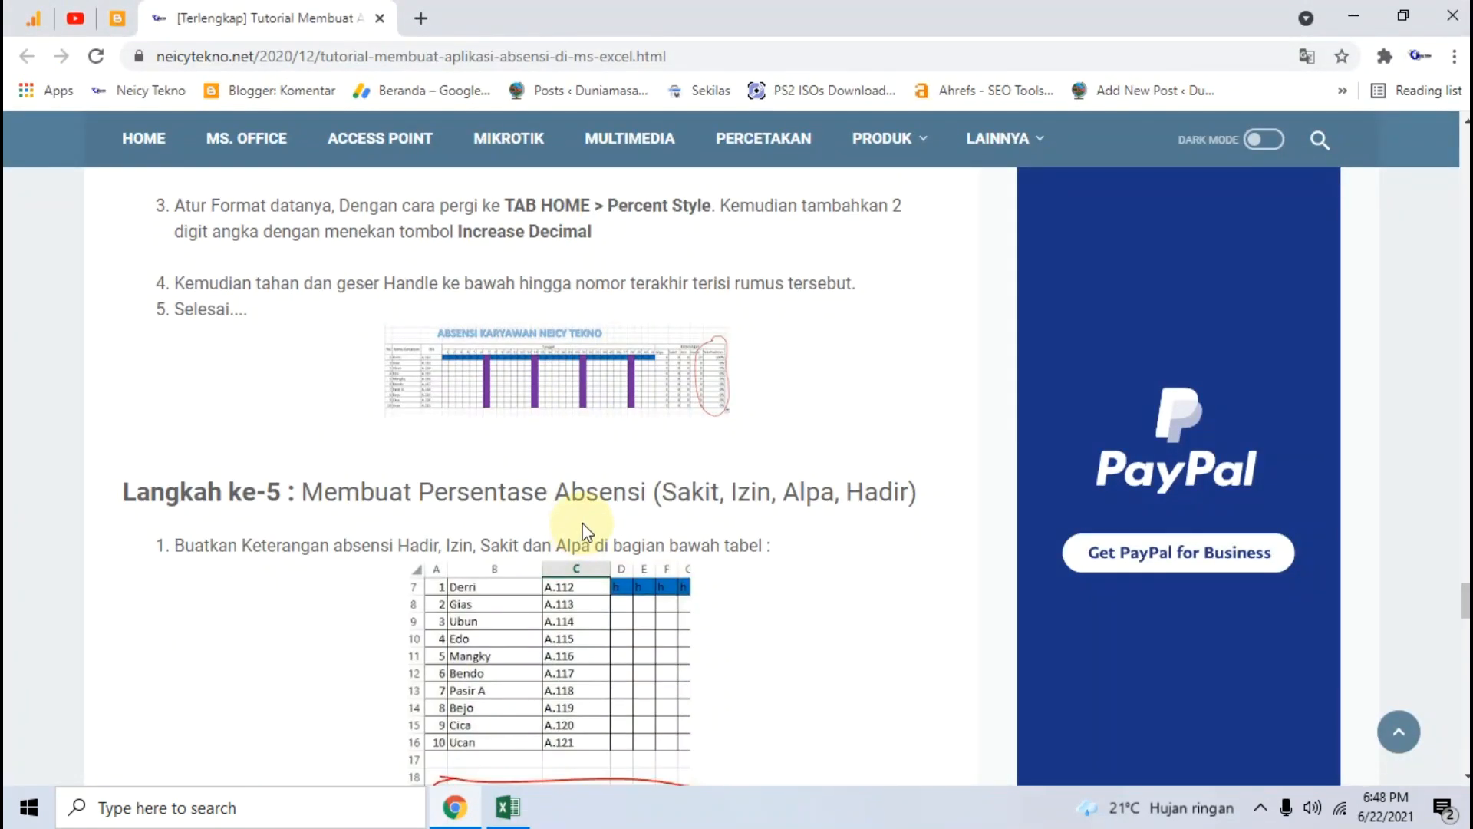
pyautogui.scroll(-1, 583, 529)
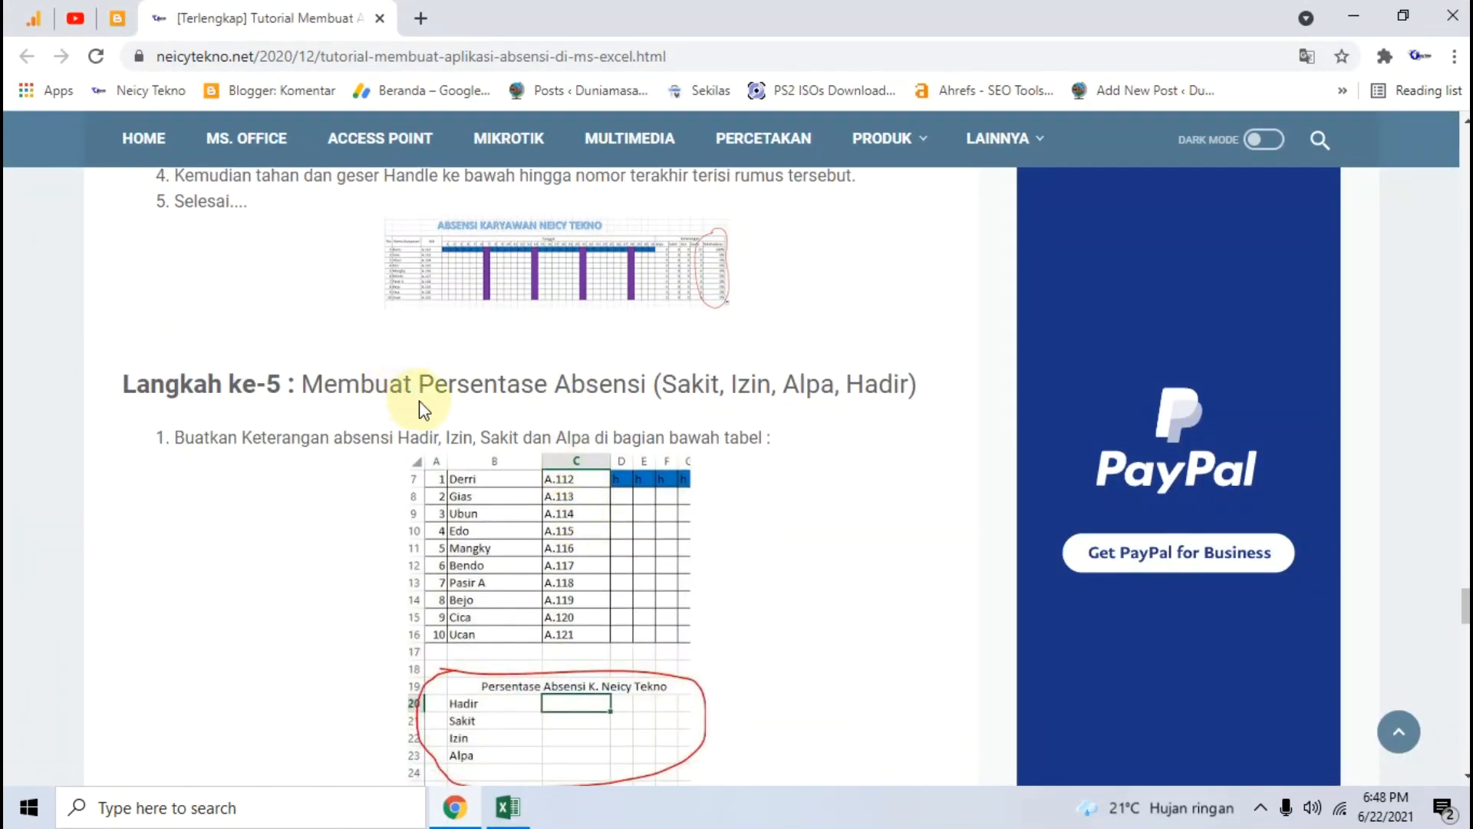
pyautogui.scroll(-1, 625, 492)
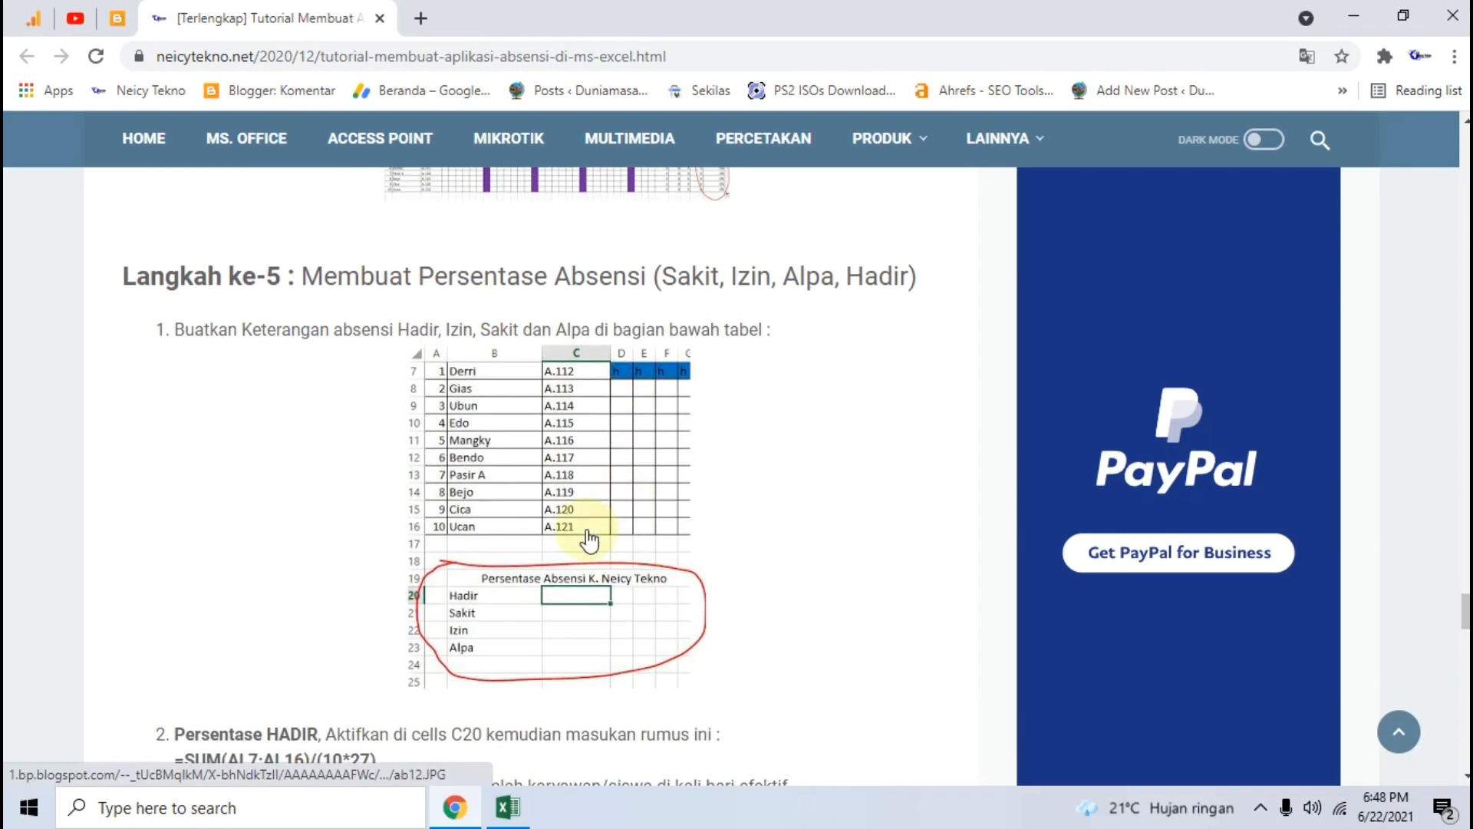
pyautogui.scroll(-1, 610, 637)
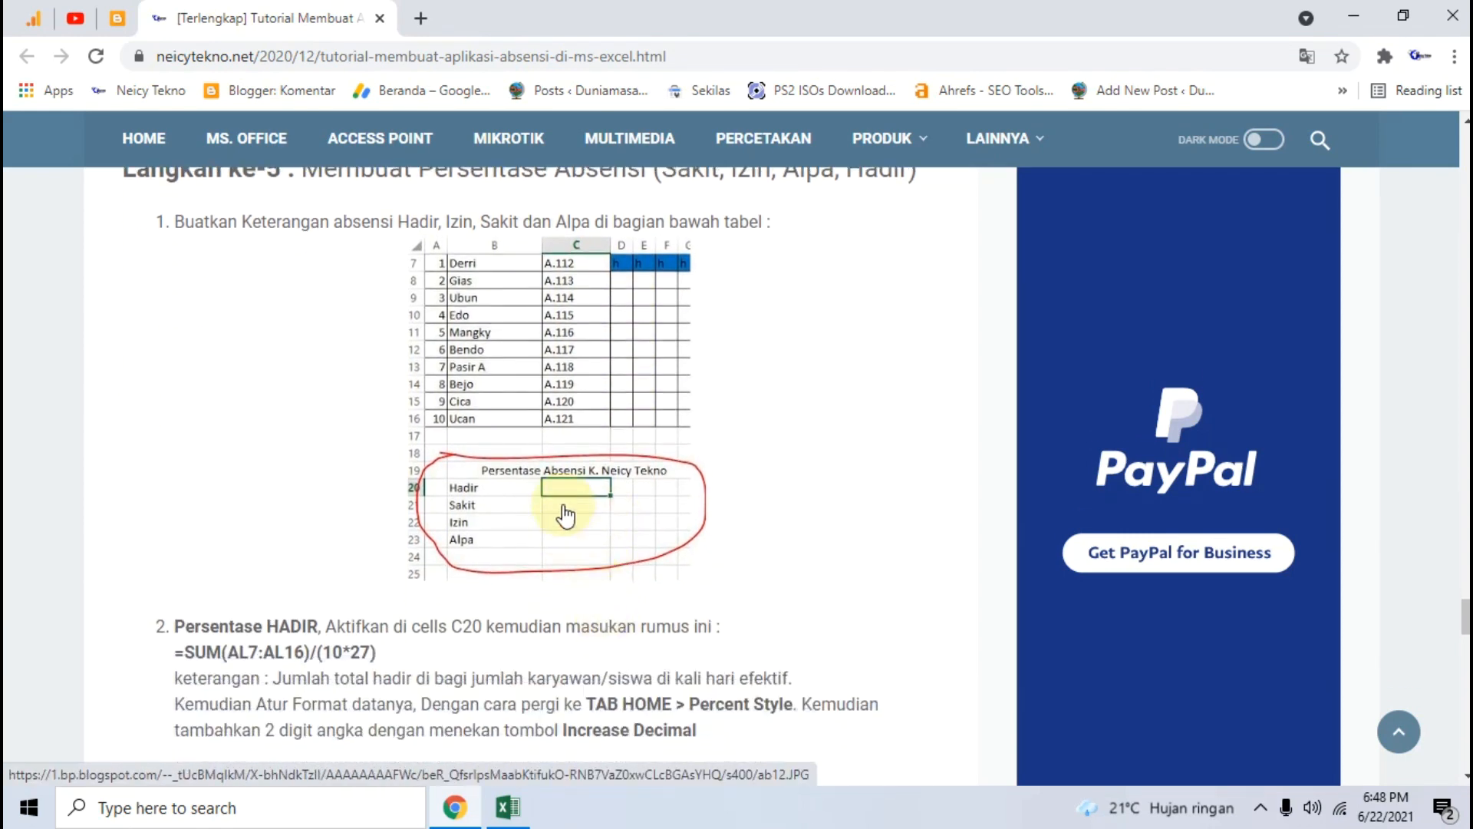
pyautogui.click(563, 503)
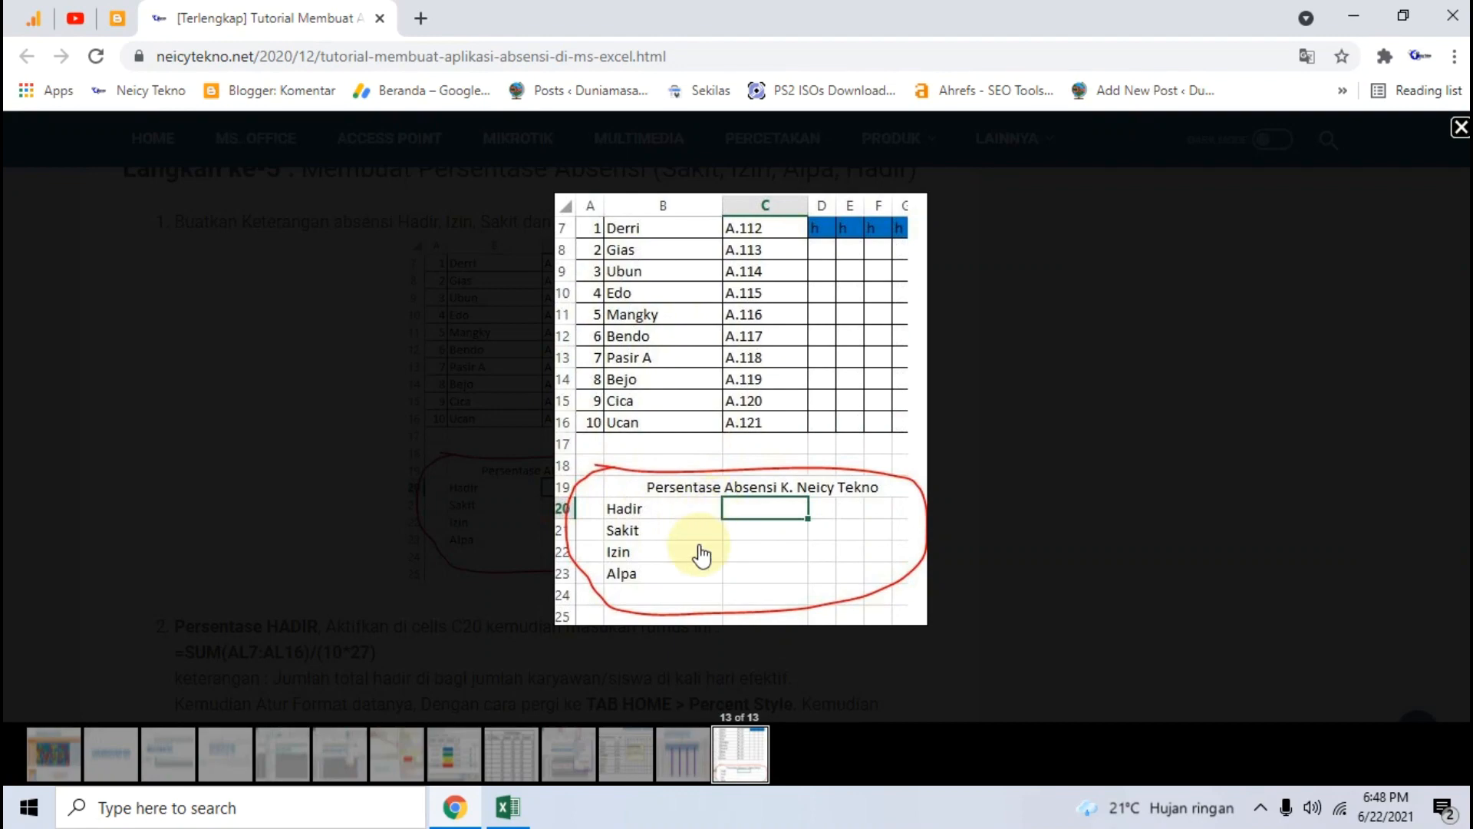
# Step: In Excel, enter the title "Persentase kehadiran K. Neicy Tekno" in C19, following the article's example picture in Chrome
pyautogui.click(507, 809)
pyautogui.moveTo(102, 509); pyautogui.dragTo(289, 529)
pyautogui.click(461, 812)
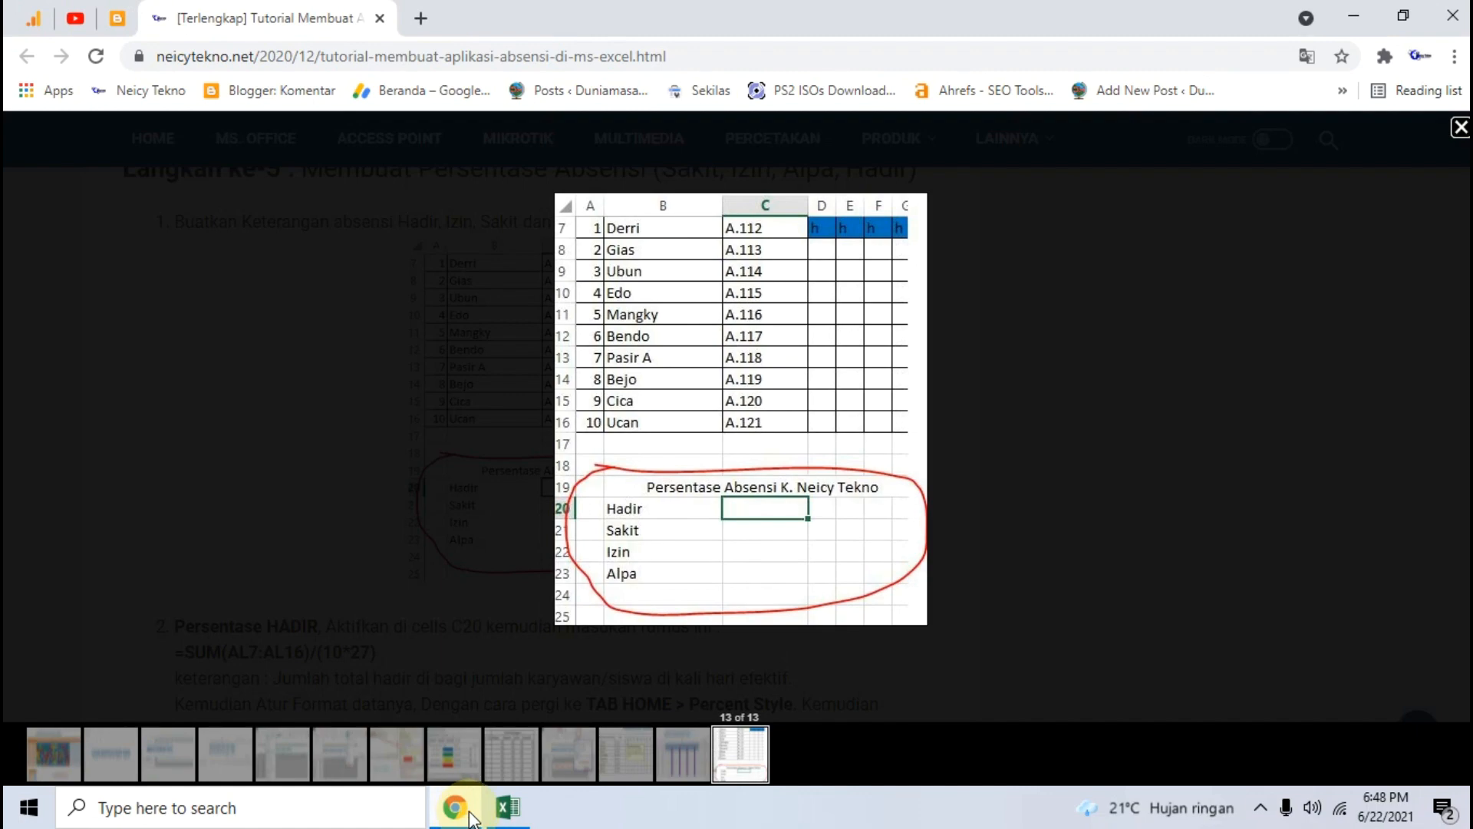
pyautogui.click(506, 807)
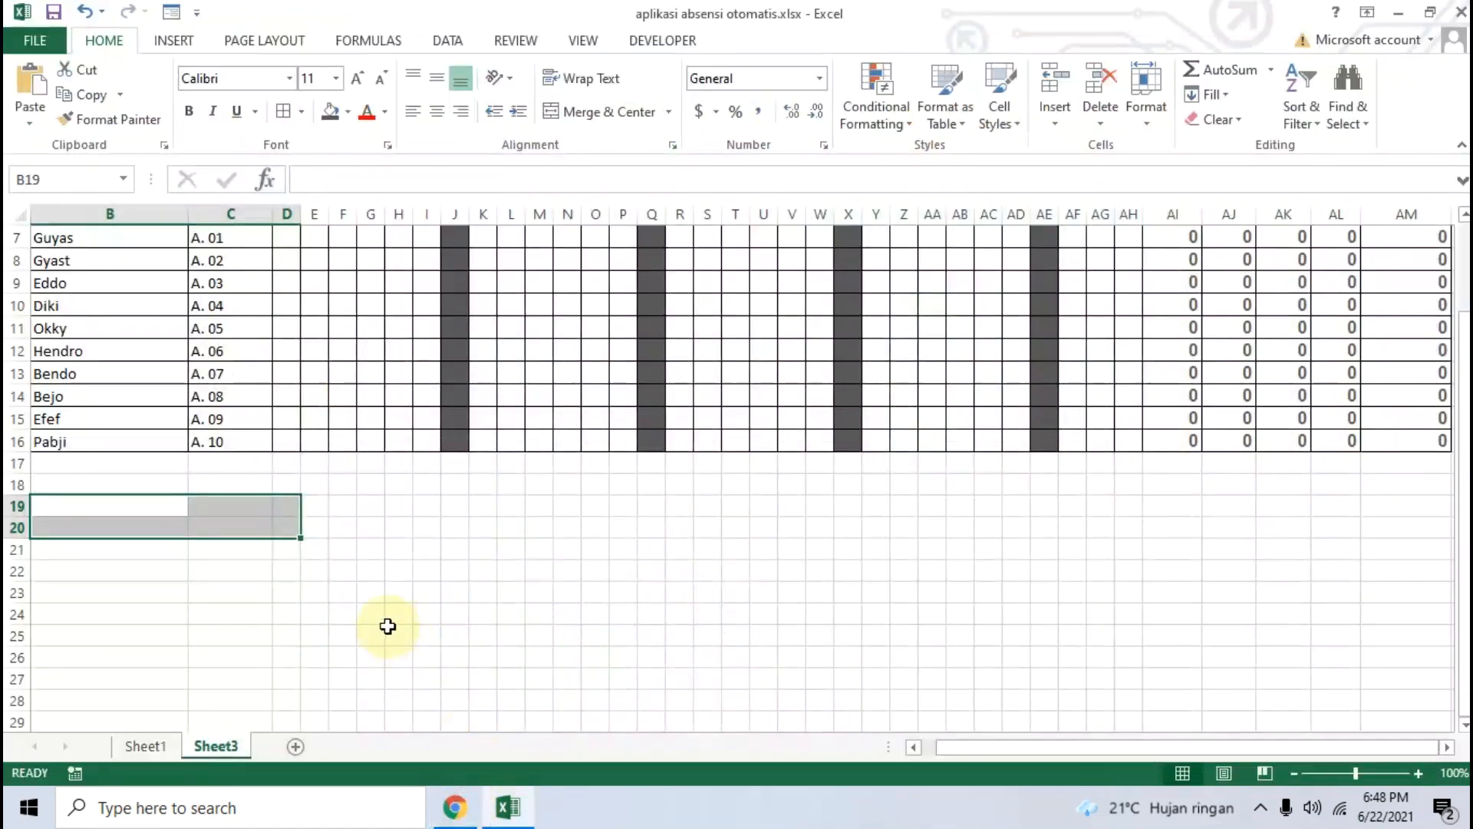
pyautogui.click(138, 547)
pyautogui.click(148, 503)
pyautogui.click(217, 505)
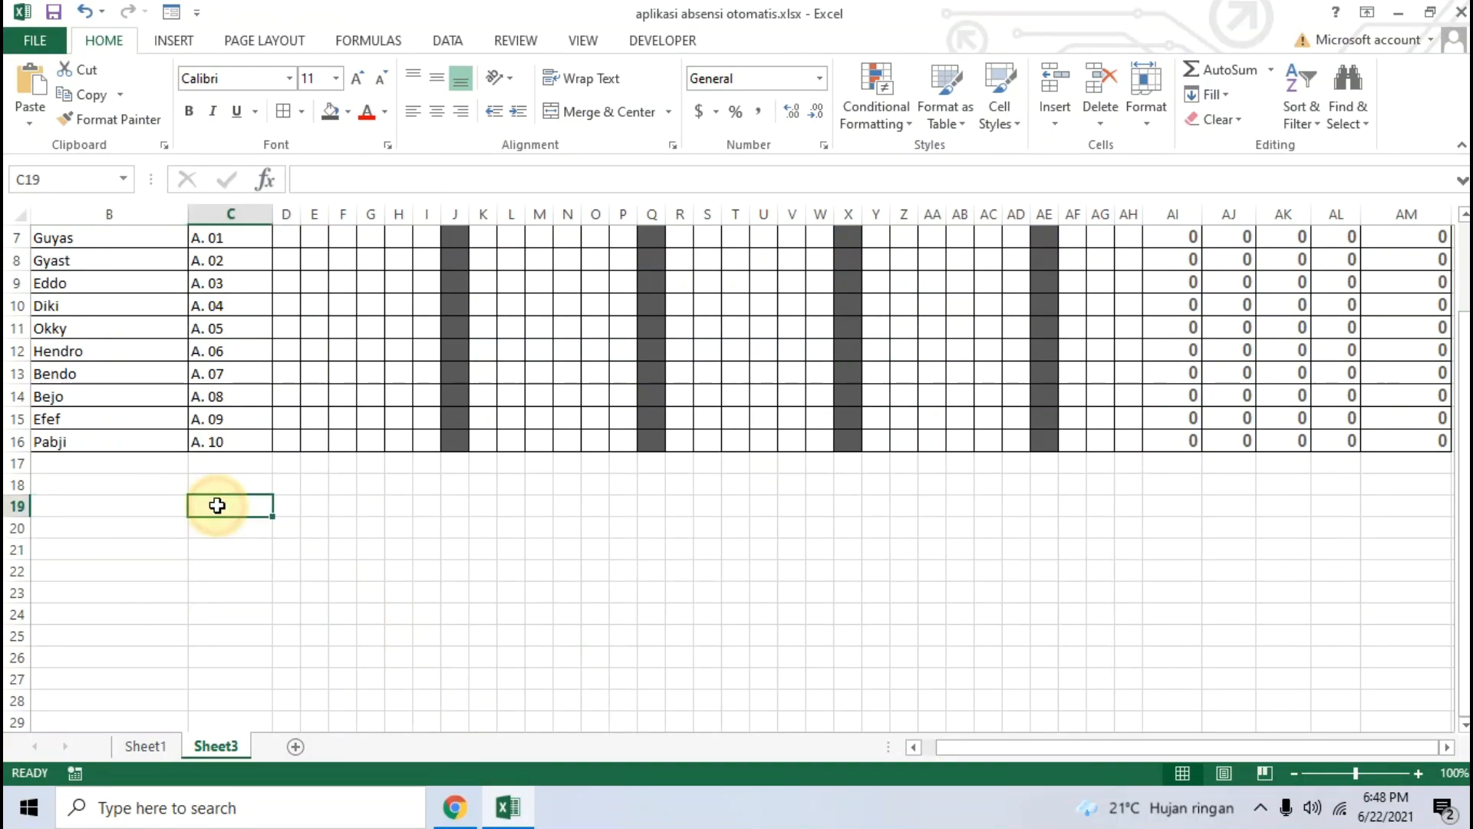
pyautogui.write('Persentase kehadiran')
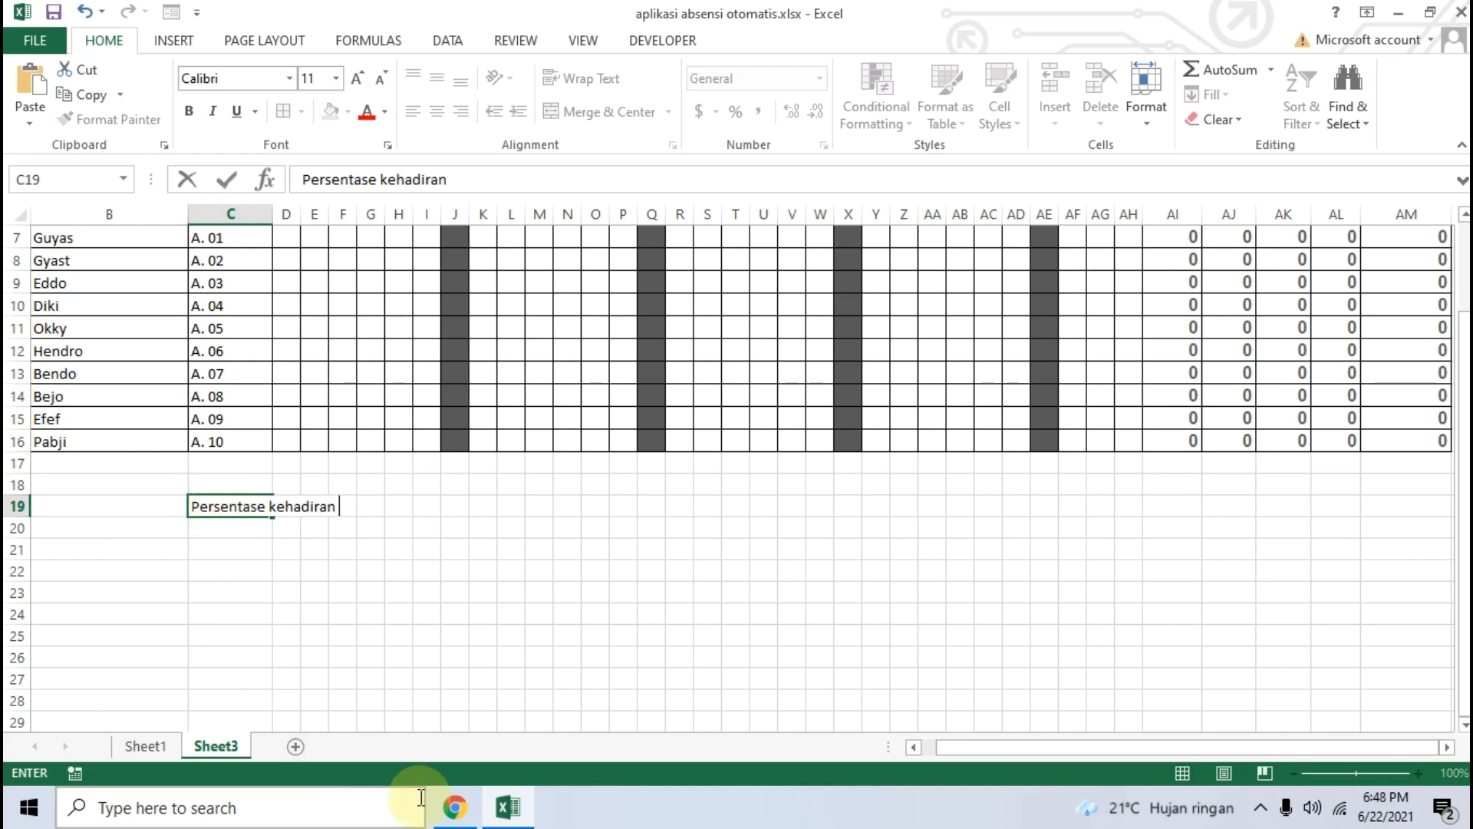
pyautogui.click(502, 808)
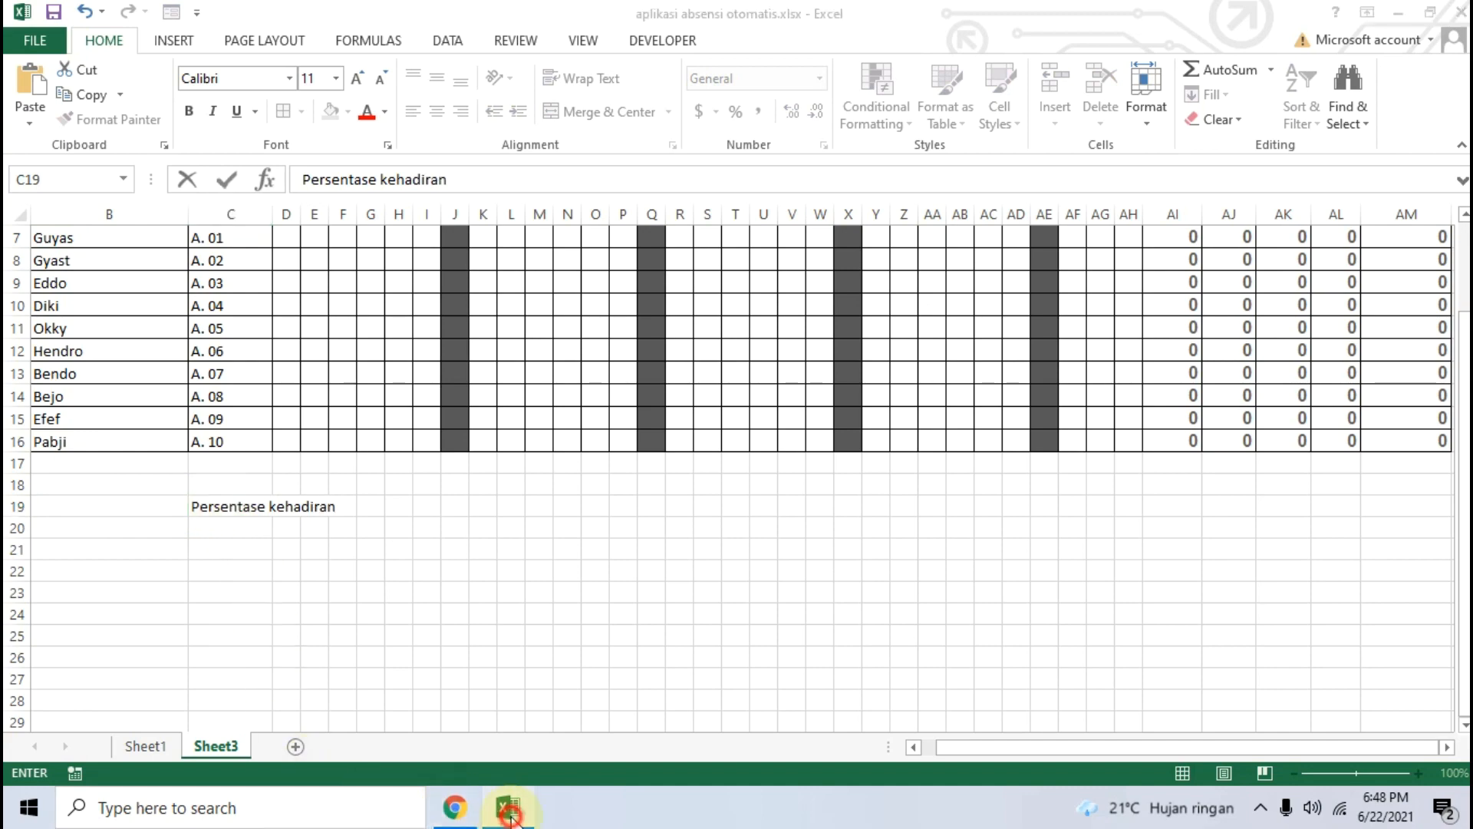
pyautogui.click(474, 810)
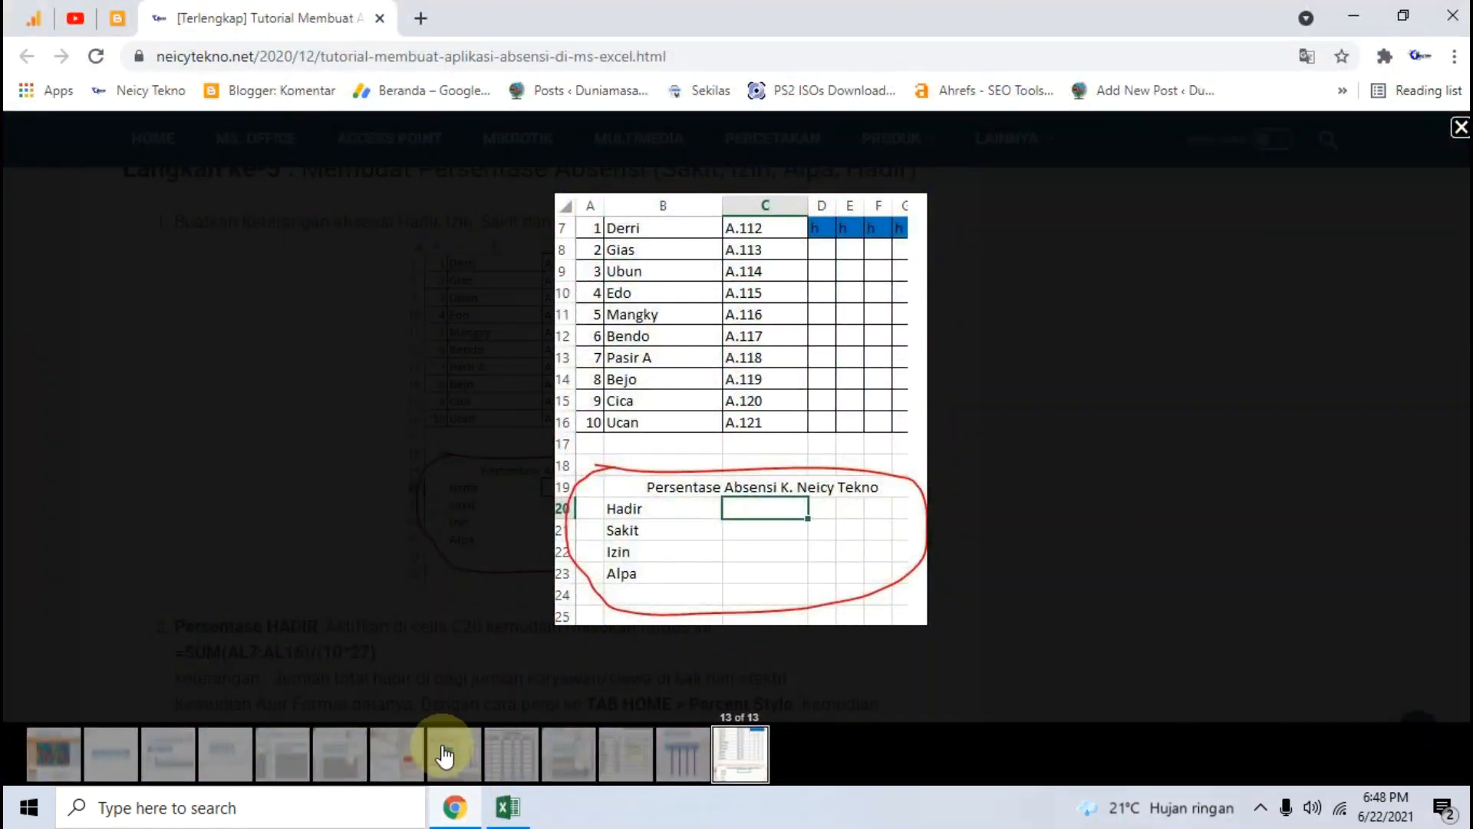
pyautogui.click(507, 808)
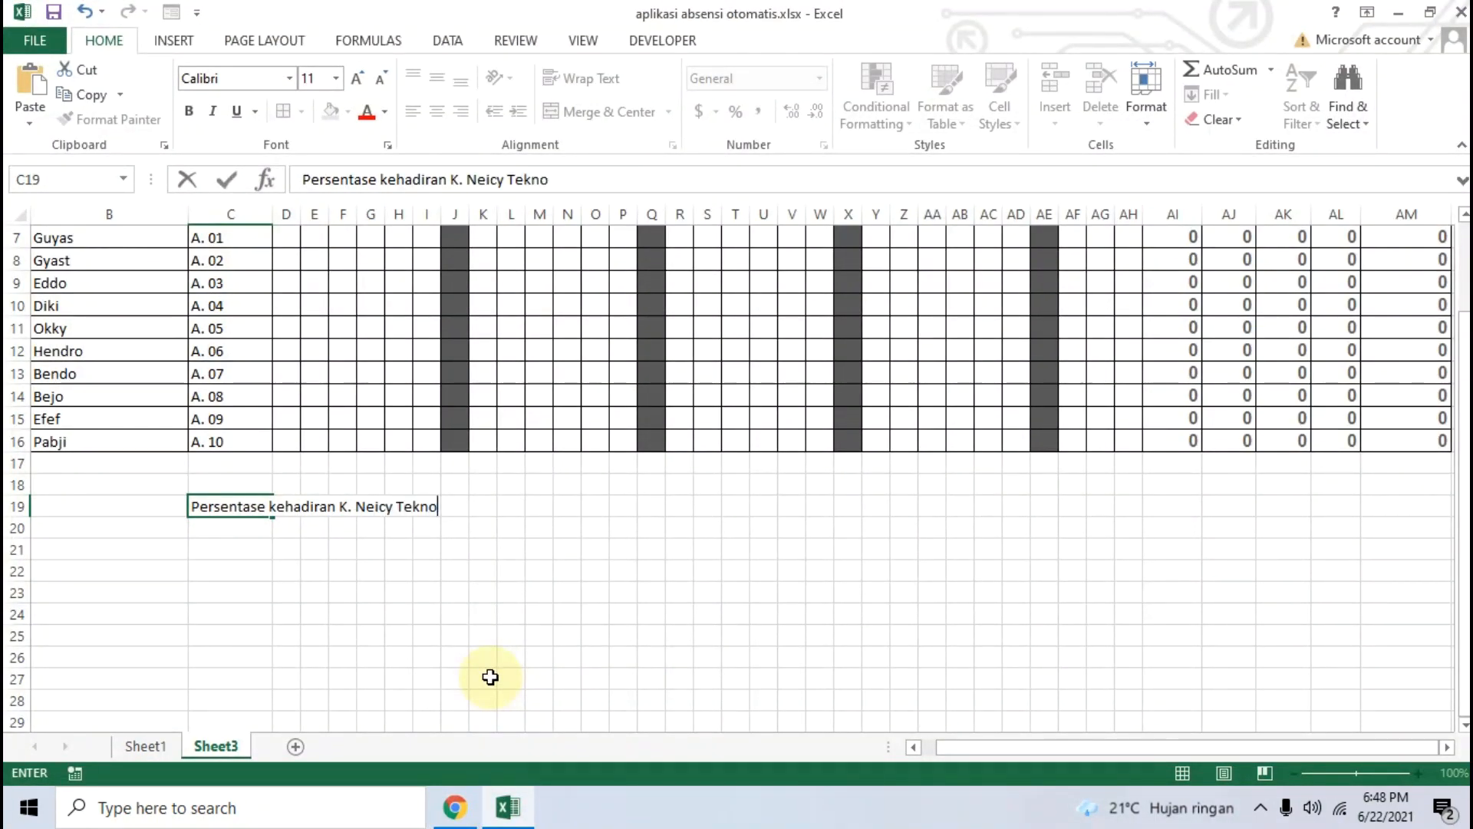
# Step: Merge and center the title across cells C19 to I19
pyautogui.click(235, 508)
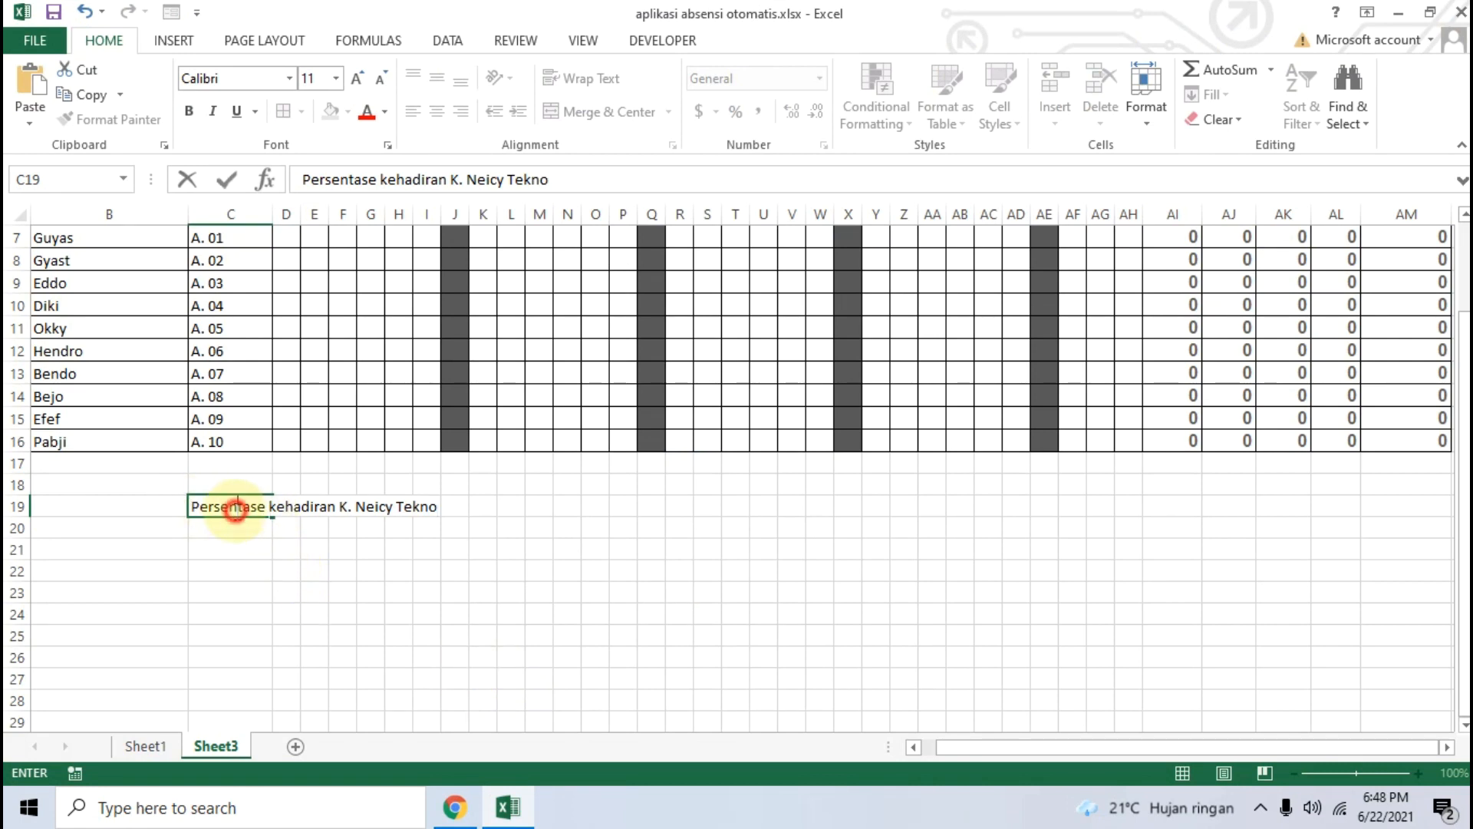
pyautogui.click(307, 591)
pyautogui.moveTo(240, 510); pyautogui.dragTo(419, 507)
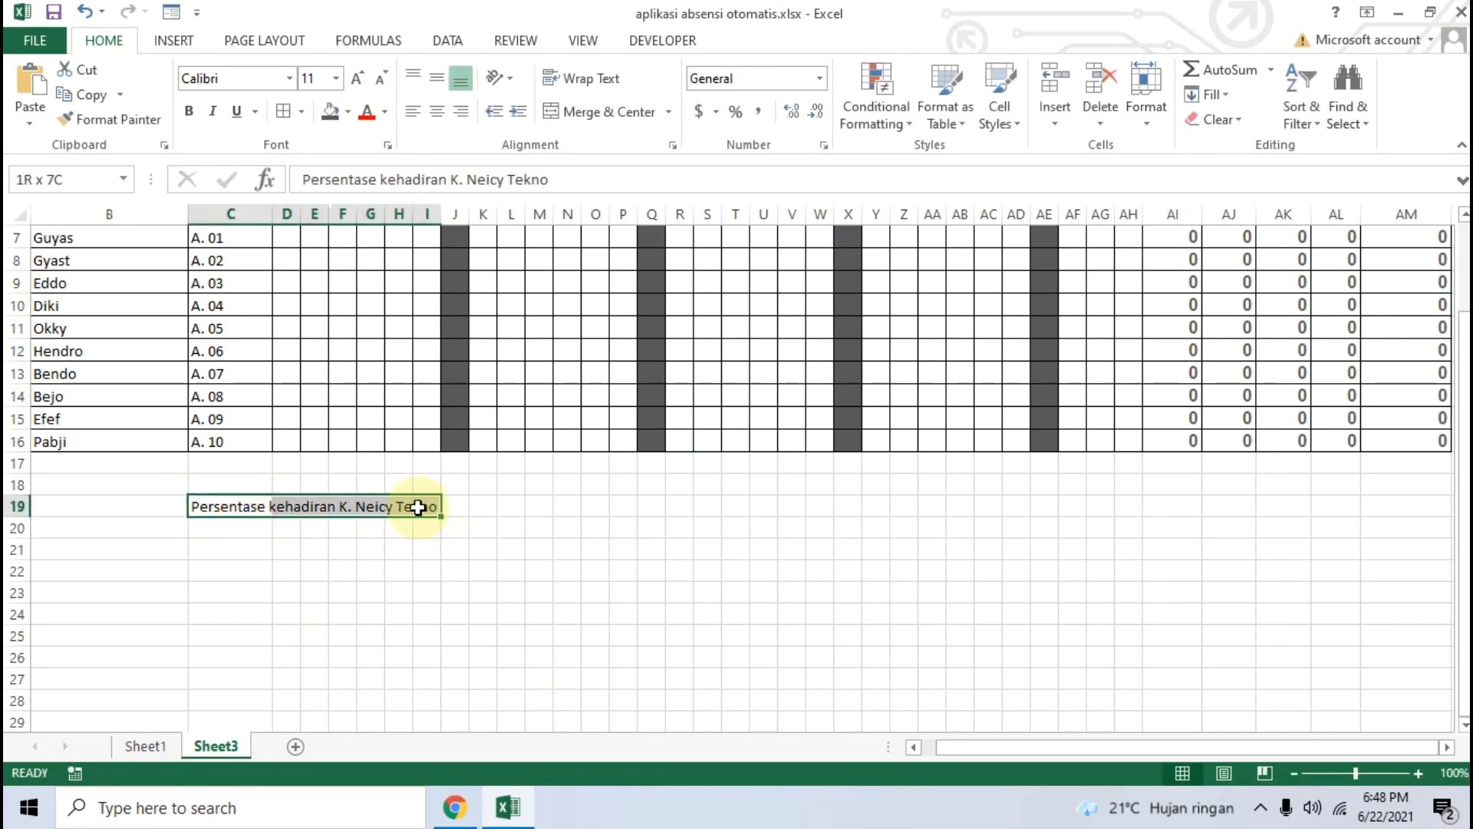
pyautogui.click(568, 112)
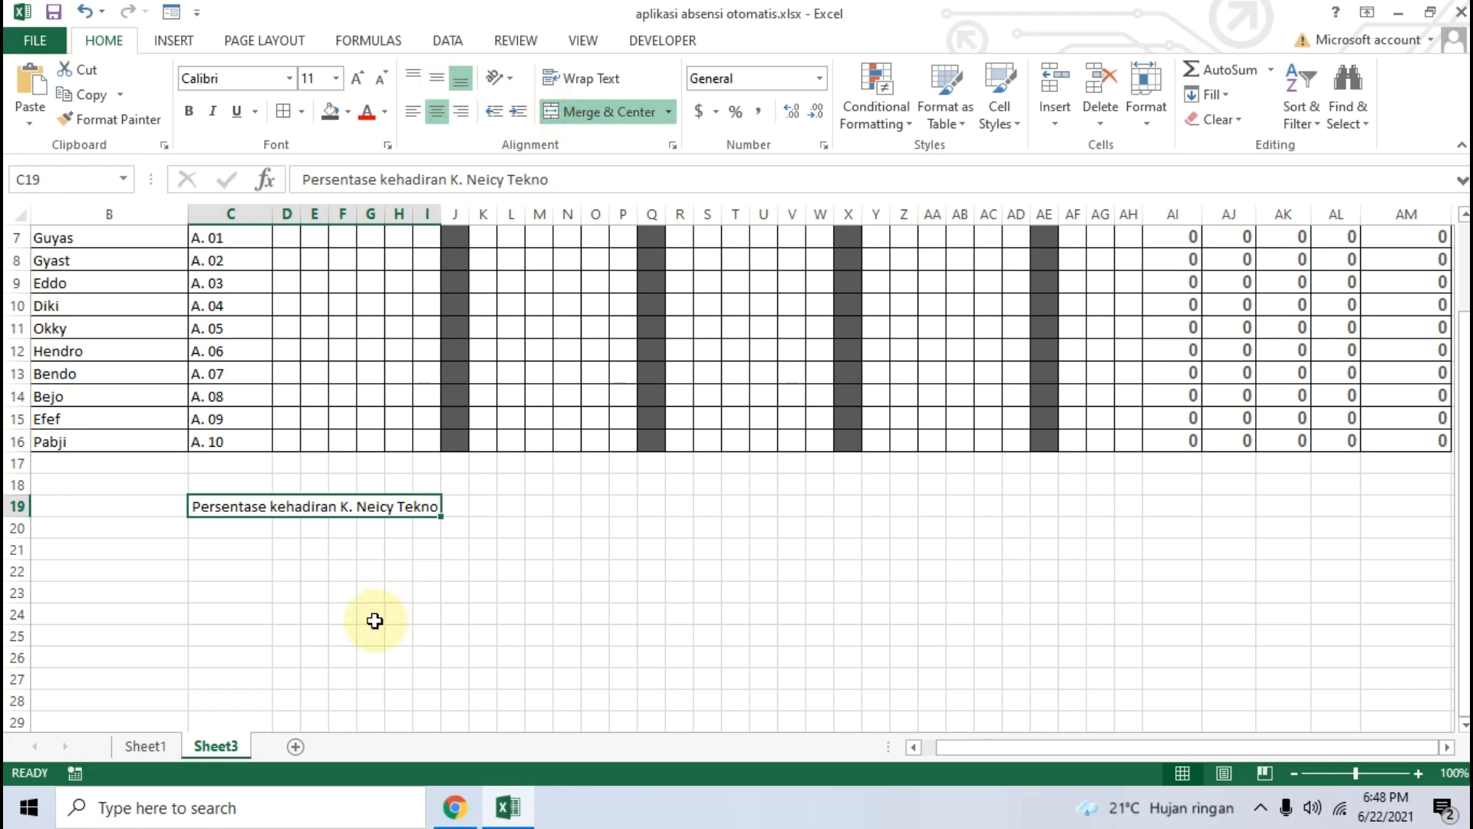
pyautogui.click(374, 621)
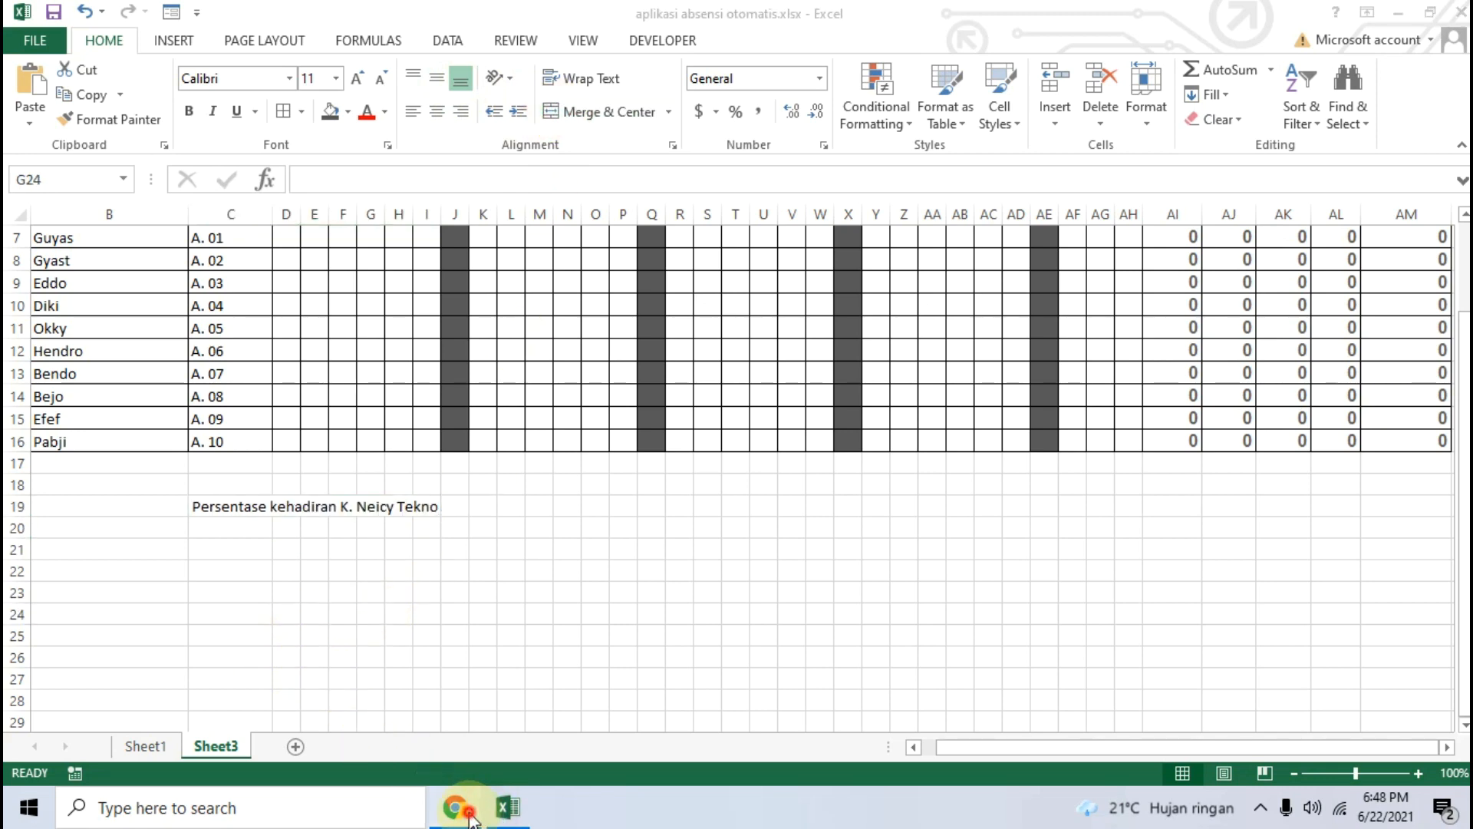
# Step: Compare the Hadir, Sakit, Izin and Alpa label layout in Chrome's example picture with the area below the title in Excel
pyautogui.click(456, 808)
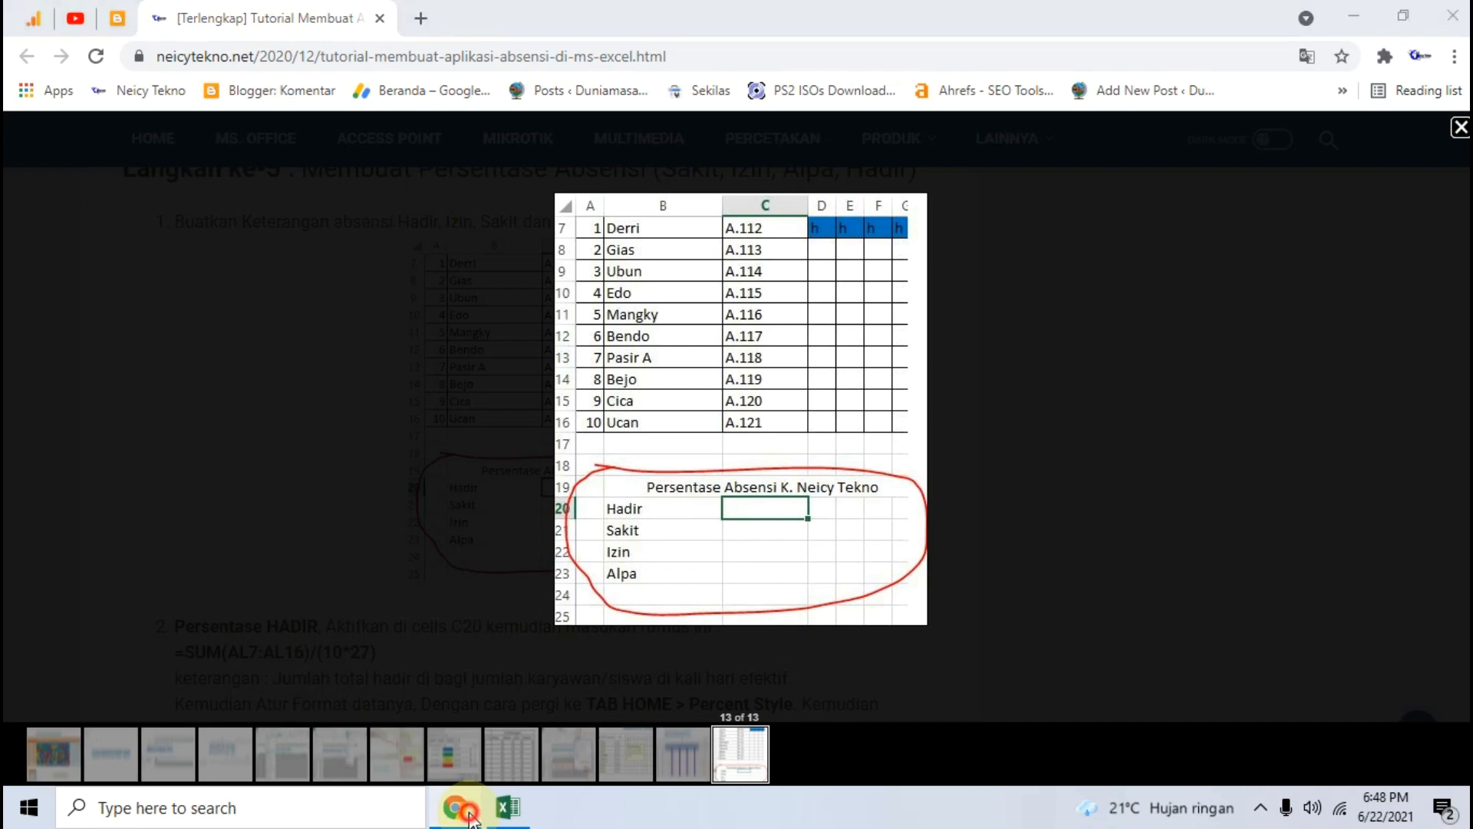
pyautogui.click(471, 818)
pyautogui.click(132, 551)
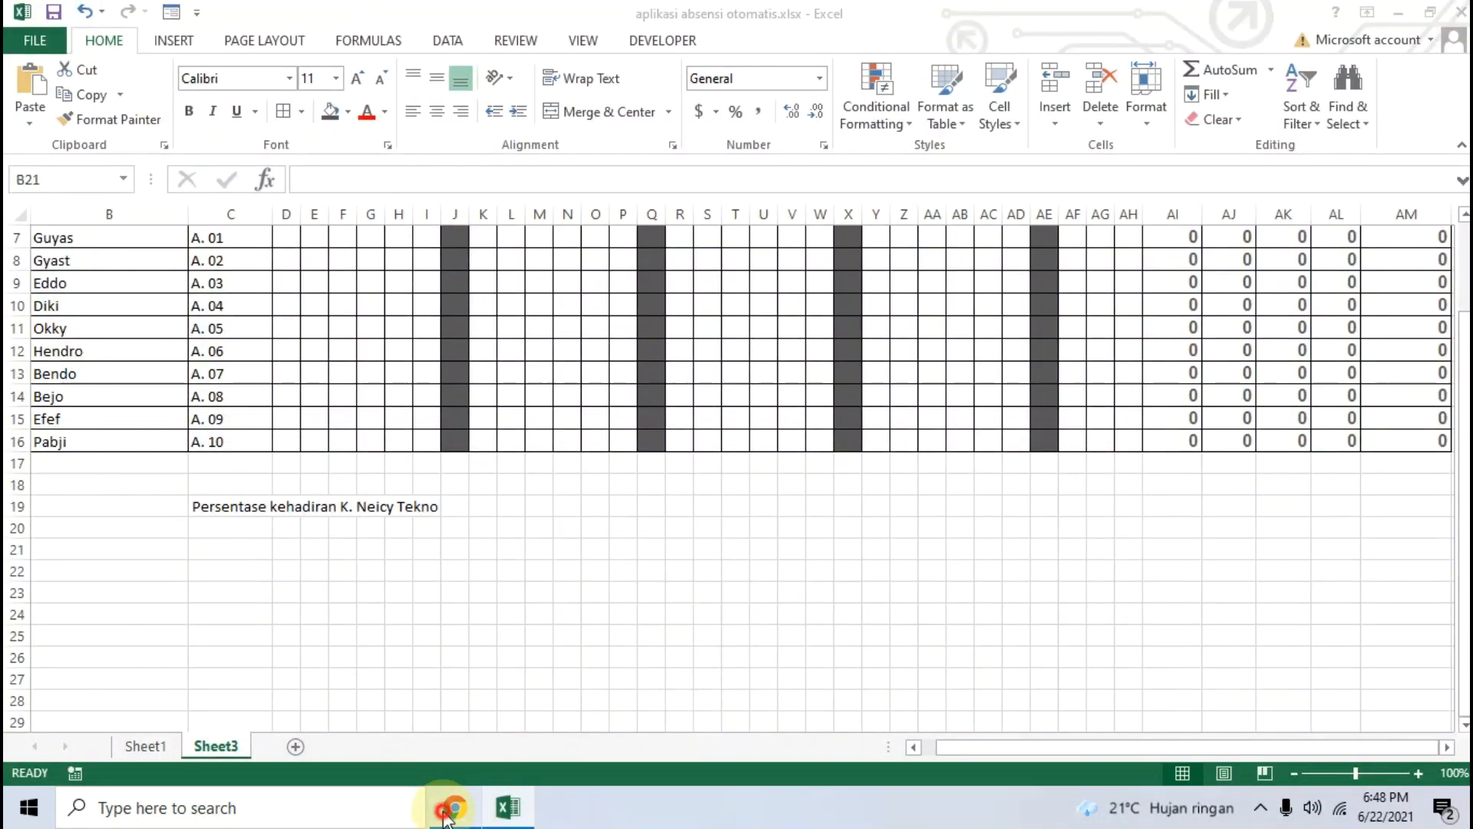
pyautogui.click(451, 812)
pyautogui.click(451, 811)
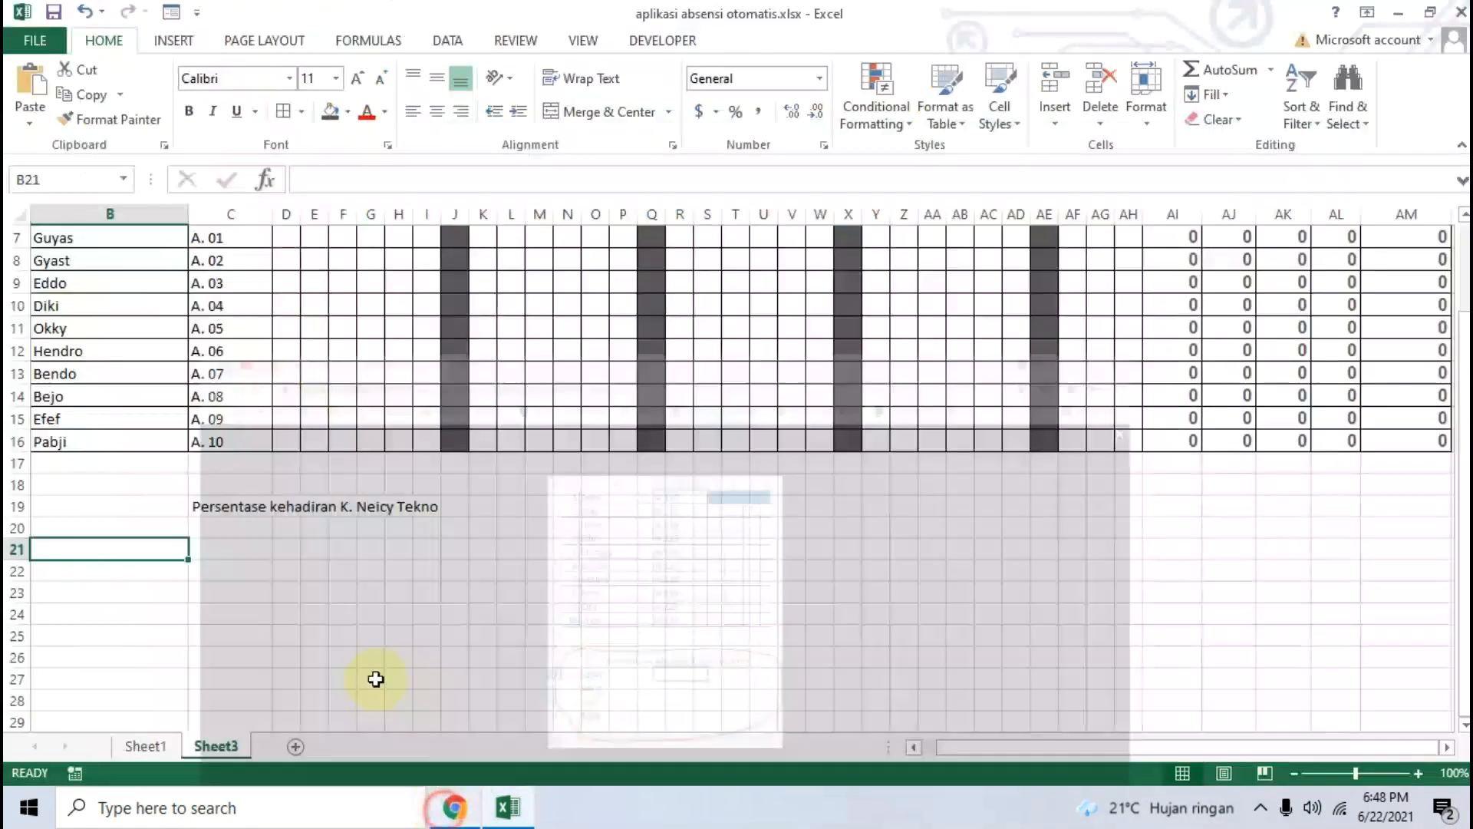
pyautogui.click(455, 812)
pyautogui.click(455, 814)
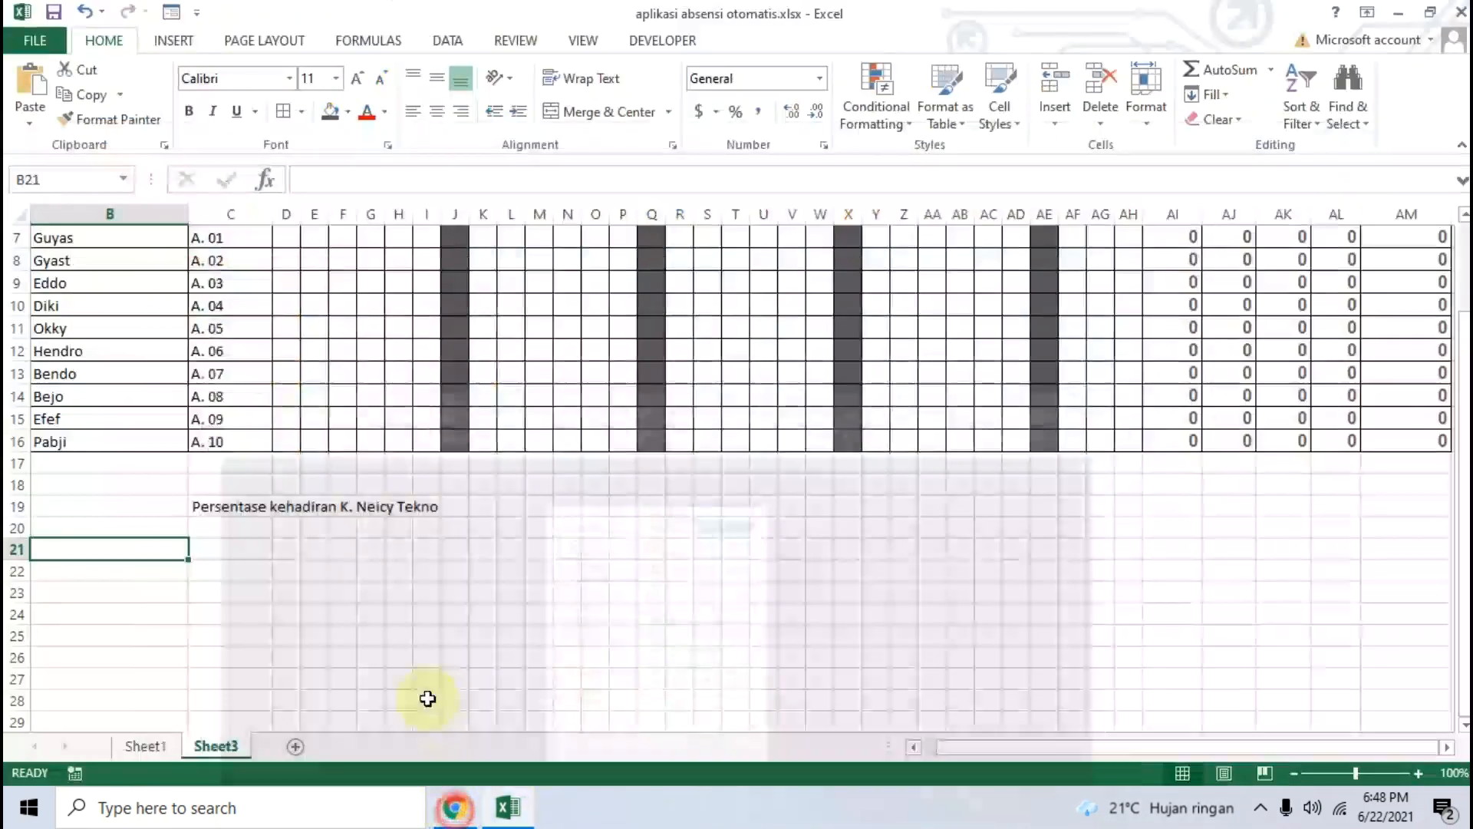
pyautogui.click(217, 545)
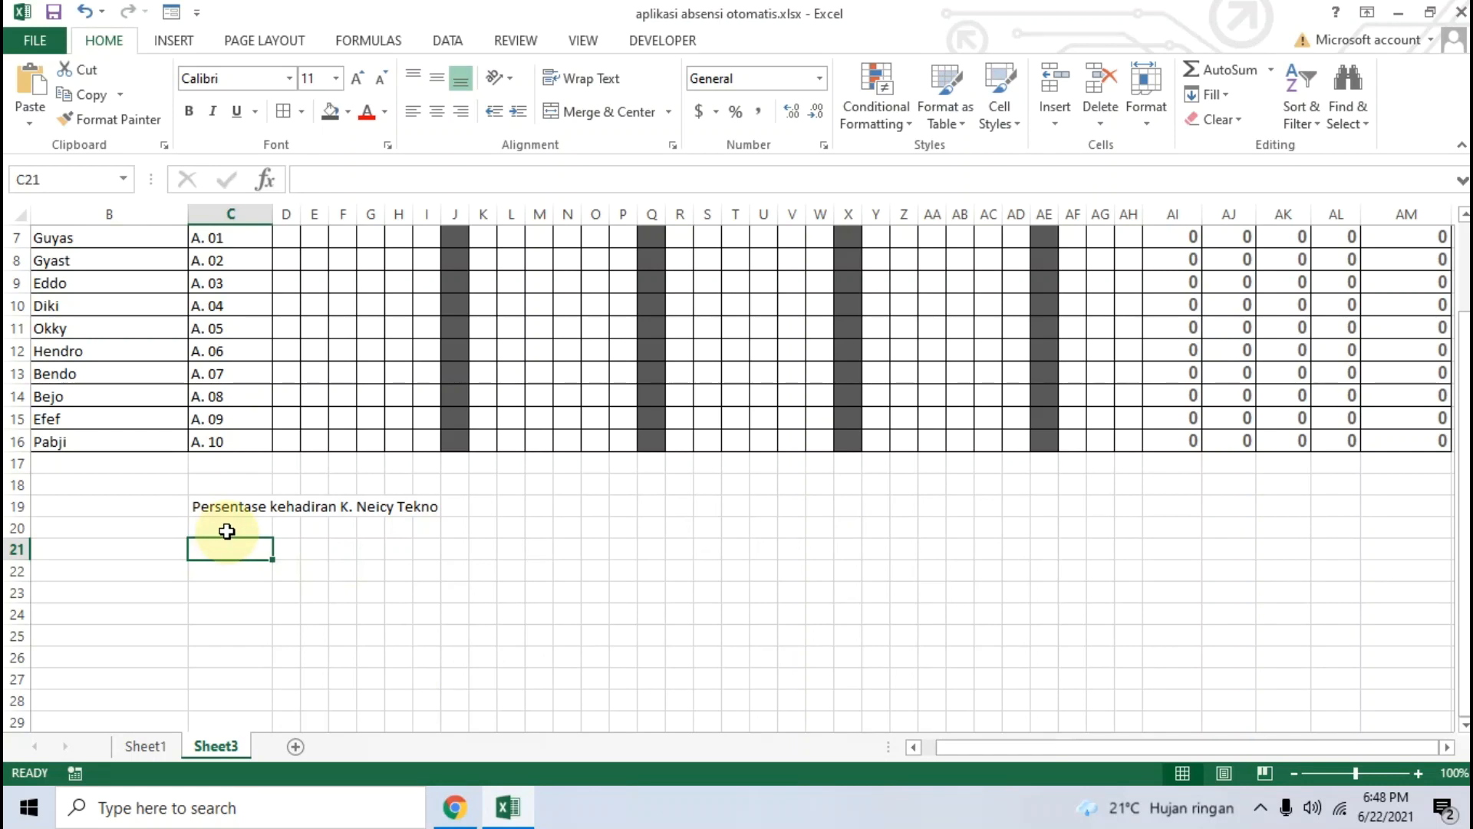
pyautogui.moveTo(1005, 752); pyautogui.dragTo(883, 748)
pyautogui.click(460, 808)
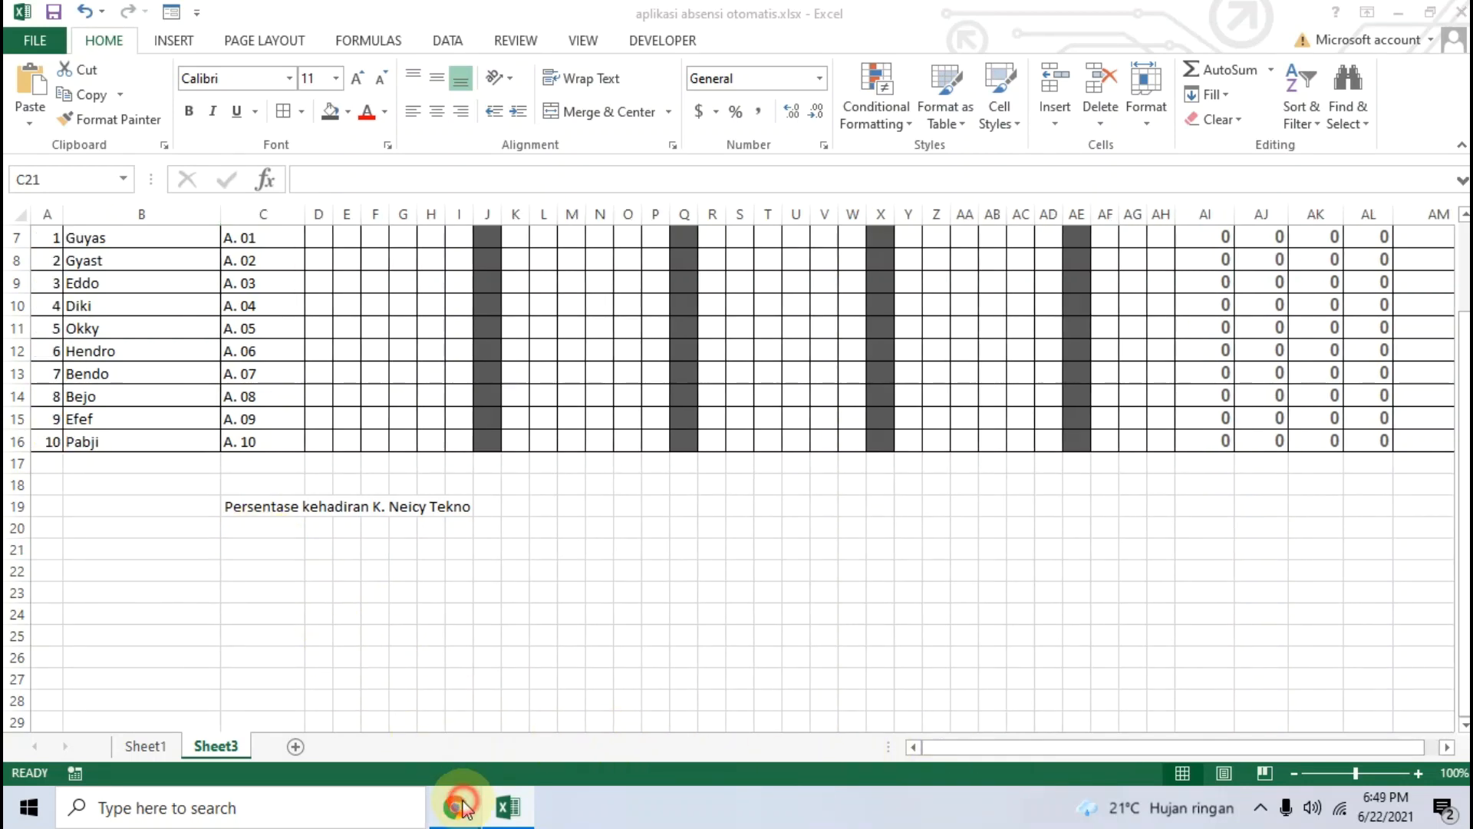
pyautogui.click(460, 807)
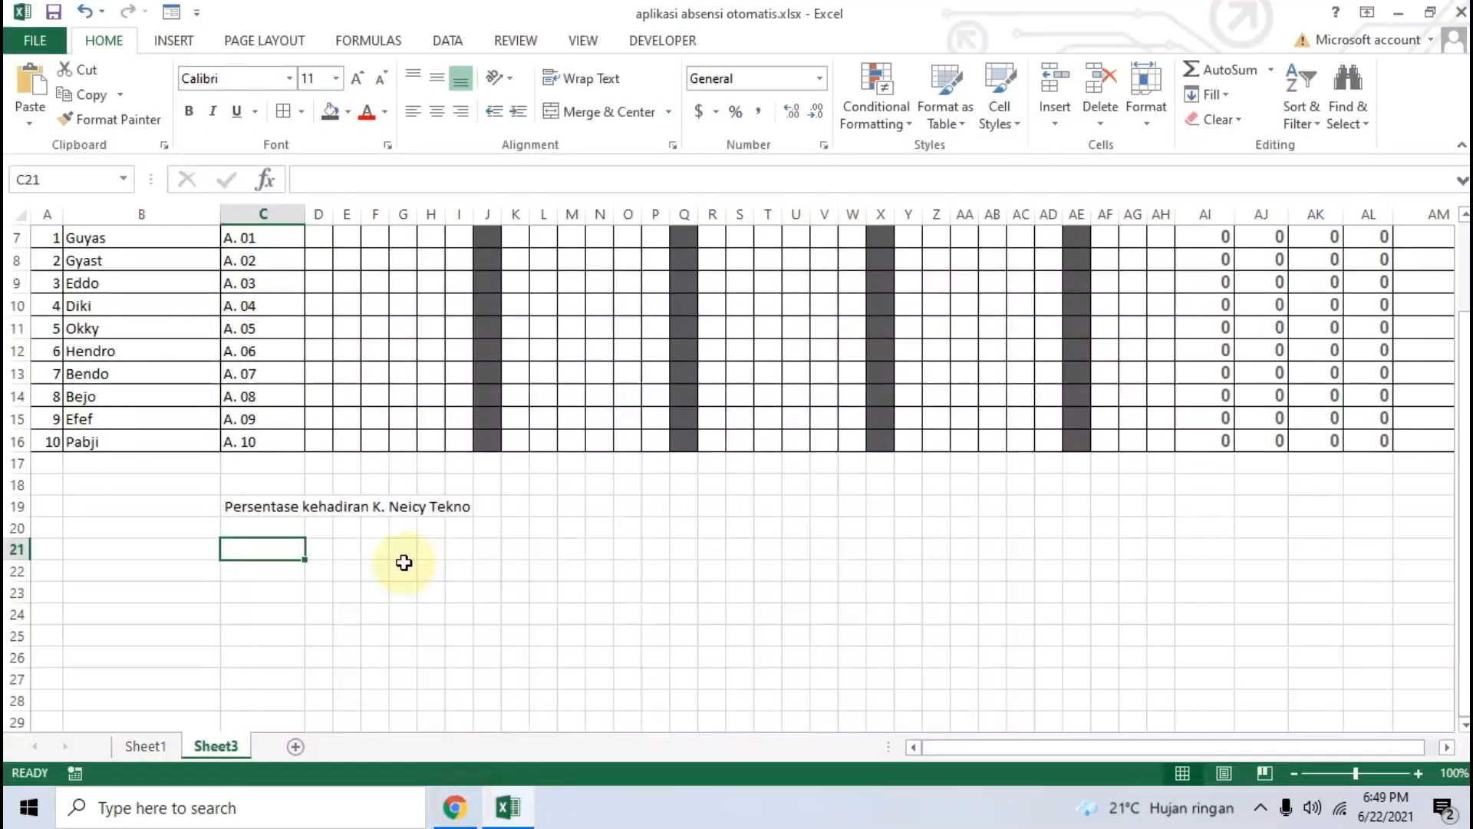
# Step: Undo the merge of the title "Persentase kehadiran K. Neicy Tekno", copy it from C19 into B19 and clear the original text
pyautogui.click(287, 507)
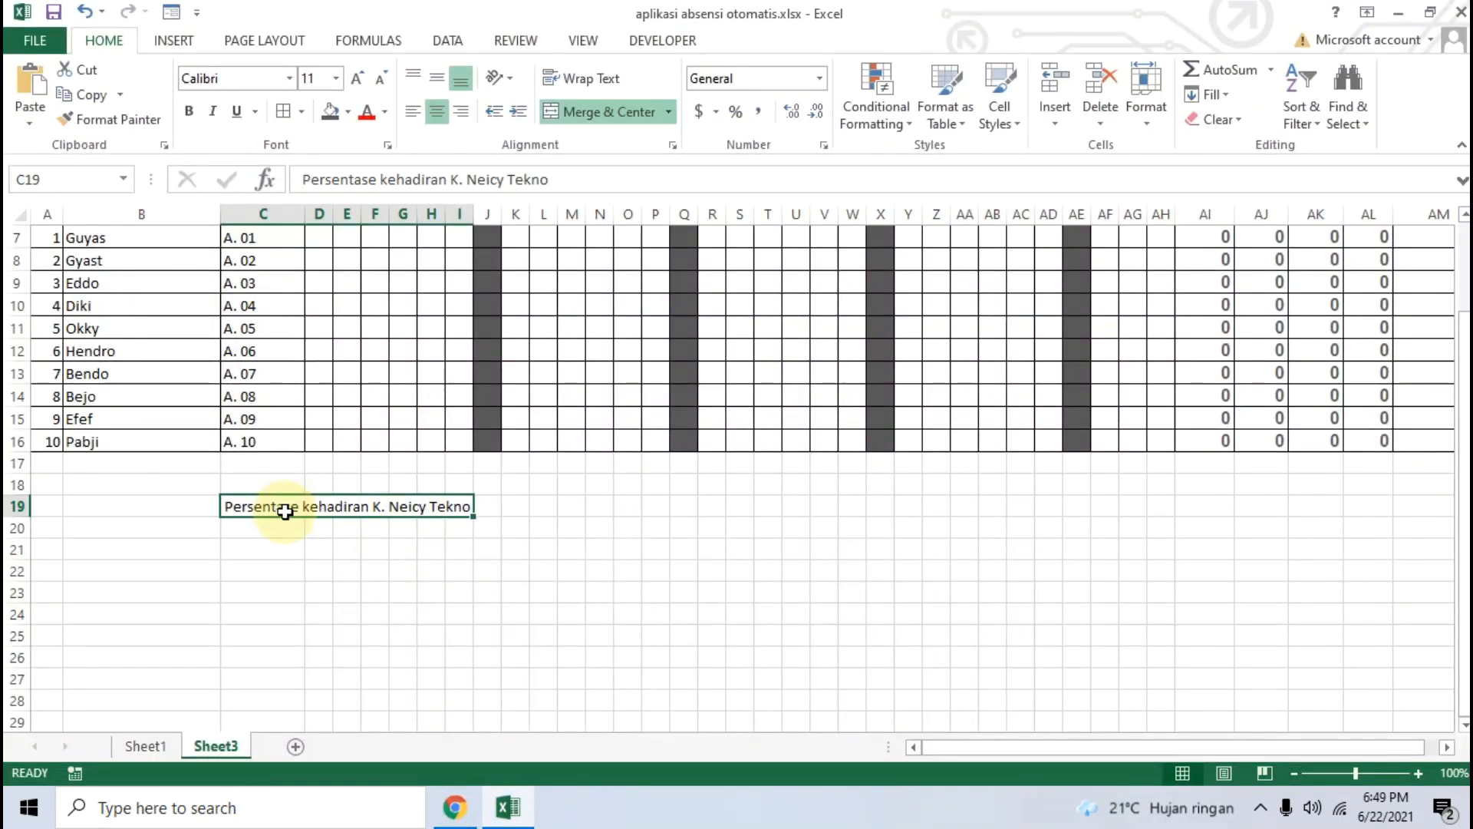
pyautogui.hotkey('ctrl', 'z')
pyautogui.click(270, 507)
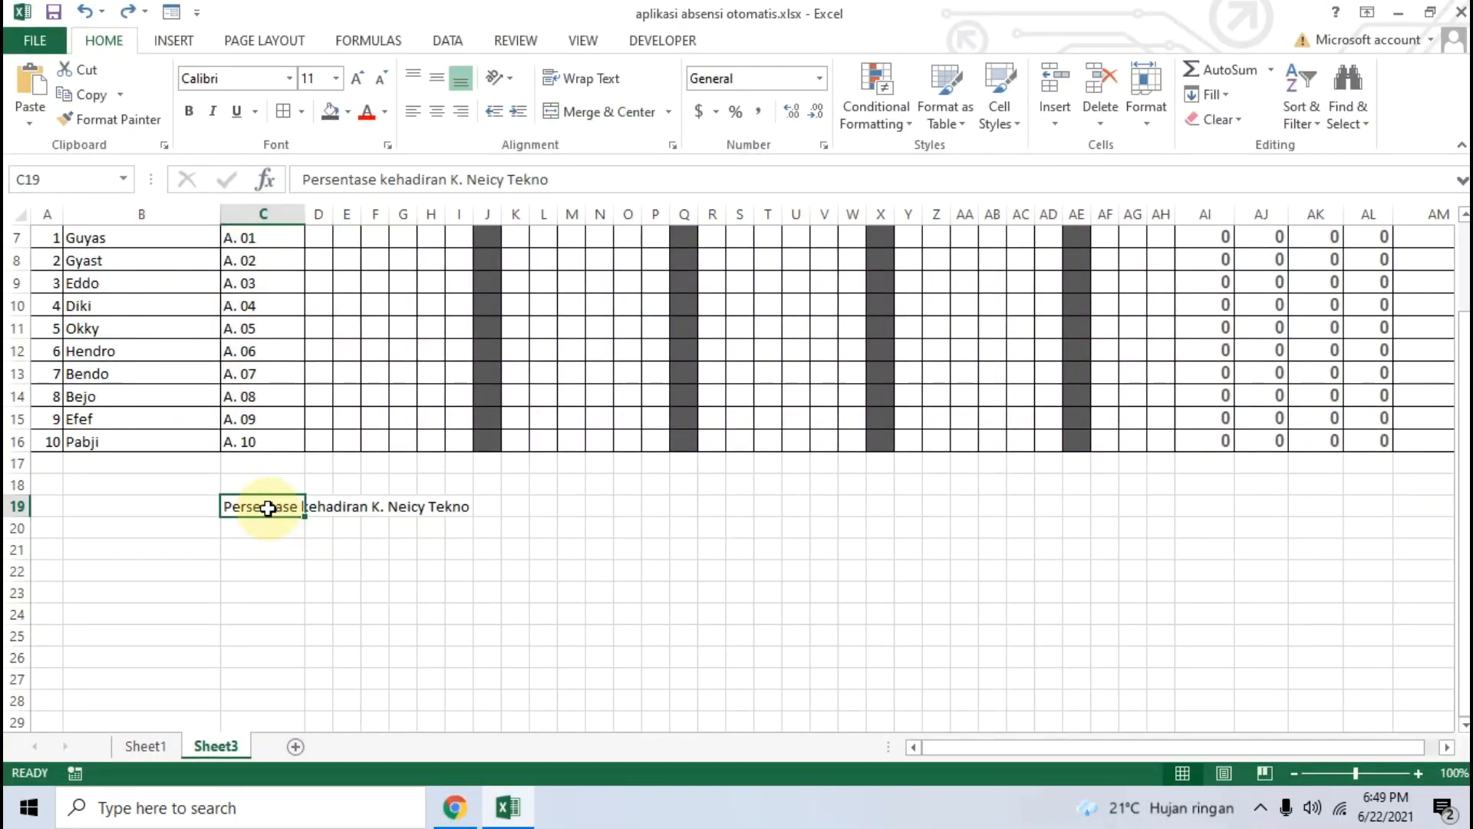
pyautogui.hotkey('ctrl', 'c')
pyautogui.click(187, 508)
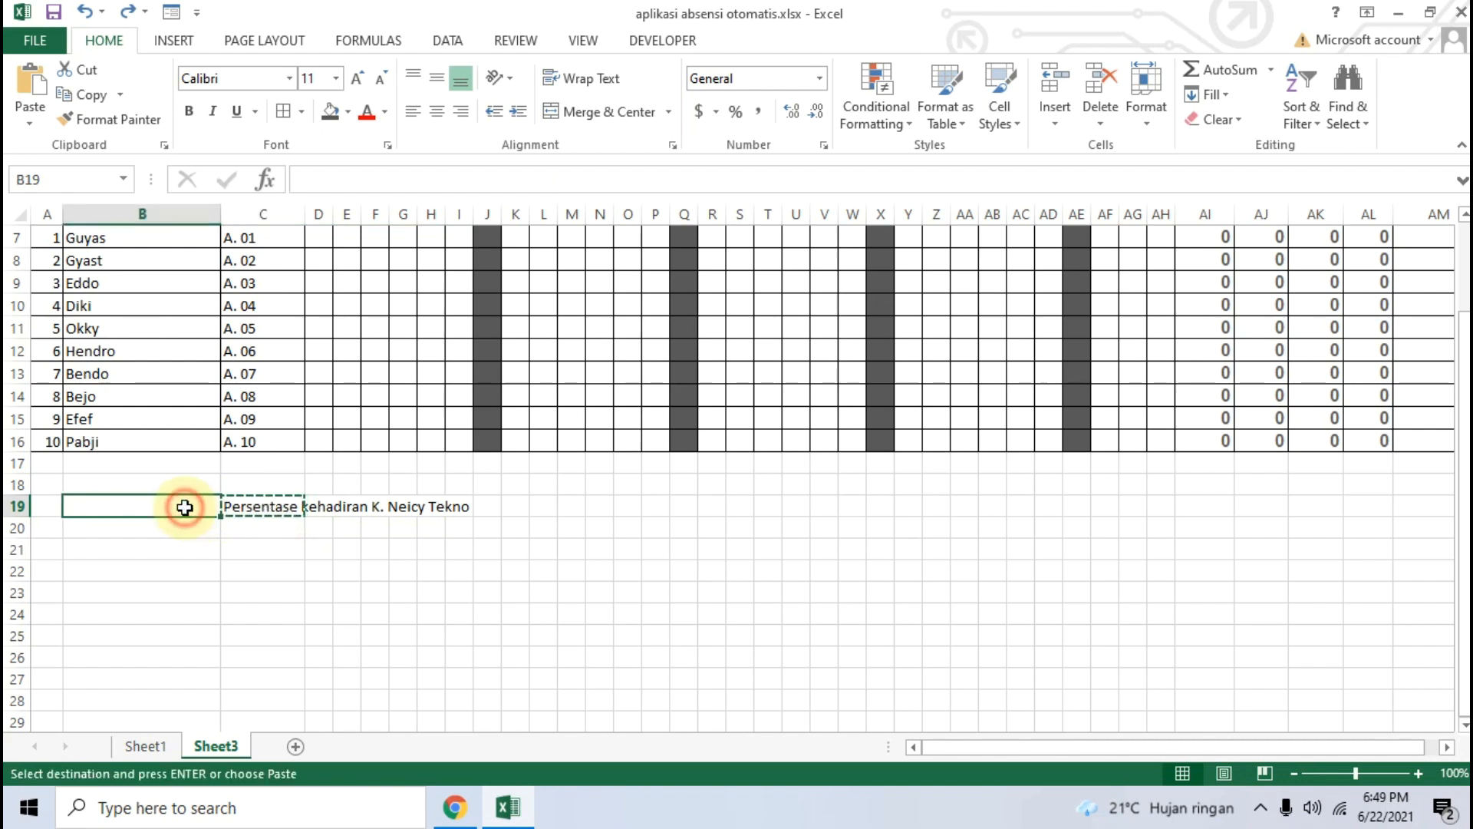
pyautogui.hotkey('ctrl', 'v')
pyautogui.click(381, 562)
pyautogui.moveTo(283, 509); pyautogui.dragTo(440, 508)
pyautogui.press('Delete')
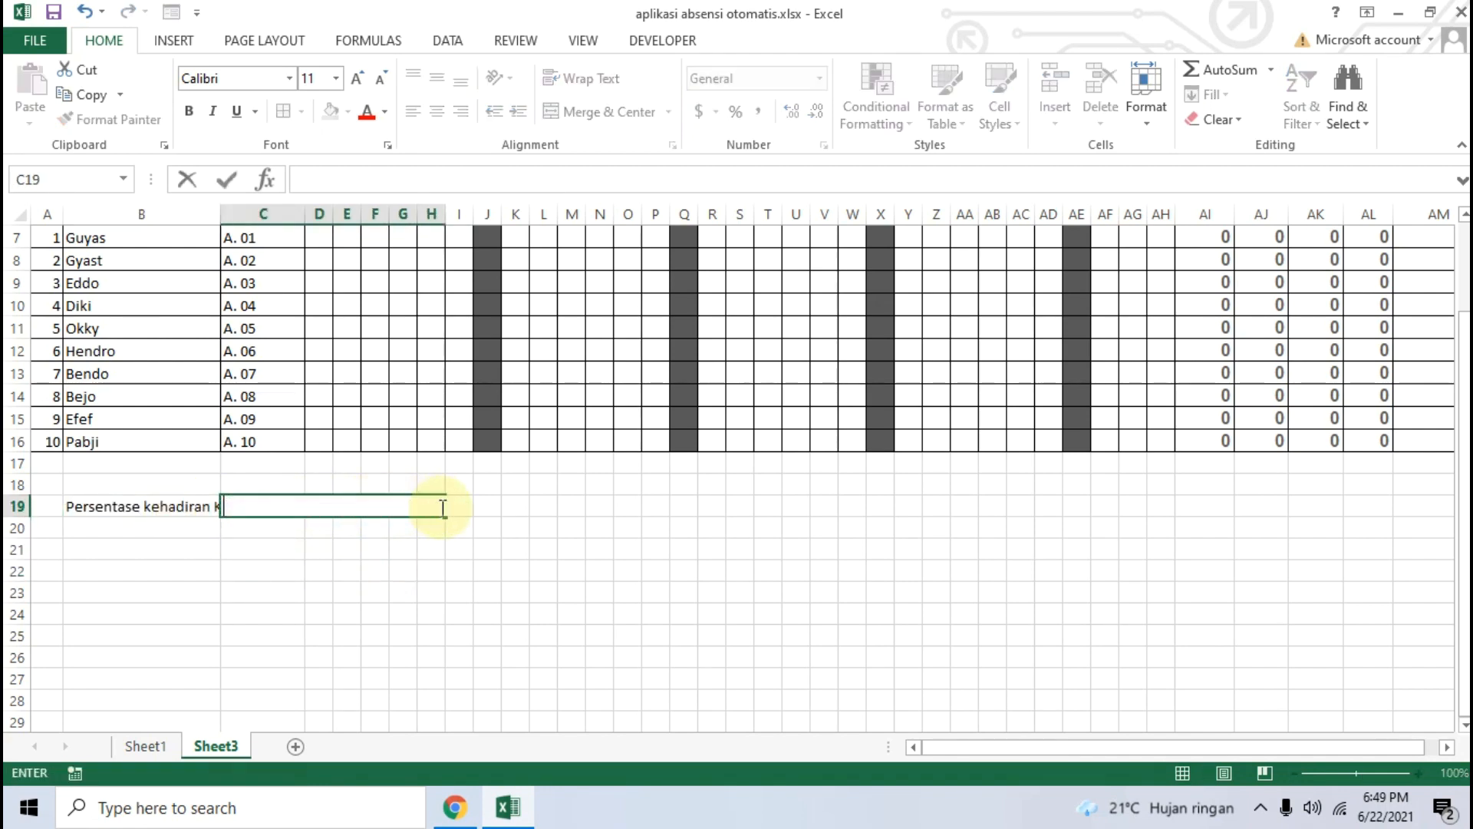
# Step: Merge and center the attendance percentage title across cells B19 to C19
pyautogui.click(207, 506)
pyautogui.moveTo(213, 506); pyautogui.dragTo(277, 508)
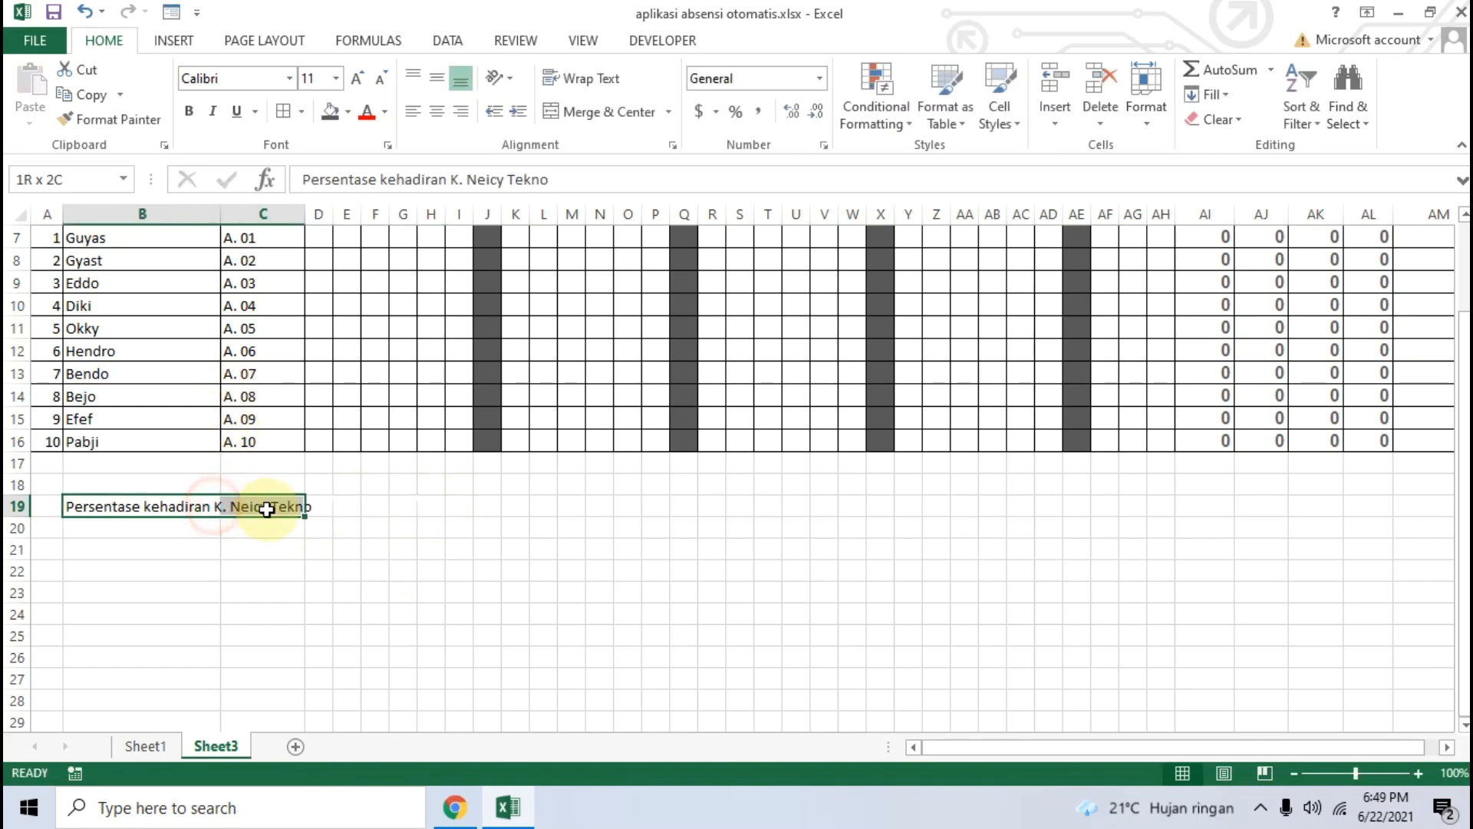
pyautogui.click(564, 112)
pyautogui.click(329, 587)
# Step: Enter the labels Hadir, Sakit, Izin and Alpa in cells B20 to B23 below the title
pyautogui.click(141, 528)
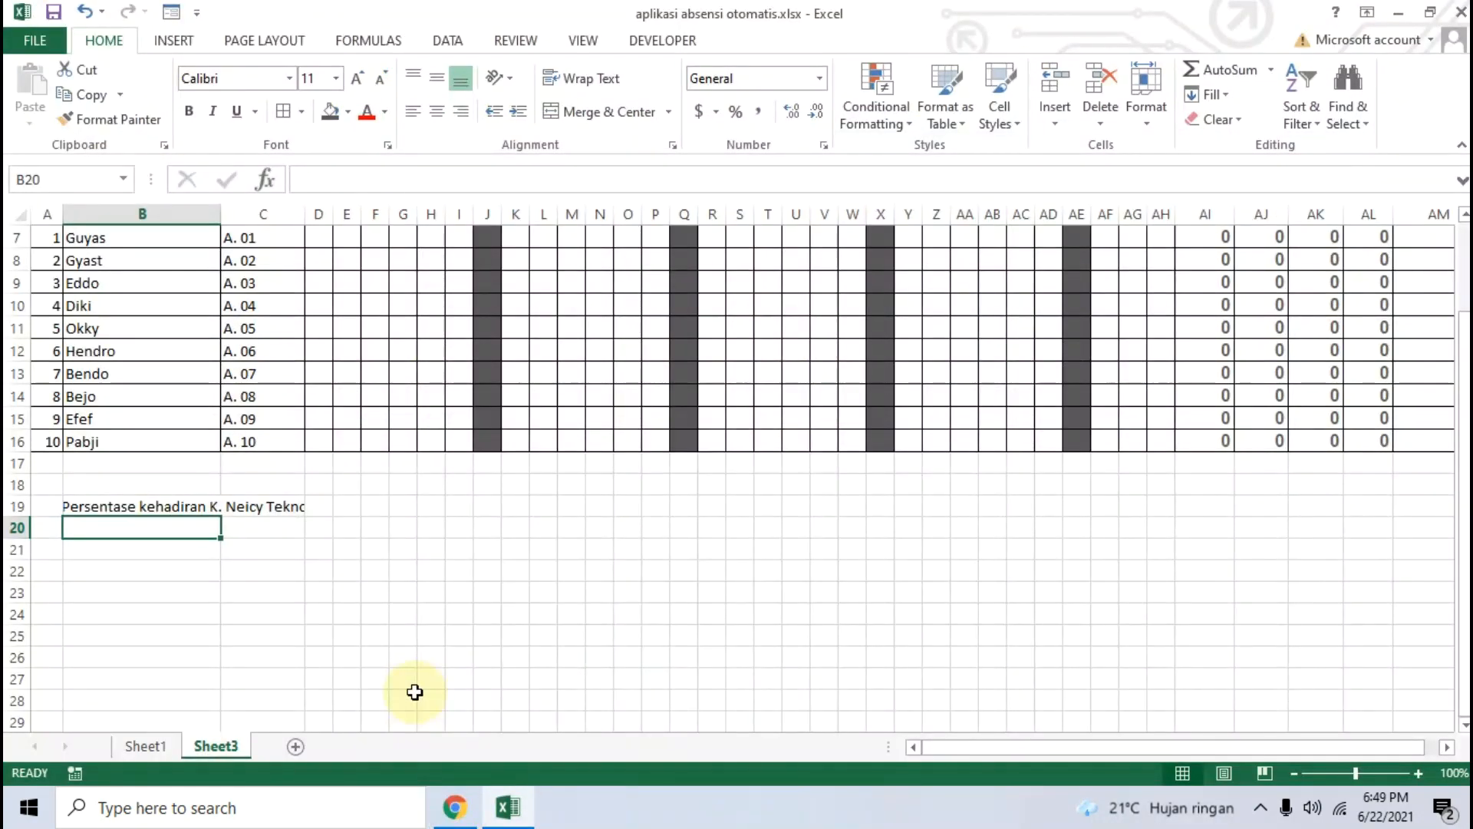
pyautogui.write('Hadi')
pyautogui.press('Return')
pyautogui.write('Sakit')
pyautogui.press('Return')
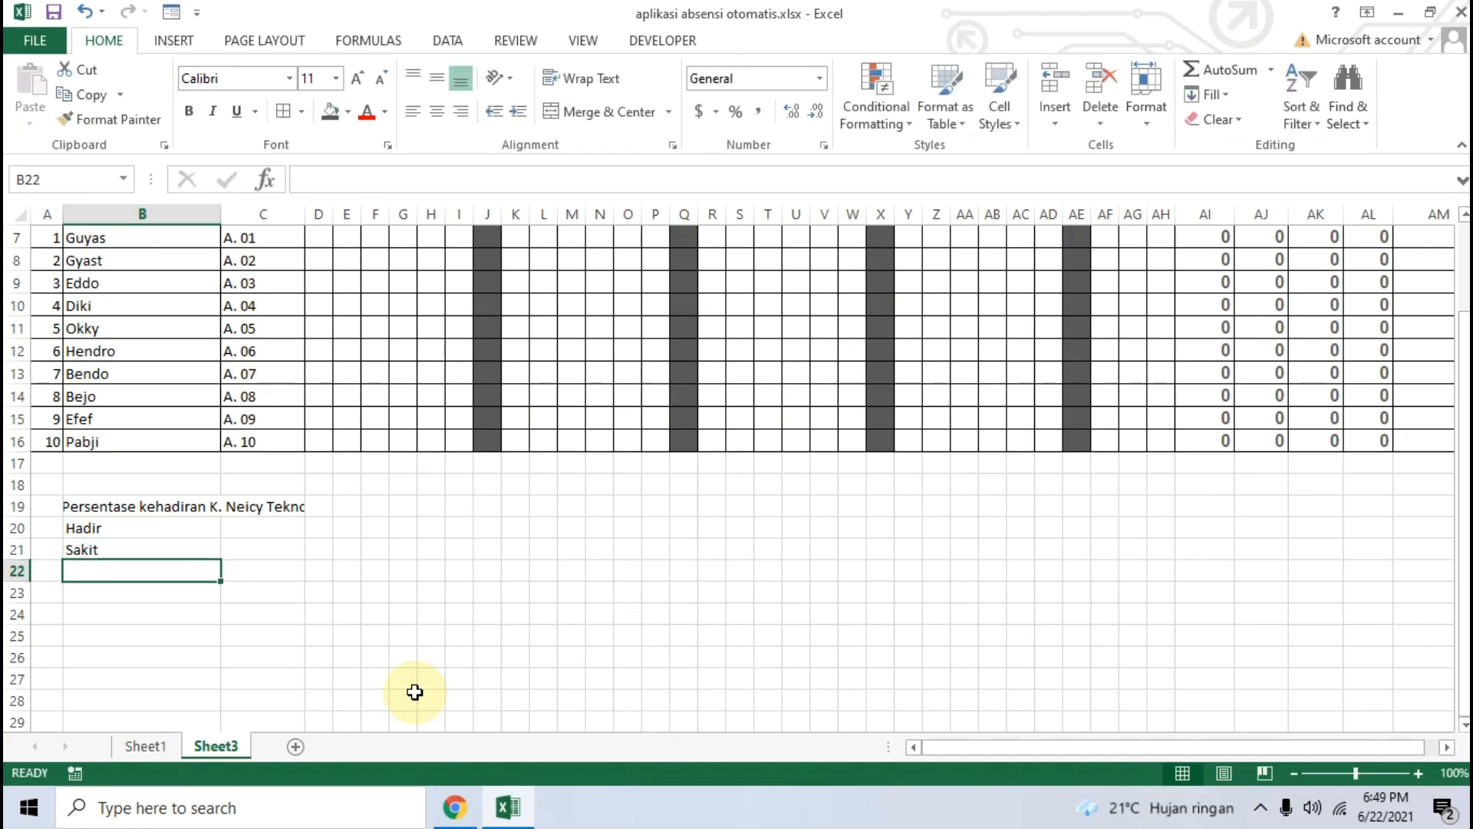
pyautogui.click(455, 815)
pyautogui.click(457, 818)
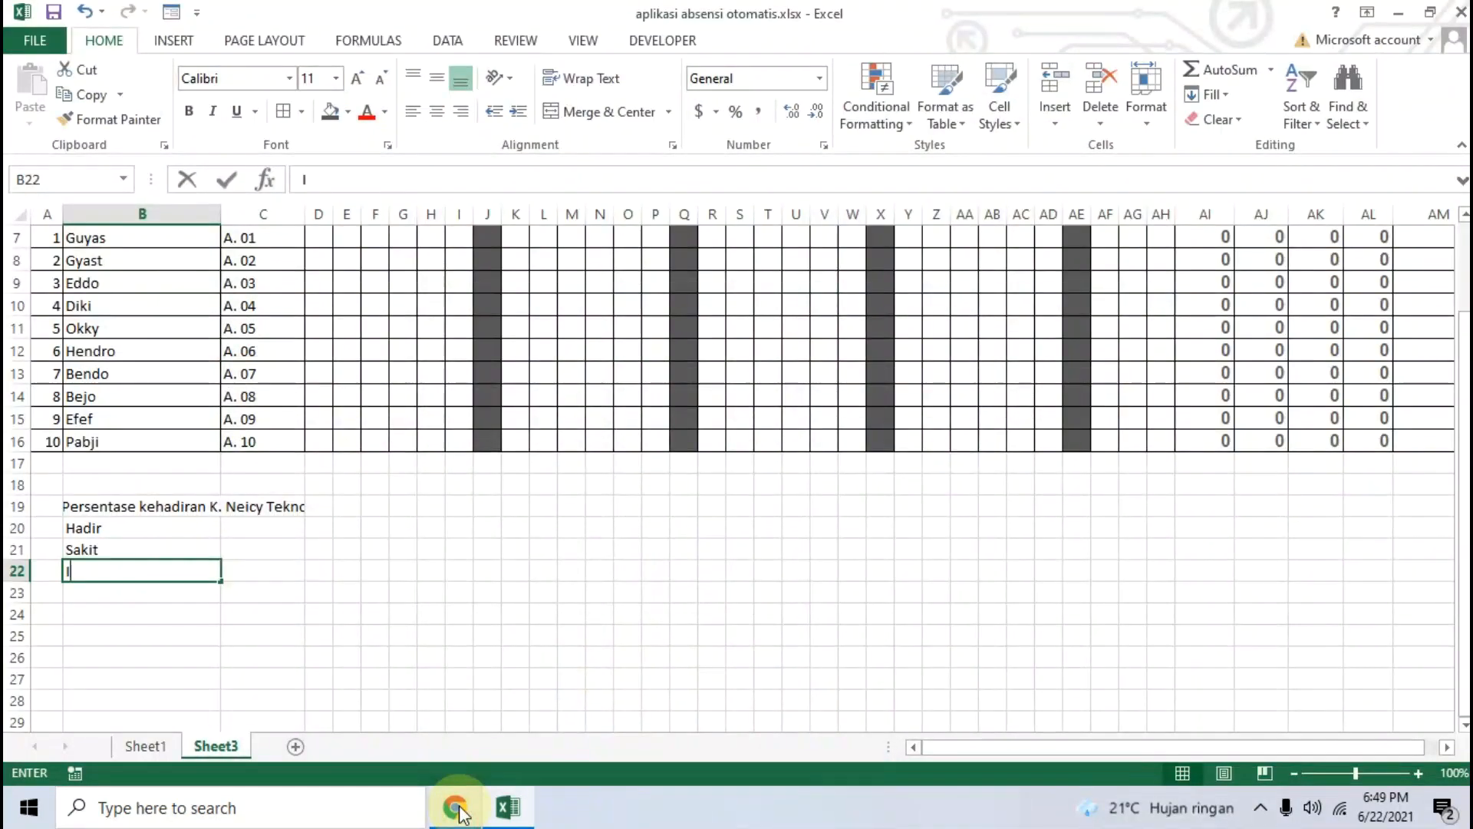
pyautogui.write('Izin')
pyautogui.press('Return')
pyautogui.write('Alp')
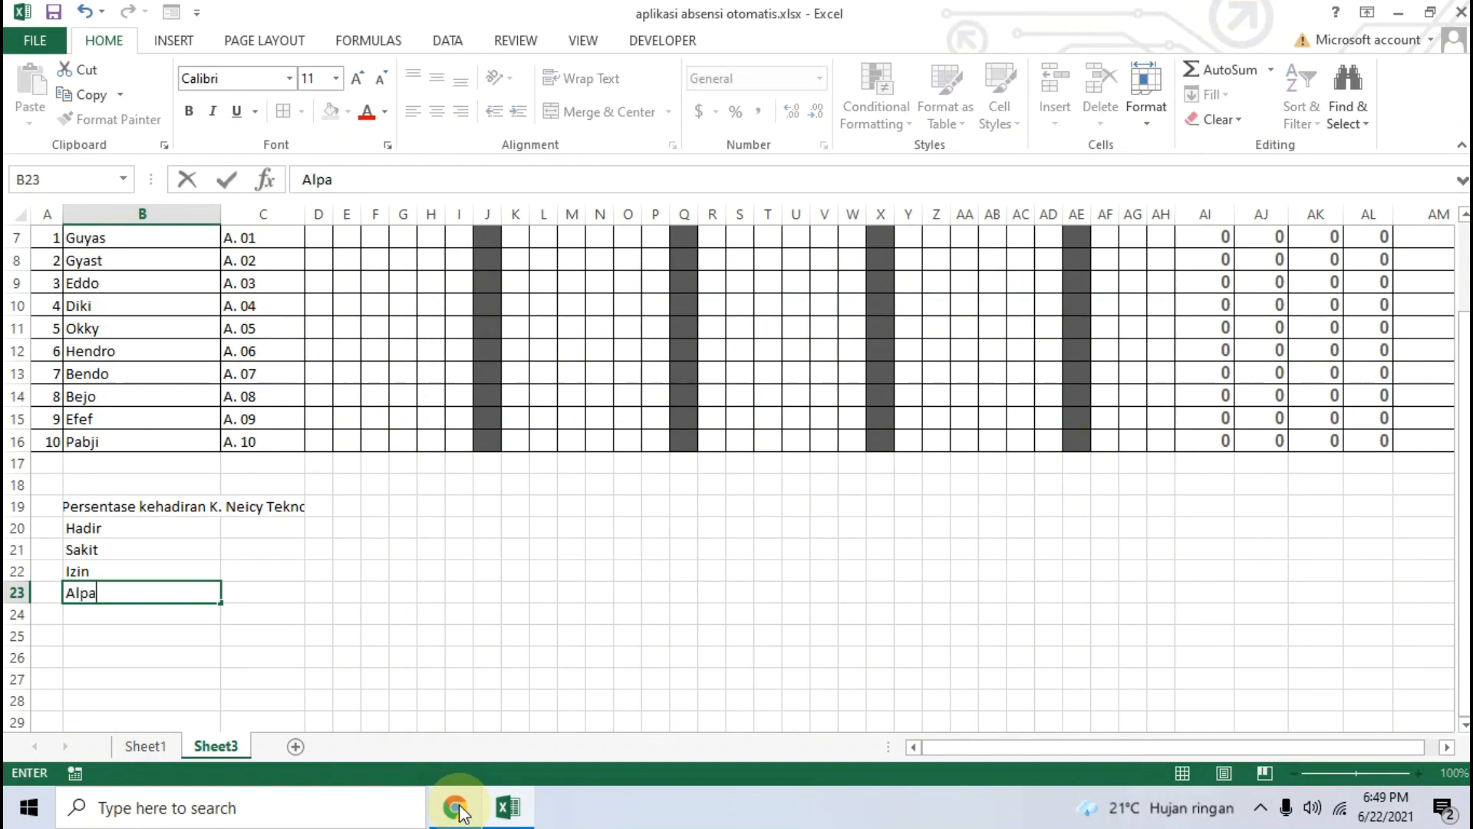
pyautogui.write('a')
# Step: Switch to the article in Chrome, close the enlarged example picture and read the Persentase HADIR instructions
pyautogui.click(455, 812)
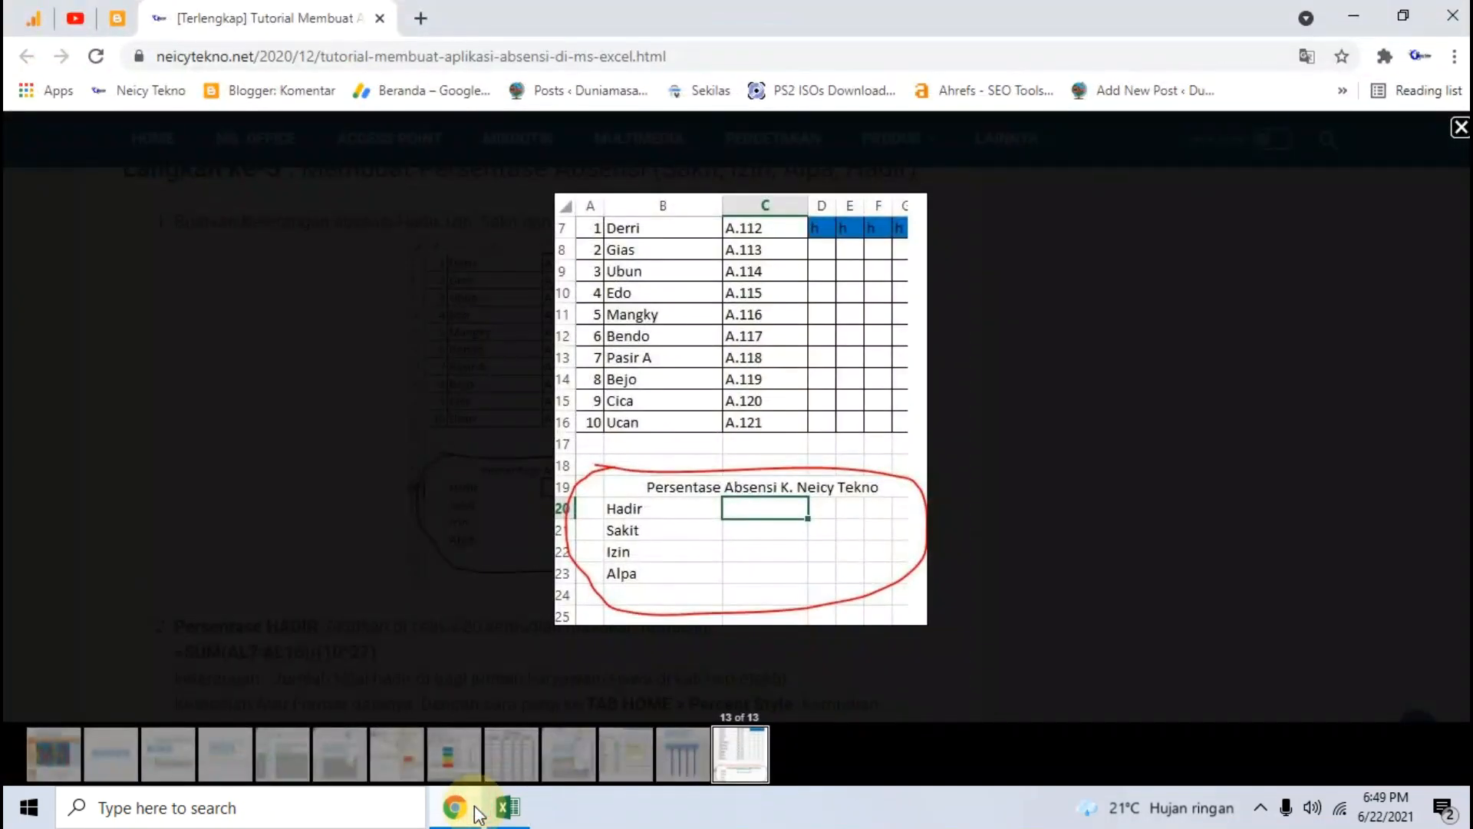
pyautogui.click(242, 550)
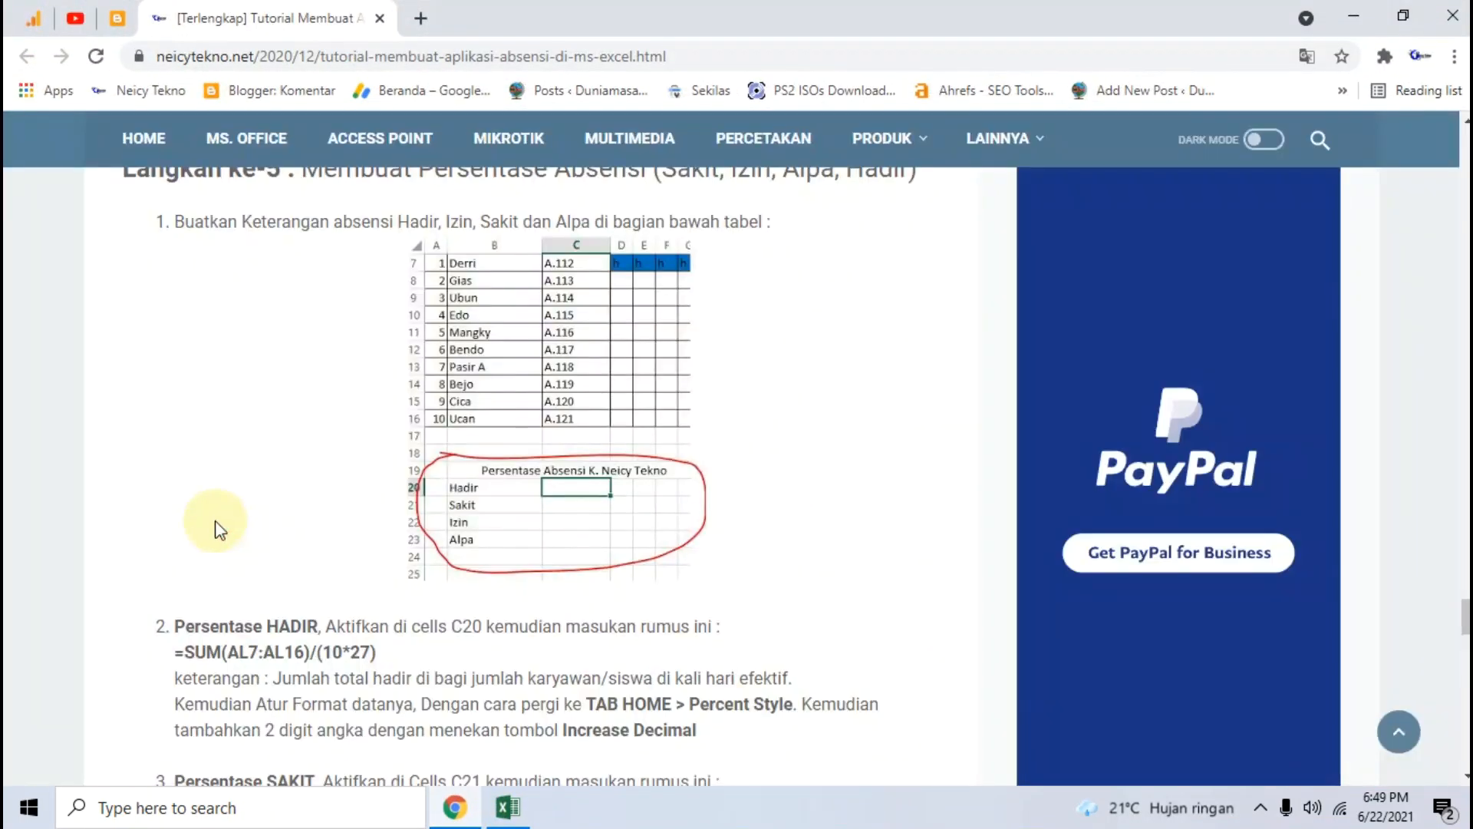
pyautogui.scroll(-3, 218, 521)
pyautogui.scroll(1, 218, 521)
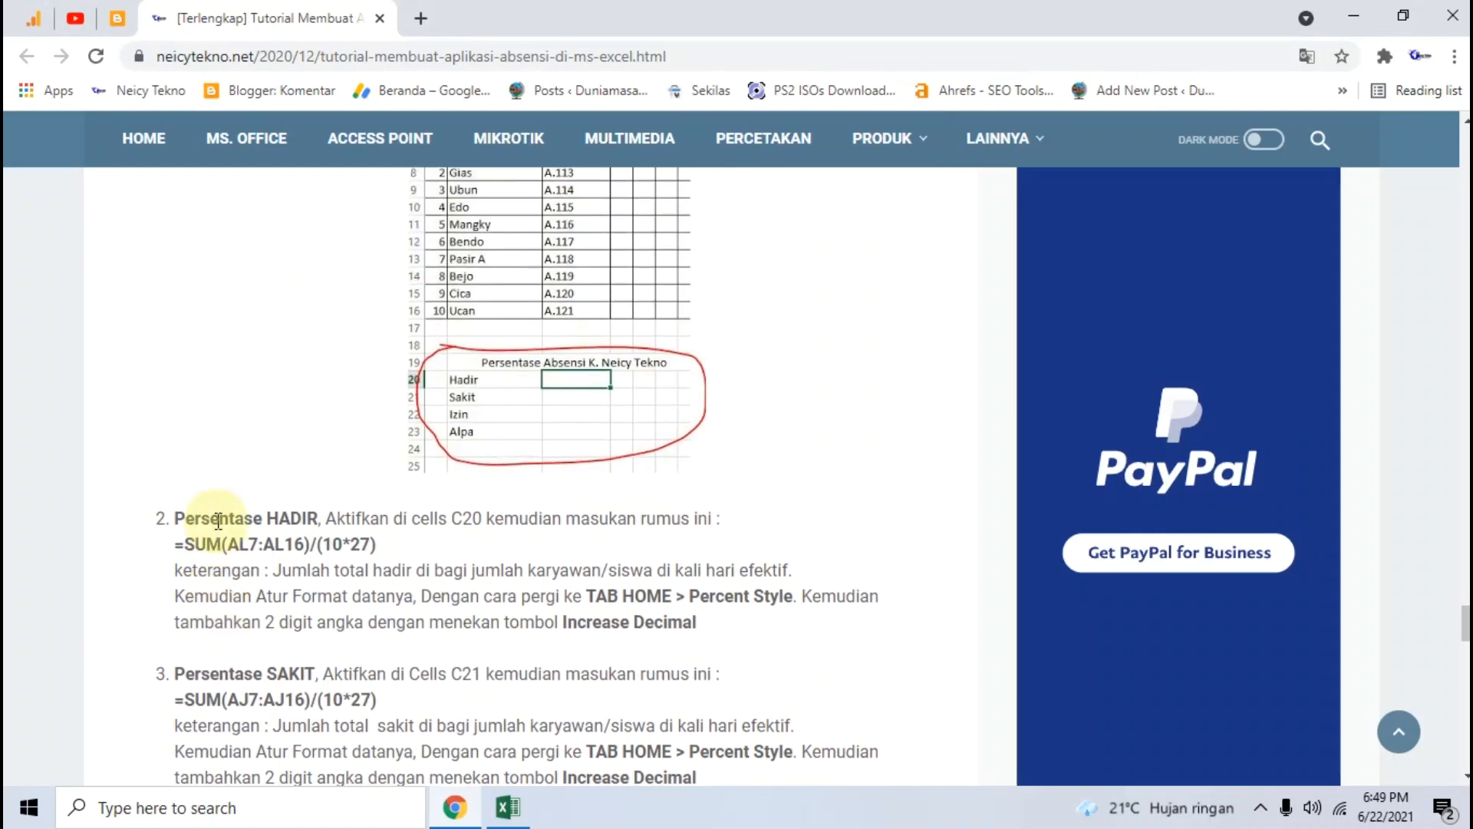
pyautogui.scroll(4, 351, 549)
pyautogui.scroll(-5, 356, 531)
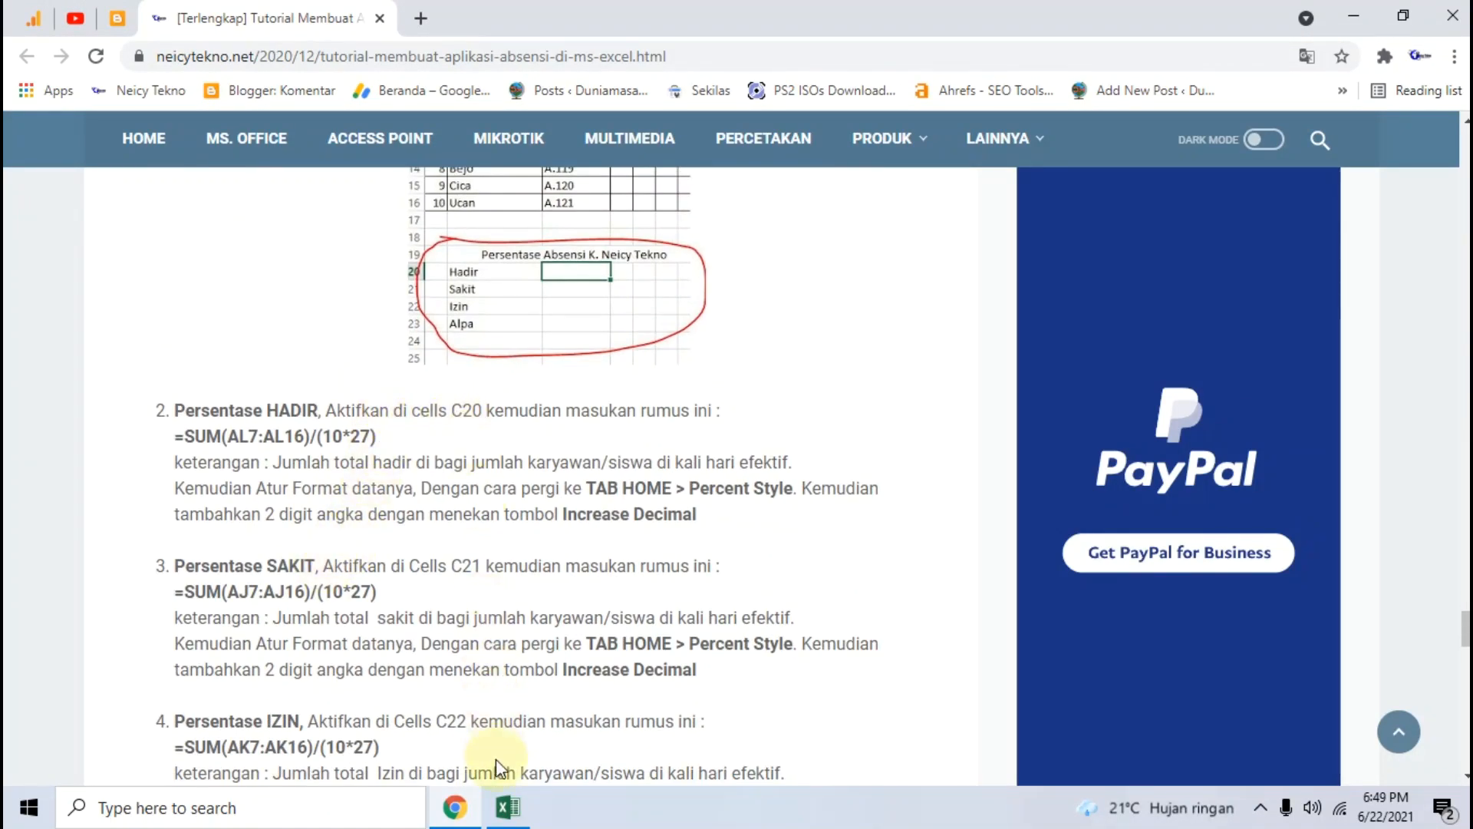
# Step: Copy the Hadir formula =SUM(AL7:AL16)/(10*27) from the Chrome article into cell C20 in Excel
pyautogui.click(503, 804)
pyautogui.click(242, 526)
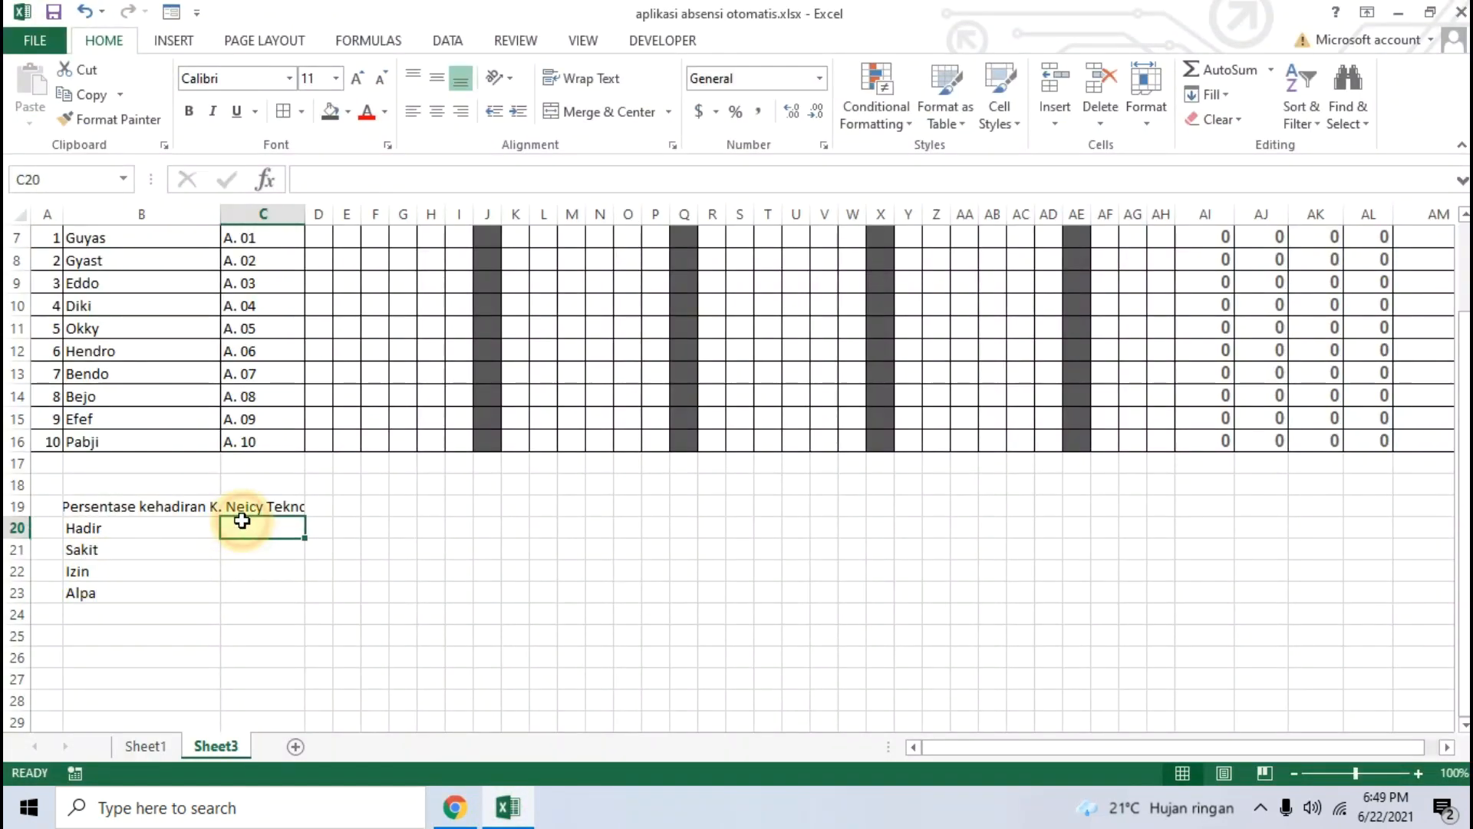
pyautogui.click(454, 805)
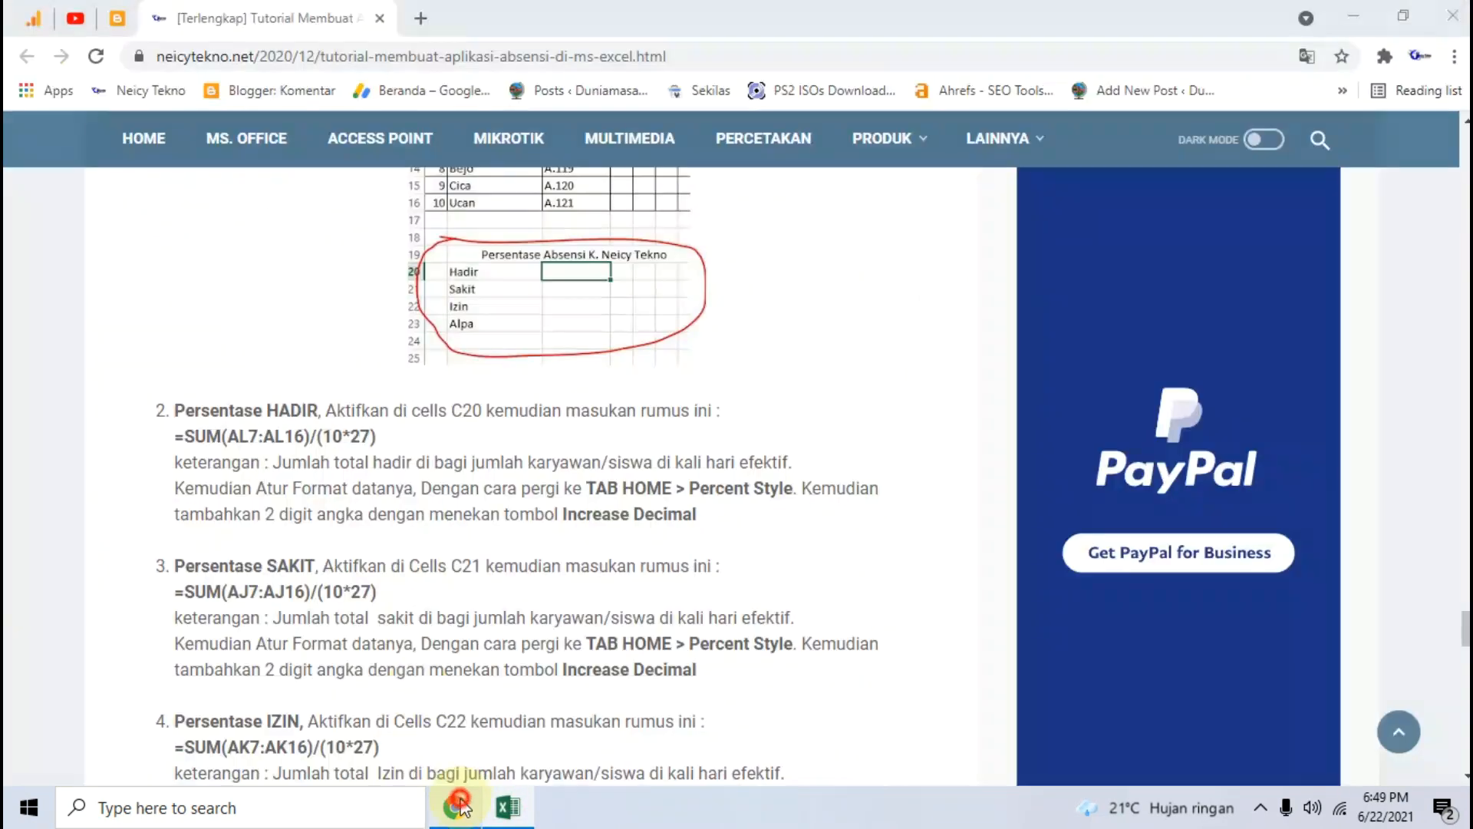
pyautogui.moveTo(377, 439); pyautogui.dragTo(176, 439)
pyautogui.hotkey('ctrl', 'c')
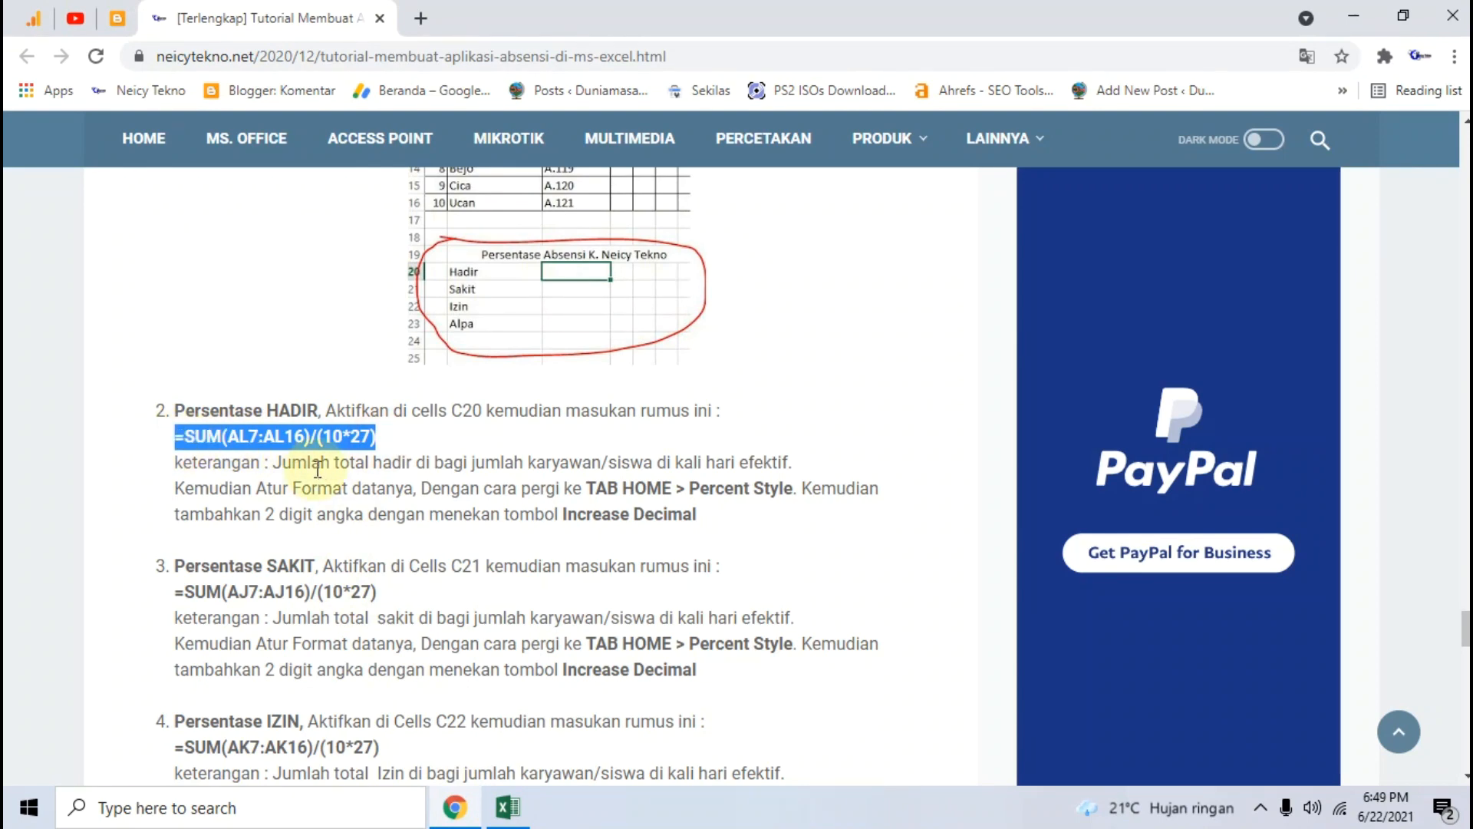
pyautogui.click(507, 807)
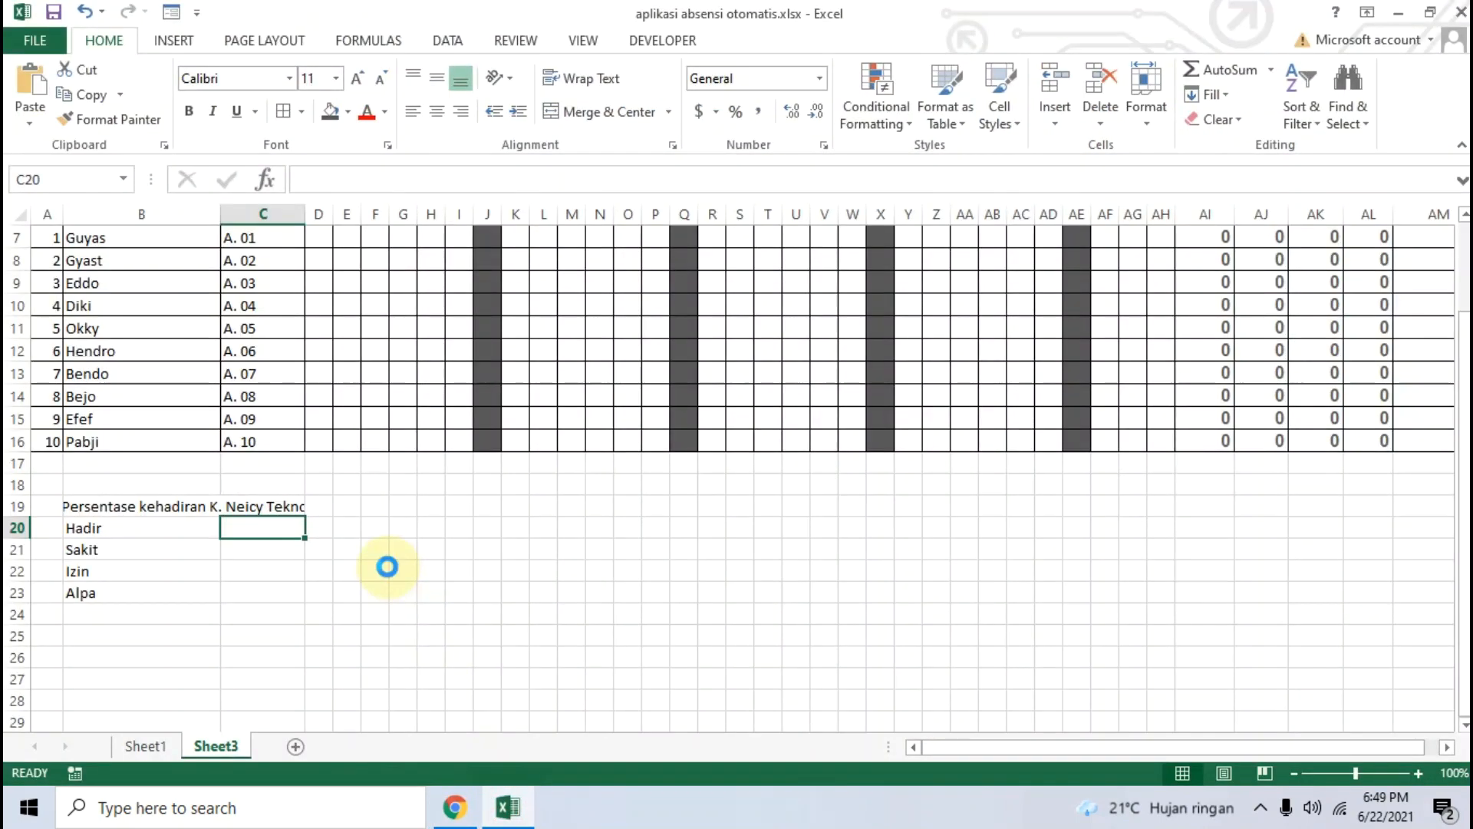
pyautogui.hotkey('ctrl', 'v')
pyautogui.press('Return')
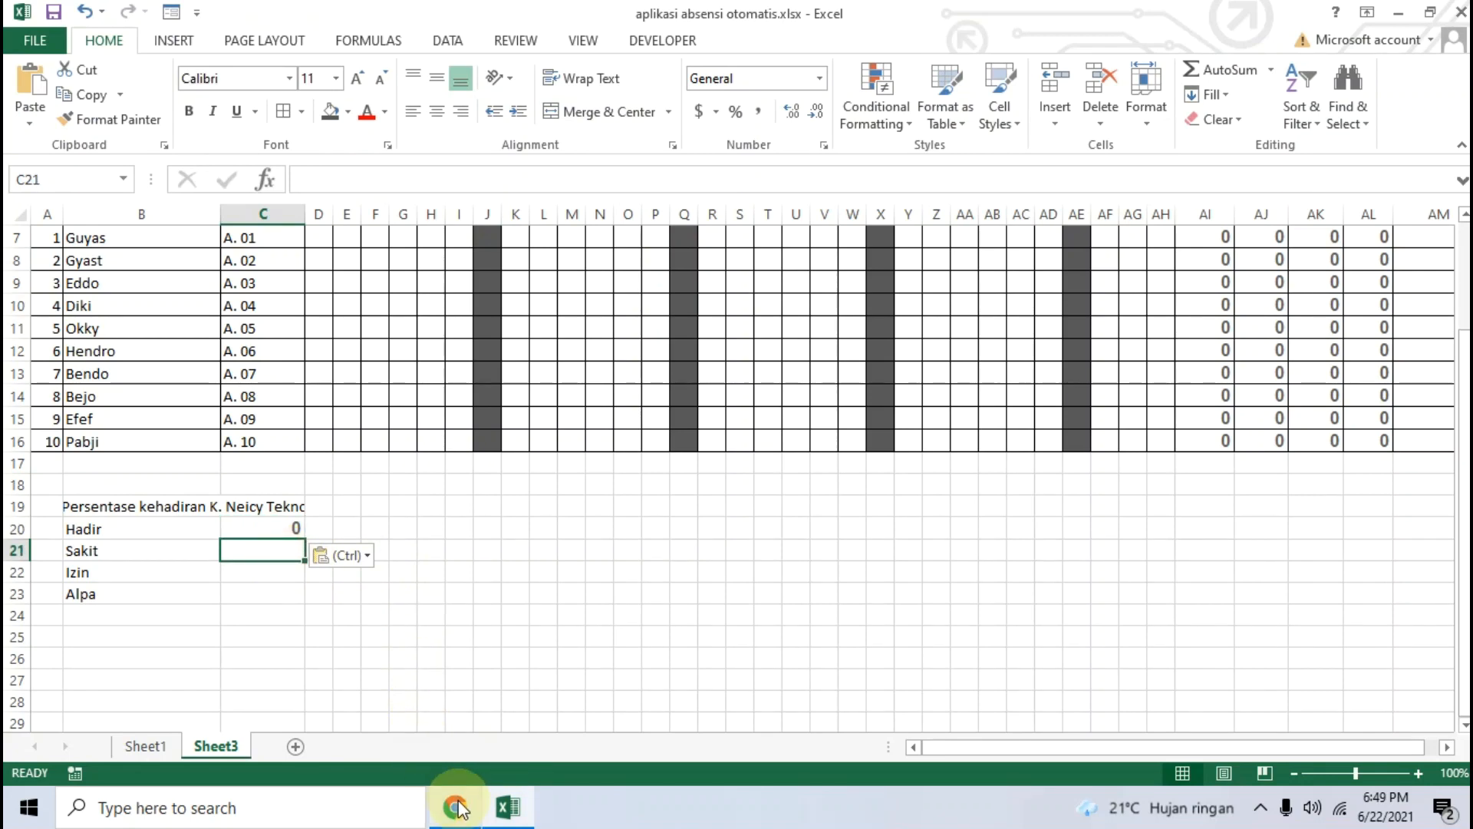
# Step: Copy the Sakit formula =SUM(AJ7:AJ16)/(10*27) from the Chrome article into cell C21 in Excel
pyautogui.click(455, 806)
pyautogui.scroll(-1, 372, 628)
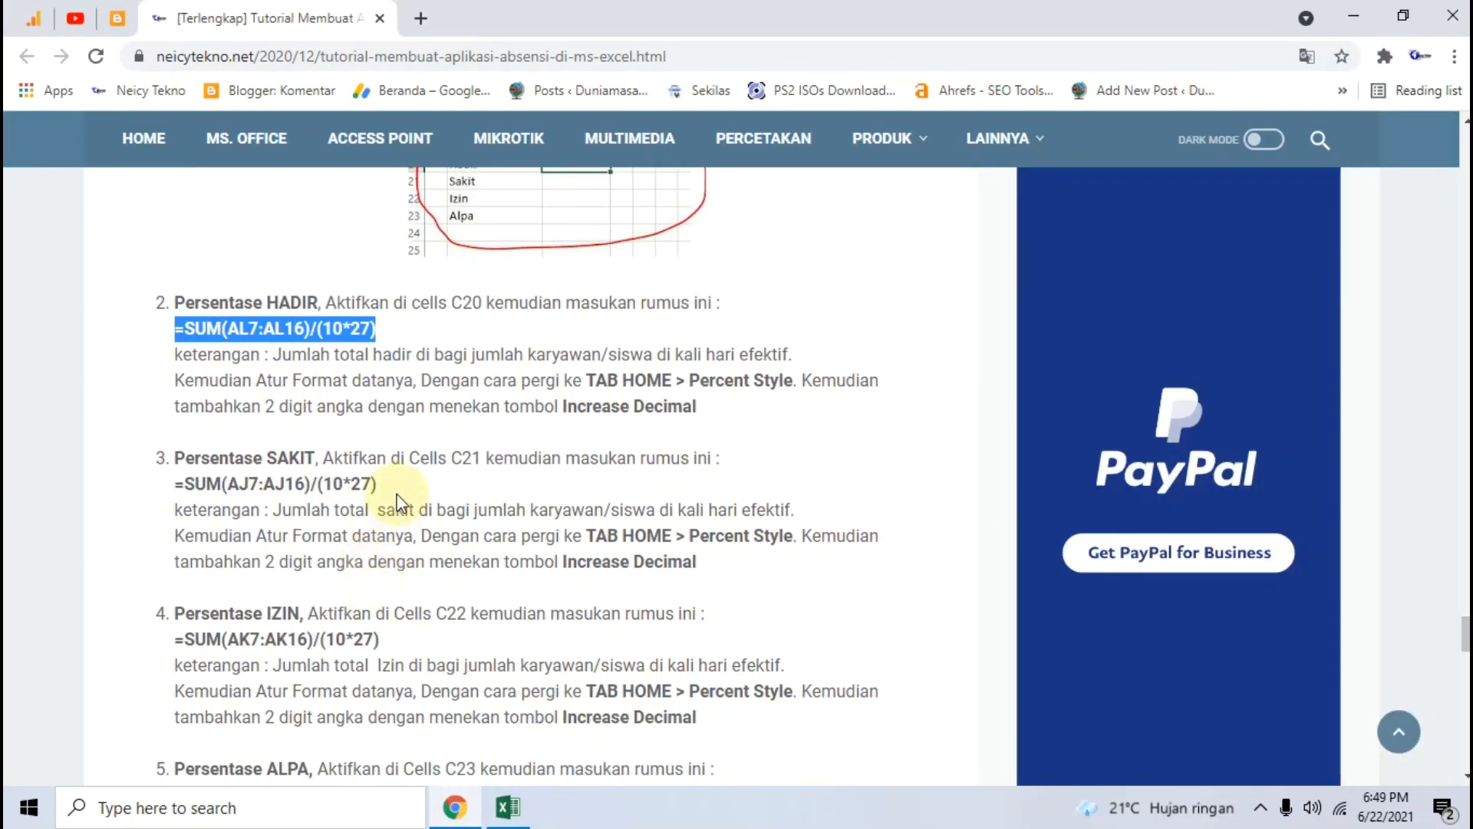
pyautogui.moveTo(395, 485); pyautogui.dragTo(165, 480)
pyautogui.hotkey('ctrl', 'c')
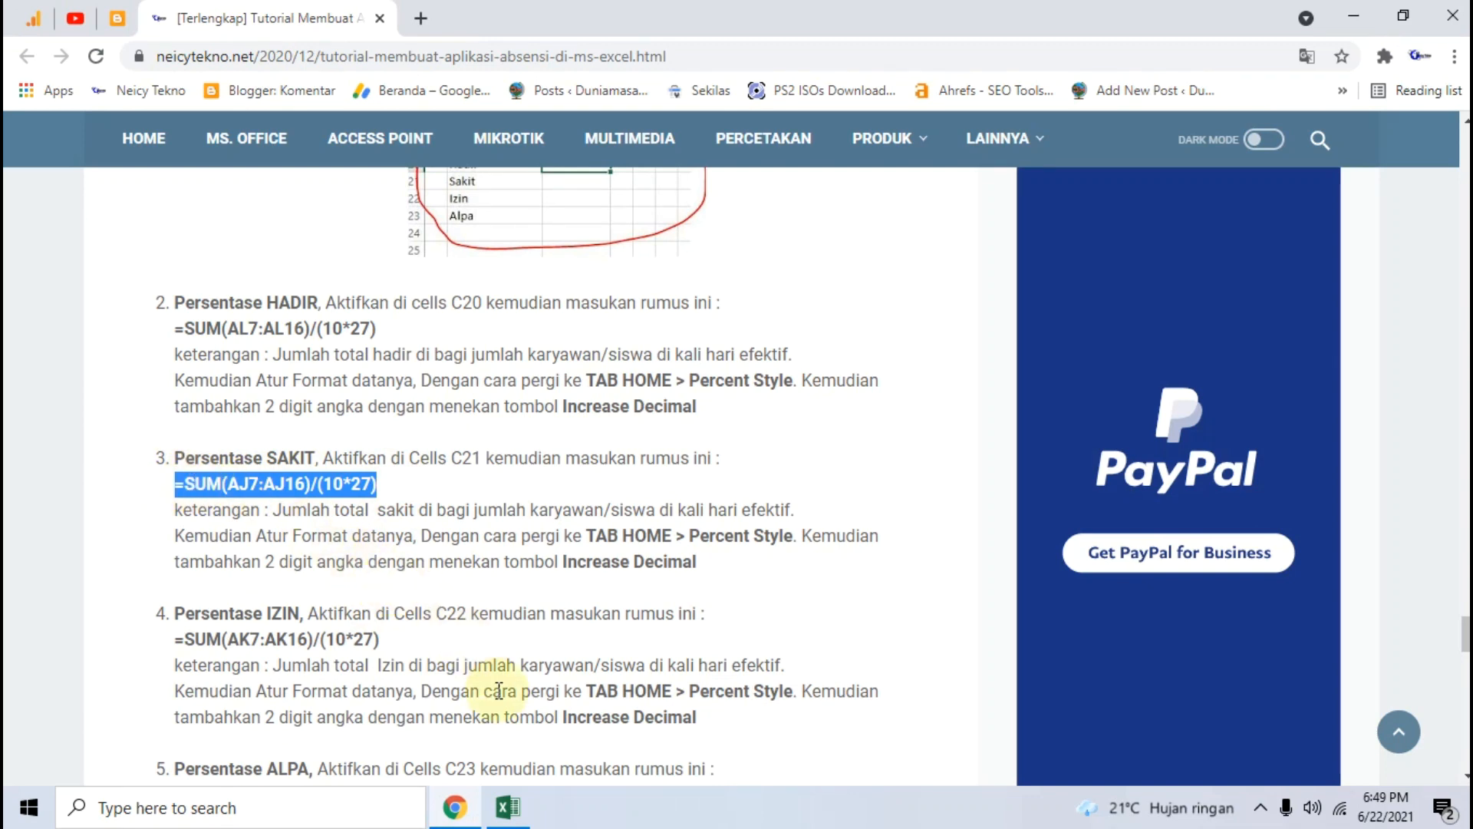
pyautogui.click(508, 806)
pyautogui.hotkey('ctrl', 'v')
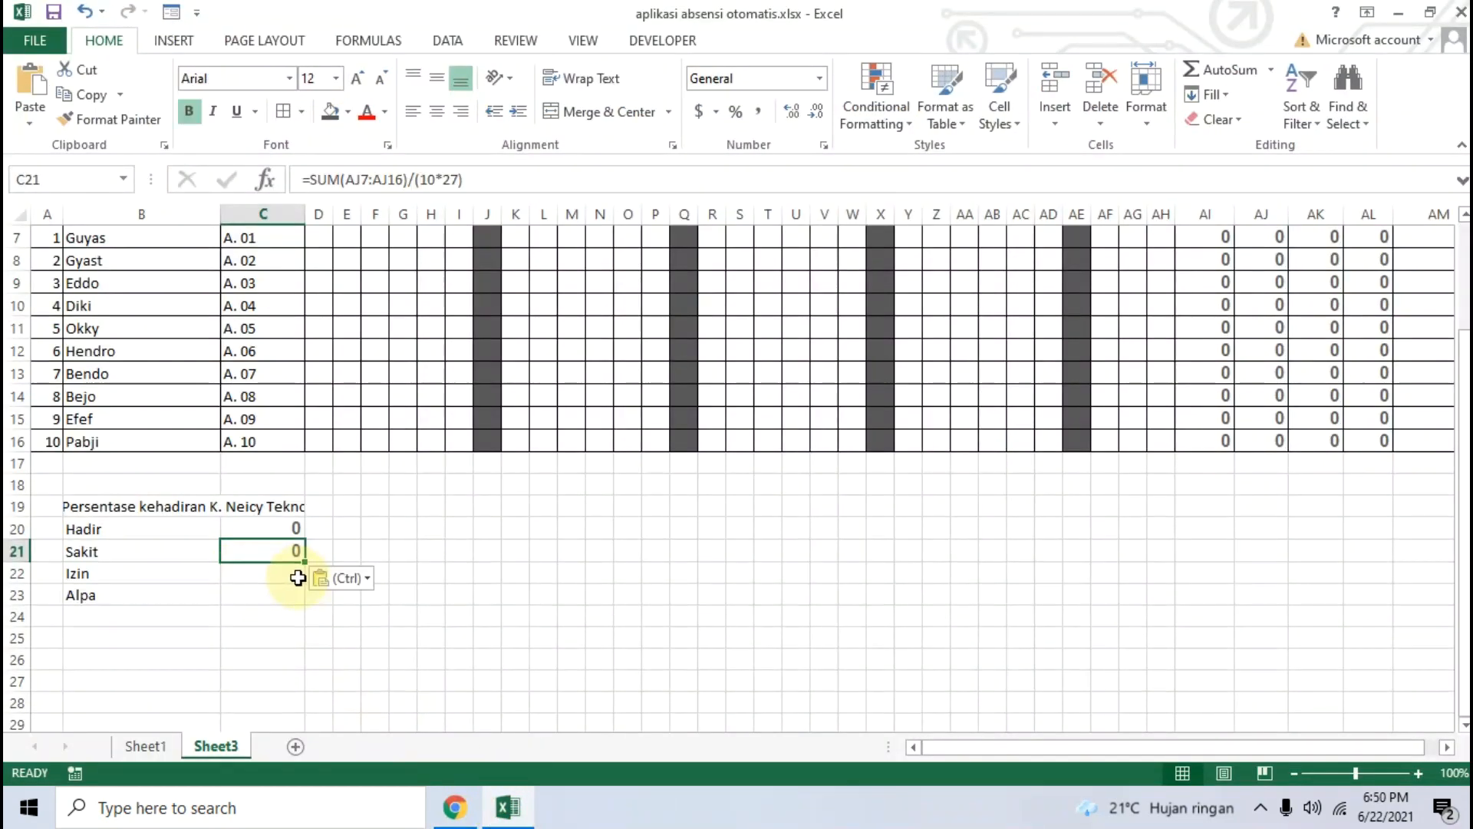
# Step: Copy the Izin formula =SUM(AK7:AK16)/(10*27) from the Chrome article into cell C22 in Excel
pyautogui.click(289, 578)
pyautogui.click(454, 806)
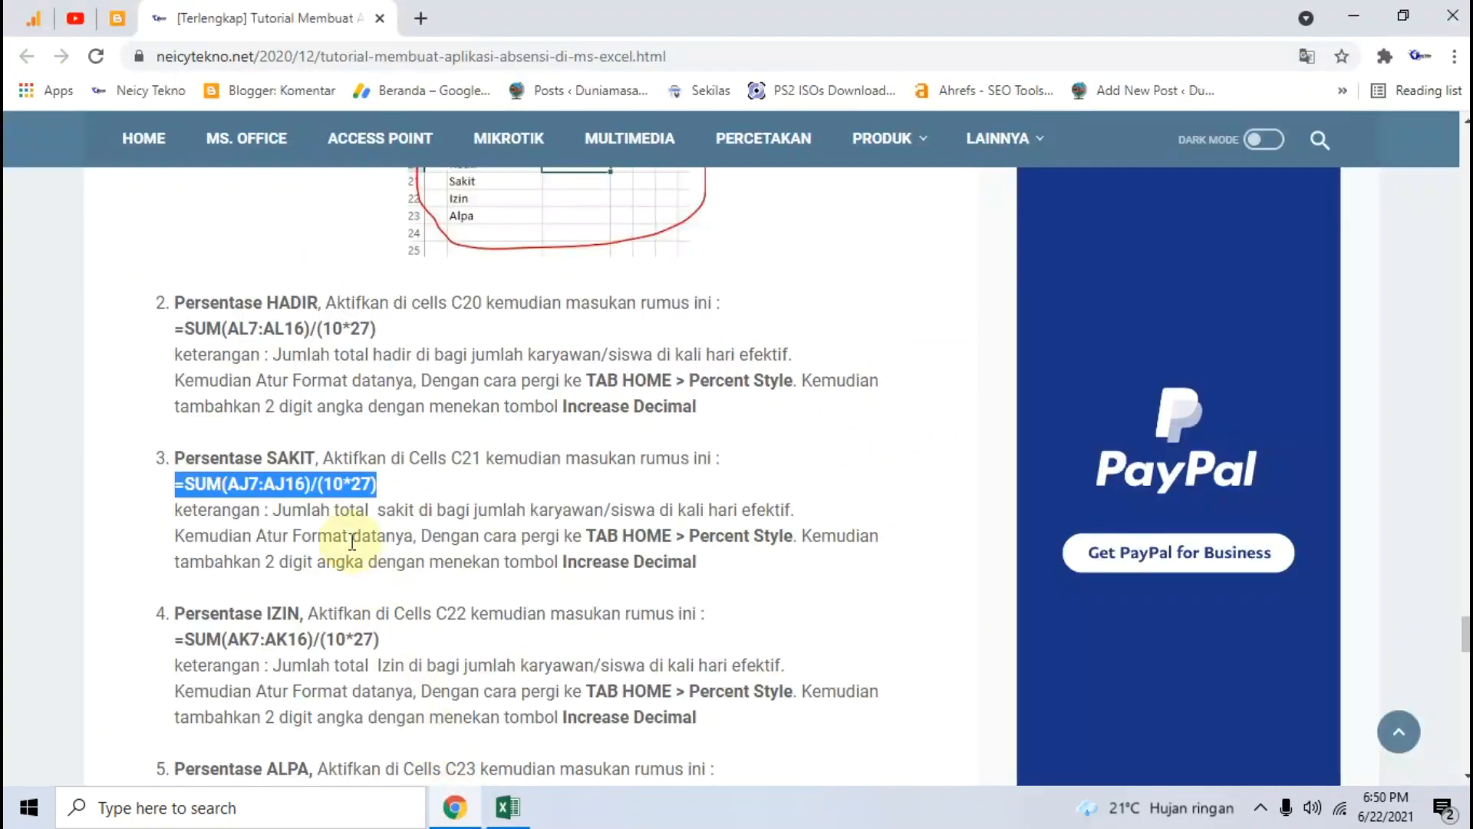
pyautogui.scroll(-1, 357, 637)
pyautogui.moveTo(381, 531); pyautogui.dragTo(182, 531)
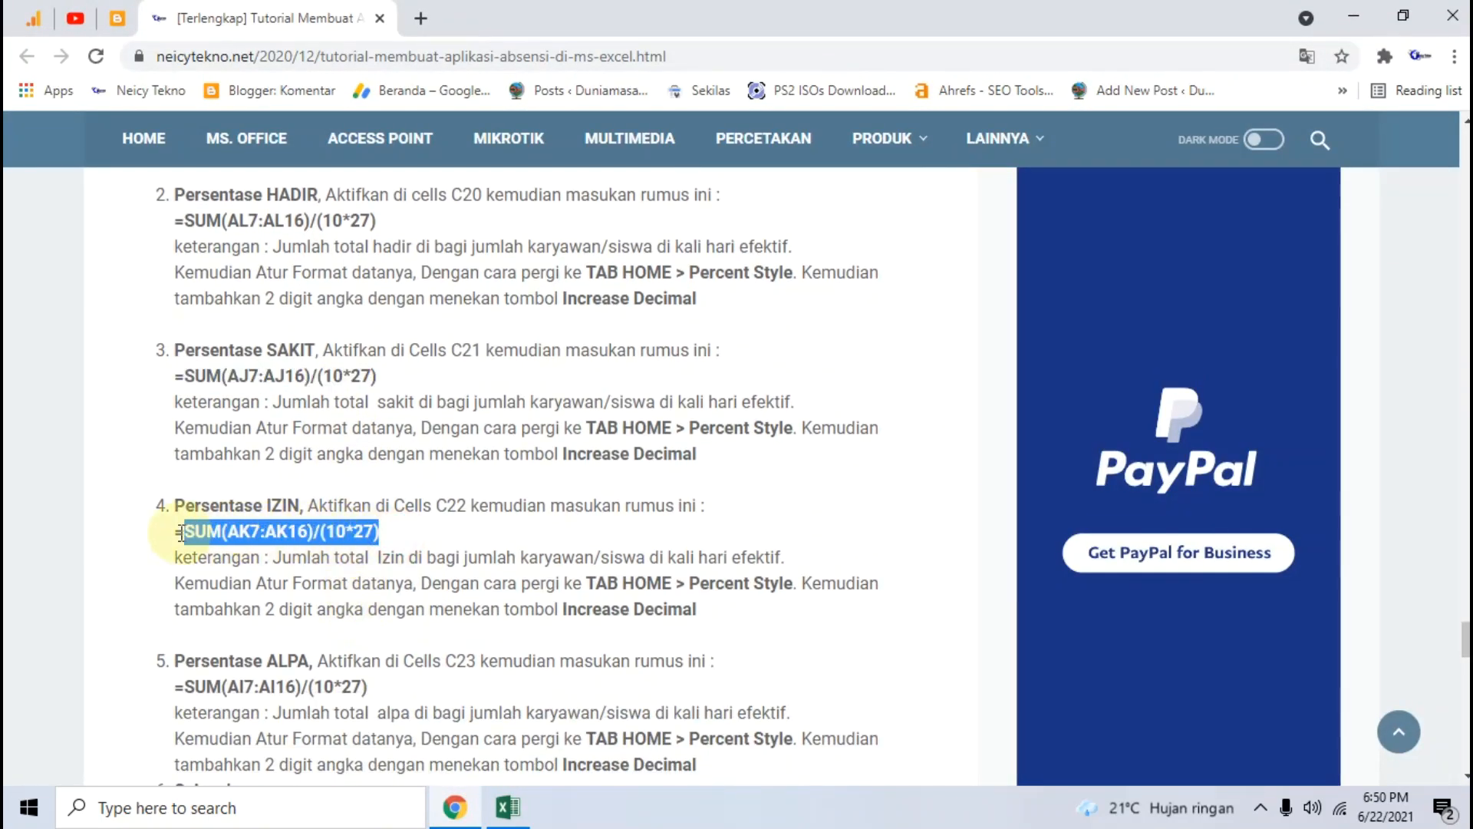
pyautogui.click(503, 812)
pyautogui.write('=SUM(AK7:AK16)/(10*27)')
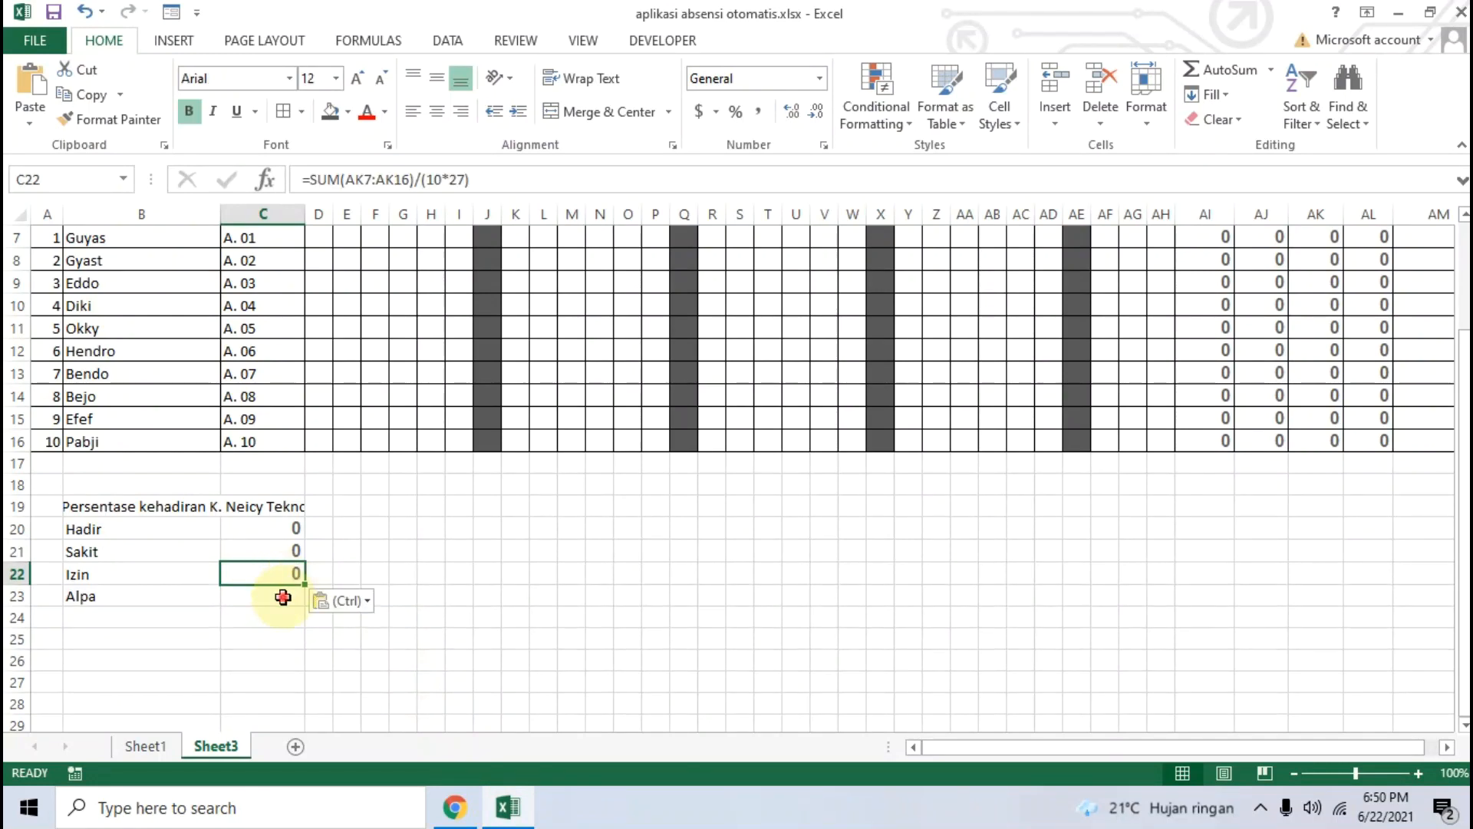
# Step: Copy the Alpa formula =SUM(AI7:AI16)/(10*27) from the Chrome article into cell C23 in Excel
pyautogui.click(289, 596)
pyautogui.click(457, 808)
pyautogui.moveTo(386, 696); pyautogui.dragTo(169, 676)
pyautogui.hotkey('ctrl', 'c')
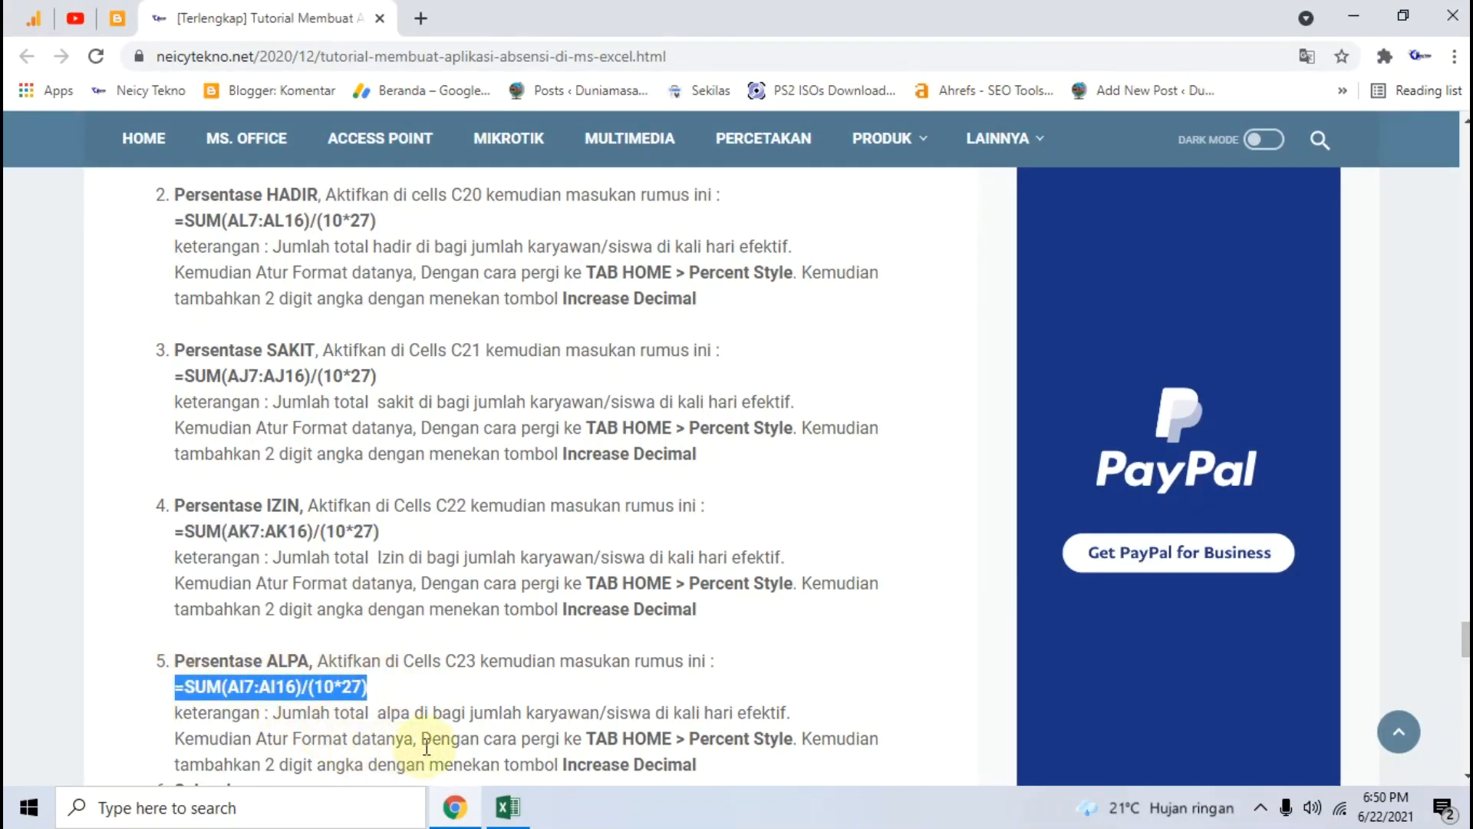
pyautogui.click(506, 807)
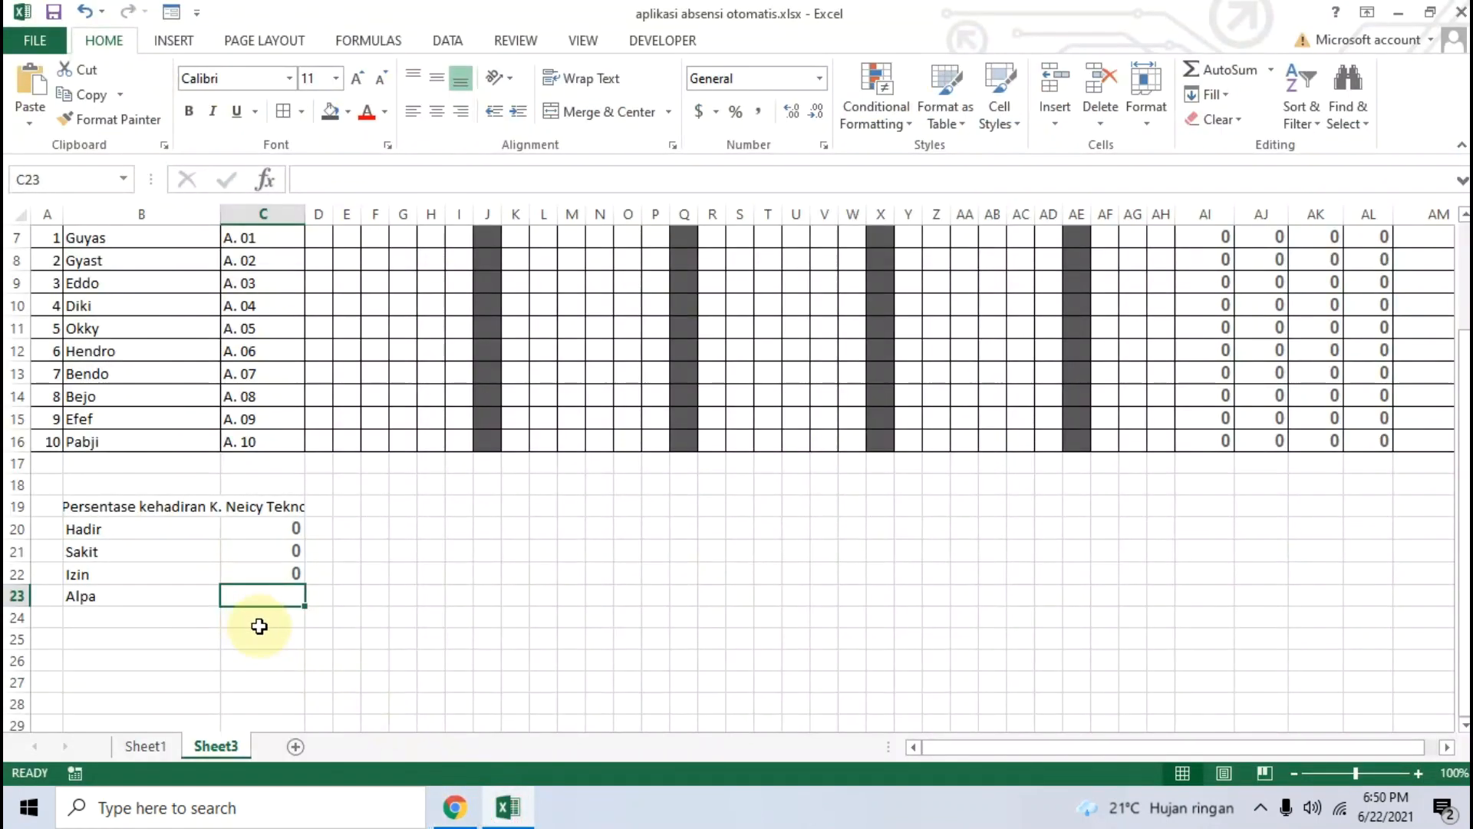
pyautogui.hotkey('ctrl', 'v')
pyautogui.click(375, 595)
# Step: Examine the Hadir percentage formula in C20 and the range it references in the Keterangan columns
pyautogui.click(291, 528)
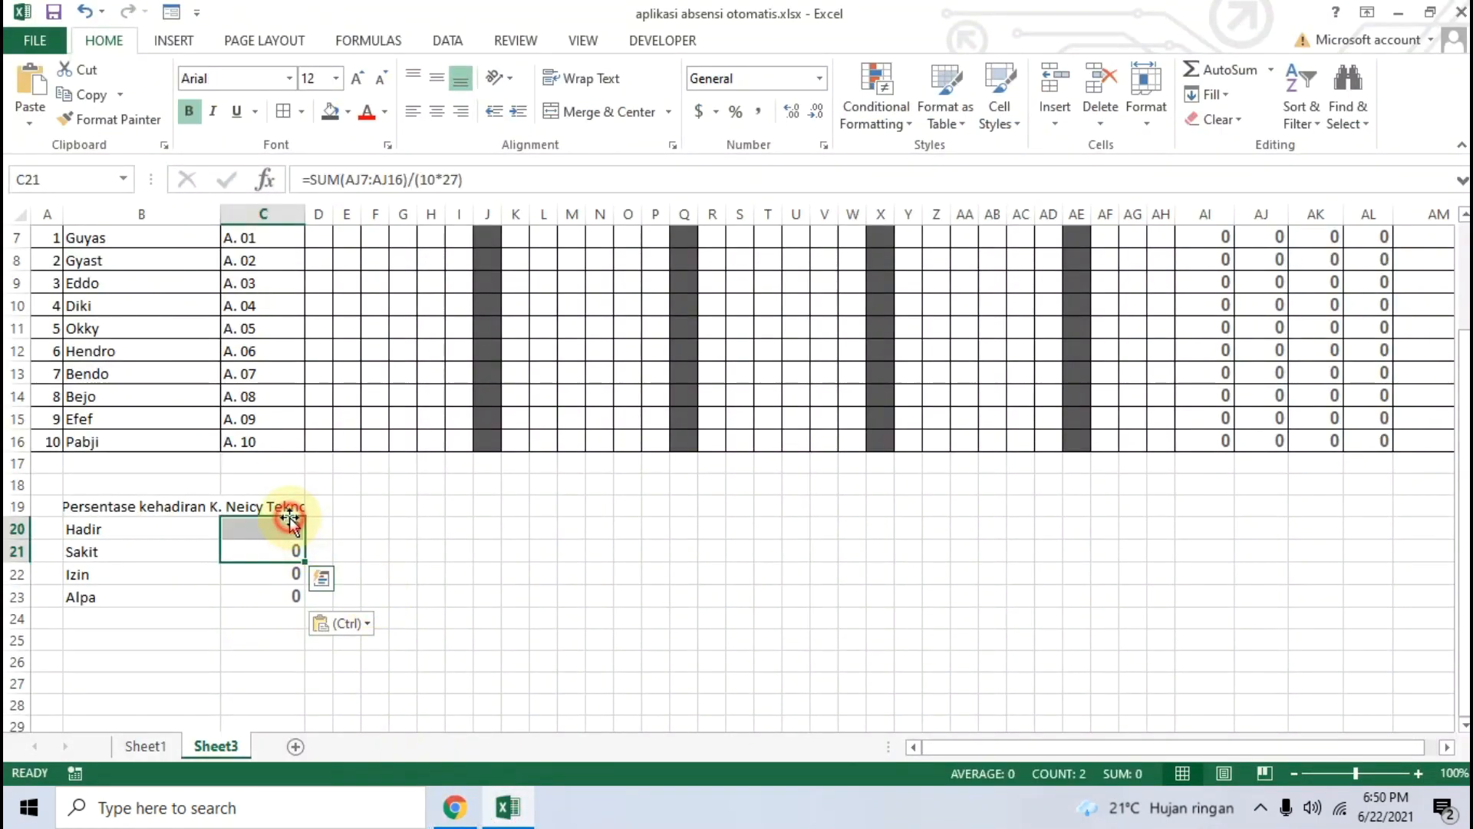
pyautogui.click(402, 528)
pyautogui.click(285, 528)
pyautogui.click(475, 180)
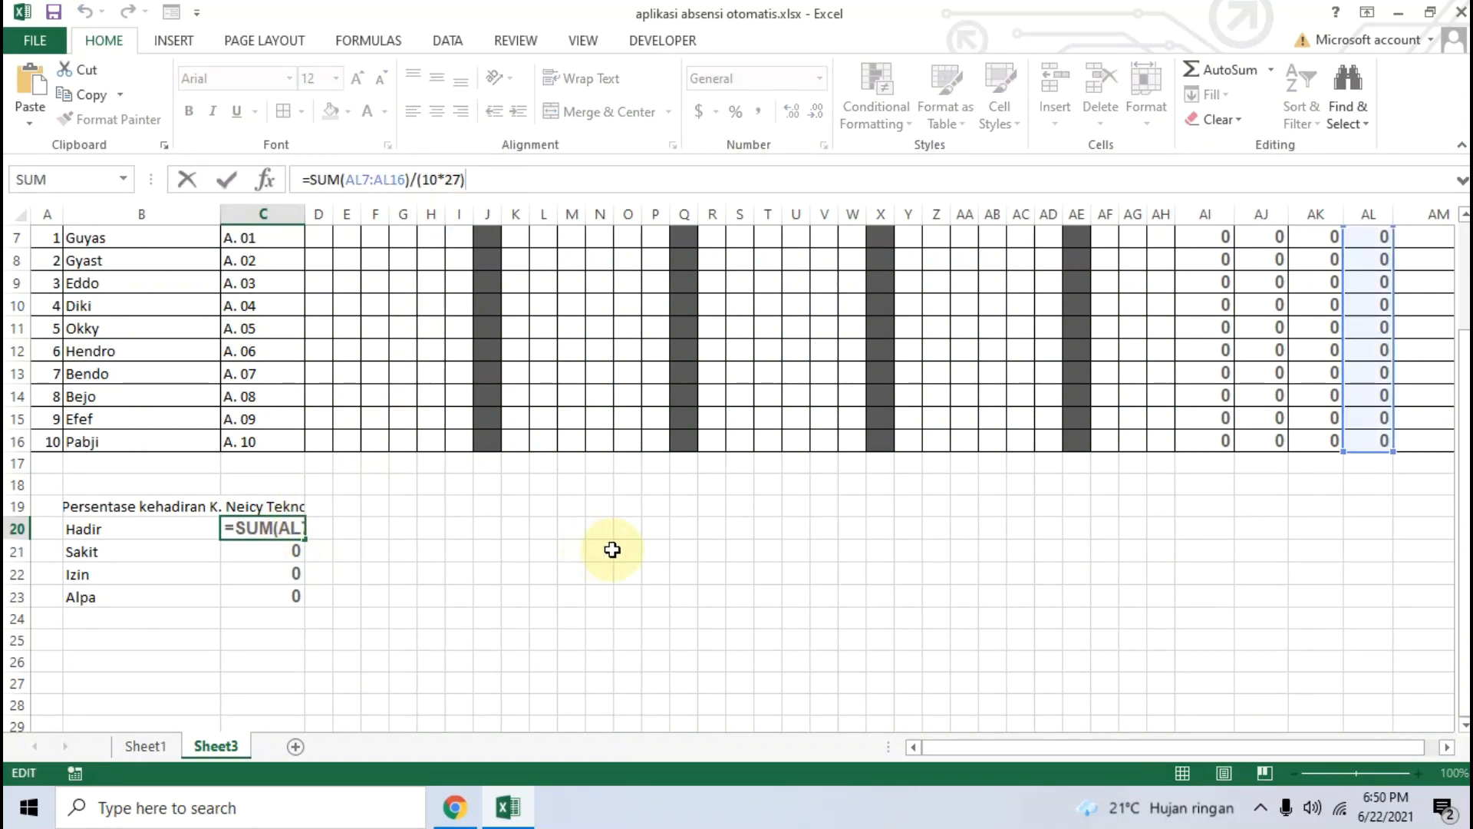
pyautogui.scroll(1, 615, 386)
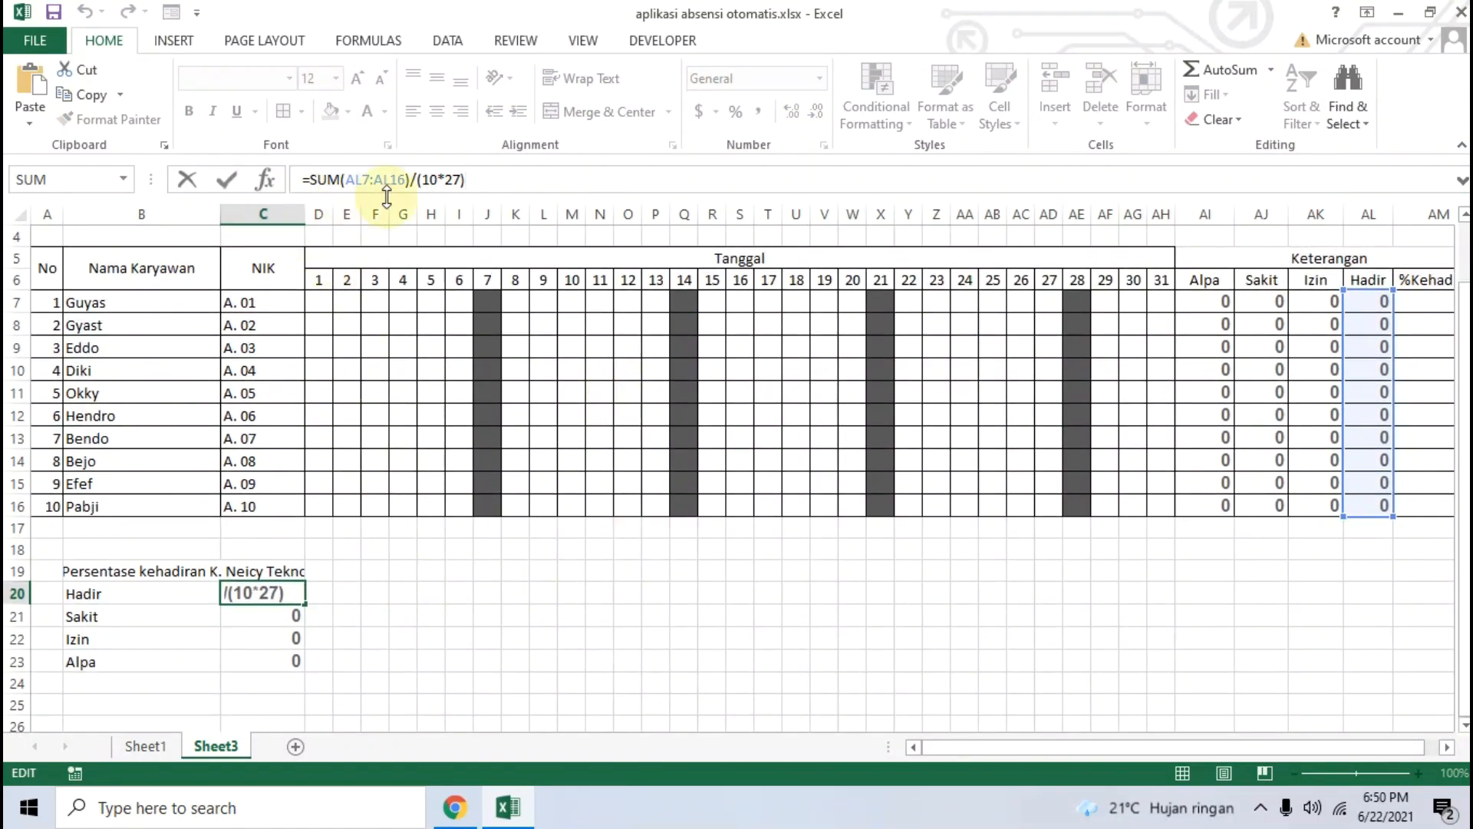
pyautogui.click(386, 564)
# Step: Enter h in row 7 for the first employee on dates 1 to 31, leaving the shaded dates 7, 14, 21 and 28 empty
pyautogui.click(319, 302)
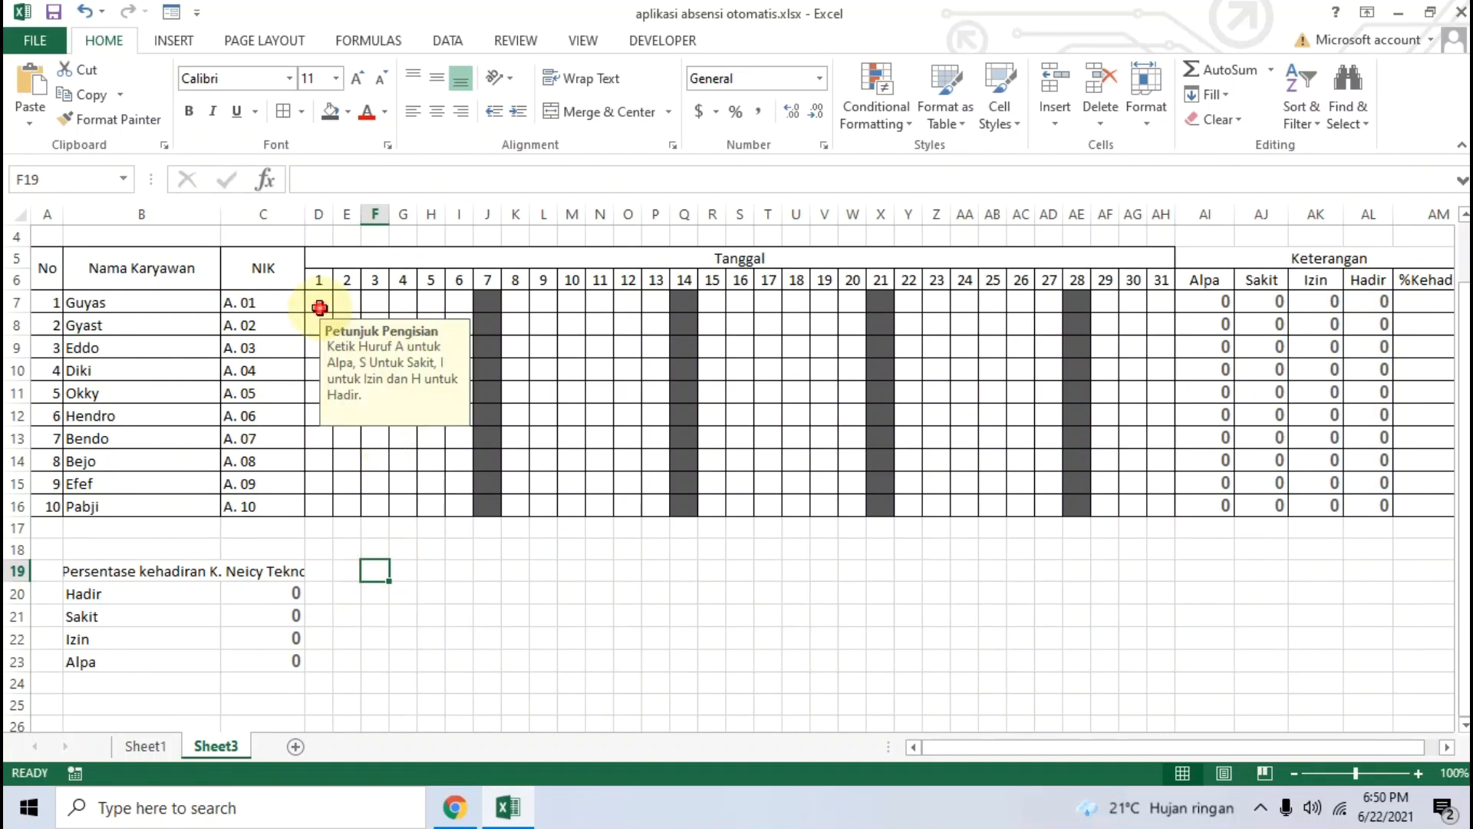
pyautogui.write('h')
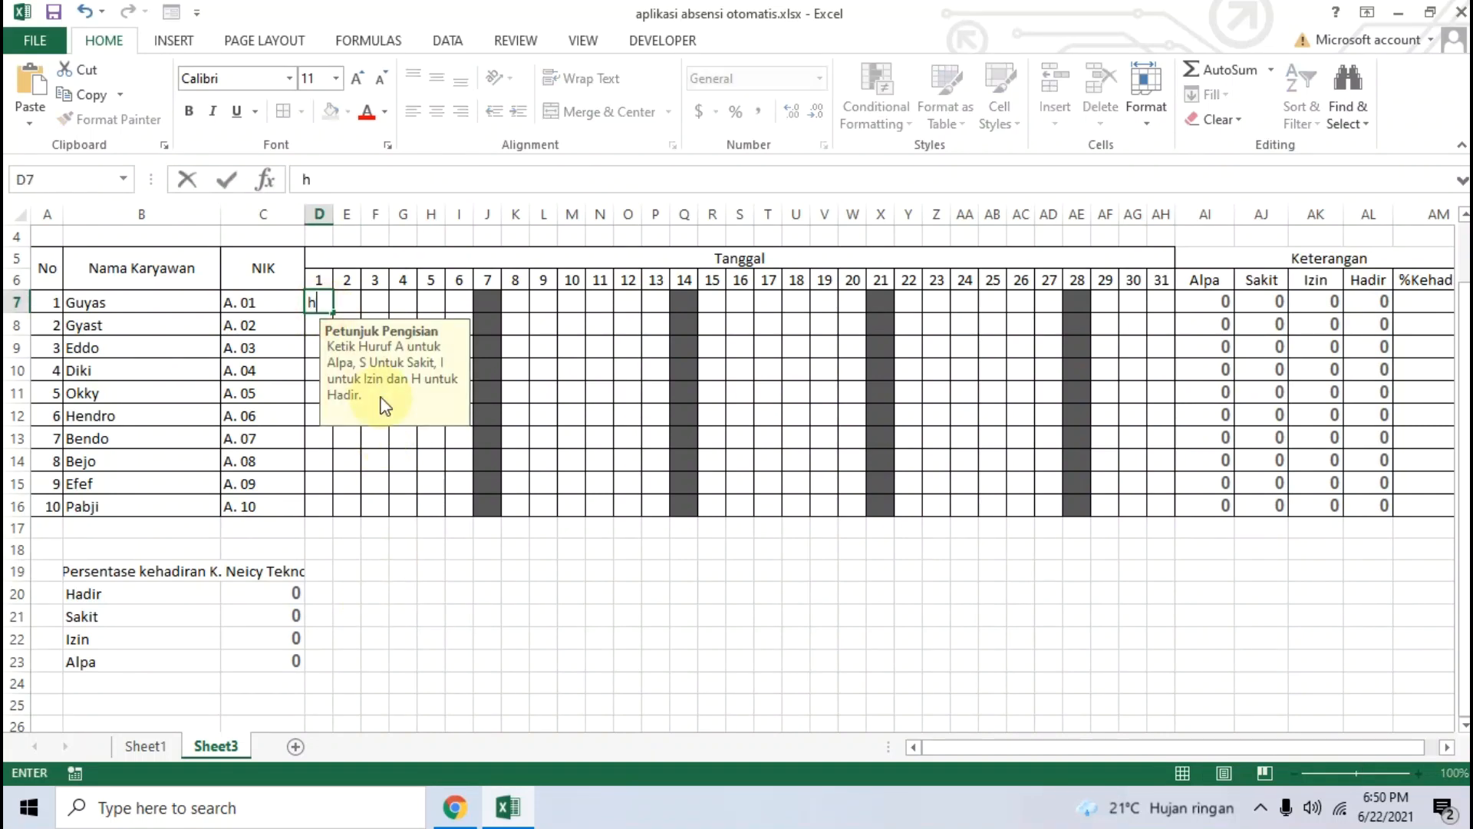
pyautogui.press('Tab')
pyautogui.write('h')
pyautogui.press('Tab')
pyautogui.write('h')
pyautogui.press('Tab')
pyautogui.write('h')
pyautogui.press('Tab')
pyautogui.write('h')
pyautogui.press('Tab')
pyautogui.write('h')
pyautogui.press('Tab')
pyautogui.press('Tab')
pyautogui.write('h')
pyautogui.press('Tab')
pyautogui.write('h')
pyautogui.press('Tab')
pyautogui.write('hh')
pyautogui.press('Tab')
pyautogui.write('h')
pyautogui.press('Tab')
pyautogui.write('h')
pyautogui.press('Tab')
pyautogui.write('h')
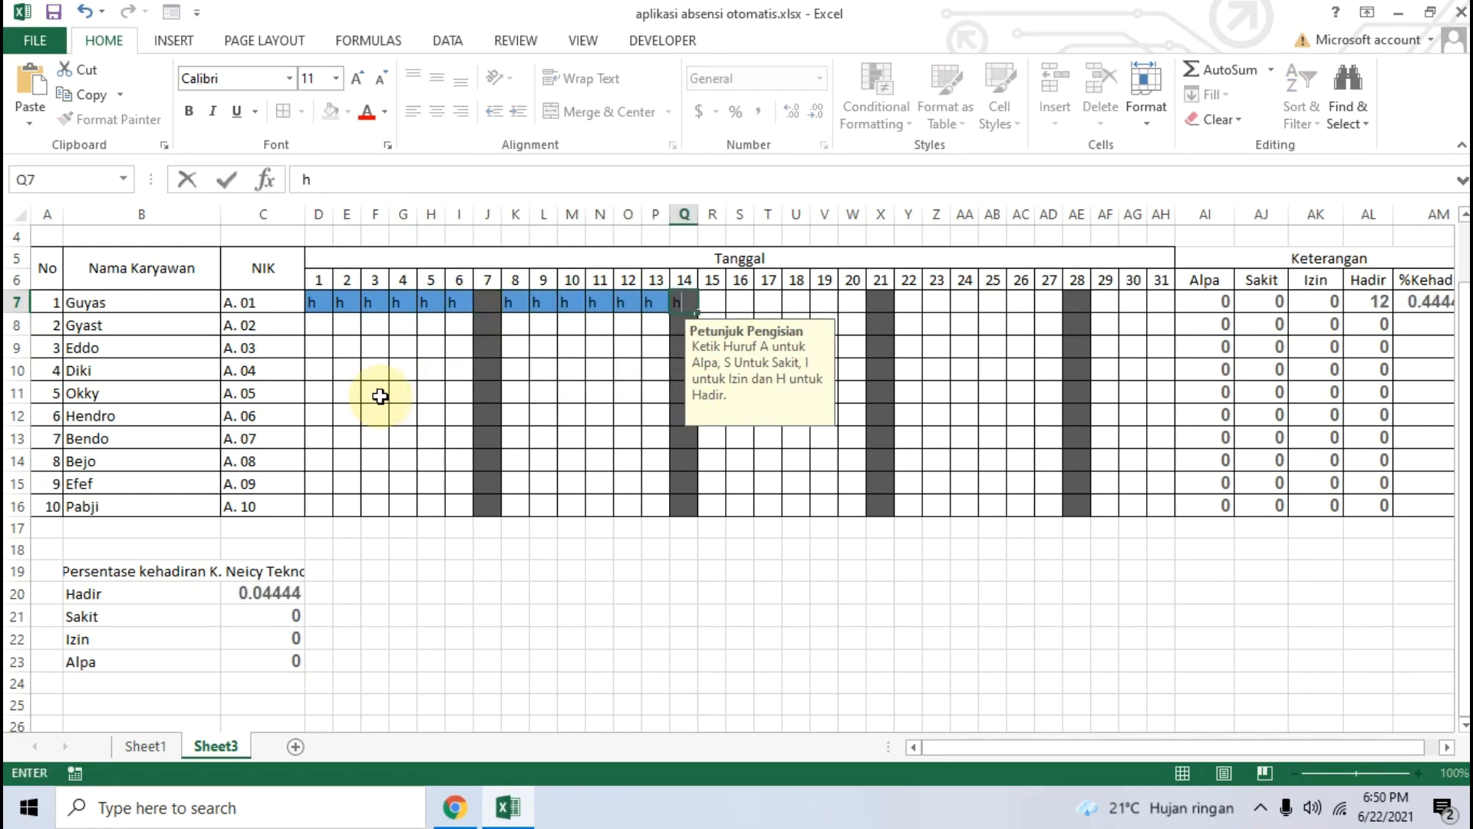
pyautogui.press('Tab')
pyautogui.write('h')
pyautogui.press('Tab')
pyautogui.write('h')
pyautogui.press('Tab')
pyautogui.write('h')
pyautogui.press('Tab')
pyautogui.write('h')
pyautogui.press('Tab')
pyautogui.write('h')
pyautogui.press('Tab')
pyautogui.write('h')
pyautogui.press('Tab')
pyautogui.press('Tab')
pyautogui.write('h')
pyautogui.press('Tab')
pyautogui.write('h')
pyautogui.press('Tab')
pyautogui.write('h')
pyautogui.press('Tab')
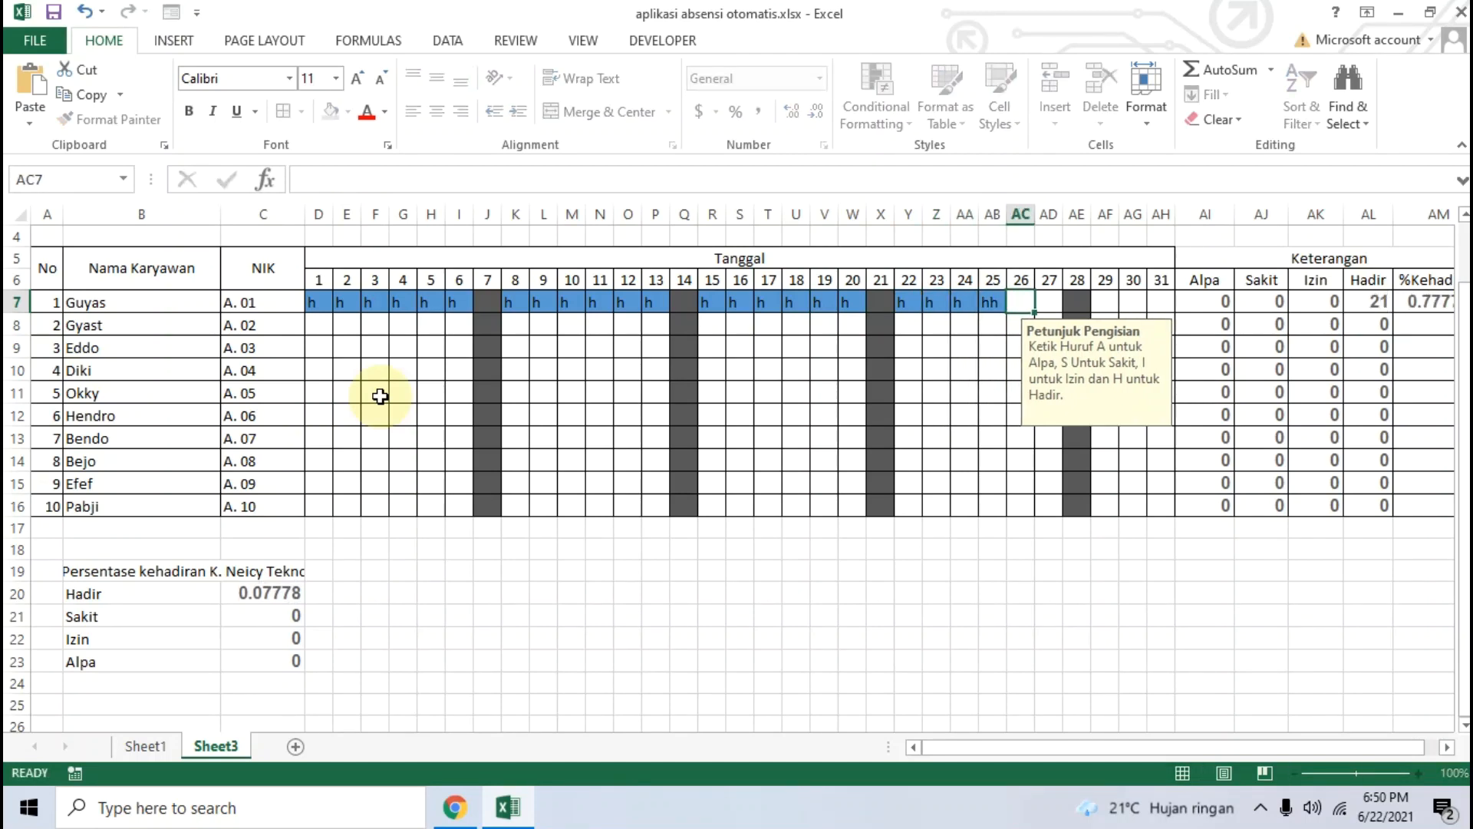
pyautogui.write('hh')
pyautogui.press('BackSpace')
pyautogui.press('Tab')
pyautogui.write('h')
pyautogui.press('Tab')
pyautogui.write('h')
pyautogui.press('Tab')
pyautogui.press('Tab')
pyautogui.write('h')
pyautogui.press('Tab')
pyautogui.write('h')
pyautogui.press('Tab')
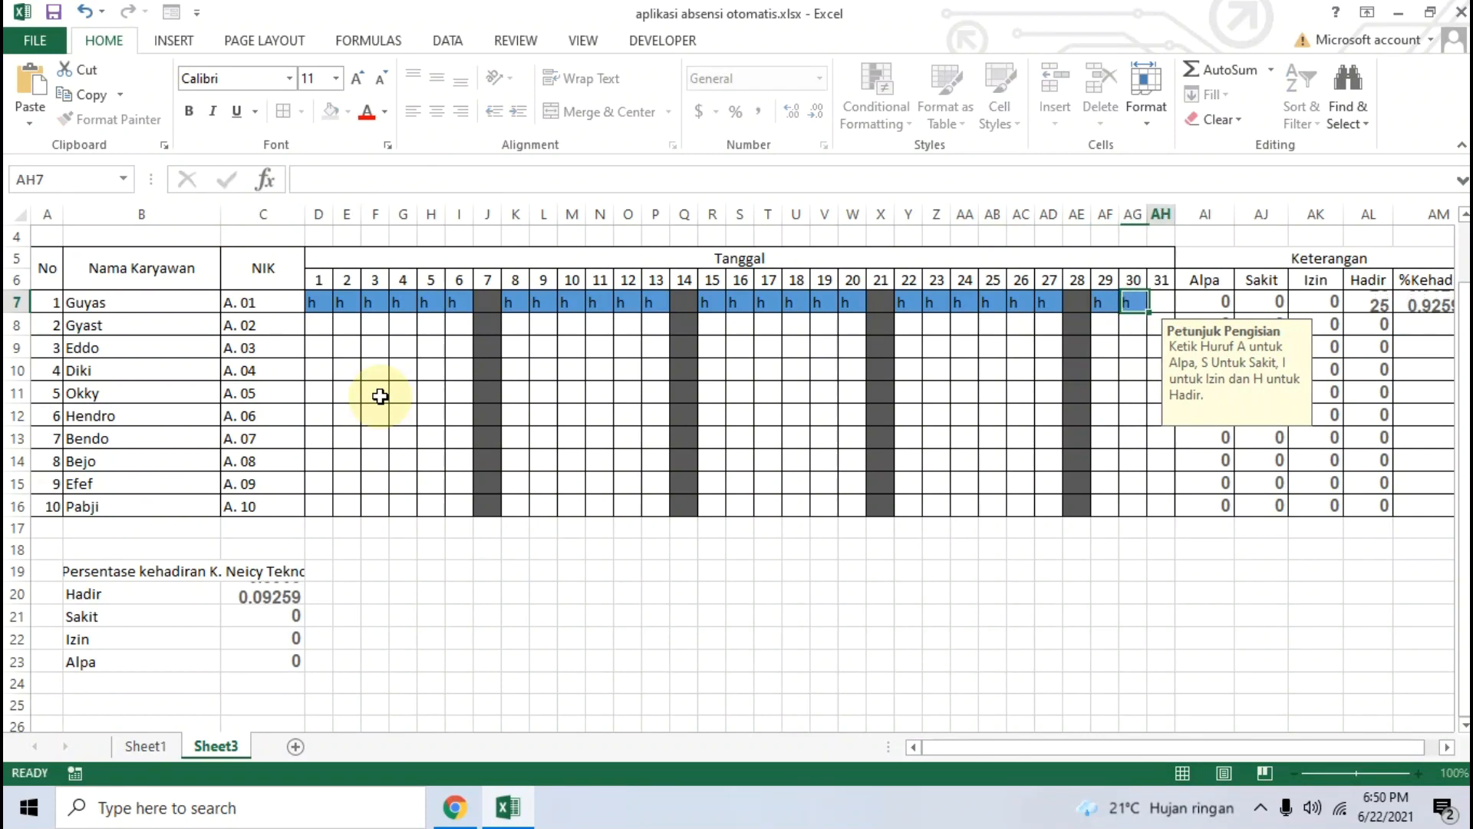
pyautogui.write('h')
pyautogui.press('Return')
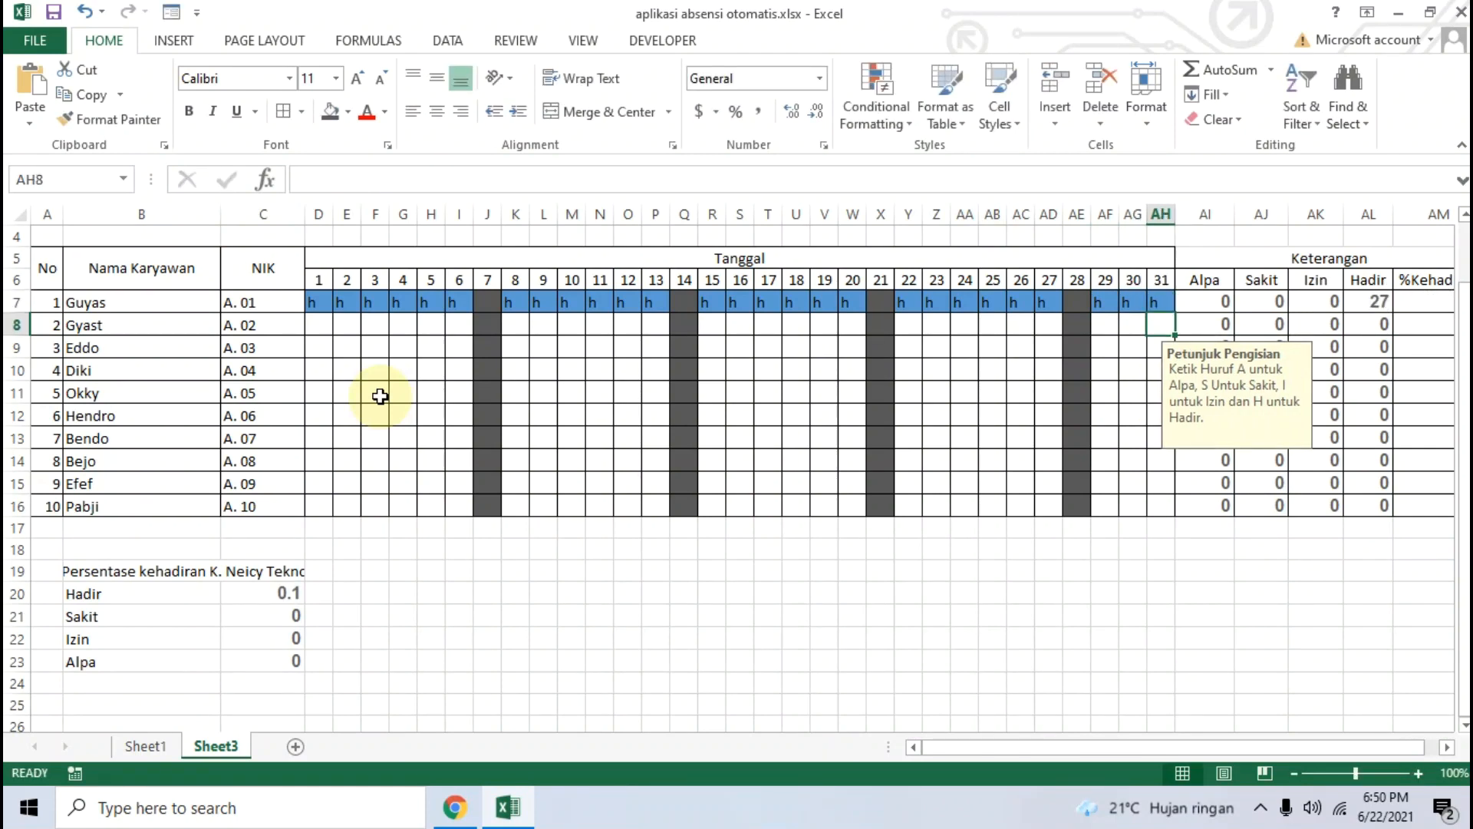
# Step: Enter h for date 31, i for date 30 and s for date 29 in row 8 for the second employee
pyautogui.write('h')
pyautogui.hotkey('shift', 'Tab')
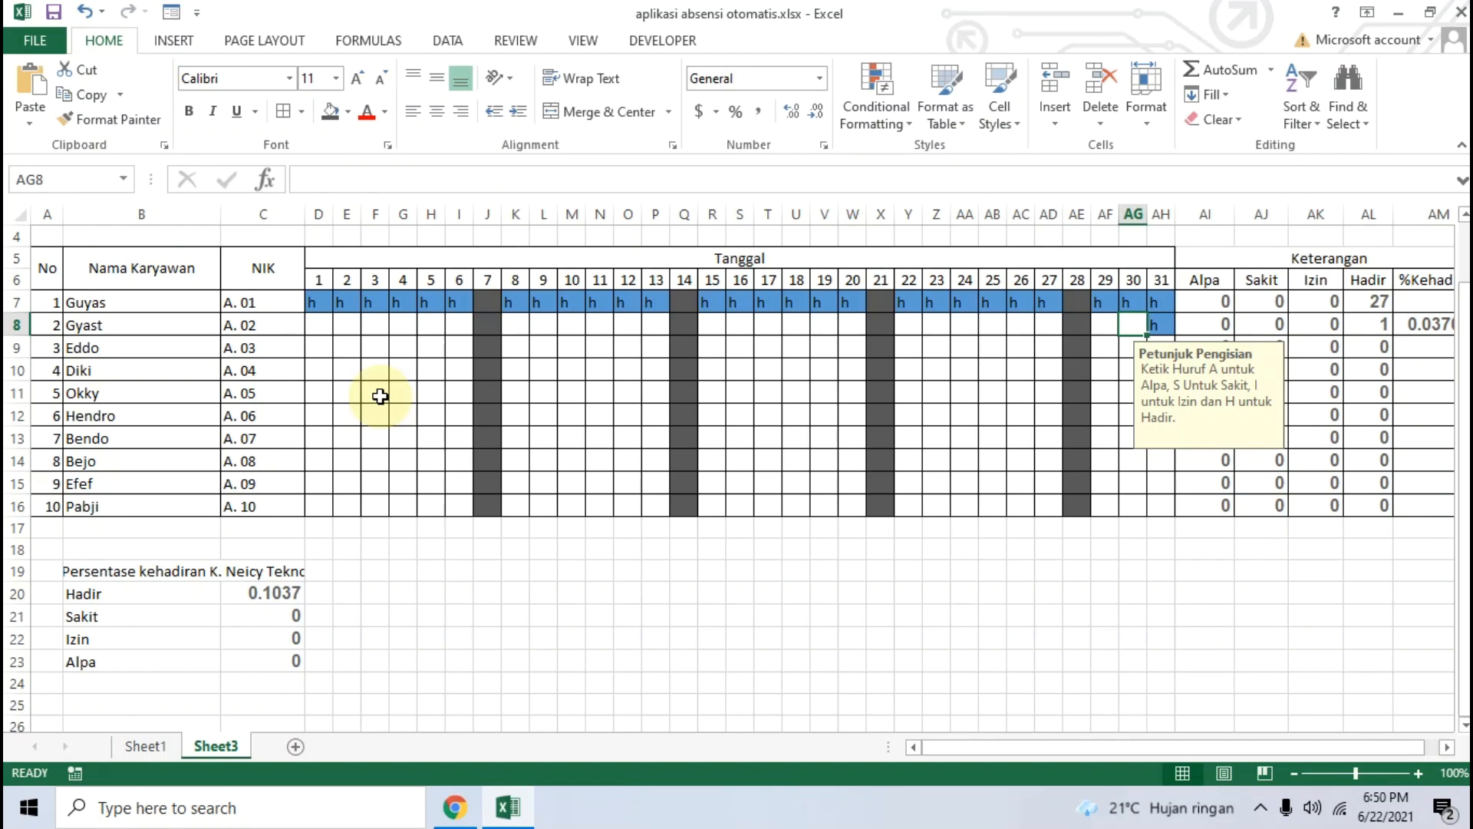
pyautogui.write('i')
pyautogui.hotkey('shift', 'Tab')
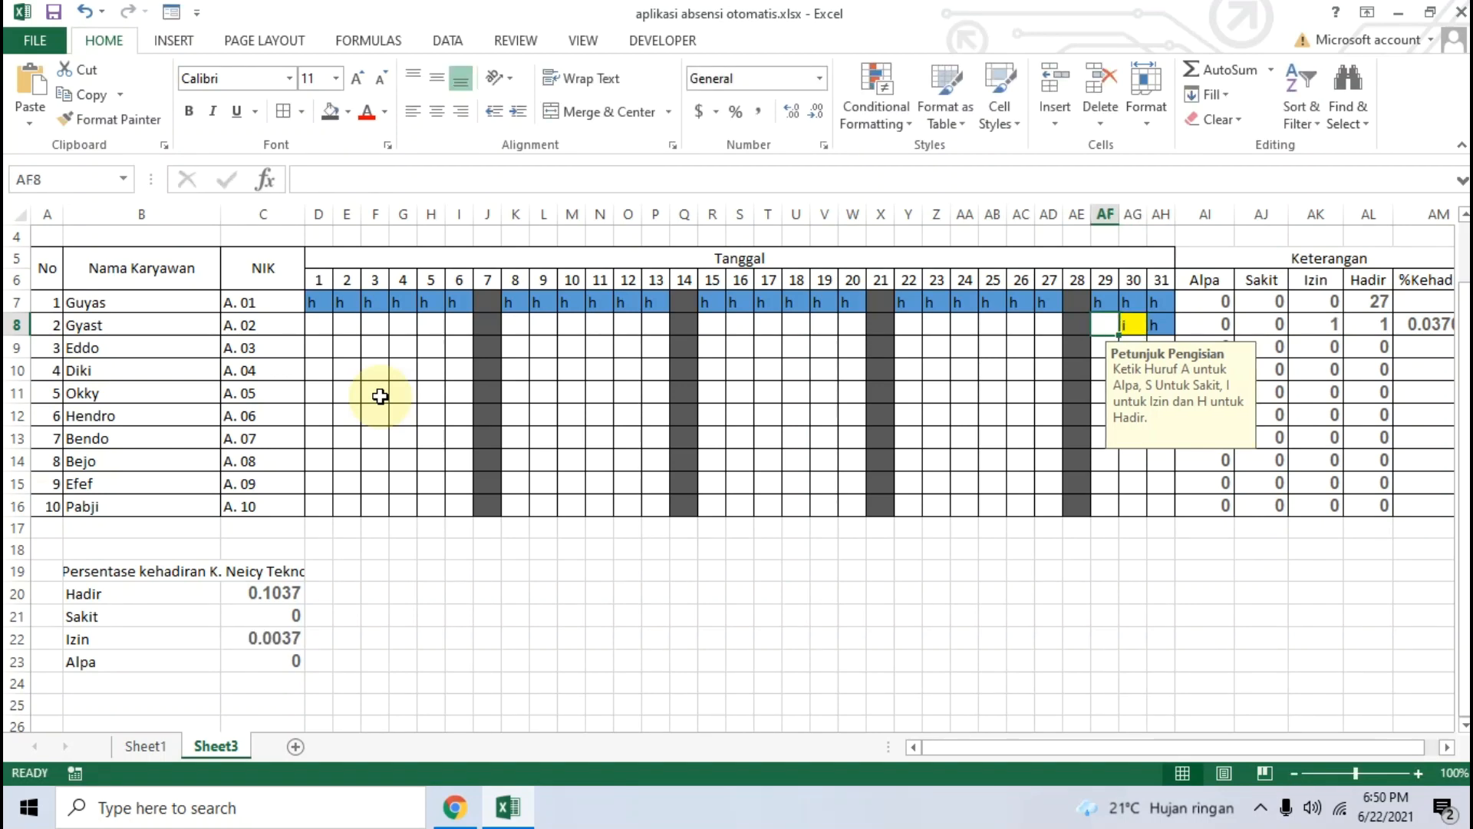
pyautogui.write('s')
pyautogui.hotkey('shift', 'Tab')
pyautogui.hotkey('shift', 'Tab')
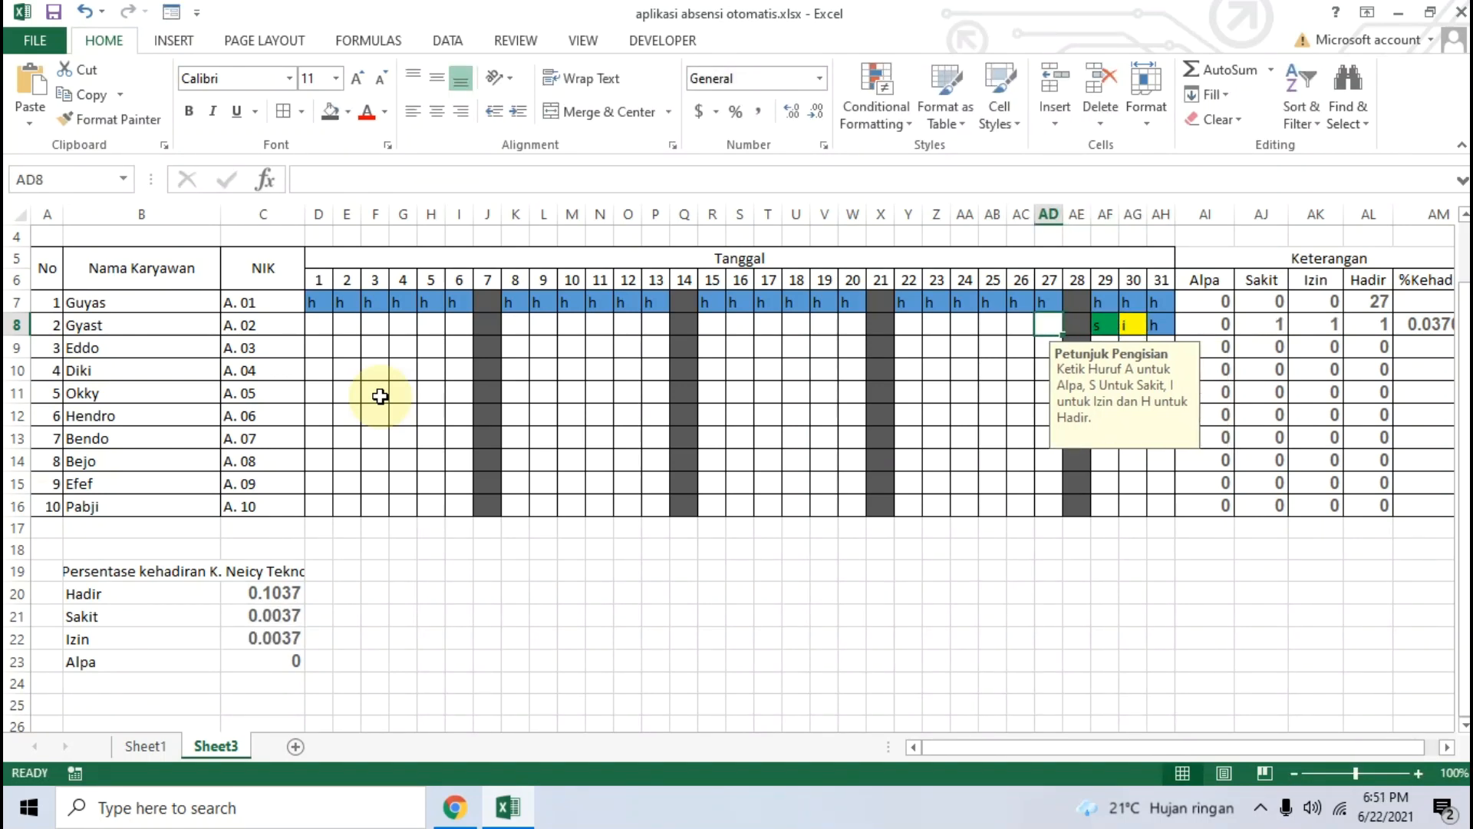
# Step: Enter h in row 8 for dates 27 back to 1, leaving the shaded dates 7, 14 and 21 empty
pyautogui.write('h')
pyautogui.hotkey('shift', 'Tab')
pyautogui.write('h')
pyautogui.hotkey('shift', 'Tab')
pyautogui.write('h')
pyautogui.hotkey('shift', 'Tab')
pyautogui.write('h')
pyautogui.hotkey('shift', 'Tab')
pyautogui.hotkey('shift', 'Tab')
pyautogui.write('h')
pyautogui.hotkey('shift', 'Tab')
pyautogui.hotkey('shift', 'Tab')
pyautogui.write('h')
pyautogui.hotkey('shift', 'Tab')
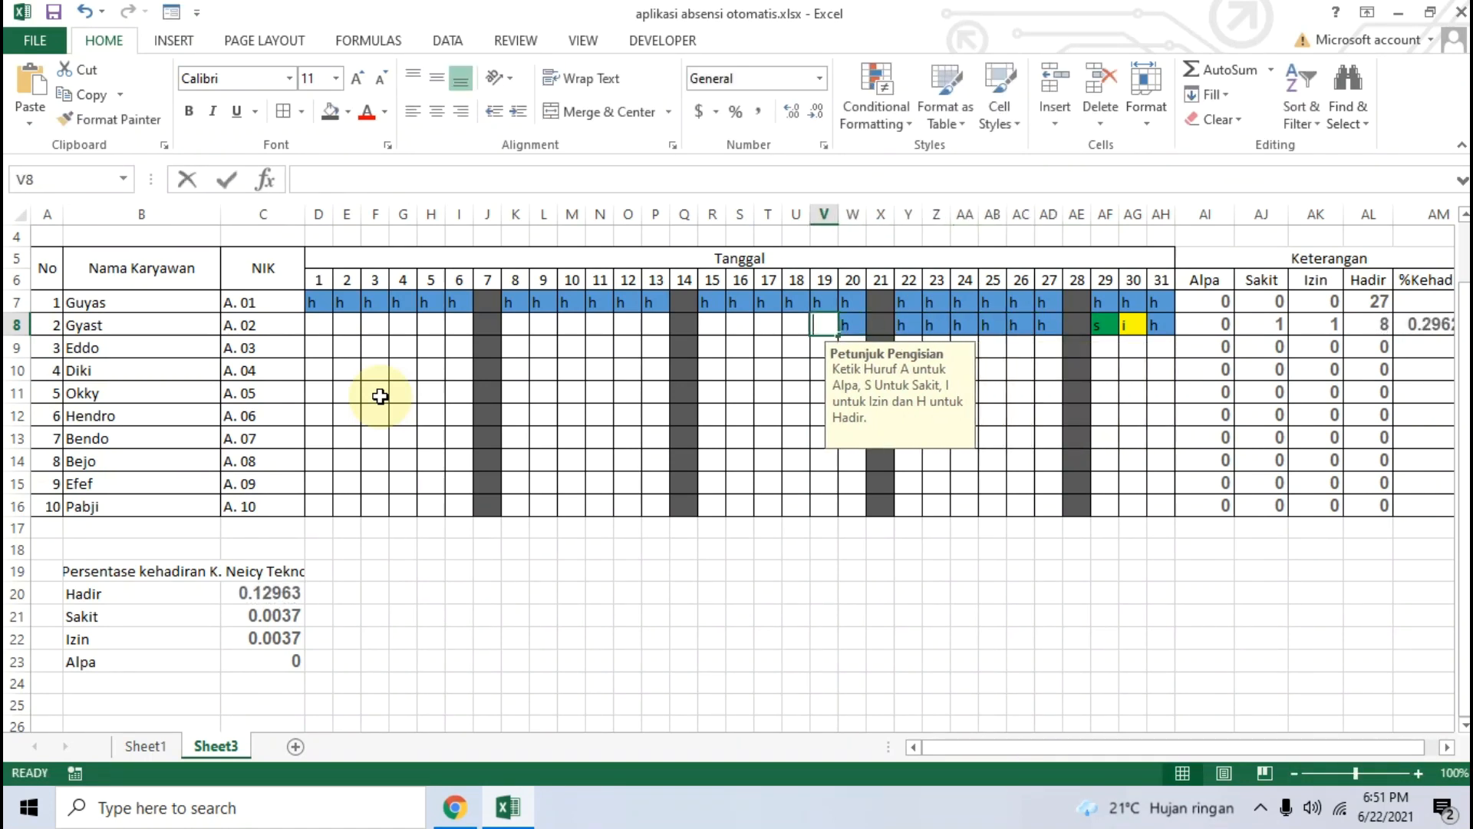
pyautogui.write('h')
pyautogui.hotkey('shift', 'Tab')
pyautogui.write('h')
pyautogui.hotkey('shift', 'Tab')
pyautogui.write('h')
pyautogui.hotkey('shift', 'Tab')
pyautogui.write('h')
pyautogui.hotkey('shift', 'Tab')
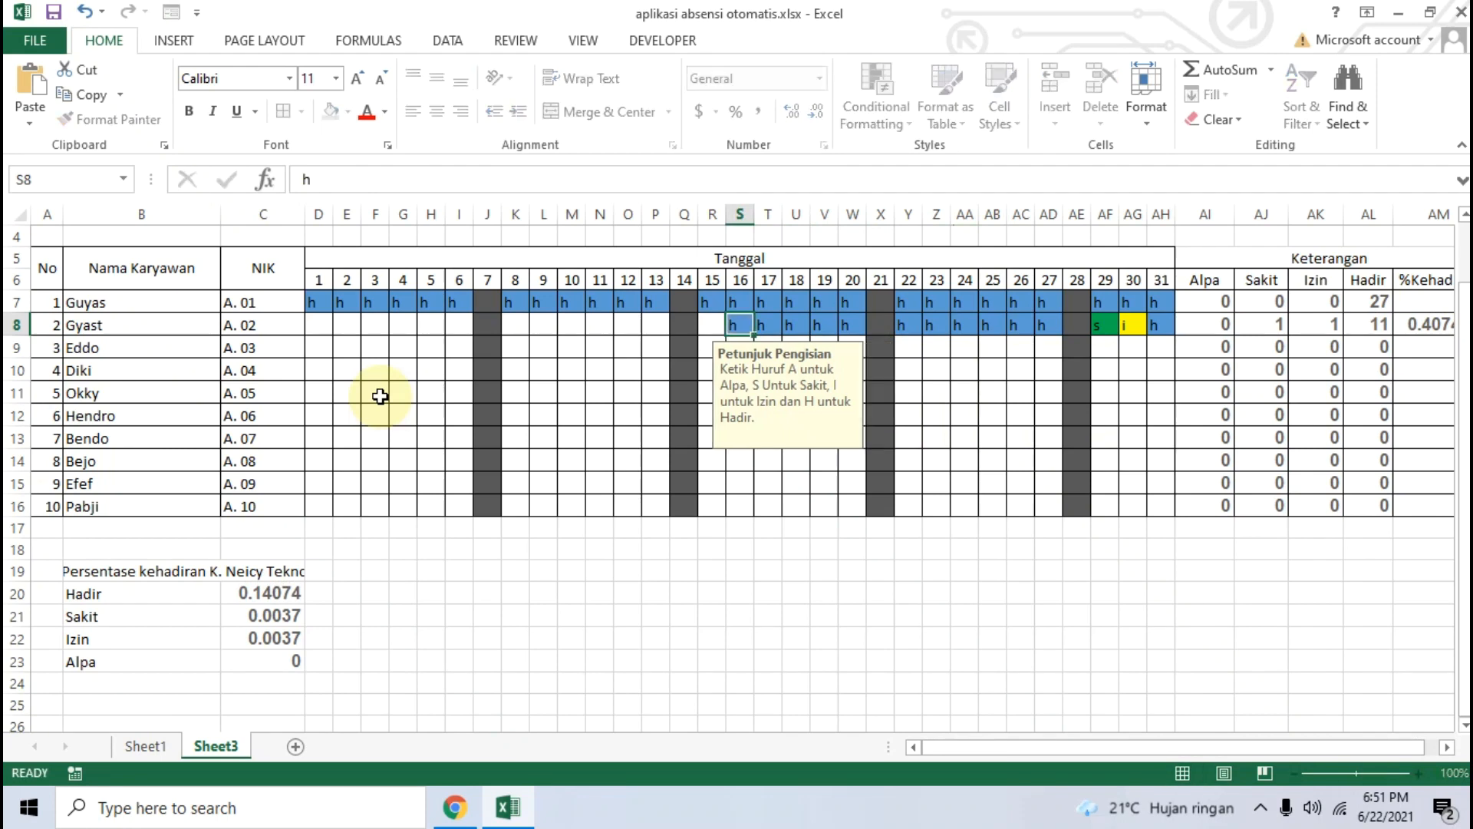
pyautogui.write('h')
pyautogui.hotkey('shift', 'Tab')
pyautogui.hotkey('shift', 'Tab')
pyautogui.write('h')
pyautogui.hotkey('shift', 'Tab')
pyautogui.write('h')
pyautogui.hotkey('shift', 'Tab')
pyautogui.write('h')
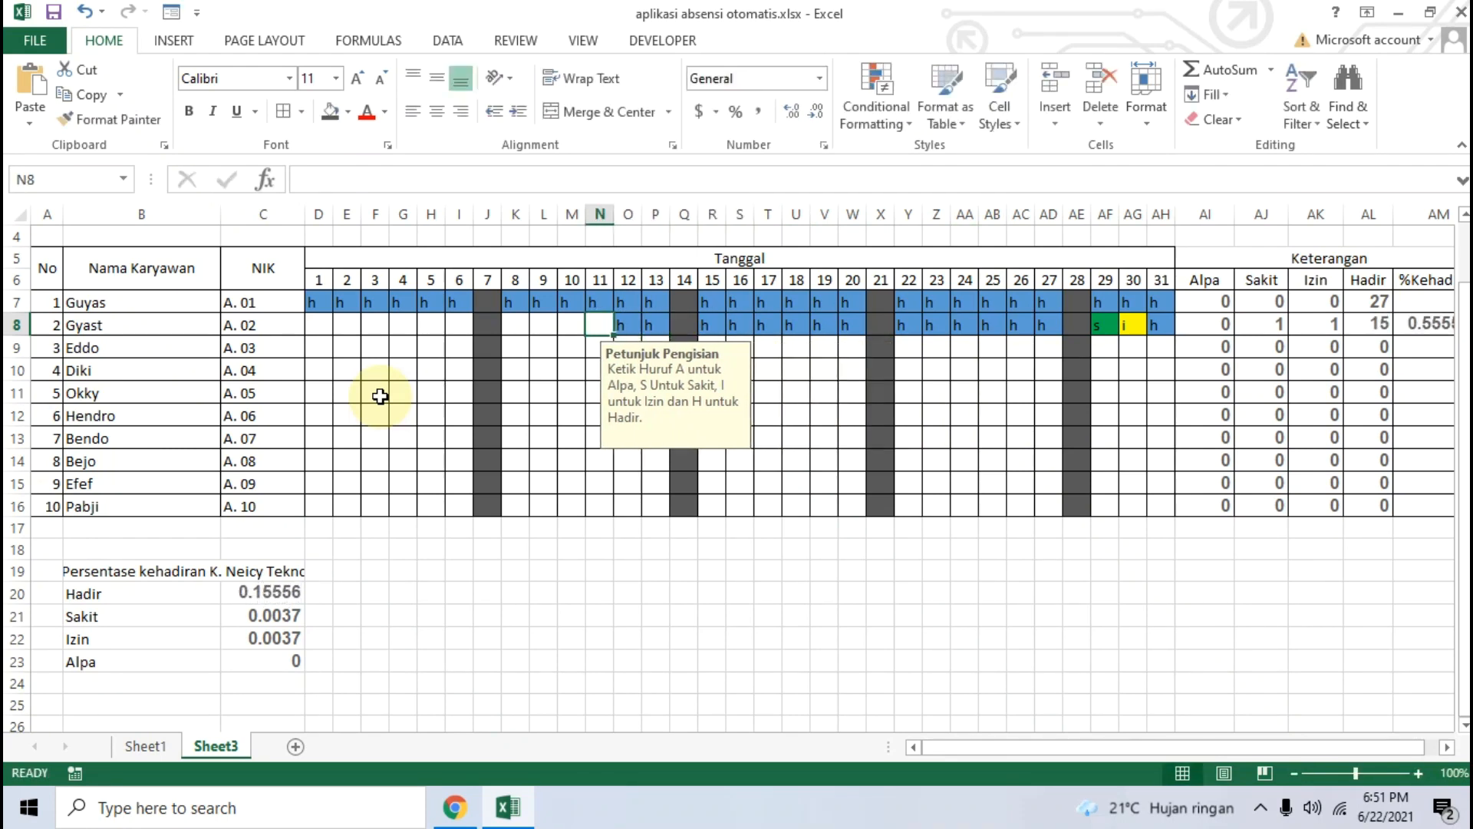
pyautogui.hotkey('shift', 'Tab')
pyautogui.write('h')
pyautogui.hotkey('shift', 'Tab')
pyautogui.write('h')
pyautogui.hotkey('shift', 'Tab')
pyautogui.write('h')
pyautogui.hotkey('shift', 'Tab')
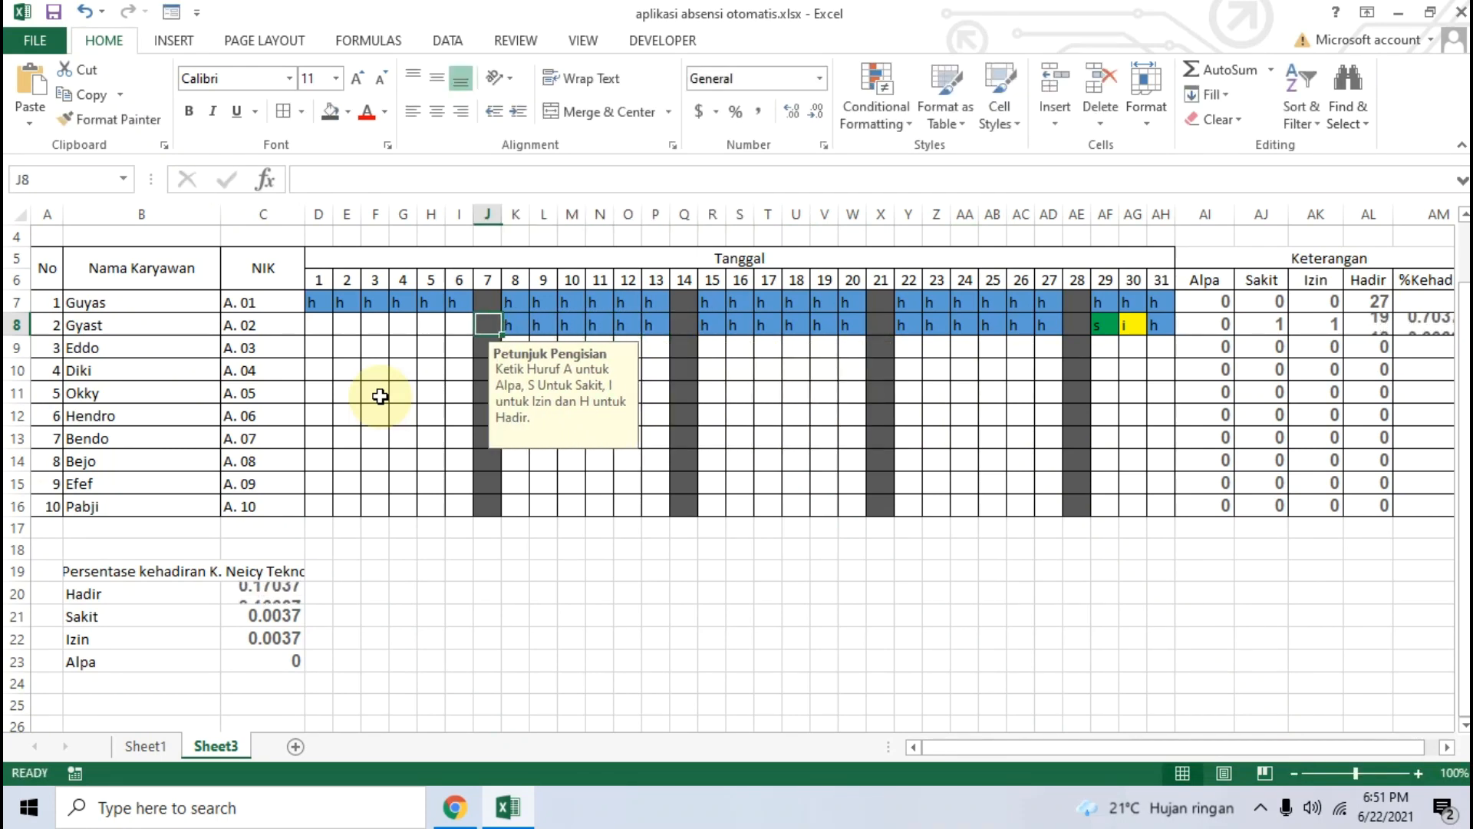
pyautogui.hotkey('shift', 'Tab')
pyautogui.write('h')
pyautogui.hotkey('shift', 'Tab')
pyautogui.write('h')
pyautogui.hotkey('shift', 'Tab')
pyautogui.write('h')
pyautogui.hotkey('shift', 'Tab')
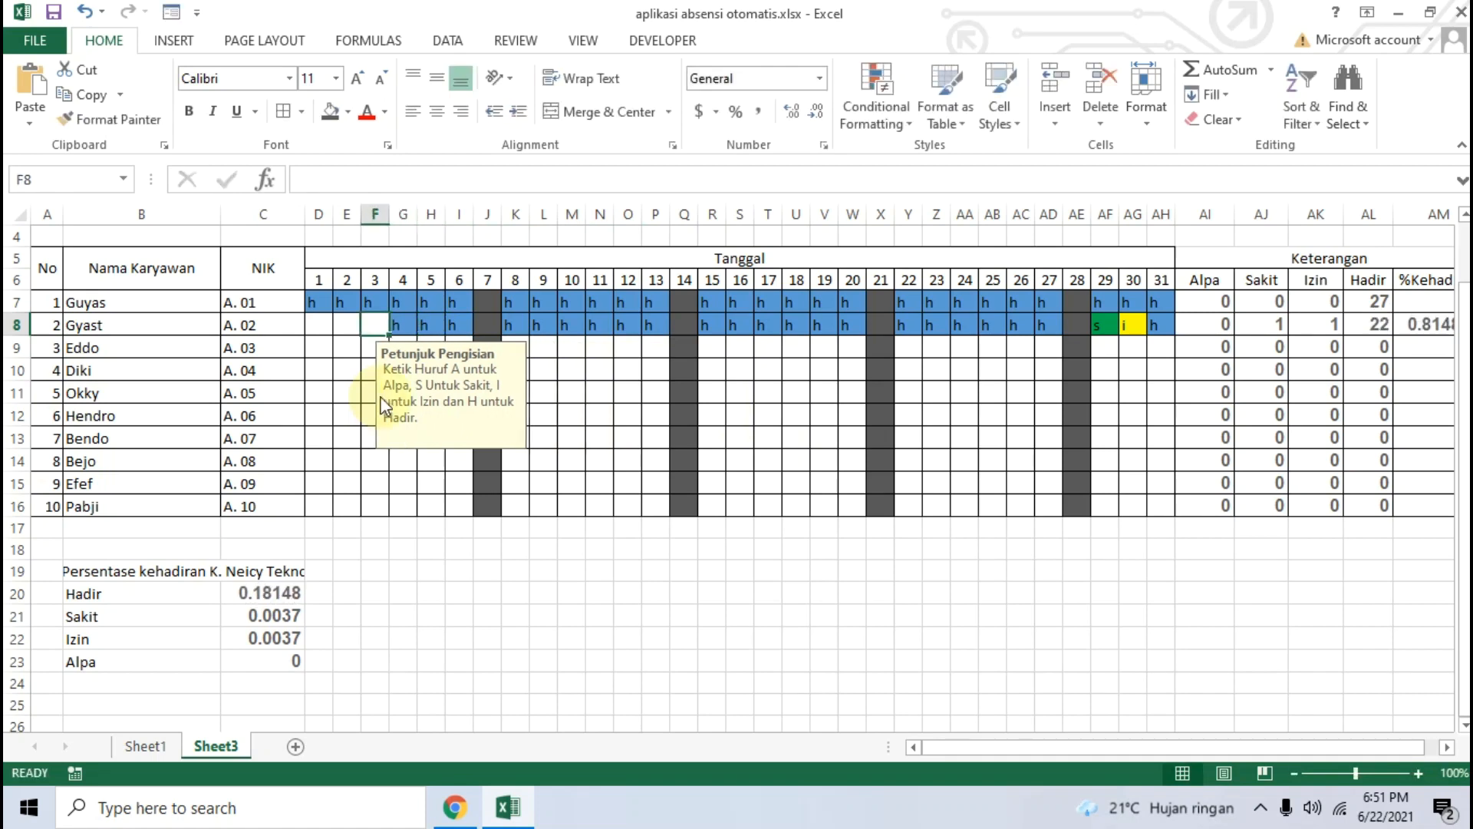
pyautogui.write('h')
pyautogui.hotkey('shift', 'Tab')
pyautogui.write('h')
pyautogui.hotkey('shift', 'Tab')
pyautogui.write('h')
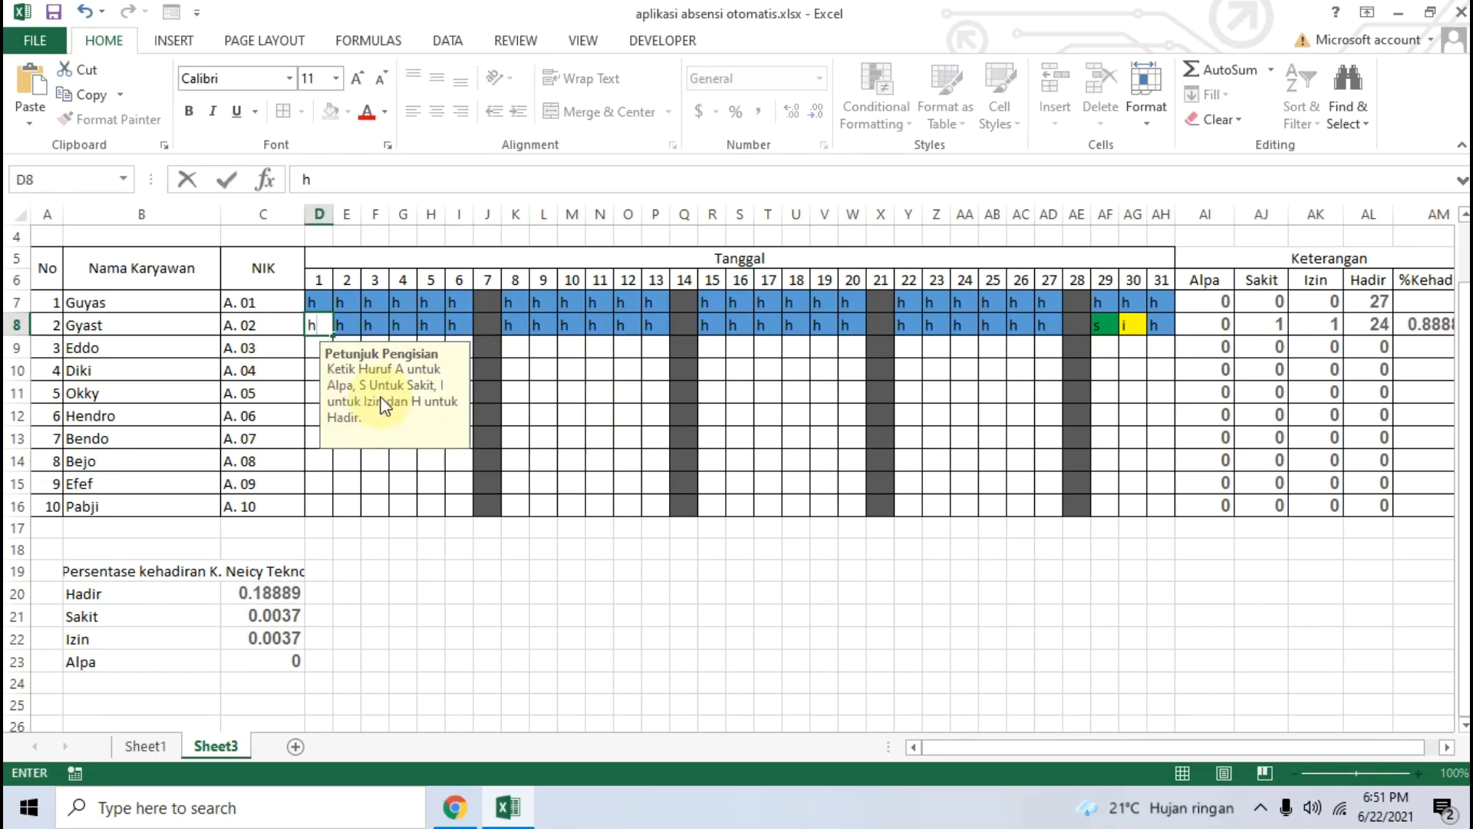
pyautogui.click(345, 481)
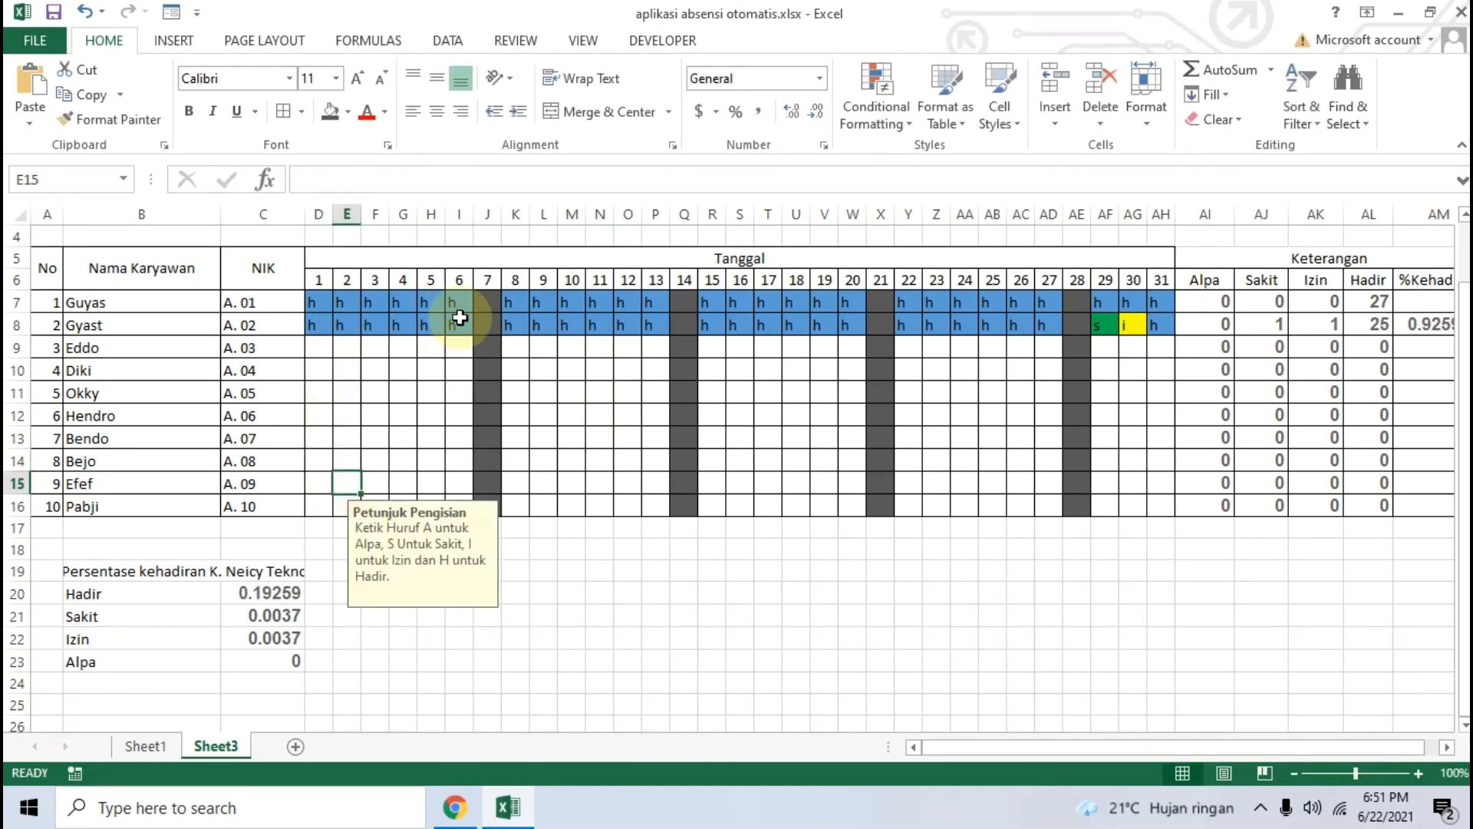
# Step: Fill the h marks down to row 16 for dates 1 to 6, 8 to 13 and 15 to 20
pyautogui.moveTo(313, 306); pyautogui.dragTo(455, 511)
pyautogui.click(601, 332)
pyautogui.moveTo(509, 300); pyautogui.dragTo(651, 498)
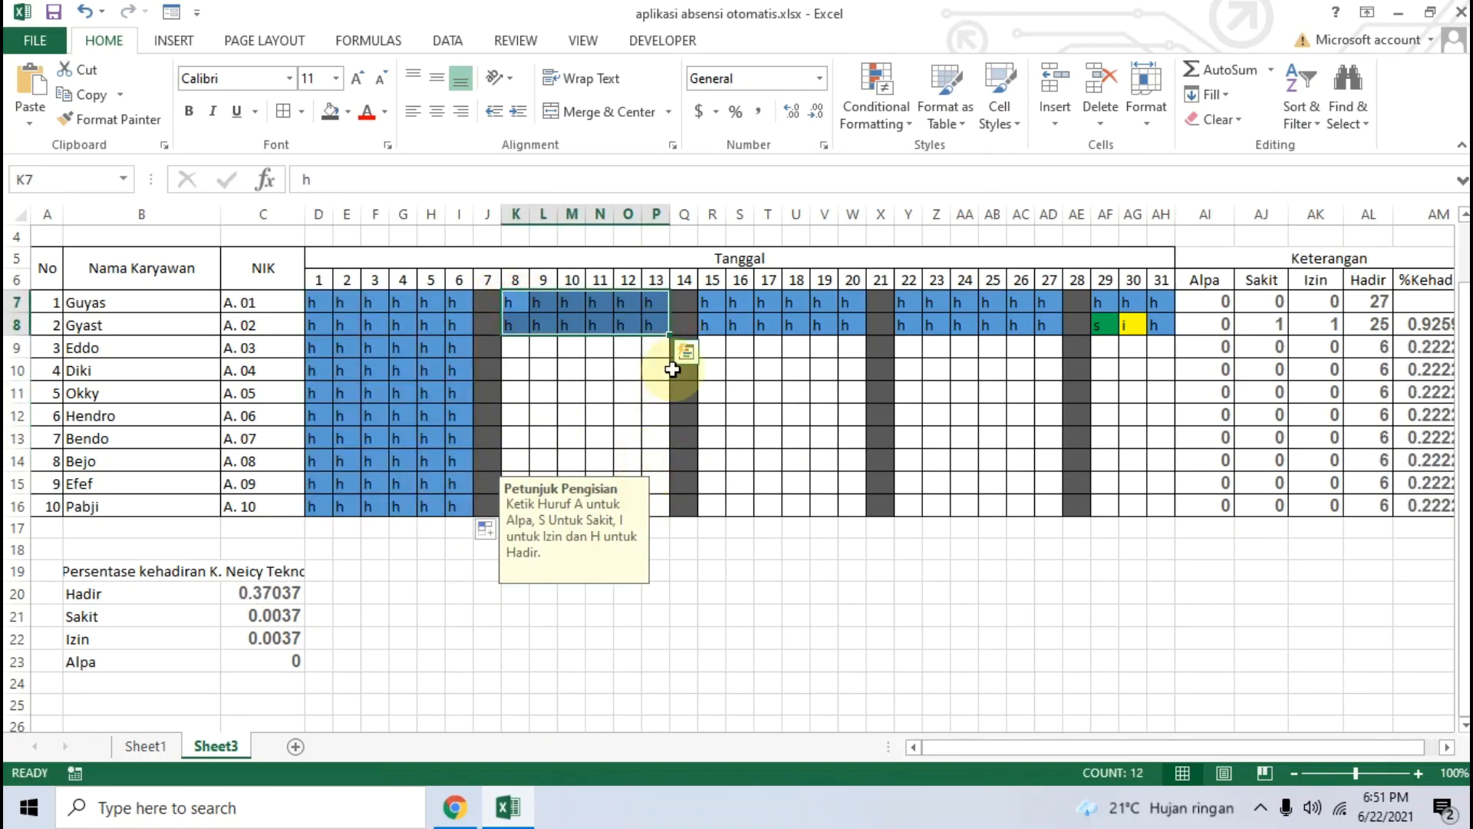
pyautogui.moveTo(669, 335); pyautogui.dragTo(673, 513)
pyautogui.moveTo(716, 322); pyautogui.dragTo(849, 491)
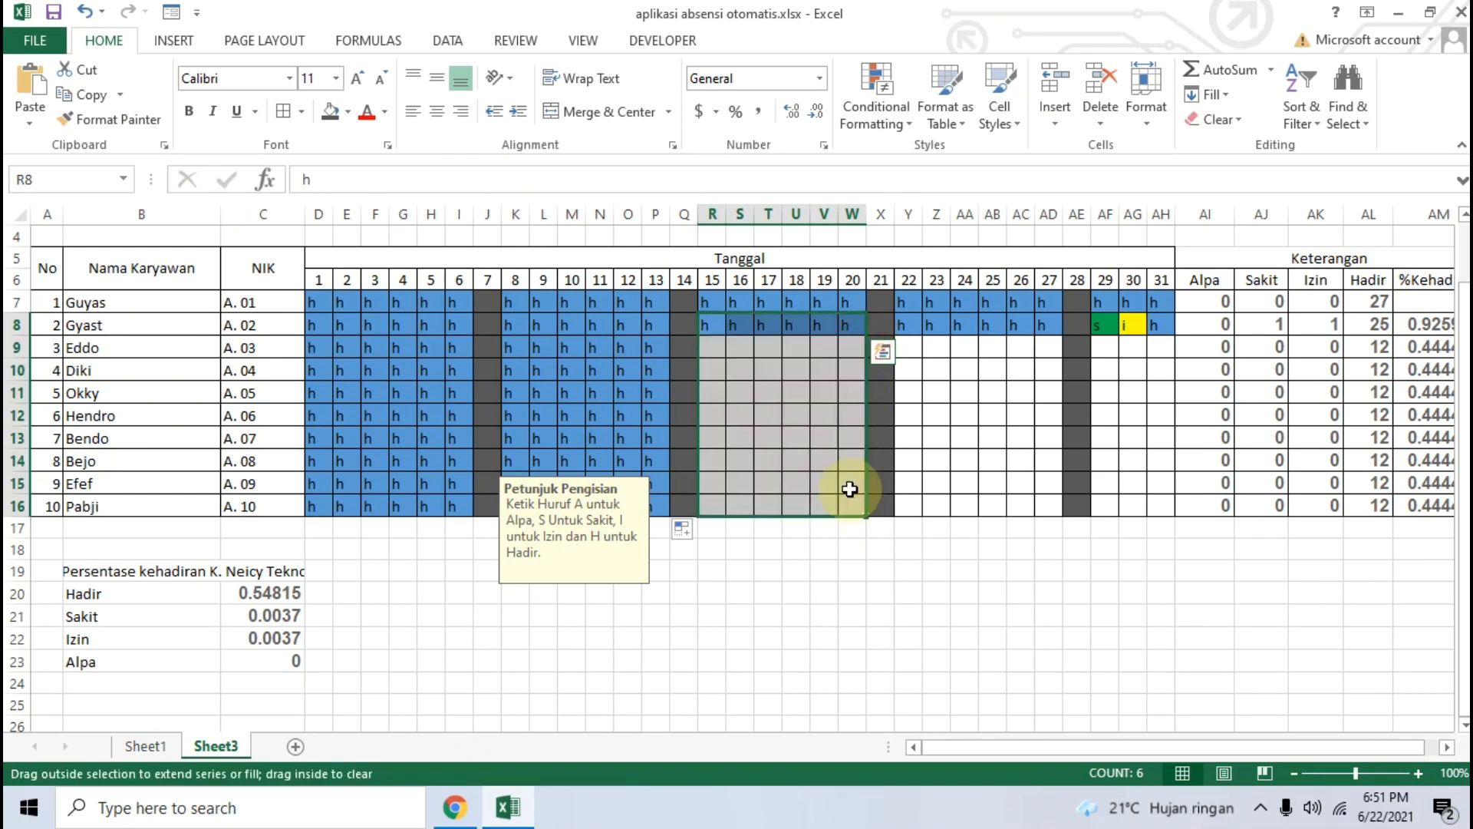
# Step: Enter h in cells Y9, AB11, AA10, AB13, AC12 and Z13
pyautogui.click(919, 352)
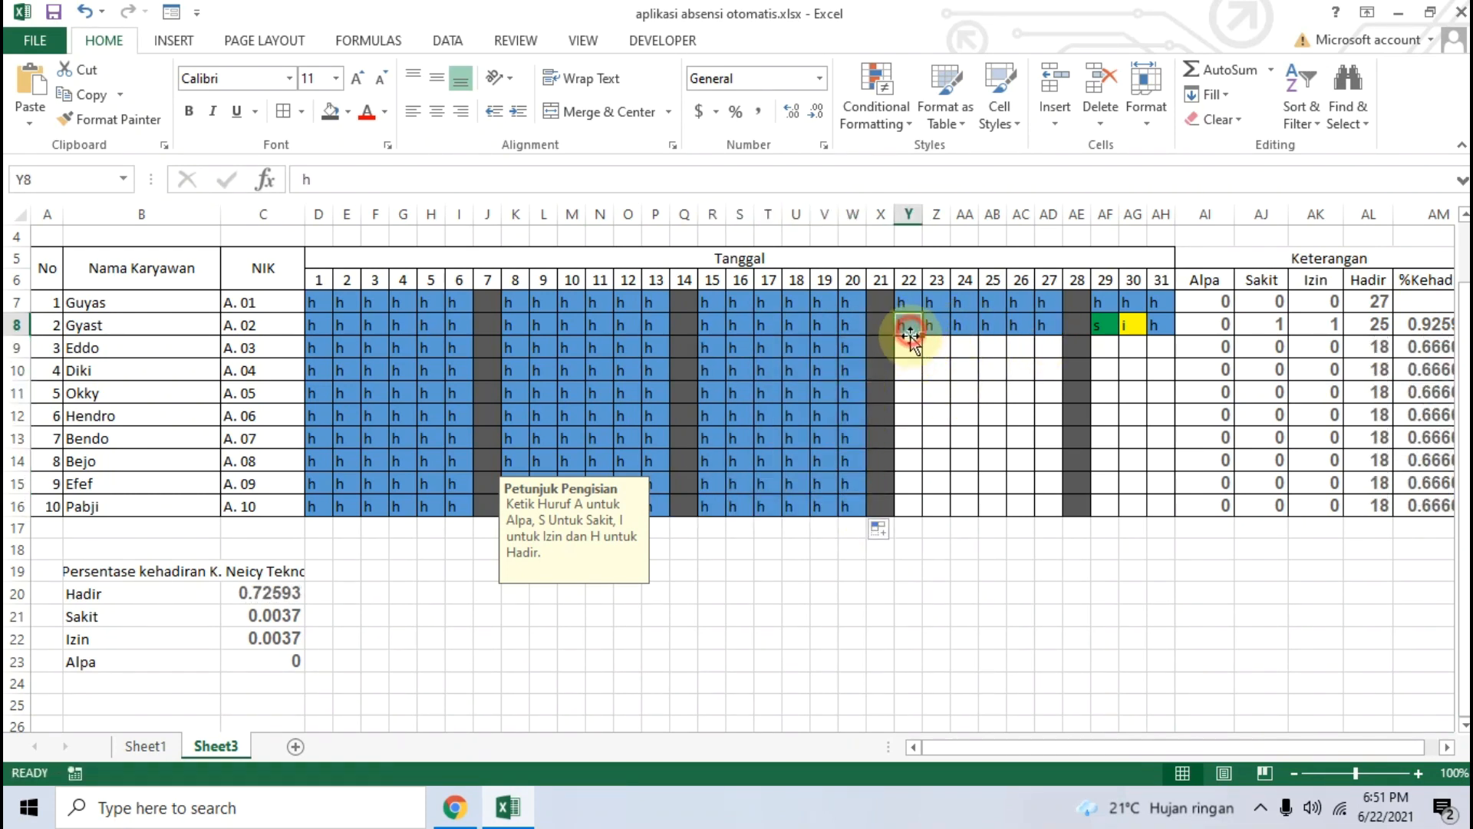
pyautogui.write('h')
pyautogui.click(980, 388)
pyautogui.write('h')
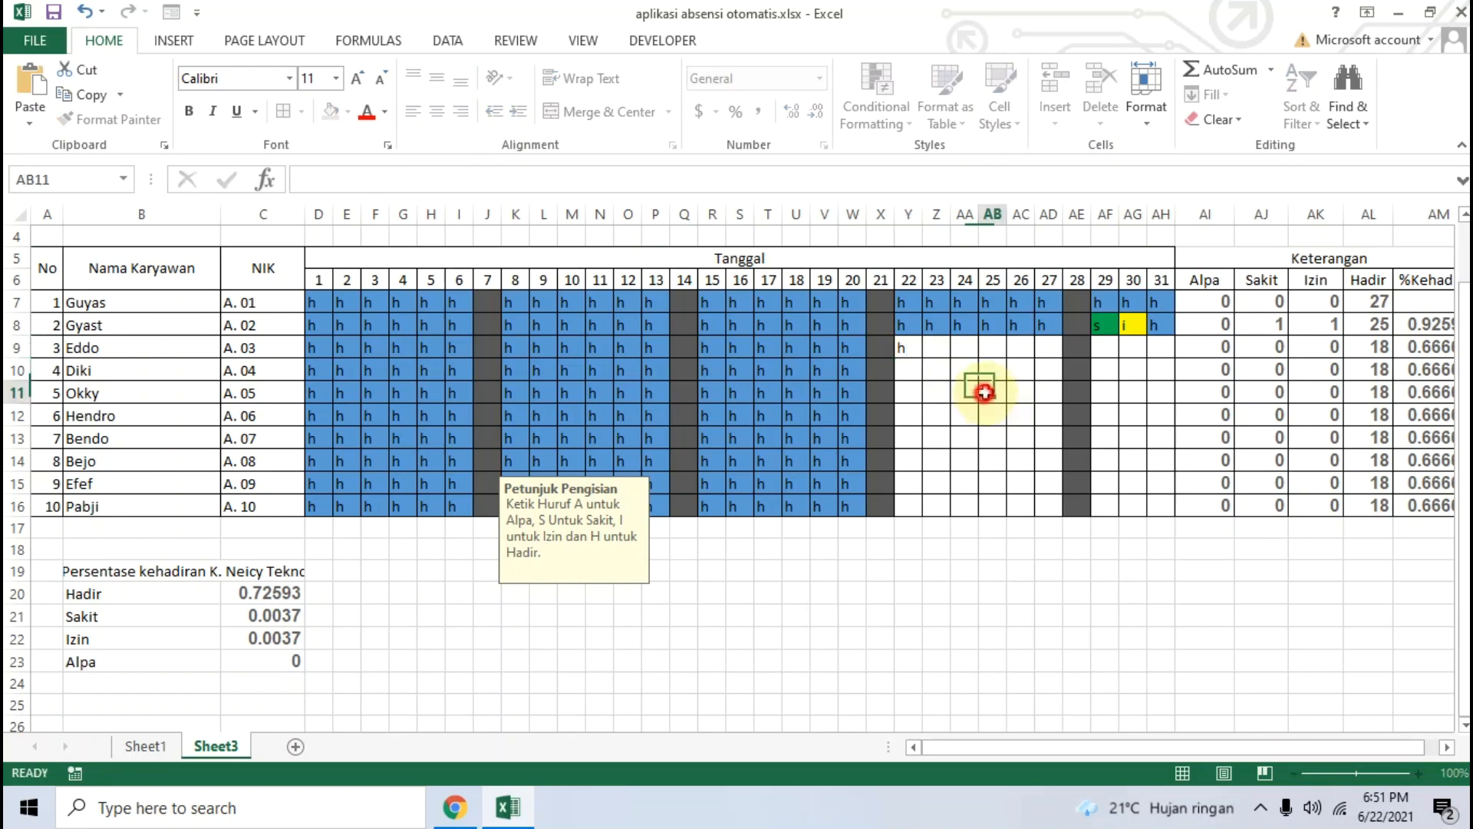
pyautogui.click(964, 371)
pyautogui.write('h')
pyautogui.click(980, 435)
pyautogui.write('h')
pyautogui.click(1020, 415)
pyautogui.write('h')
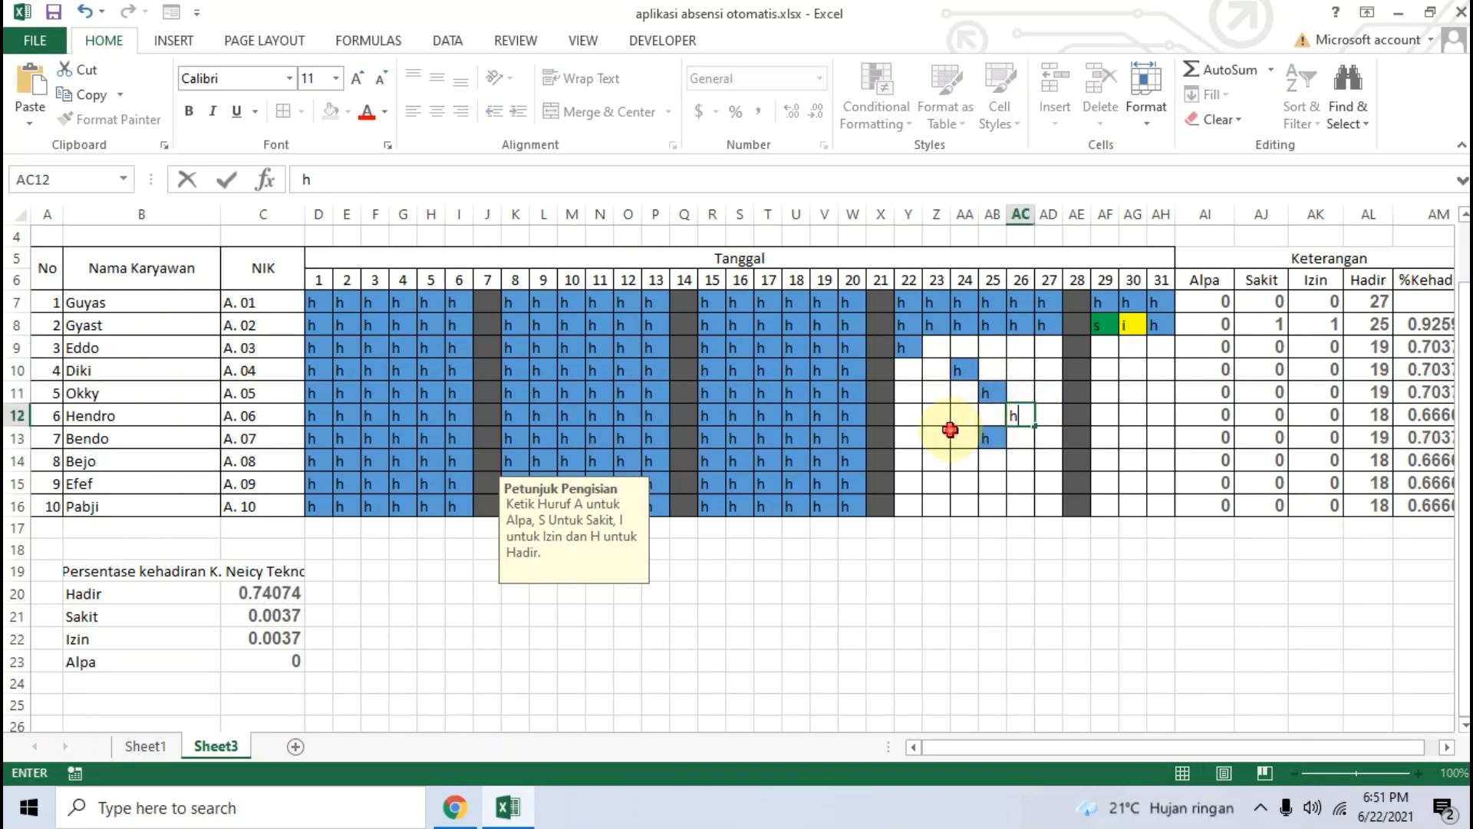
pyautogui.click(936, 438)
pyautogui.write('h')
pyautogui.click(935, 348)
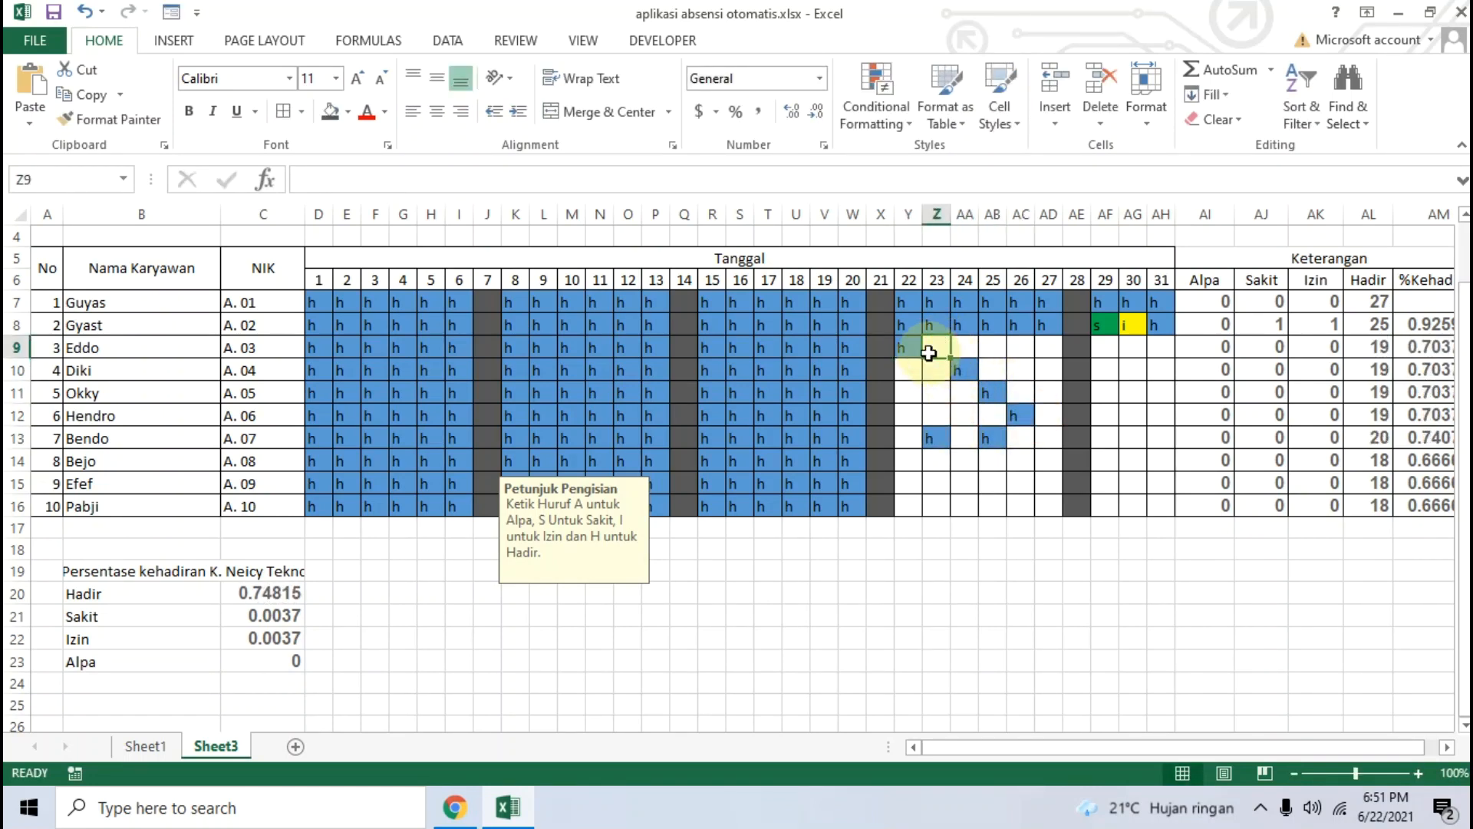
# Step: Fill the h marks down to row 16 for dates 22 to 27
pyautogui.click(916, 349)
pyautogui.moveTo(925, 360); pyautogui.dragTo(1006, 502)
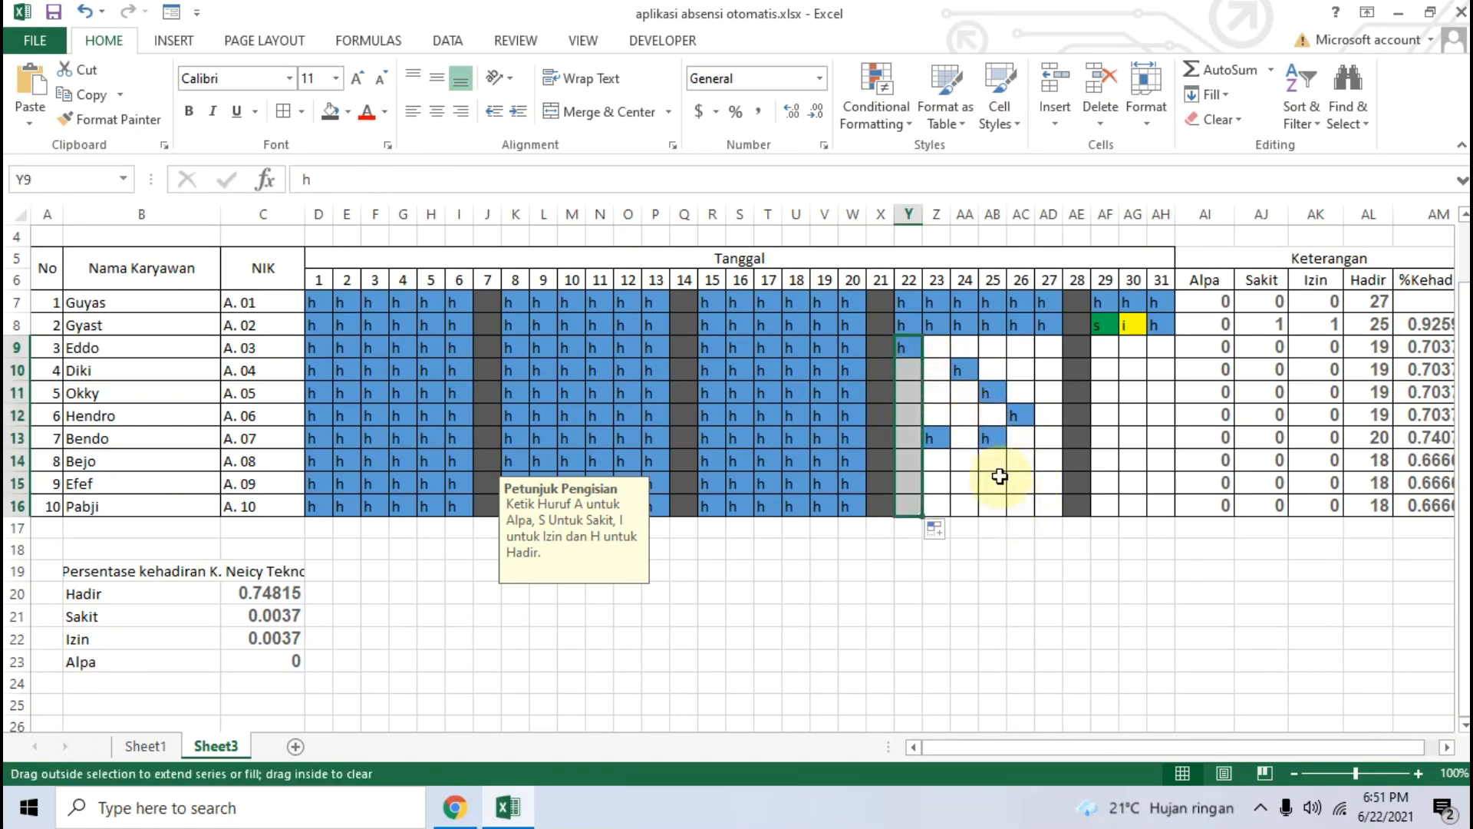
pyautogui.click(934, 344)
pyautogui.moveTo(927, 326); pyautogui.dragTo(1064, 508)
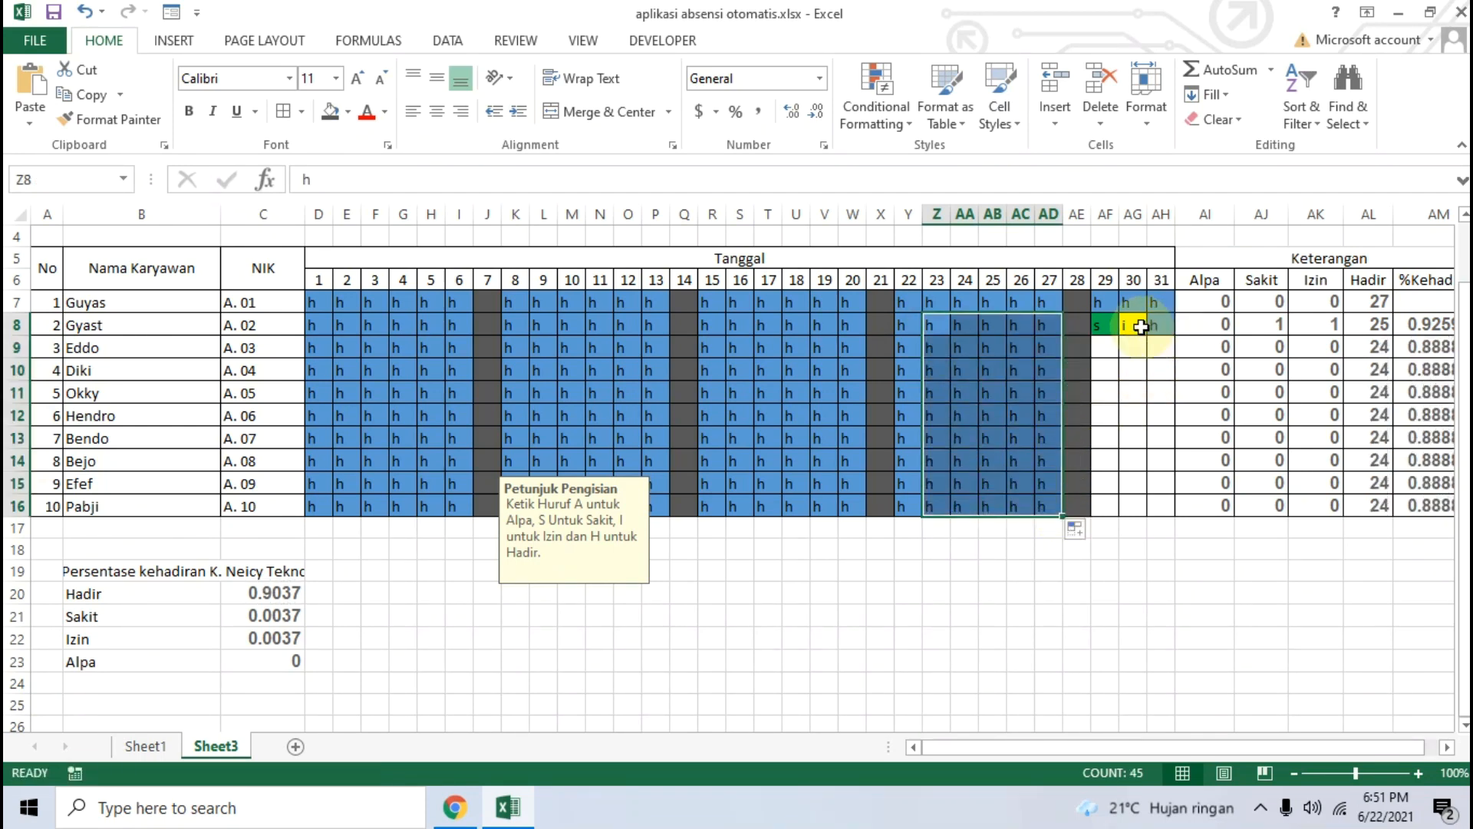
# Step: Fill row 8's s, i and h marks for dates 29 to 31 down to row 16
pyautogui.click(1099, 330)
pyautogui.moveTo(1126, 333); pyautogui.dragTo(1163, 511)
pyautogui.click(1049, 595)
# Step: Change cells K11, O11, N10 and M9 to i
pyautogui.click(510, 395)
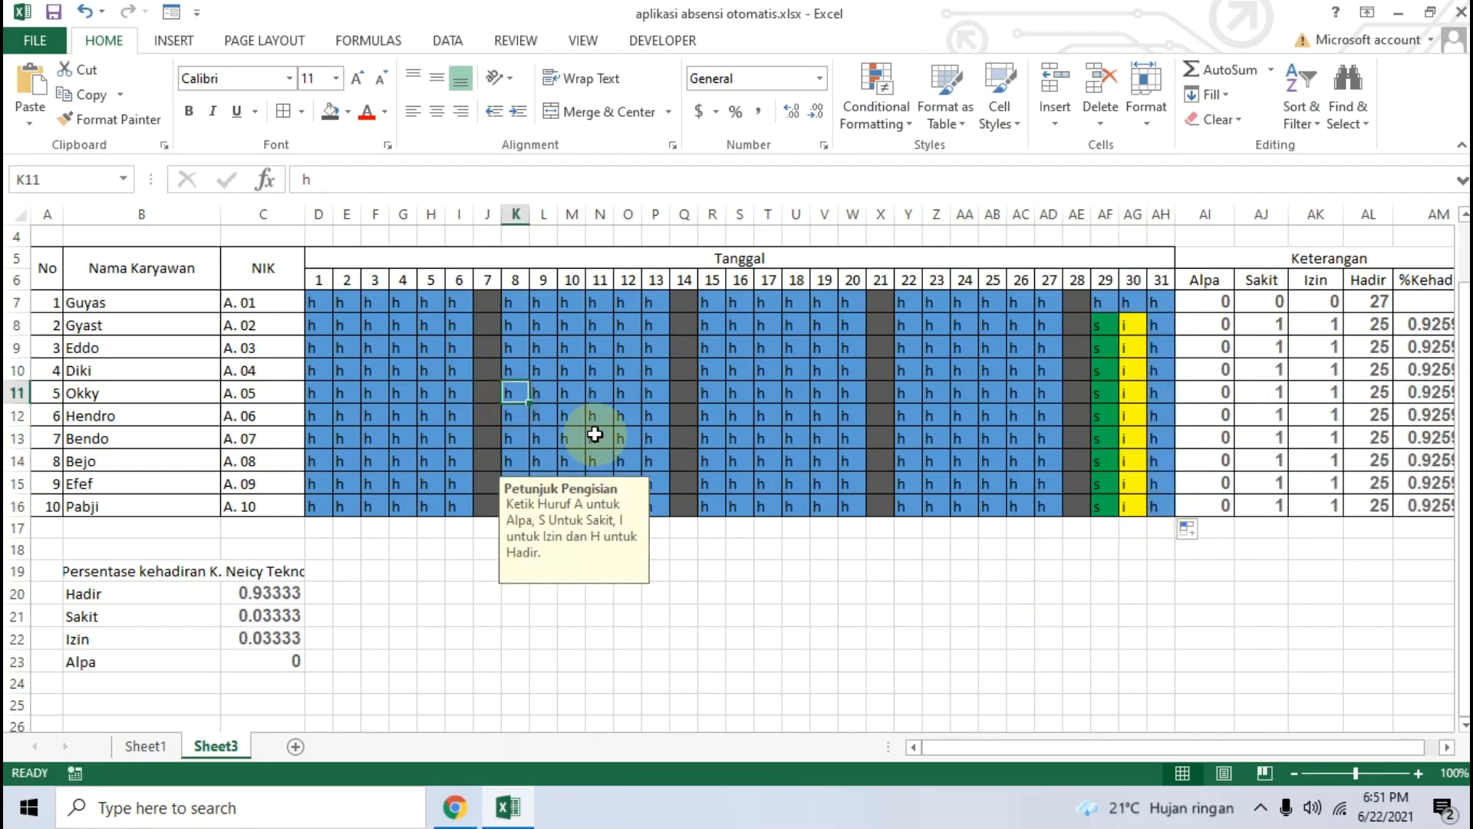
pyautogui.write('i')
pyautogui.click(625, 388)
pyautogui.write('i')
pyautogui.click(602, 365)
pyautogui.write('i')
pyautogui.click(574, 345)
pyautogui.write('i')
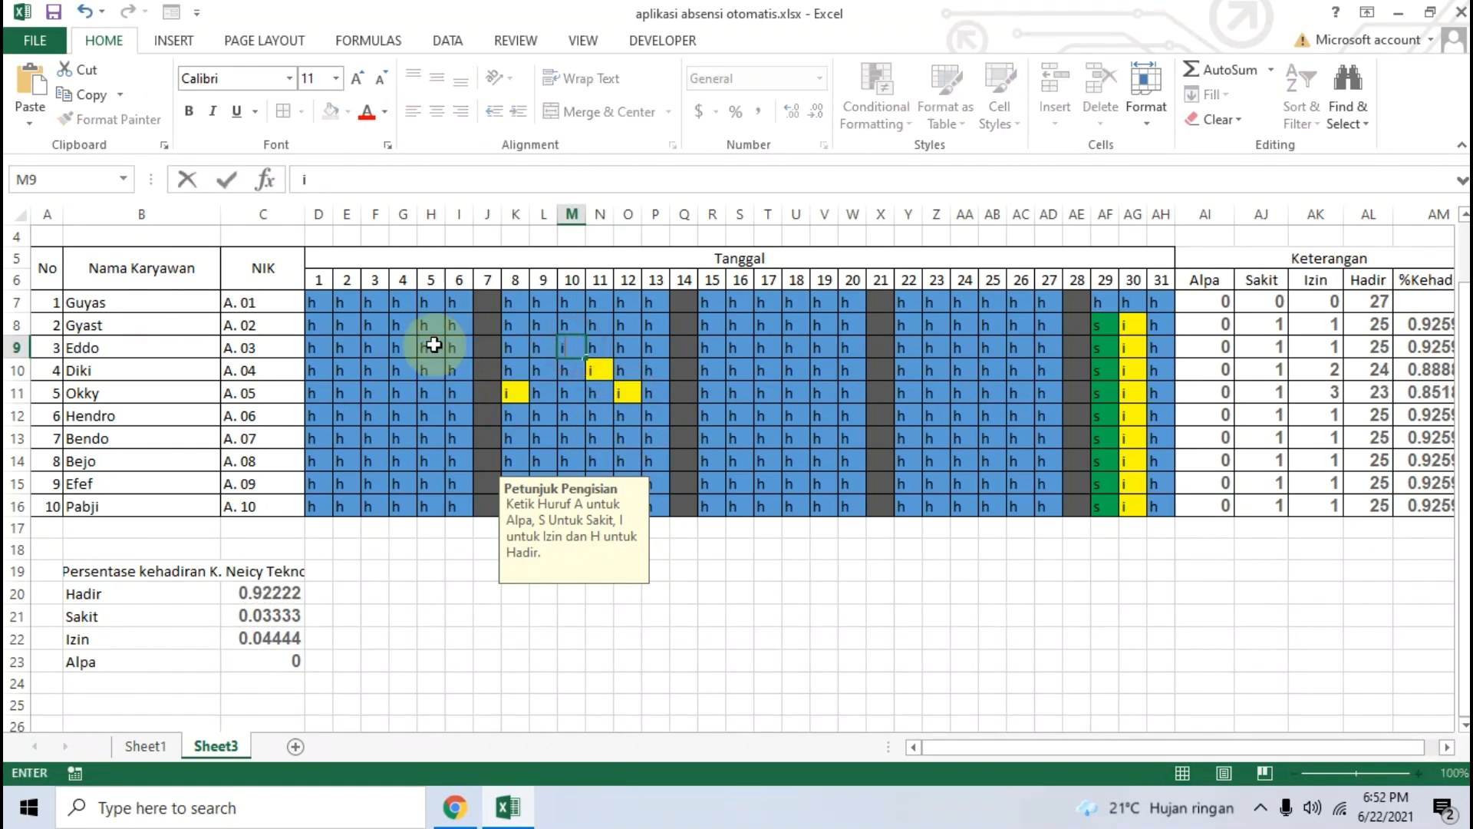
# Step: Change cells H9, G10, G12, E12 and F13 to i
pyautogui.click(428, 349)
pyautogui.write('i')
pyautogui.click(399, 370)
pyautogui.write('i')
pyautogui.click(397, 415)
pyautogui.write('i')
pyautogui.click(352, 415)
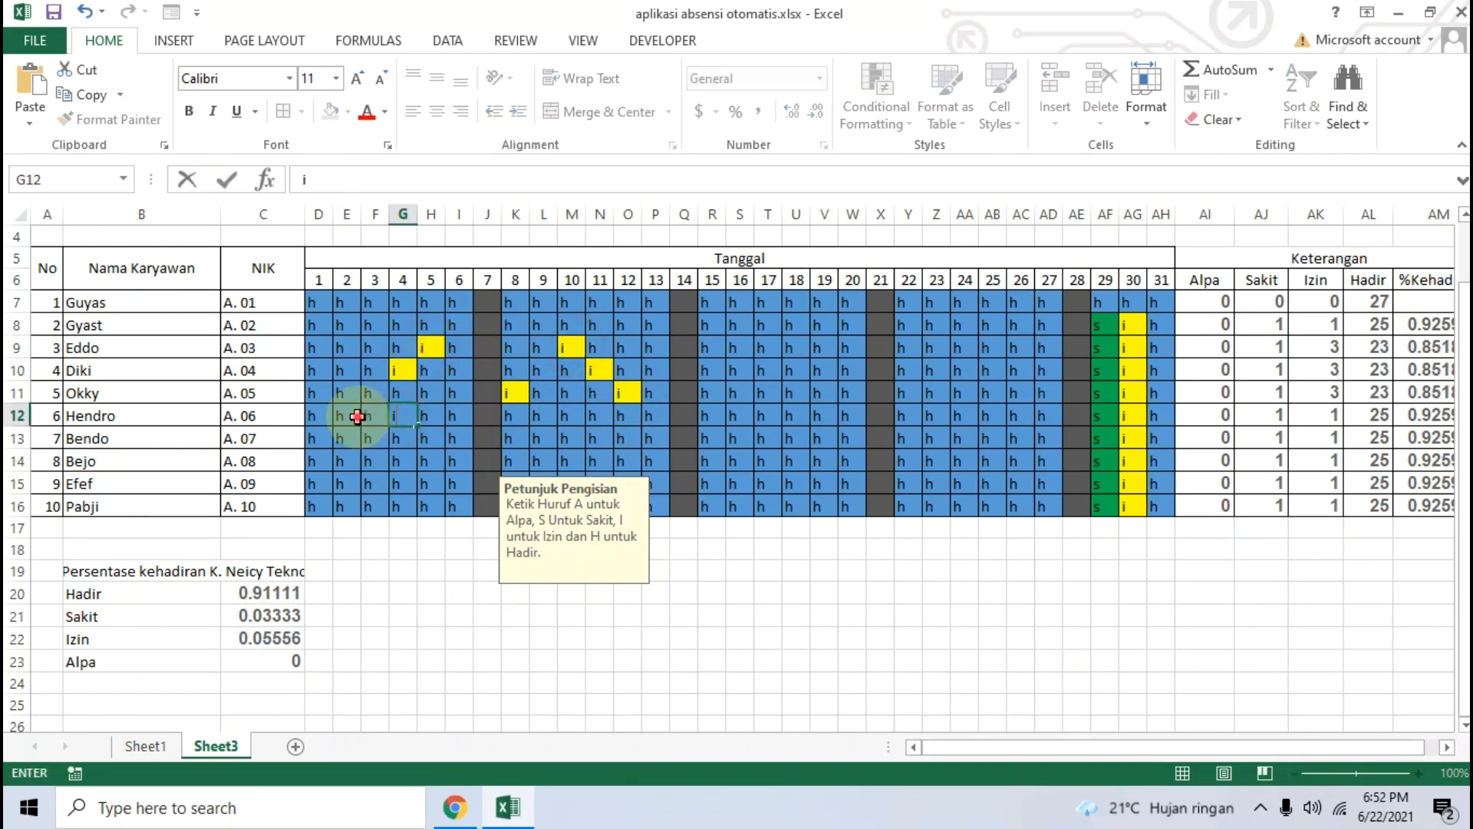
pyautogui.write('i')
pyautogui.click(366, 431)
pyautogui.write('i')
# Step: Change cells F10, E9 and G8 to i
pyautogui.click(364, 371)
pyautogui.write('i')
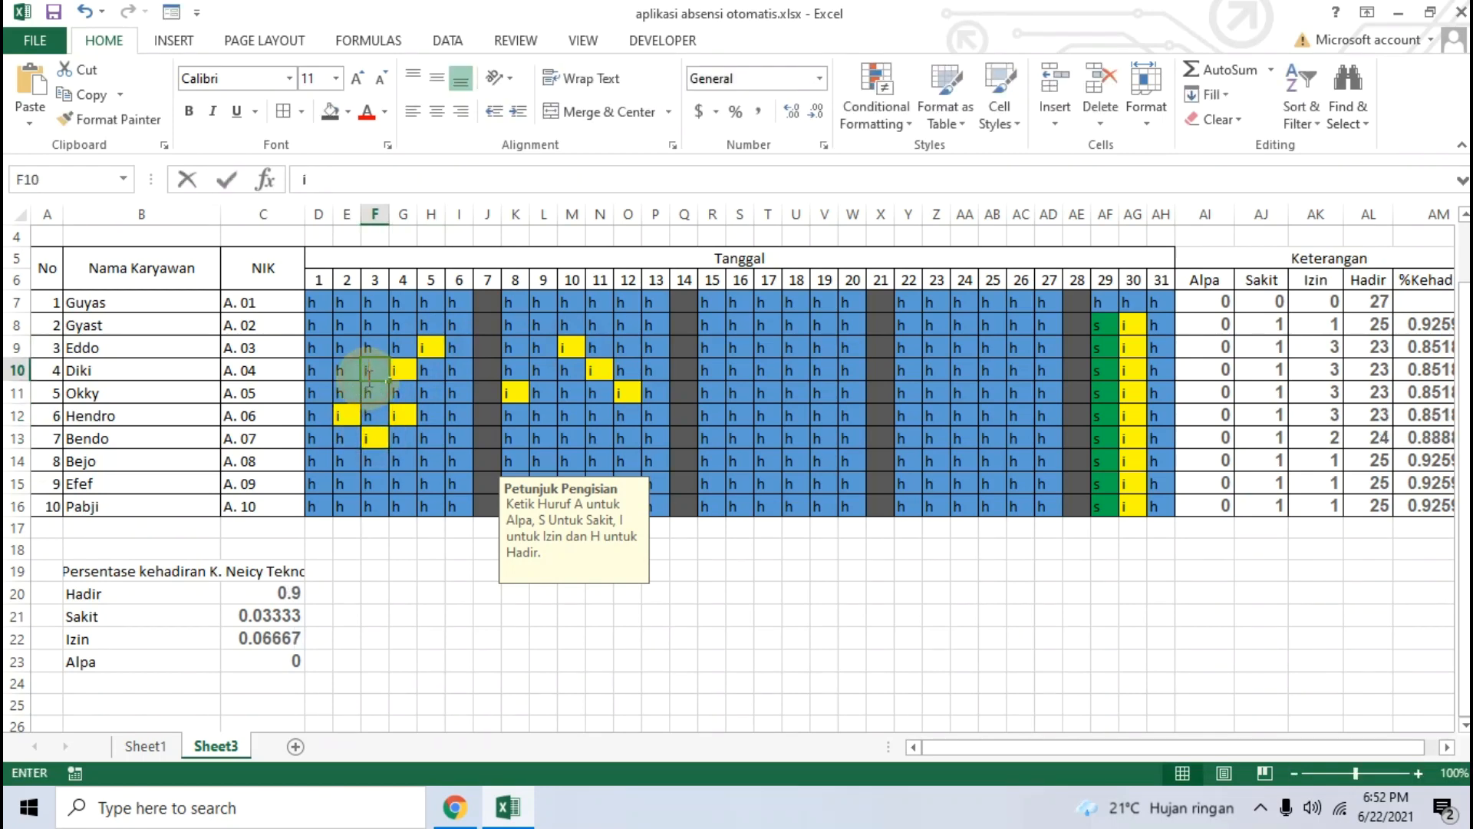
pyautogui.click(350, 342)
pyautogui.write('i')
pyautogui.click(396, 324)
pyautogui.write('i')
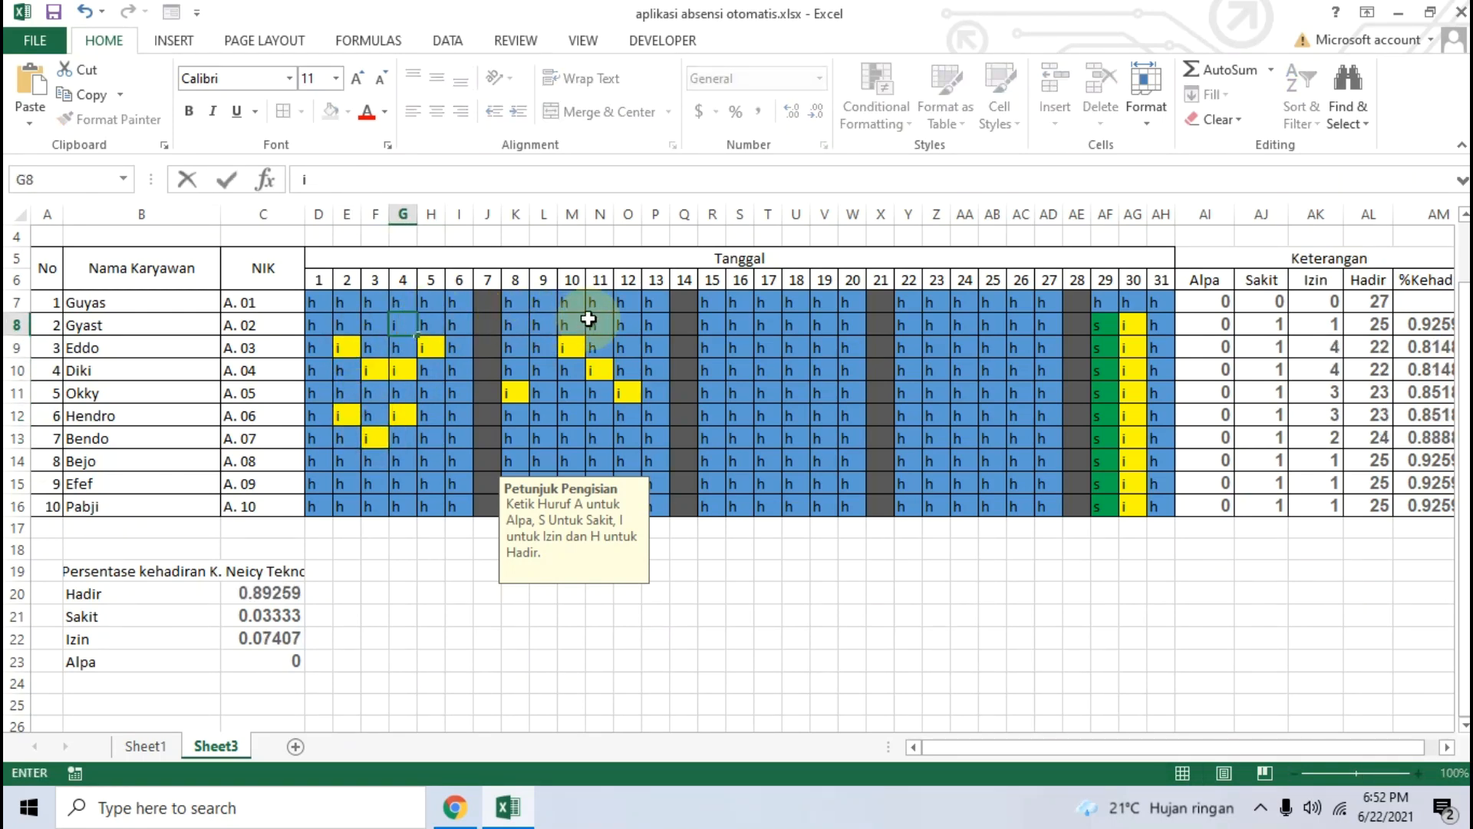
# Step: Change cells N8, S8, U9 and V9 to i
pyautogui.click(600, 316)
pyautogui.write('i')
pyautogui.click(739, 325)
pyautogui.write('i')
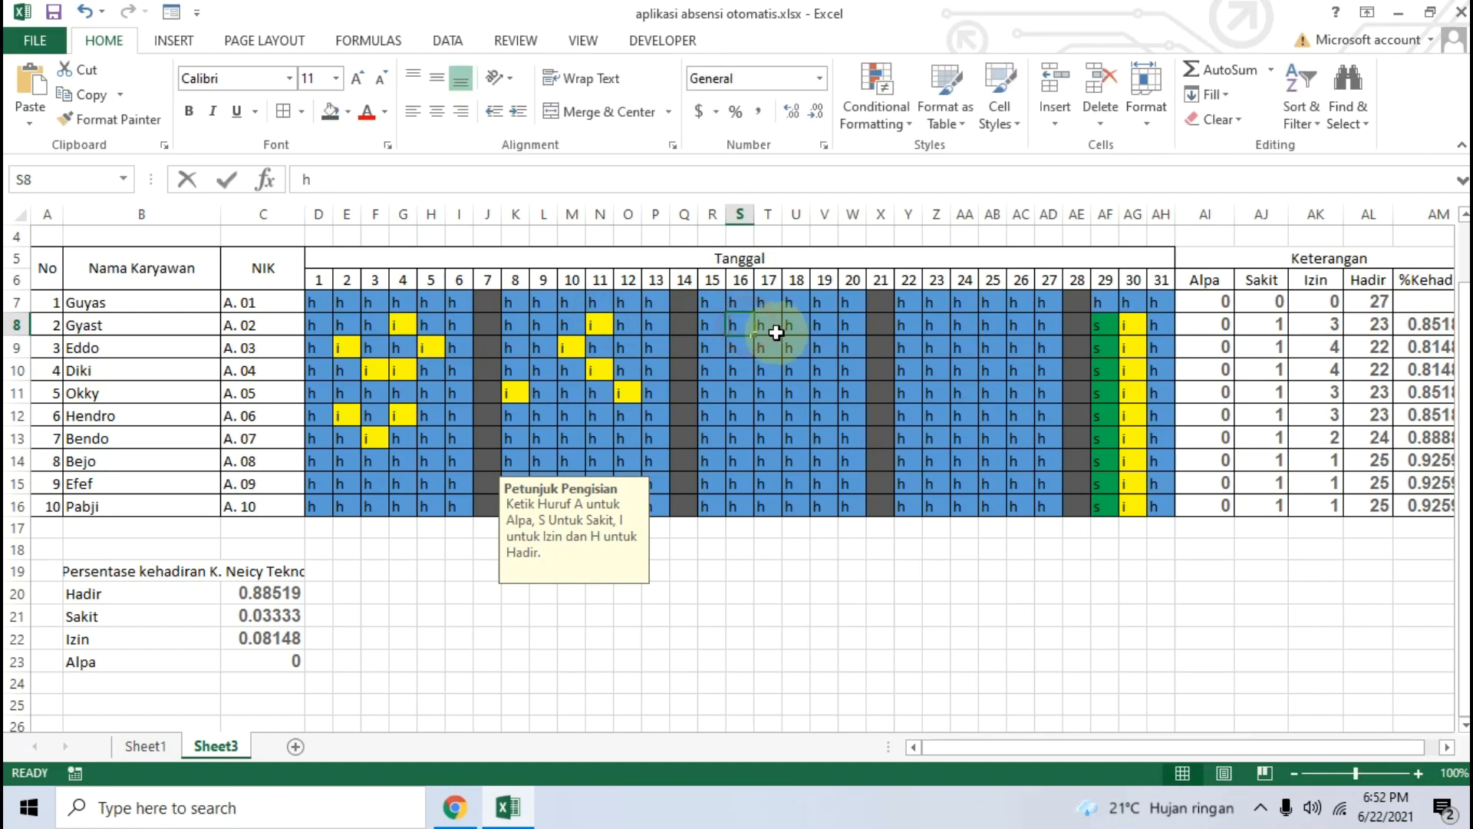
pyautogui.click(808, 346)
pyautogui.write('i')
pyautogui.click(822, 348)
pyautogui.write('i')
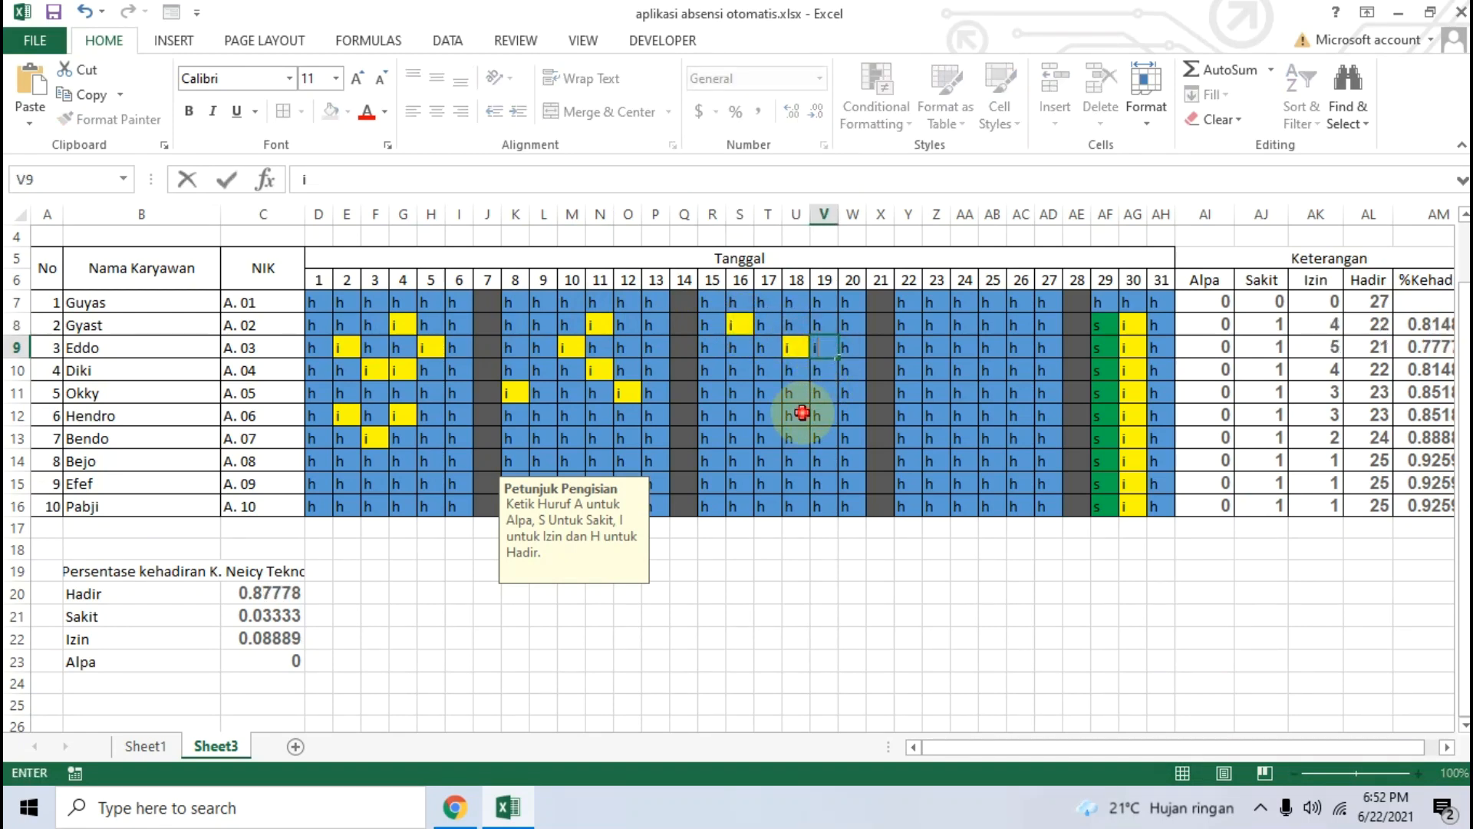
# Step: Change cells U12, U14, S14, U15, V15 and V12 to i
pyautogui.click(795, 418)
pyautogui.write('i')
pyautogui.click(792, 461)
pyautogui.write('i')
pyautogui.click(740, 462)
pyautogui.write('i')
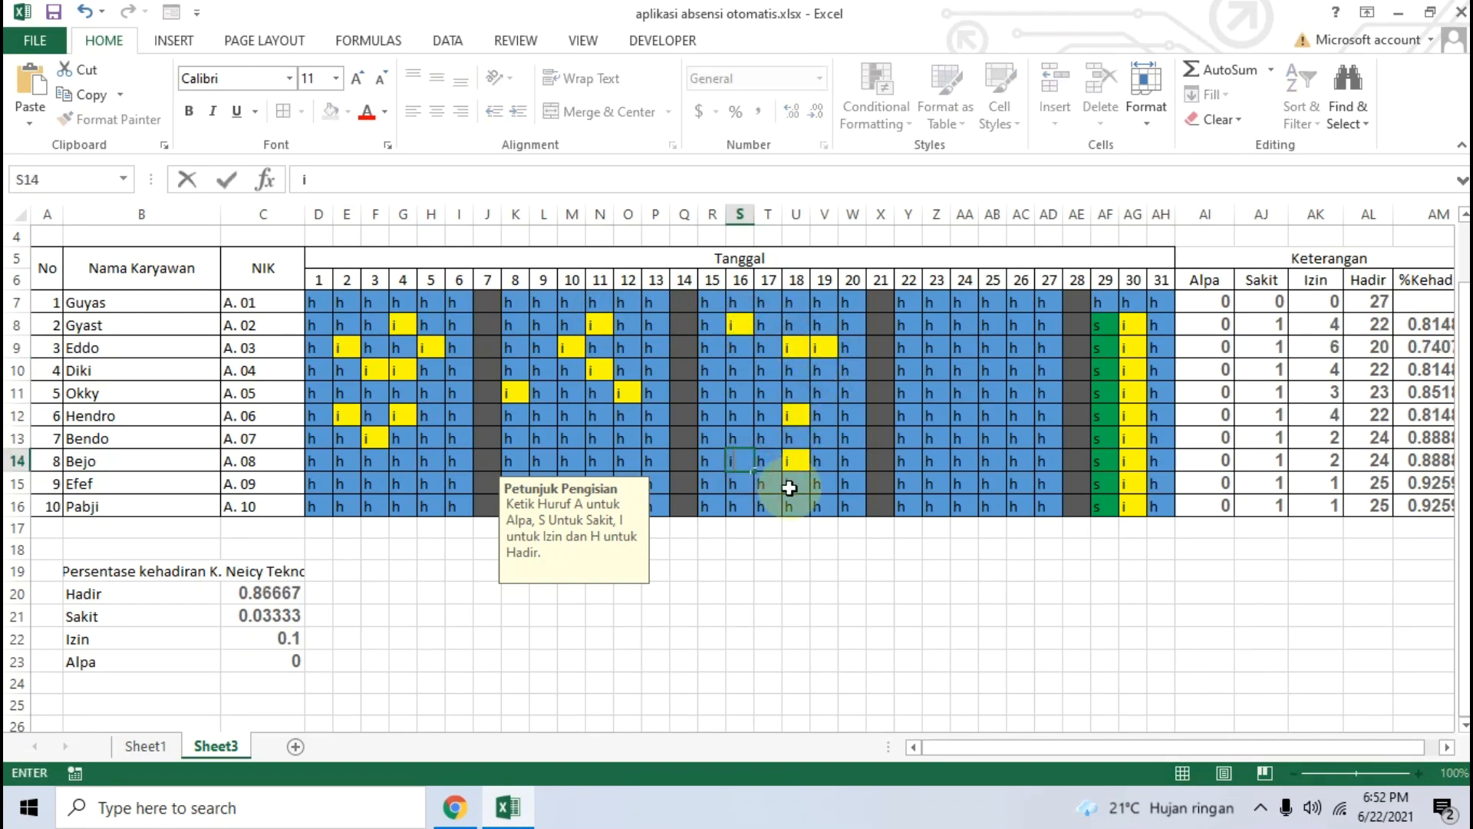
pyautogui.click(793, 485)
pyautogui.write('i')
pyautogui.click(825, 485)
pyautogui.click(826, 416)
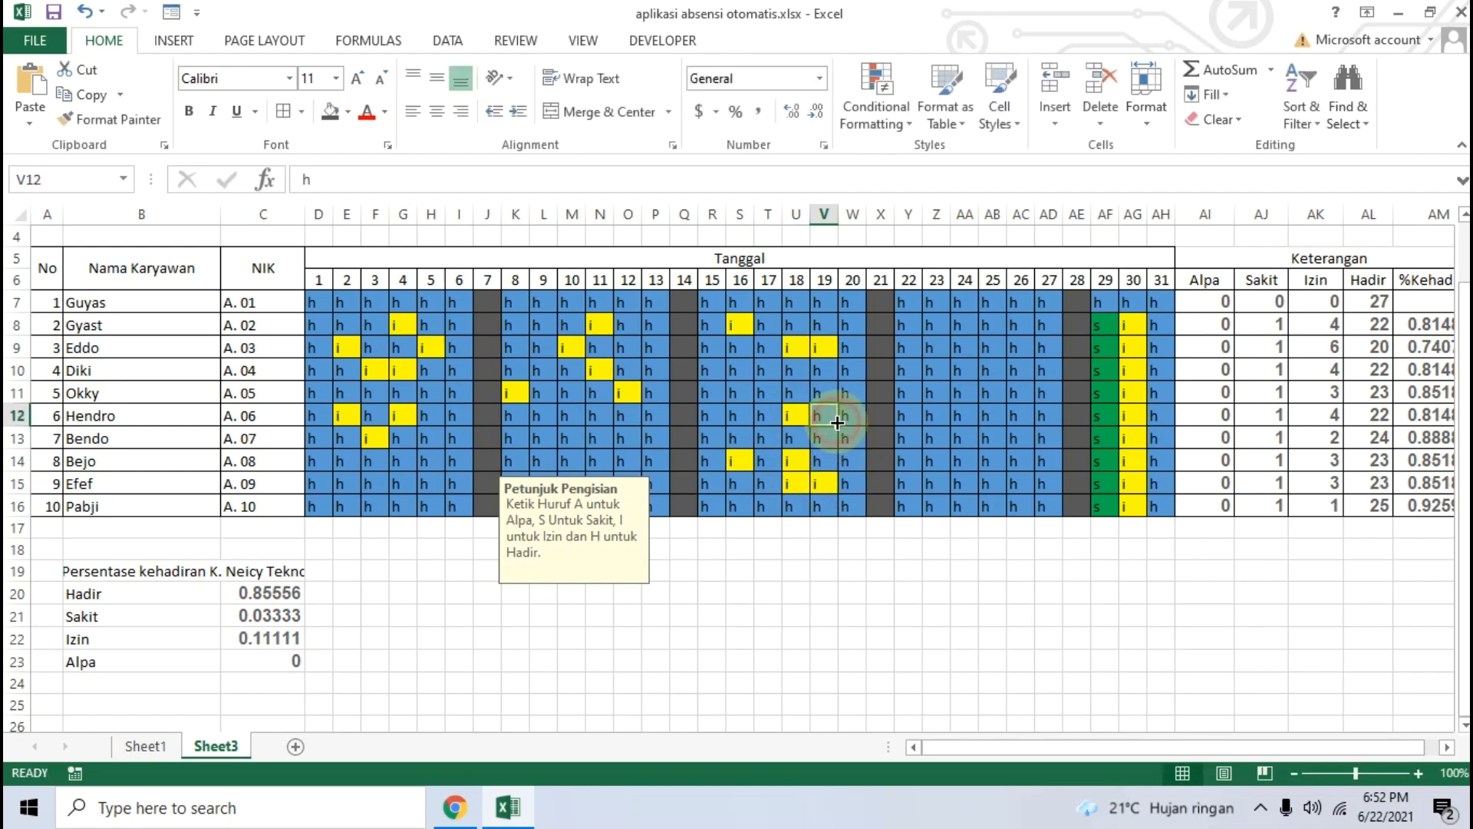
pyautogui.write('i')
# Step: Change cells AB12, AB10, AB8, Z9, Z11, Z12 and Z14 to s
pyautogui.click(983, 414)
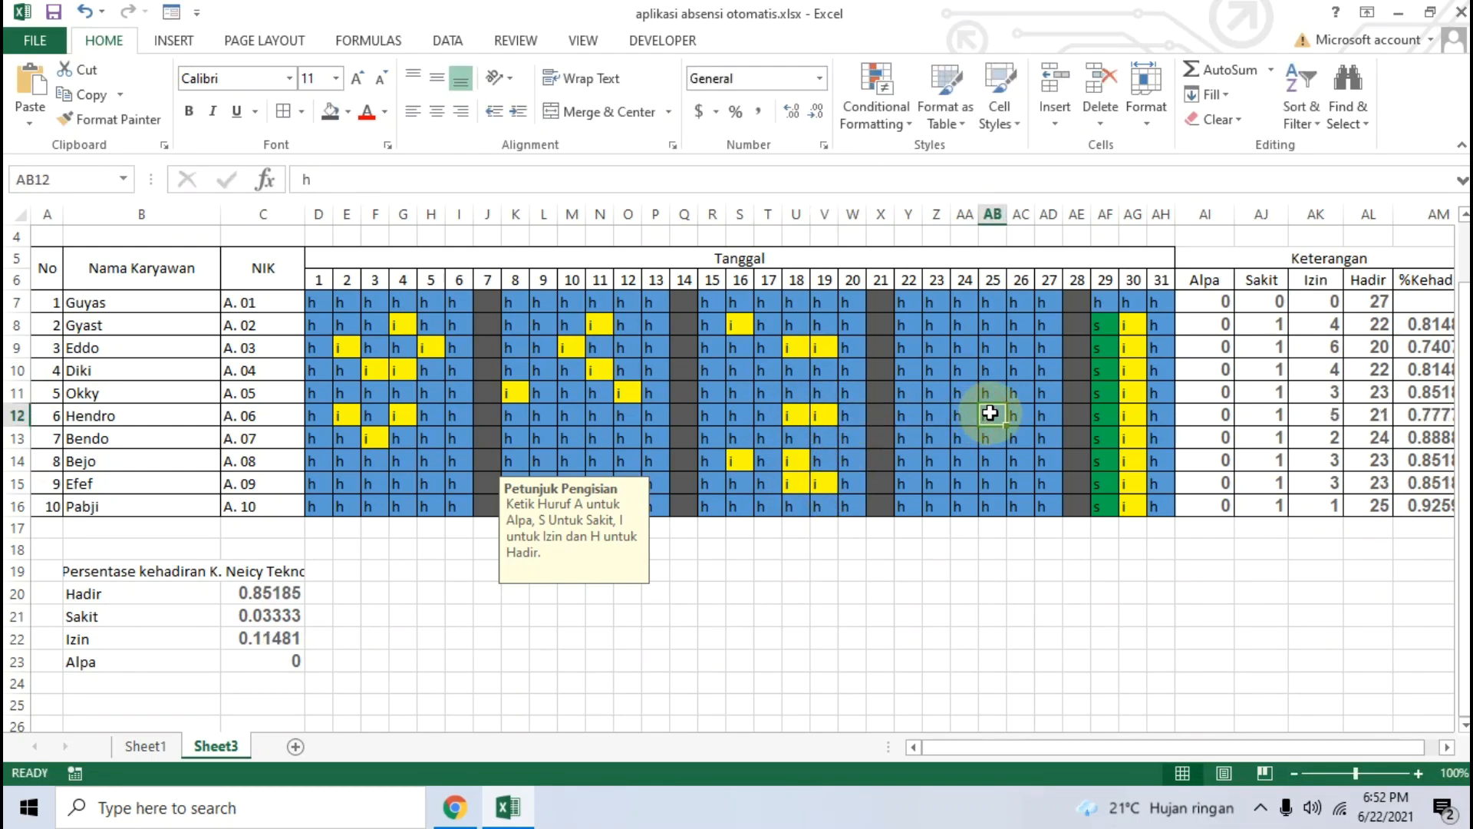
pyautogui.write('s')
pyautogui.click(995, 344)
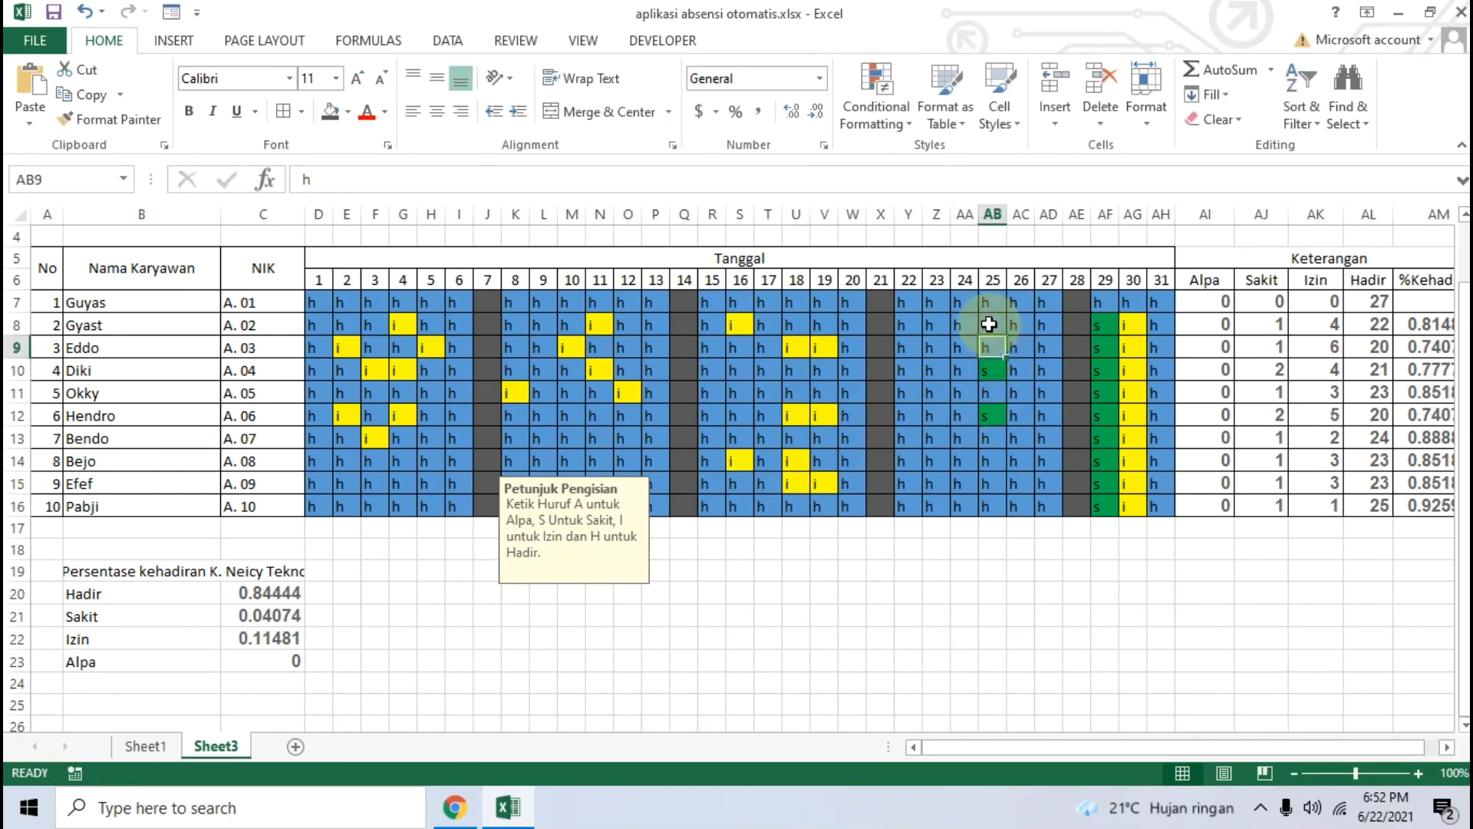
pyautogui.write('s')
pyautogui.click(935, 346)
pyautogui.write('s')
pyautogui.click(932, 393)
pyautogui.write('s')
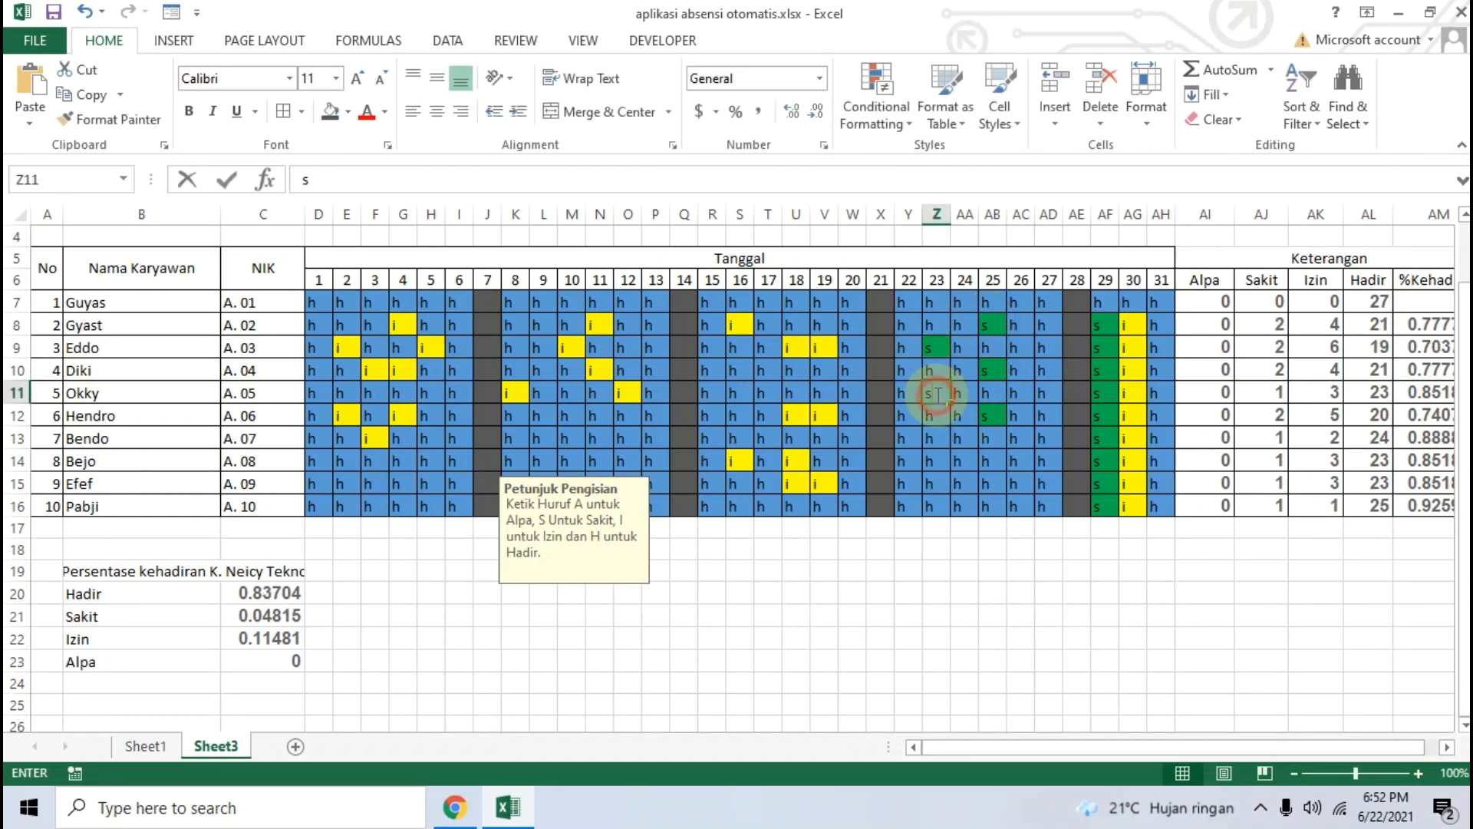
pyautogui.click(938, 417)
pyautogui.write('s')
pyautogui.click(932, 460)
pyautogui.write('s')
# Step: Change cells S11, P12, M12 and K13 to s
pyautogui.click(733, 396)
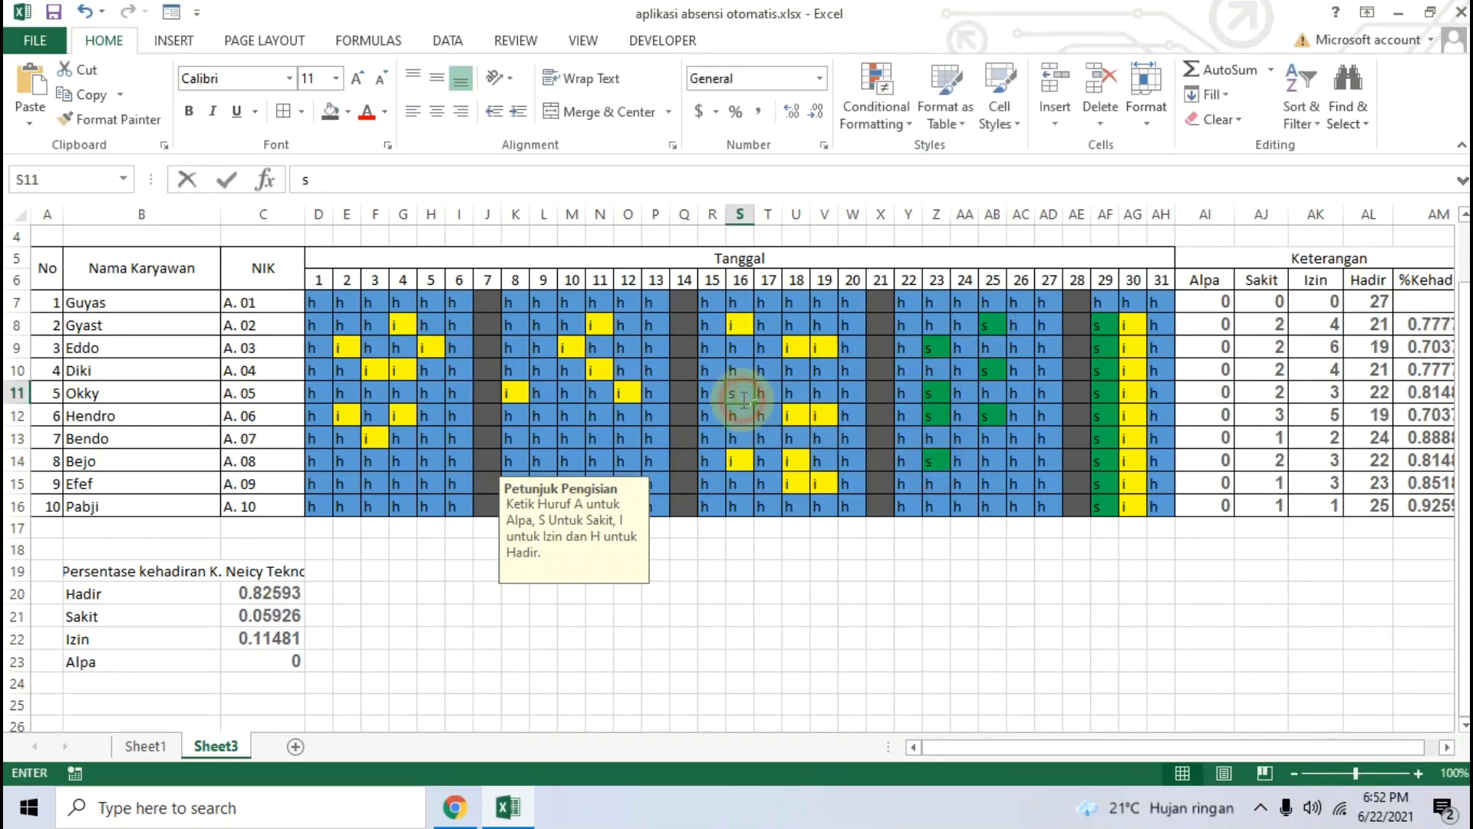
pyautogui.write('s')
pyautogui.click(644, 415)
pyautogui.write('s')
pyautogui.click(565, 415)
pyautogui.write('s')
pyautogui.click(514, 438)
pyautogui.write('s')
# Step: Change cells H13, H14 and G15 to a
pyautogui.click(423, 438)
pyautogui.write('a')
pyautogui.click(421, 464)
pyautogui.write('a')
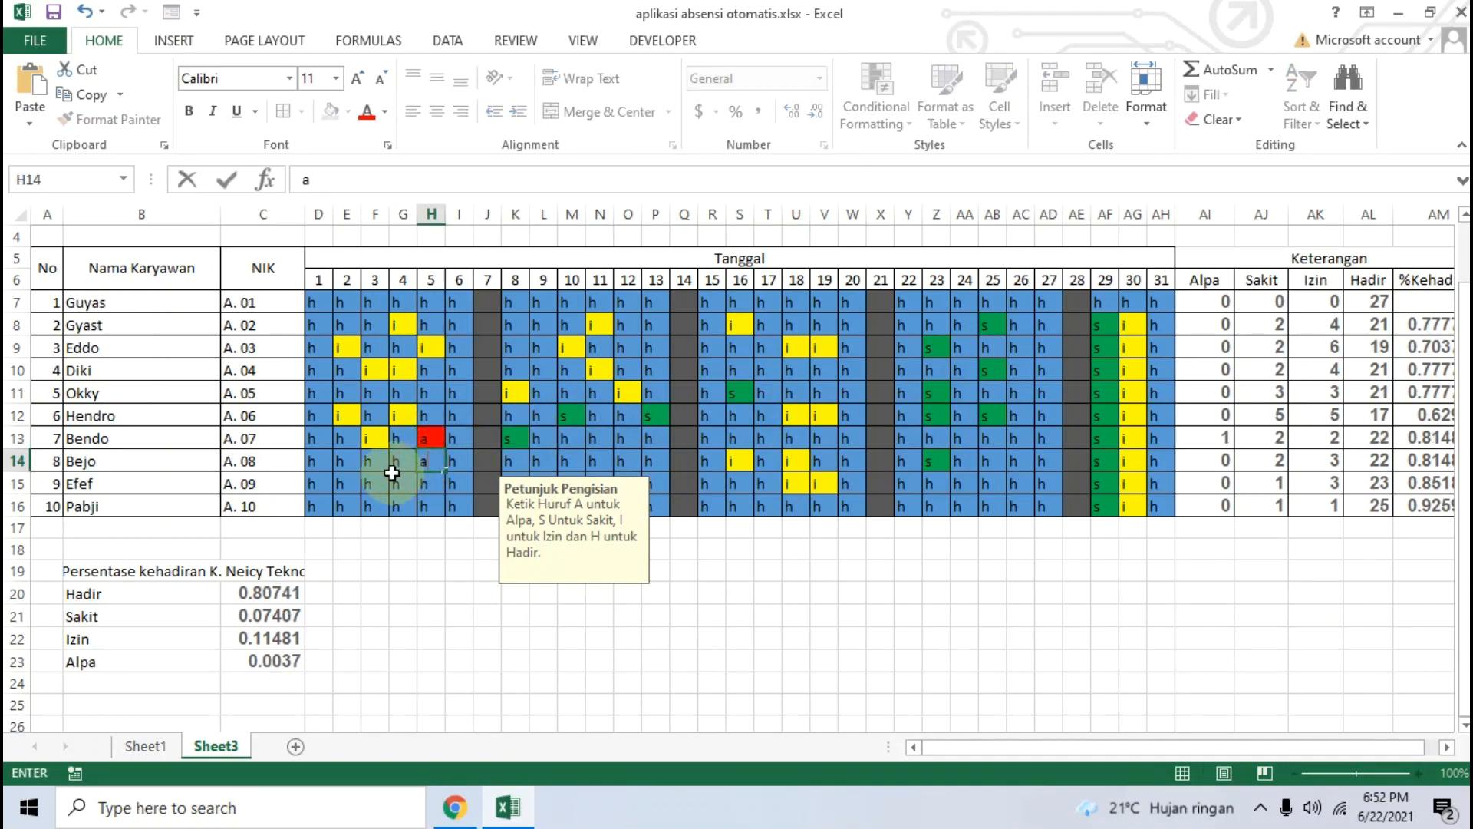
pyautogui.click(393, 478)
pyautogui.write('a')
# Step: Change cells L10, L9, M8 and P8 to a
pyautogui.click(544, 371)
pyautogui.write('a')
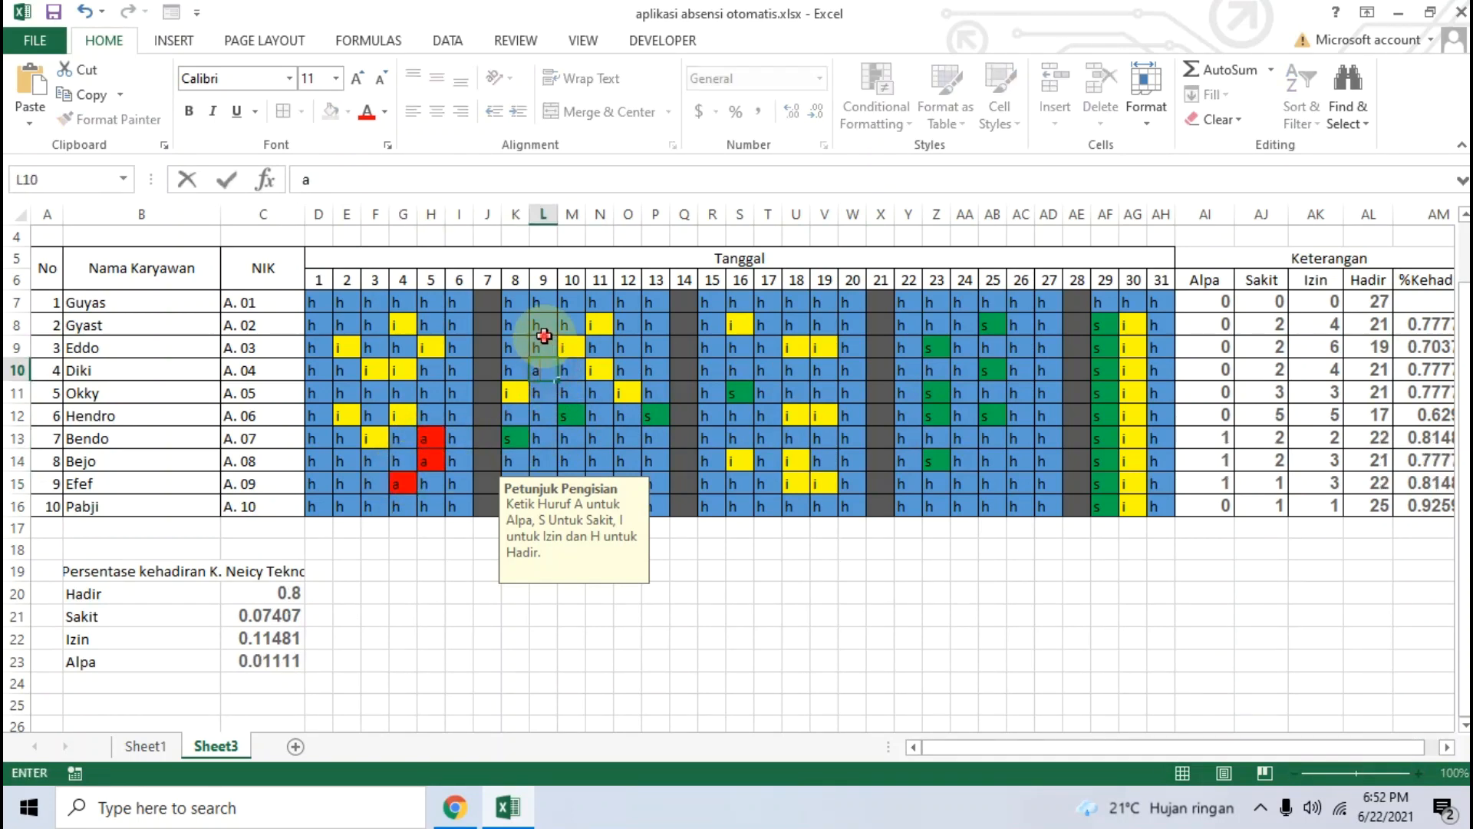
pyautogui.click(543, 348)
pyautogui.write('a')
pyautogui.click(581, 320)
pyautogui.write('a')
pyautogui.click(651, 324)
pyautogui.write('a')
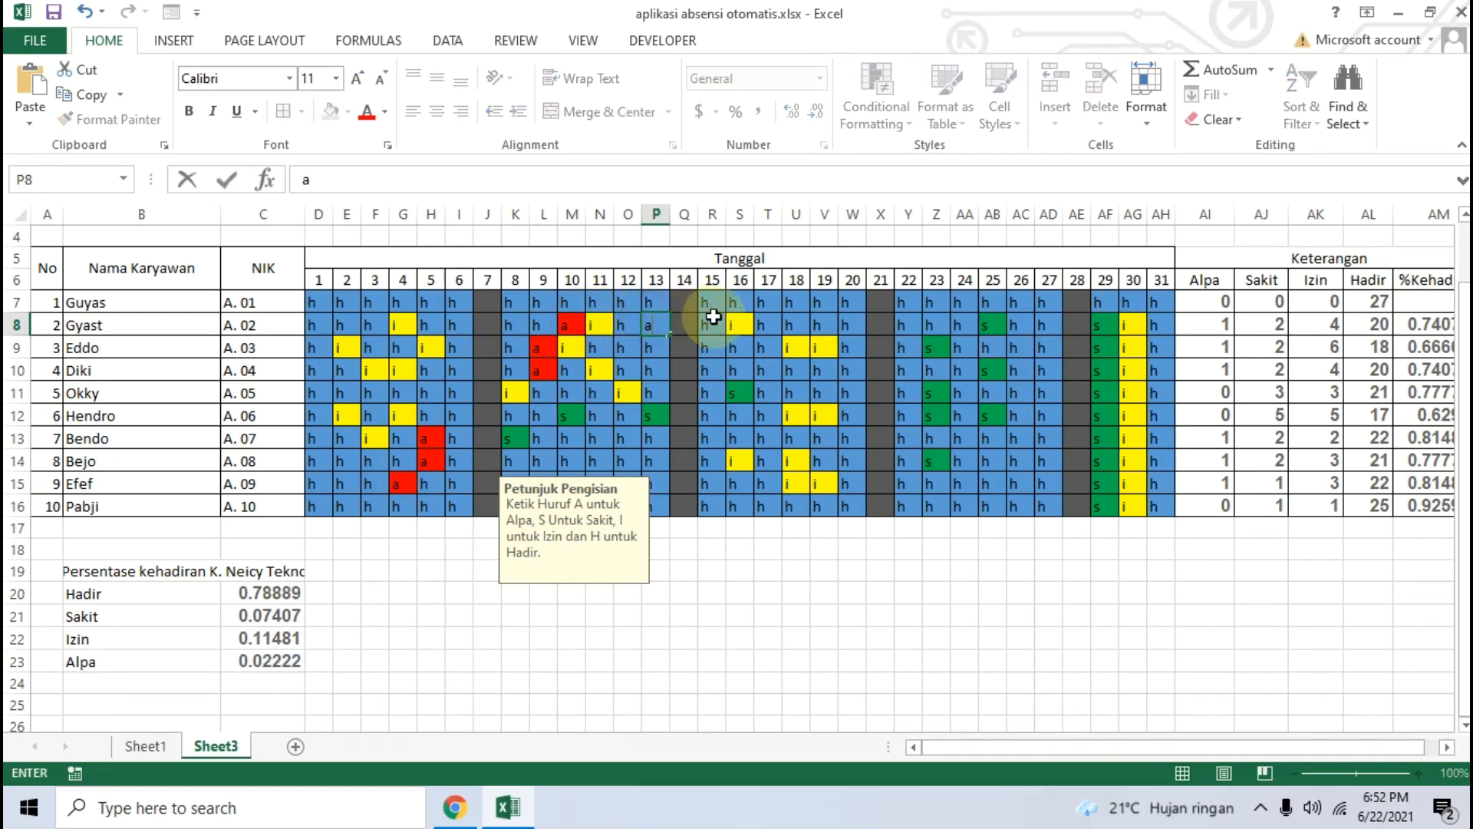
# Step: Change cells U7, T10, T12, T14 and V13 to a
pyautogui.click(791, 309)
pyautogui.write('a')
pyautogui.click(768, 370)
pyautogui.write('a')
pyautogui.click(763, 416)
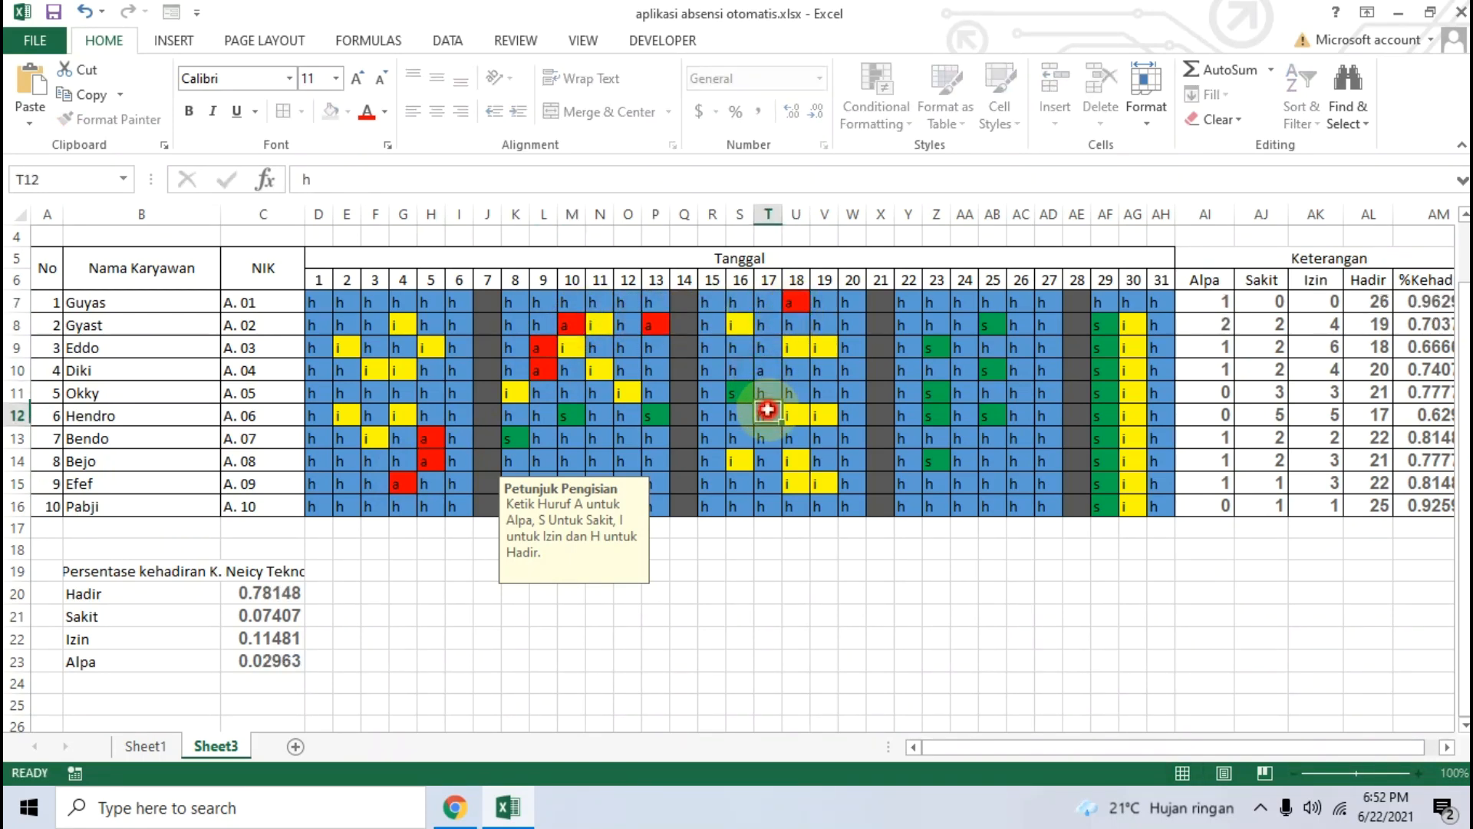
pyautogui.write('a')
pyautogui.click(782, 458)
pyautogui.write('a')
pyautogui.click(825, 438)
pyautogui.write('a')
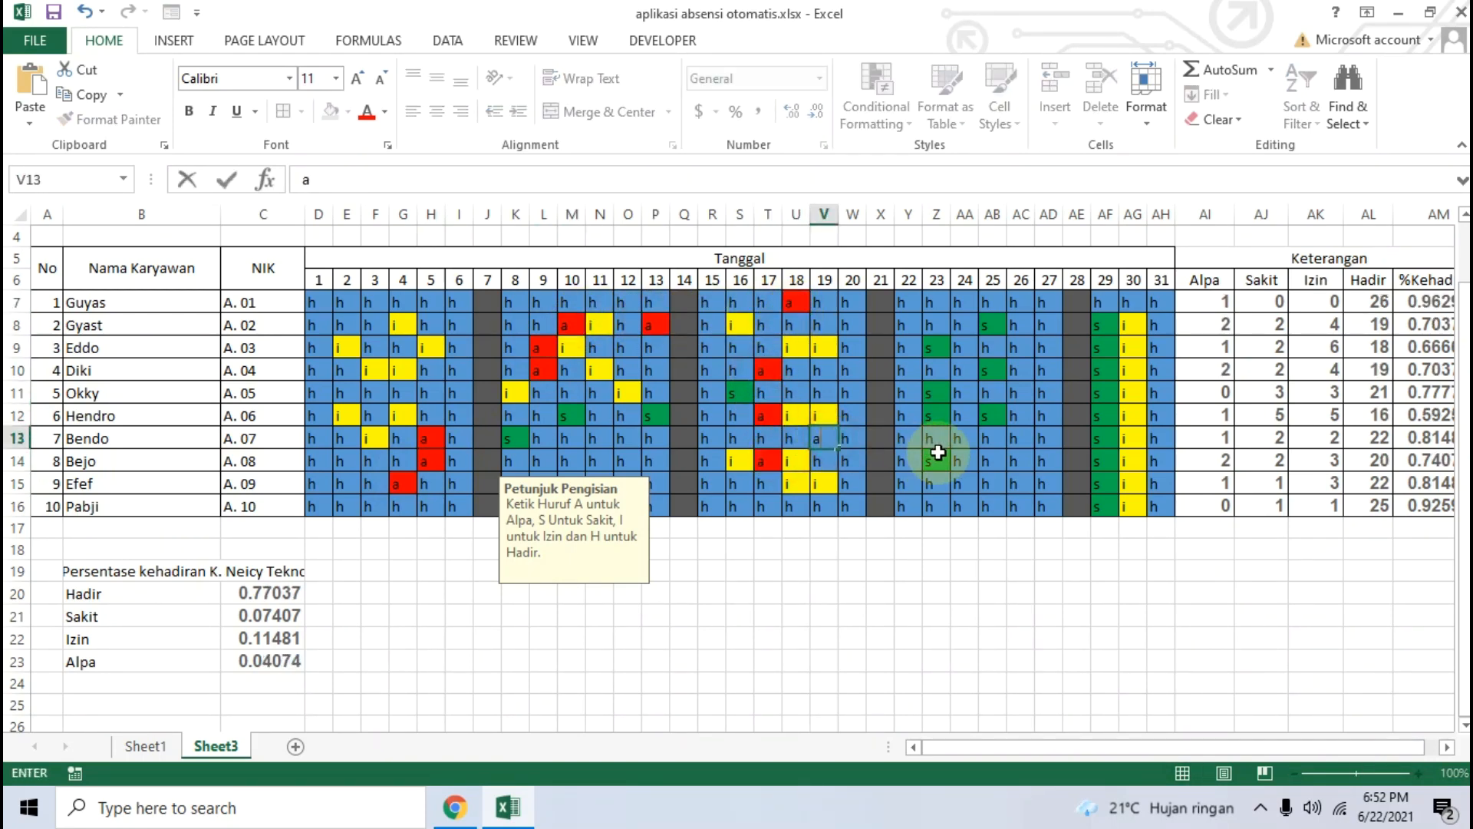
# Step: Change cells AB14, AB15, Y15, AA8 and T15 to a
pyautogui.click(985, 457)
pyautogui.write('a')
pyautogui.click(984, 484)
pyautogui.write('a')
pyautogui.click(910, 484)
pyautogui.write('a')
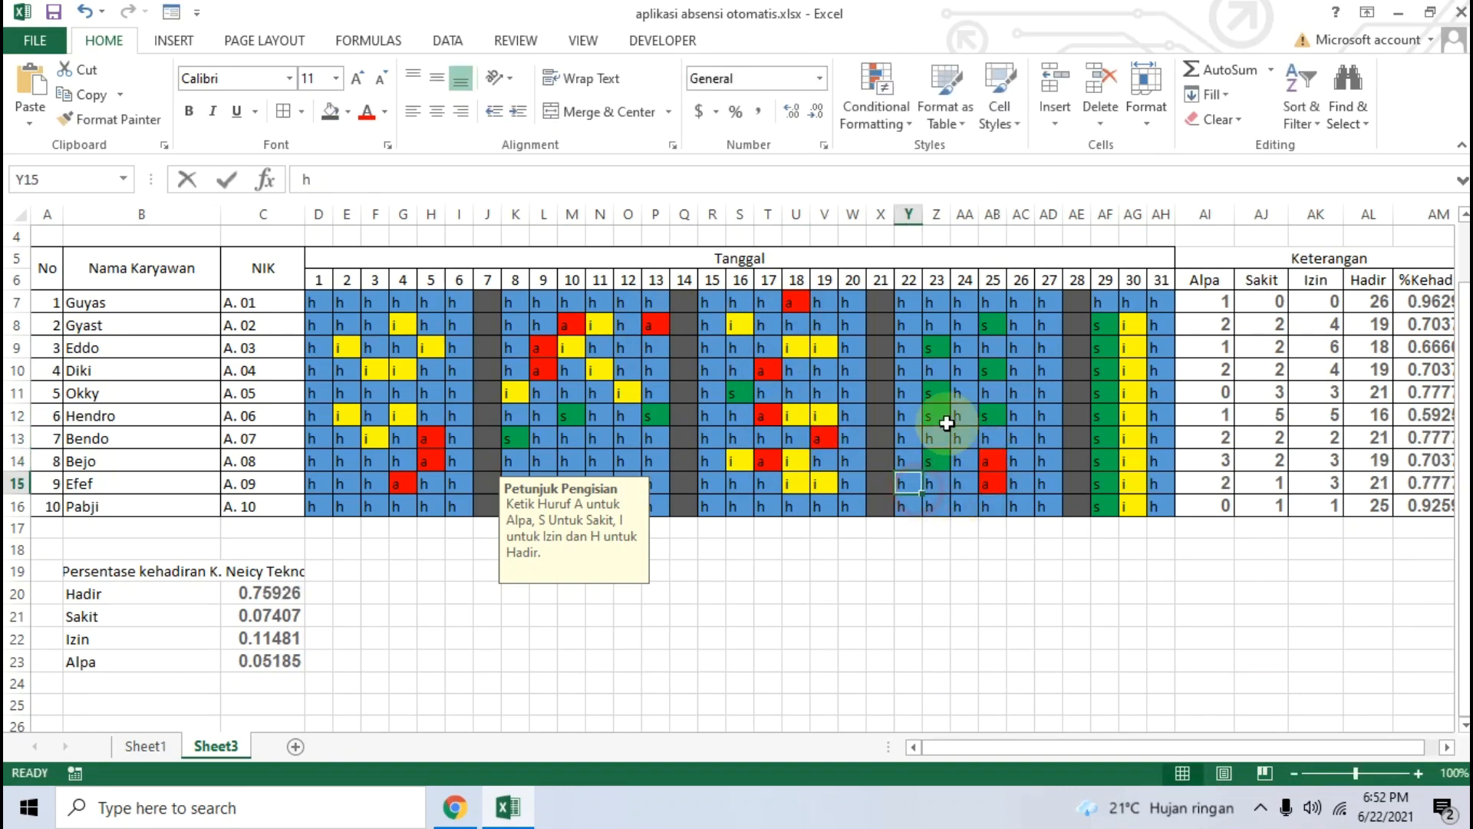
pyautogui.click(965, 326)
pyautogui.write('a')
pyautogui.click(764, 483)
pyautogui.write('a')
pyautogui.click(813, 595)
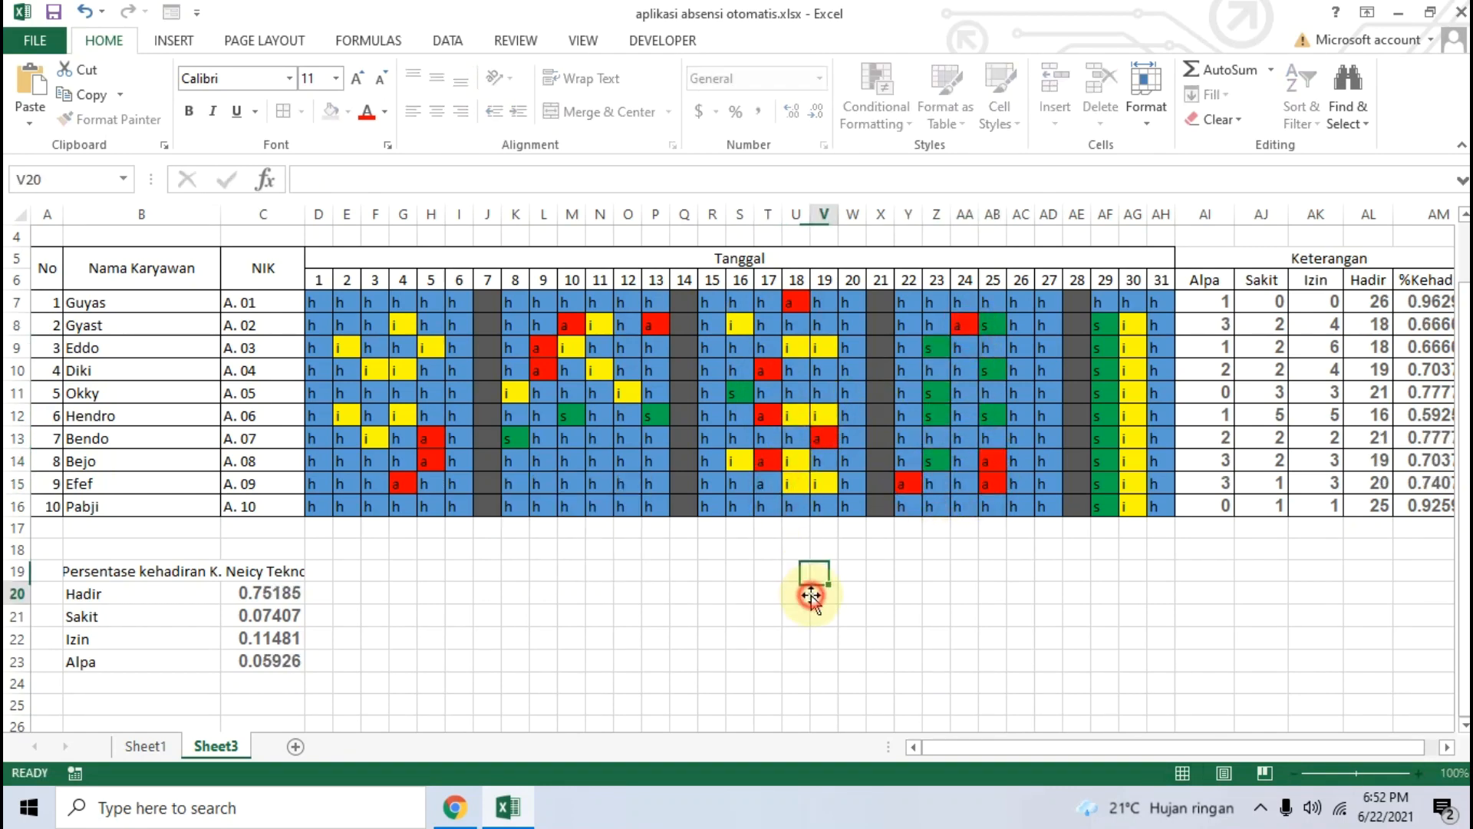
pyautogui.scroll(1, 790, 600)
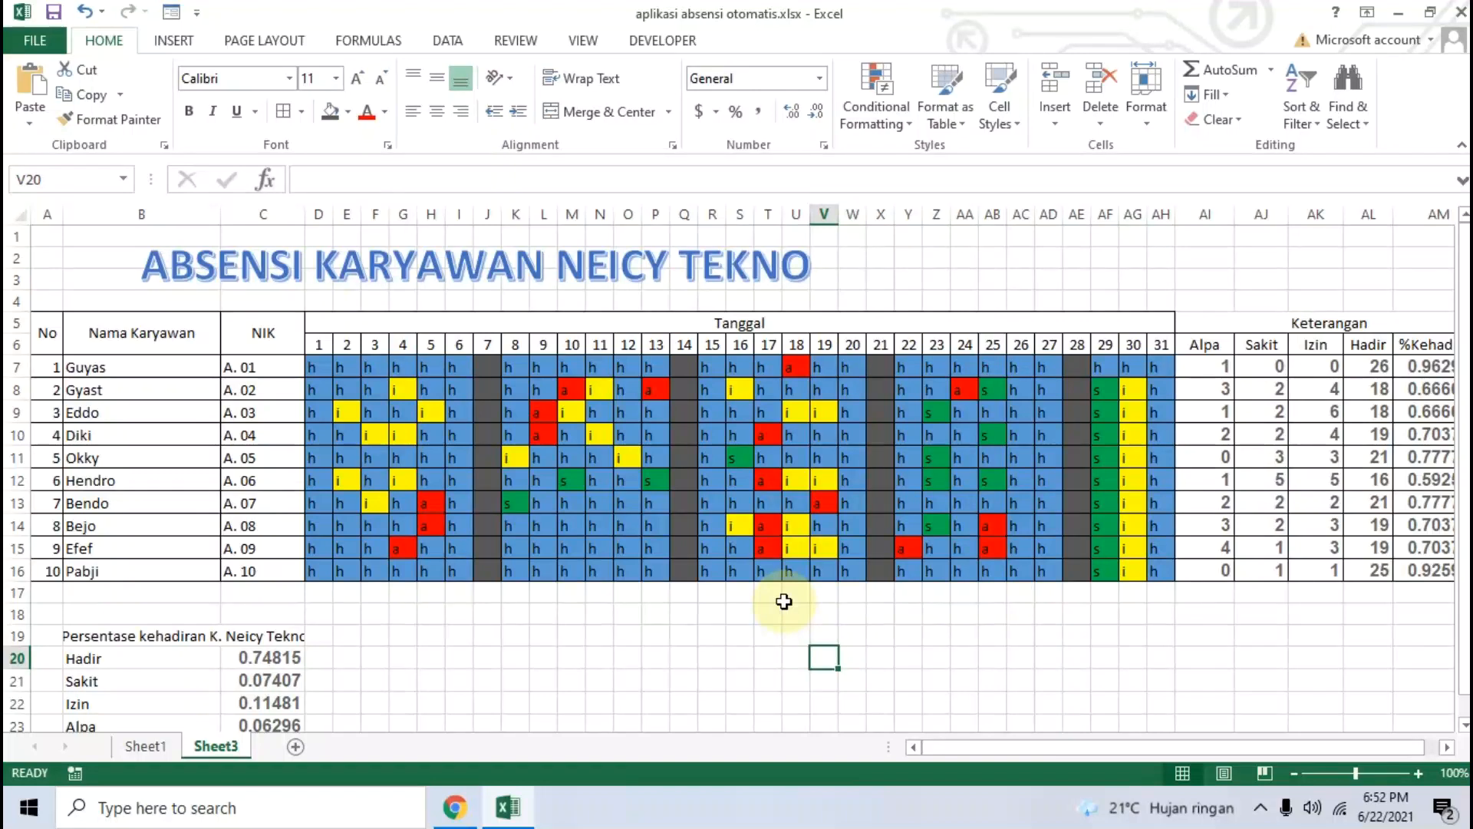
# Step: Format the %Kehadiran values in AM7:AM16 as Percentage
pyautogui.scroll(-1, 360, 637)
pyautogui.moveTo(930, 748); pyautogui.dragTo(974, 746)
pyautogui.moveTo(1402, 304); pyautogui.dragTo(1402, 500)
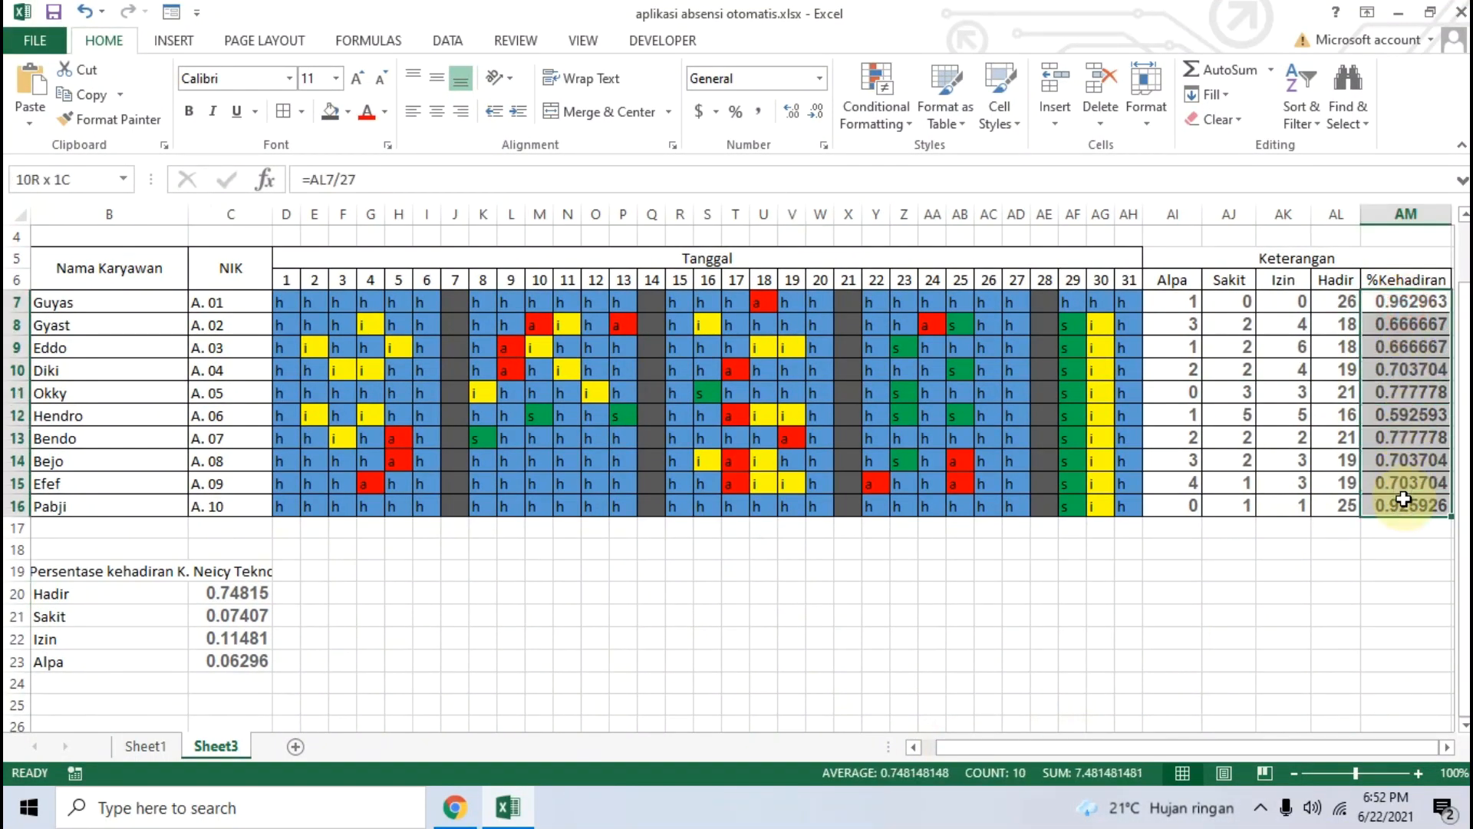
pyautogui.click(821, 78)
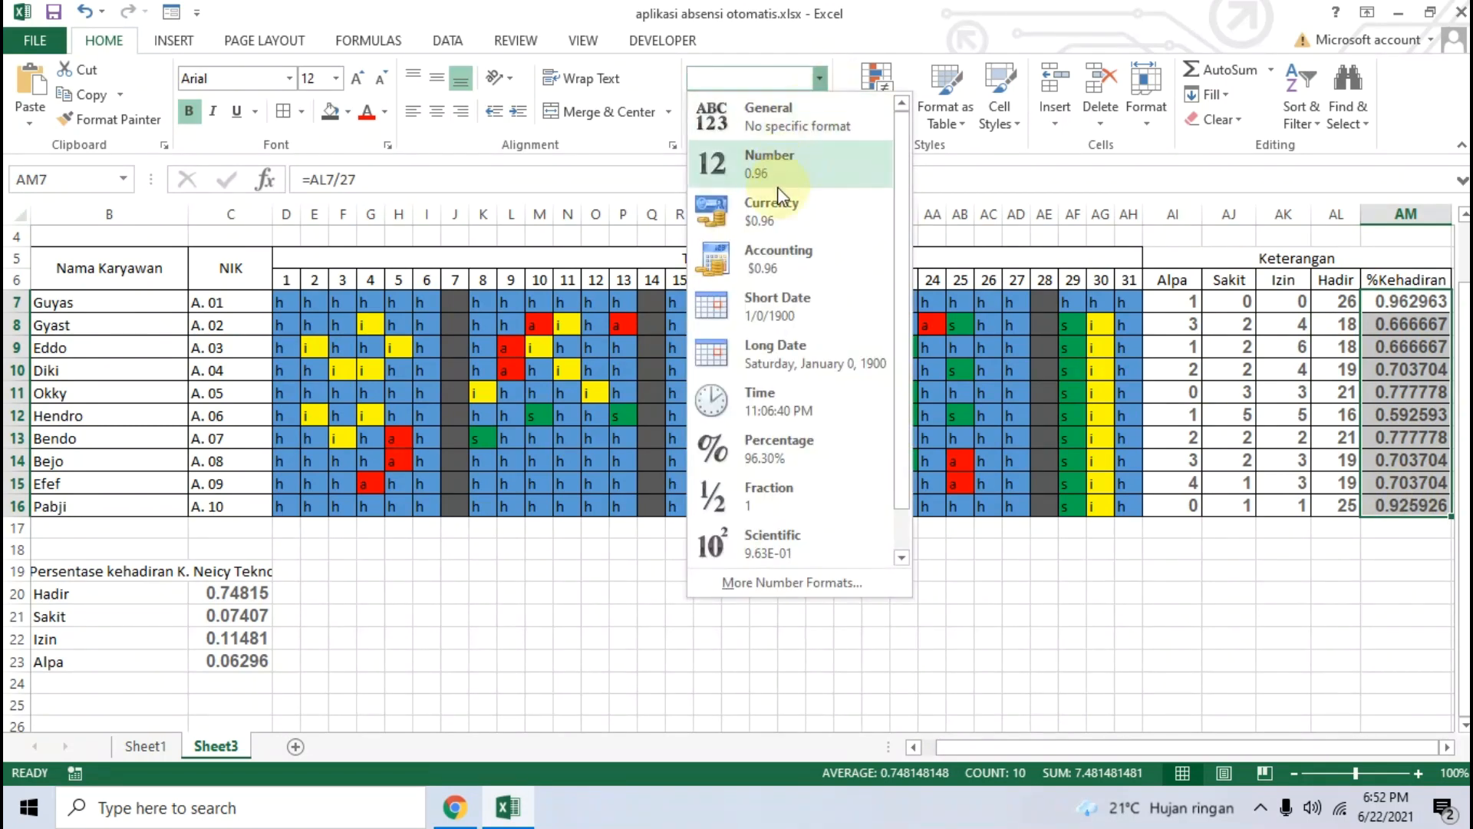
pyautogui.click(777, 449)
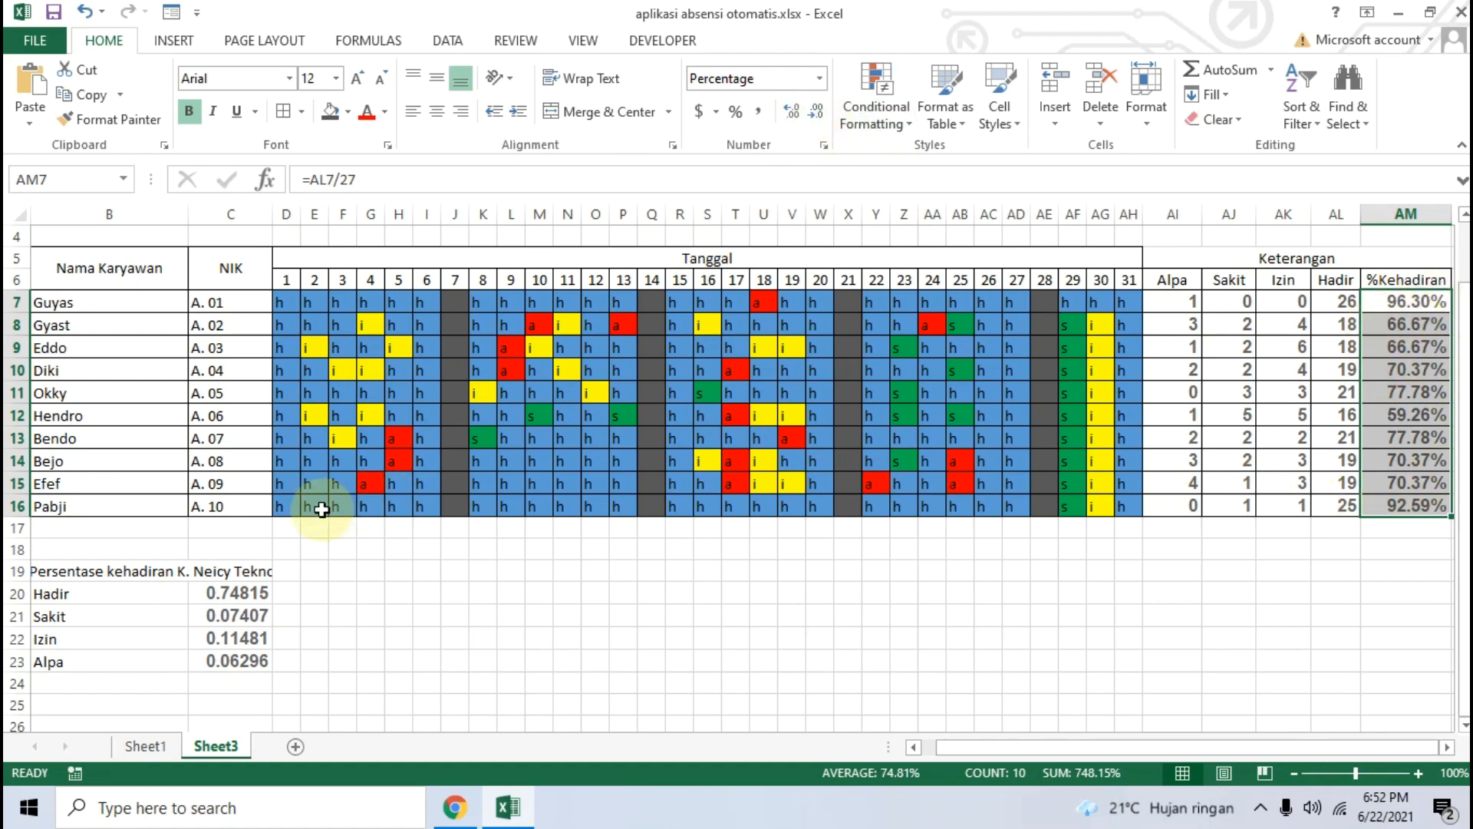
# Step: Format the Hadir, Sakit, Izin and Alpa summary values in C20:C23 as Percentage with no decimal places
pyautogui.moveTo(227, 593); pyautogui.dragTo(257, 661)
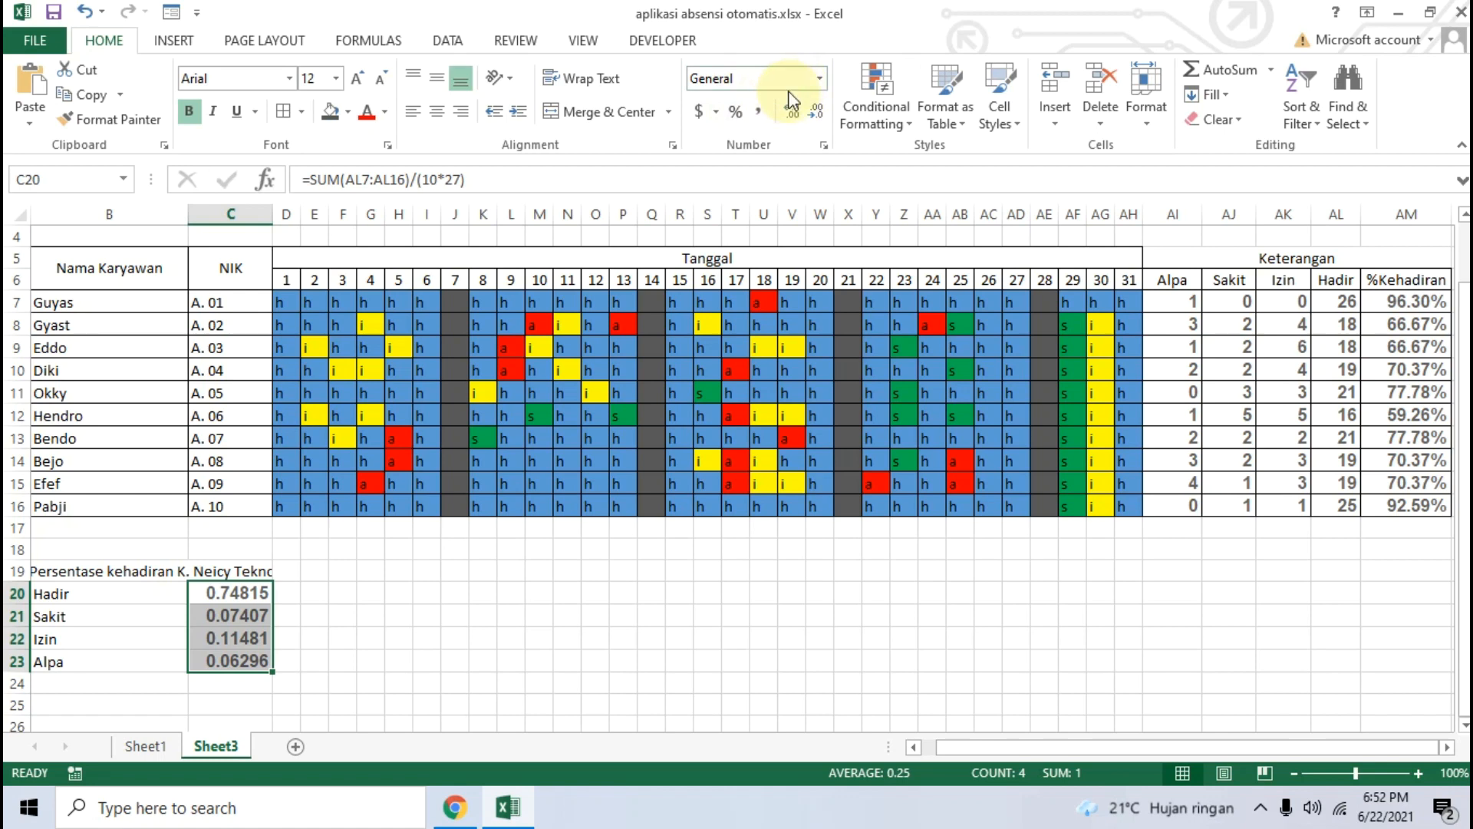
pyautogui.click(820, 79)
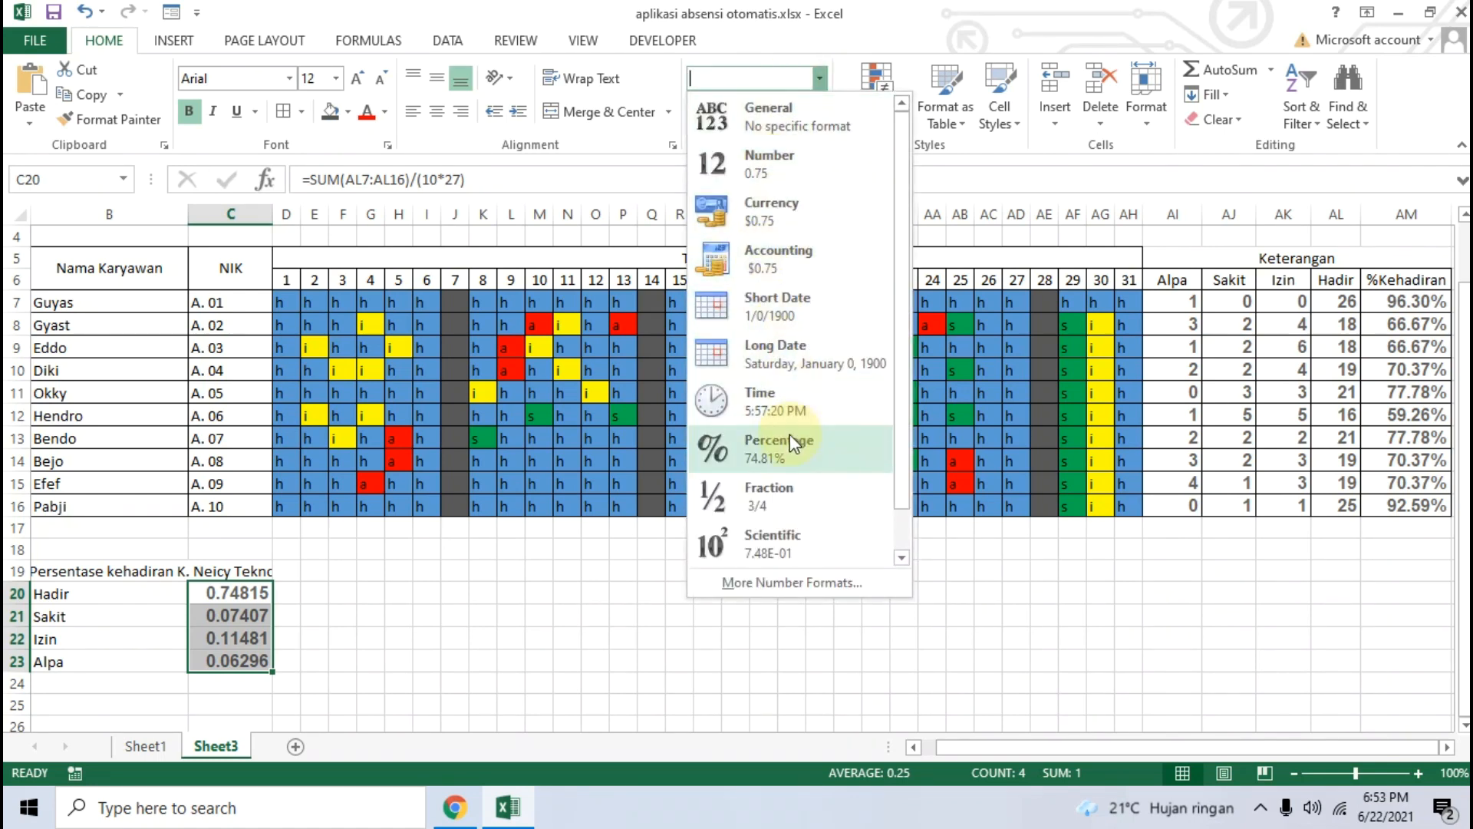
pyautogui.click(806, 452)
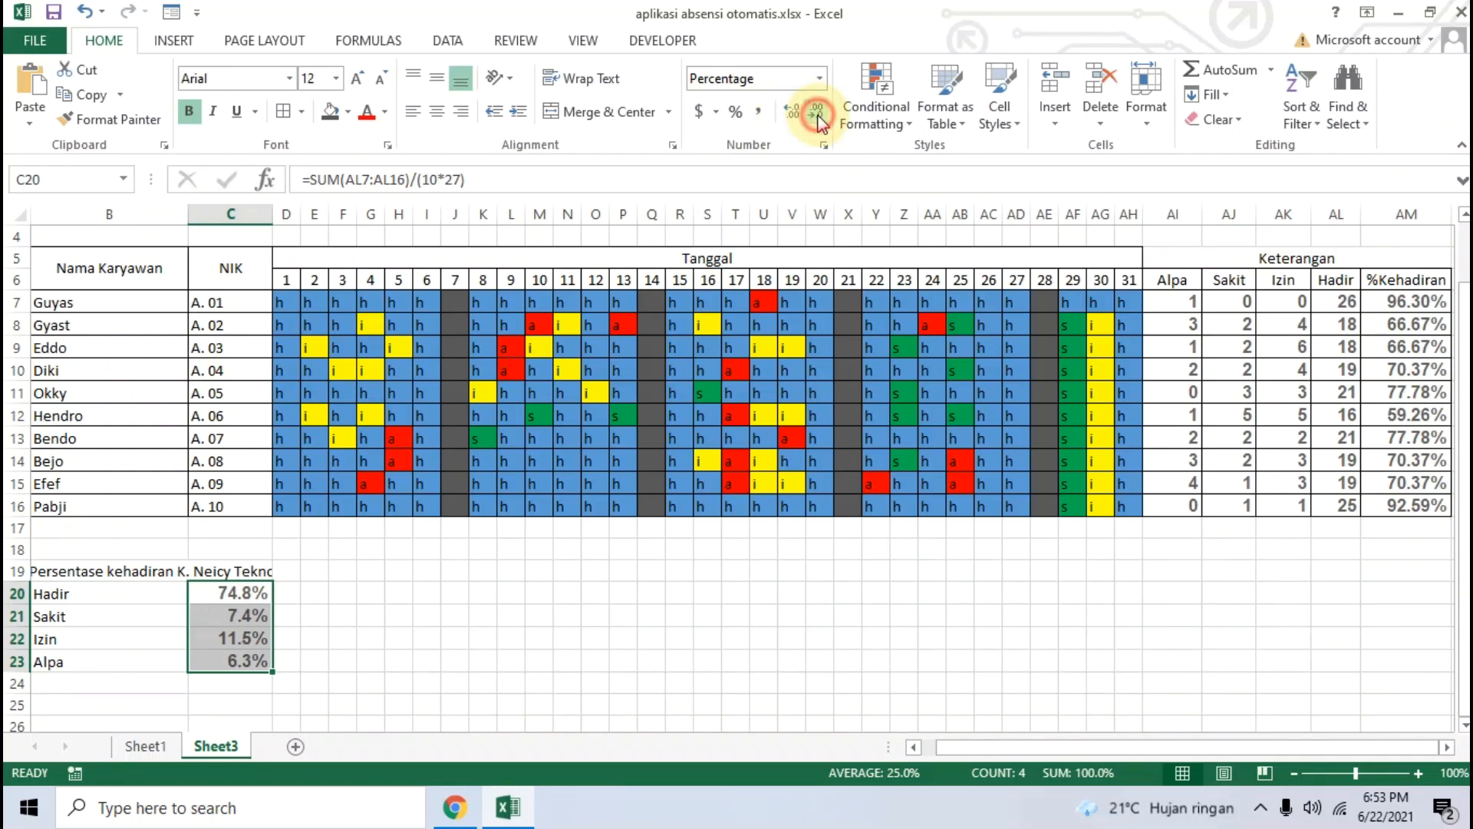
# Step: Reduce the %Kehadiran values in AM7:AM16 to no decimal places
pyautogui.moveTo(1393, 307); pyautogui.dragTo(1381, 505)
pyautogui.click(820, 115)
pyautogui.click(818, 114)
pyautogui.click(877, 554)
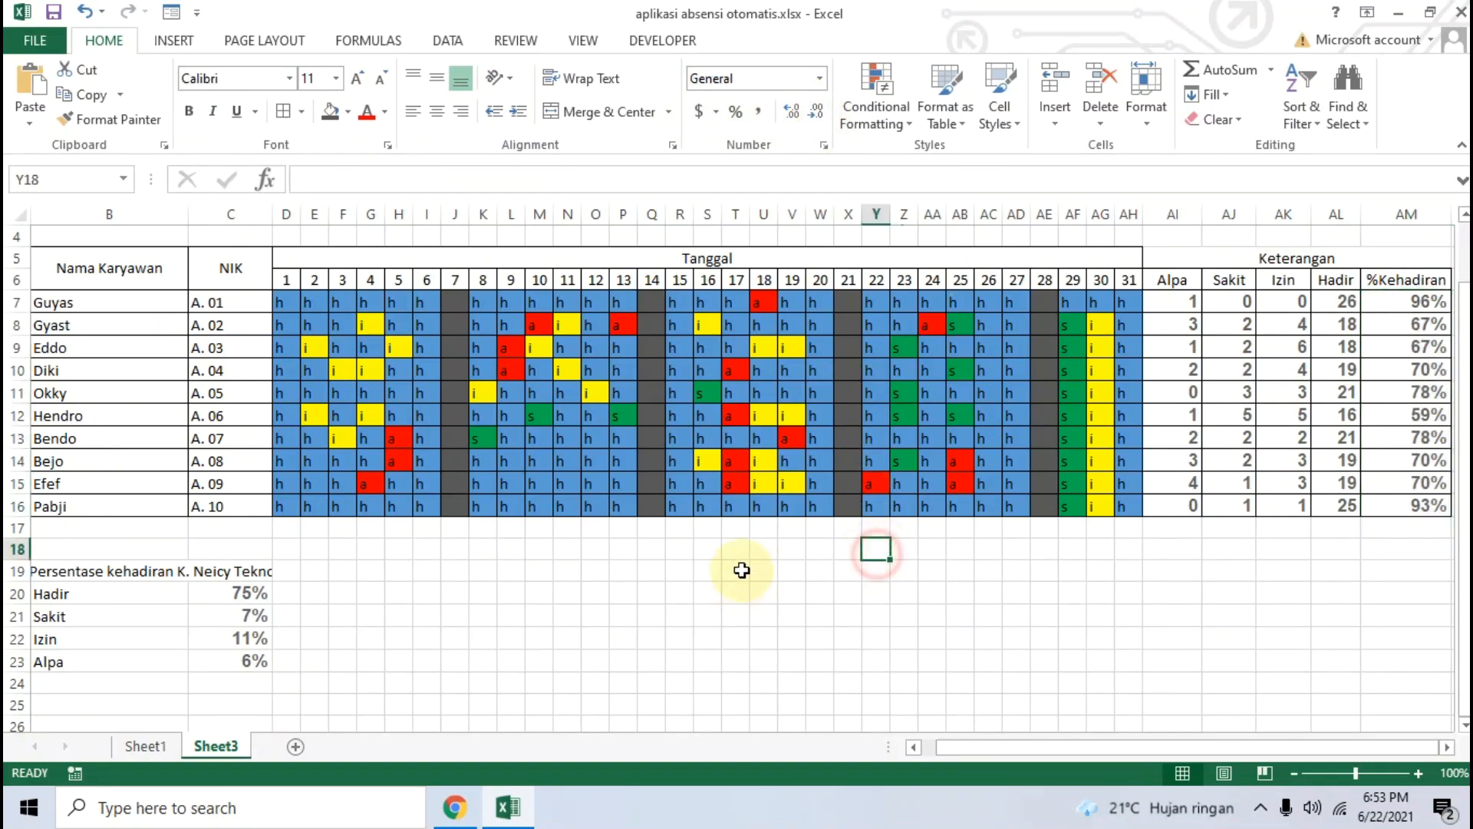
pyautogui.click(1409, 316)
pyautogui.click(1407, 303)
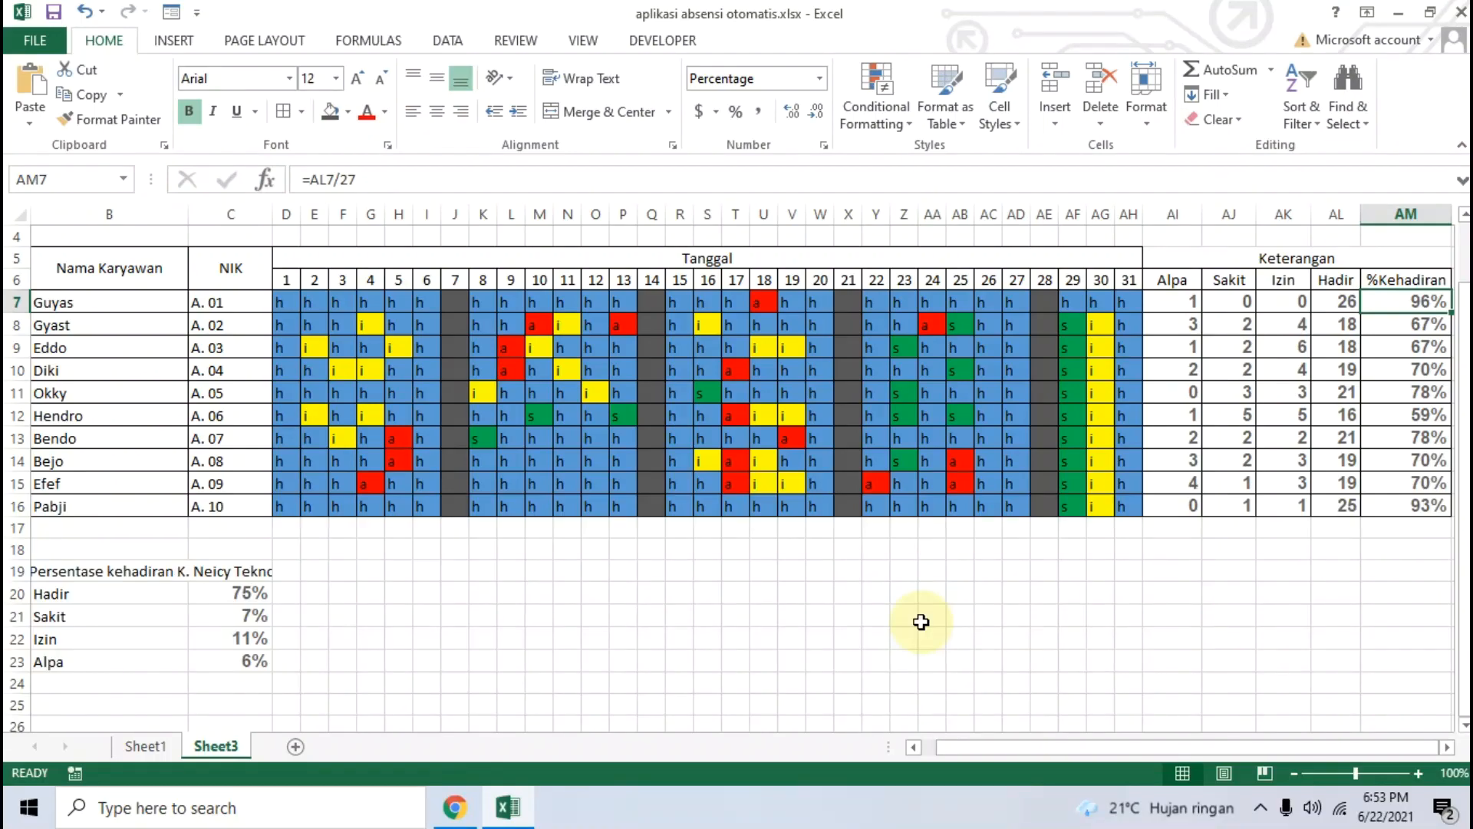
# Step: Switch to Chrome to review the tutorial article's attendance percentage and input message sections, and minimize both Chrome and Excel
pyautogui.click(454, 807)
pyautogui.scroll(2, 455, 581)
pyautogui.scroll(5, 455, 581)
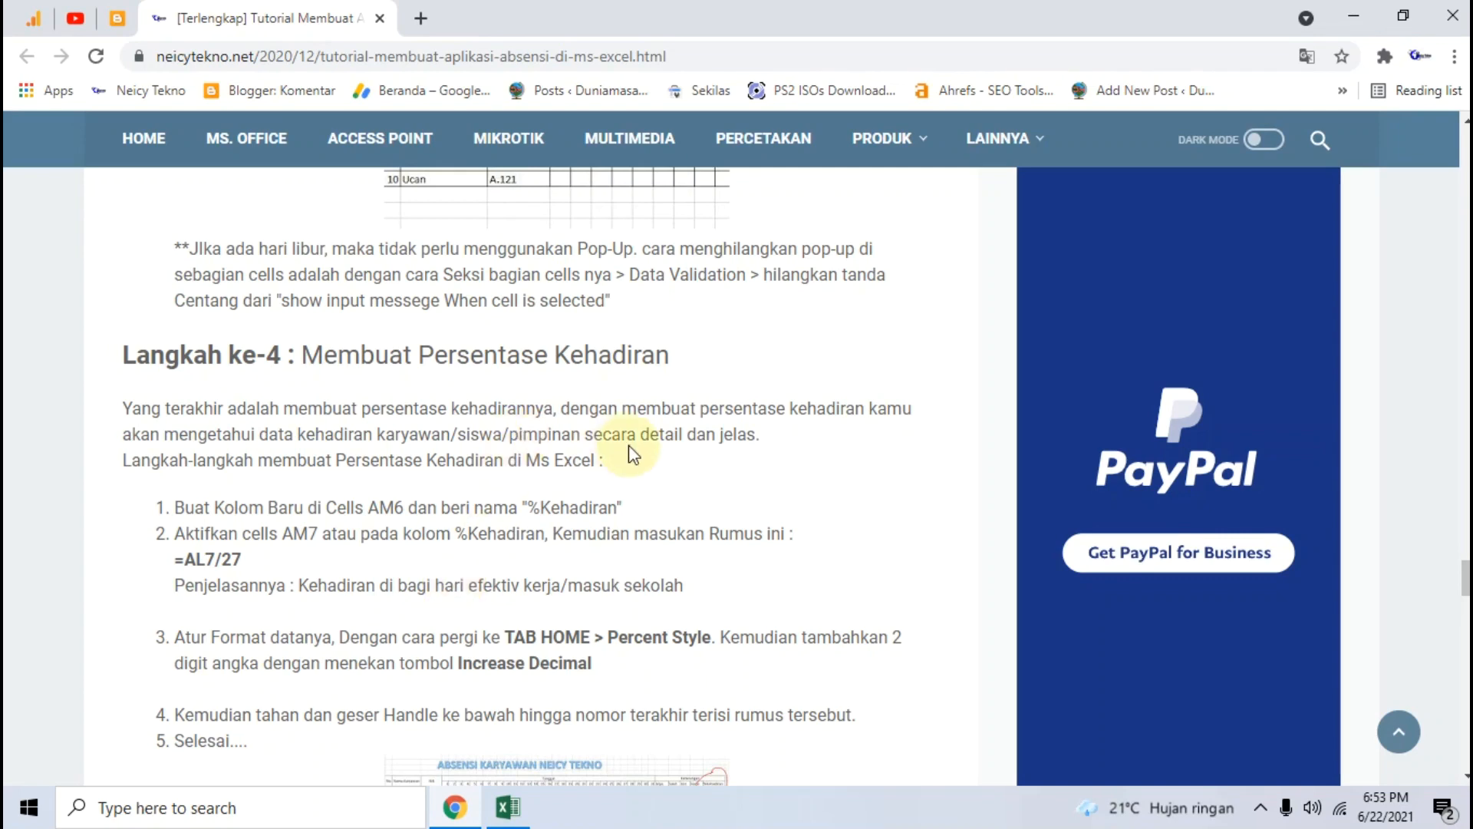
pyautogui.scroll(3, 637, 454)
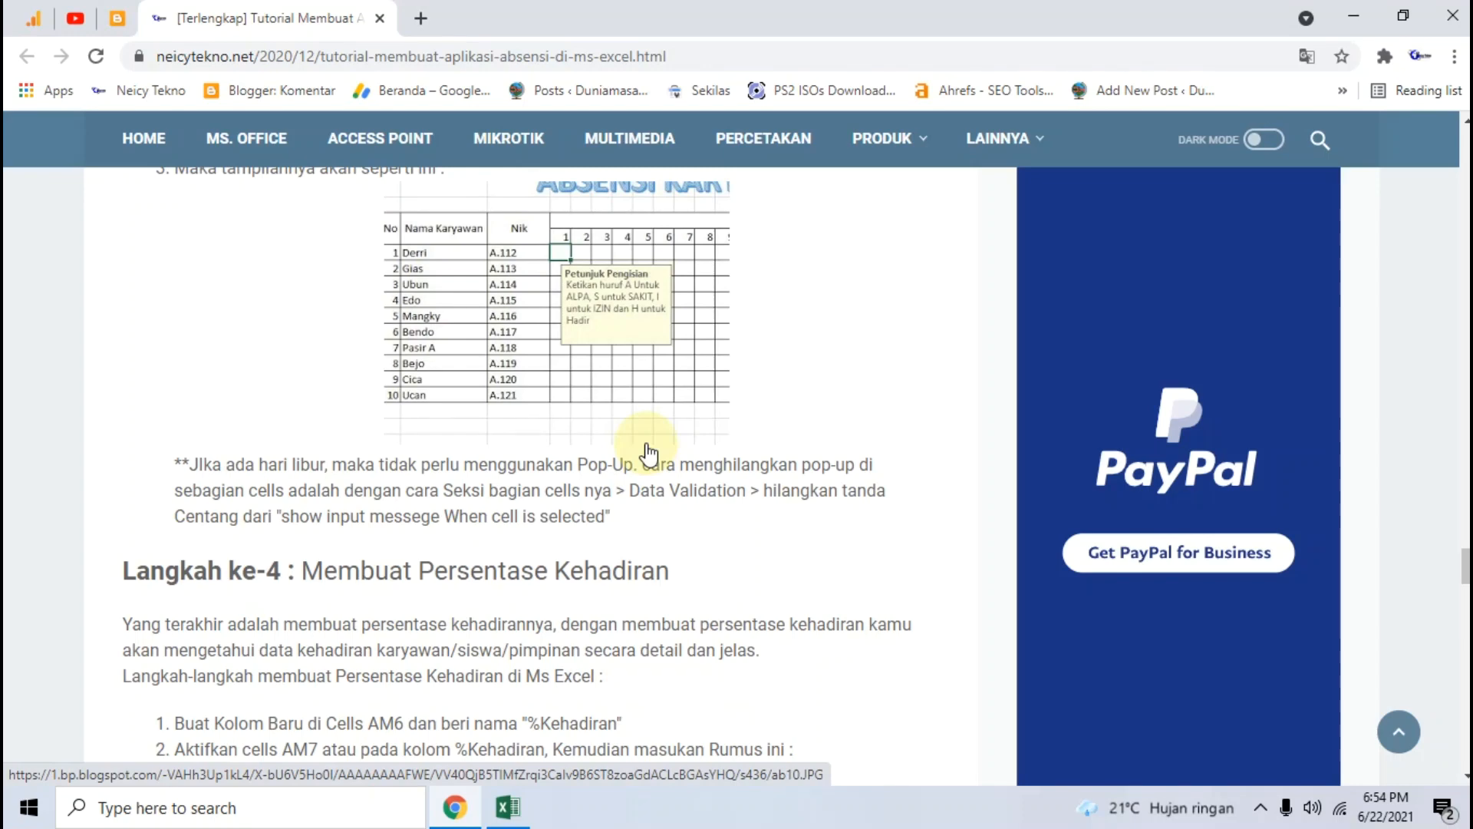
pyautogui.scroll(3, 720, 451)
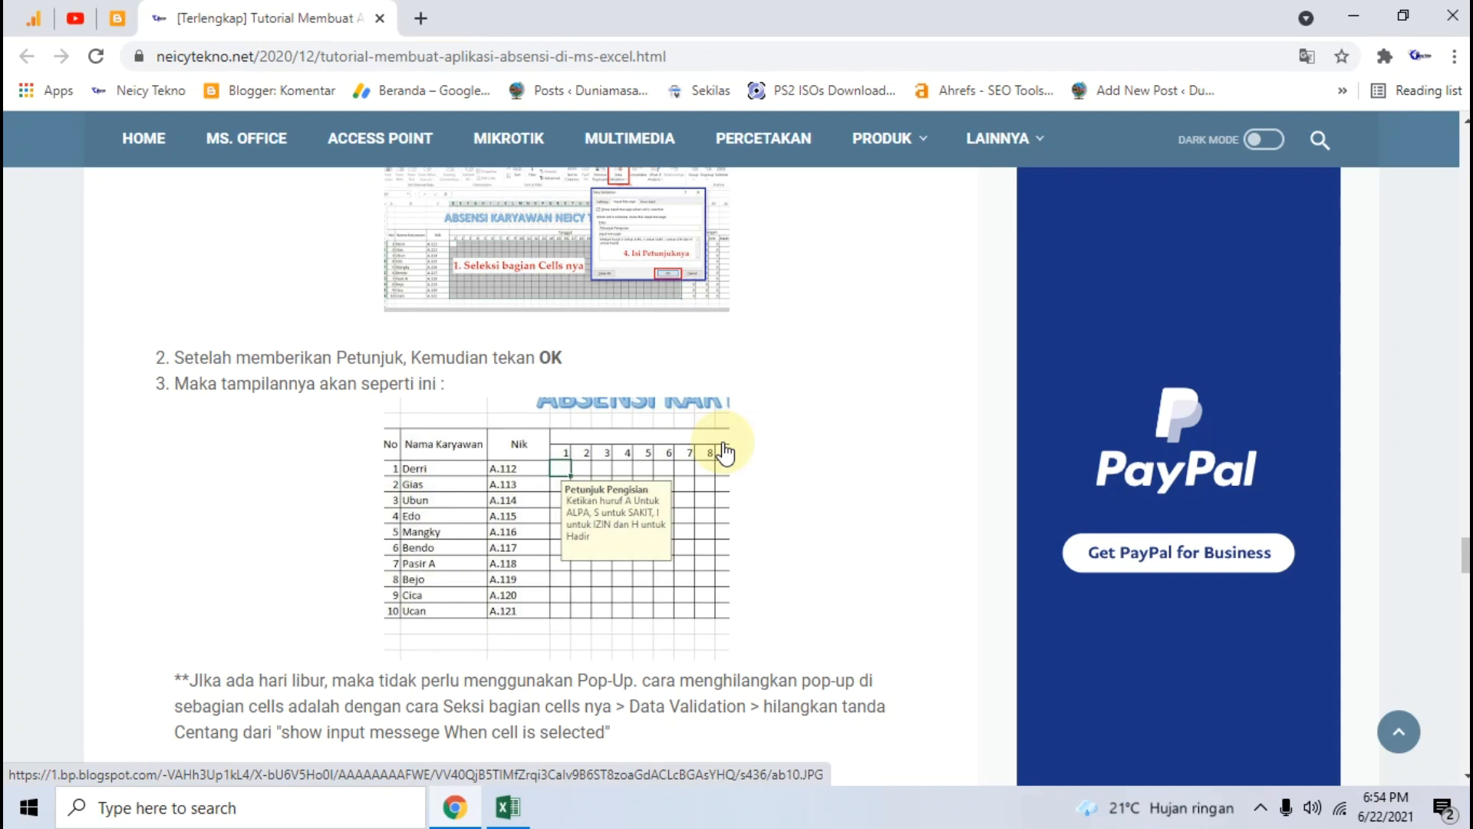
pyautogui.click(1354, 16)
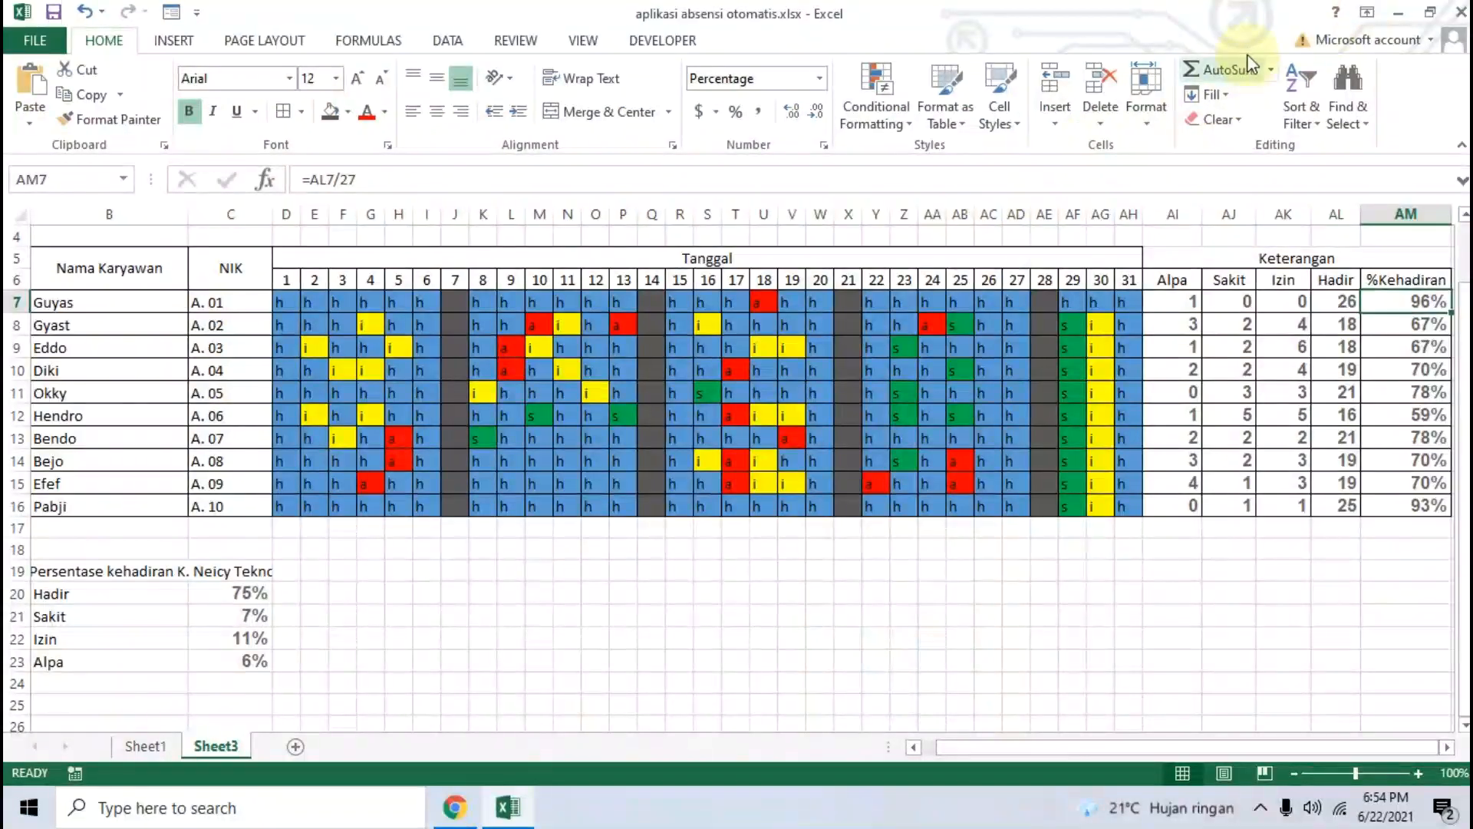
pyautogui.click(1397, 14)
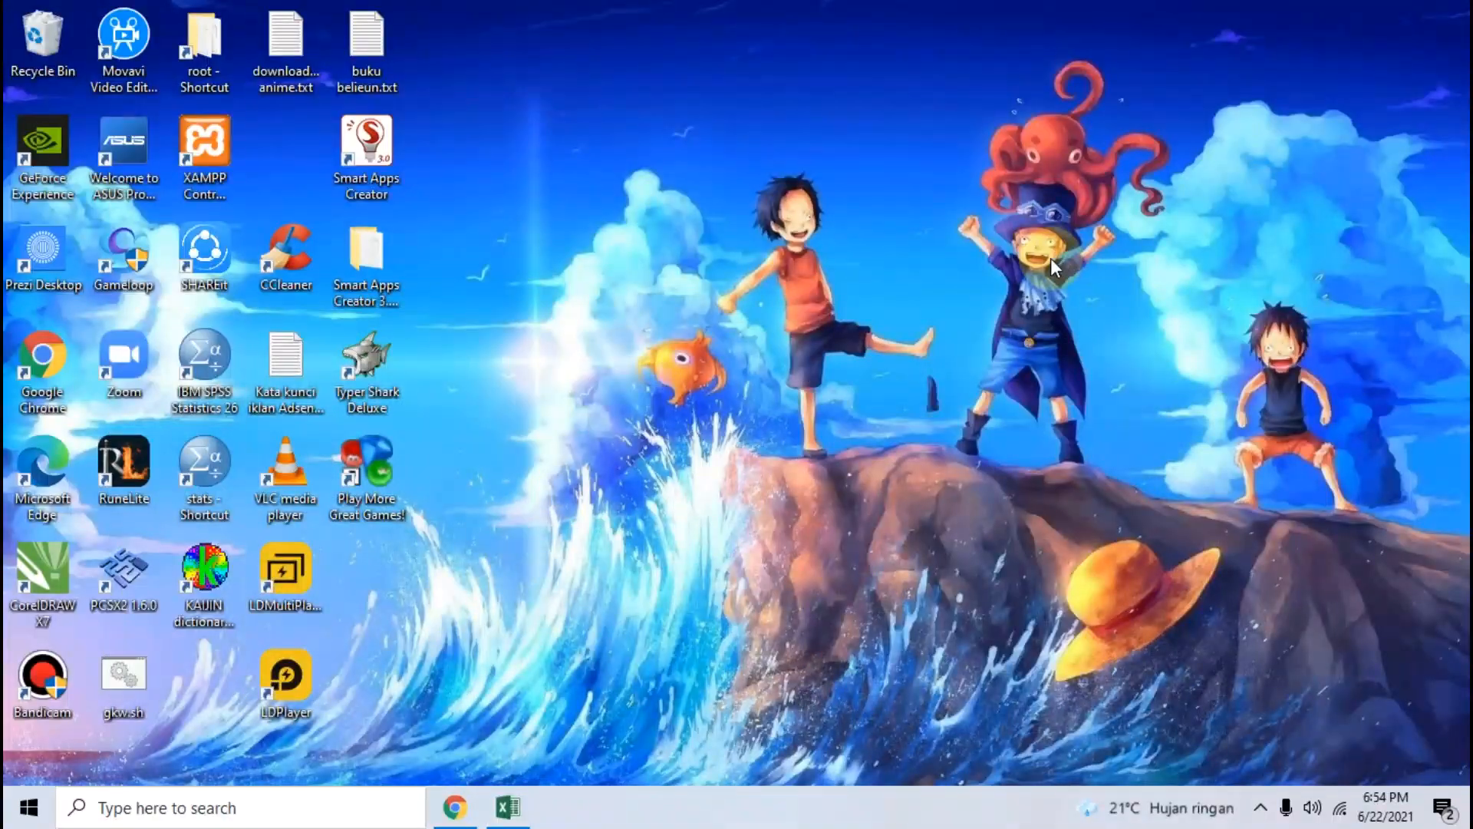